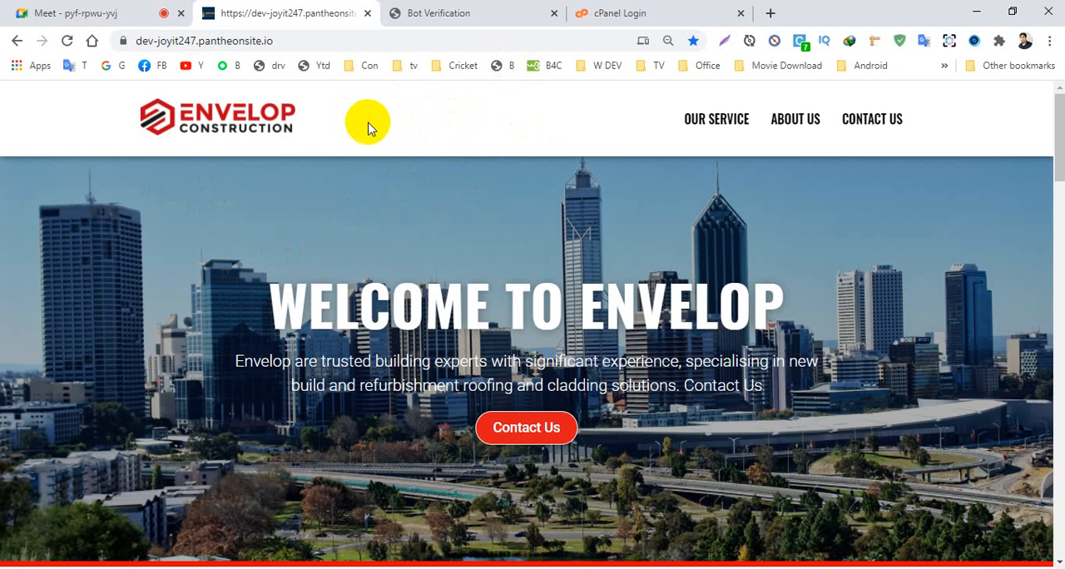
- Look through the Envelop Construction homepage from the welcome banner down to the contact section
scroll(361, 210, down, 6)
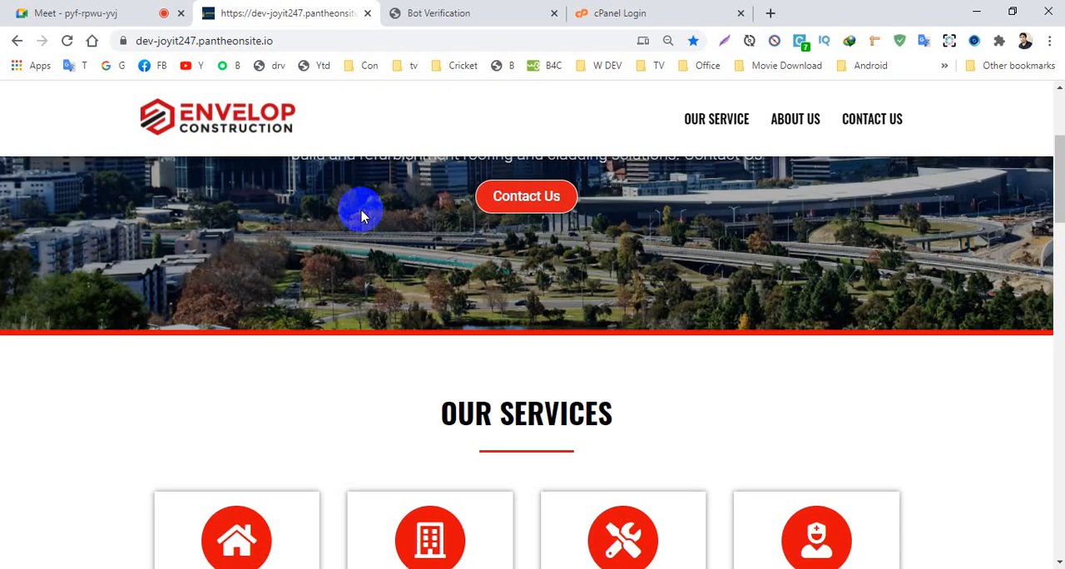
scroll(361, 213, down, 10)
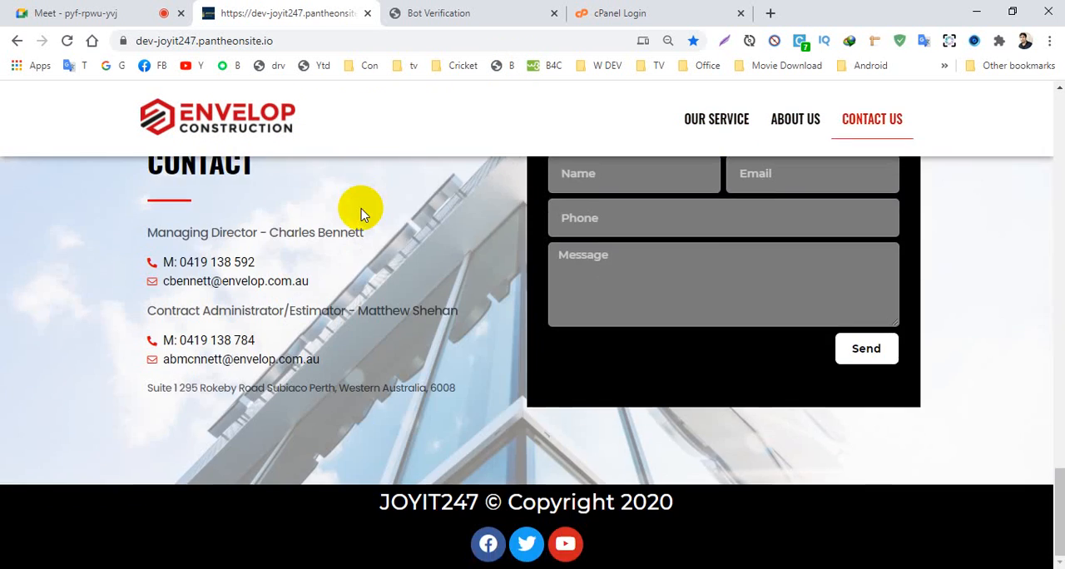
scroll(360, 213, up, 15)
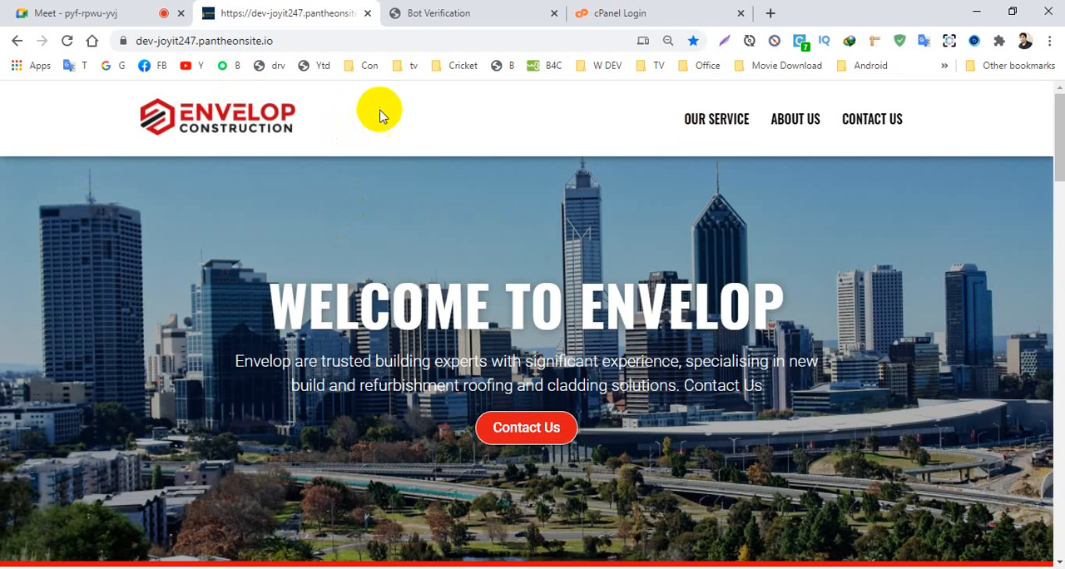
scroll(297, 307, down, 10)
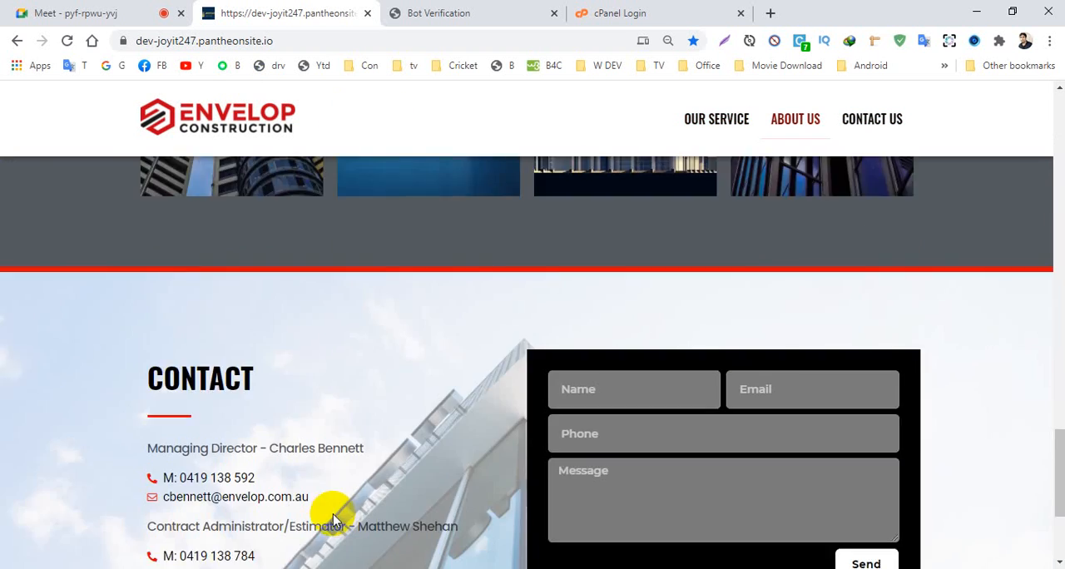
scroll(273, 542, up, 10)
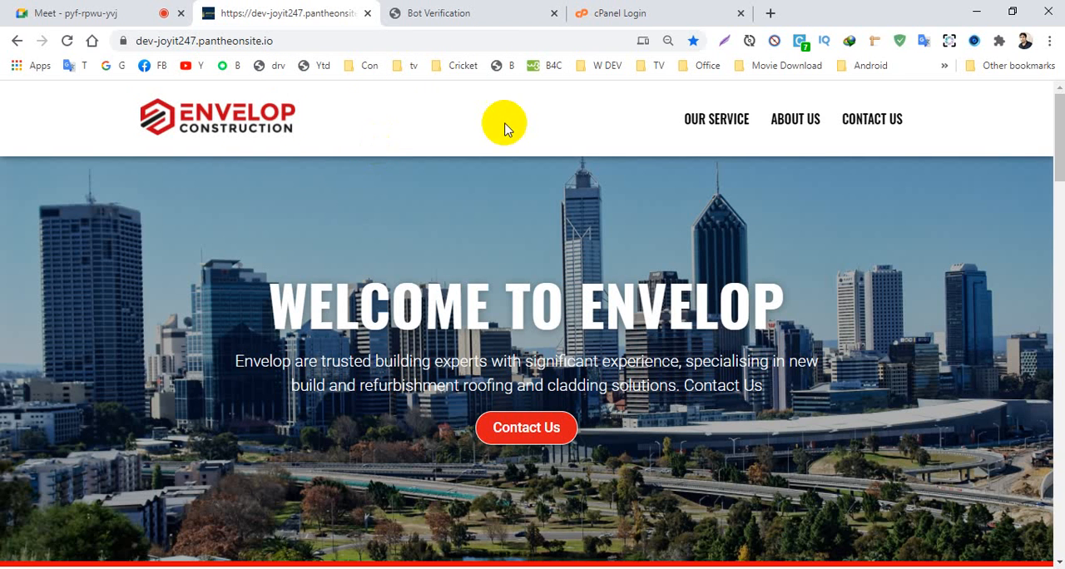
- Switch to the cPanel login page and log in with the saved username and account password
click(606, 15)
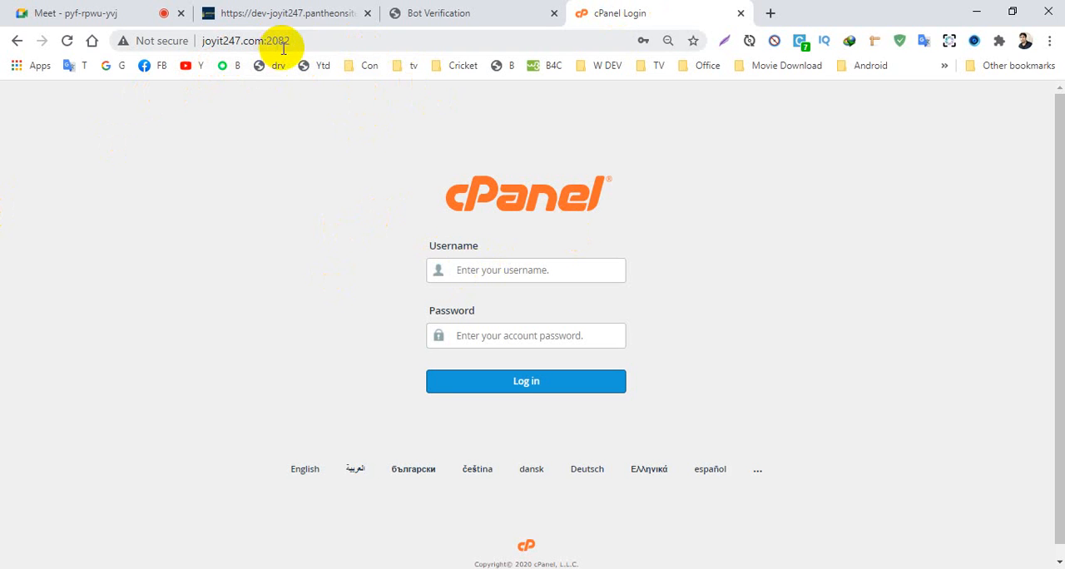
click(481, 271)
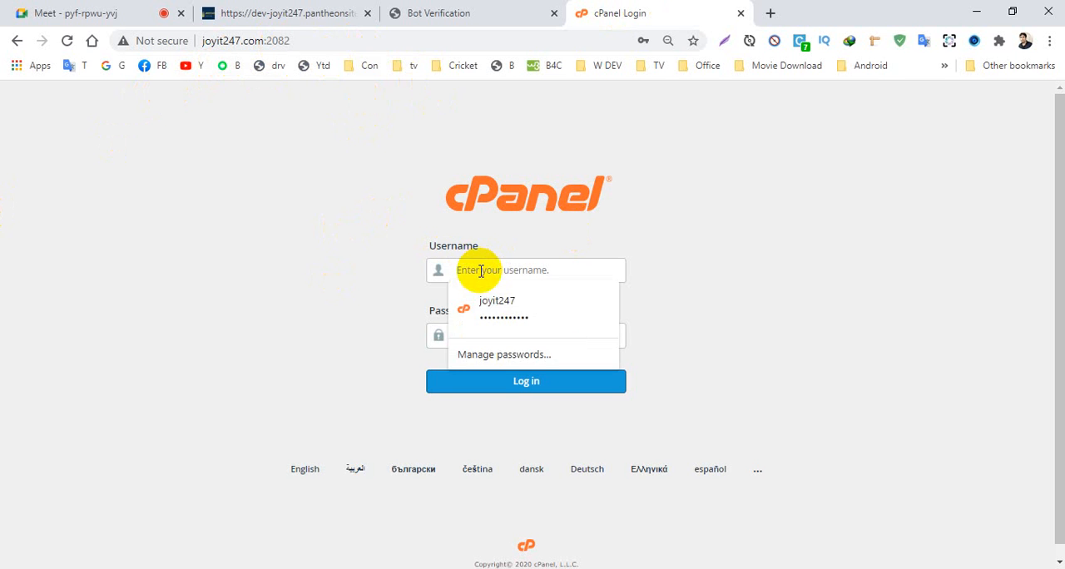
click(487, 312)
click(487, 380)
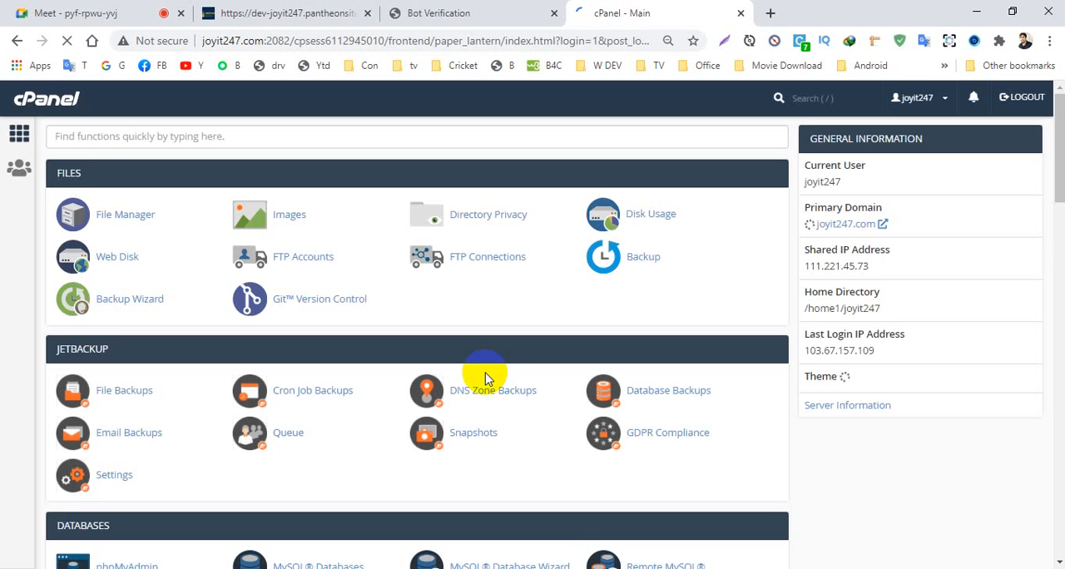
- Open the Softaculous Apps Installer and bring up the WordPress installation form
scroll(446, 360, down, 20)
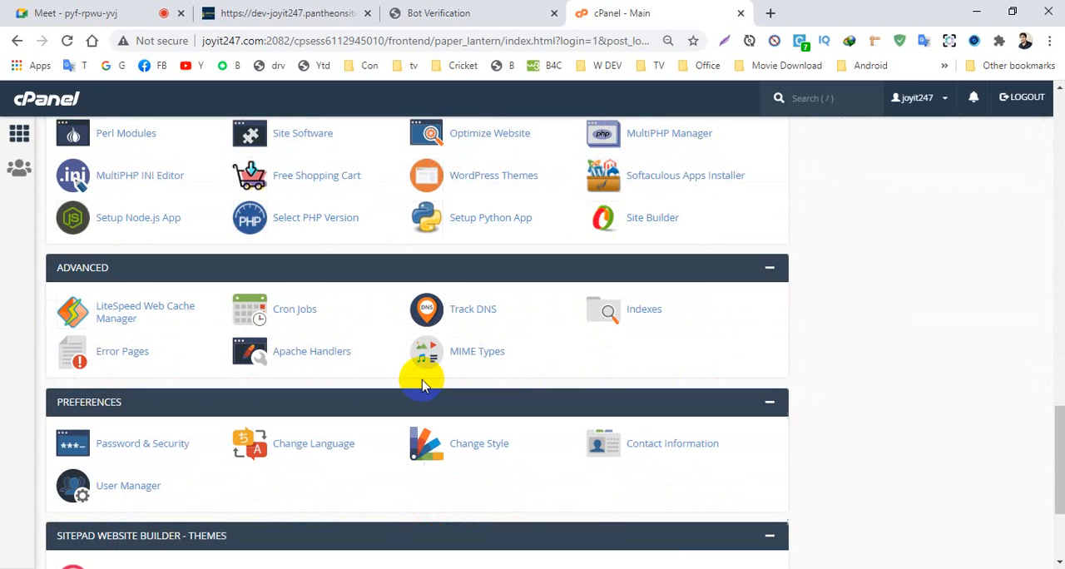
click(665, 183)
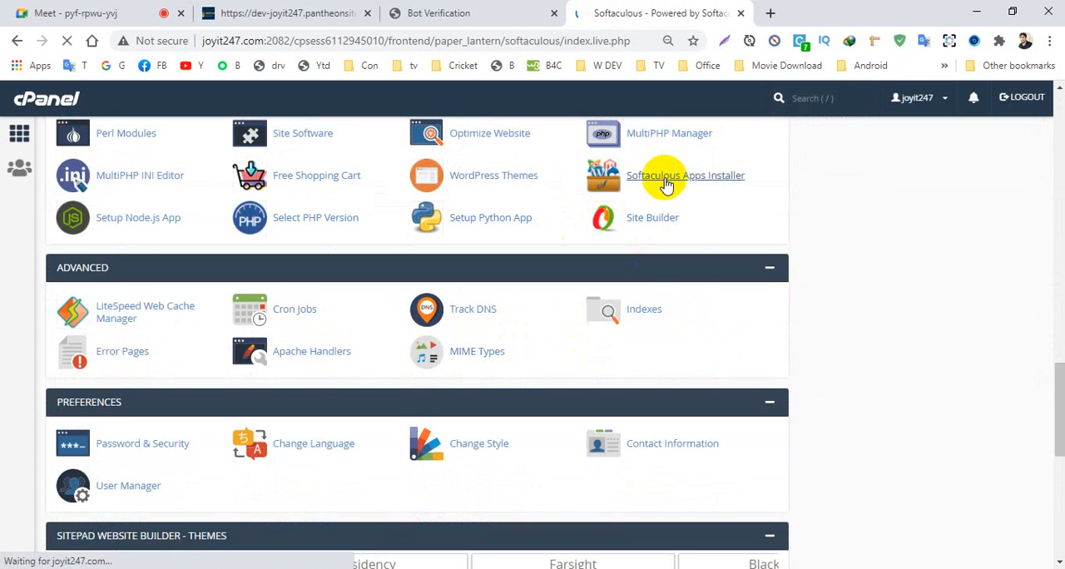
scroll(496, 358, down, 2)
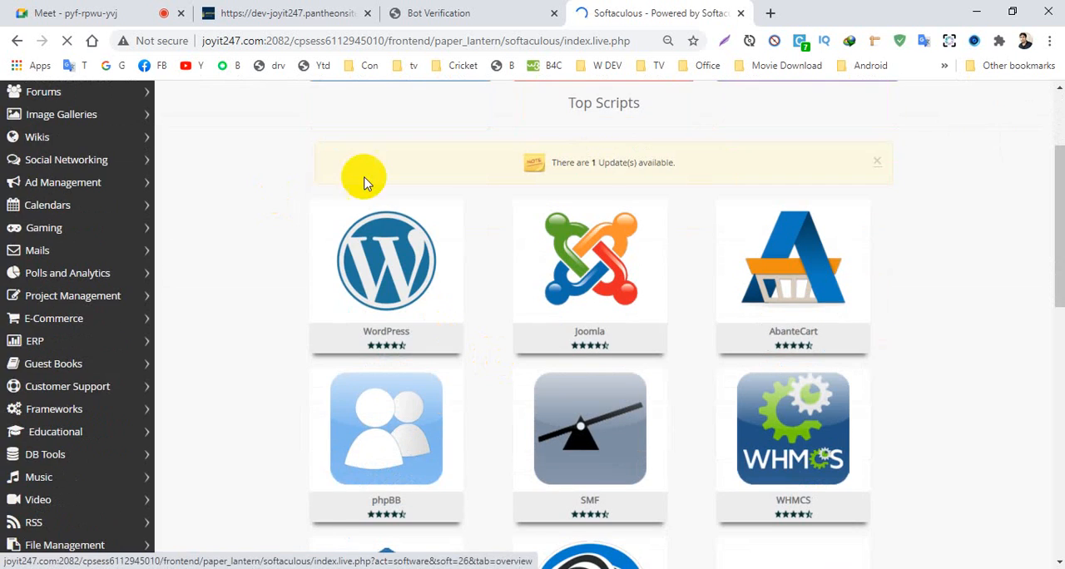
scroll(406, 229, up, 2)
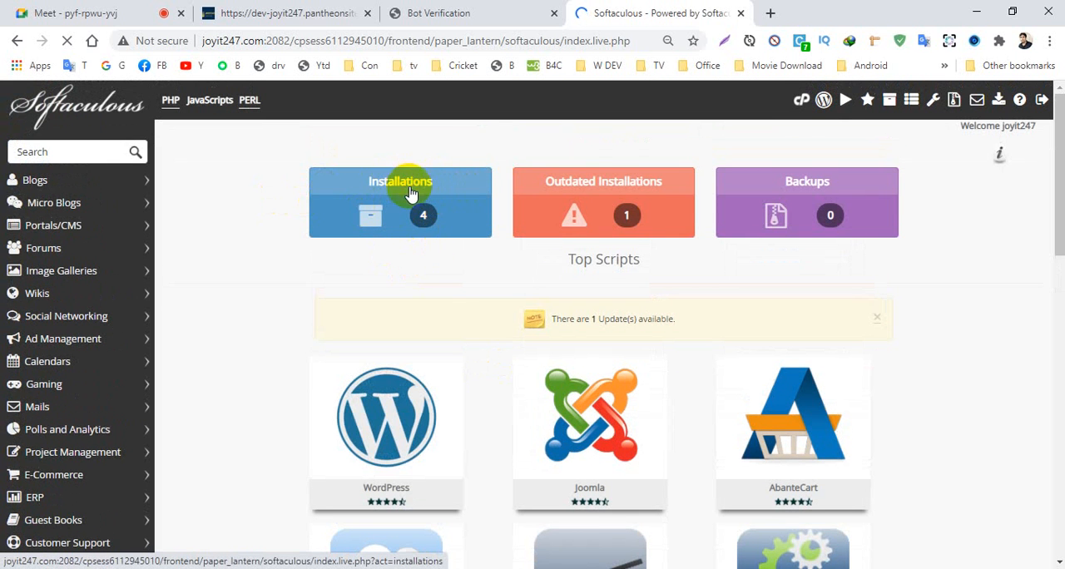
scroll(424, 299, down, 3)
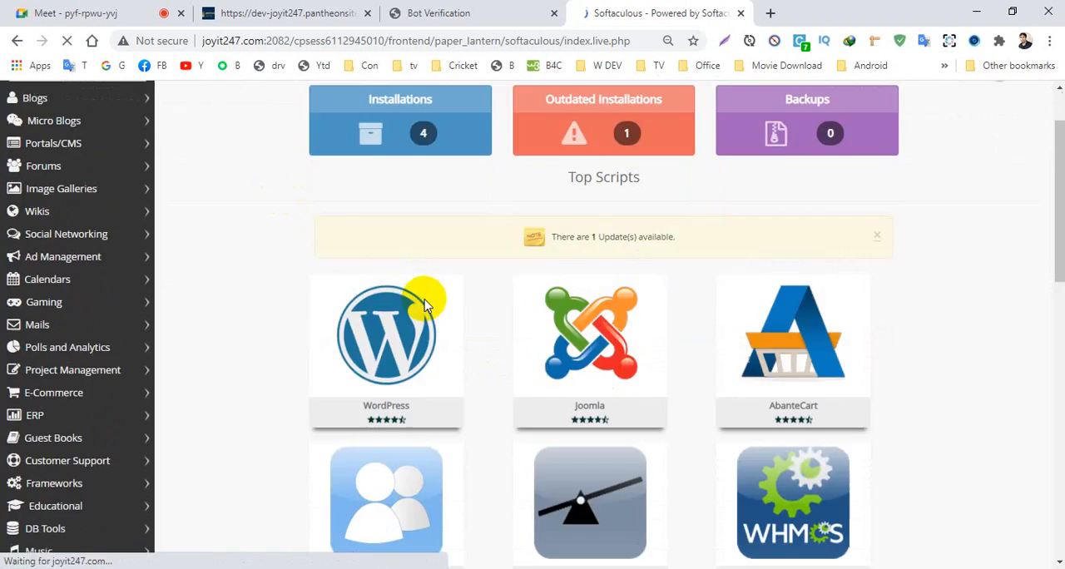
mouse_move(387, 187)
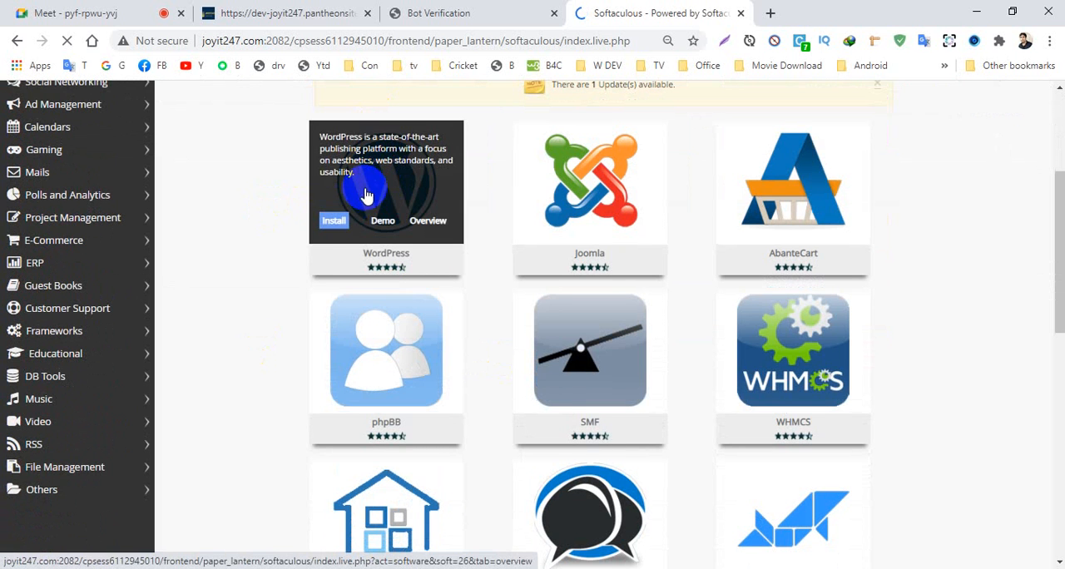
click(331, 225)
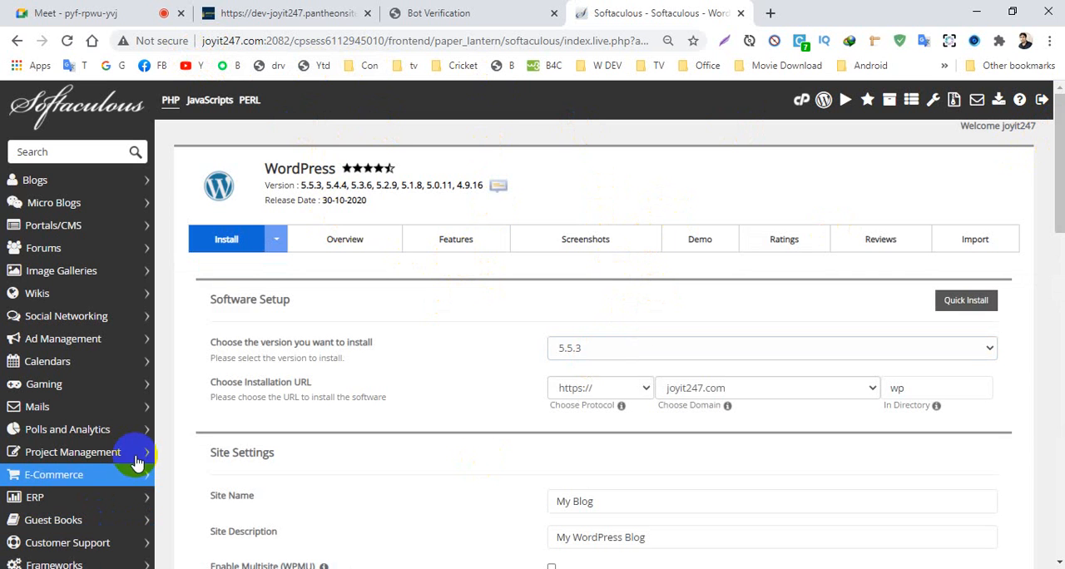
- Set the installation directory to store, keeping joyit247.com as the installation domain
click(914, 385)
drag(914, 385, 861, 406)
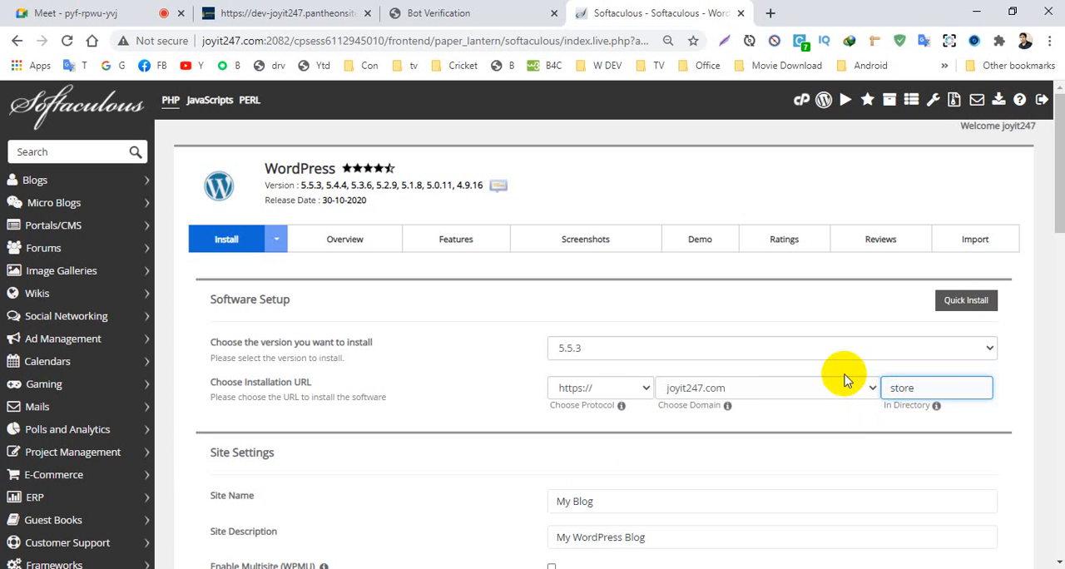
click(734, 391)
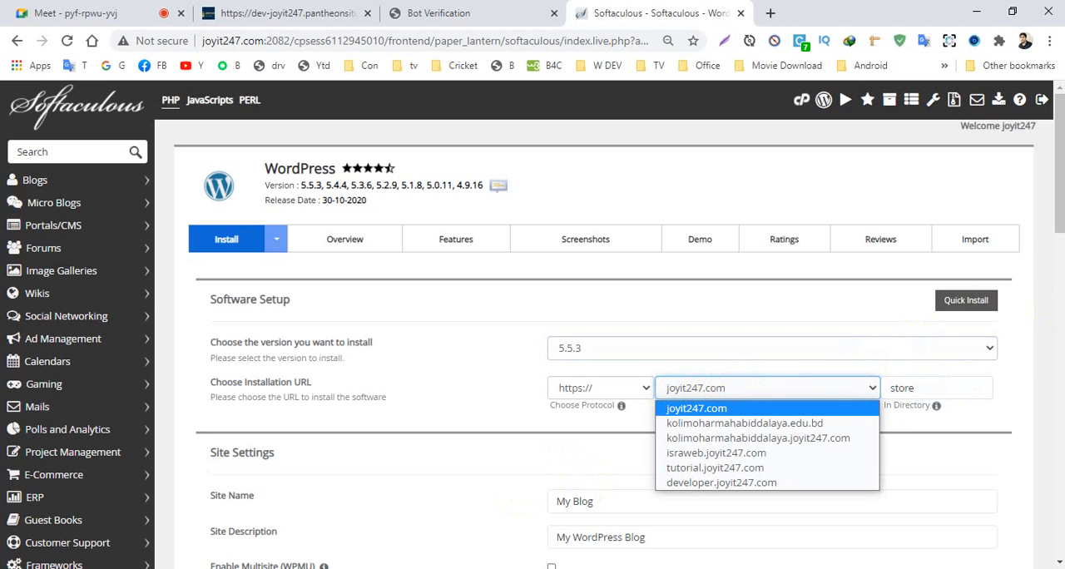
click(1046, 183)
drag(1046, 183, 1051, 231)
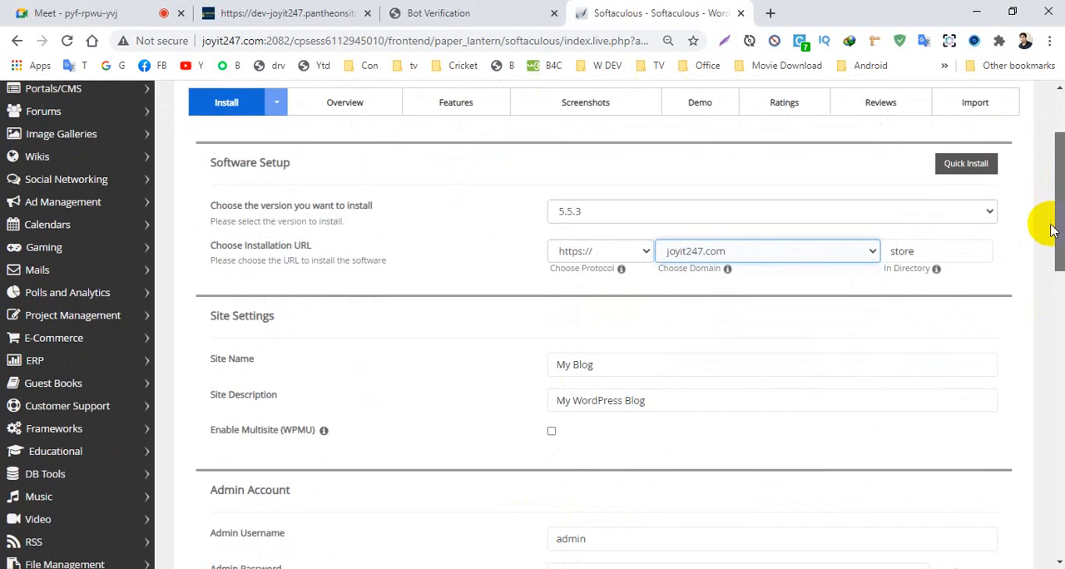
mouse_move(926, 268)
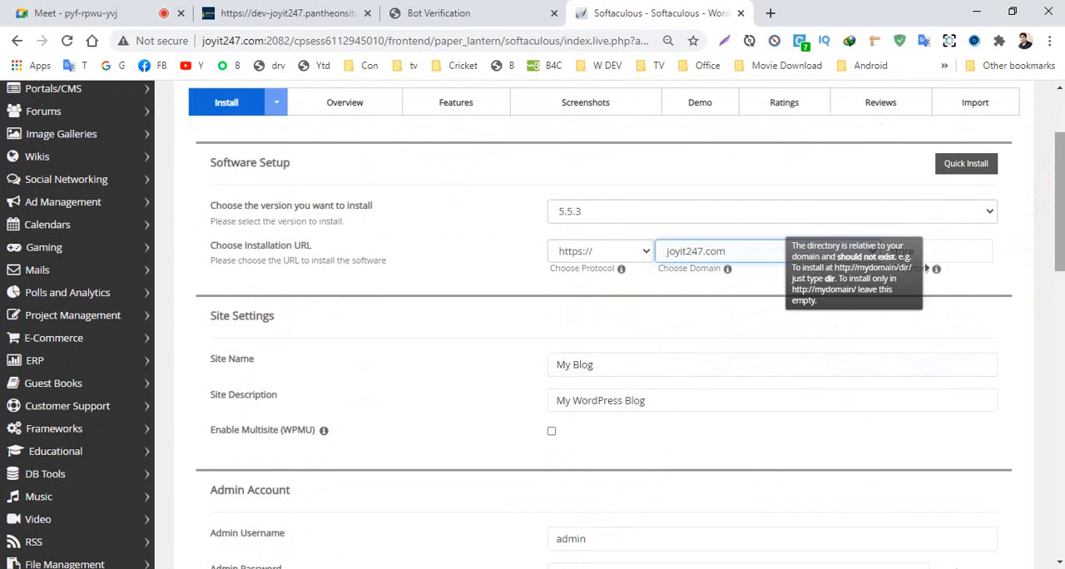
- Replace the site name with My Store in the site settings
drag(1046, 221, 1053, 265)
click(609, 242)
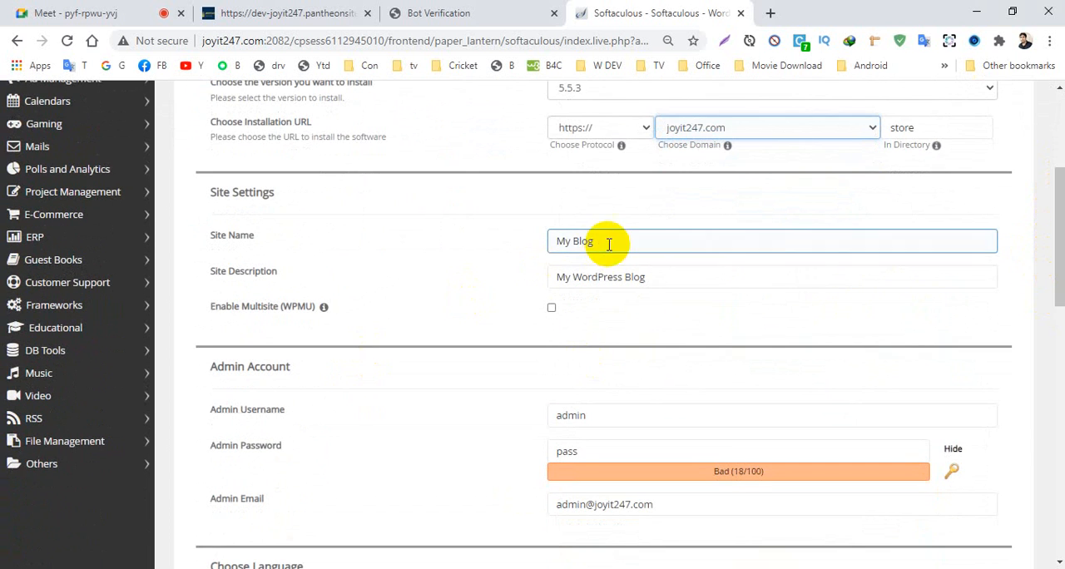
drag(609, 243, 458, 277)
key(BackSpace)
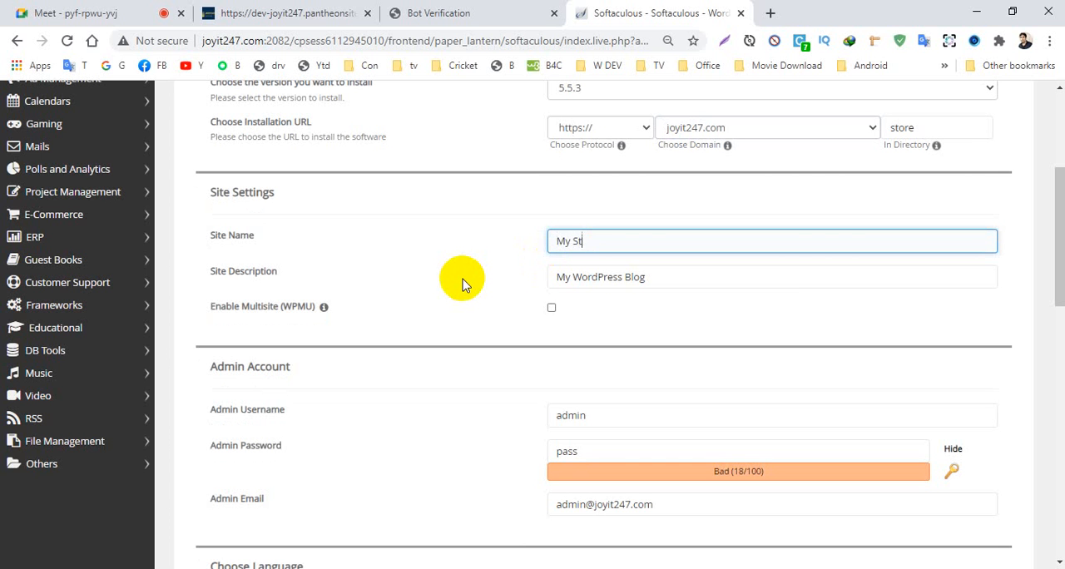
text(My Store)
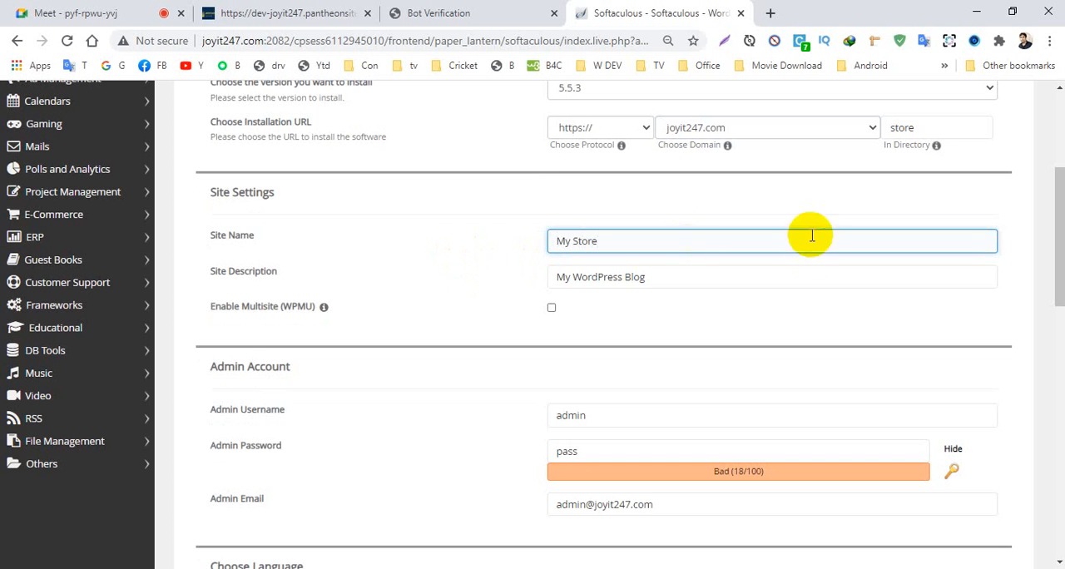
- Replace the site description with Easy Shopping
drag(691, 288, 491, 281)
key(BackSpace)
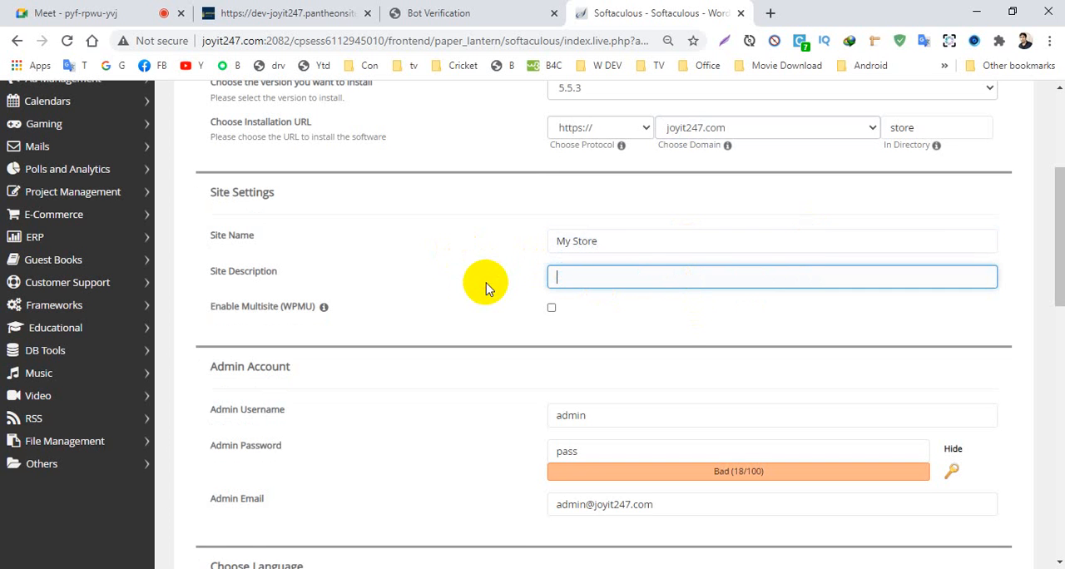
text(Eas)
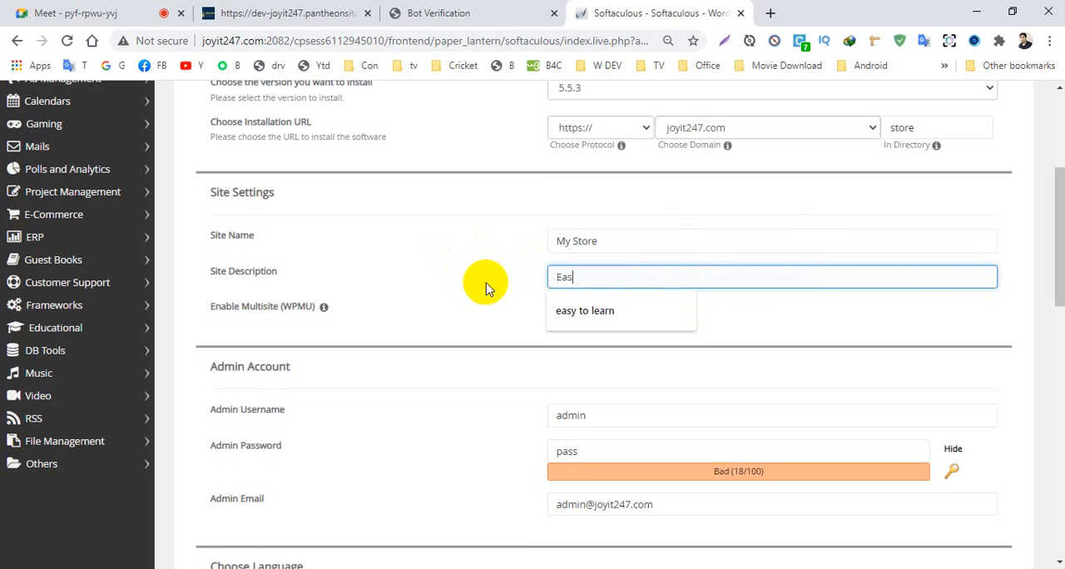
text(y Sh)
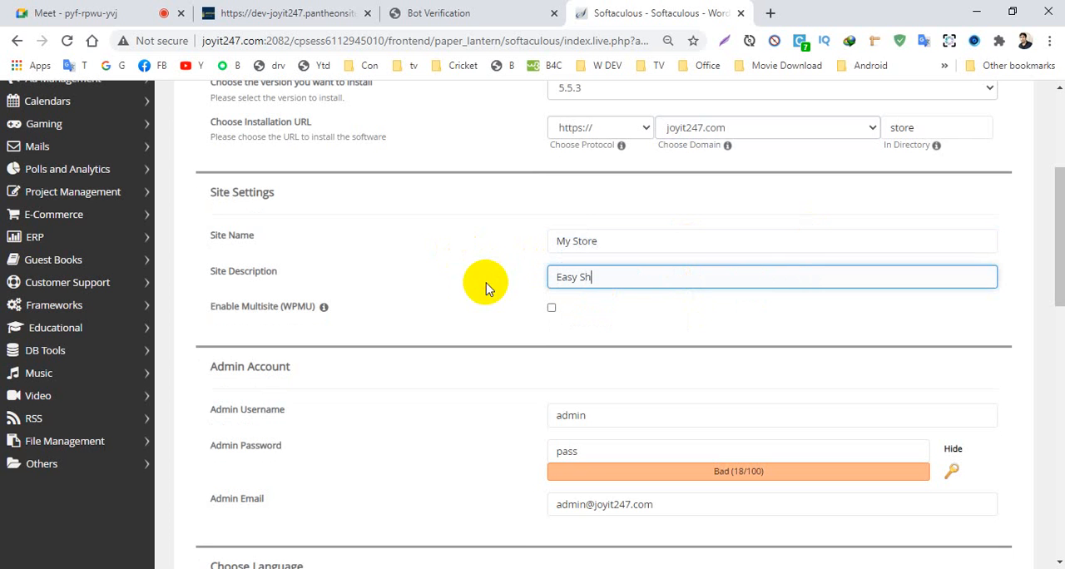
text(opping)
- Mask the admin password and replace the default admin username with the site owner's saved username
scroll(483, 399, down, 2)
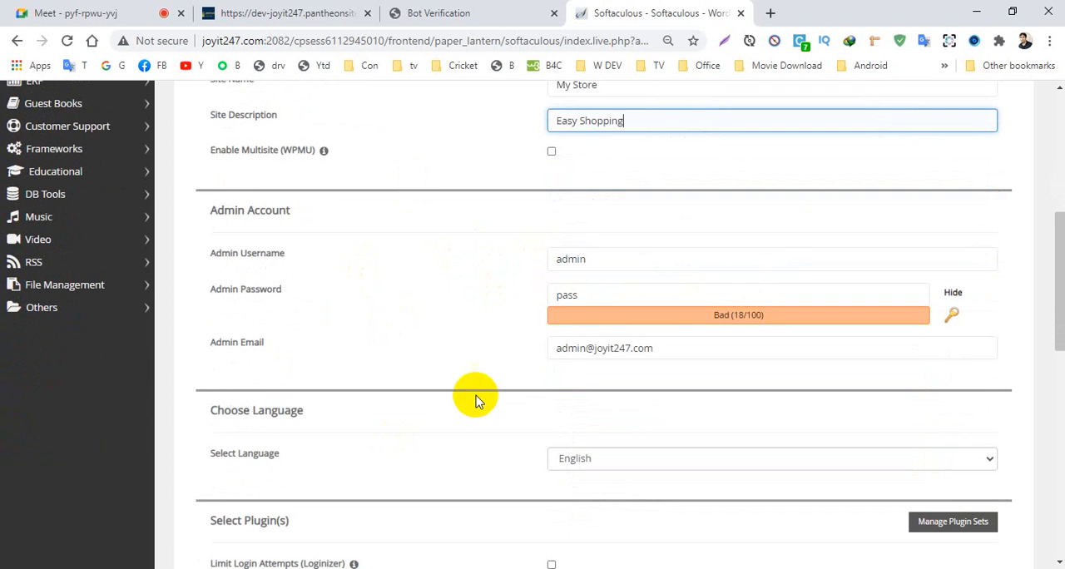
click(264, 260)
click(952, 293)
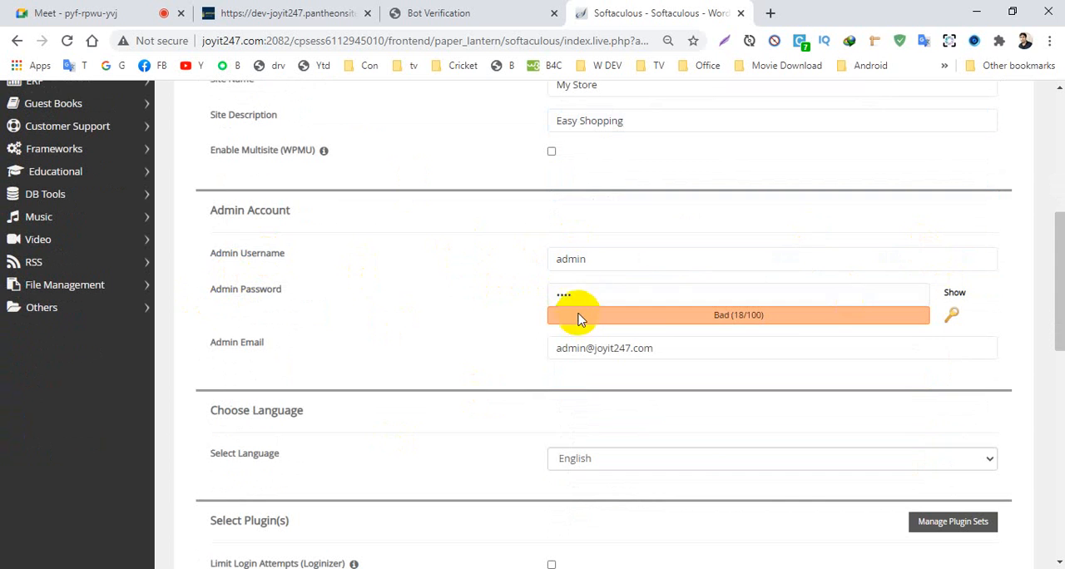
drag(601, 261, 385, 306)
key(BackSpace)
text(j)
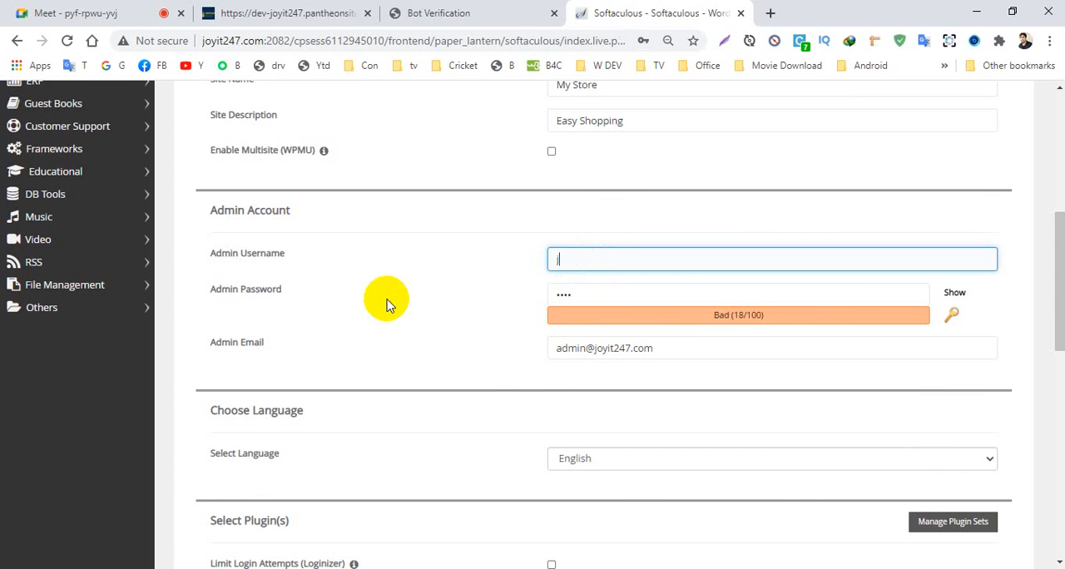
text(oycse)
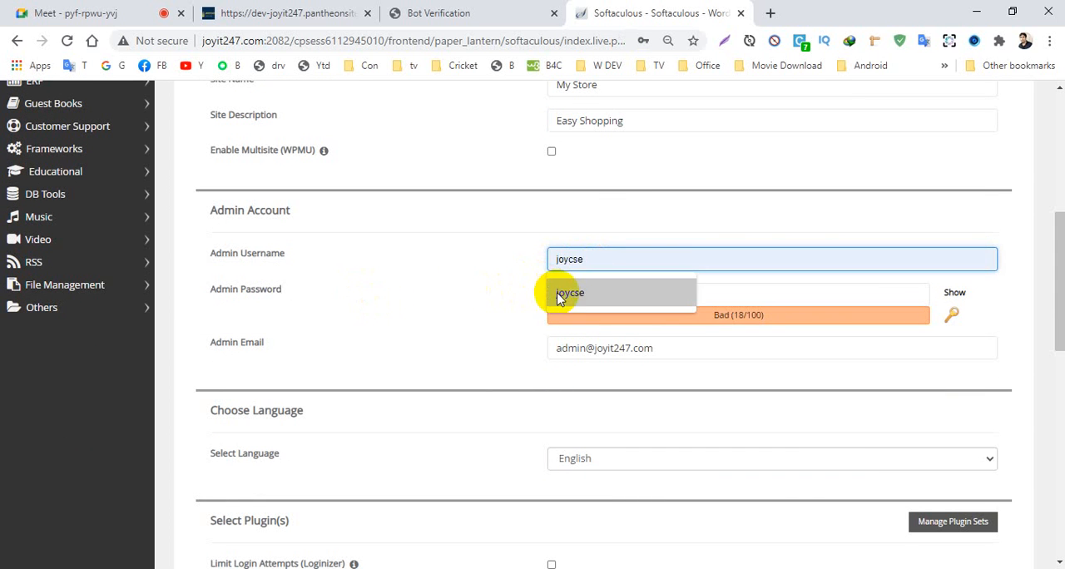
click(582, 292)
- Replace the default admin password with the saved account password
key(Tab)
key(BackSpace)
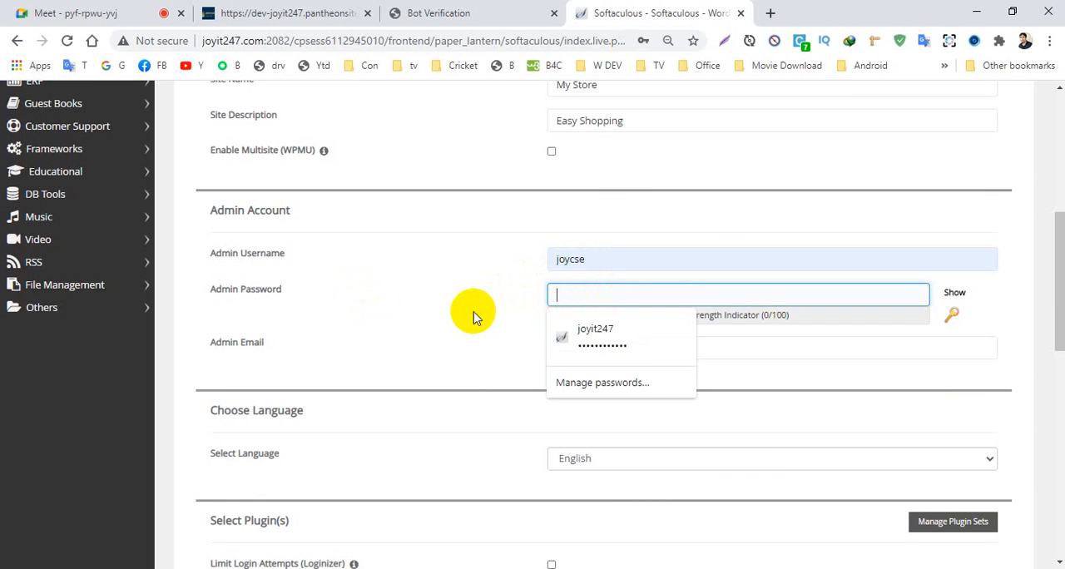
click(583, 333)
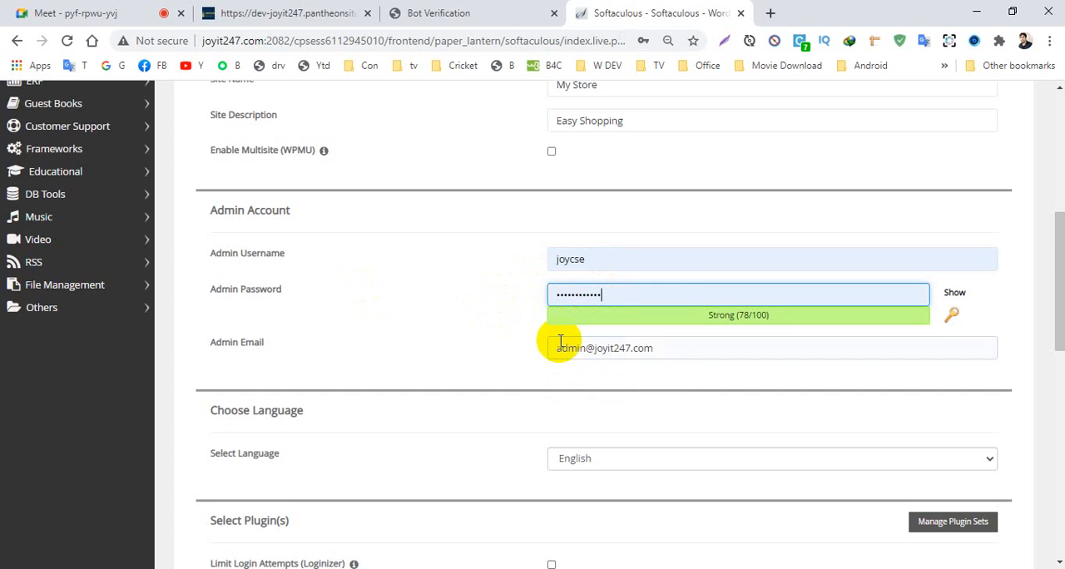
- Replace the default admin email with the site owner's saved Gmail address
scroll(582, 341, down, 2)
drag(674, 188, 506, 214)
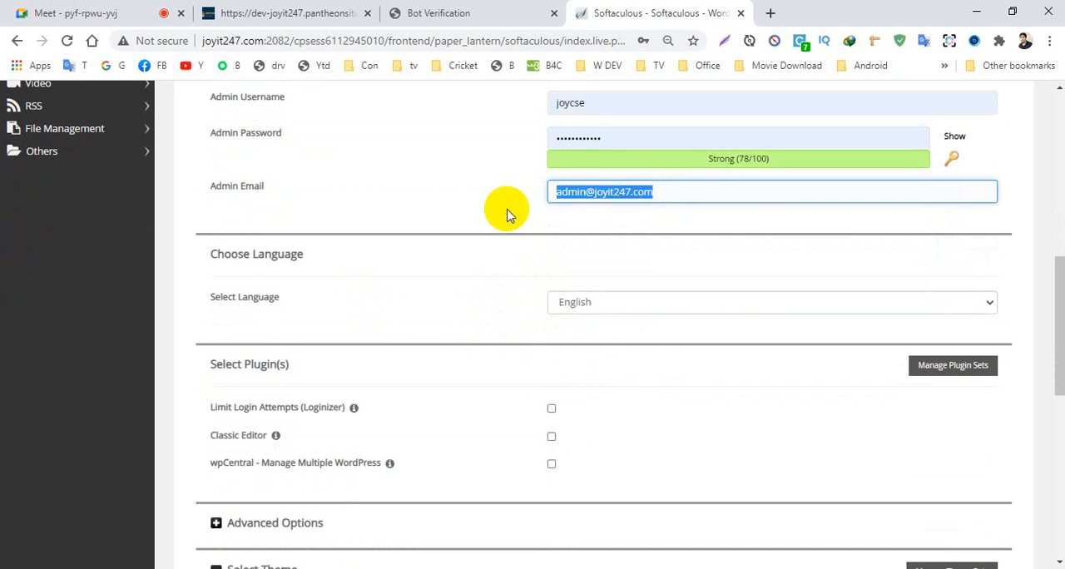
key(BackSpace)
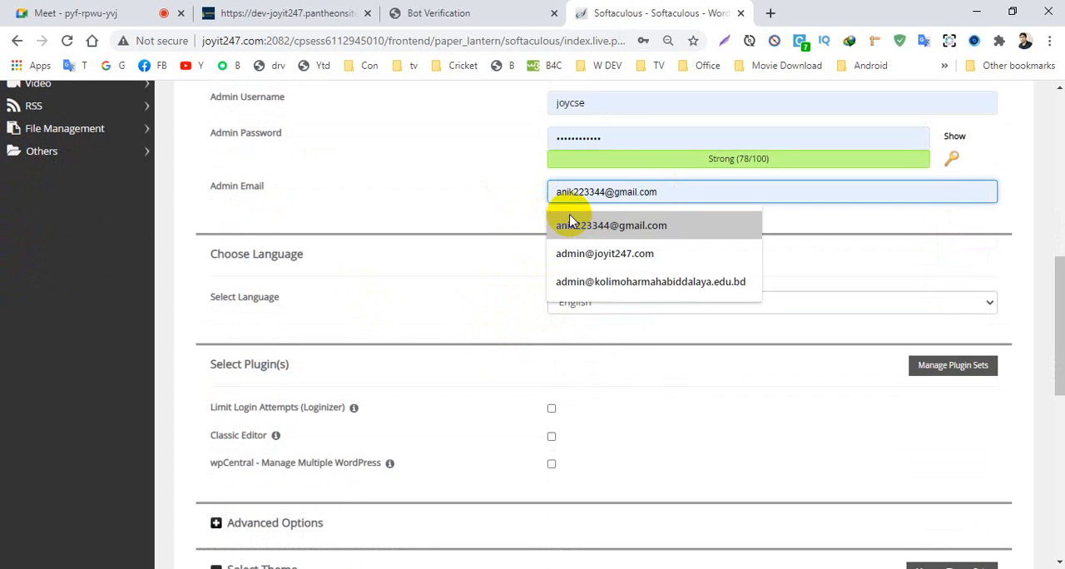
click(570, 225)
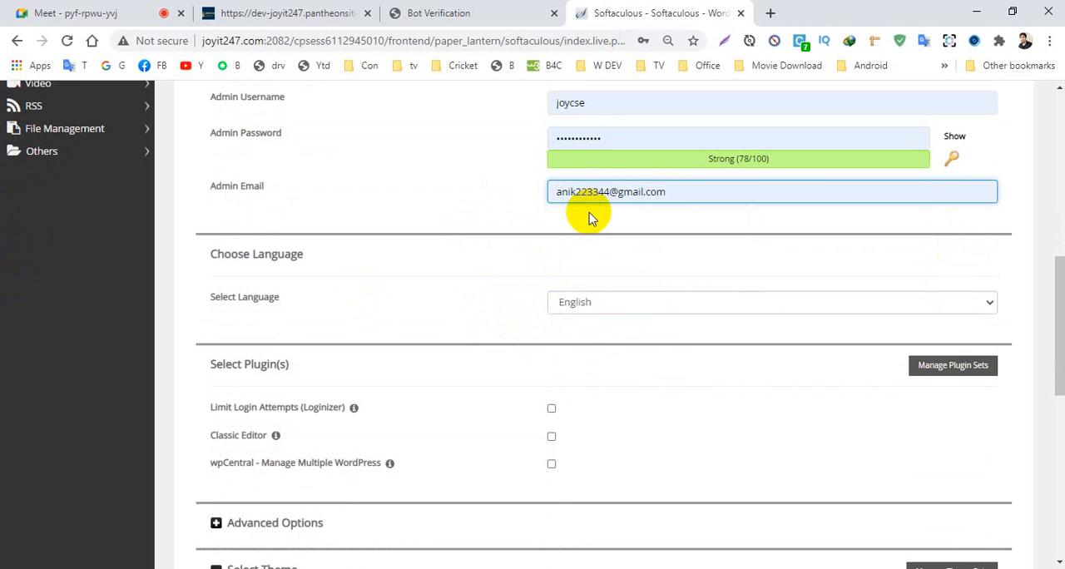
scroll(494, 387, down, 3)
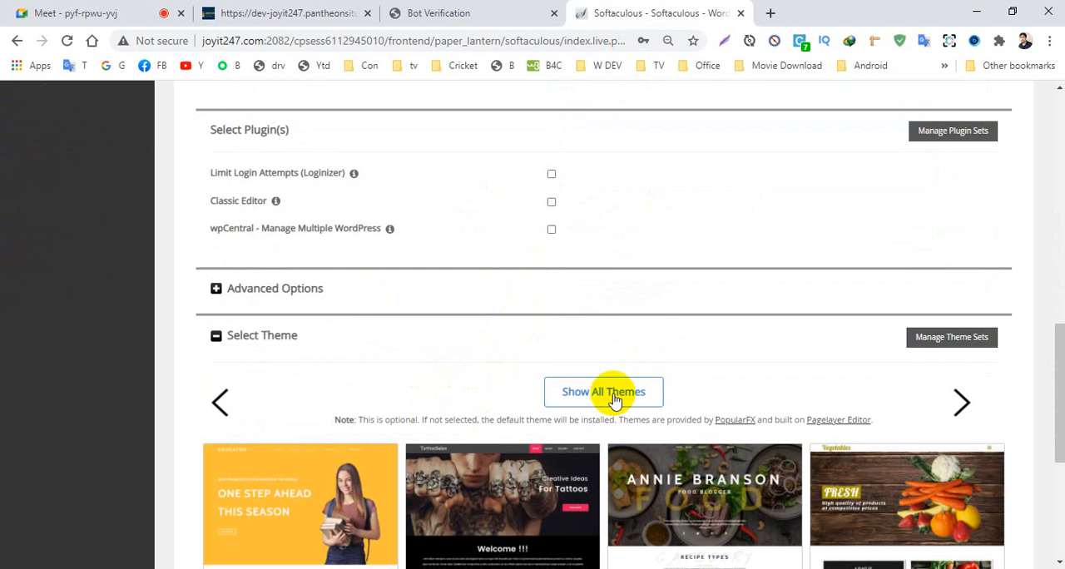
- Start the WordPress installation with the default theme, save the admin login in the browser, and dismiss the compromised-password notice
scroll(689, 255, down, 3)
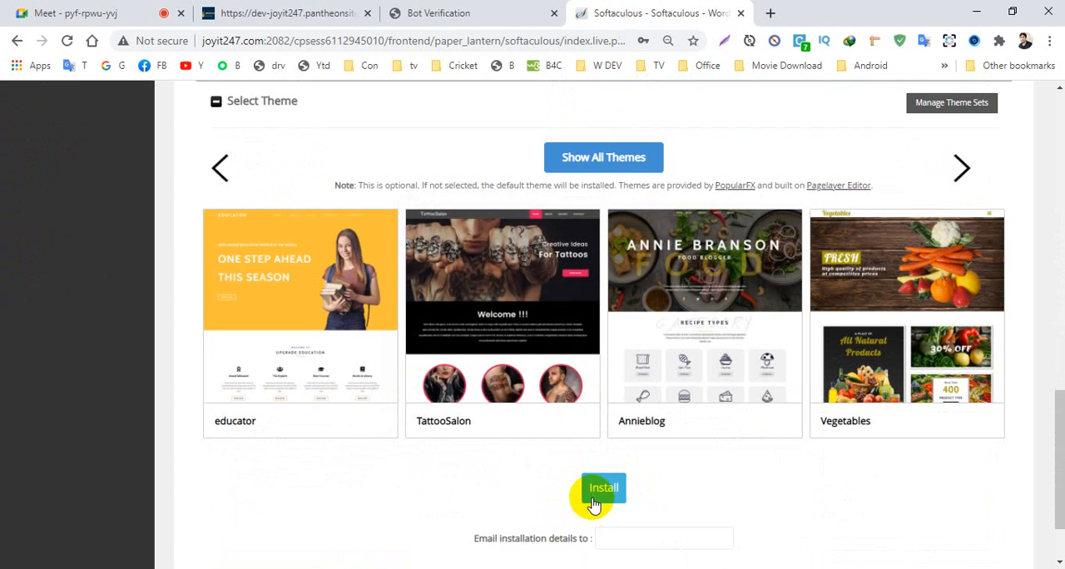
click(593, 497)
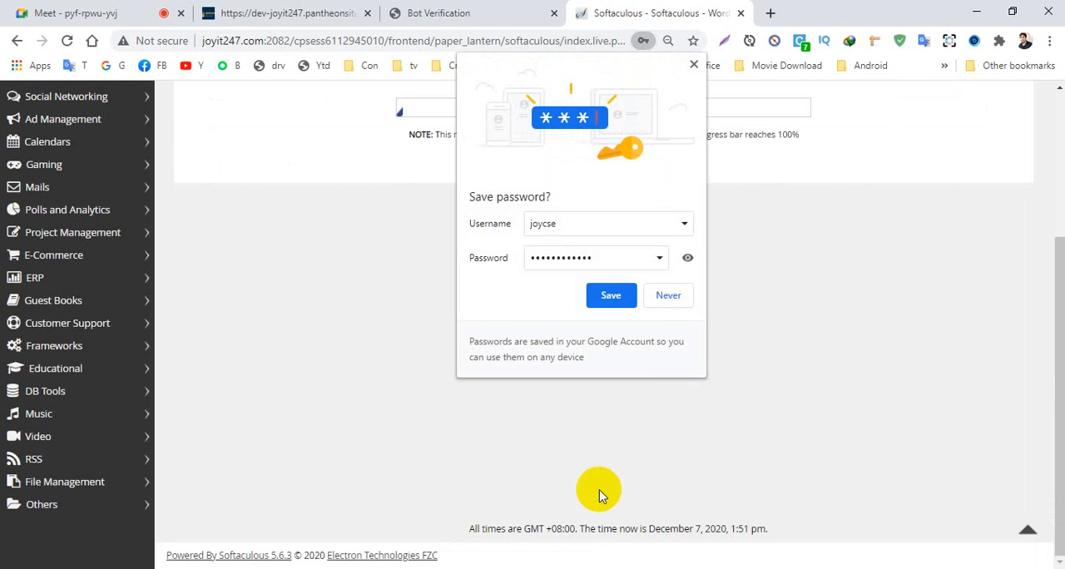
click(613, 293)
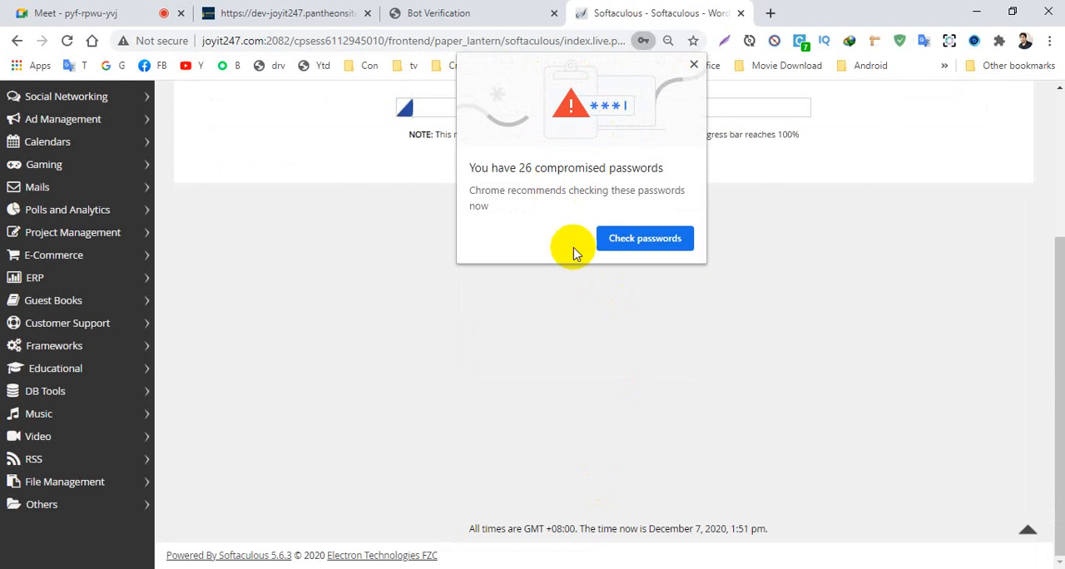
click(693, 64)
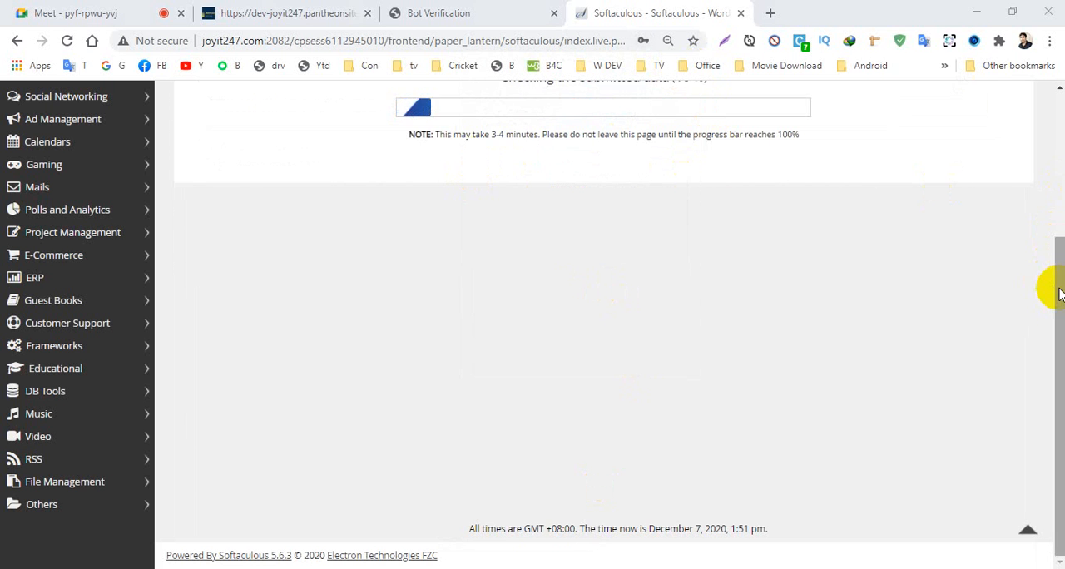
scroll(1059, 293, up, 2)
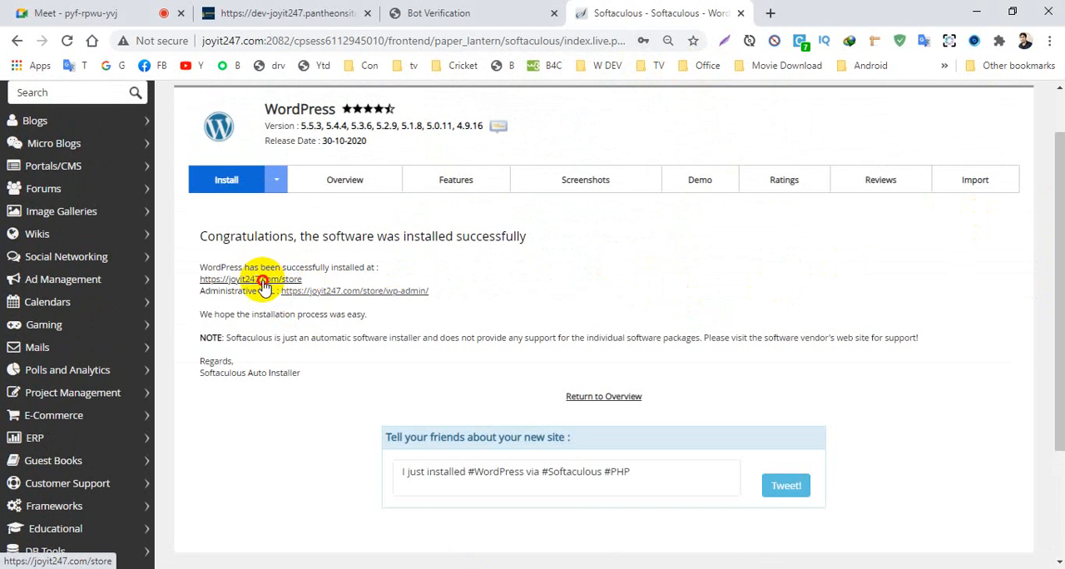
- Open the newly installed site at joyit247.com/store and look through its home page
click(263, 284)
click(790, 13)
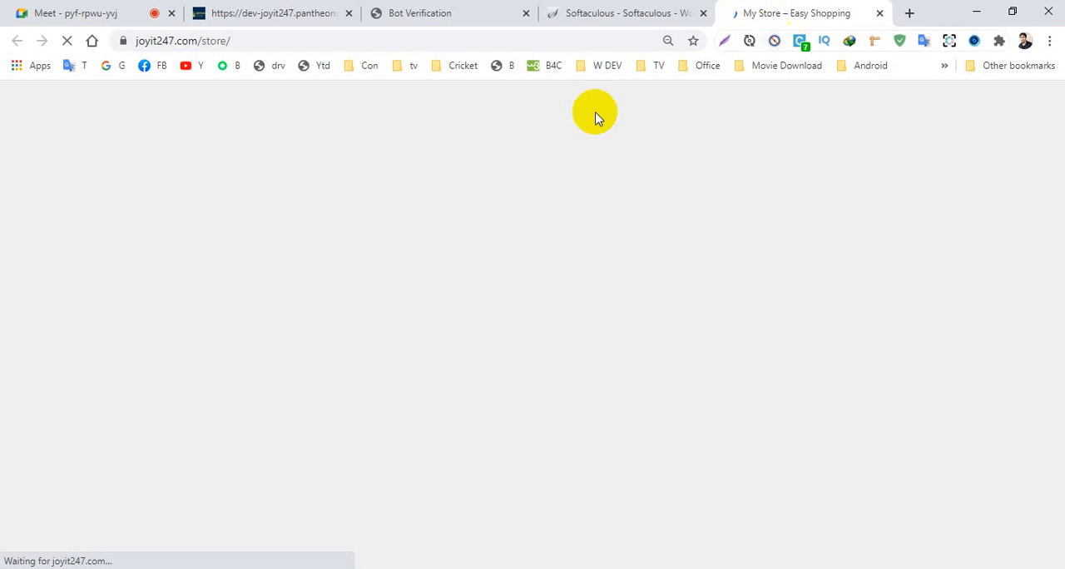
scroll(428, 274, down, 4)
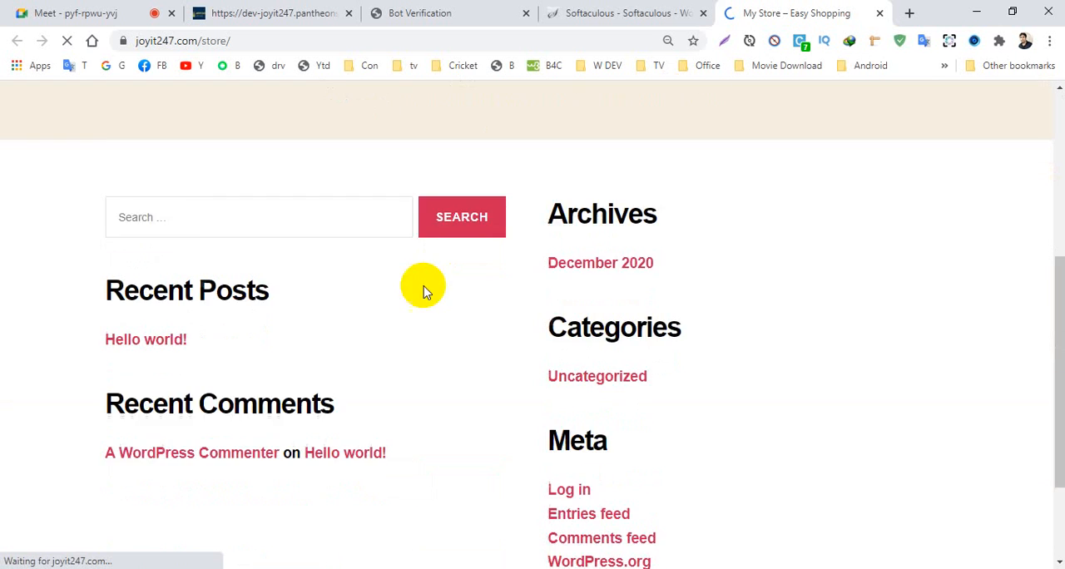
scroll(425, 324, down, 2)
scroll(425, 352, up, 6)
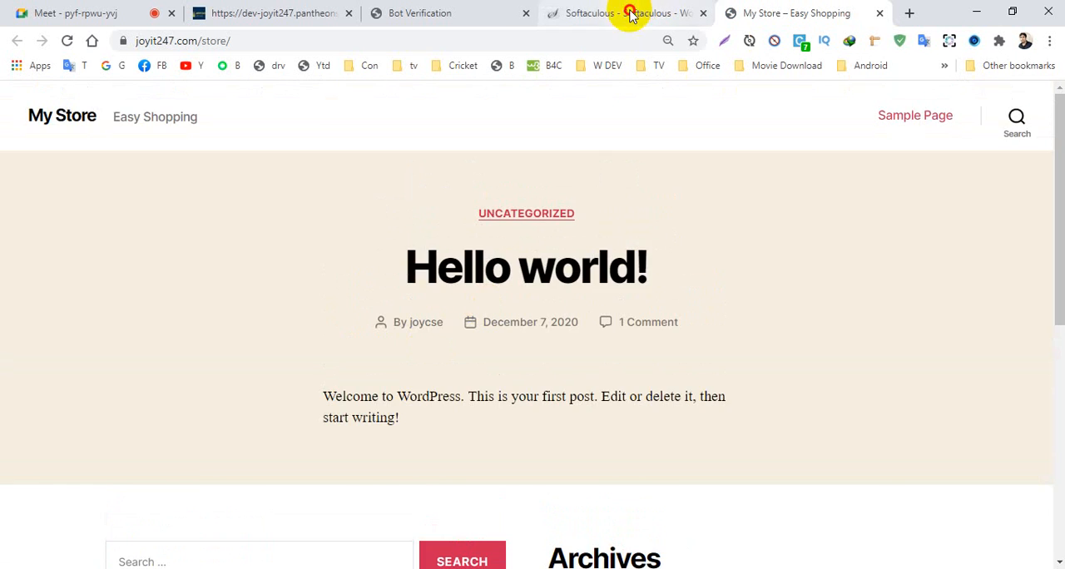
- Return to the Softaculous installation page and open the store's WordPress dashboard through its administrative URL
click(629, 14)
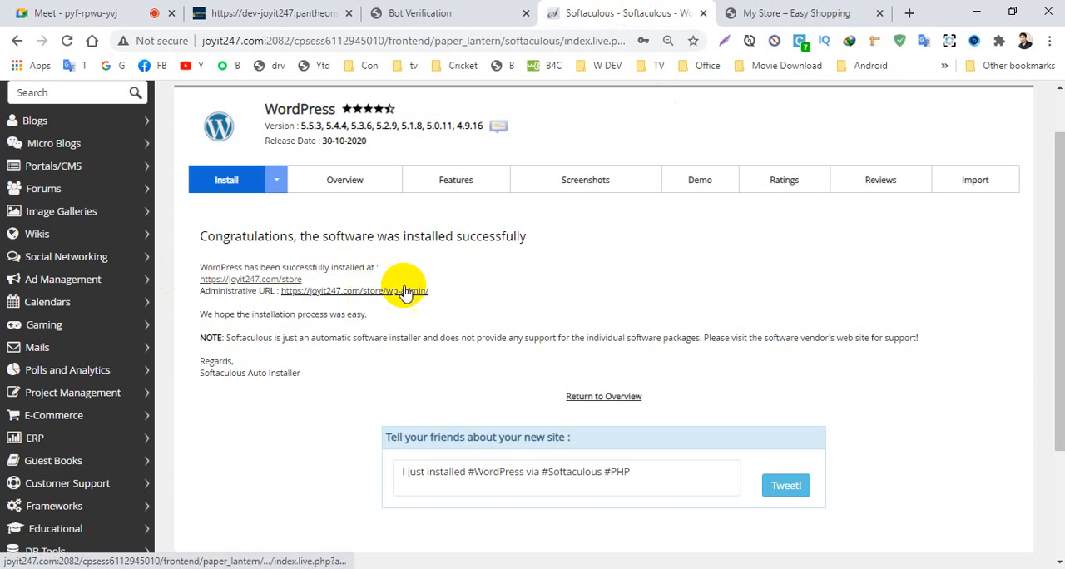
click(380, 293)
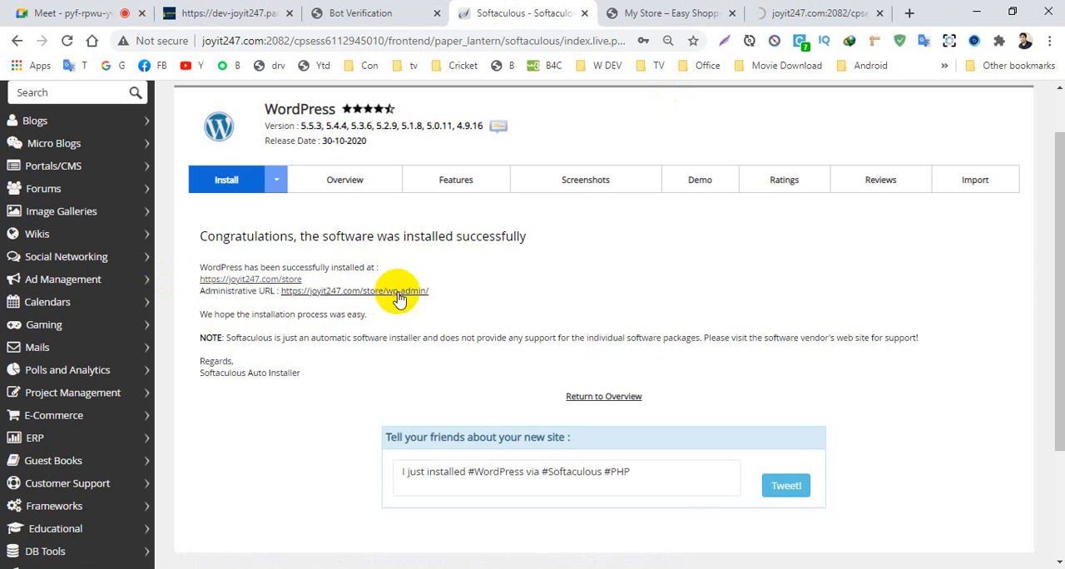
click(820, 10)
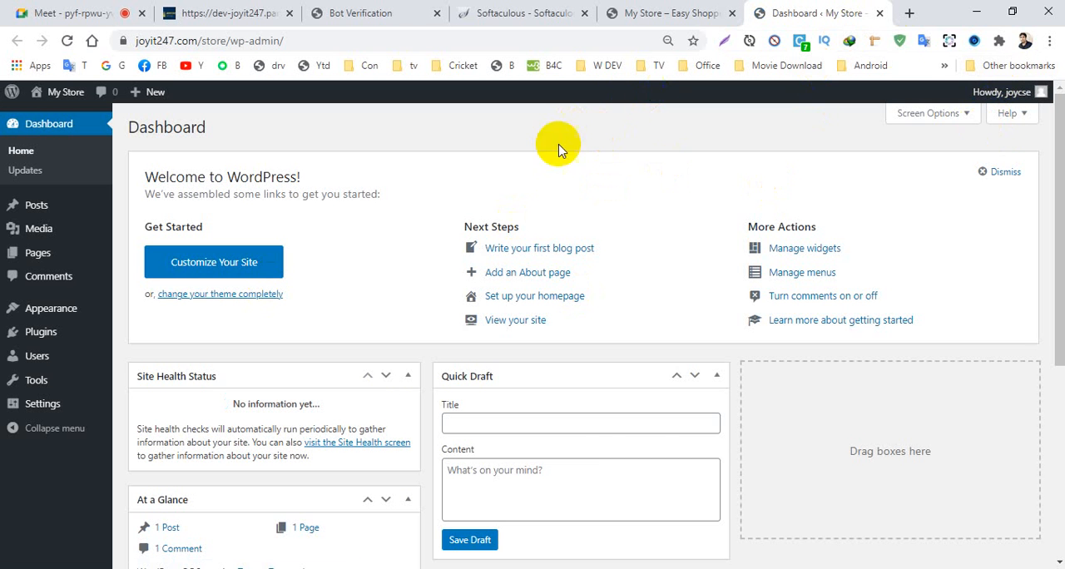
- Log out of the WordPress dashboard and try to log back in with the saved admin username and password
mouse_move(1038, 90)
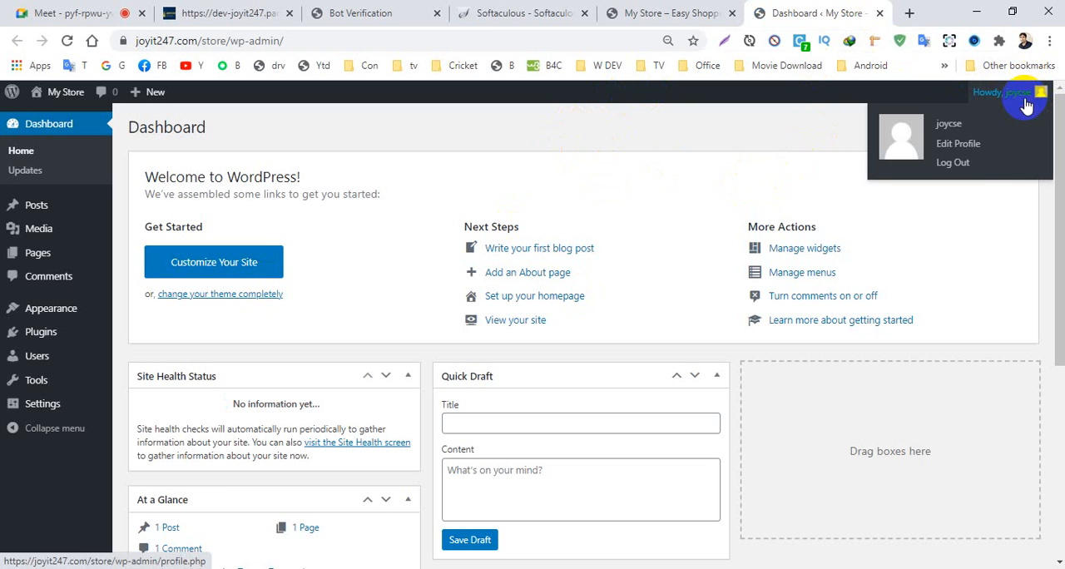
click(959, 169)
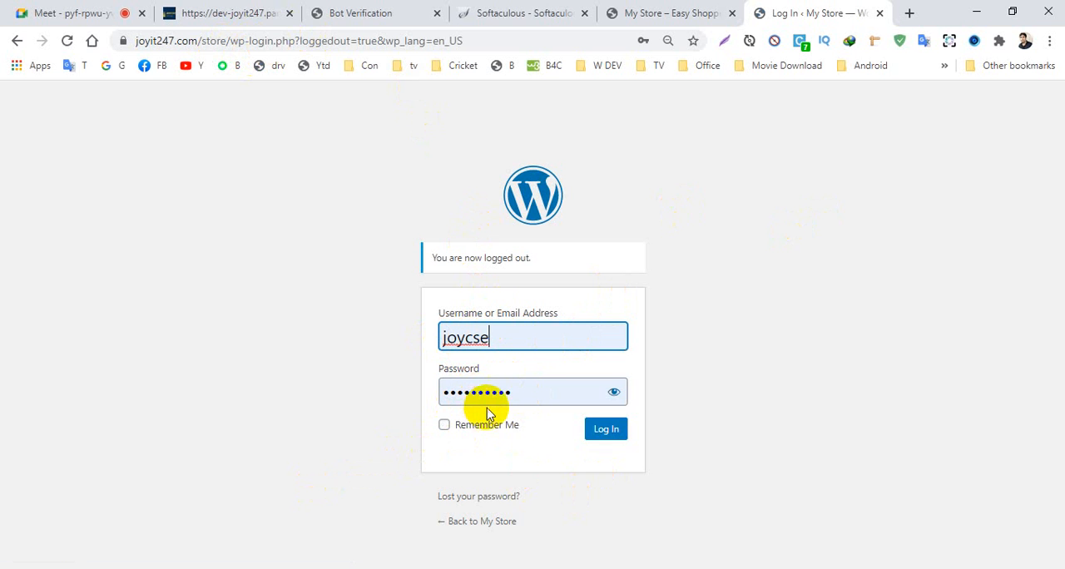
click(608, 433)
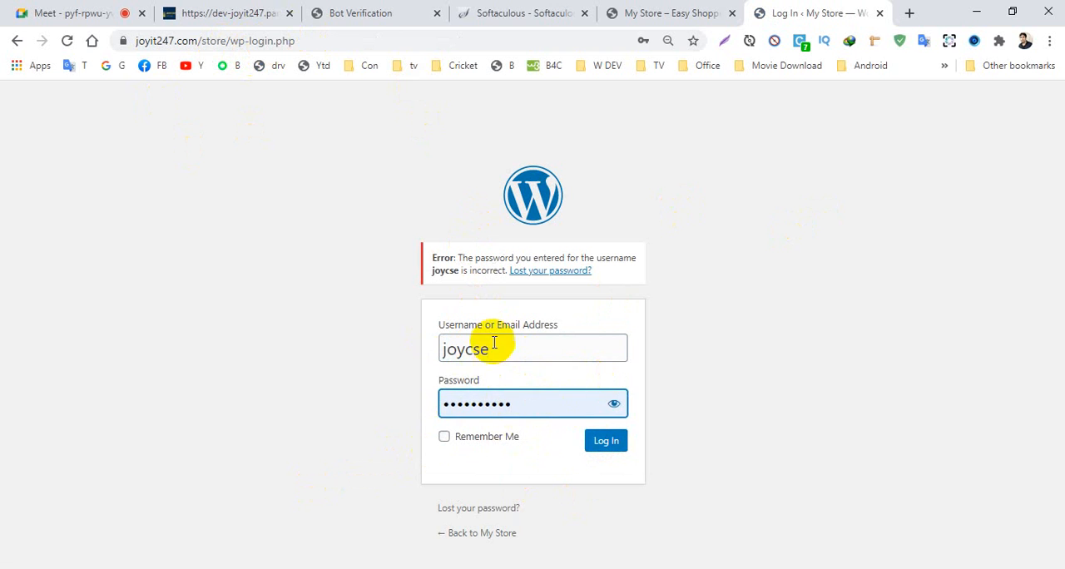
click(494, 348)
click(482, 410)
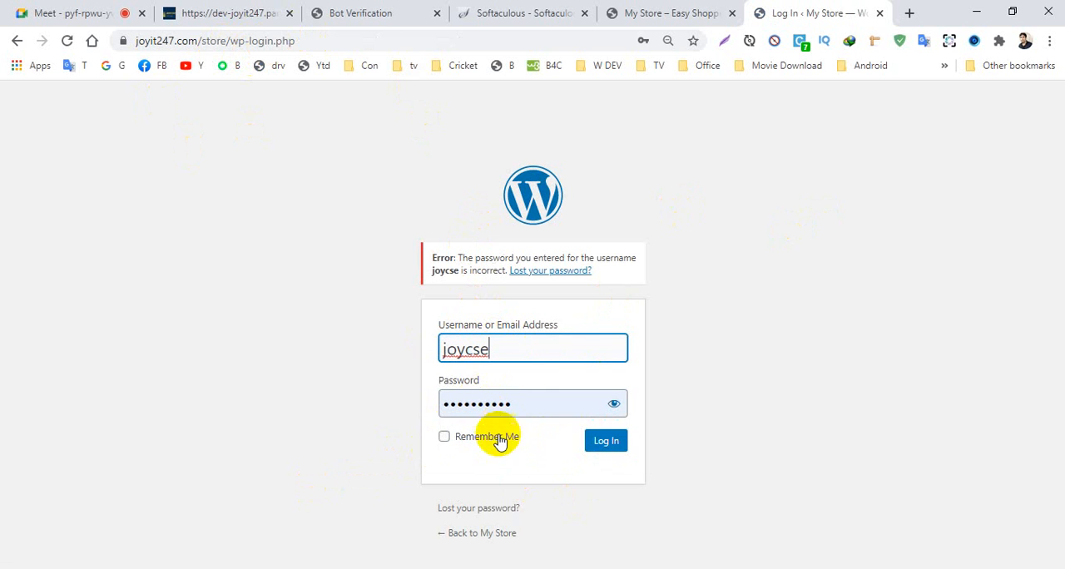
click(606, 441)
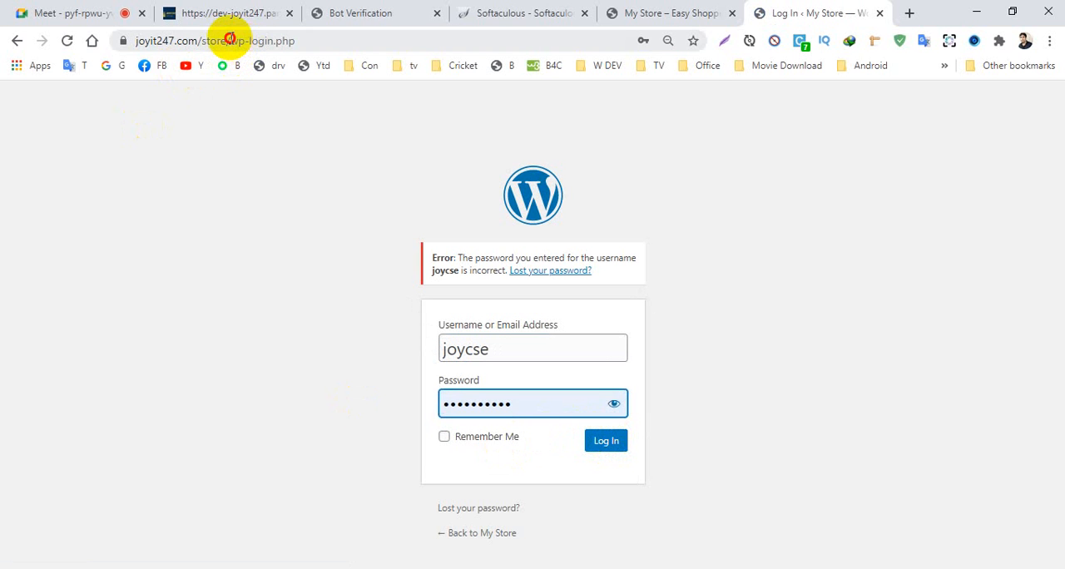
- Change the page address to joyit247.com/store/wp-admin and load it to return to the store's dashboard
drag(229, 39, 387, 51)
key(BackSpace)
text(w)
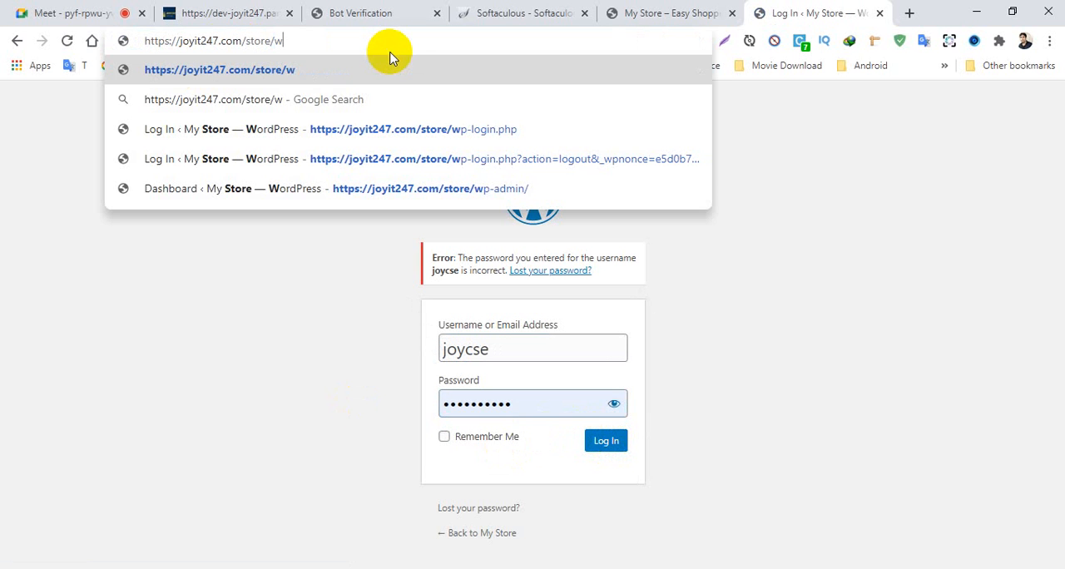
text(p-admi)
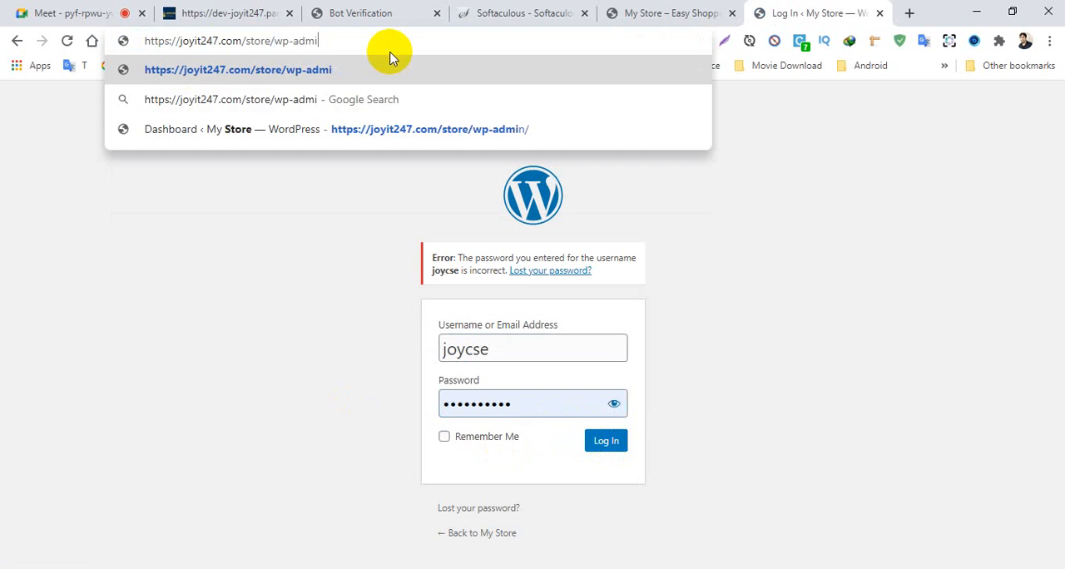
text(n)
key(Return)
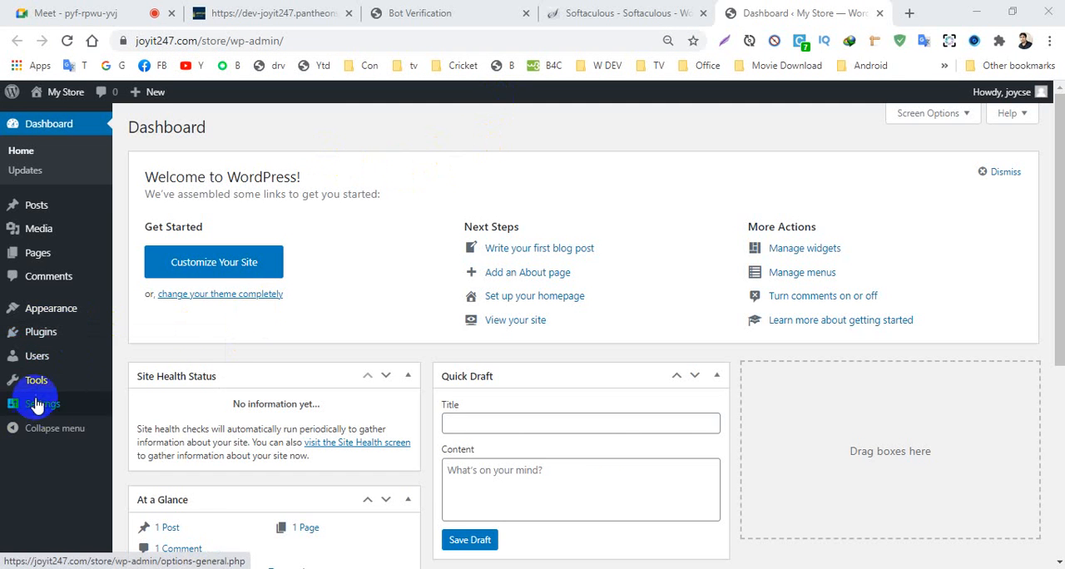
- Set the site's permalink structure to Post name and save the change
mouse_move(40, 414)
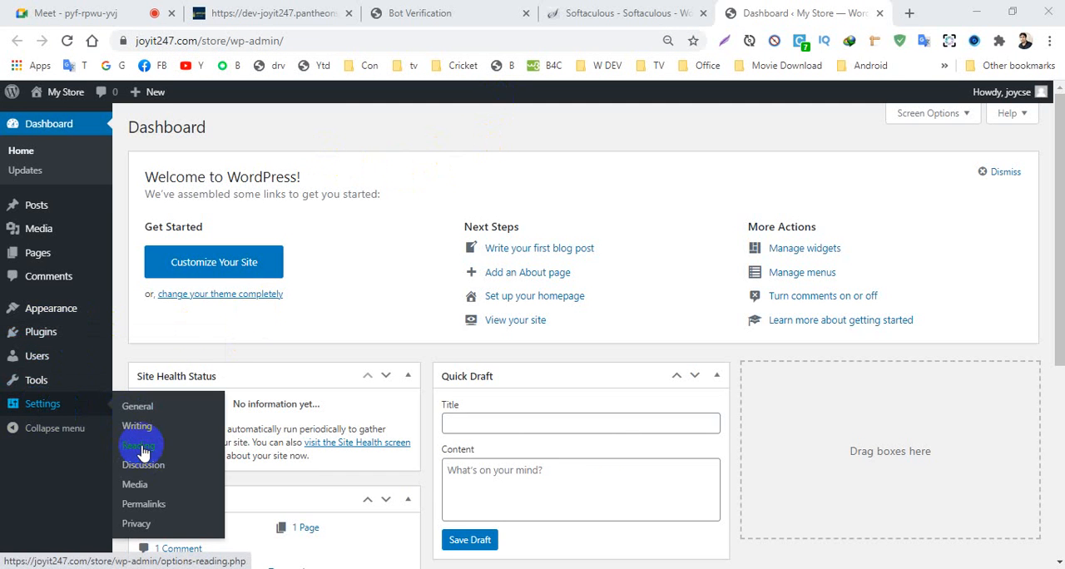
click(154, 509)
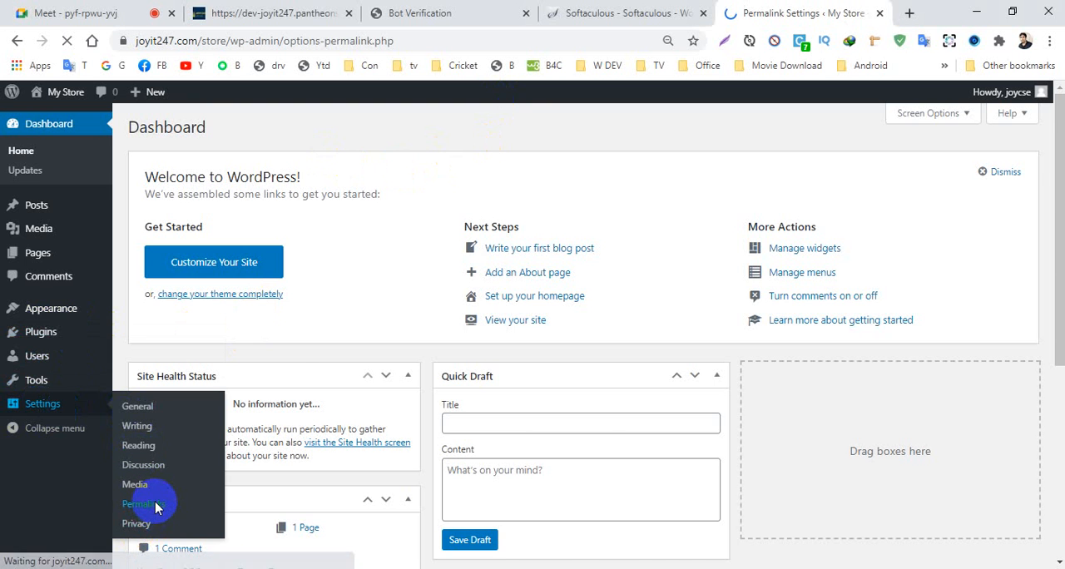
scroll(238, 325, down, 3)
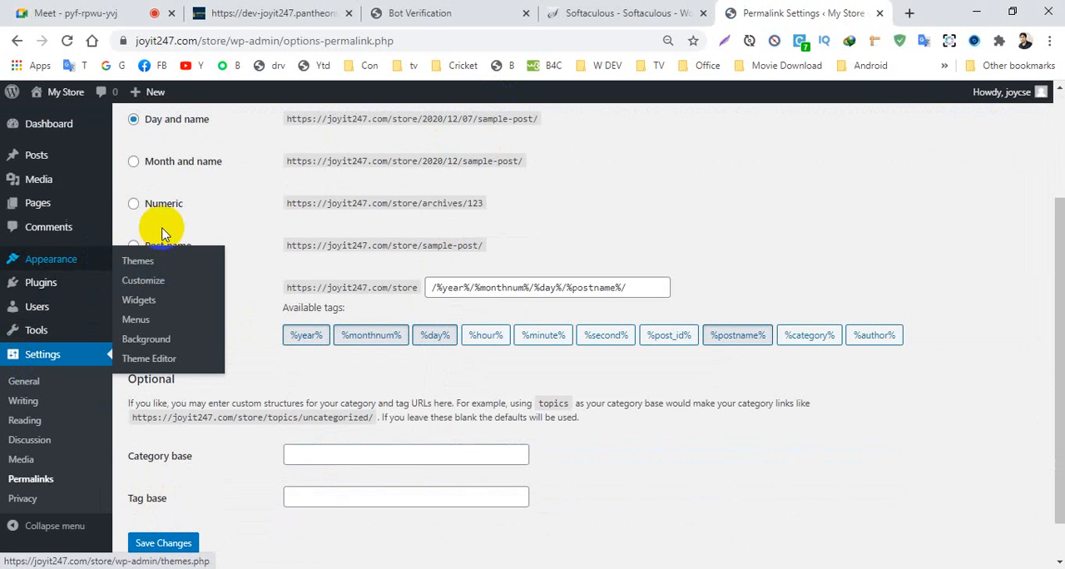
click(134, 248)
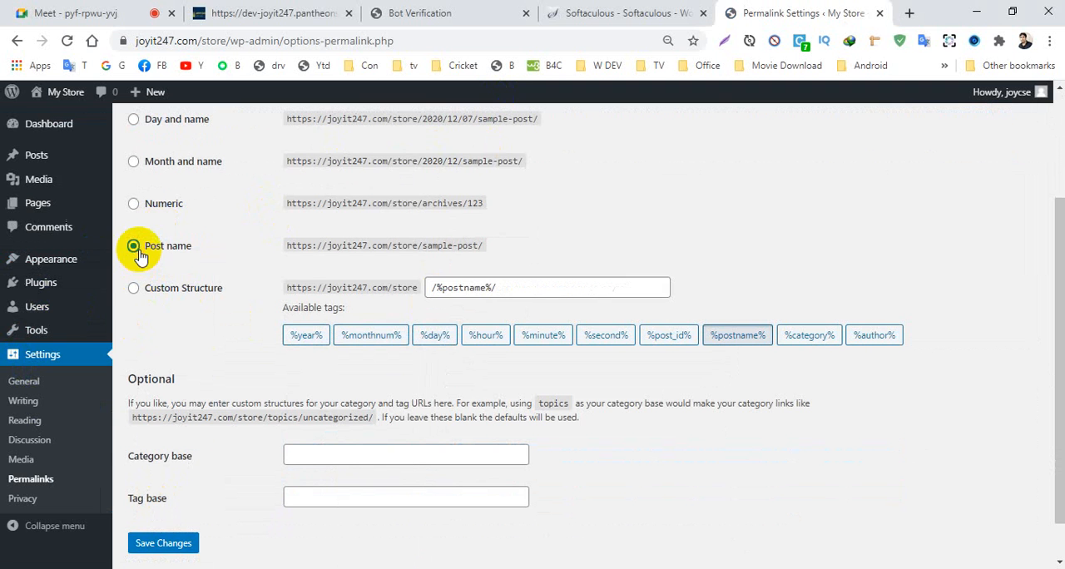
click(163, 543)
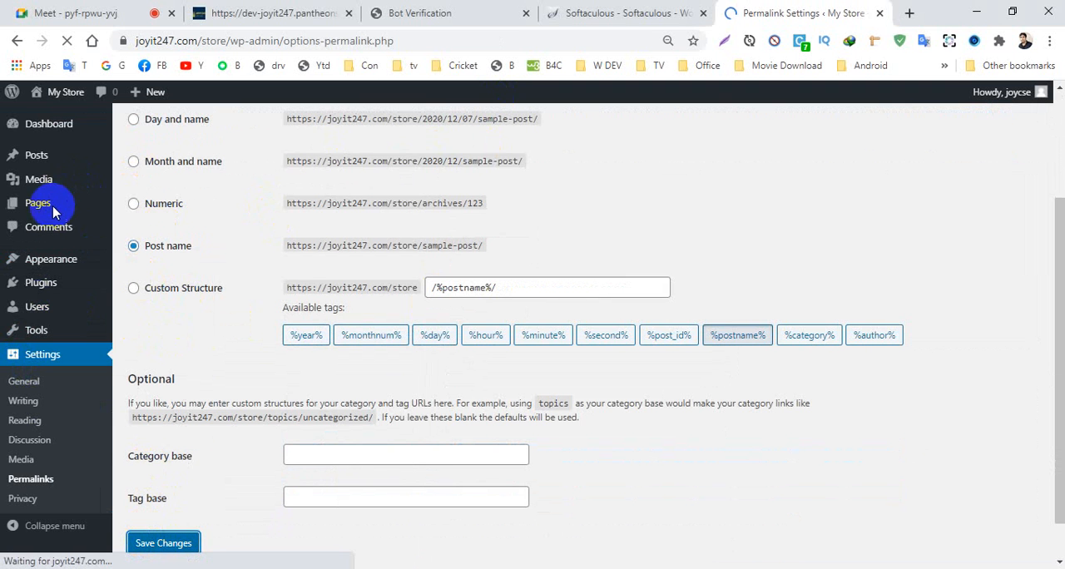
- Upload elementor-core.2.9.13.zip from the Paid Elementor\Elementor folder under SOFTWARE\Programming SOftware on drive D: and install it as a plugin
mouse_move(48, 285)
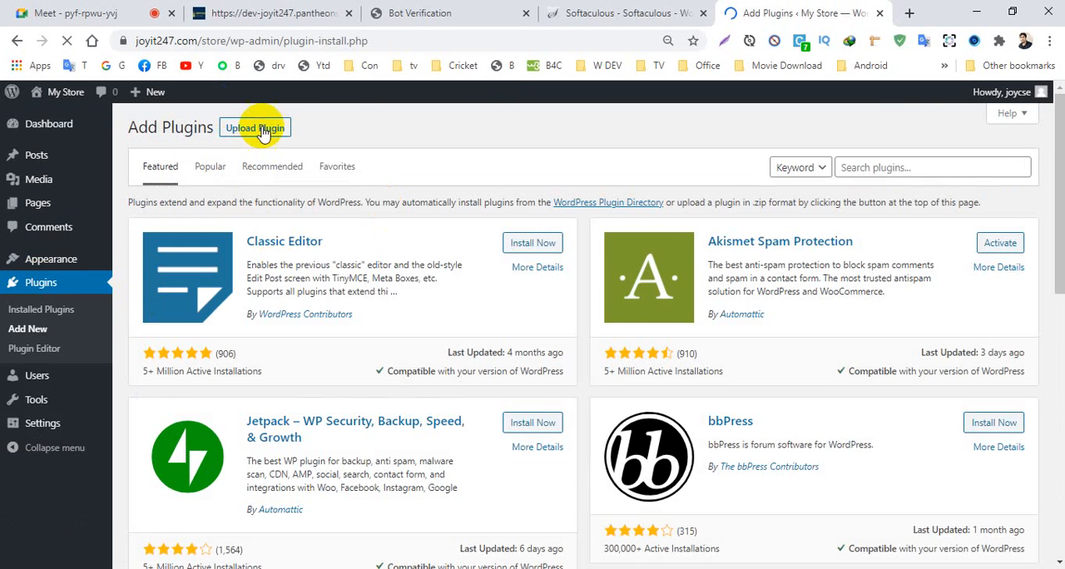
click(262, 131)
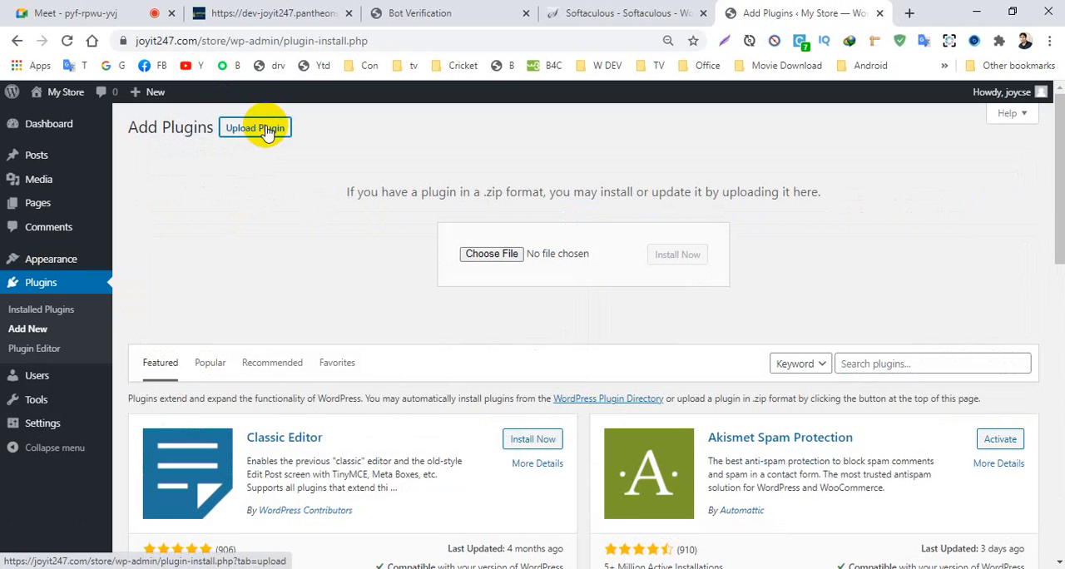
click(468, 254)
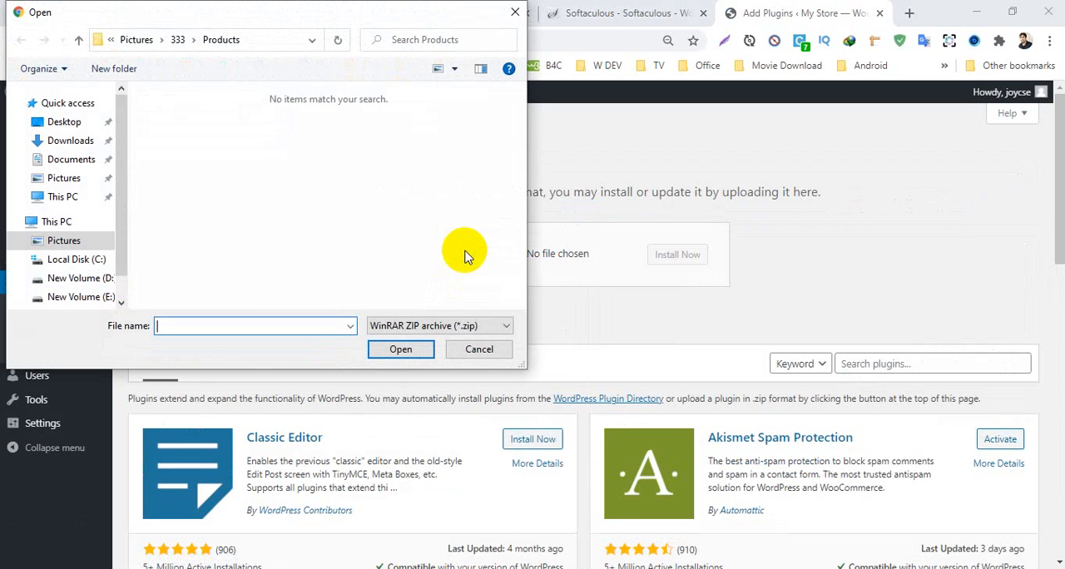
scroll(106, 264, down, 1)
click(103, 246)
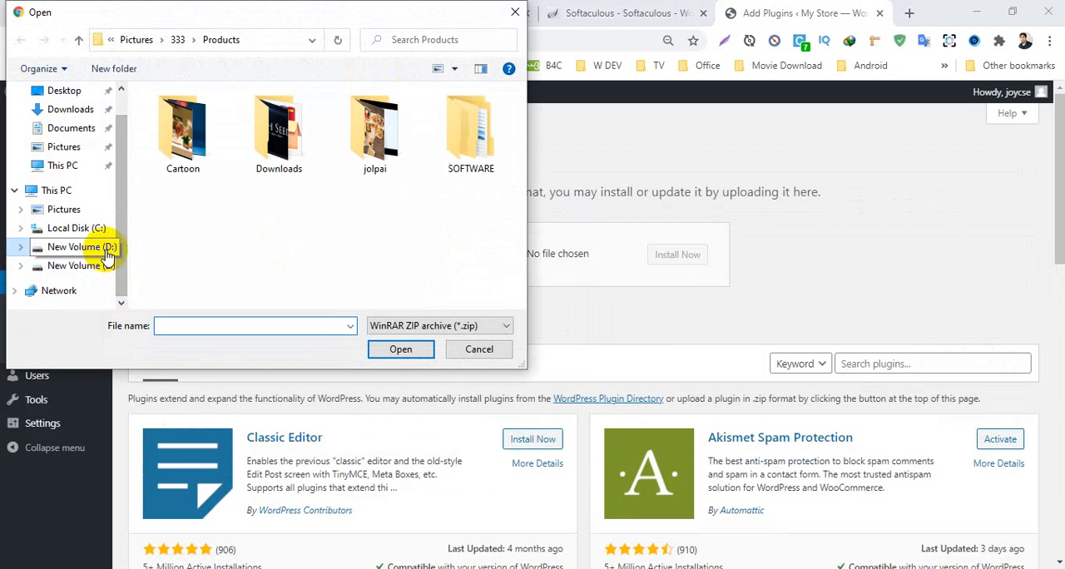
double_click(494, 137)
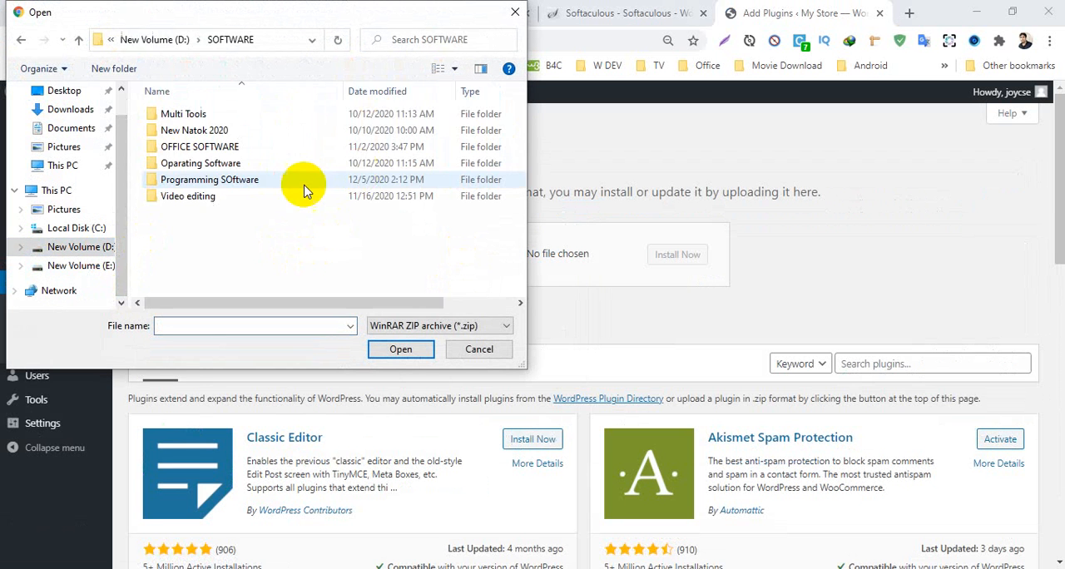
double_click(207, 176)
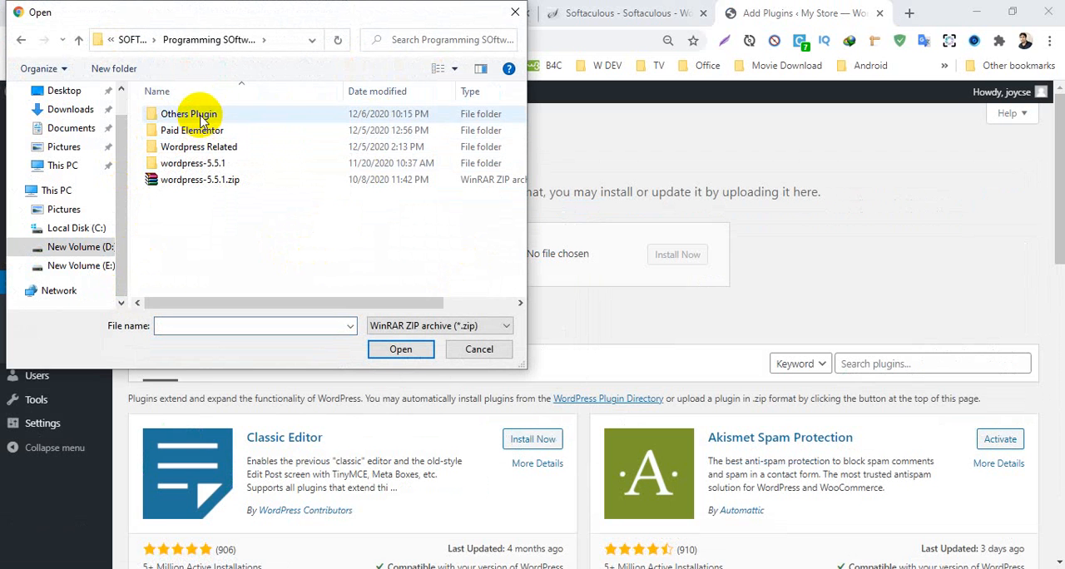
double_click(188, 130)
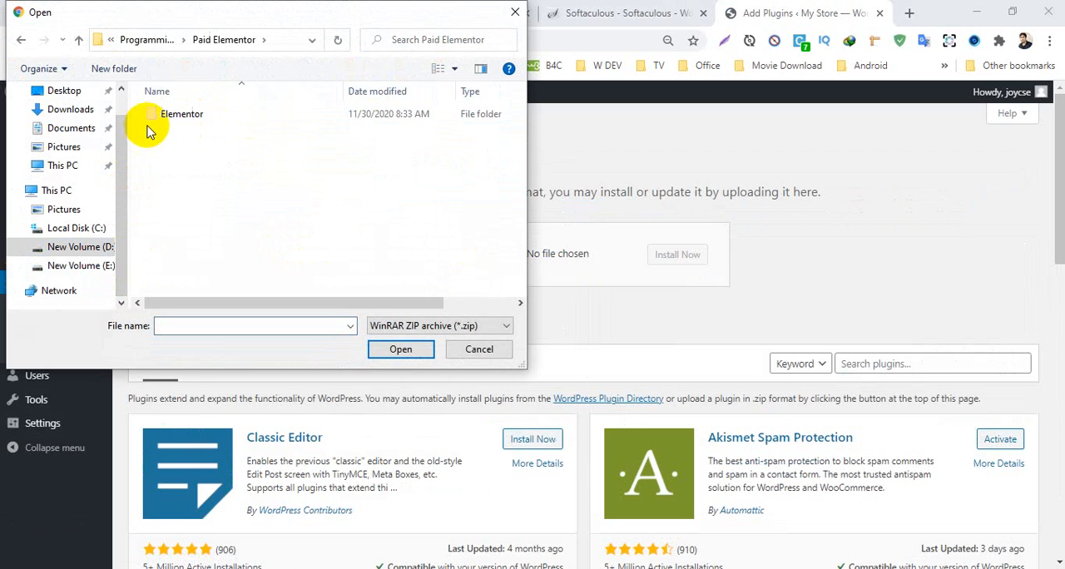
double_click(169, 116)
click(187, 114)
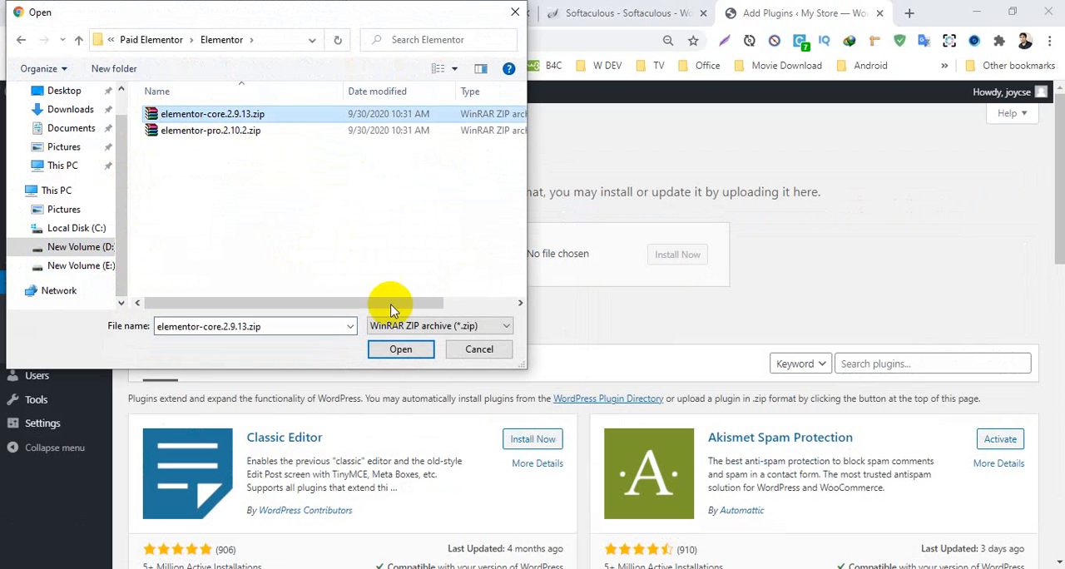
click(401, 349)
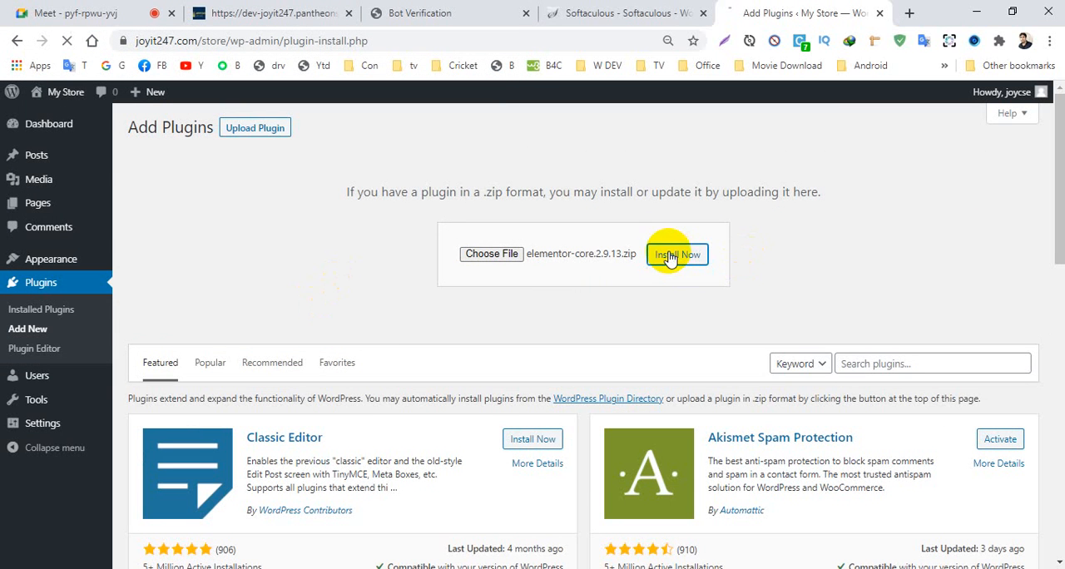
click(671, 256)
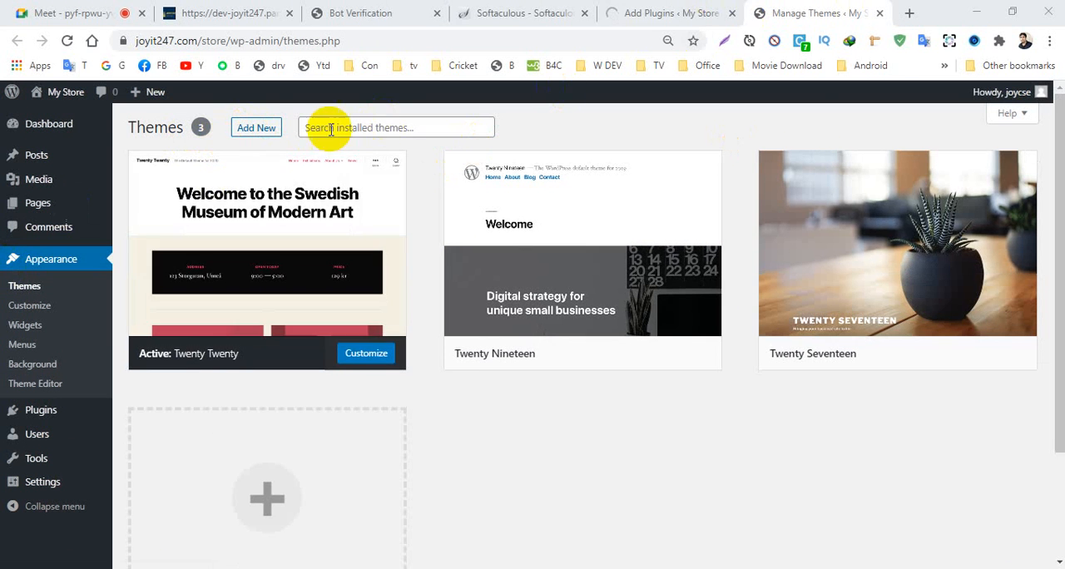
- Search the theme directory for oceanwp and install the OceanWP theme
click(256, 128)
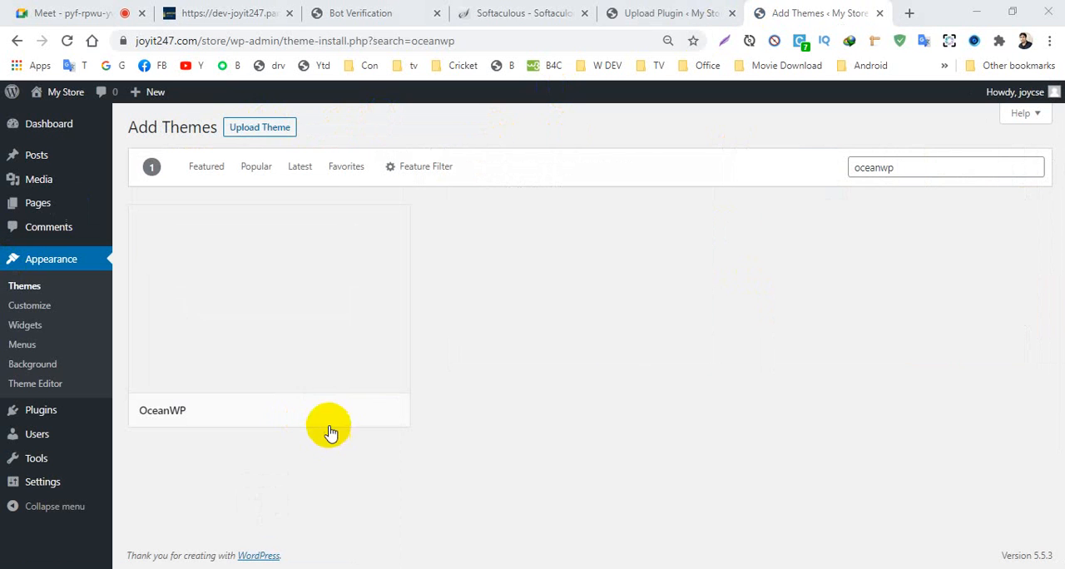
click(324, 416)
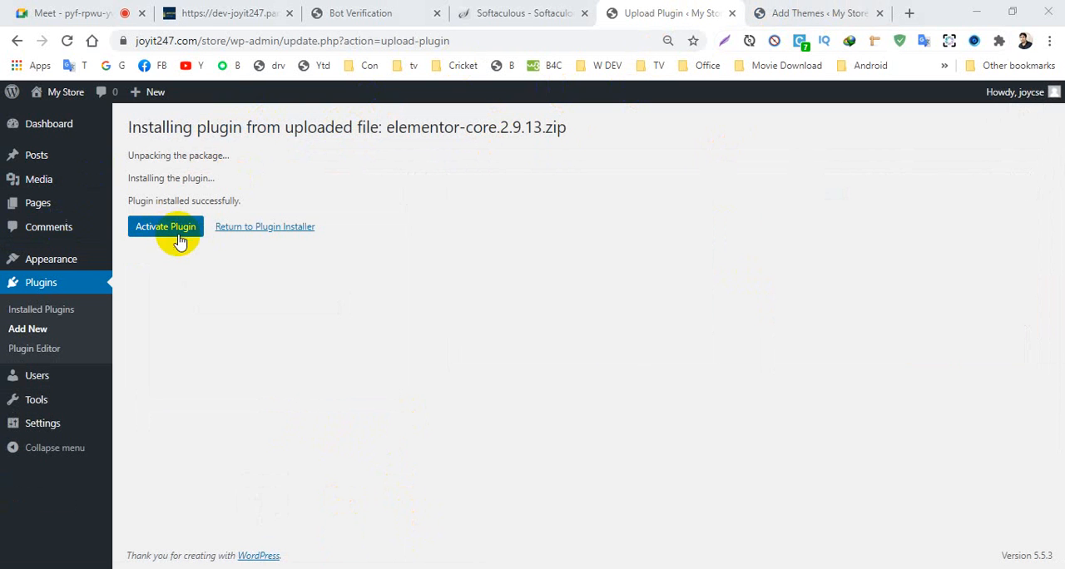
- Activate the installed Elementor core plugin and dismiss its Getting Started page
click(164, 236)
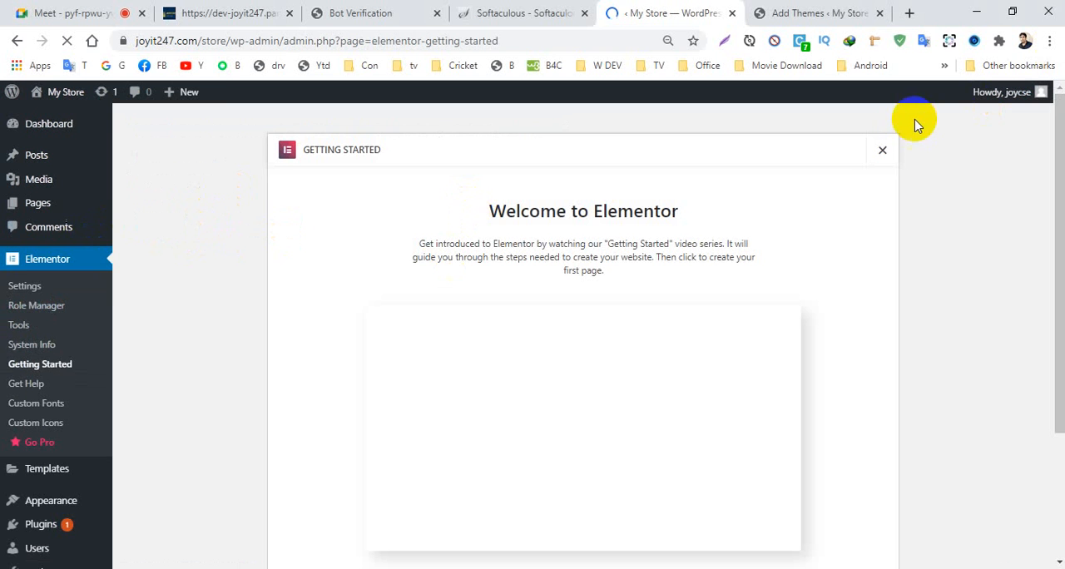
click(887, 153)
- Upload elementor-pro.2.10.2.zip from the Elementor folder and install it as a plugin
scroll(30, 337, down, 1)
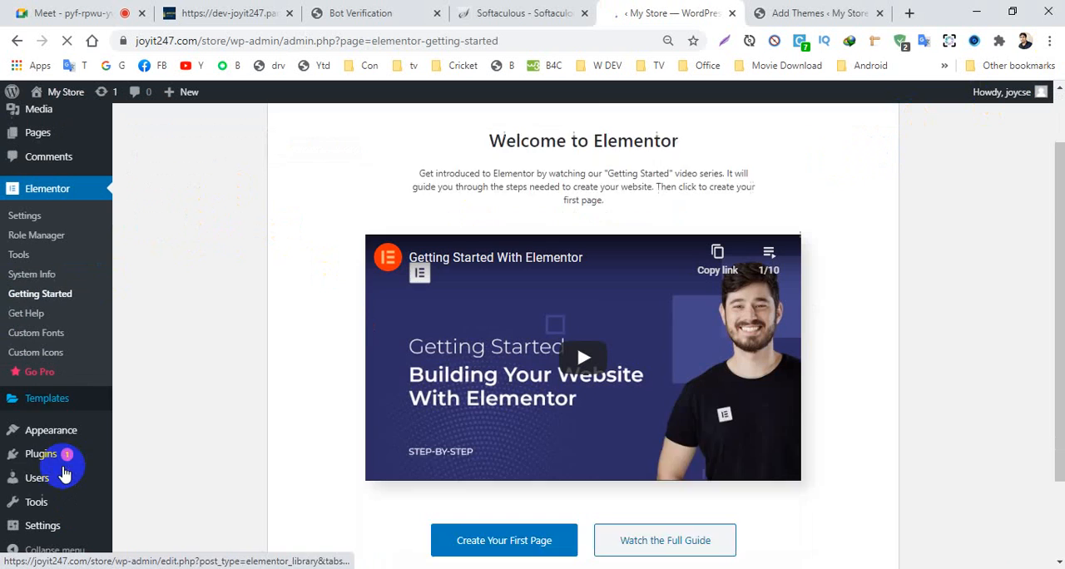
mouse_move(43, 454)
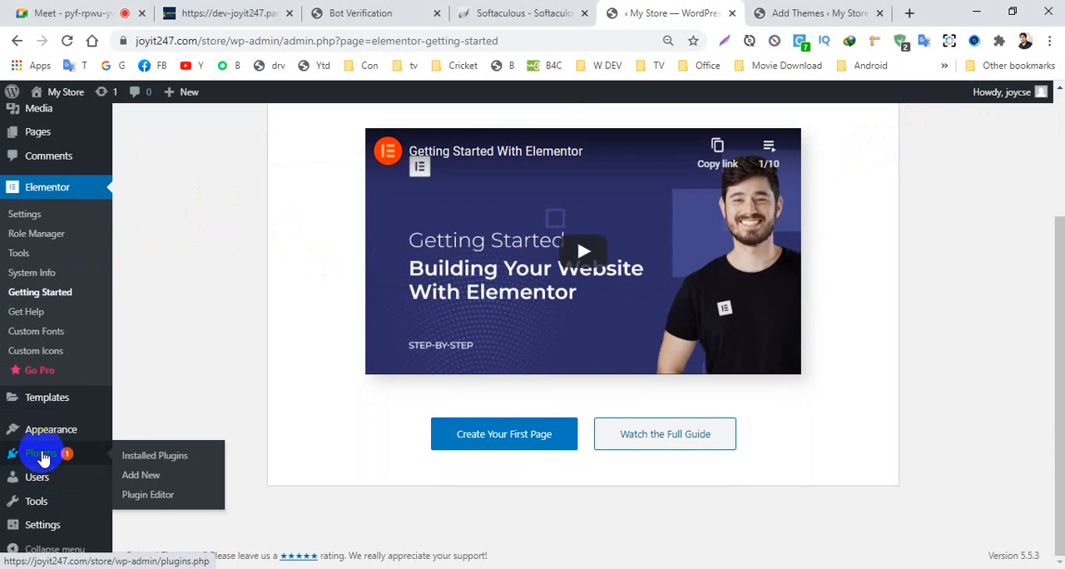
click(143, 478)
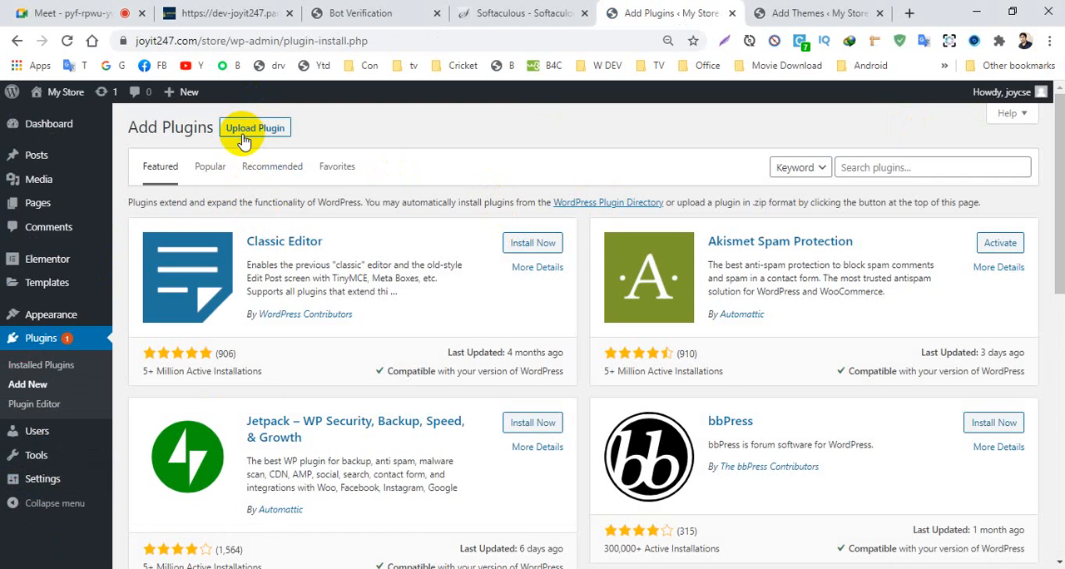
click(251, 130)
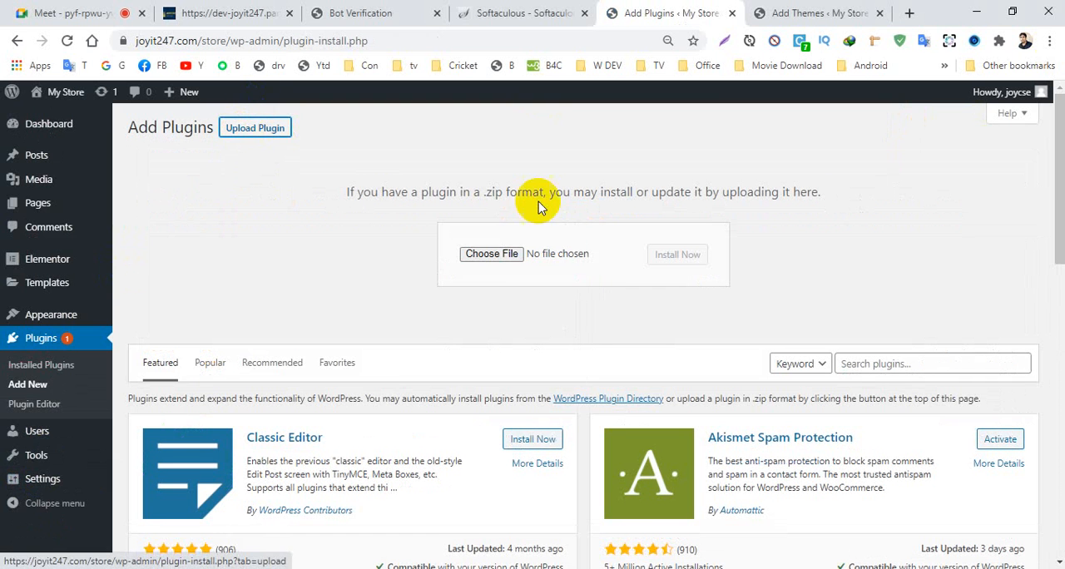
click(489, 254)
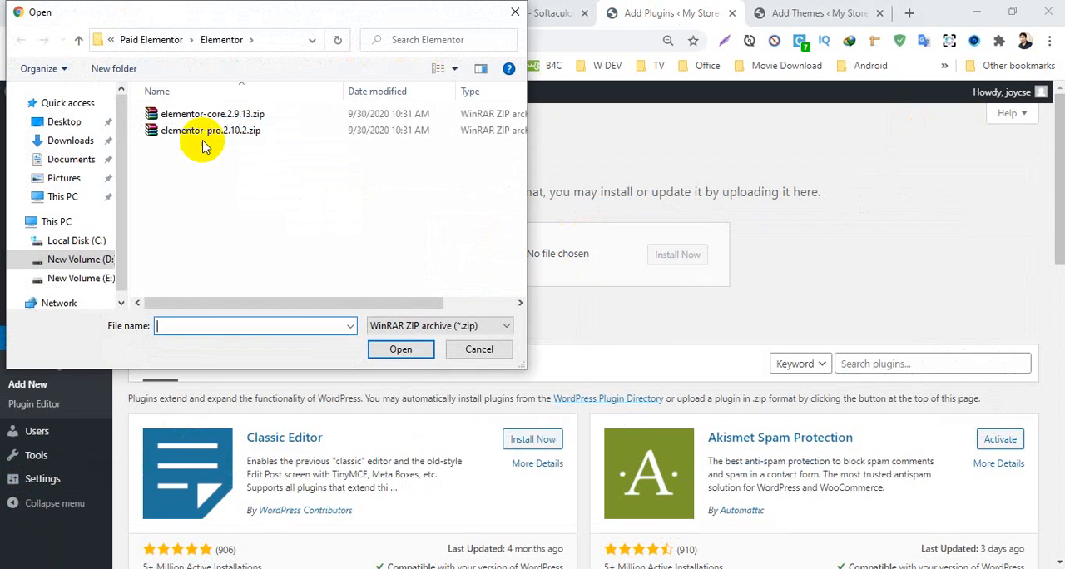
click(208, 131)
click(400, 350)
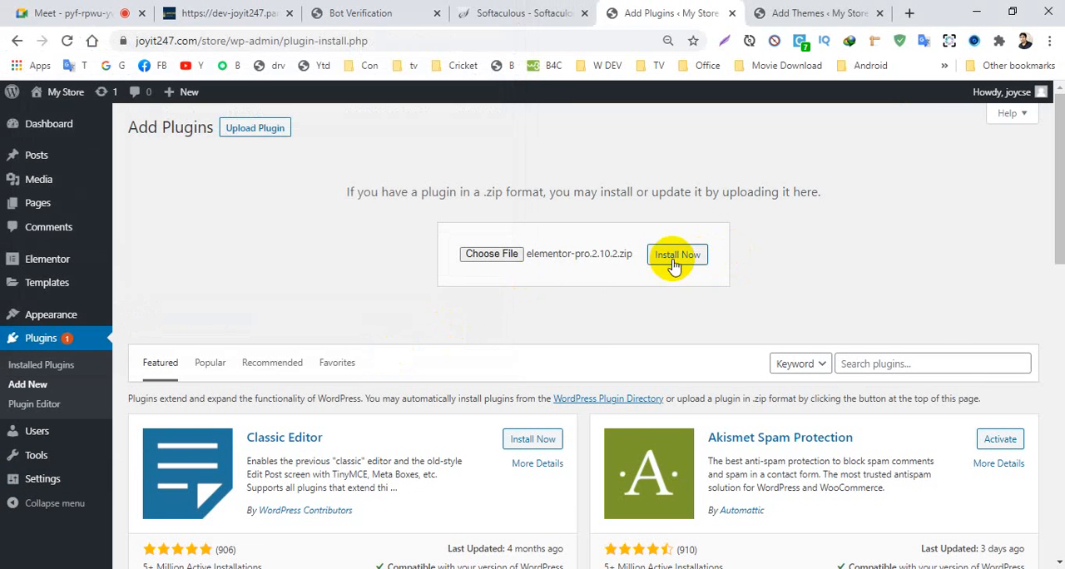
click(675, 256)
- Activate the newly installed OceanWP theme for the store
click(794, 12)
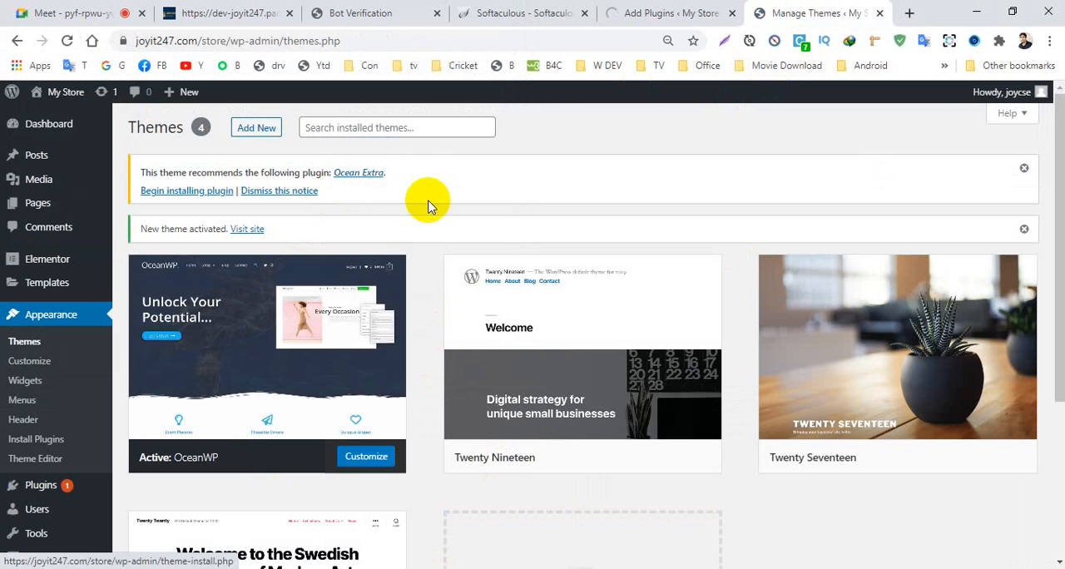
- Close the Softaculous installation tab and the Bot Verification tab of the demo site
click(366, 14)
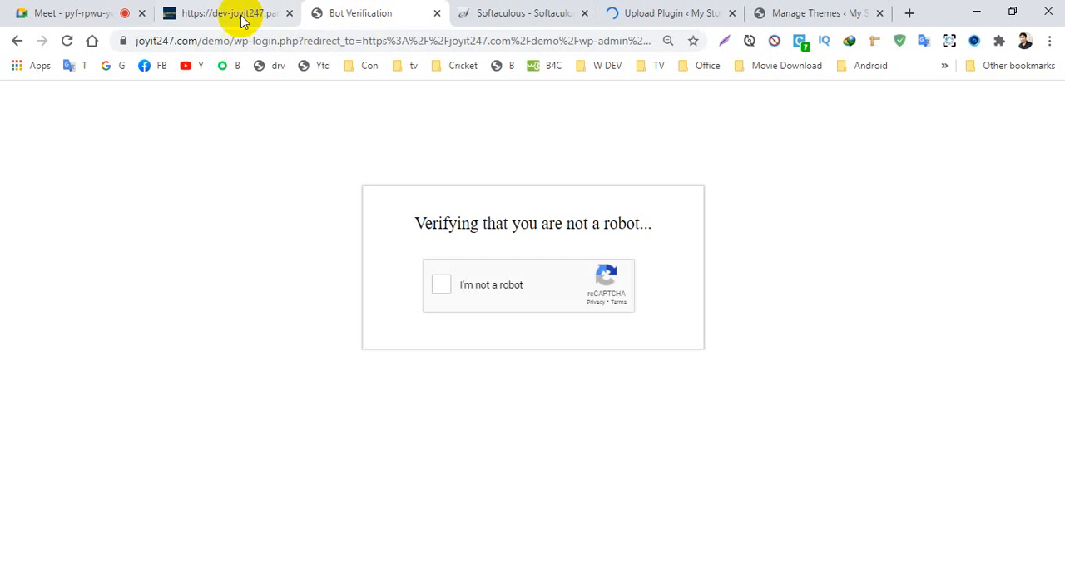
click(242, 14)
click(522, 13)
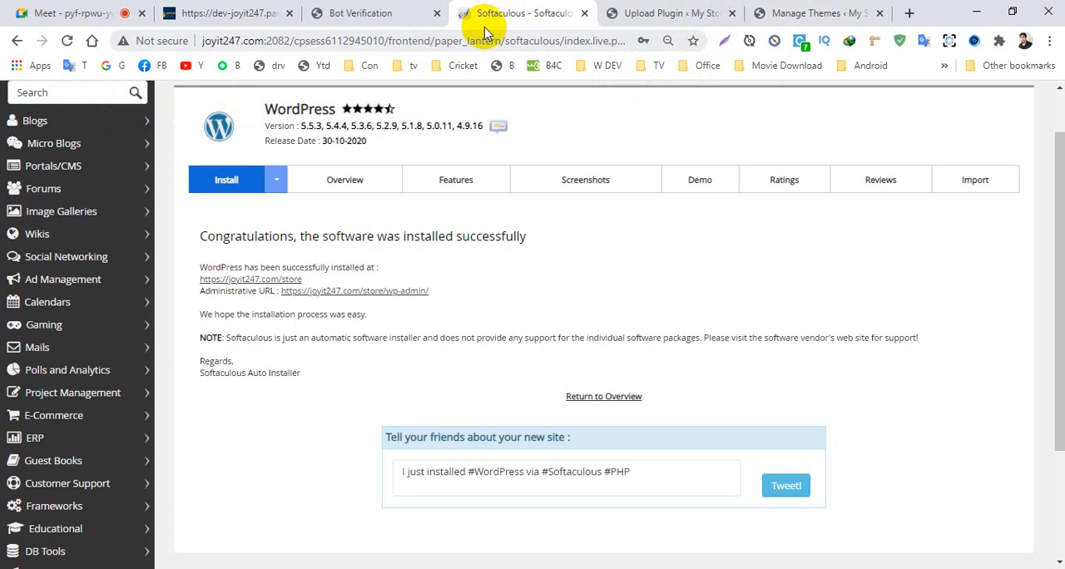
click(584, 14)
click(391, 20)
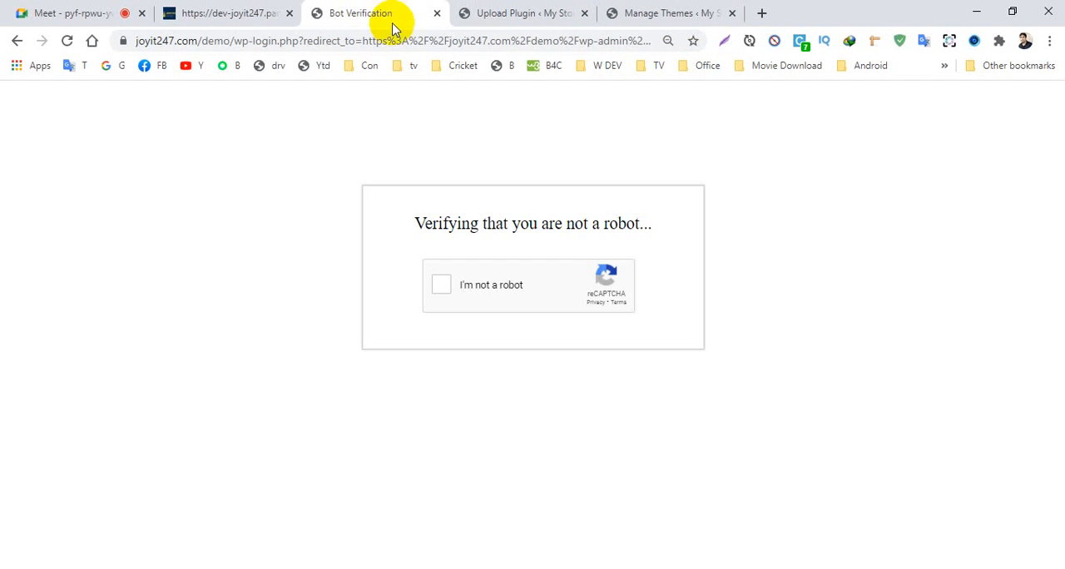
click(434, 14)
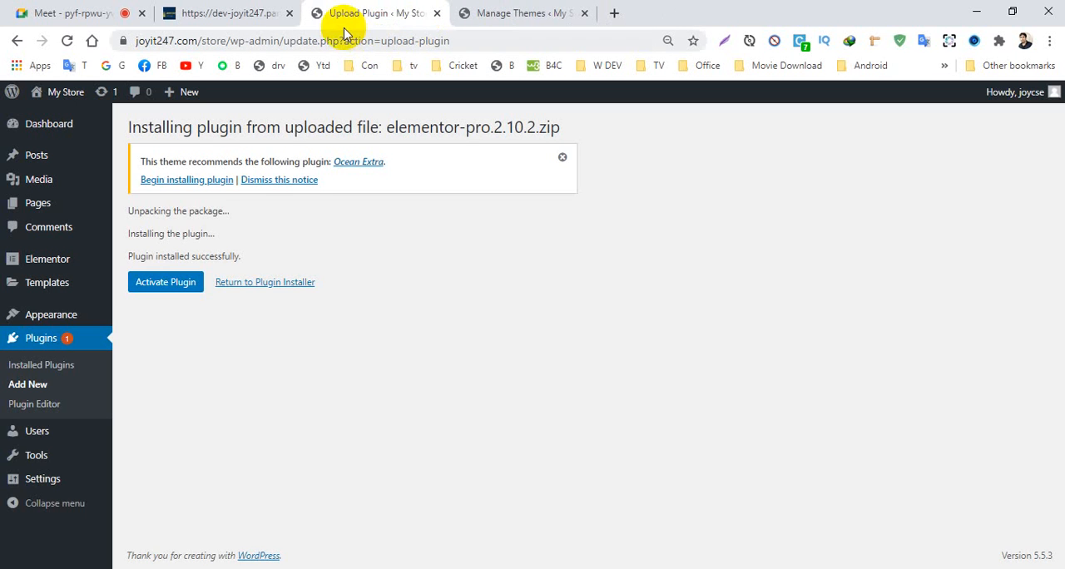
- Open the store's front end in a new tab and examine the OceanWP home page from header to footer
click(502, 16)
click(50, 135)
mouse_move(59, 104)
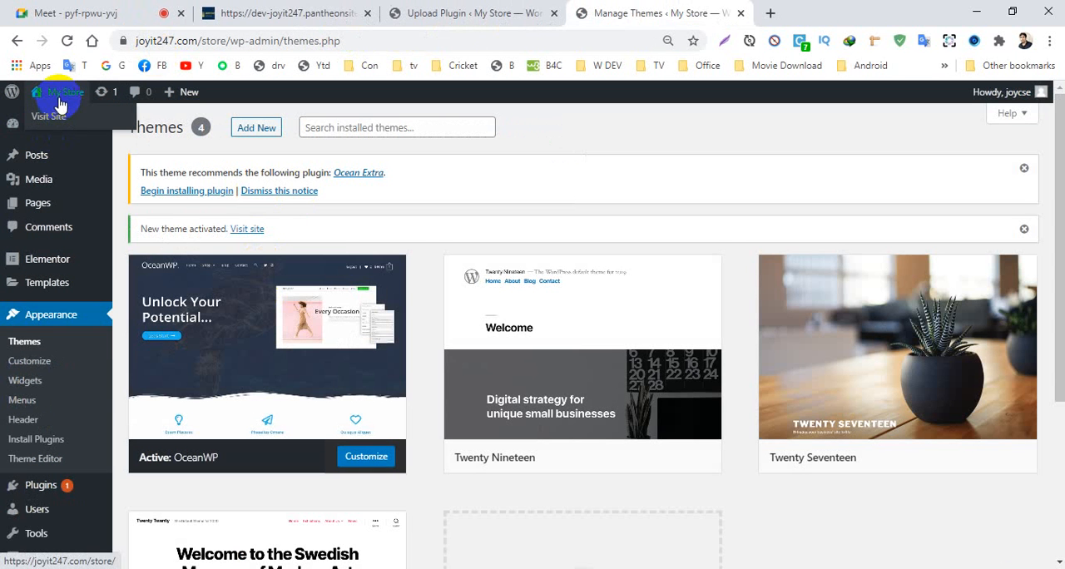
middle_click(59, 120)
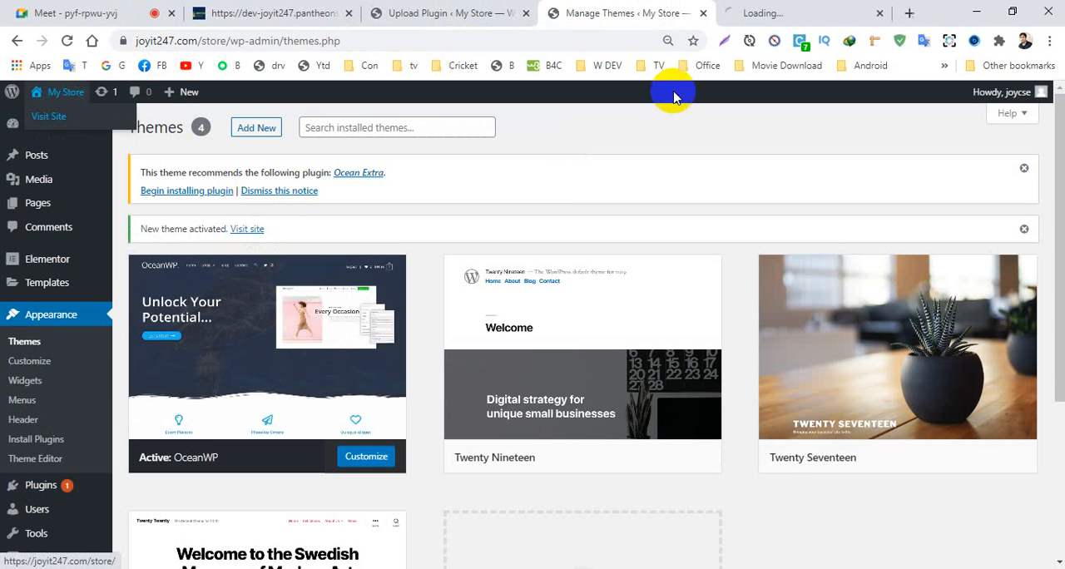
click(791, 12)
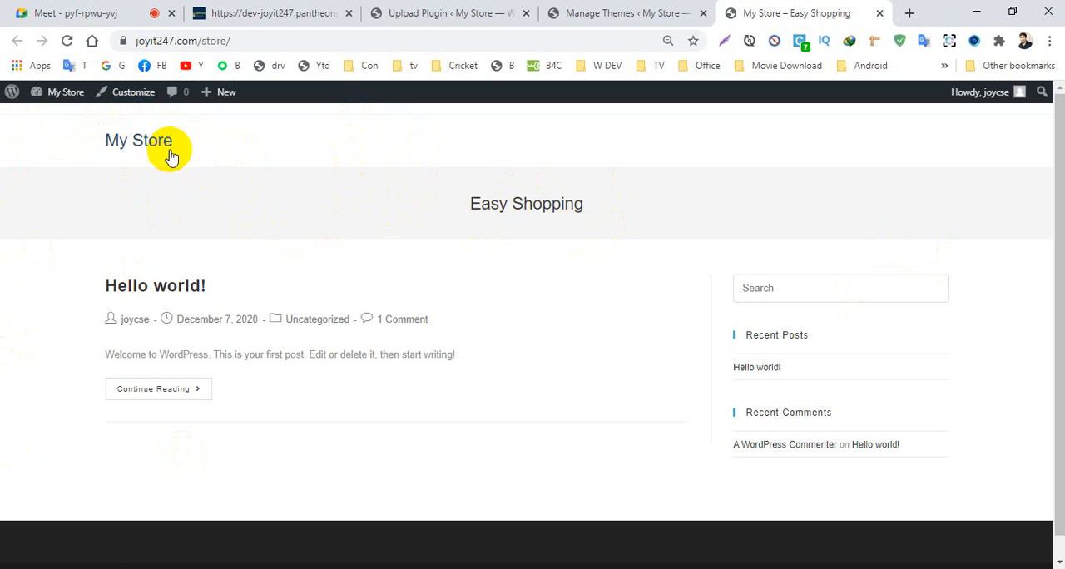
drag(465, 204, 623, 221)
click(602, 215)
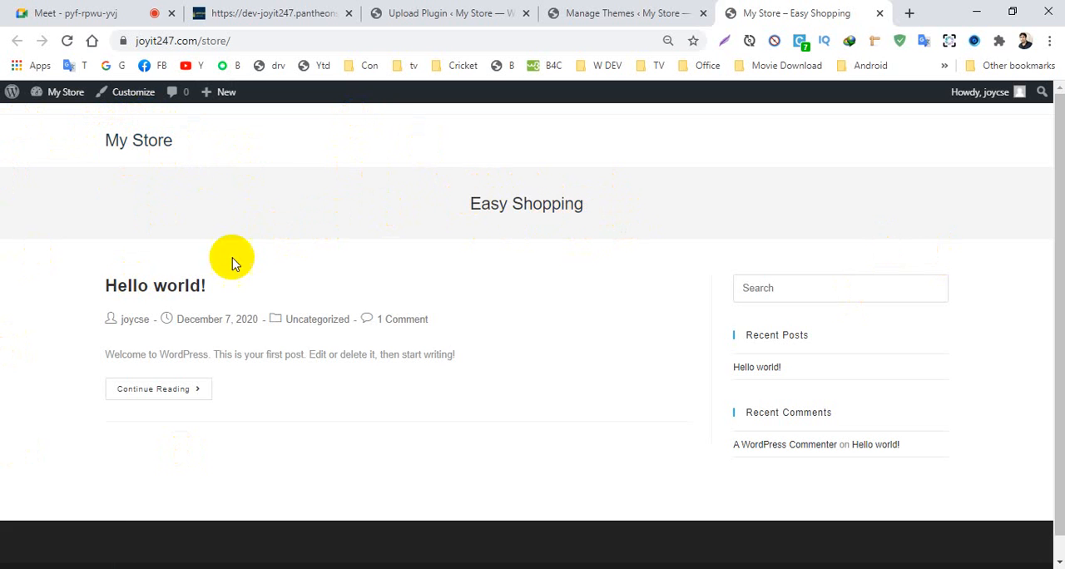
scroll(541, 416, down, 1)
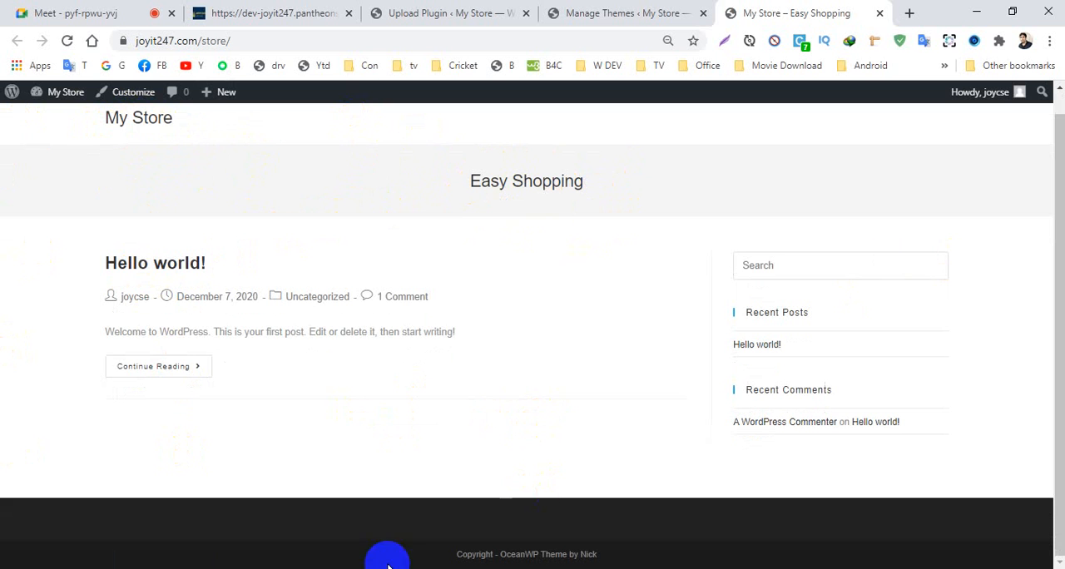
scroll(522, 556, up, 1)
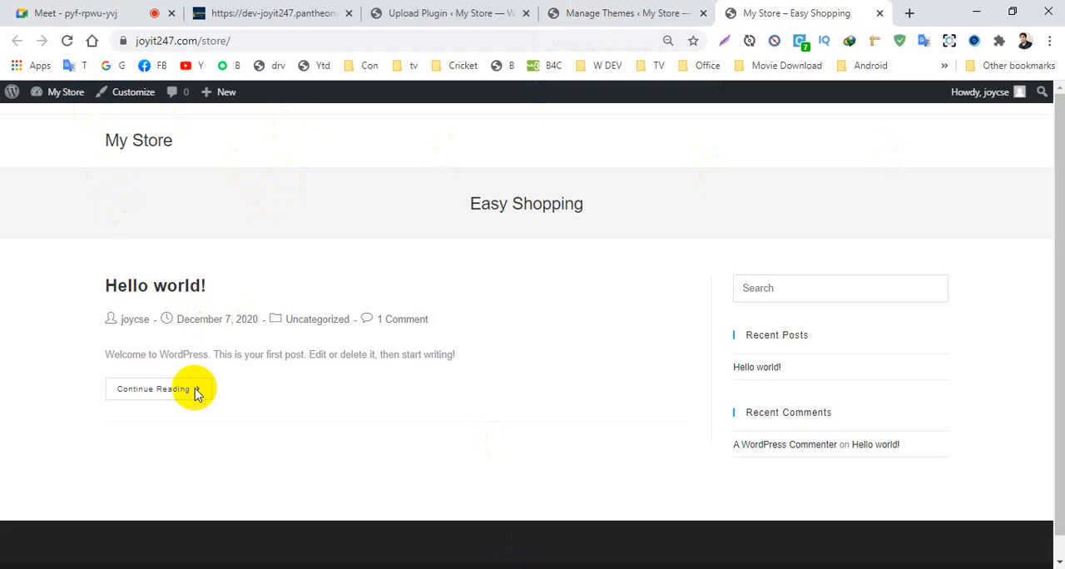
- Return to the Elementor Pro installation result and activate the plugin
click(606, 16)
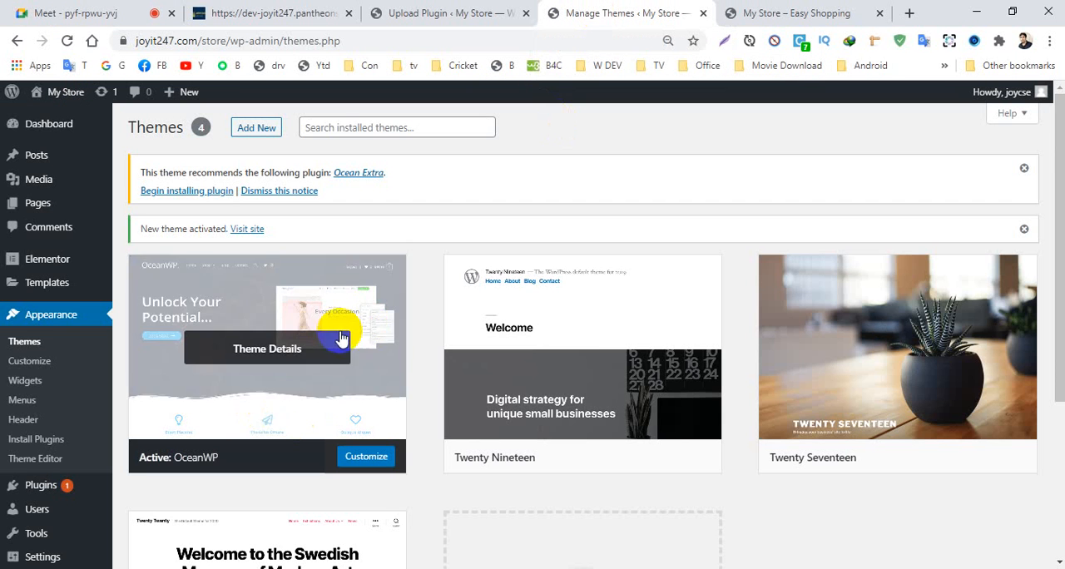
click(410, 15)
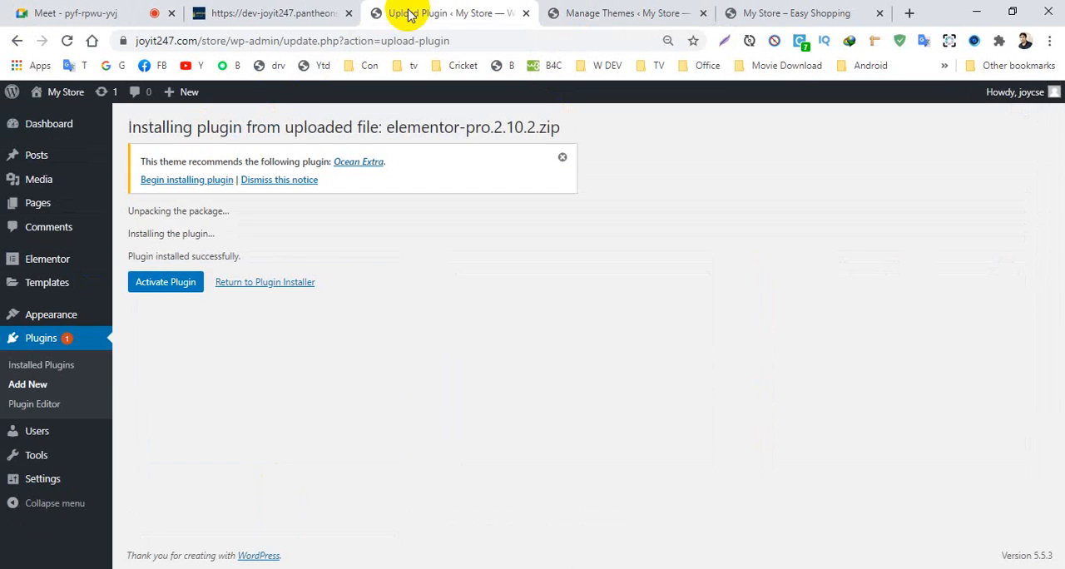
click(156, 285)
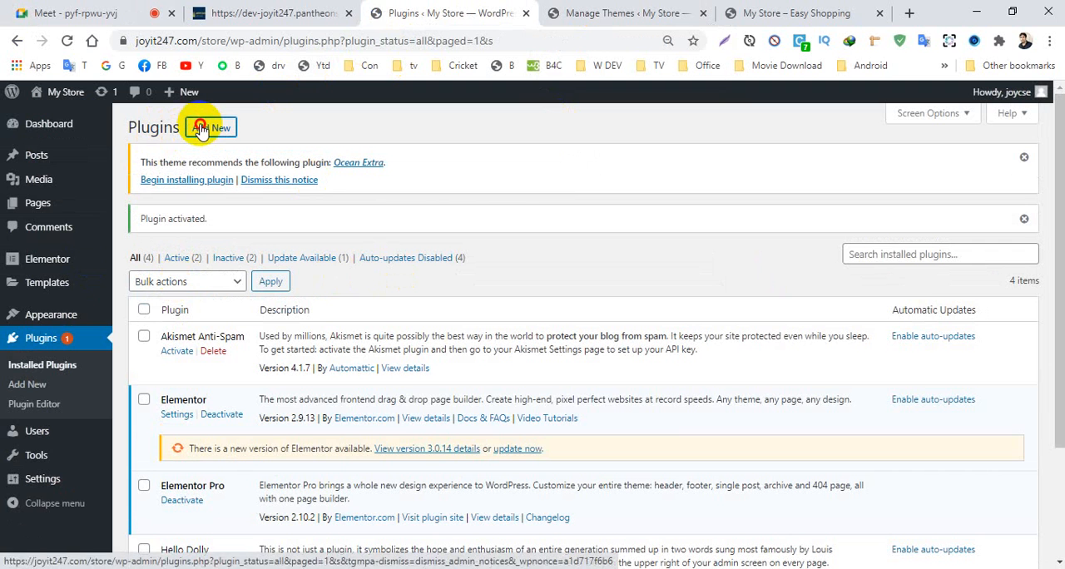
- Upload classic-editor.1.6.zip from the Others Plugin folder under Programming SOftware, install it as a plugin and activate it
click(202, 131)
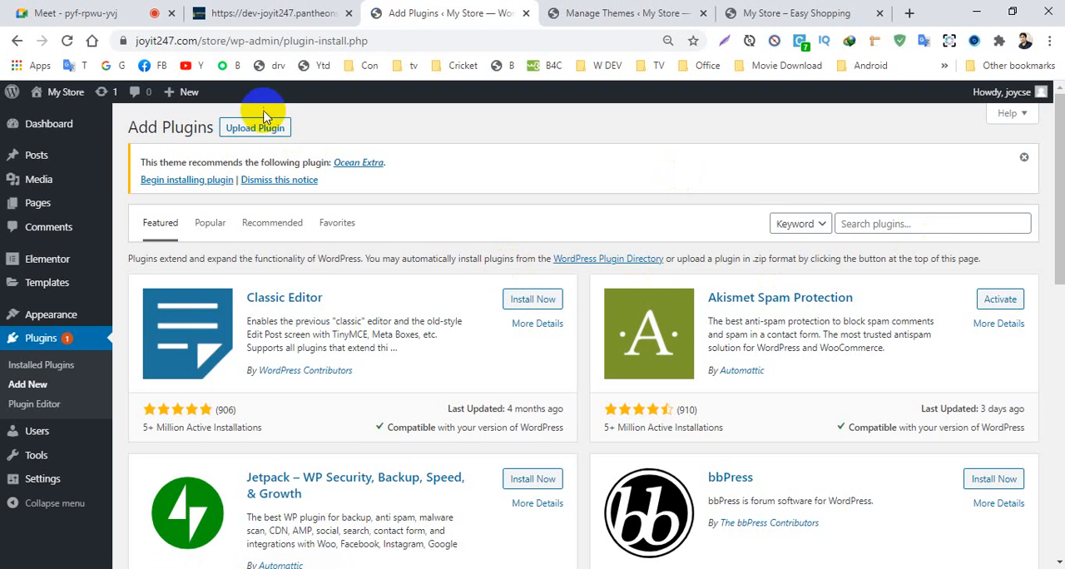
click(258, 127)
click(489, 318)
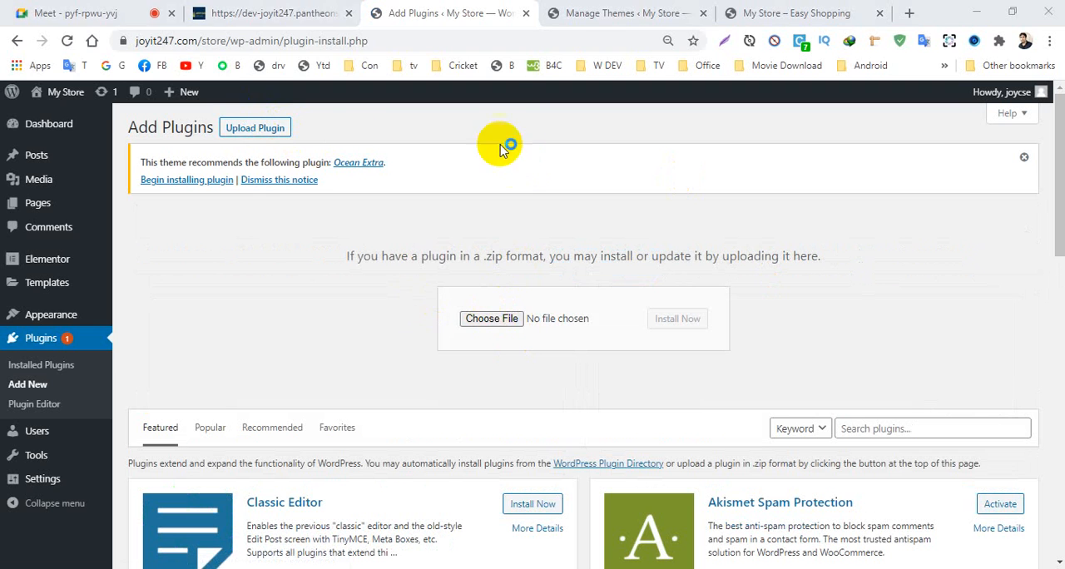
click(78, 40)
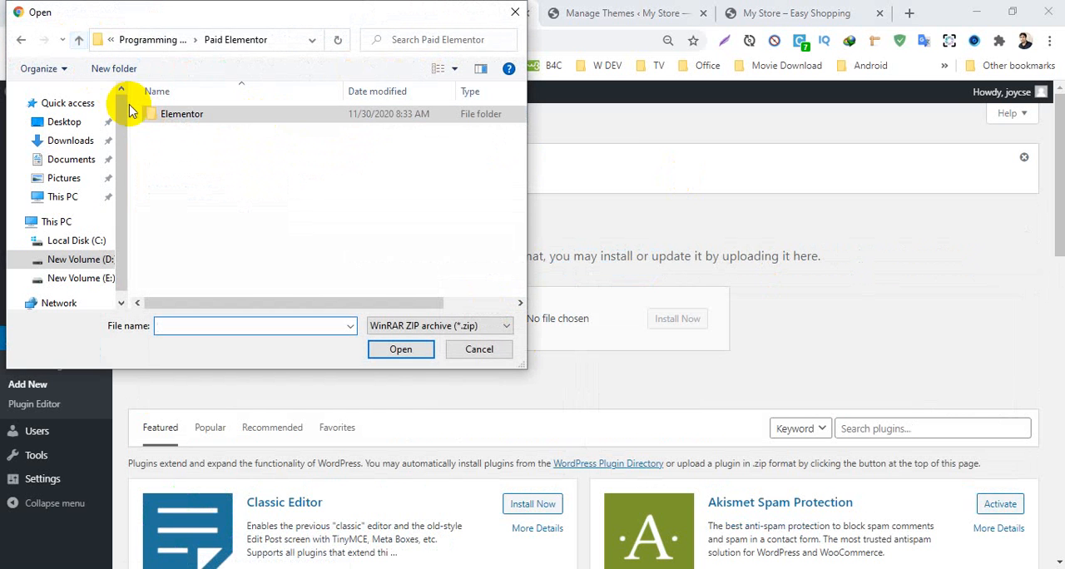
click(79, 40)
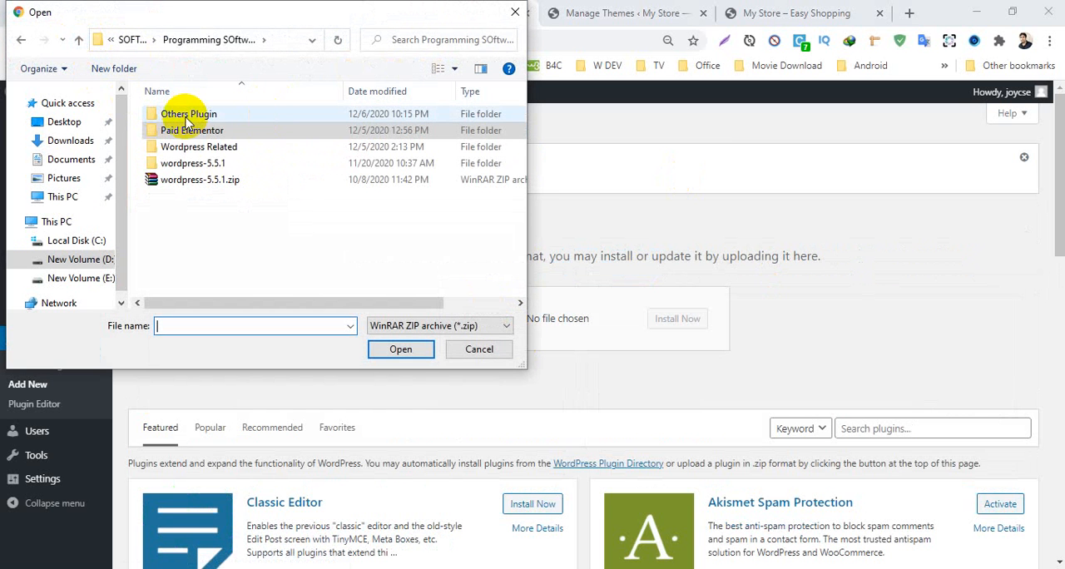
double_click(183, 116)
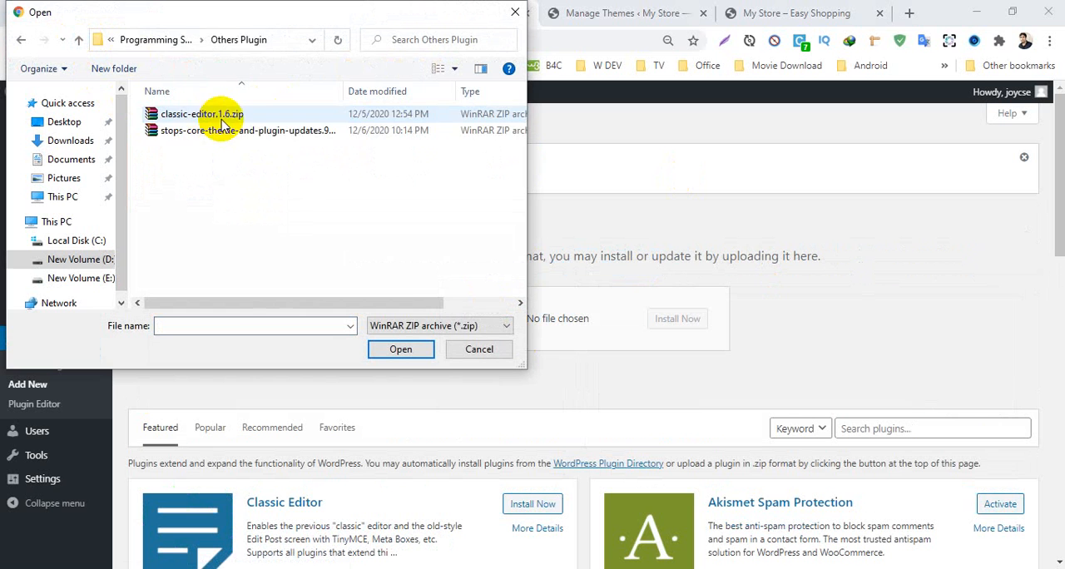
click(190, 116)
click(400, 349)
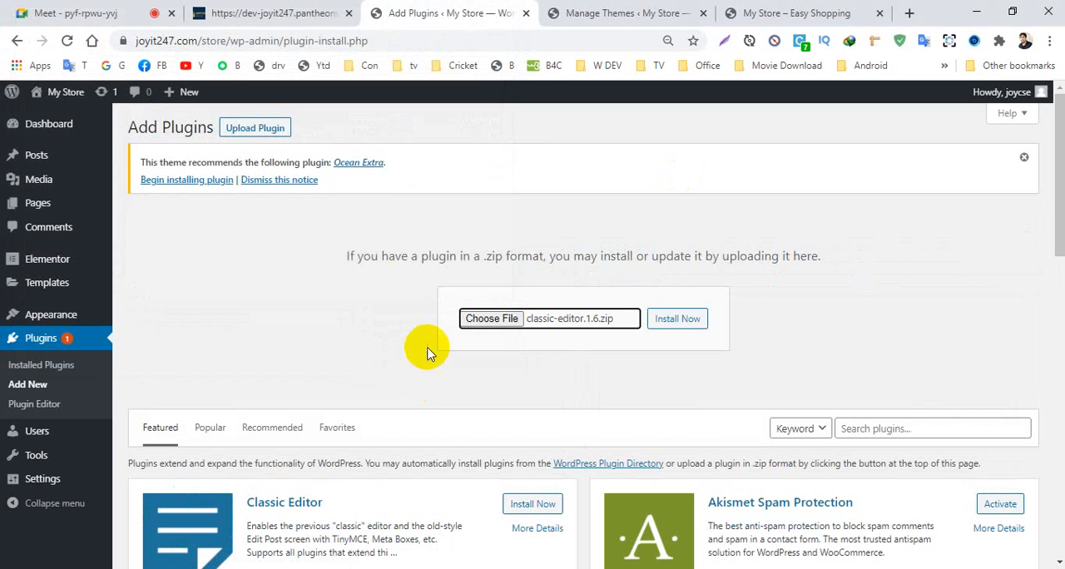
click(674, 325)
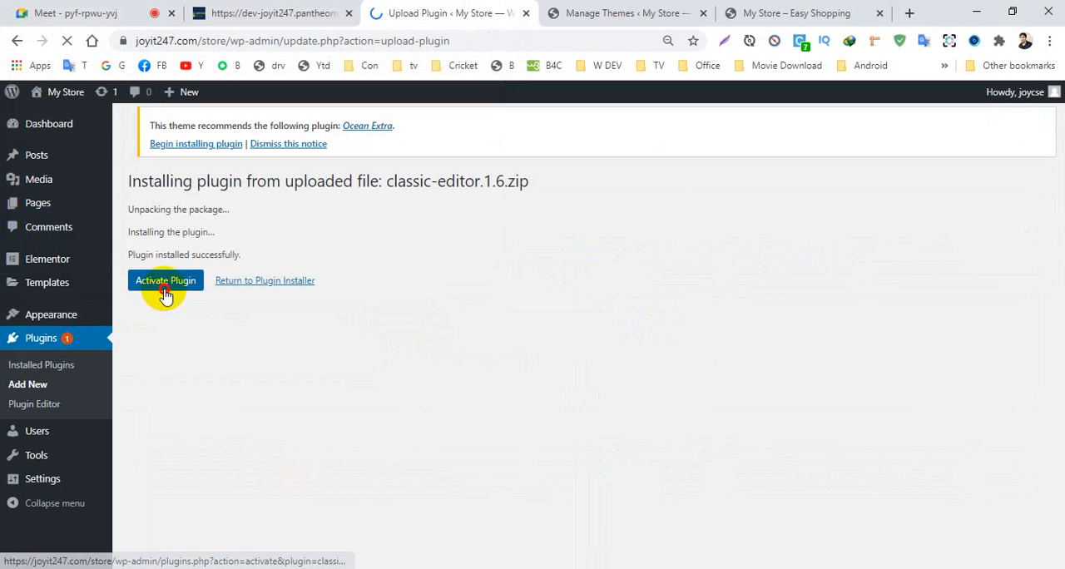
click(164, 290)
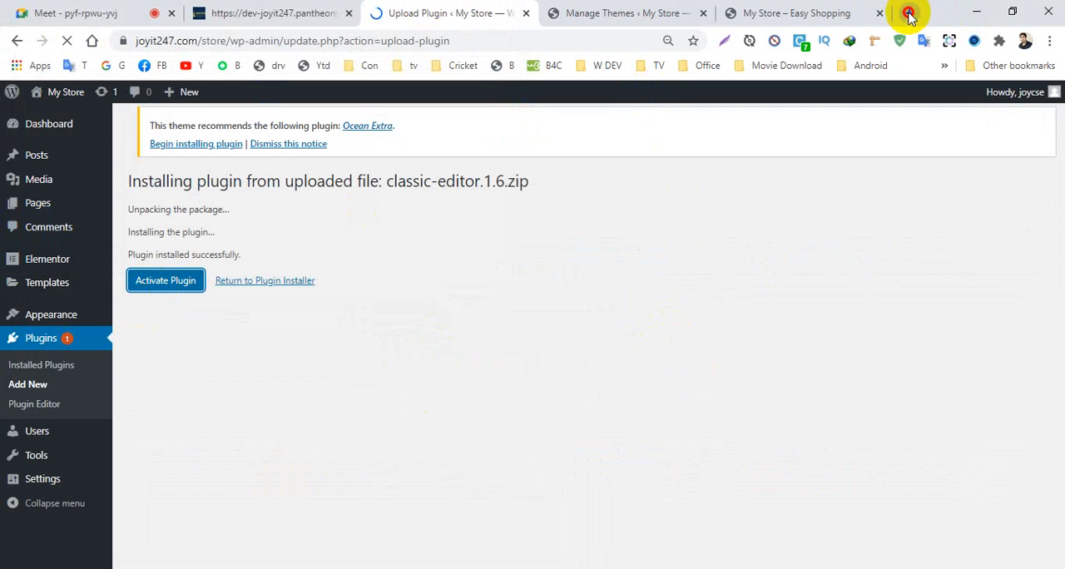
- Open the plugin directory at wordpress.org/plugins in a new tab and look through the listed plugins
click(909, 12)
click(224, 45)
text(wor)
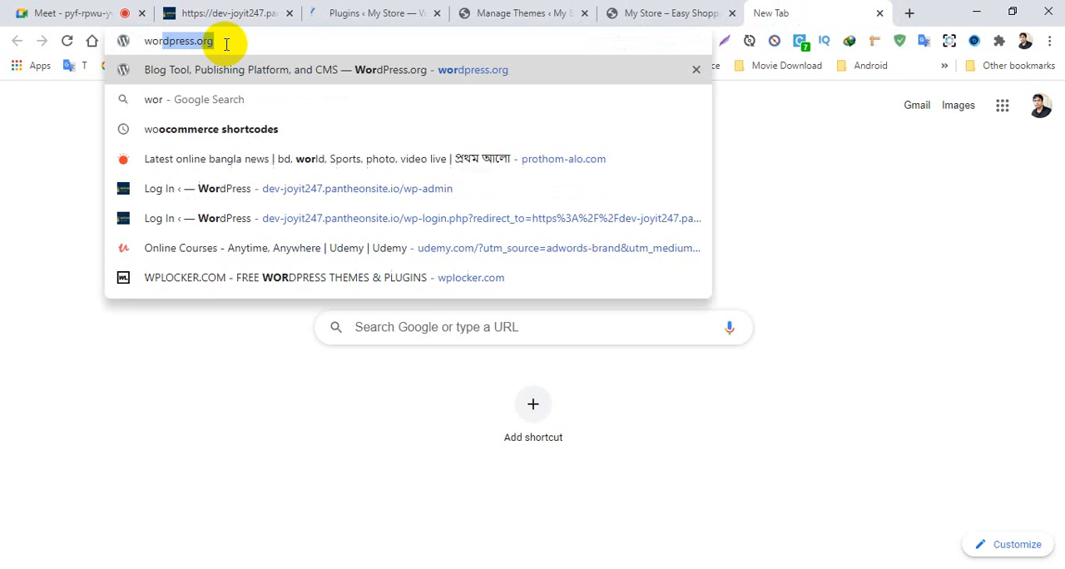
text(d)
key(Return)
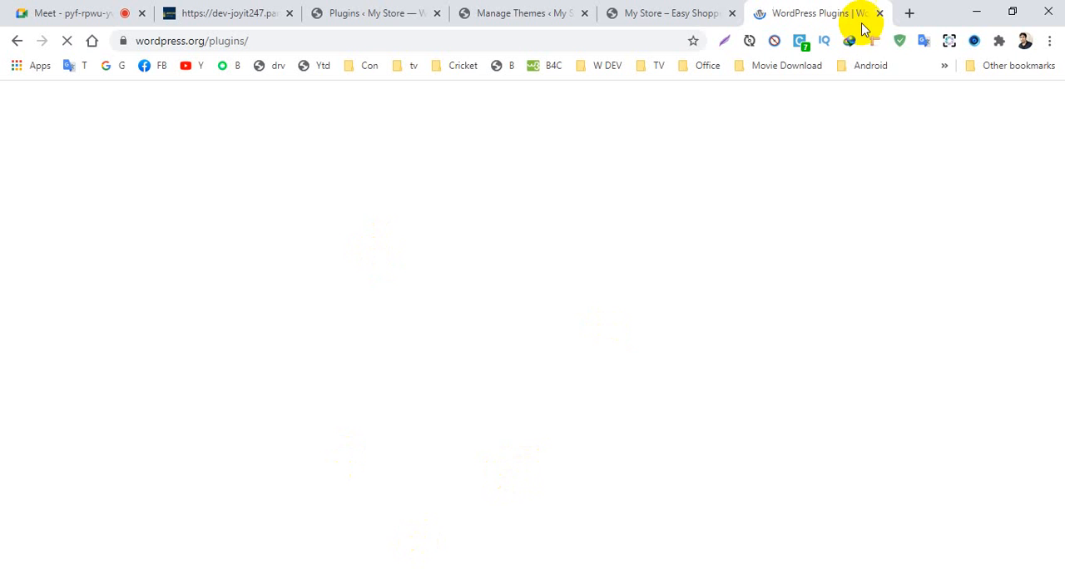
scroll(380, 374, down, 6)
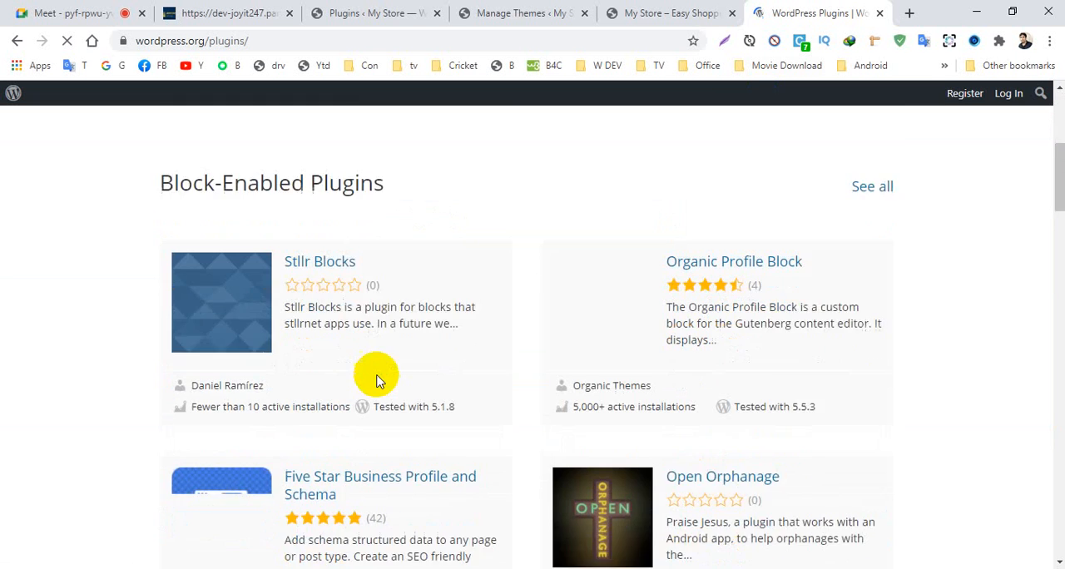
scroll(352, 364, up, 1)
scroll(352, 357, up, 5)
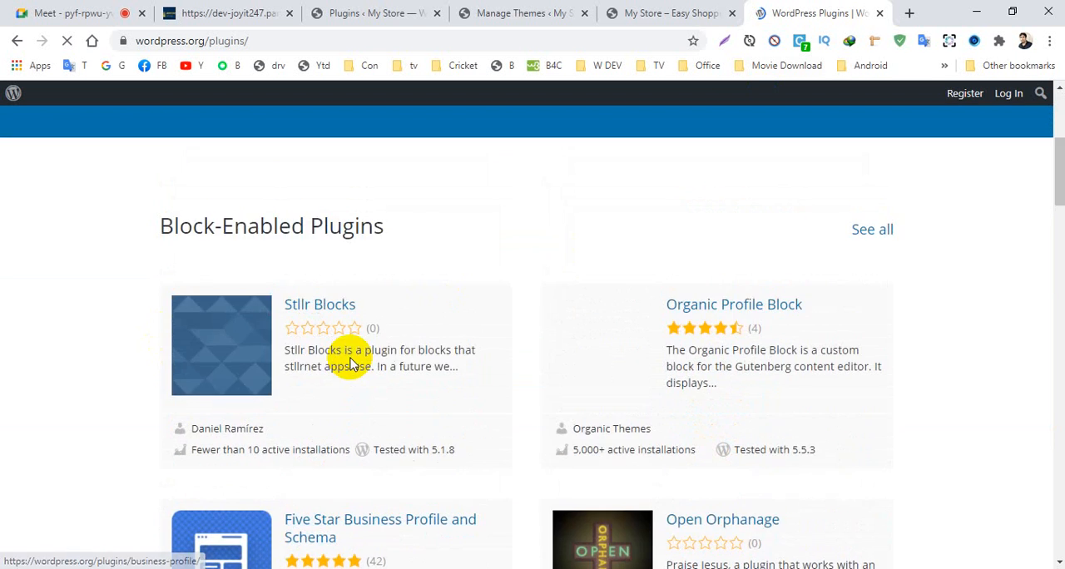
- Search the WordPress.org plugin directory for classic editor and examine the Classic Editor plugin page
scroll(366, 360, down, 4)
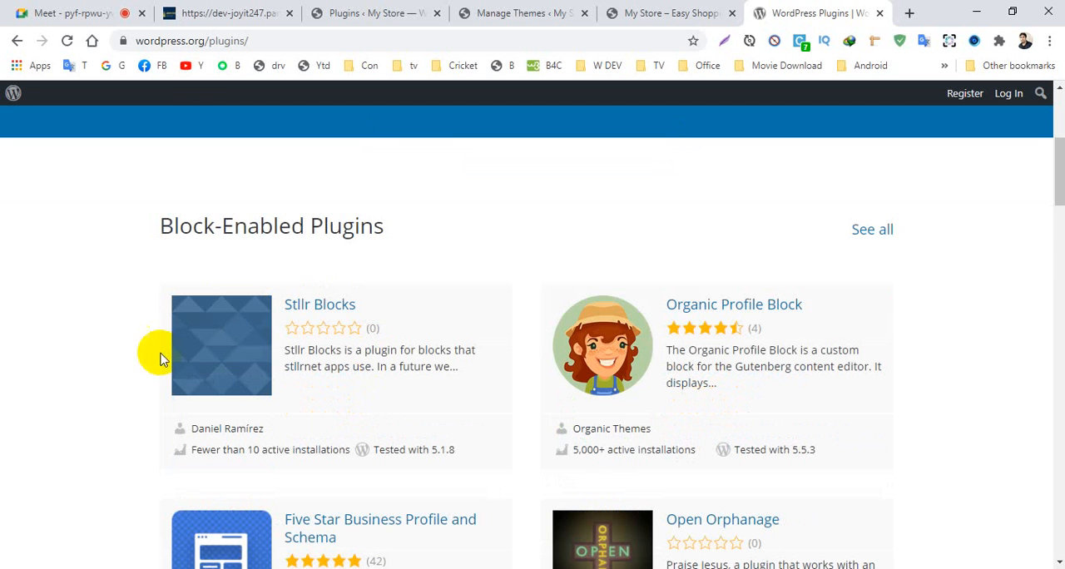
scroll(228, 433, down, 3)
scroll(229, 433, up, 4)
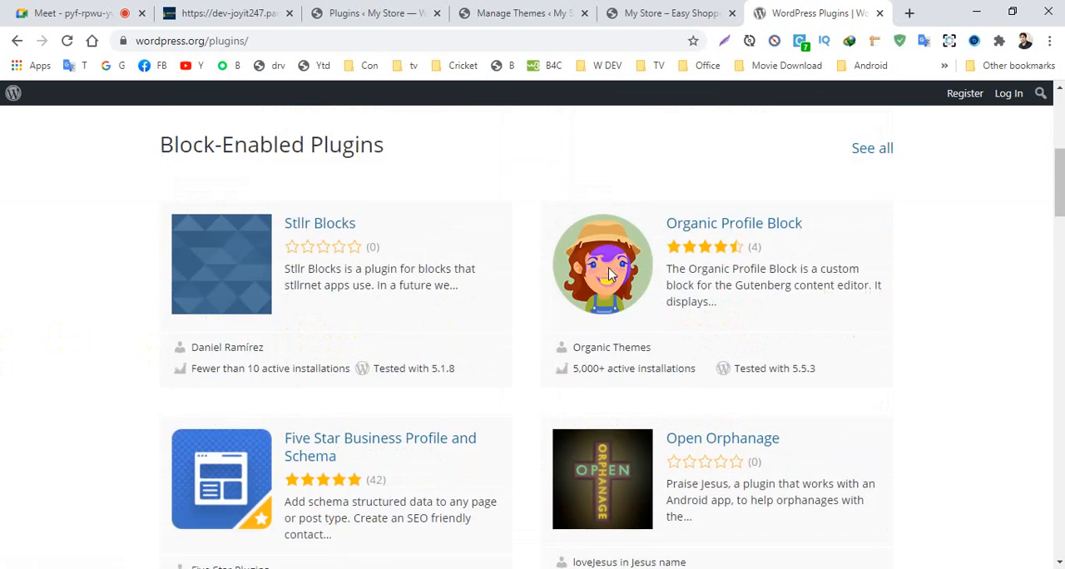
click(463, 147)
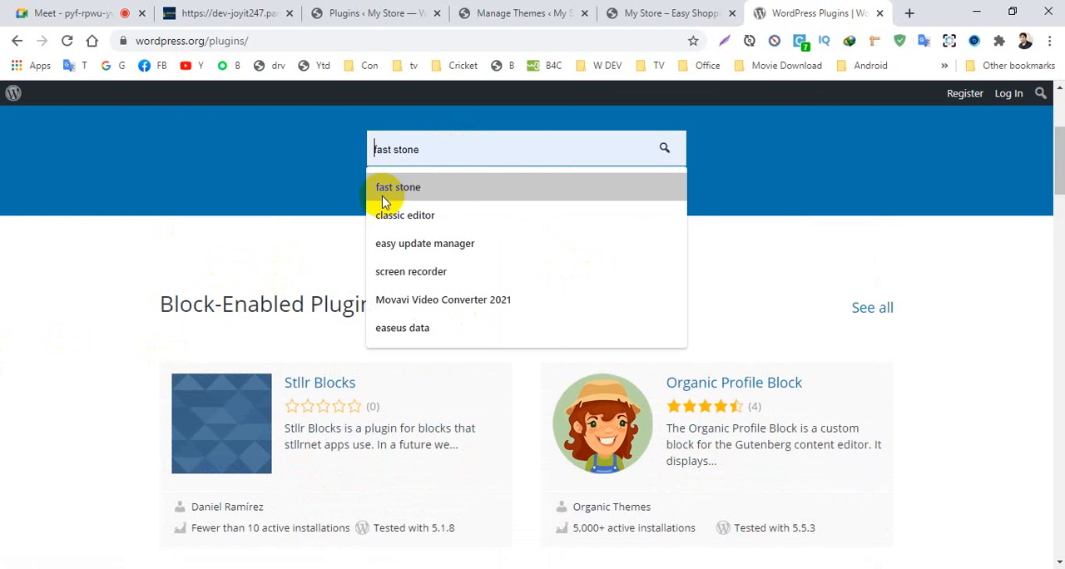
click(430, 212)
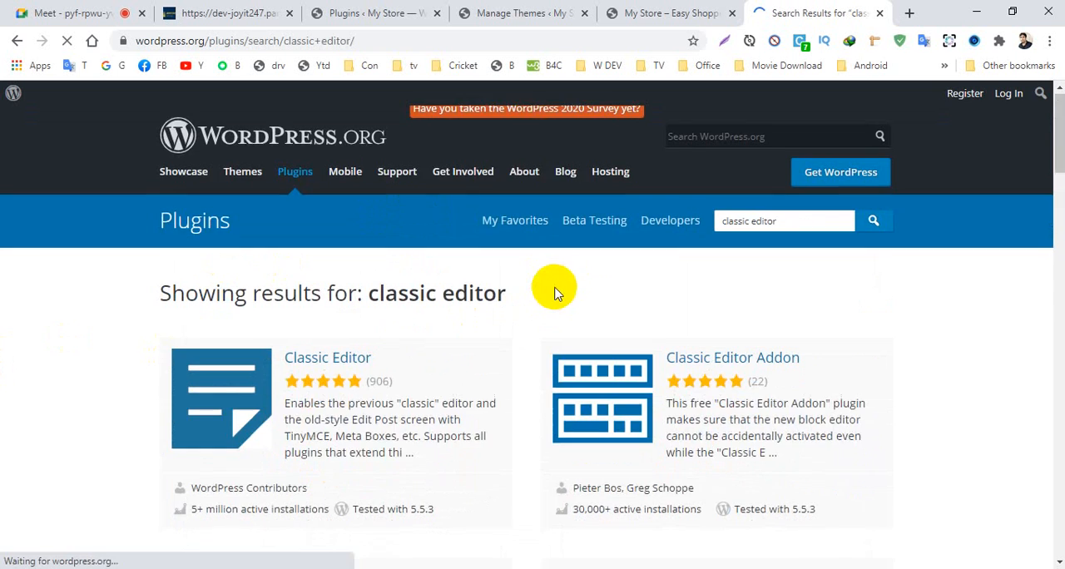
scroll(314, 280, down, 3)
scroll(314, 280, up, 2)
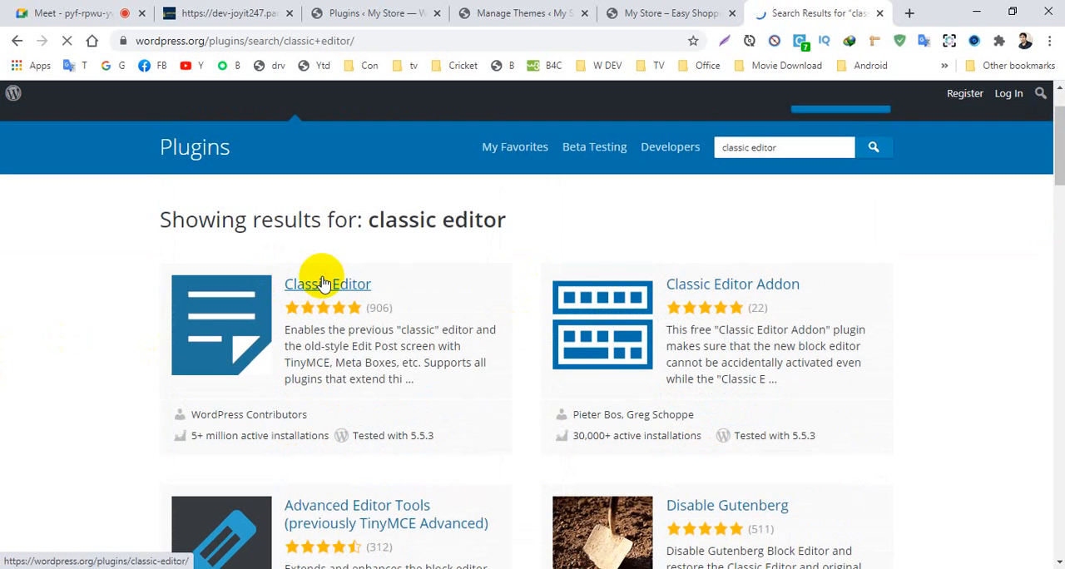
scroll(841, 542, down, 3)
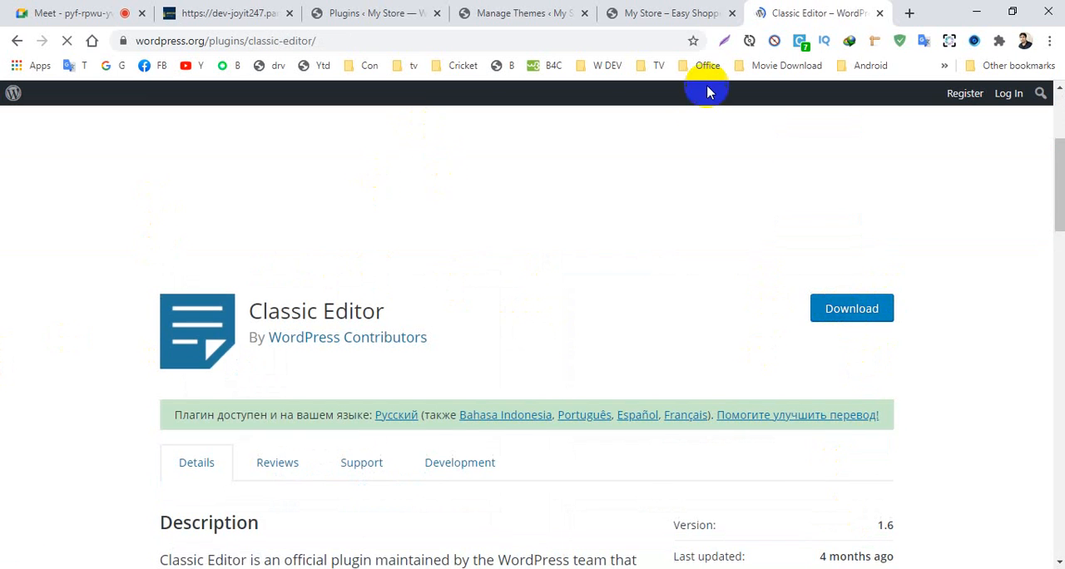
scroll(423, 366, up, 3)
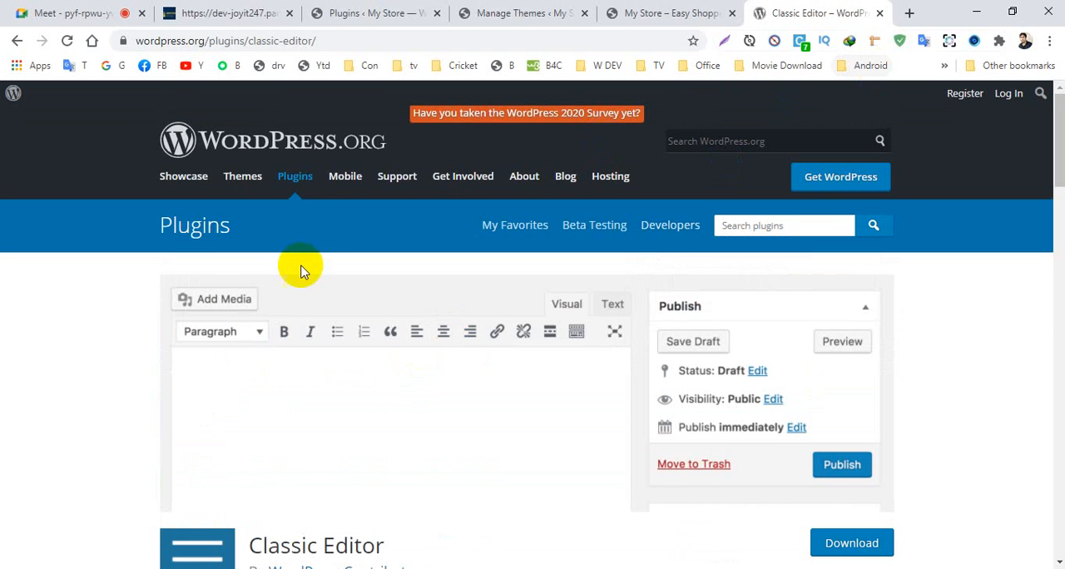
- Return to My Store's plugin administration and search the plugins available to add for easy update manager
click(366, 10)
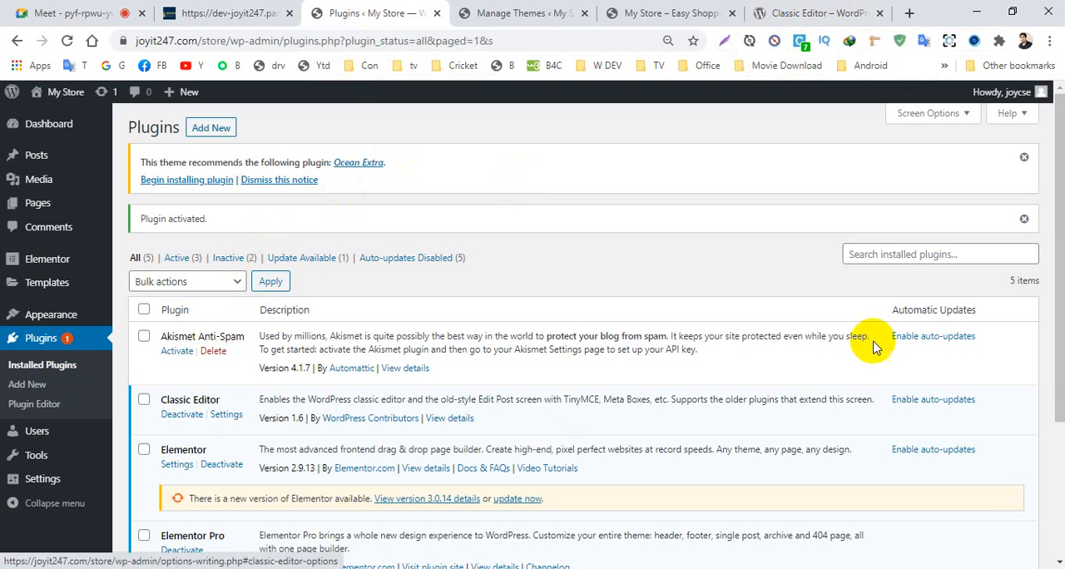
click(208, 132)
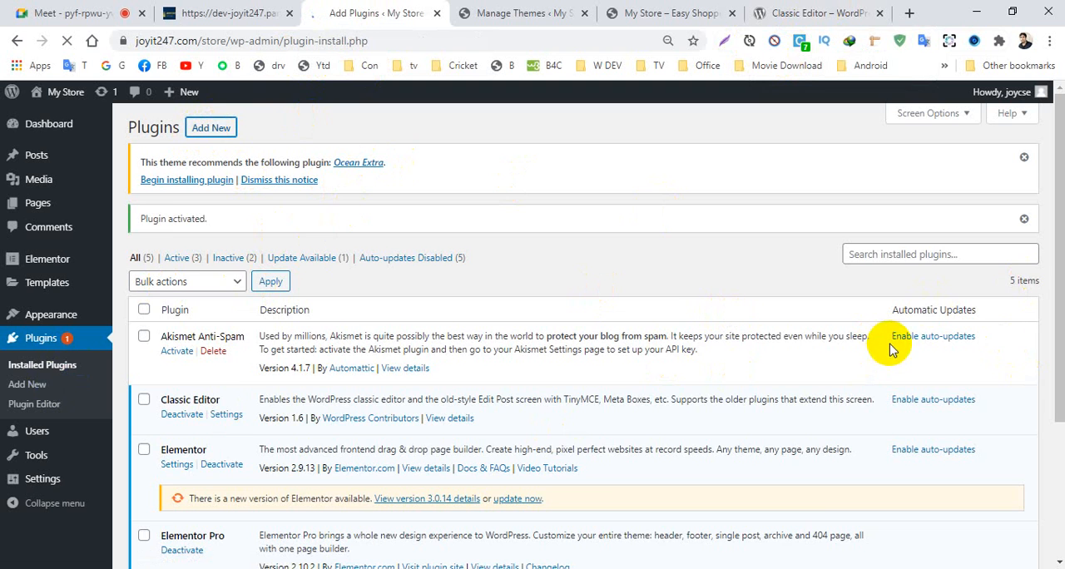
click(872, 224)
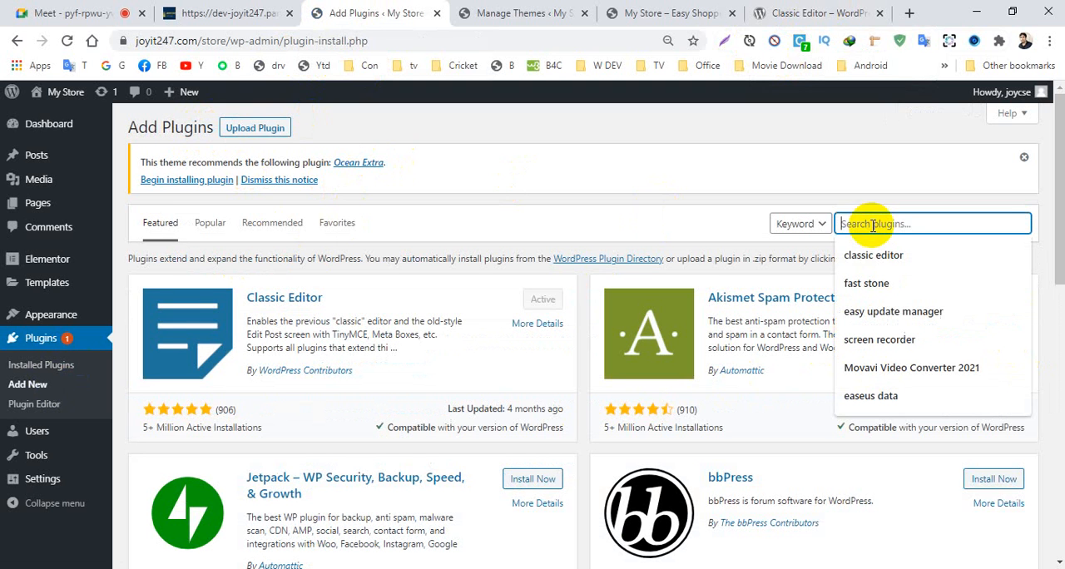
click(891, 311)
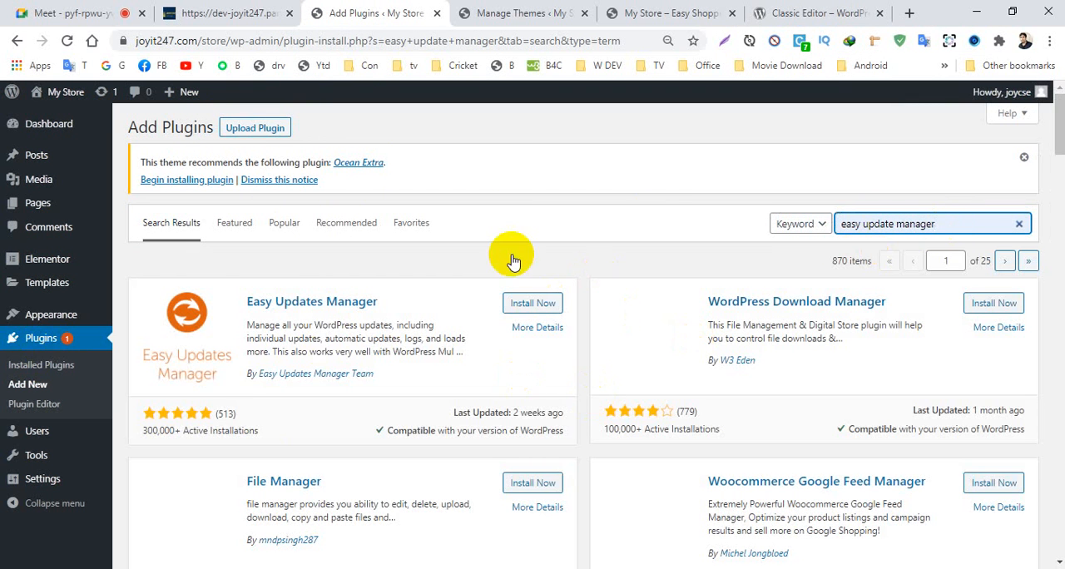
- Upload stops-core-theme-and-plugin-updates.9.0.6.zip from the Others Plugin folder, install it as a plugin and activate it
click(254, 132)
click(489, 319)
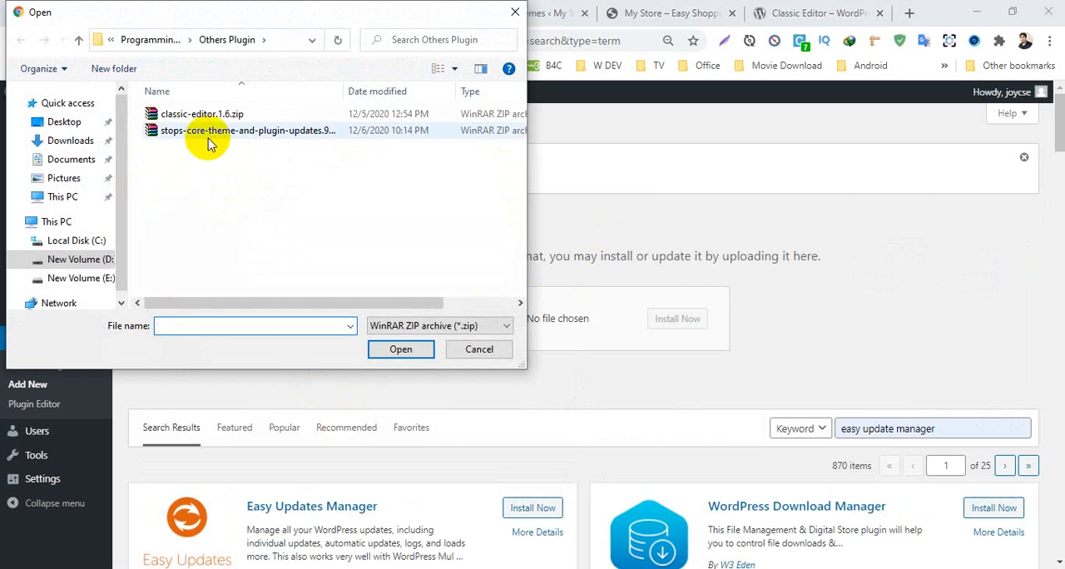
click(208, 130)
click(401, 350)
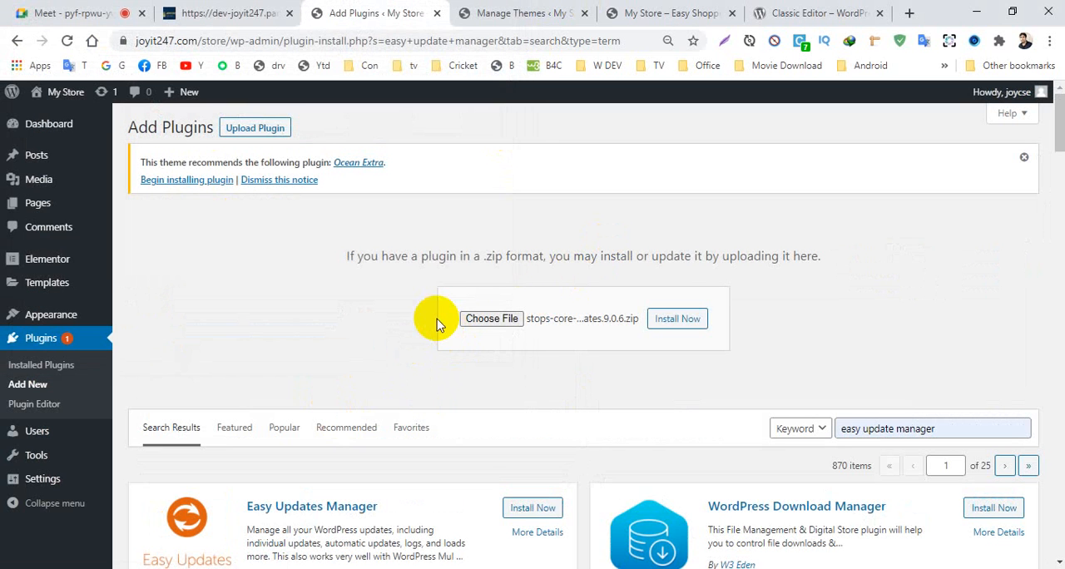
click(679, 319)
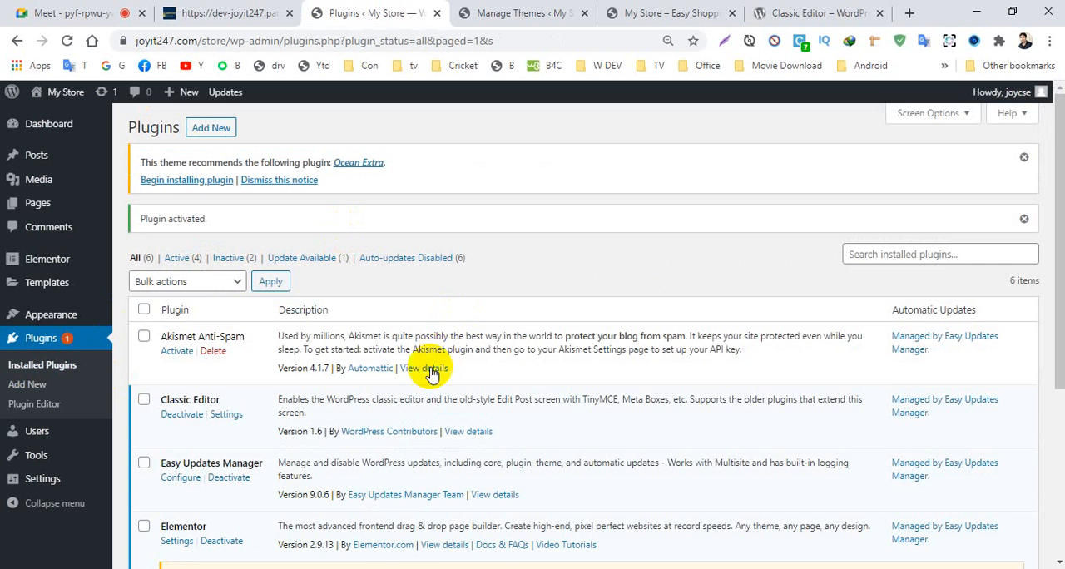
- Disable auto updates for plugins in the Easy Updates Manager configuration, review the remaining general settings and close the page
scroll(441, 357, down, 3)
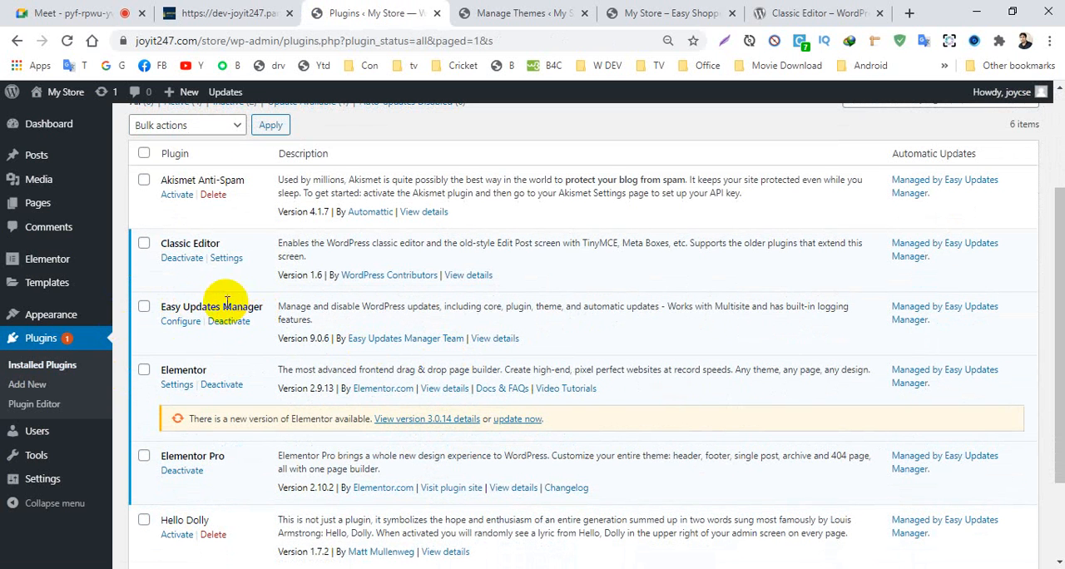
click(180, 322)
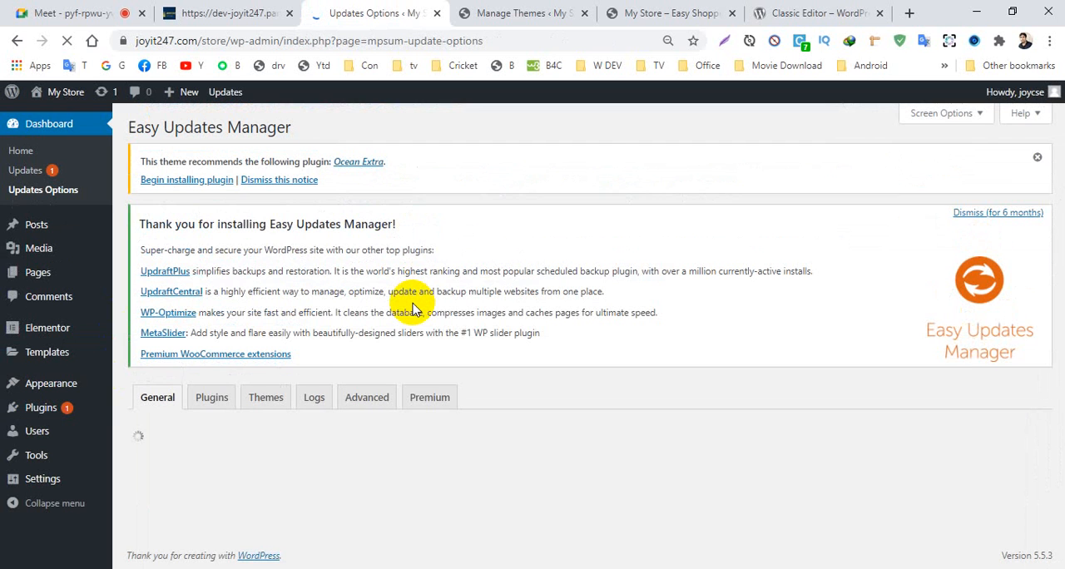
scroll(413, 309, down, 3)
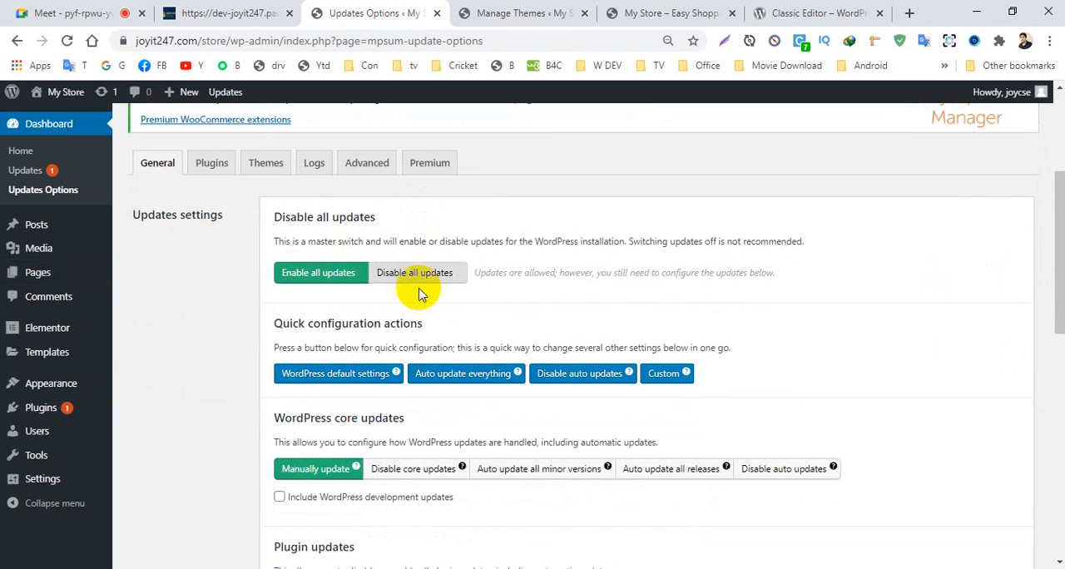
scroll(470, 391, down, 2)
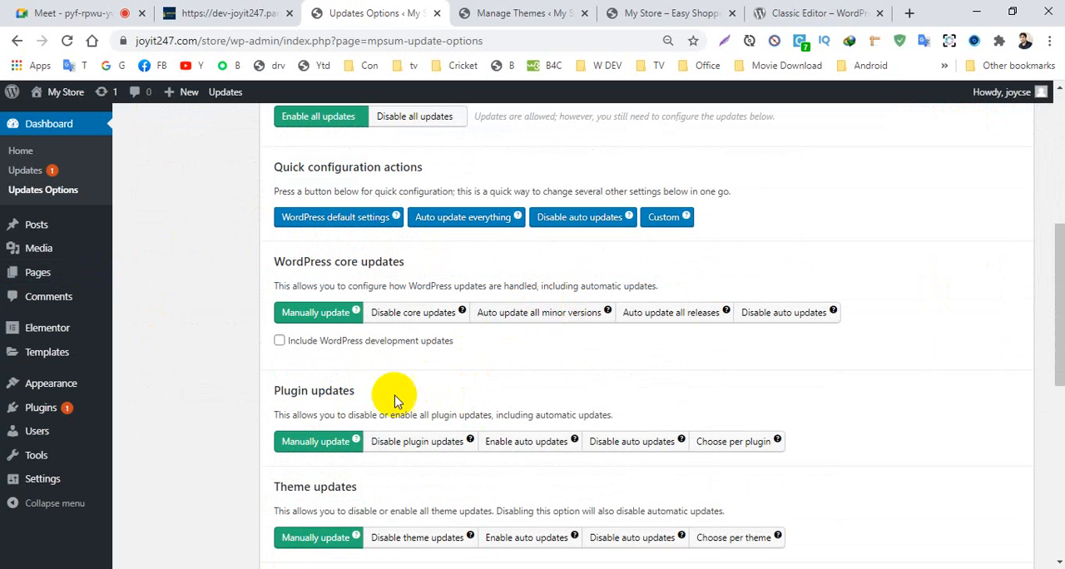
click(624, 450)
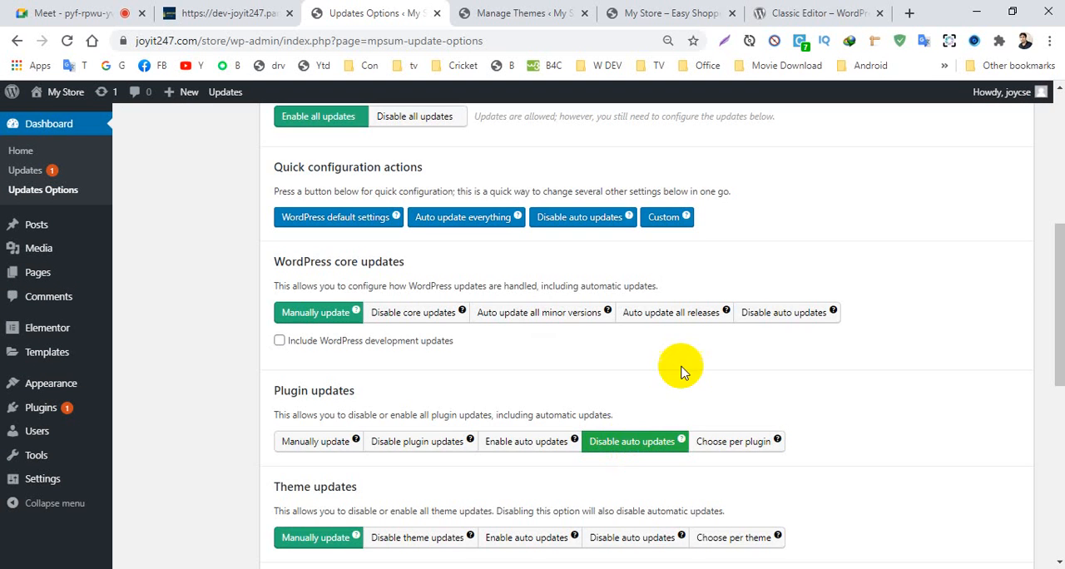
scroll(623, 423, up, 3)
scroll(613, 399, down, 10)
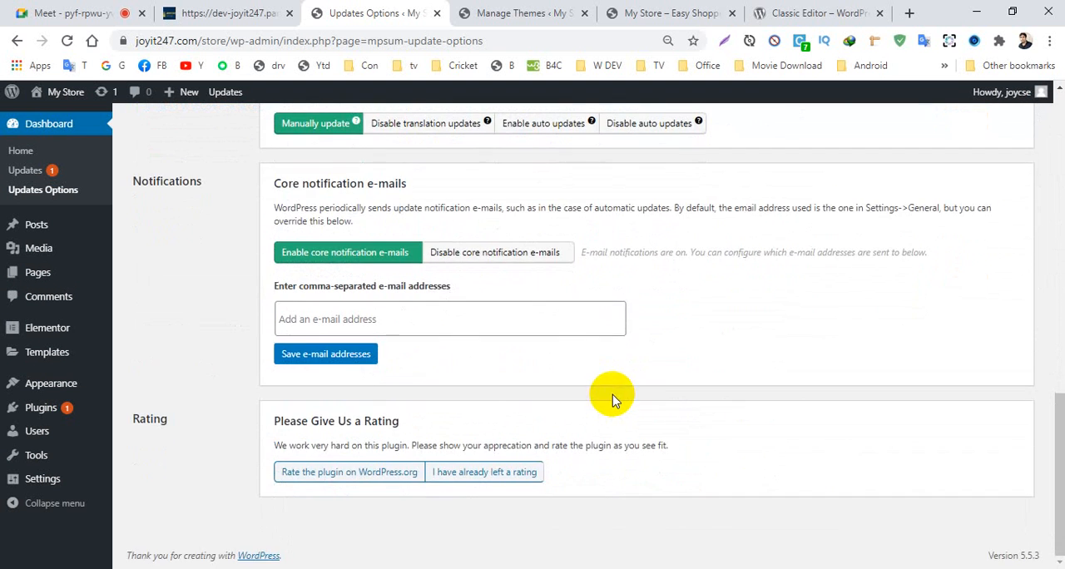
scroll(613, 399, up, 6)
scroll(641, 325, up, 4)
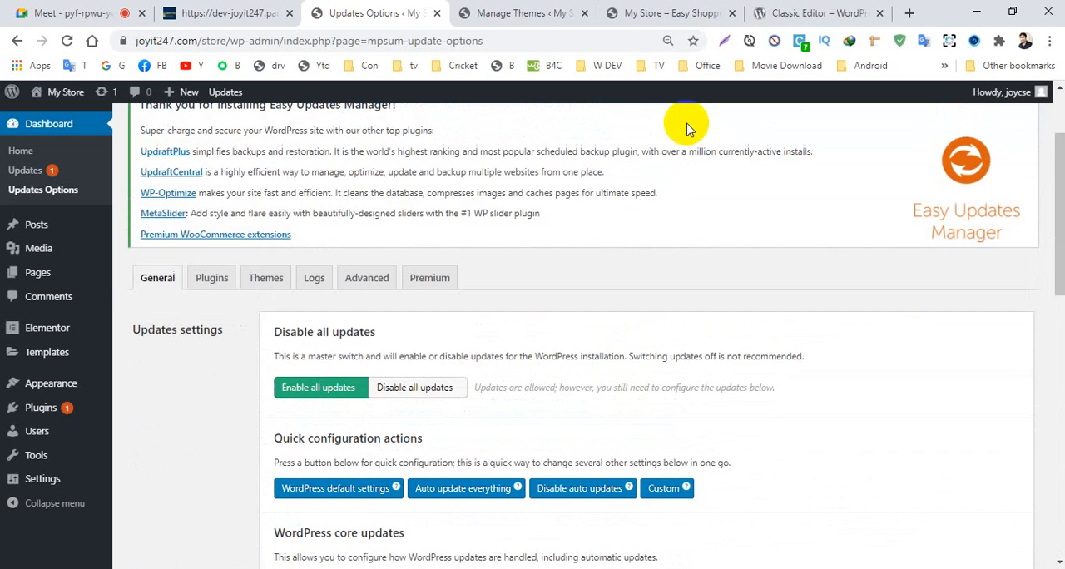
click(436, 13)
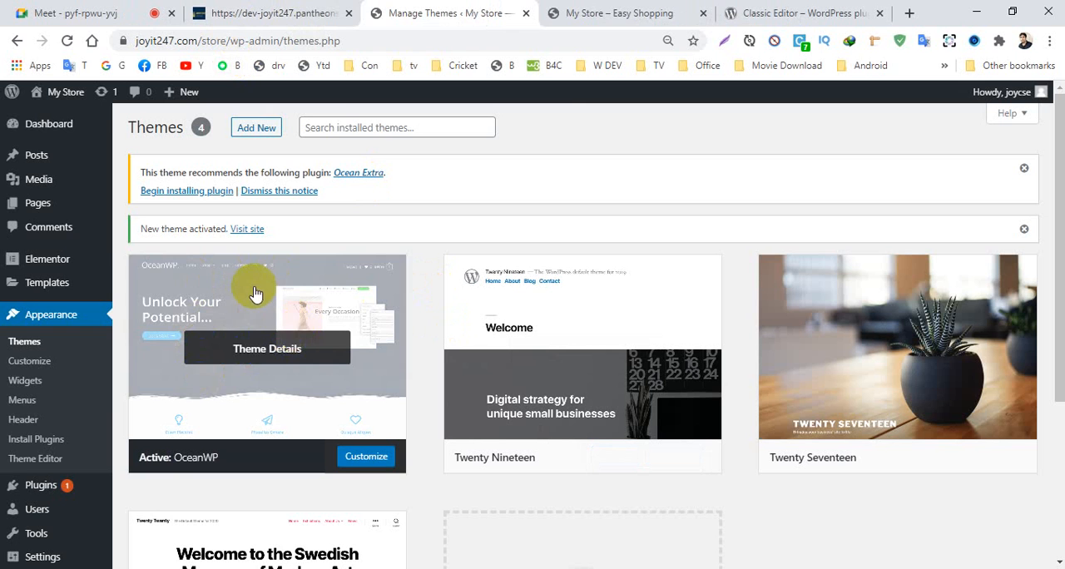
- Look at the store's front page, then examine the Envelop Construction sample site at dev-joyit247.pantheonsite.io from header to footer
click(632, 12)
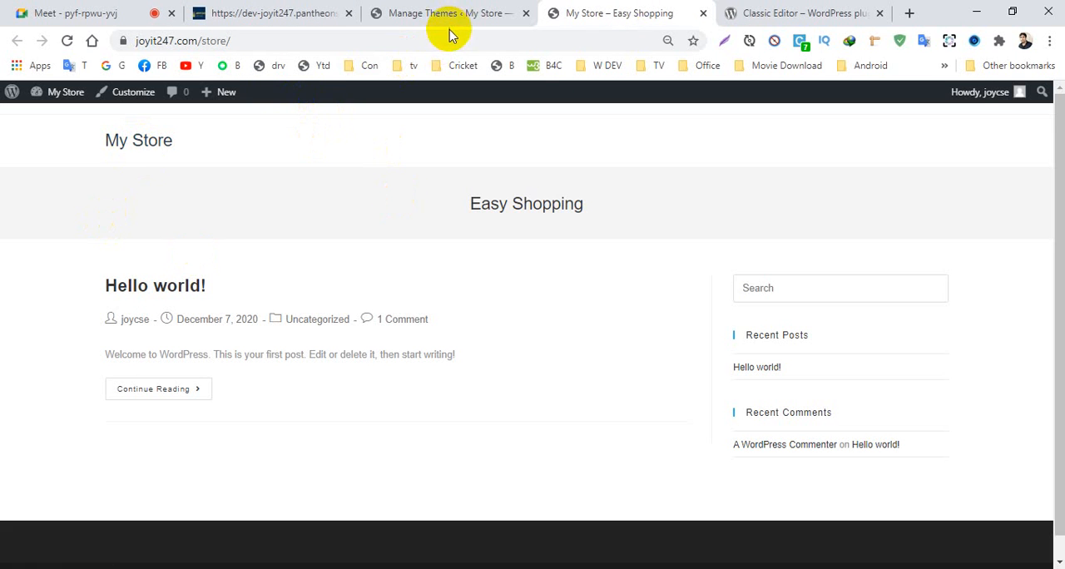
click(290, 16)
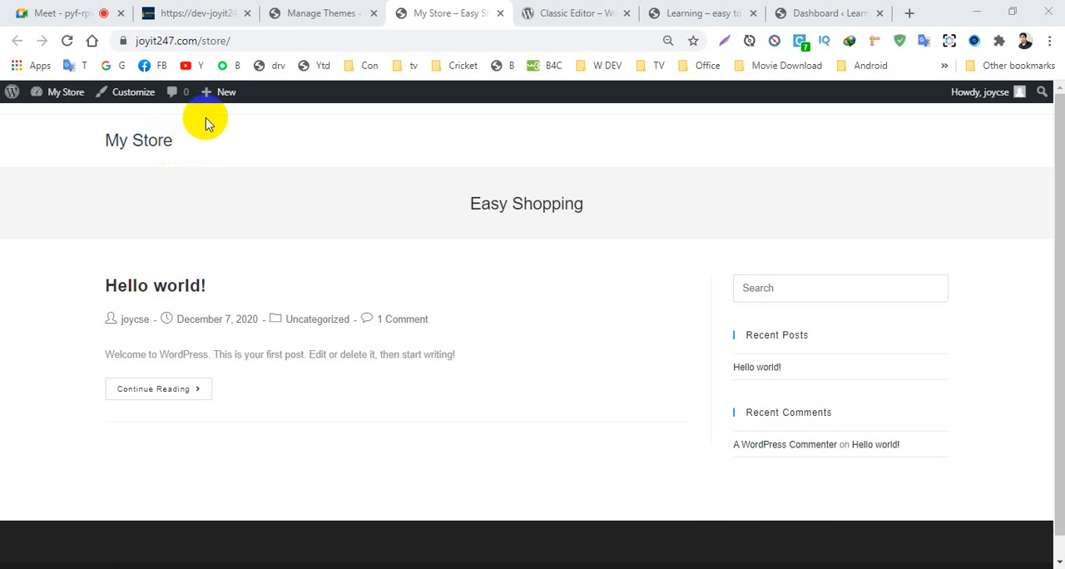
click(203, 15)
scroll(538, 128, down, 5)
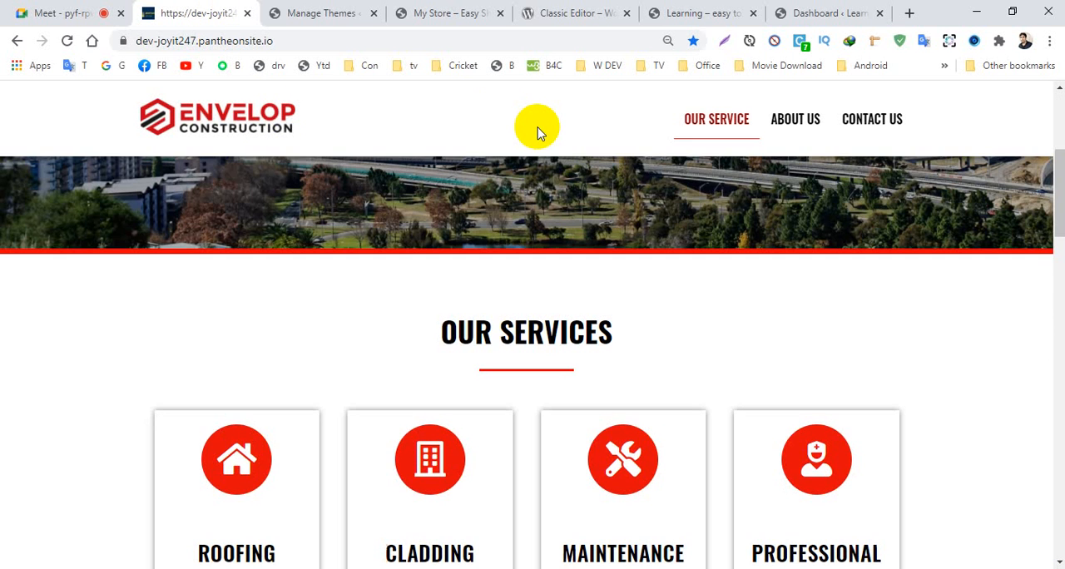
scroll(485, 149, down, 5)
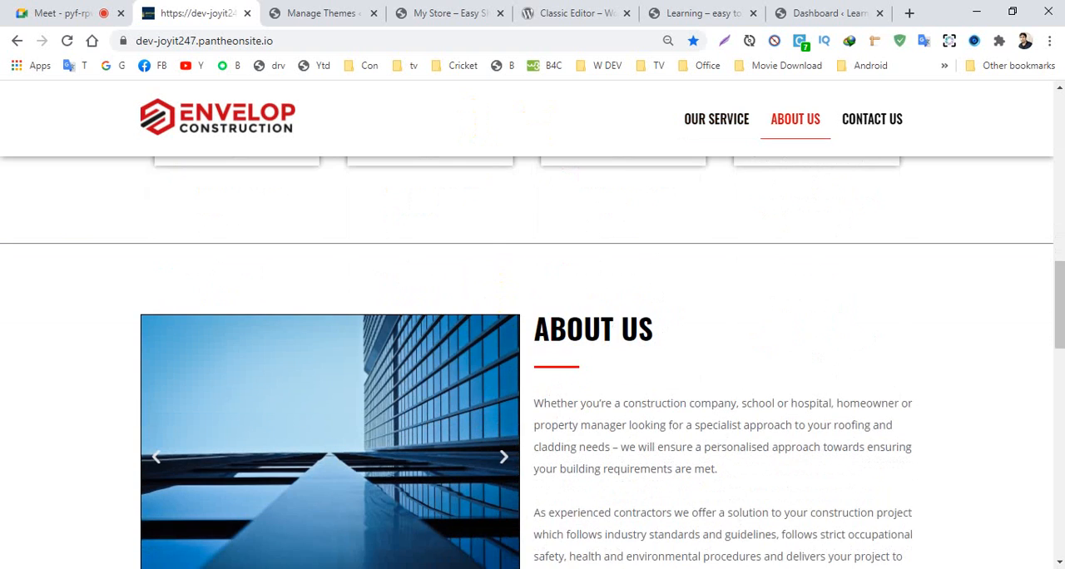
drag(1058, 283, 1059, 531)
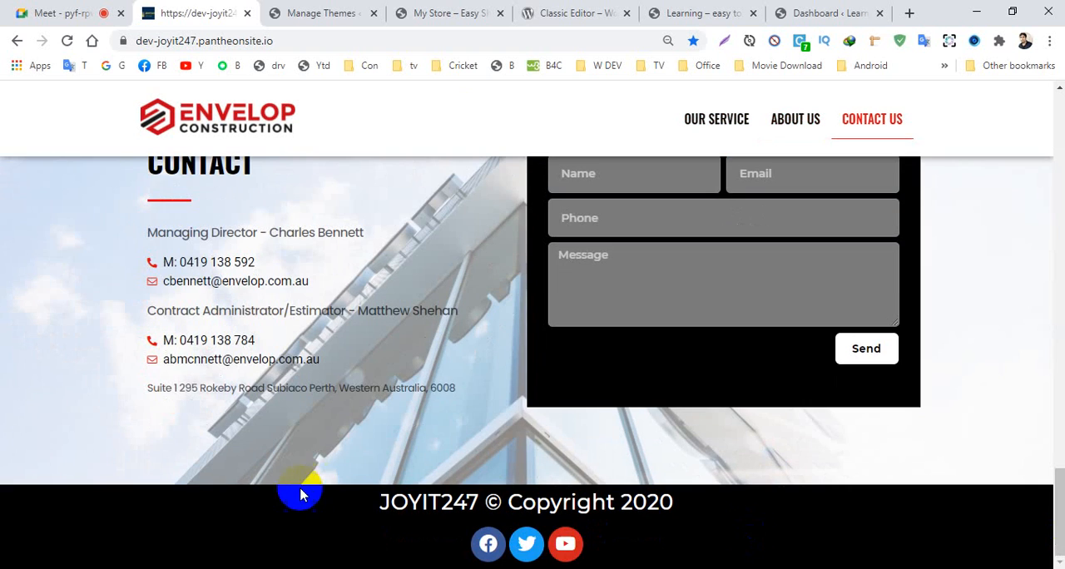
scroll(342, 536, up, 15)
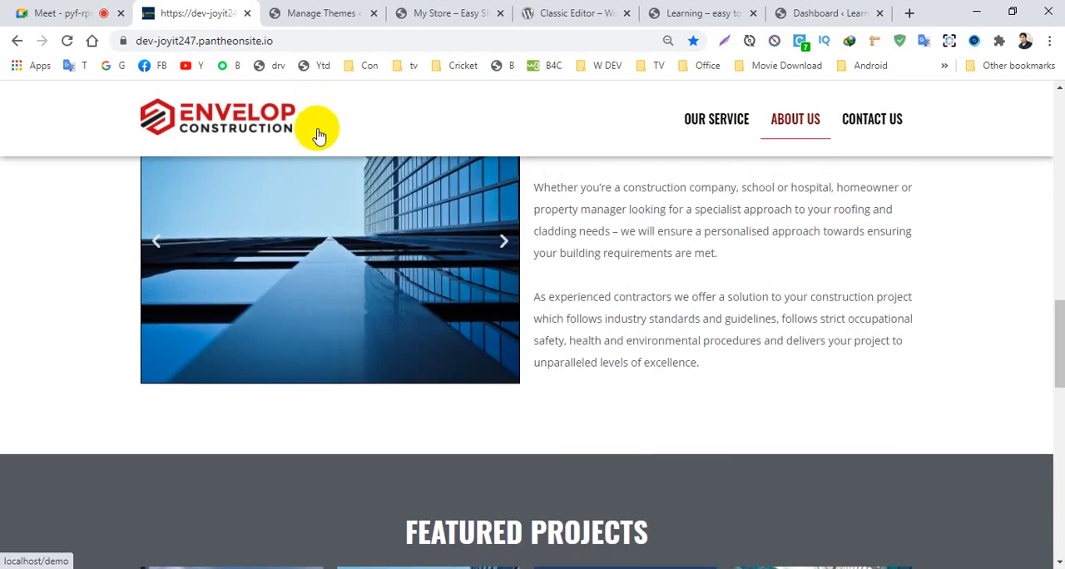
scroll(422, 133, up, 5)
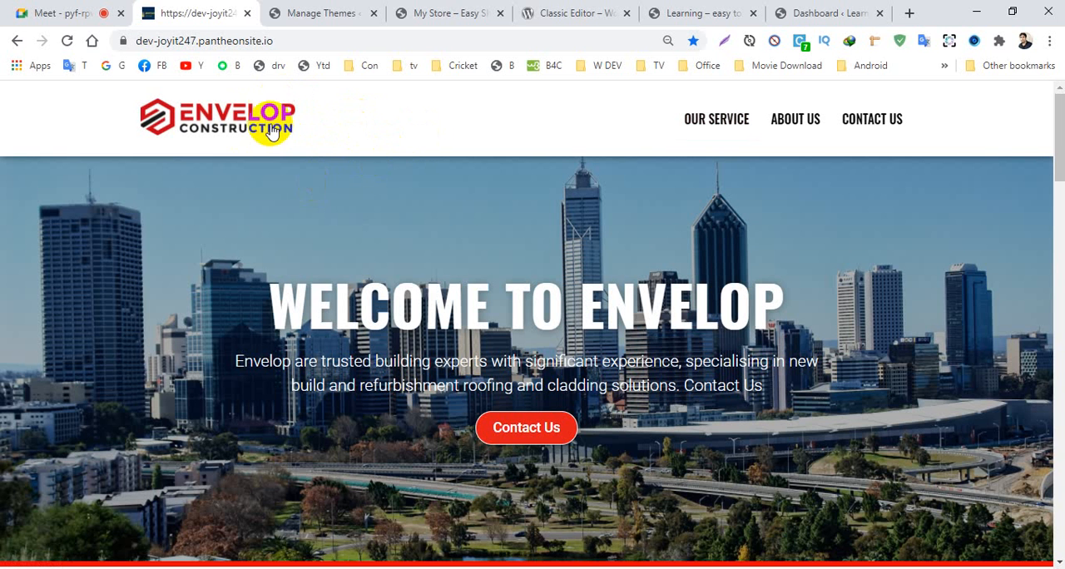
scroll(399, 528, down, 10)
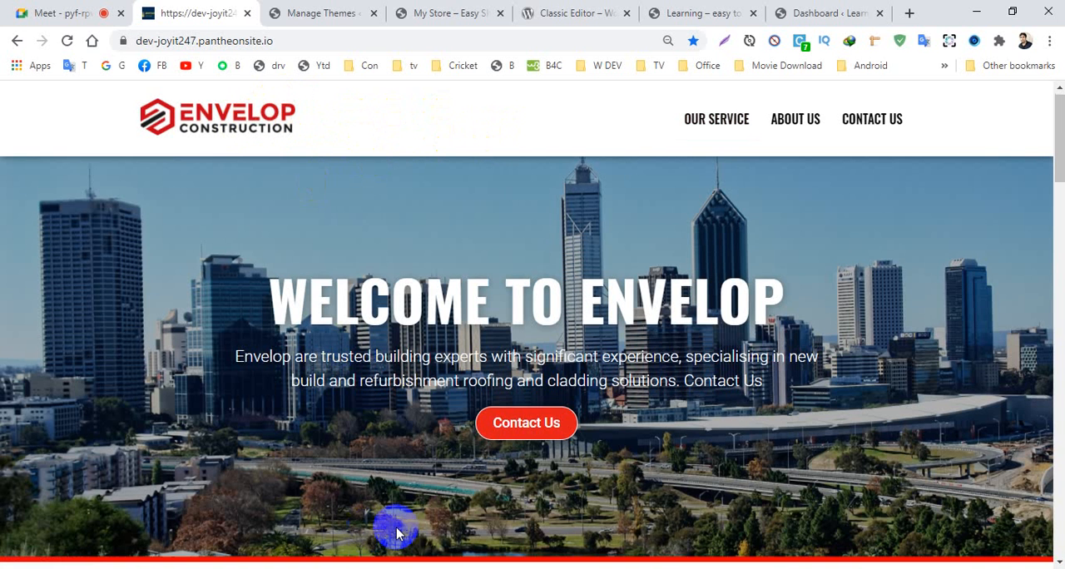
scroll(340, 411, down, 3)
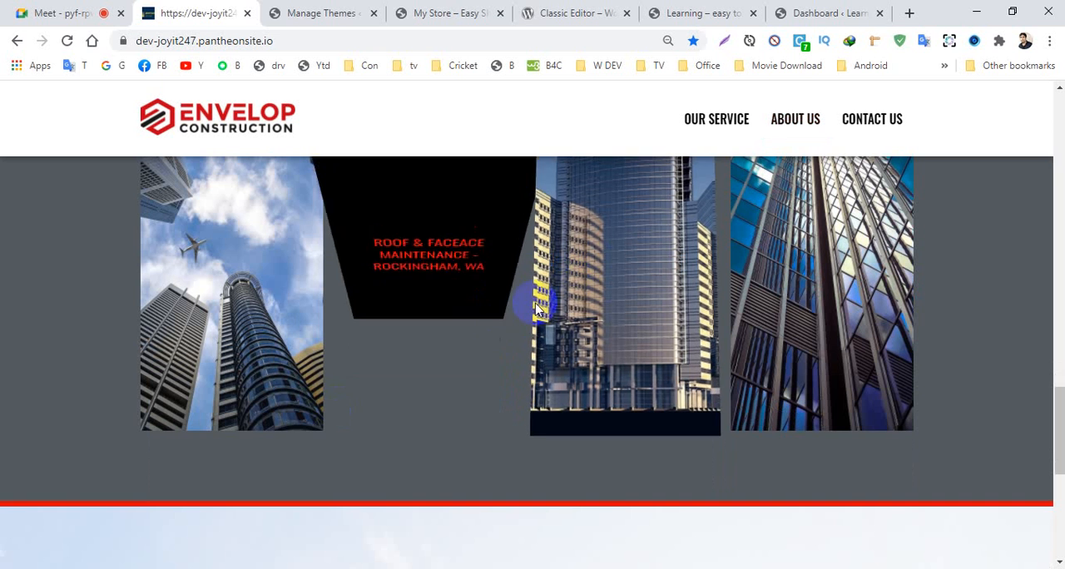
- View the Learning site's WordPress dashboard and examine its home page at joyit247.com/demo2 from the header downward
click(824, 15)
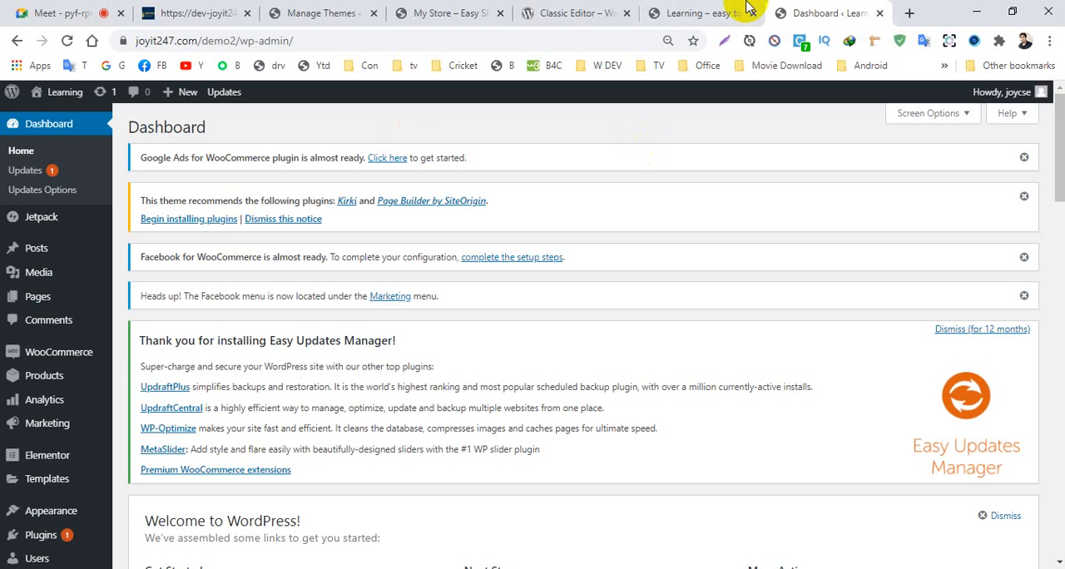
click(687, 12)
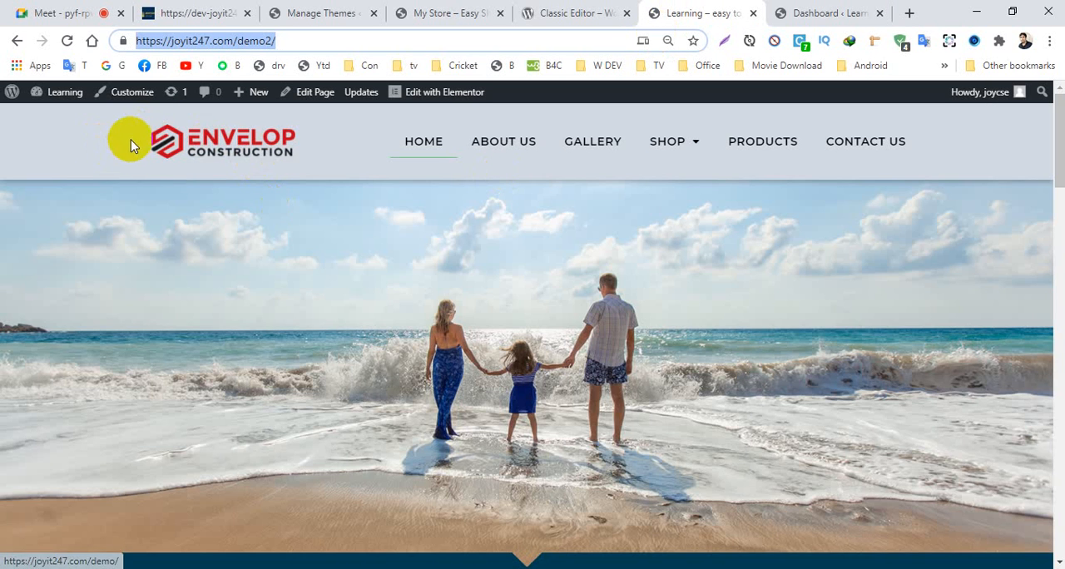
scroll(697, 196, down, 1)
scroll(697, 195, down, 20)
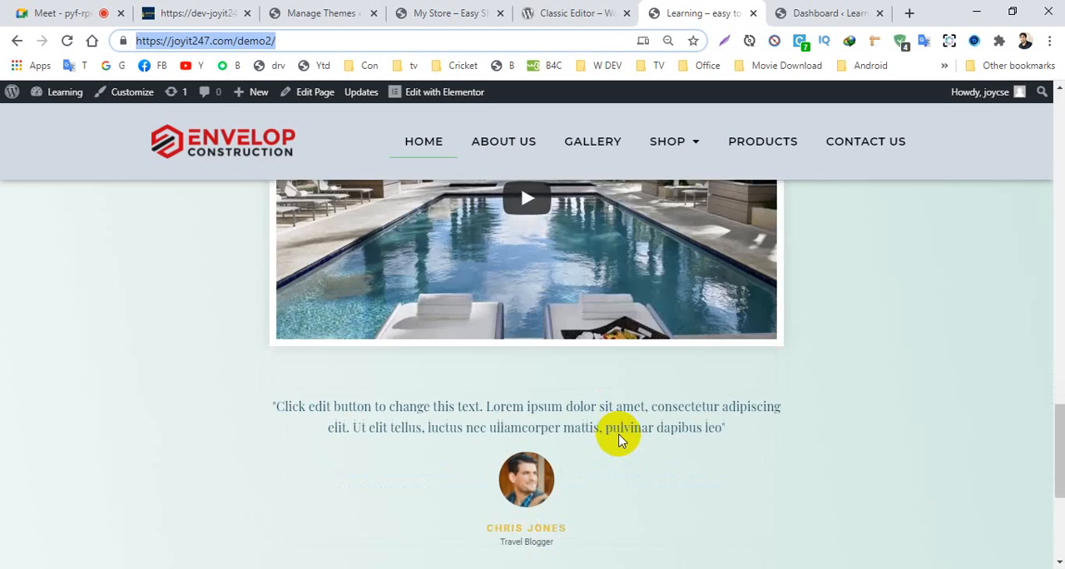
scroll(296, 320, up, 20)
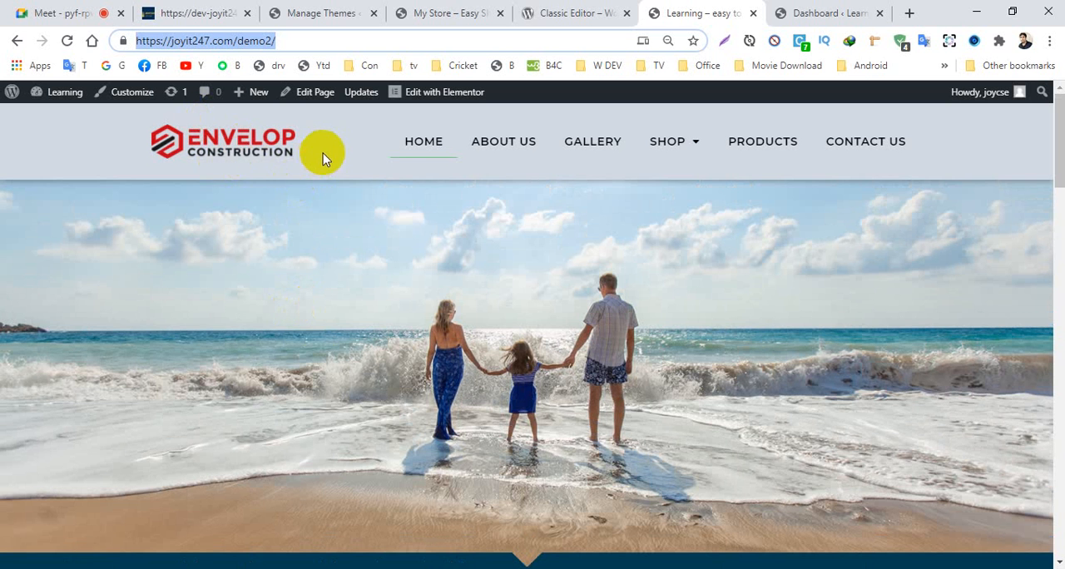
- Examine the rest of the Learning home page, from the hero image down to the footer
scroll(321, 544, down, 5)
scroll(321, 543, down, 10)
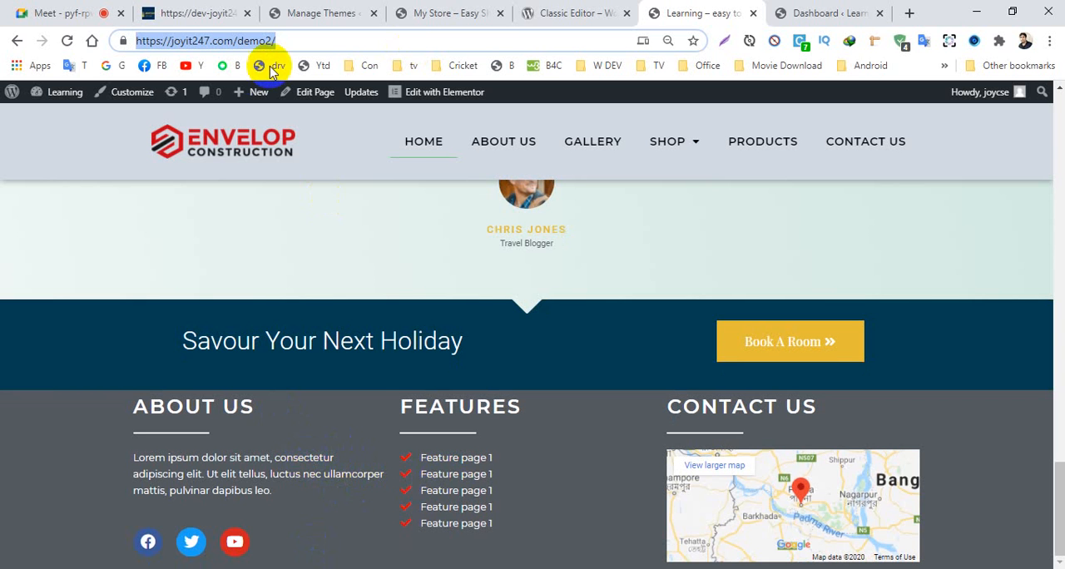
scroll(267, 233, up, 1)
scroll(264, 232, up, 5)
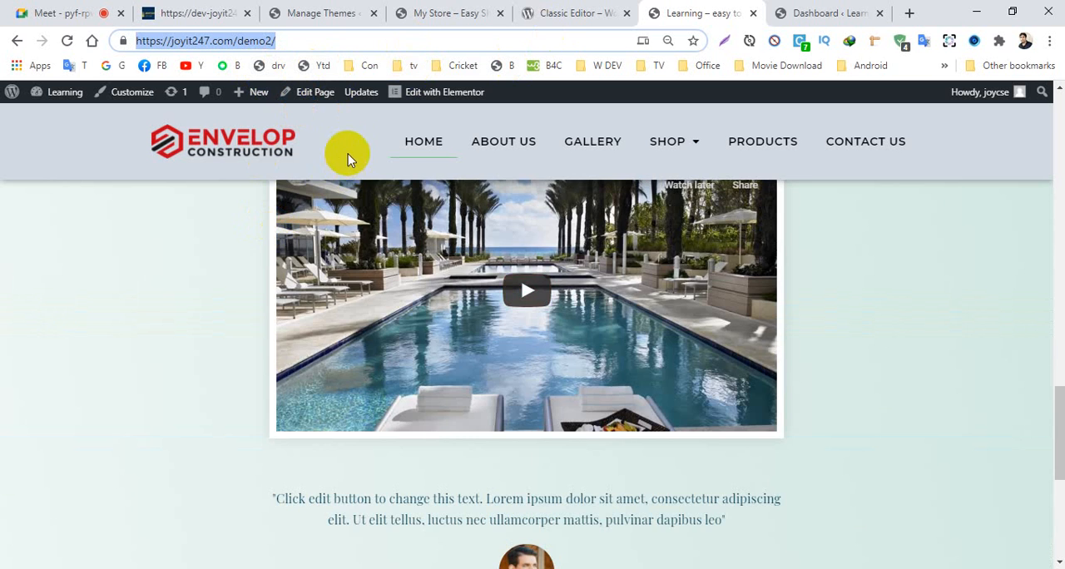
scroll(361, 540, down, 6)
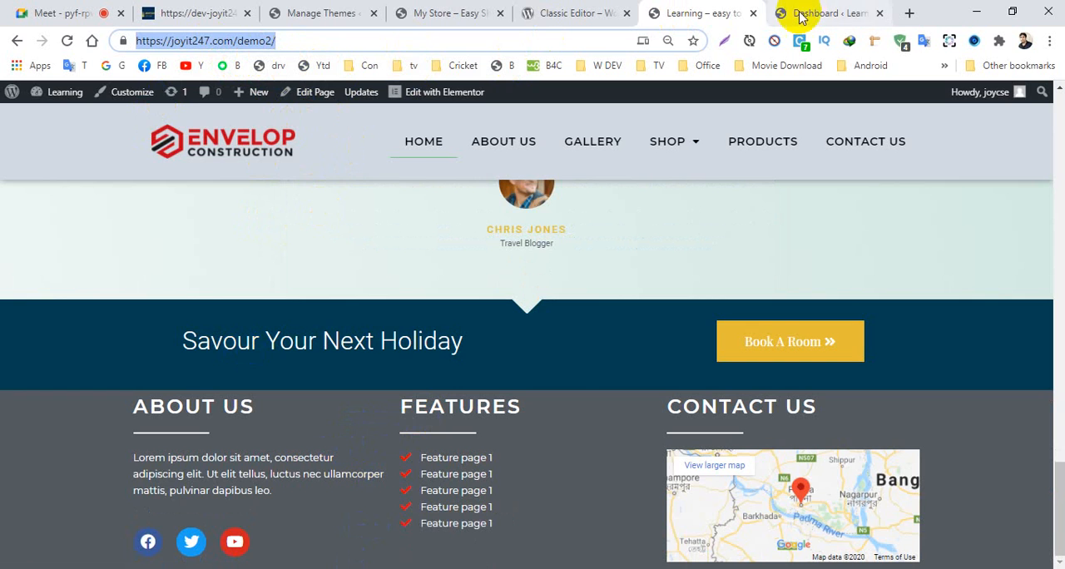
- View the My Store front page down to its footer for comparison, and return to the Learning home page
click(346, 13)
click(427, 13)
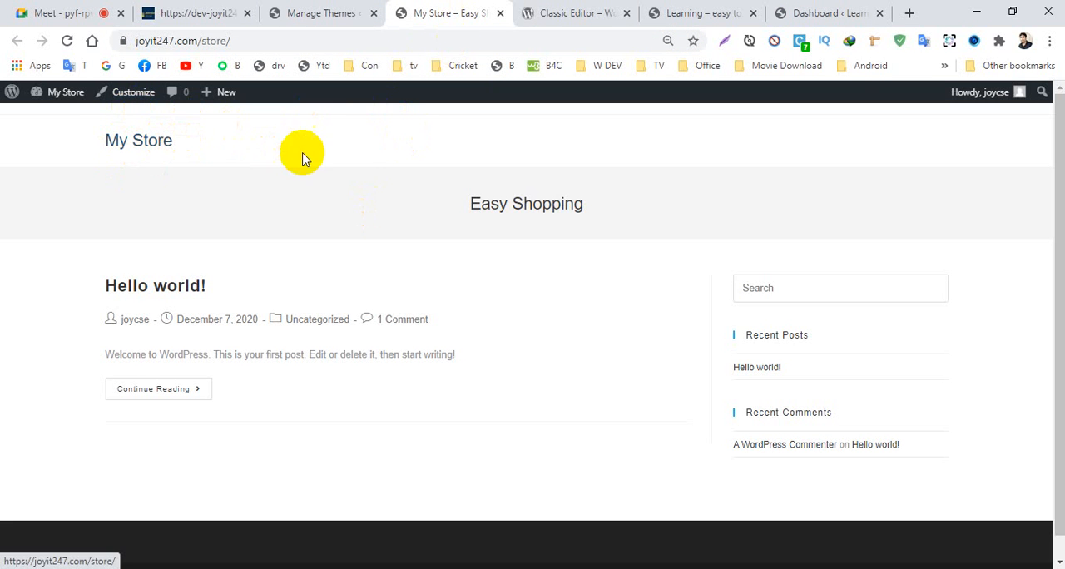
scroll(368, 152, down, 1)
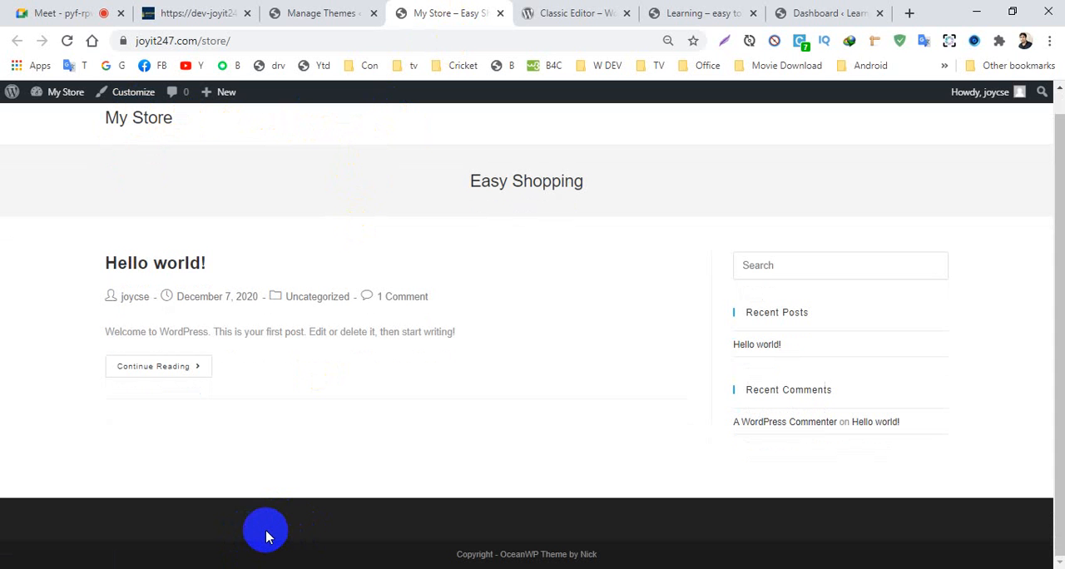
click(811, 14)
click(701, 13)
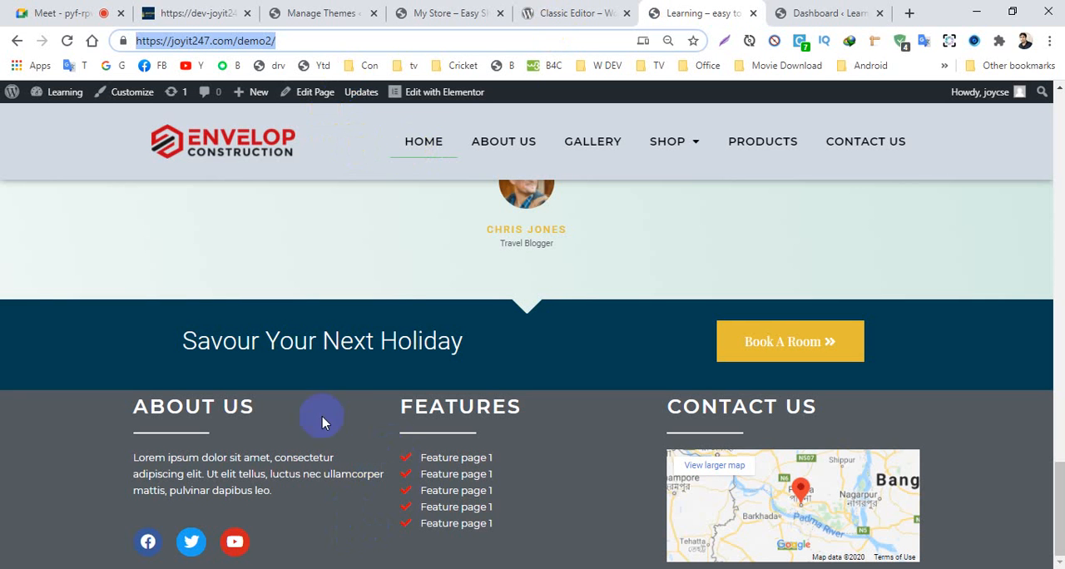
- Review the saved Elementor templates in the Learning site's dashboard, including the Section and Page categories
click(822, 15)
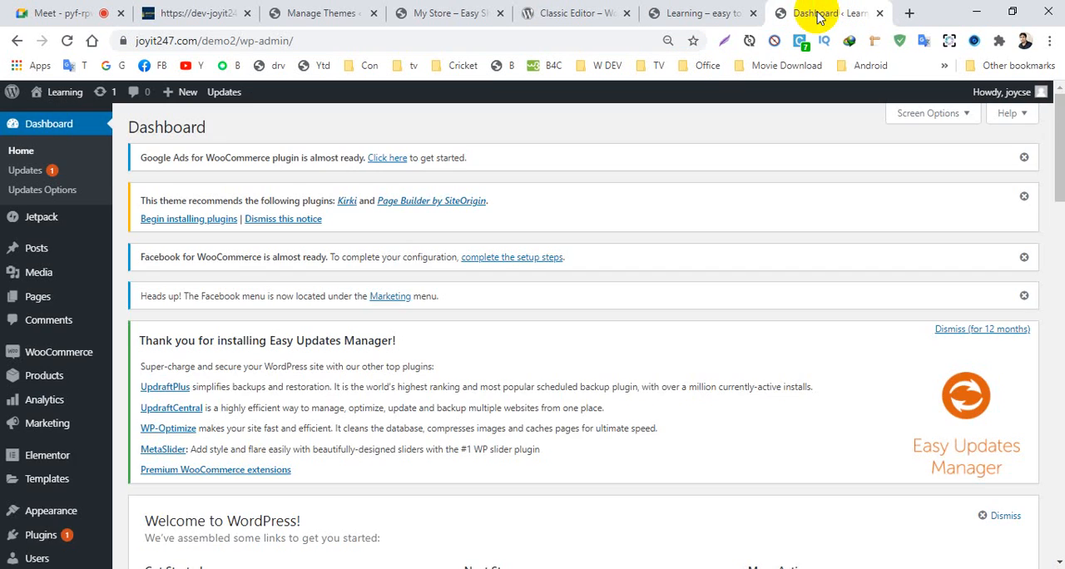
scroll(216, 416, down, 3)
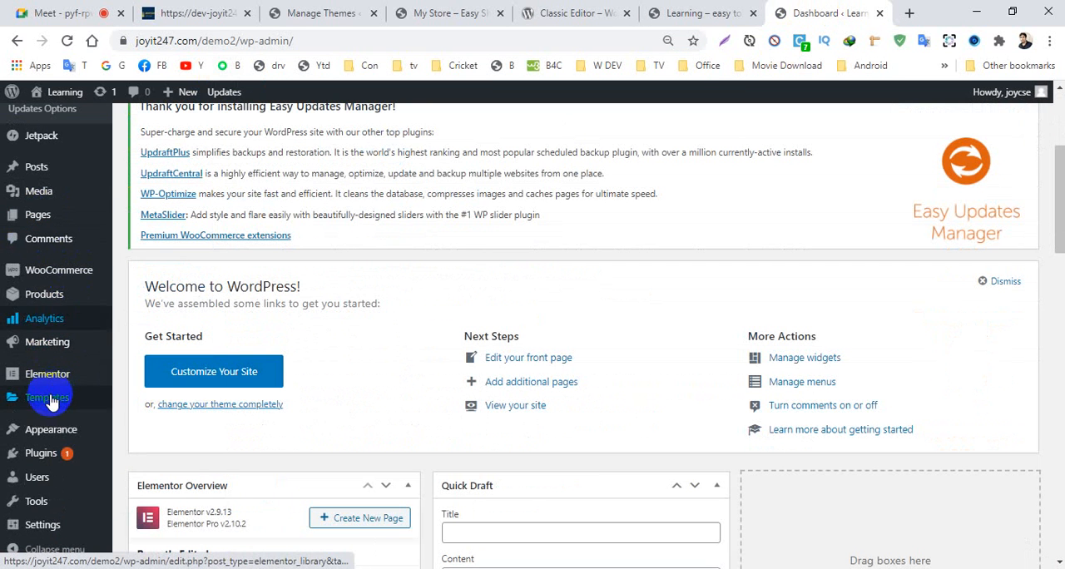
mouse_move(21, 399)
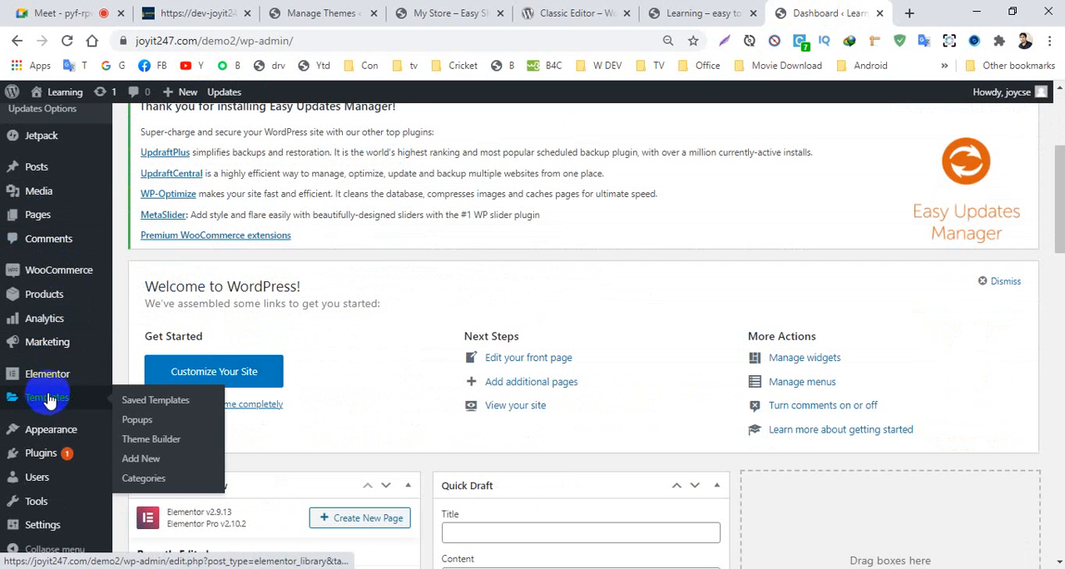
click(149, 405)
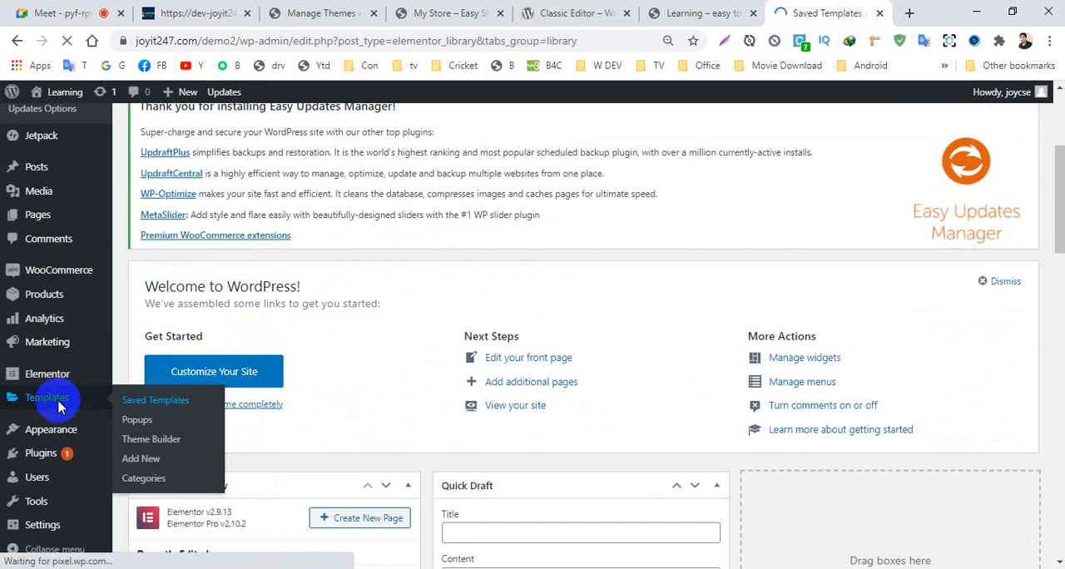
scroll(297, 368, down, 2)
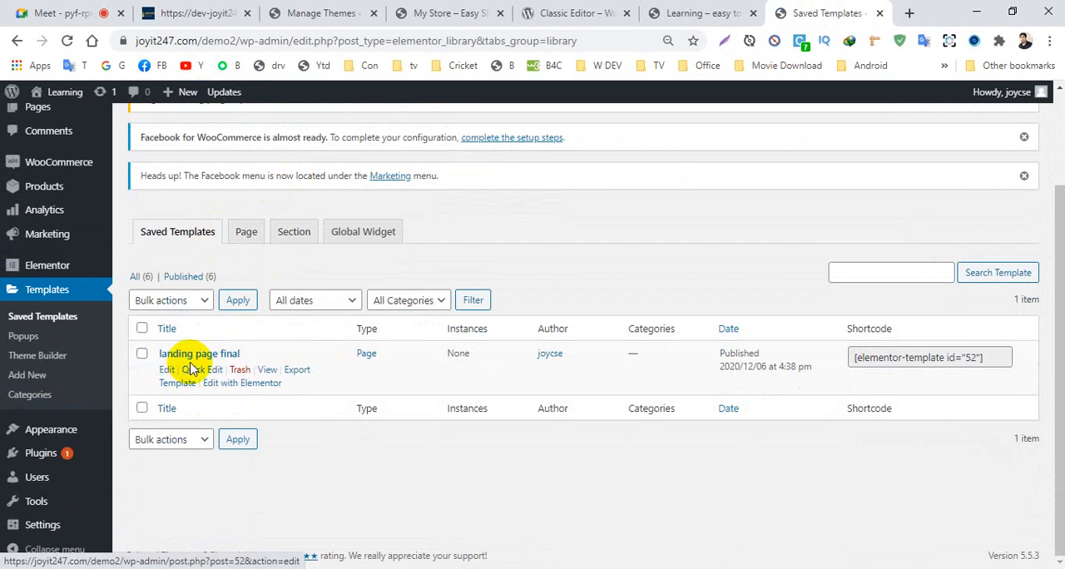
scroll(230, 300, up, 2)
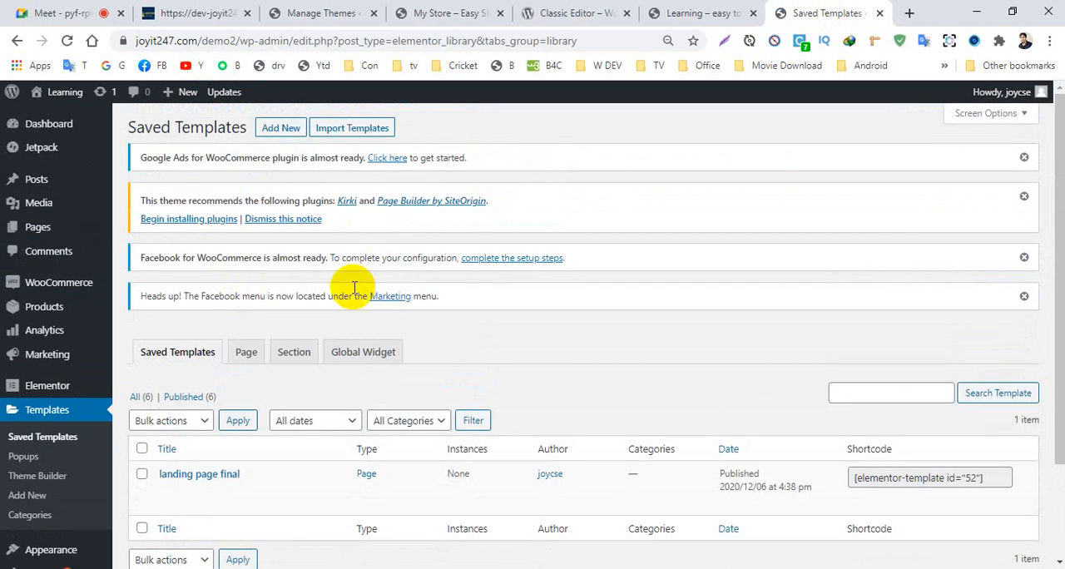
scroll(333, 300, down, 3)
scroll(458, 288, up, 3)
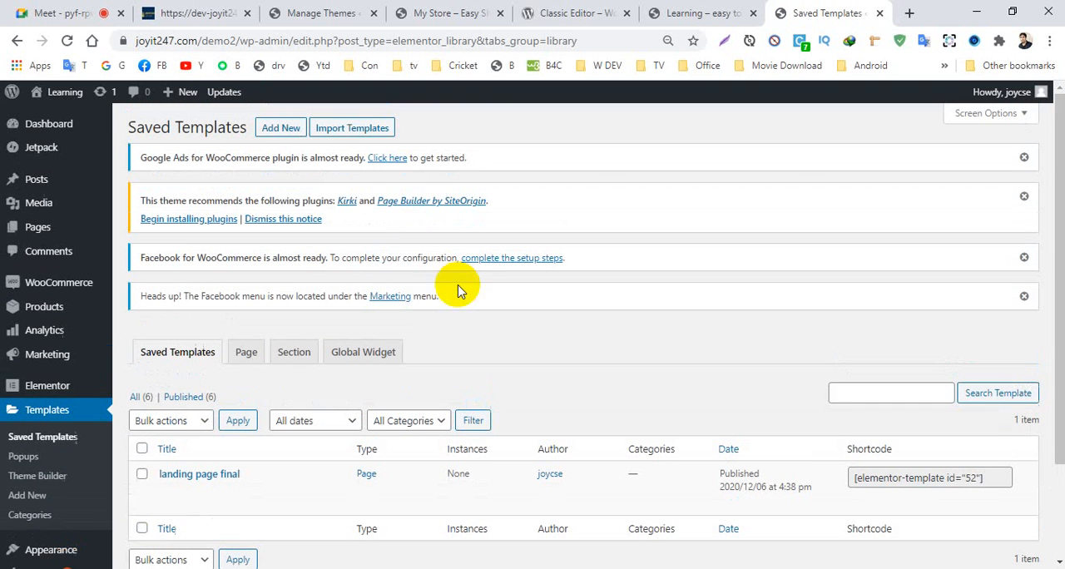
click(293, 353)
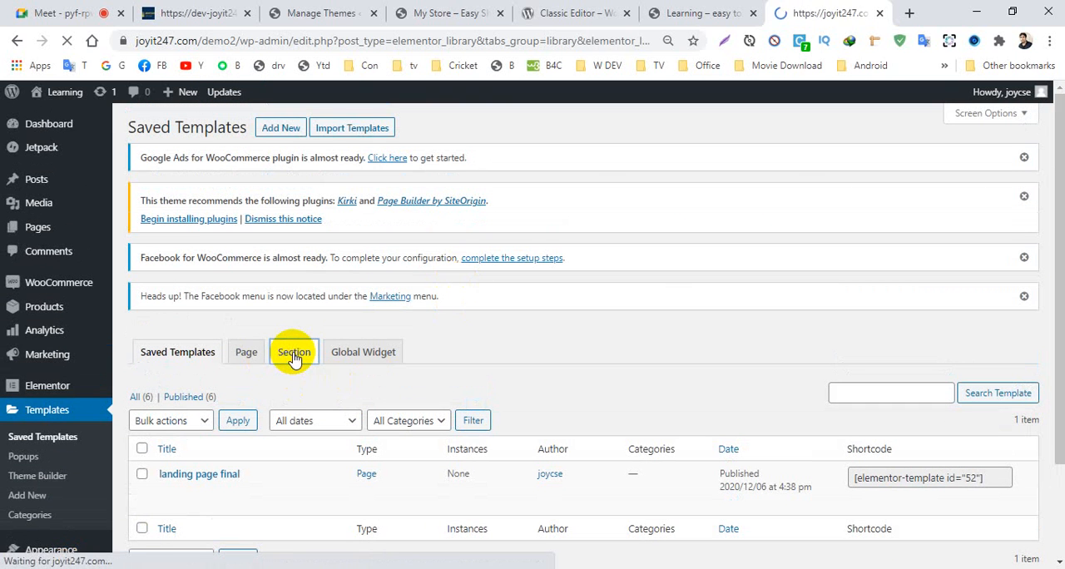
scroll(293, 358, down, 3)
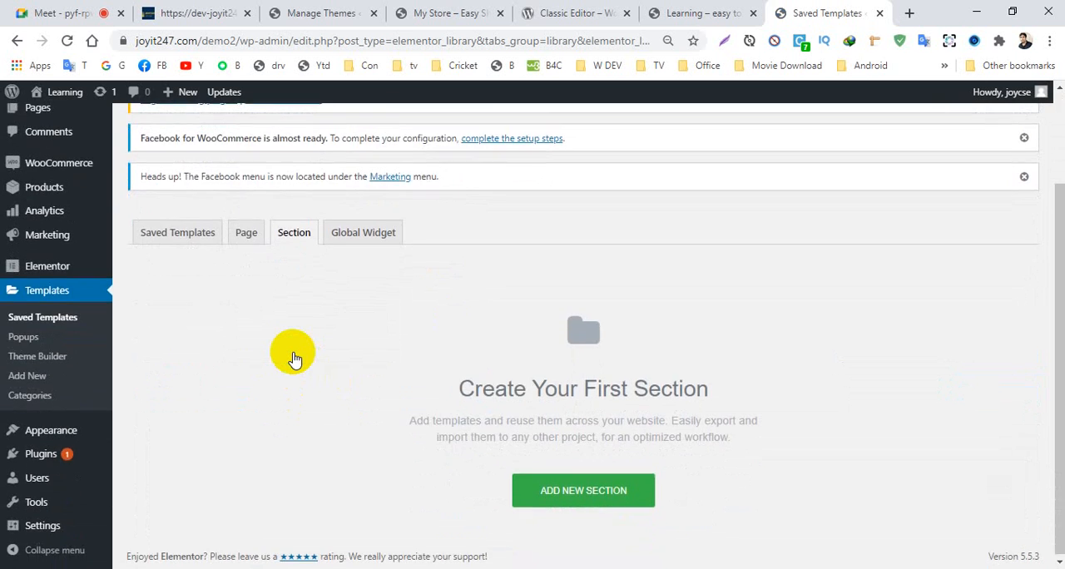
scroll(292, 357, up, 3)
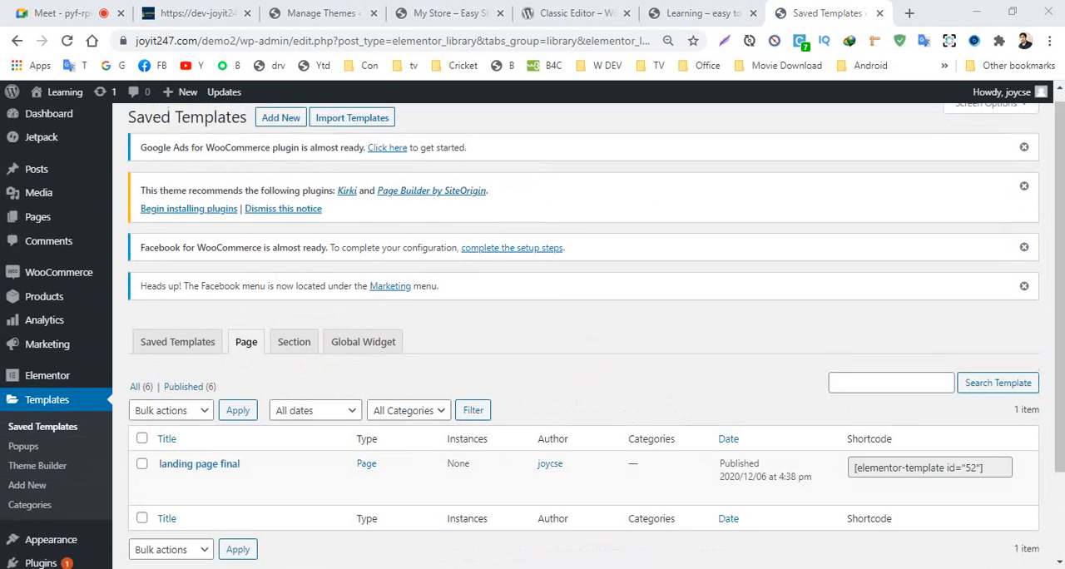
scroll(152, 441, down, 3)
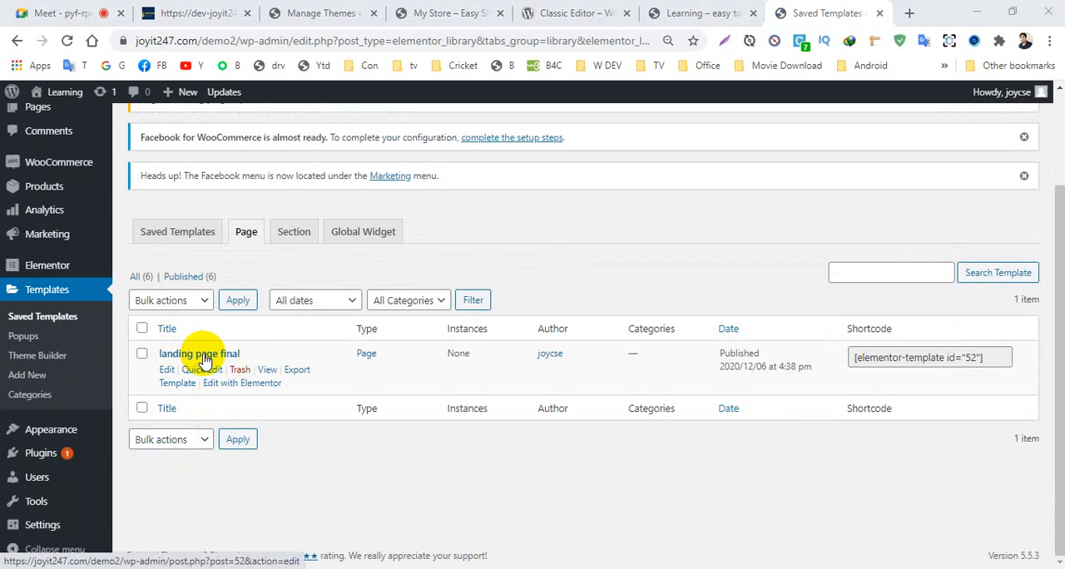
scroll(112, 352, up, 3)
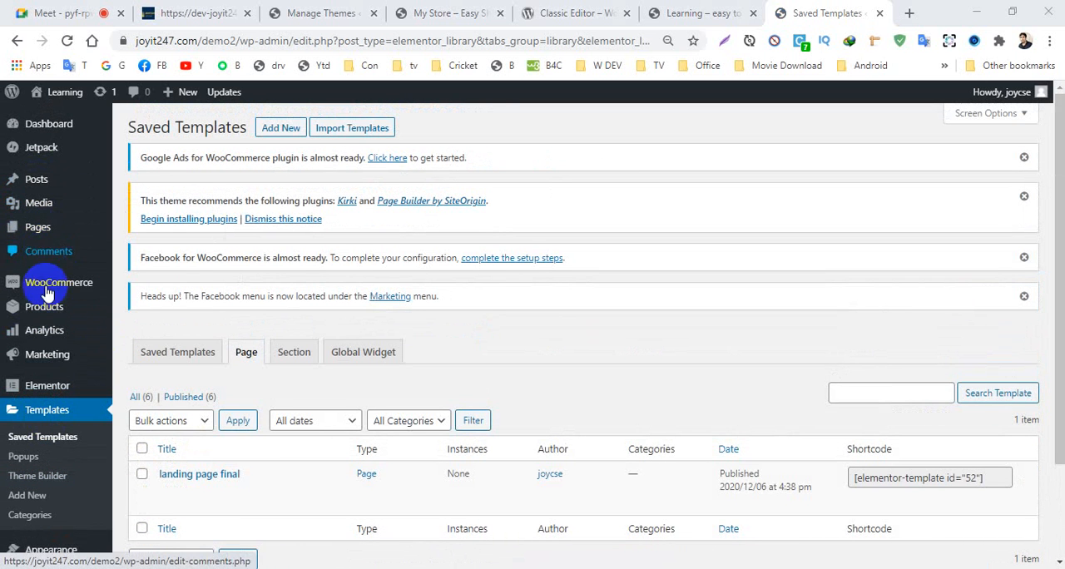
- From the Learning home page, open the New header template for editing in Elementor
click(684, 21)
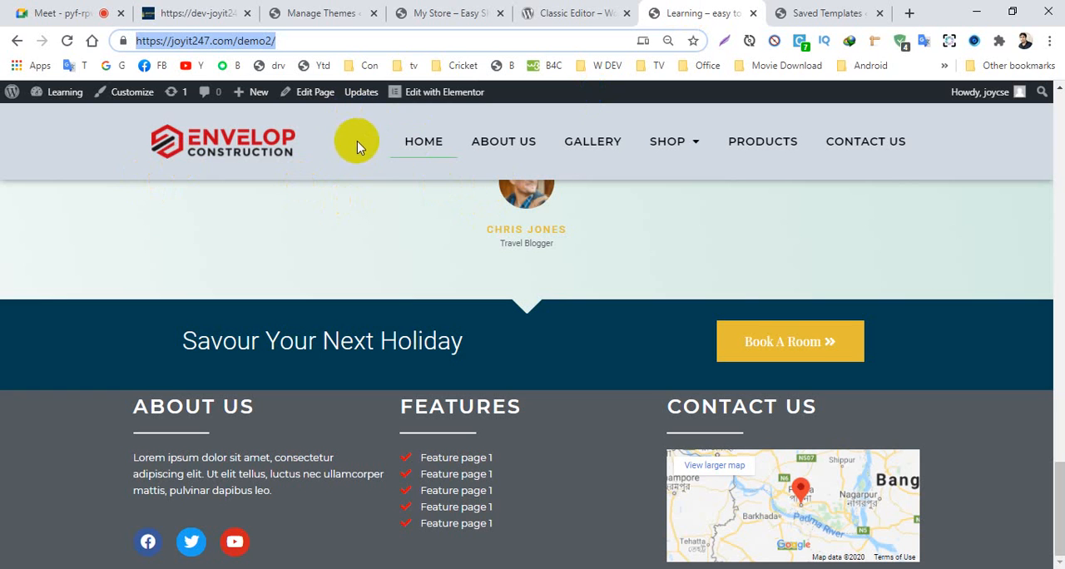
mouse_move(422, 98)
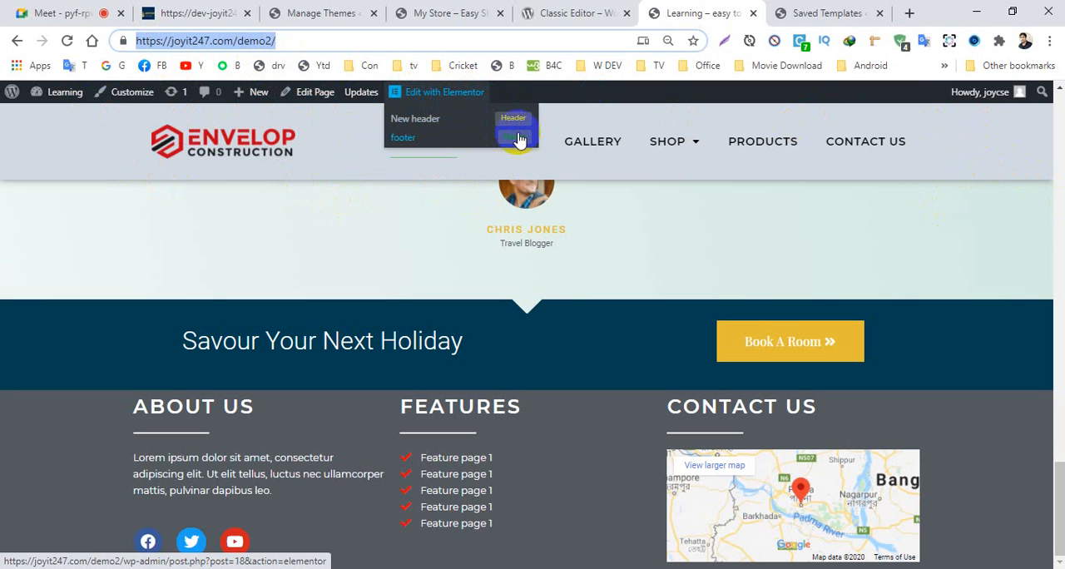
click(508, 119)
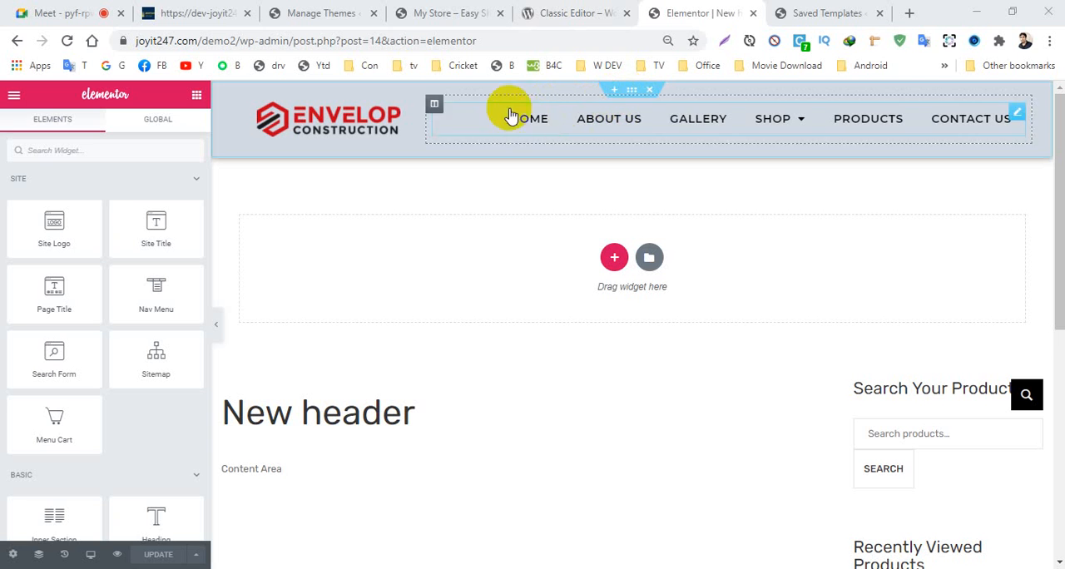
- Save the logo and navigation section of the header to the Elementor library as a template named "header section"
right_click(631, 96)
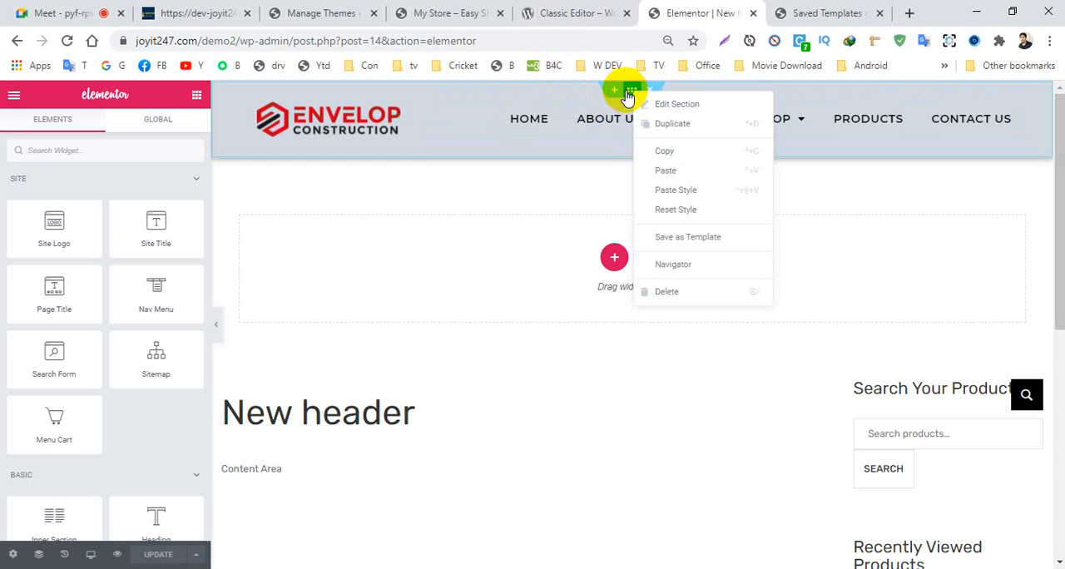
click(681, 241)
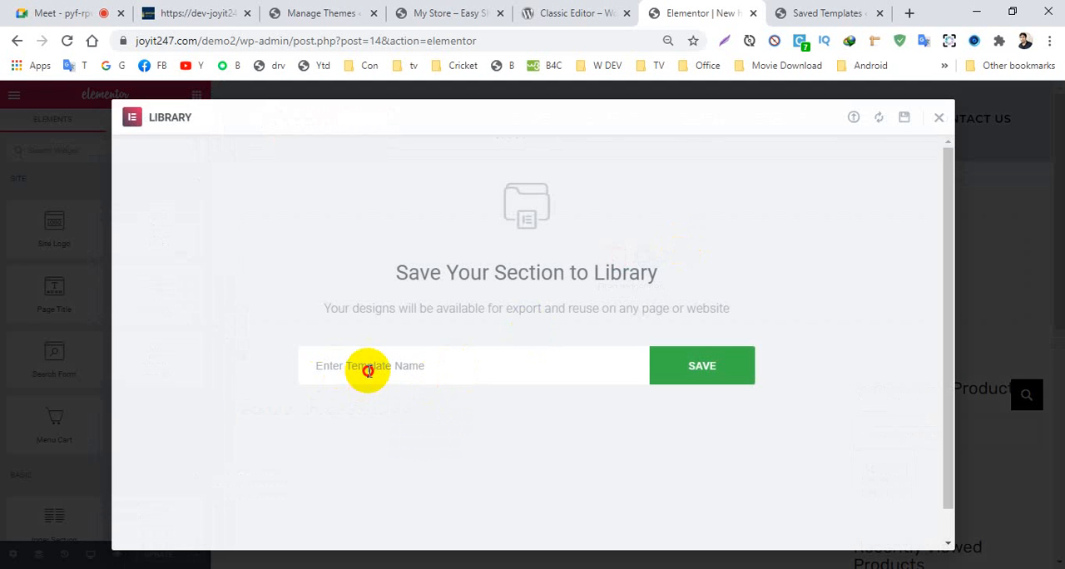
click(363, 373)
text(header section)
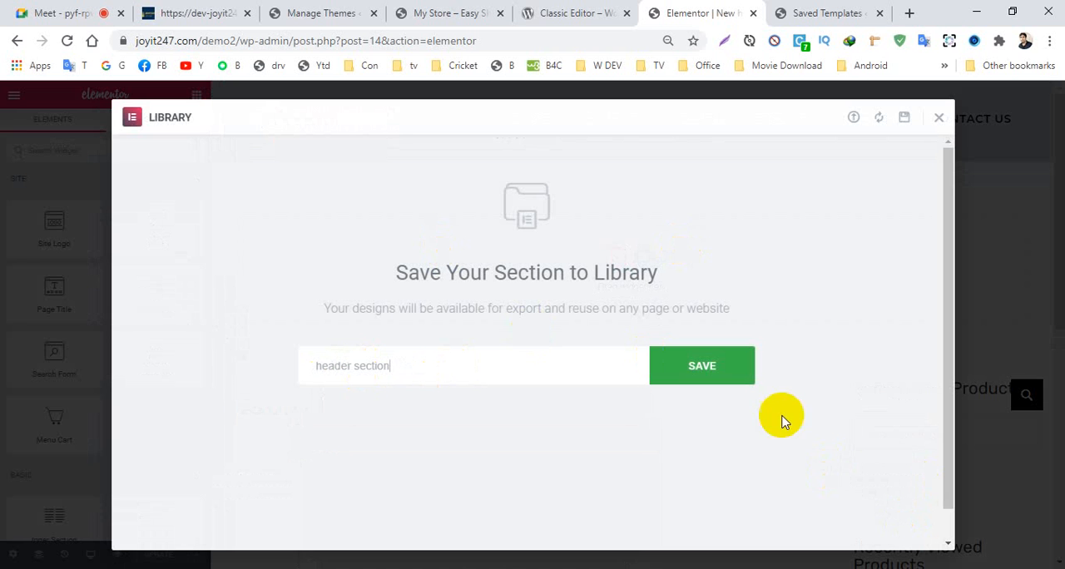
click(706, 384)
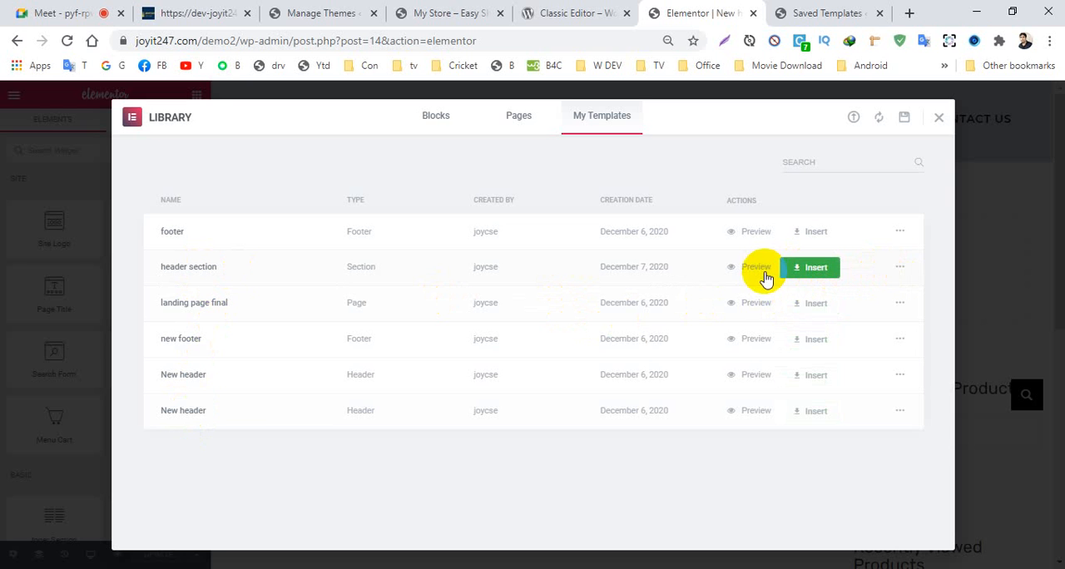
- Export the header section template as header section.json to the Pictures > 333 > Products folder and close the library
click(901, 267)
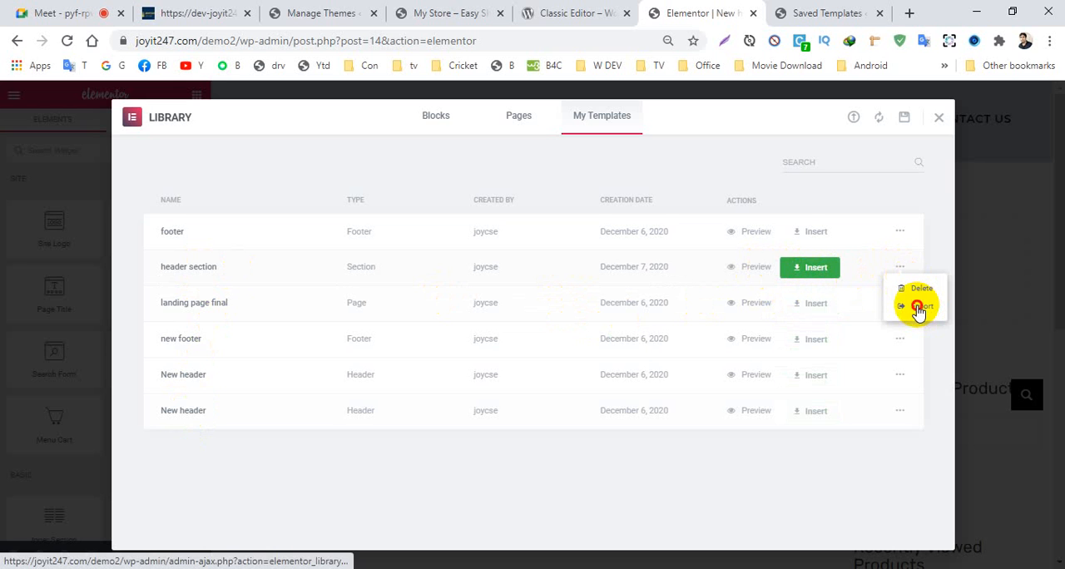
click(918, 307)
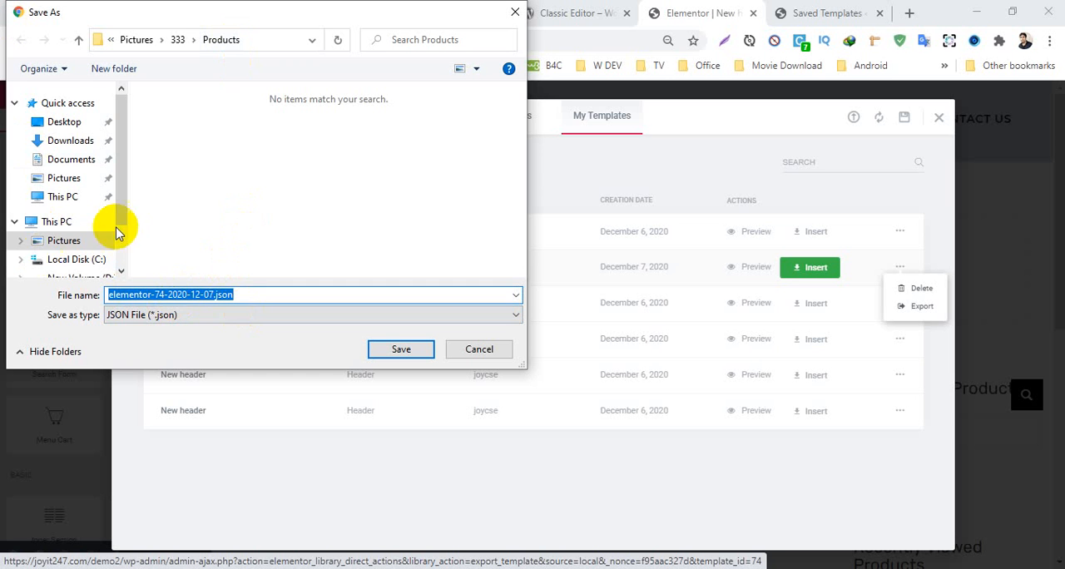
drag(124, 209, 124, 249)
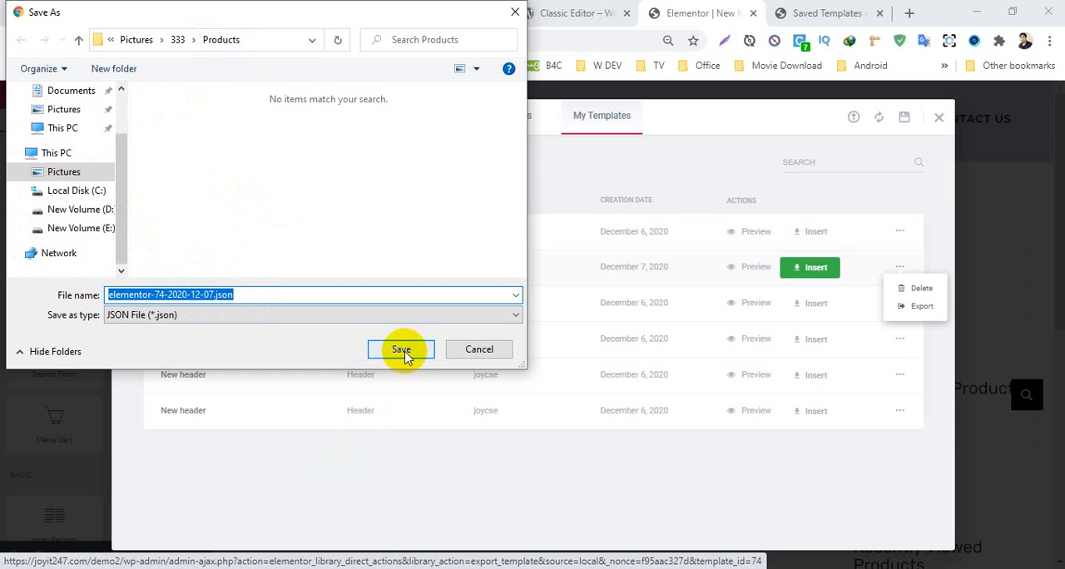
click(188, 295)
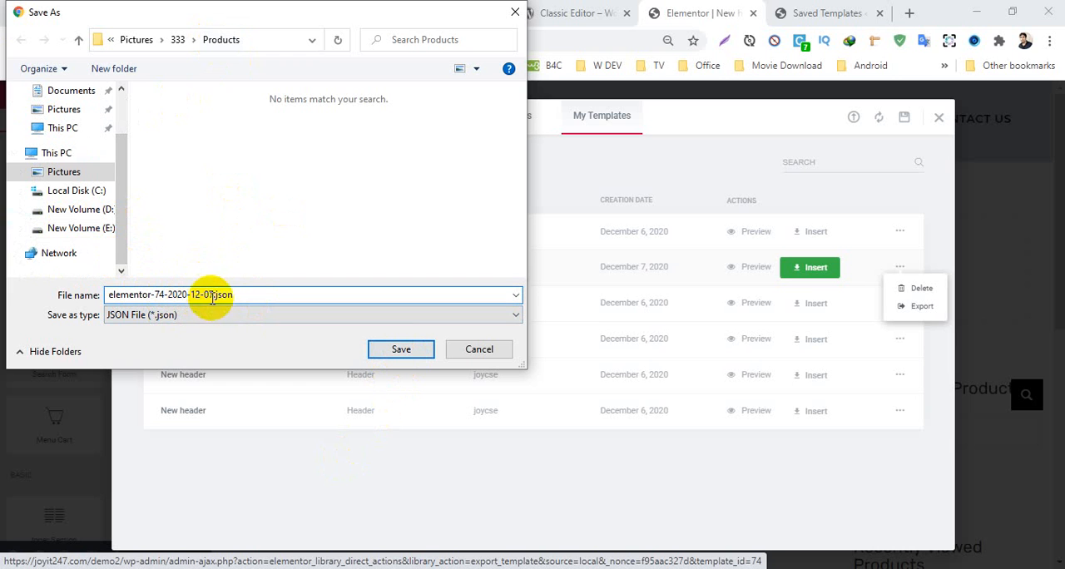
drag(213, 294, 86, 287)
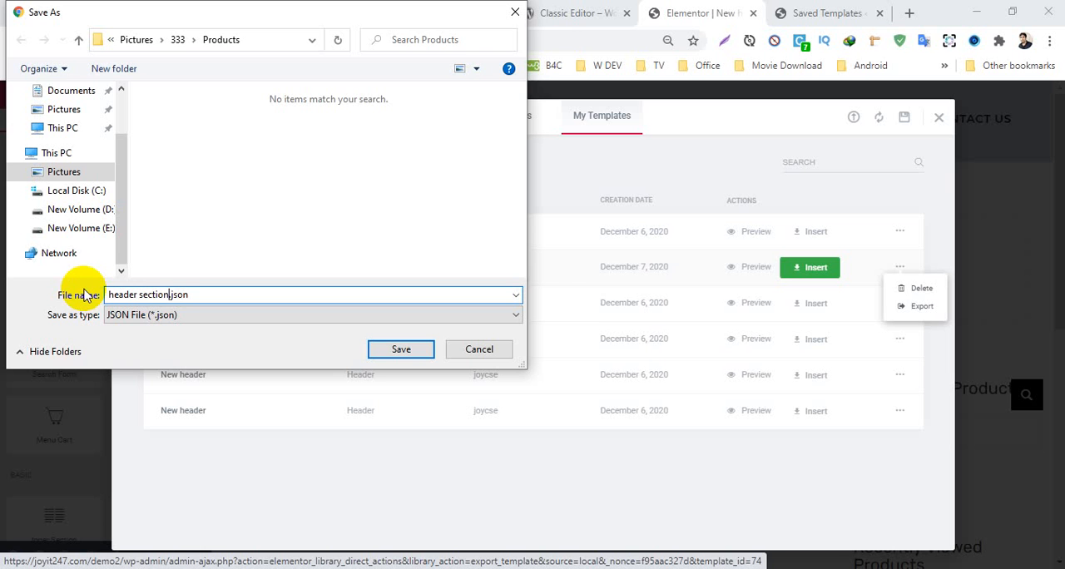
click(402, 346)
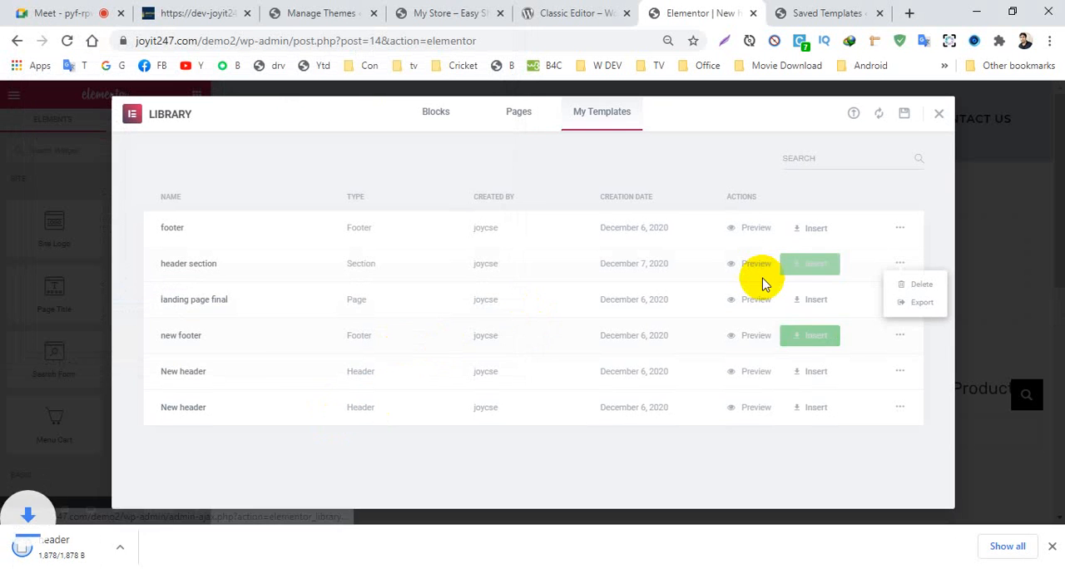
click(939, 115)
scroll(511, 257, down, 10)
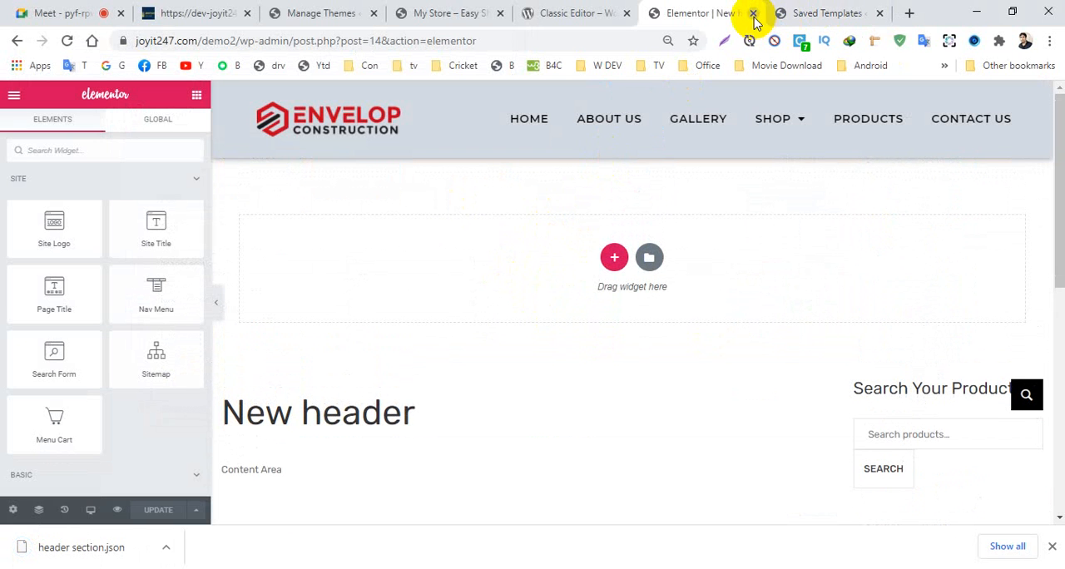
- Return to the Learning home page and open its footer template for editing in Elementor
click(10, 42)
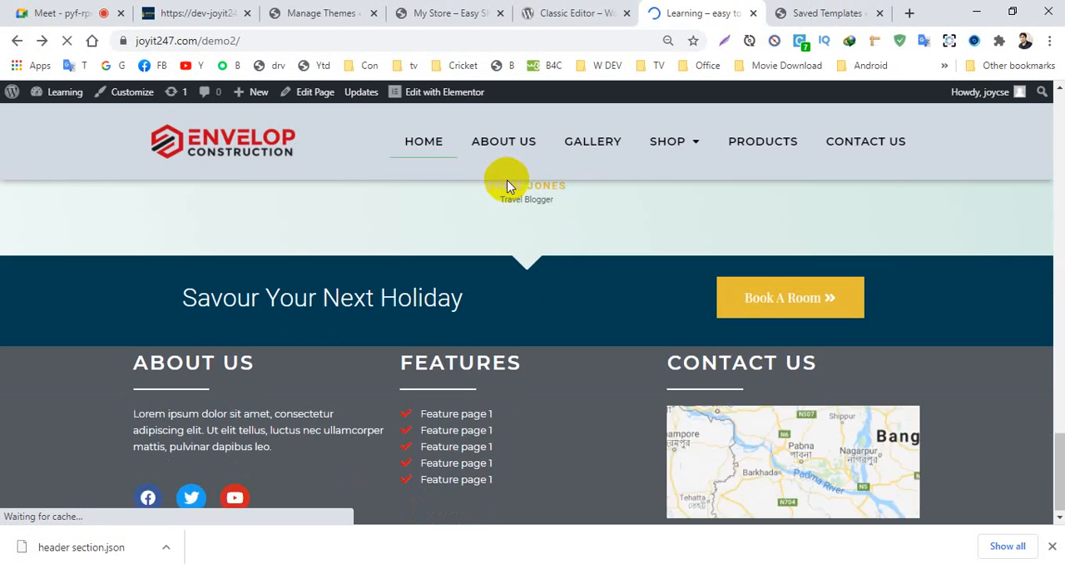
mouse_move(416, 95)
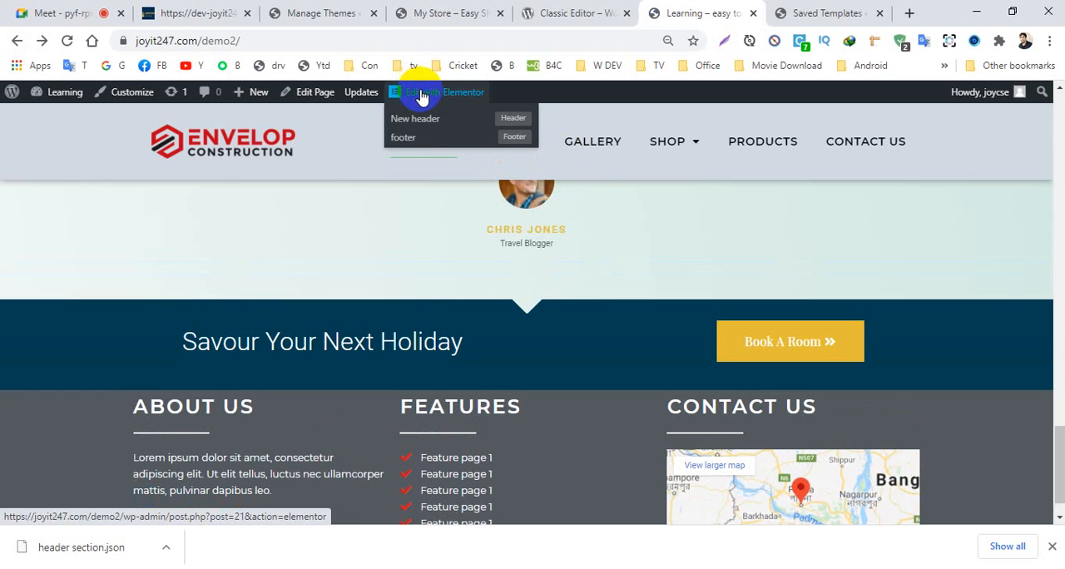
click(403, 136)
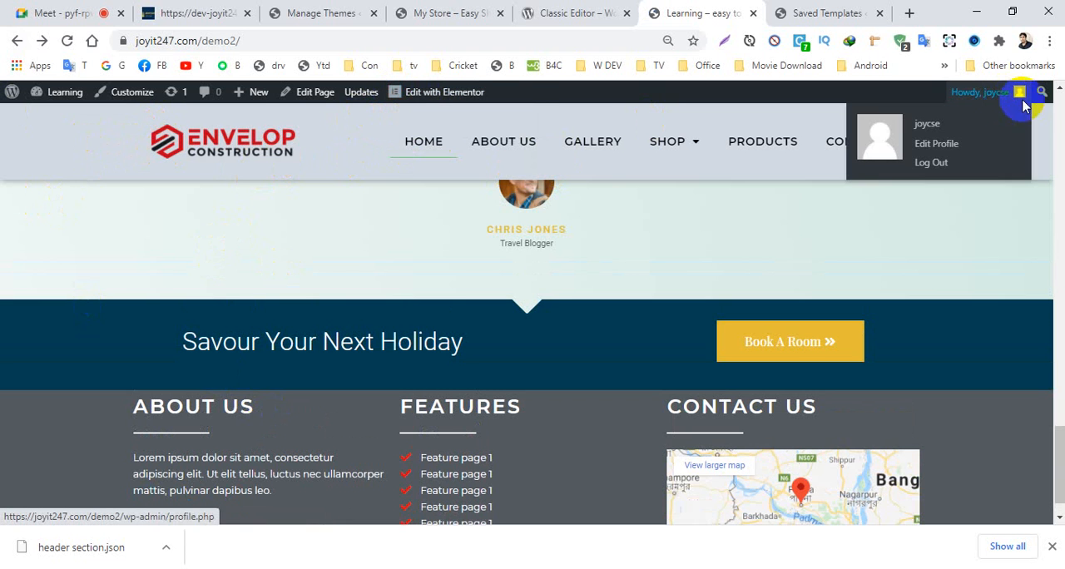
mouse_move(424, 100)
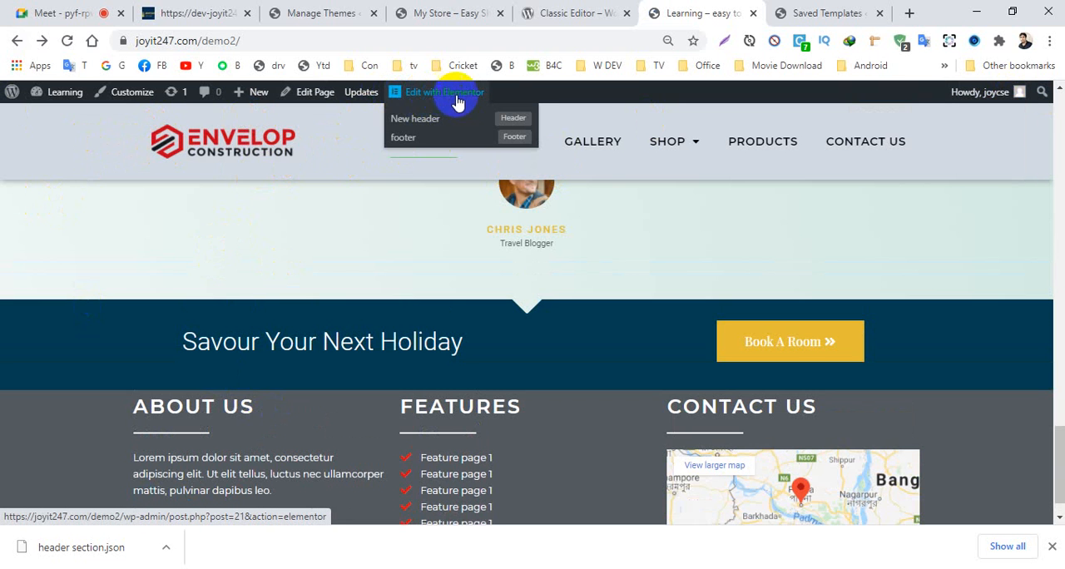
click(508, 145)
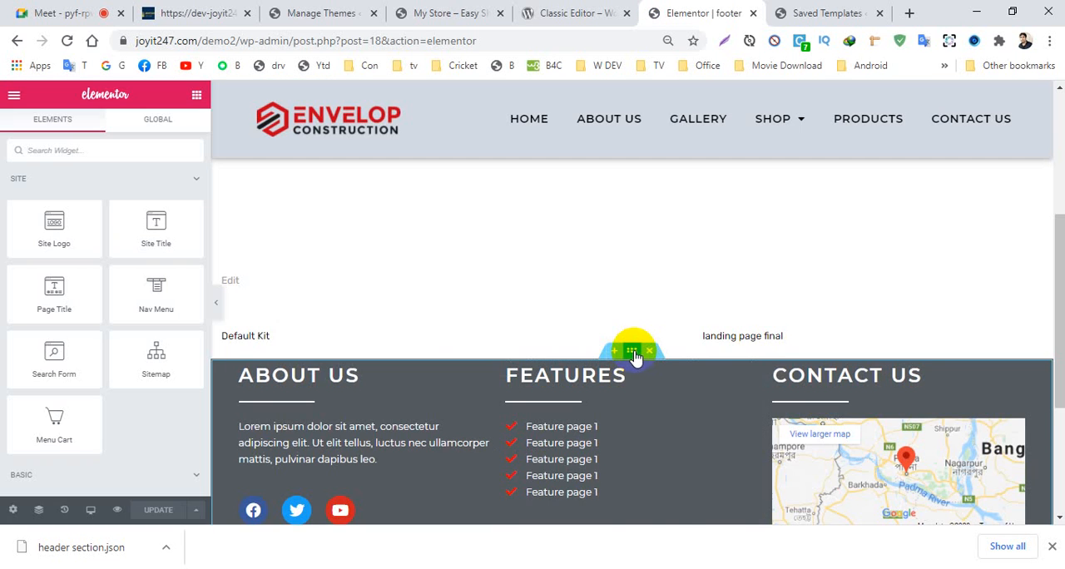
- Save the footer's About Us, Features and Contact Us section to the Elementor library as a template named "footer section"
right_click(632, 356)
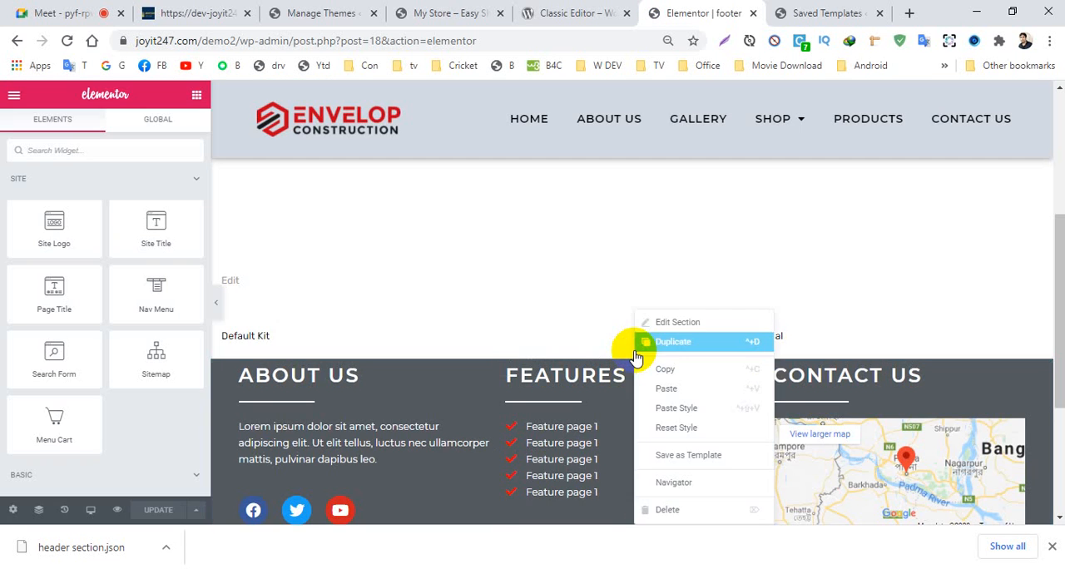
click(692, 455)
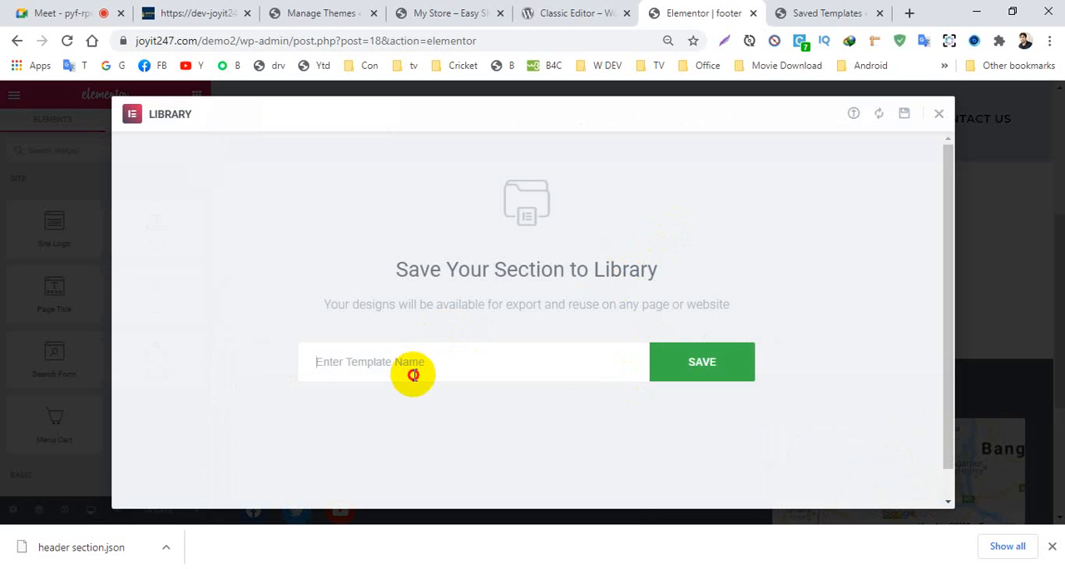
click(414, 375)
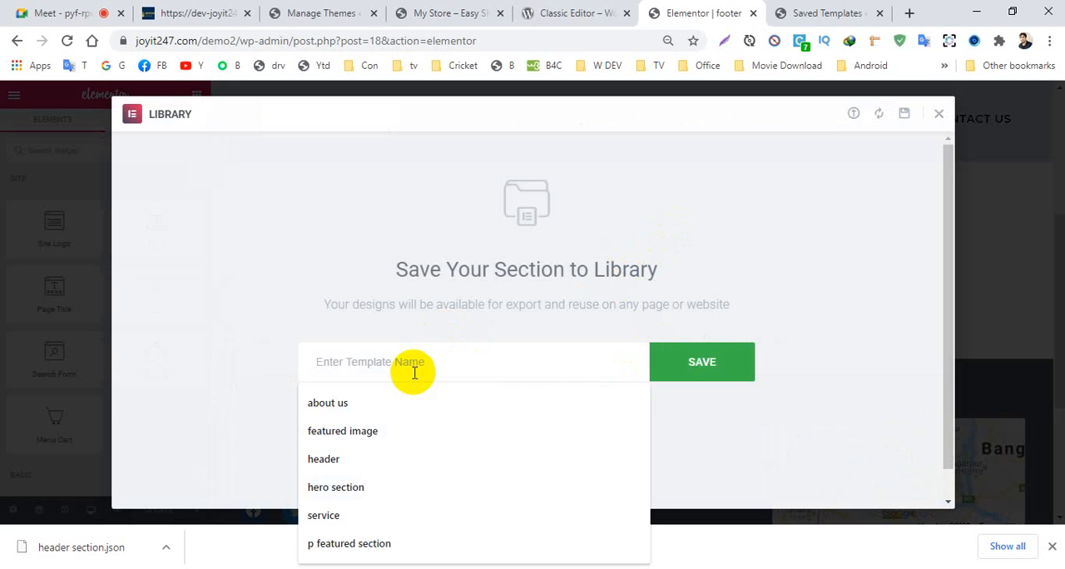
text(footer section)
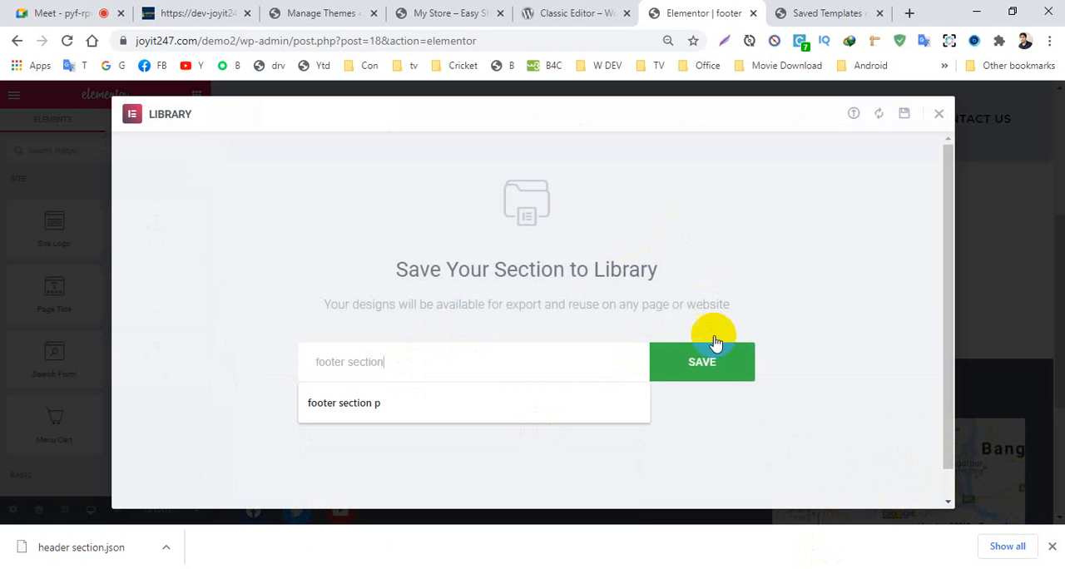
click(697, 354)
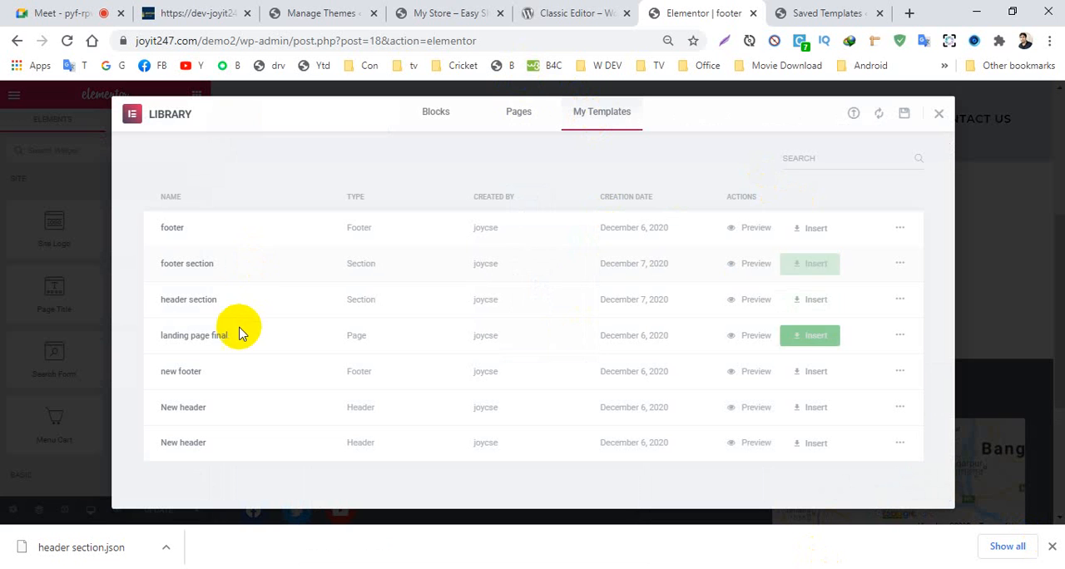
- Export the footer section template as footer section.json to the Pictures > 333 > Products folder and close the library
click(900, 265)
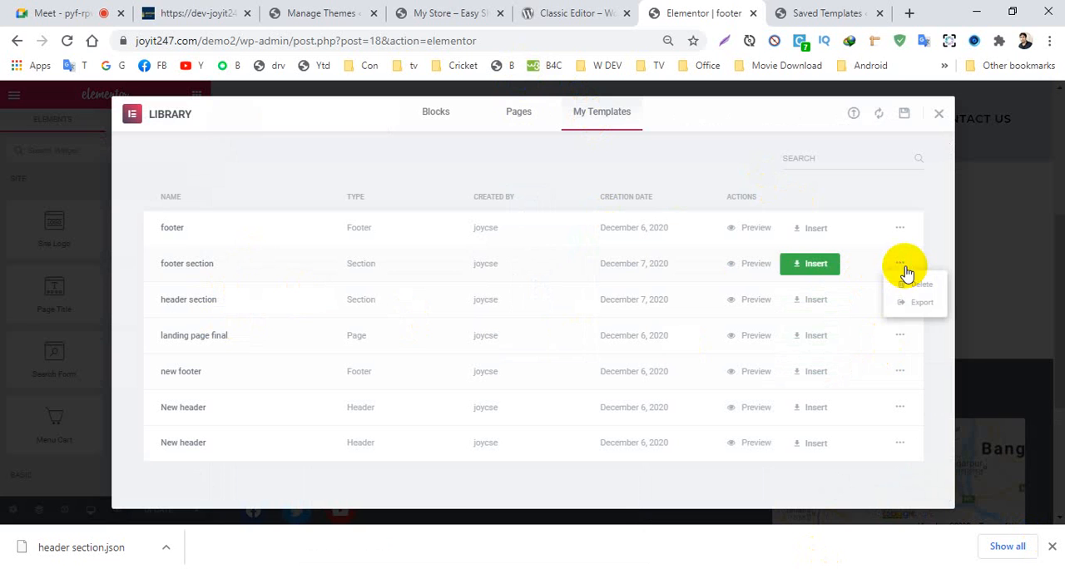
click(921, 305)
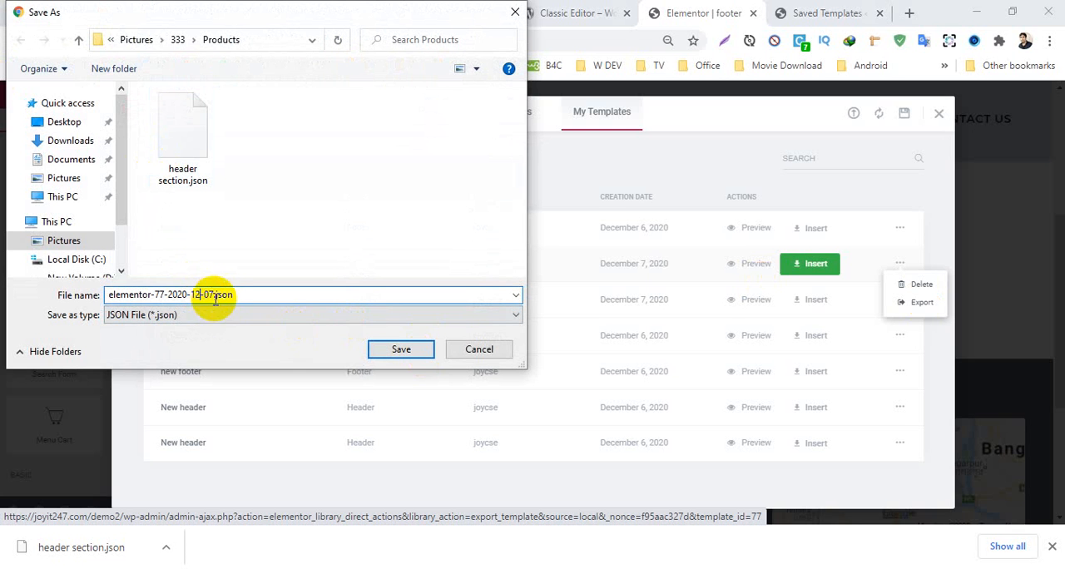
drag(211, 294, 47, 254)
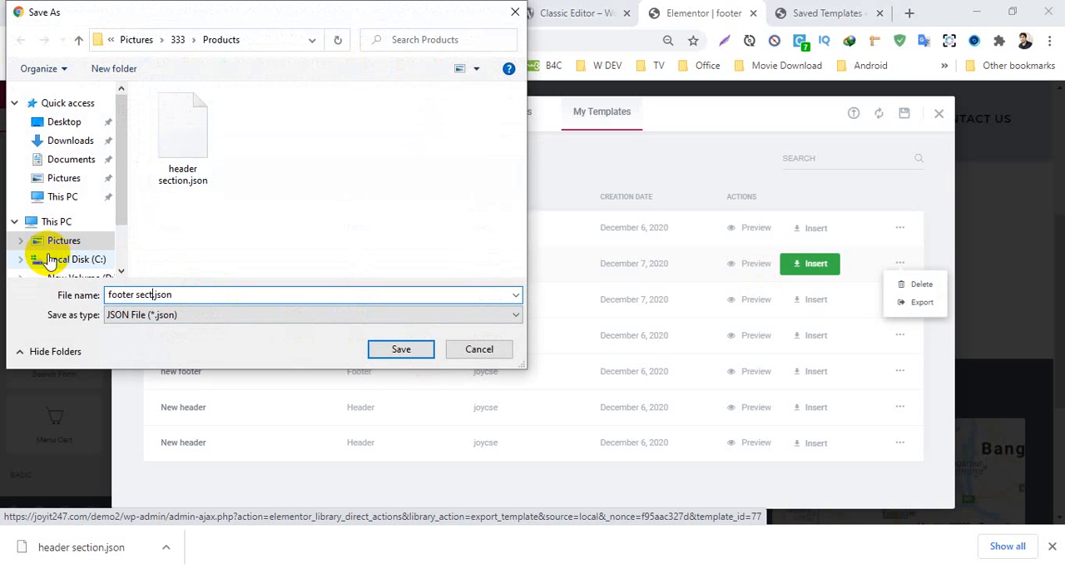
key(Return)
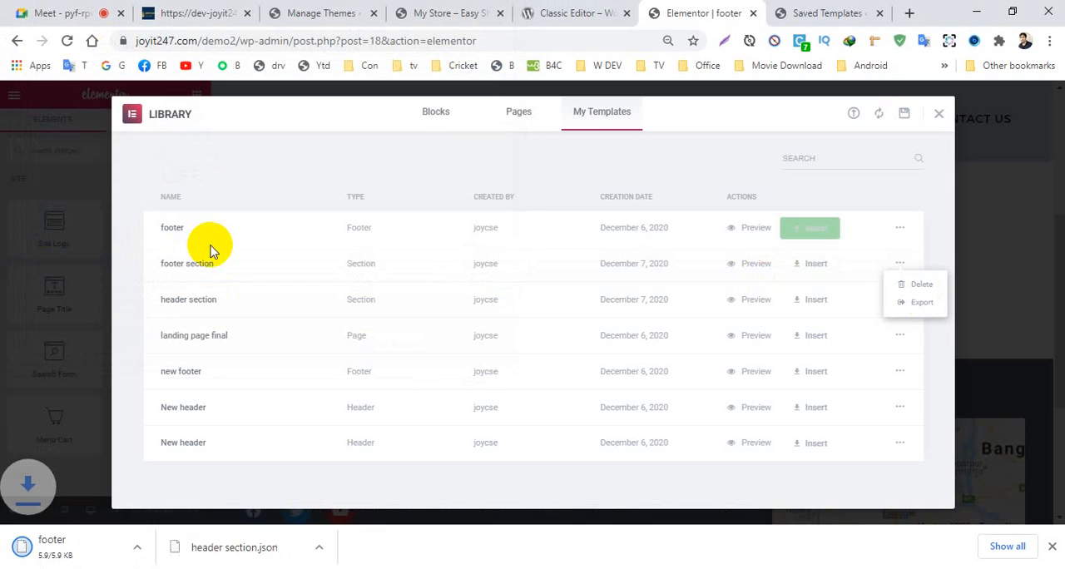
click(938, 114)
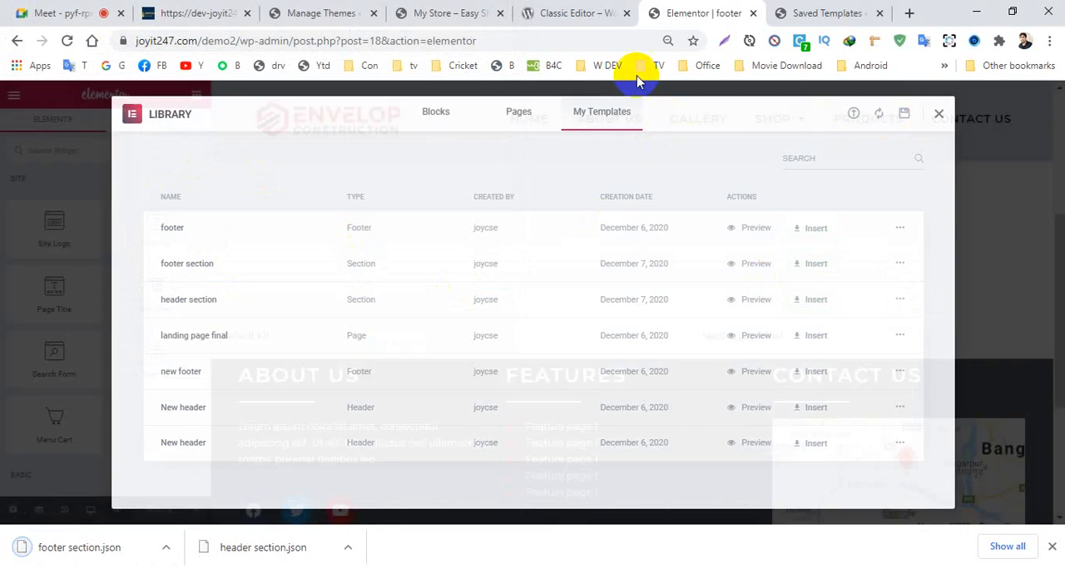
- Close the Learning footer editor, Learning saved templates, dev-joyit247 site and Classic Editor plugin pages, keeping the My Store pages open
click(752, 13)
click(582, 13)
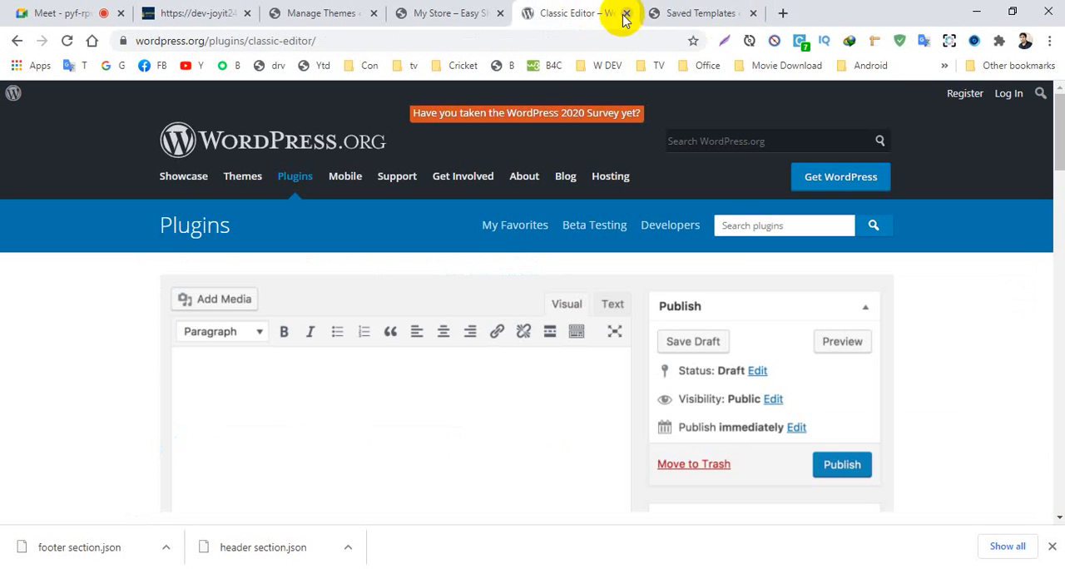
click(454, 13)
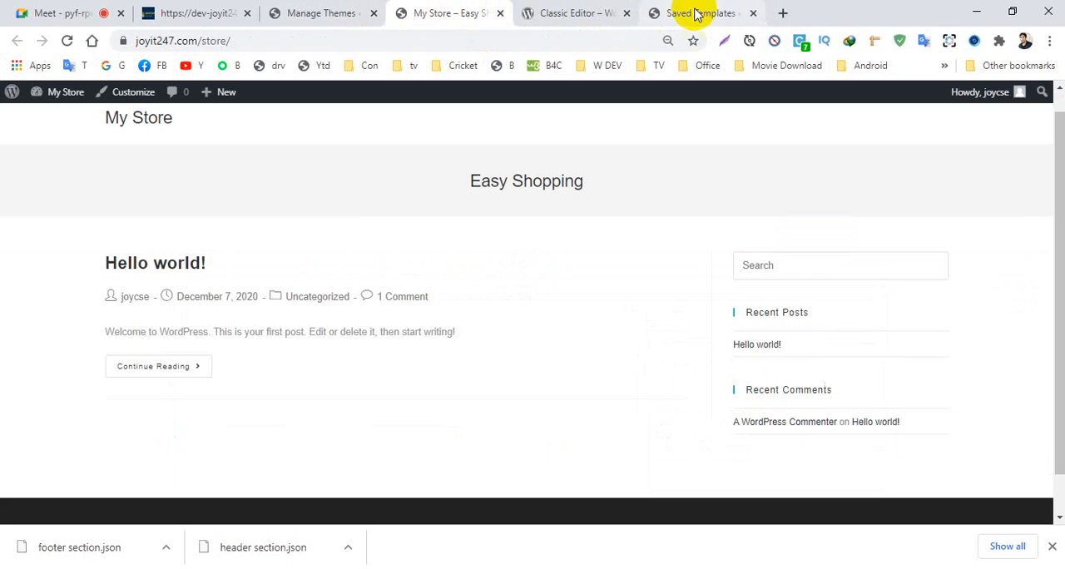
click(739, 16)
click(756, 13)
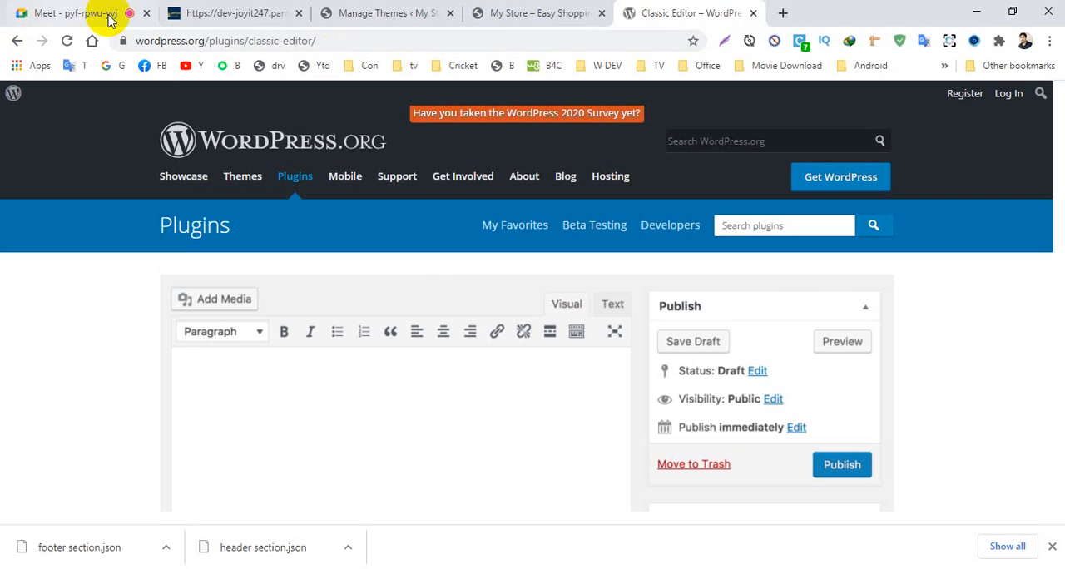
click(528, 13)
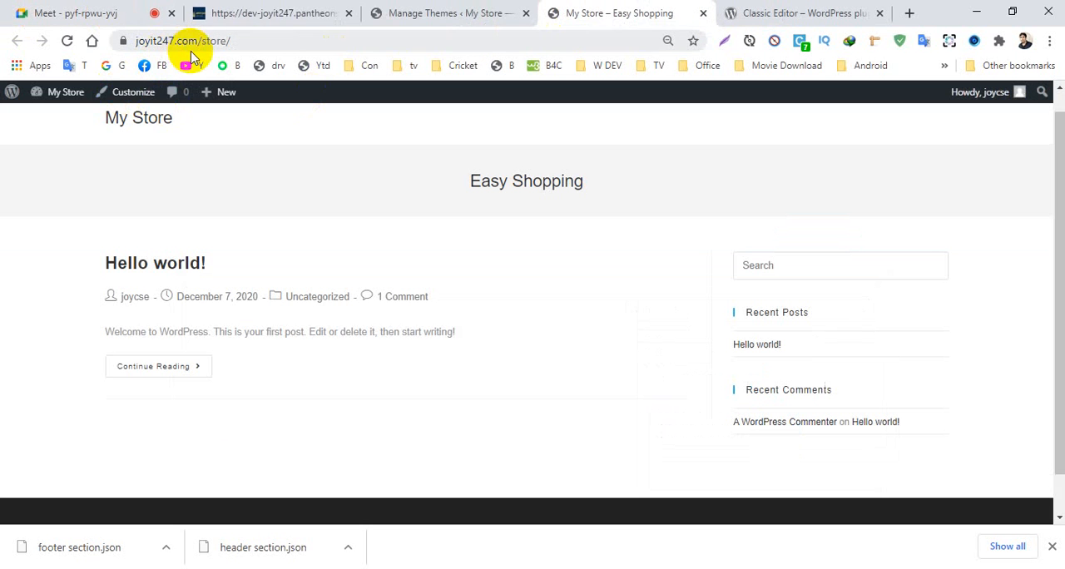
click(229, 14)
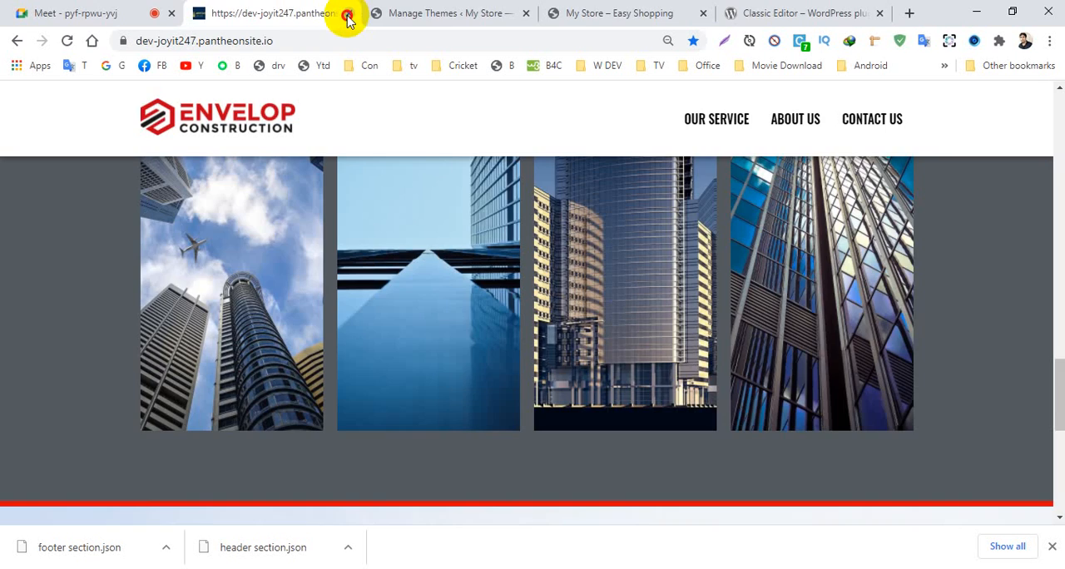
click(347, 14)
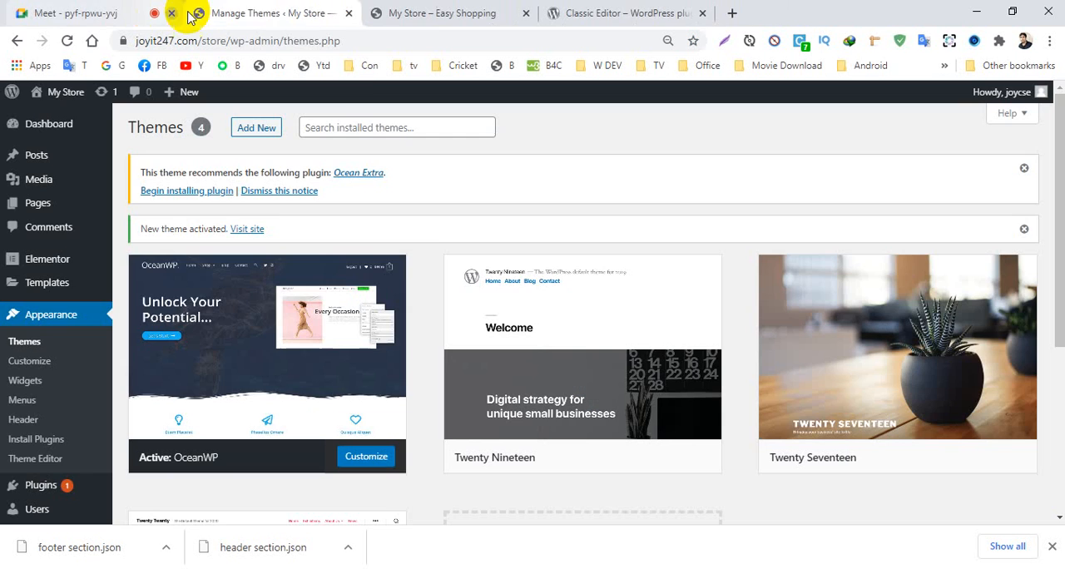
click(431, 10)
click(592, 13)
click(702, 13)
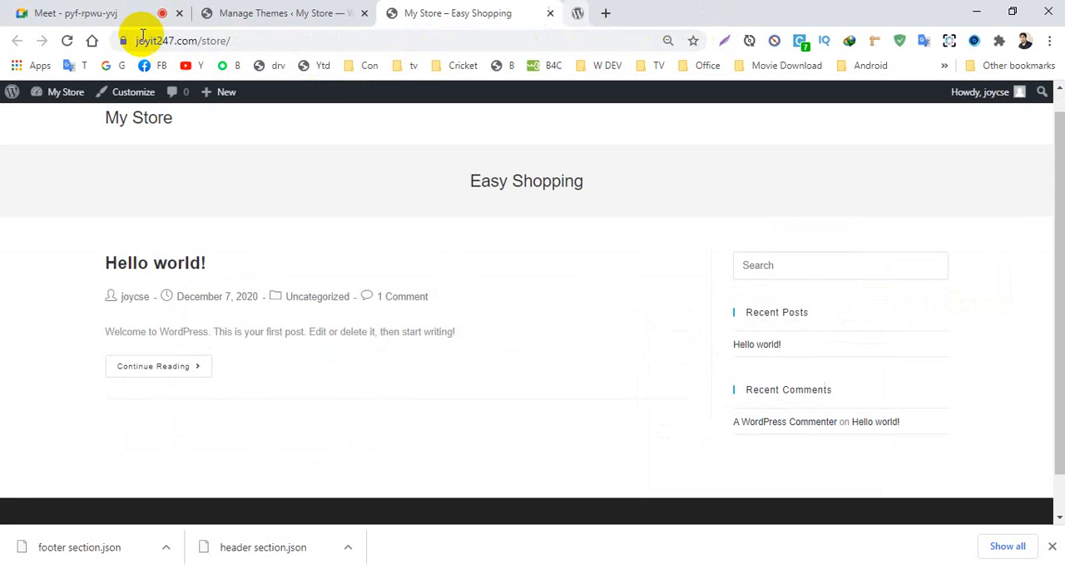
- Open the Saved Templates list in the My Store dashboard
click(242, 15)
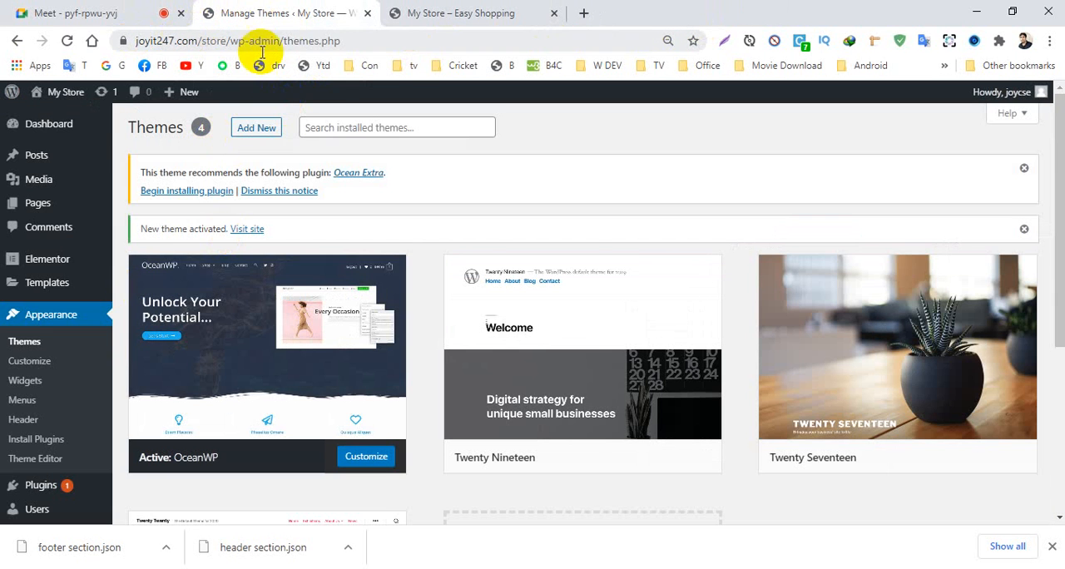
click(516, 14)
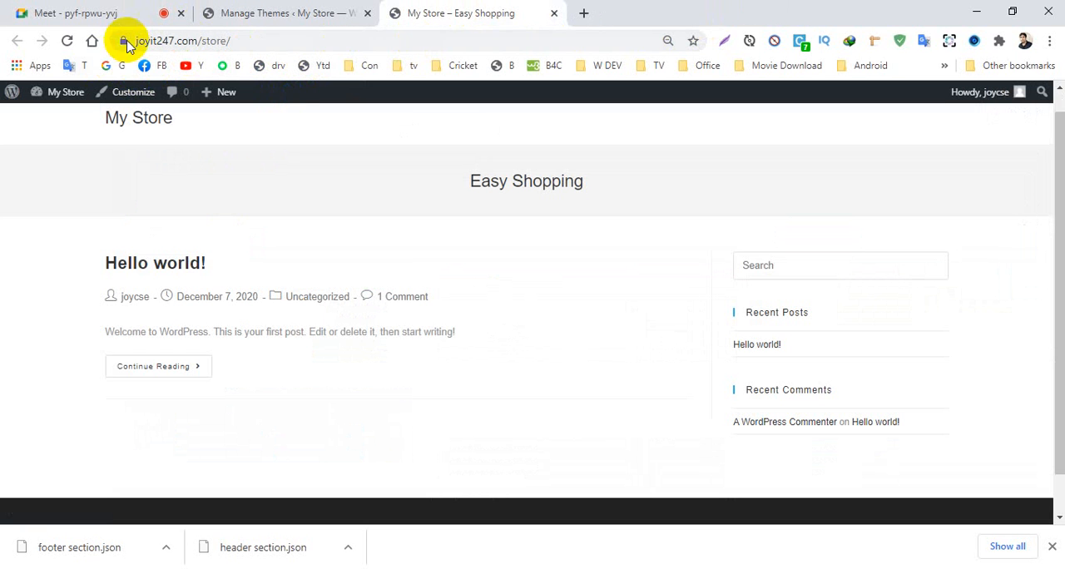
click(258, 18)
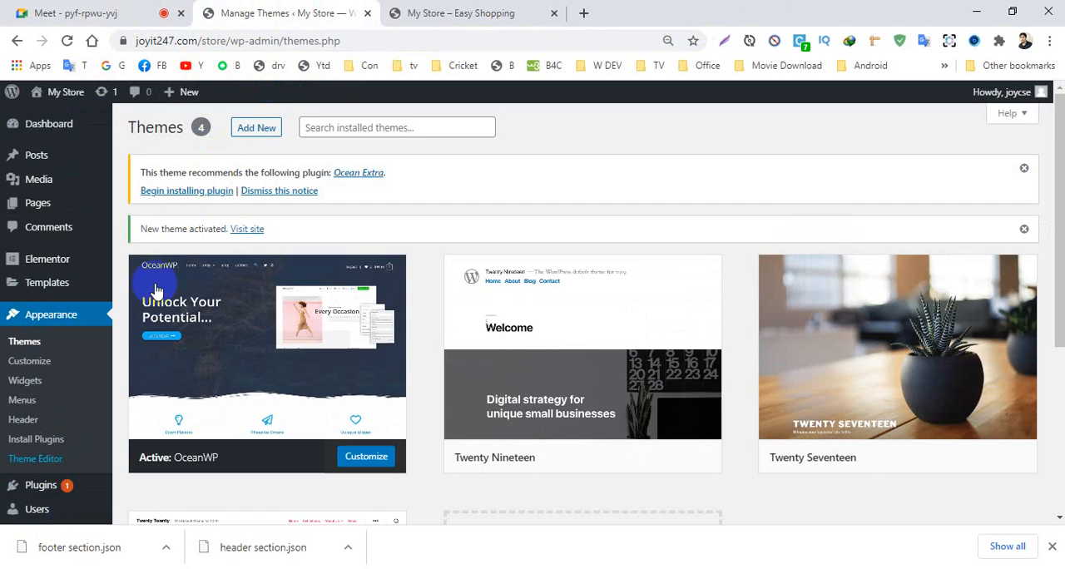
scroll(52, 427, down, 3)
scroll(53, 430, up, 3)
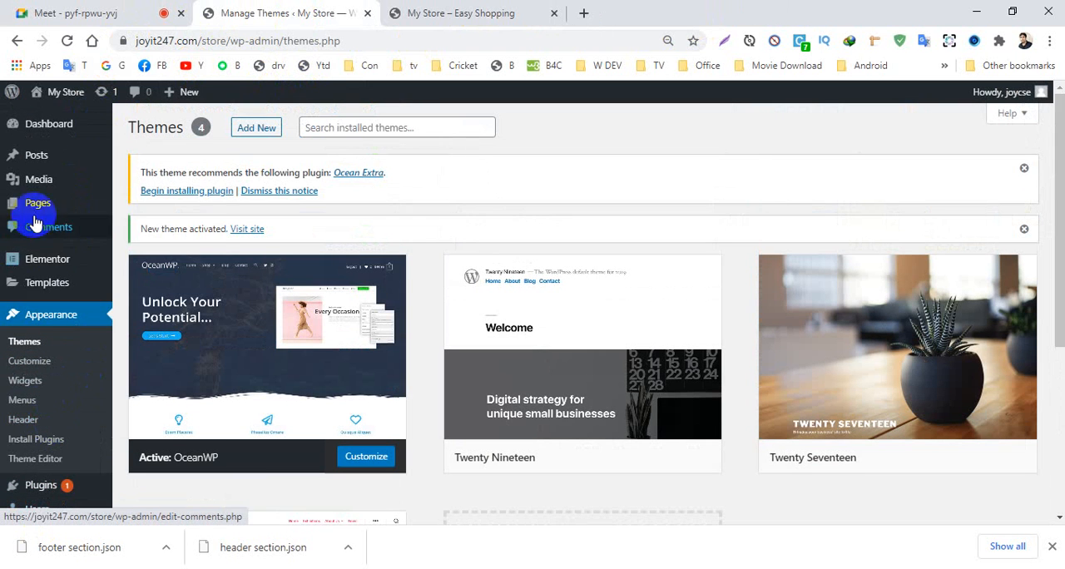
mouse_move(34, 293)
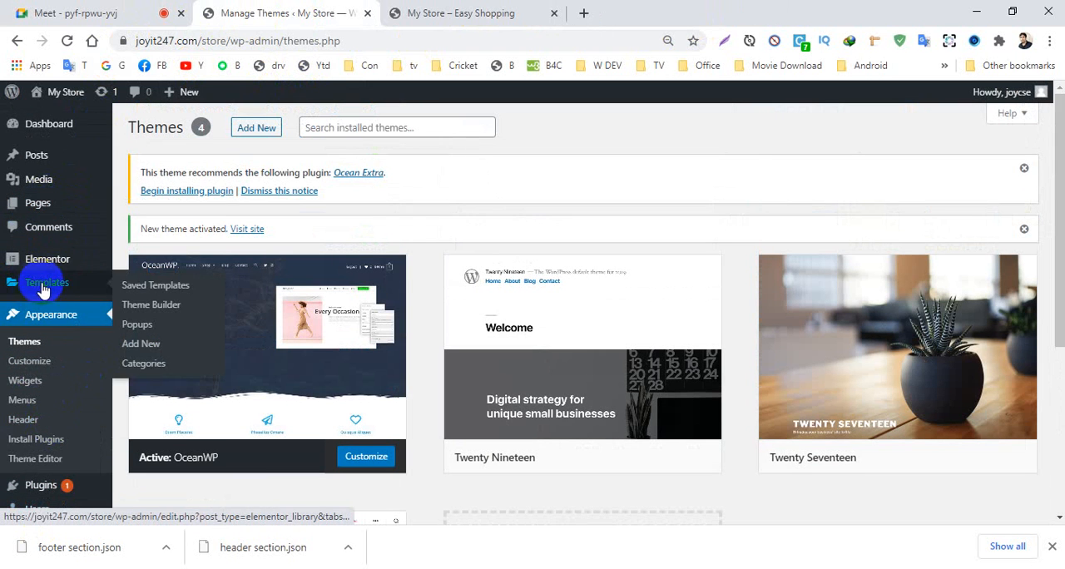
click(138, 293)
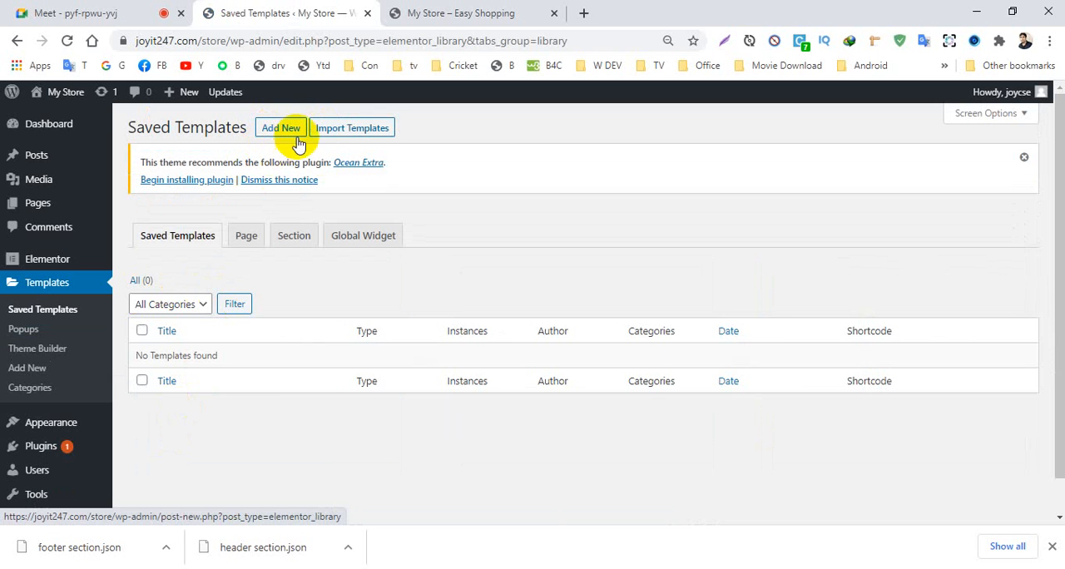
- Import header section.json from the Pictures > 333 > Products folder into My Store's Elementor templates
click(353, 135)
click(489, 239)
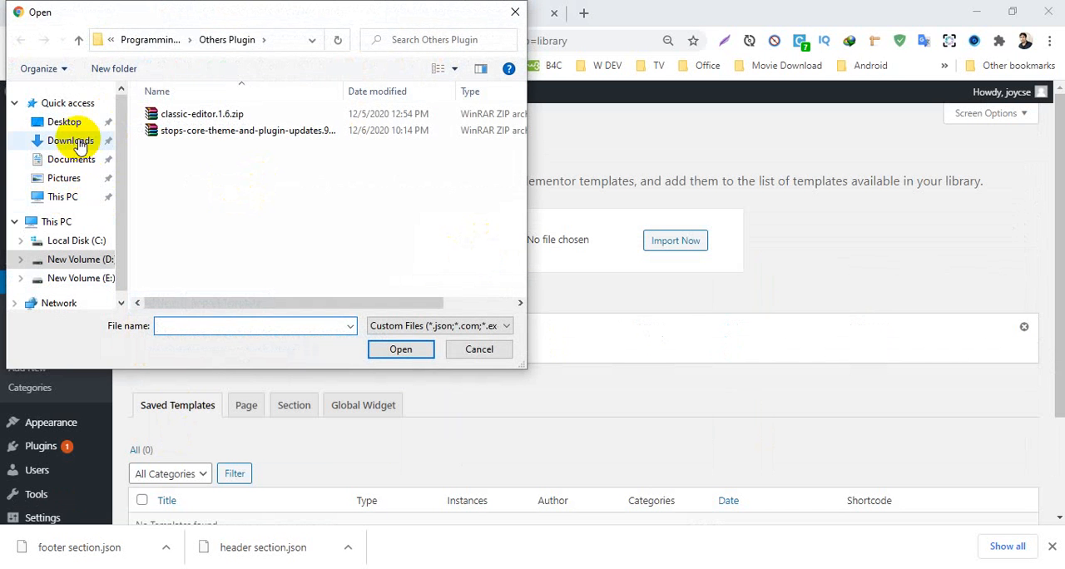
click(64, 178)
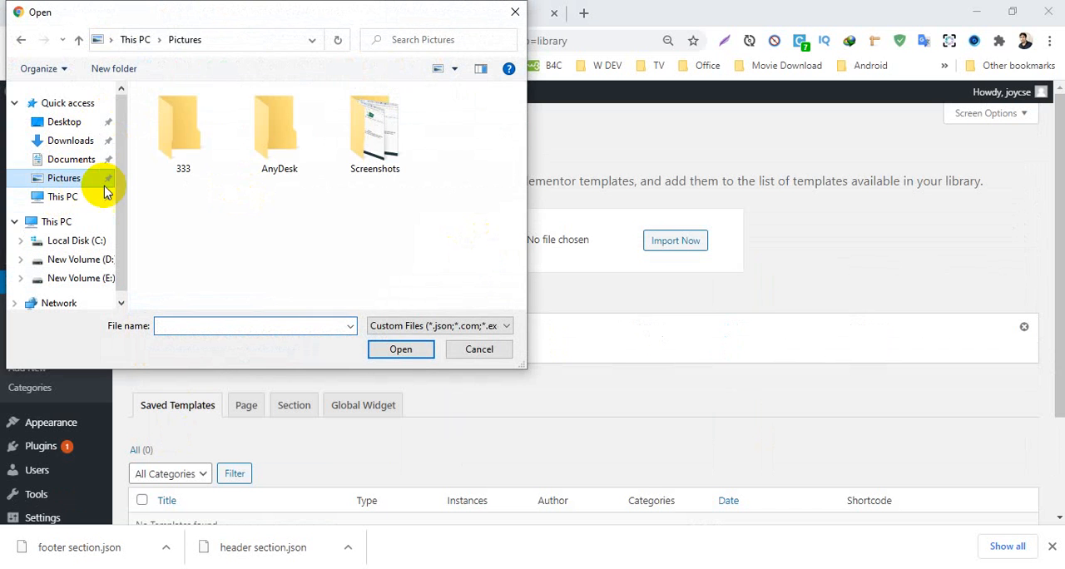
double_click(185, 154)
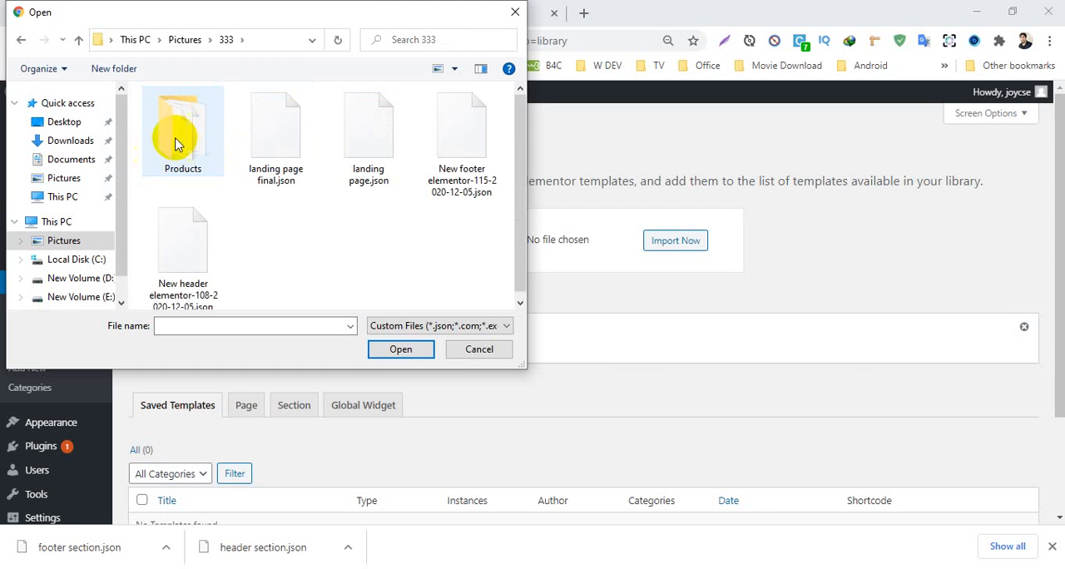
double_click(176, 142)
click(291, 129)
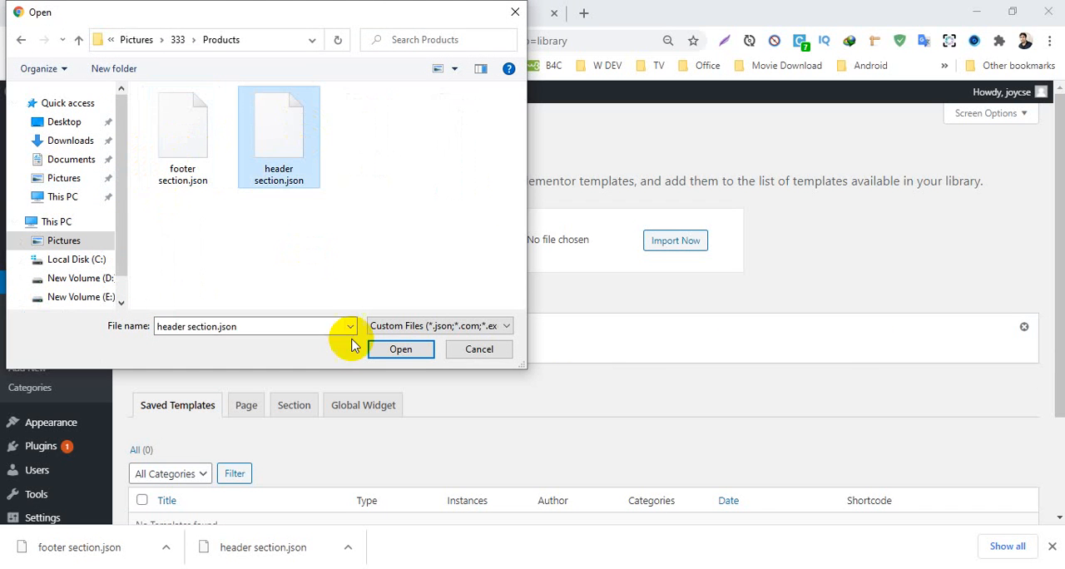
click(400, 348)
click(670, 252)
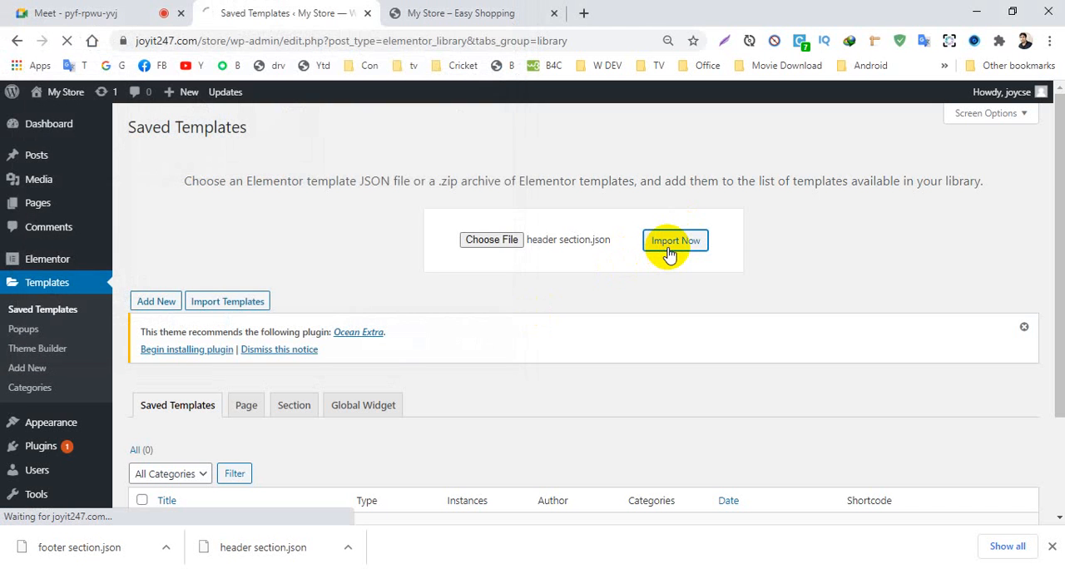
scroll(530, 308, down, 2)
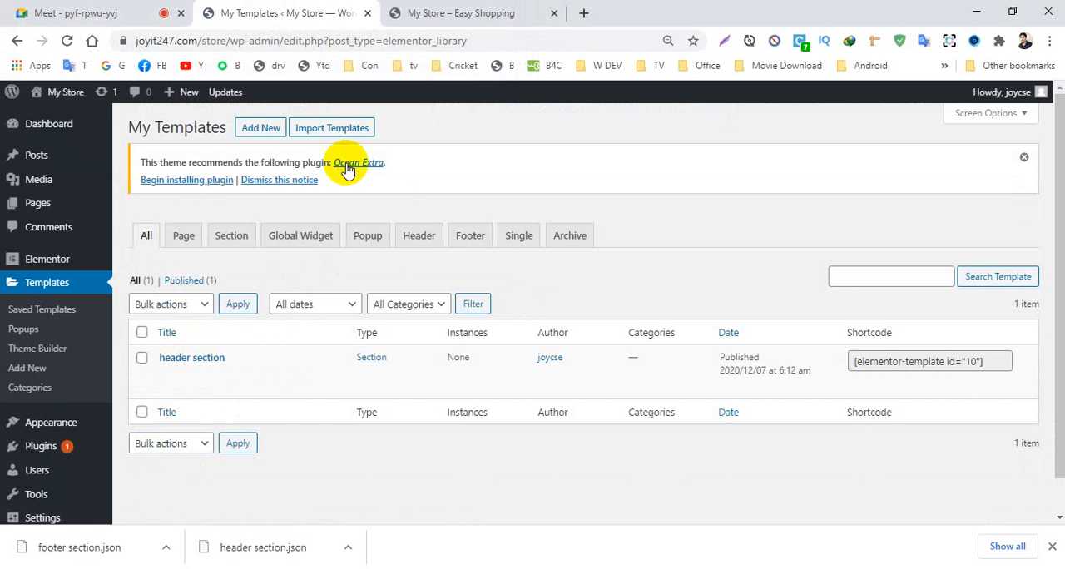
- Import footer section.json from the Pictures > 333 > Products folder into My Store's Elementor templates
click(332, 131)
click(505, 239)
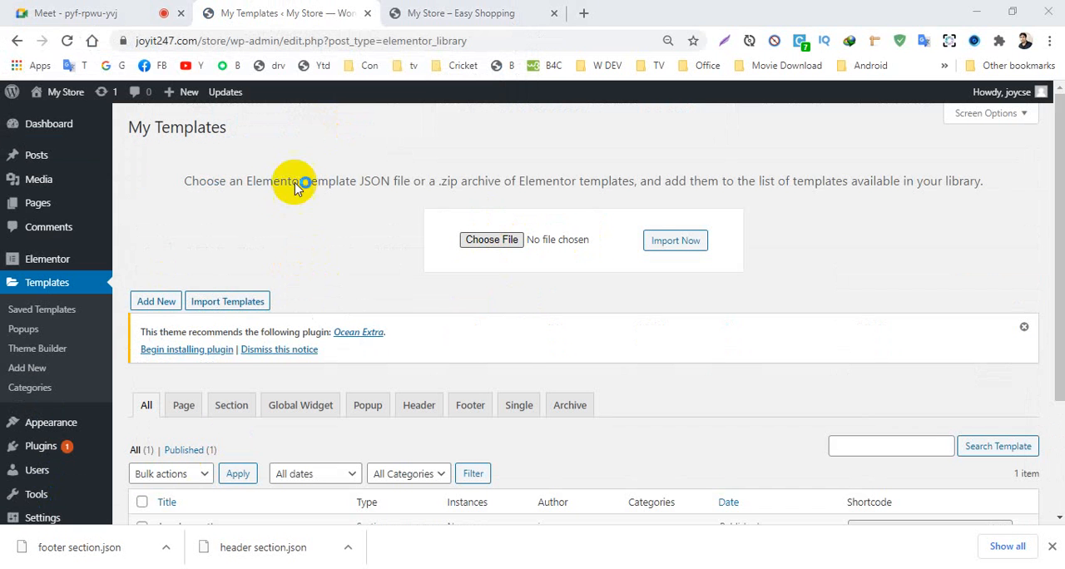
click(184, 154)
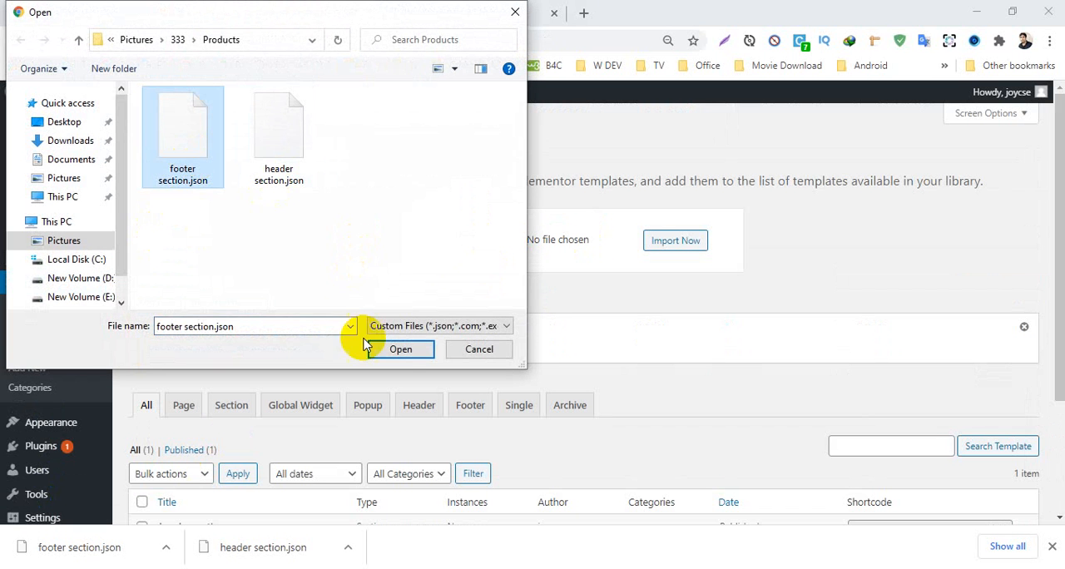
click(395, 347)
click(676, 243)
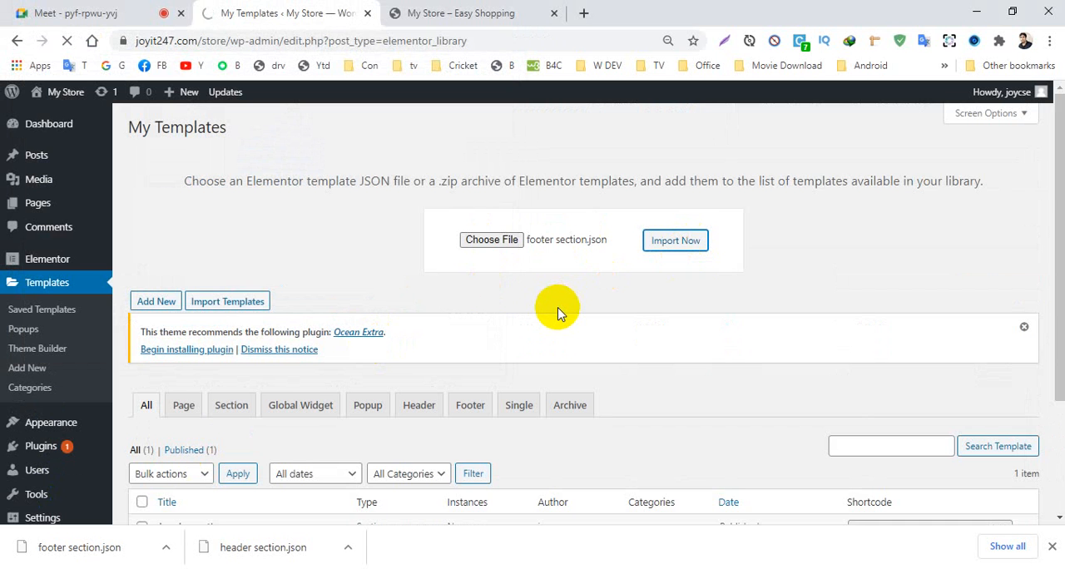
scroll(558, 314, down, 3)
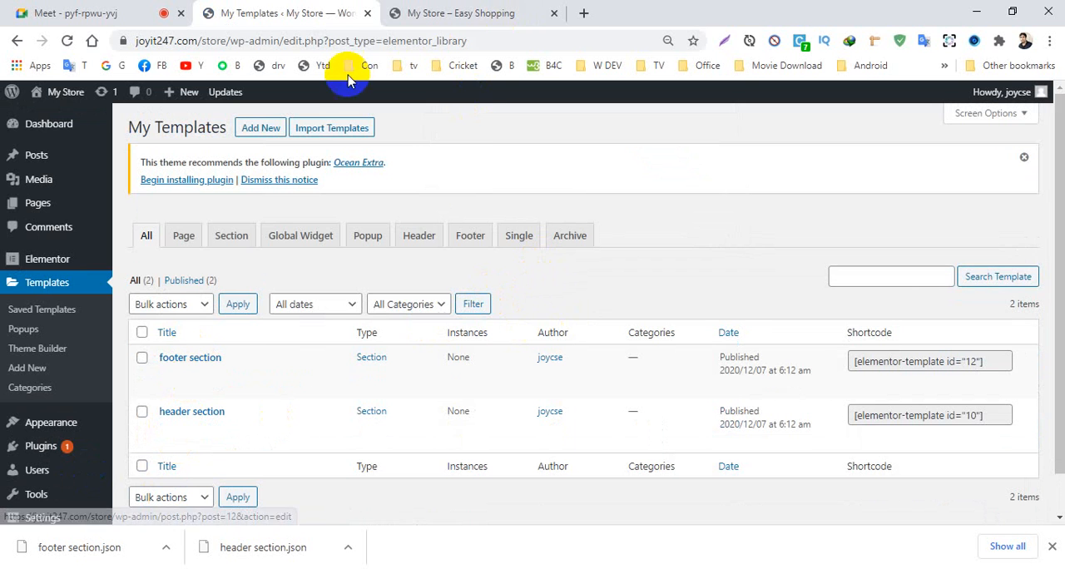
- Check the header area of the My Store home page and return to the templates list
click(460, 12)
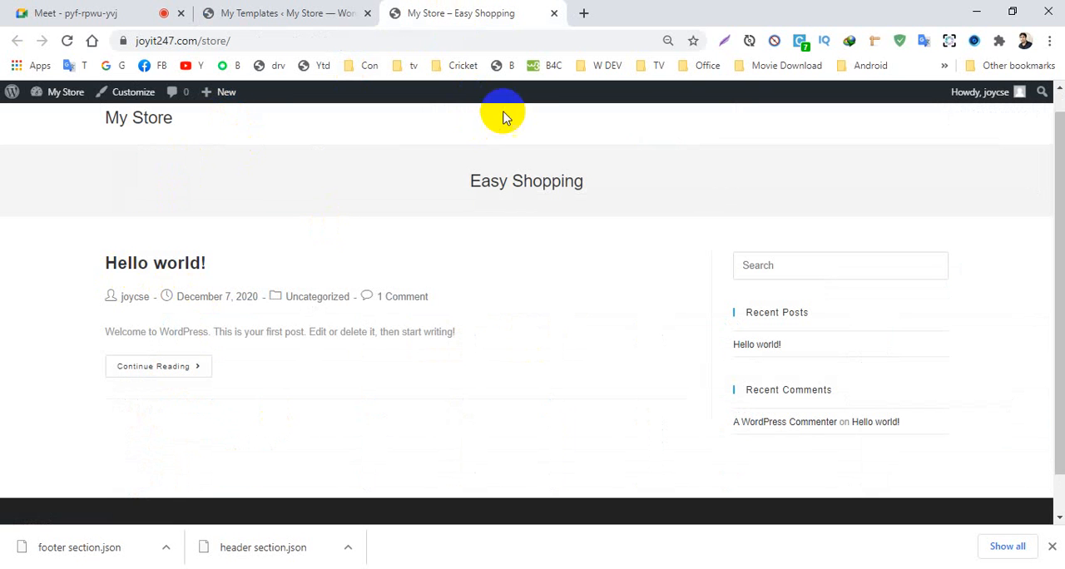
scroll(1050, 161, up, 1)
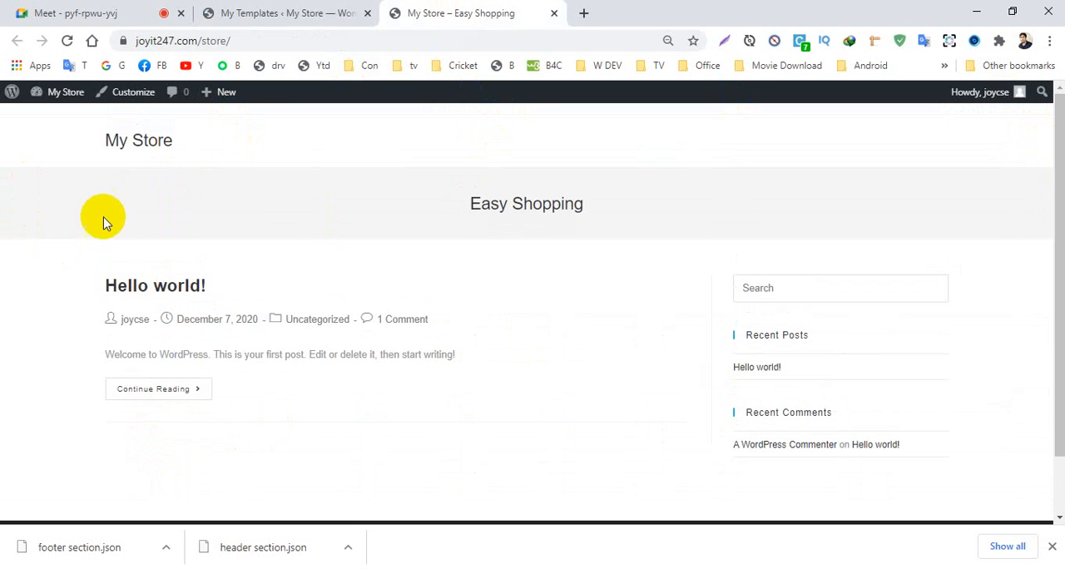
click(255, 12)
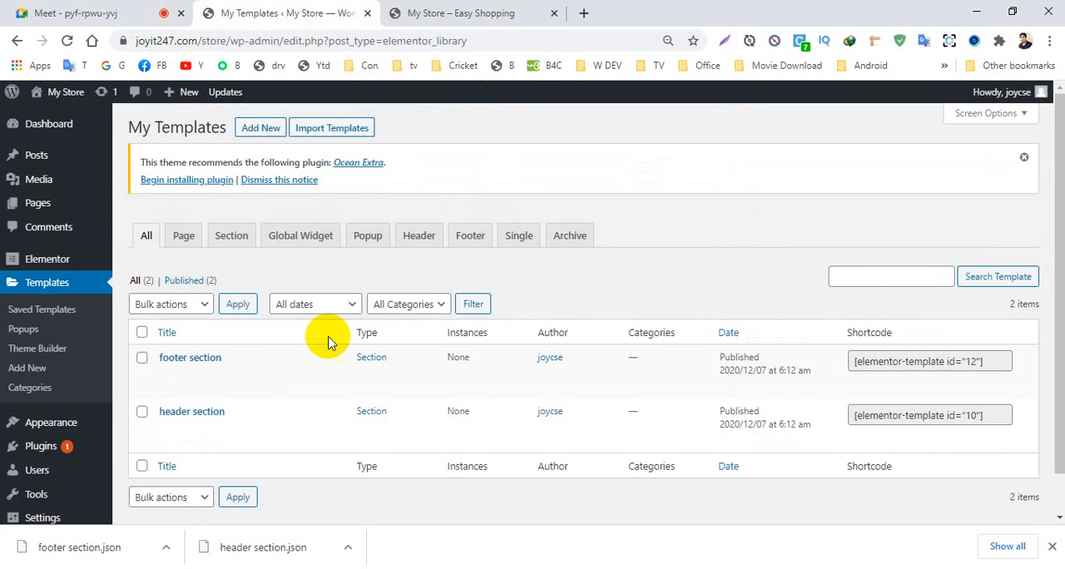
- Create a new Elementor template of type Header, leaving its name empty
click(263, 129)
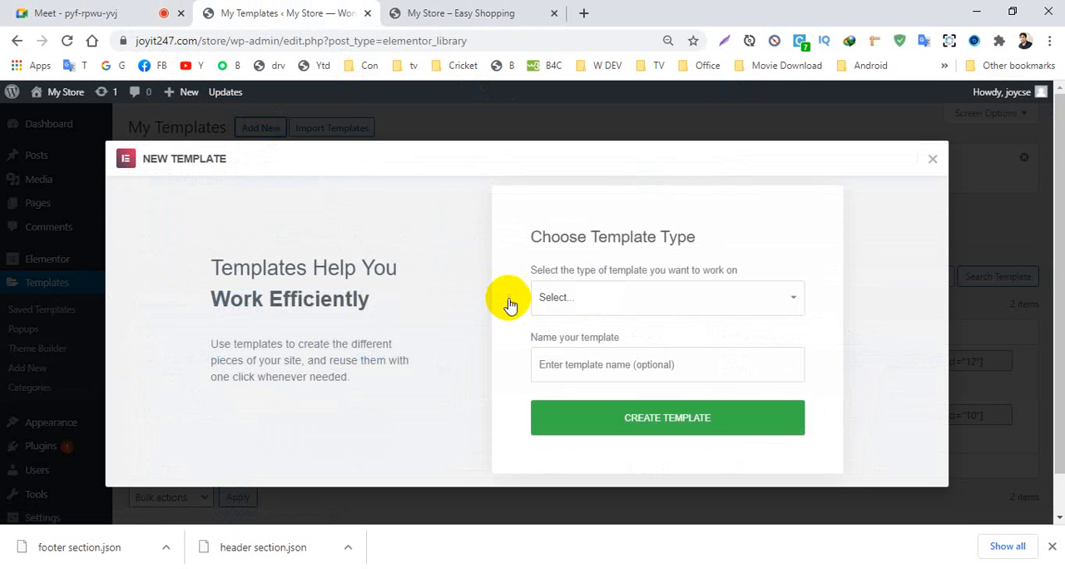
click(577, 299)
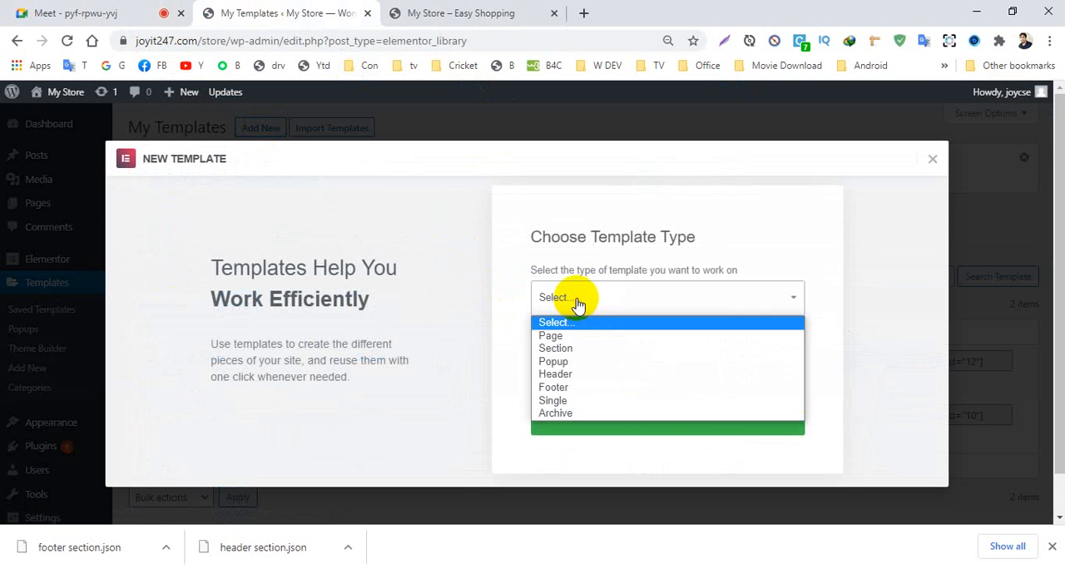
click(552, 374)
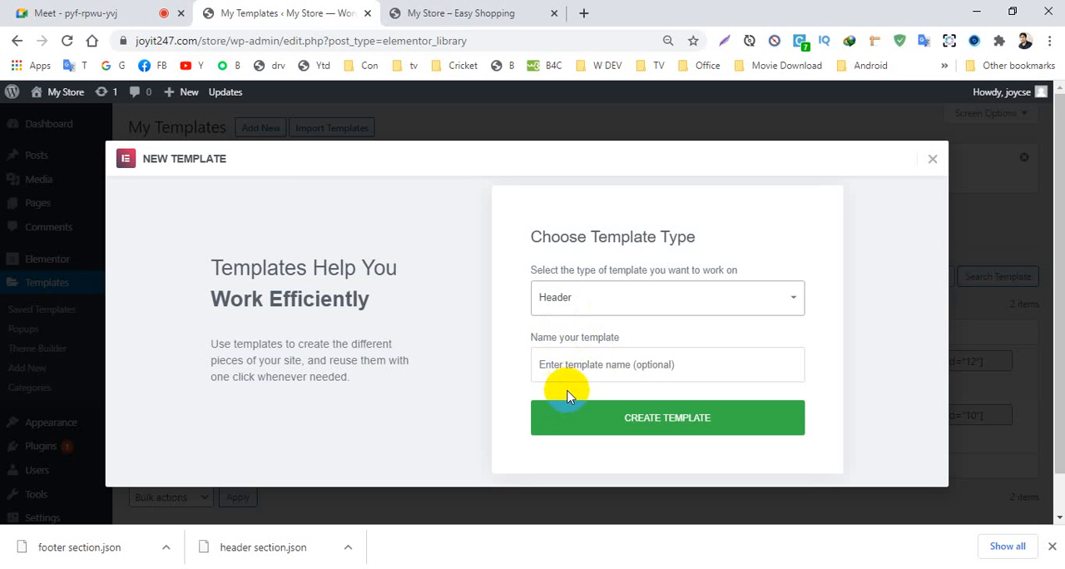
click(574, 306)
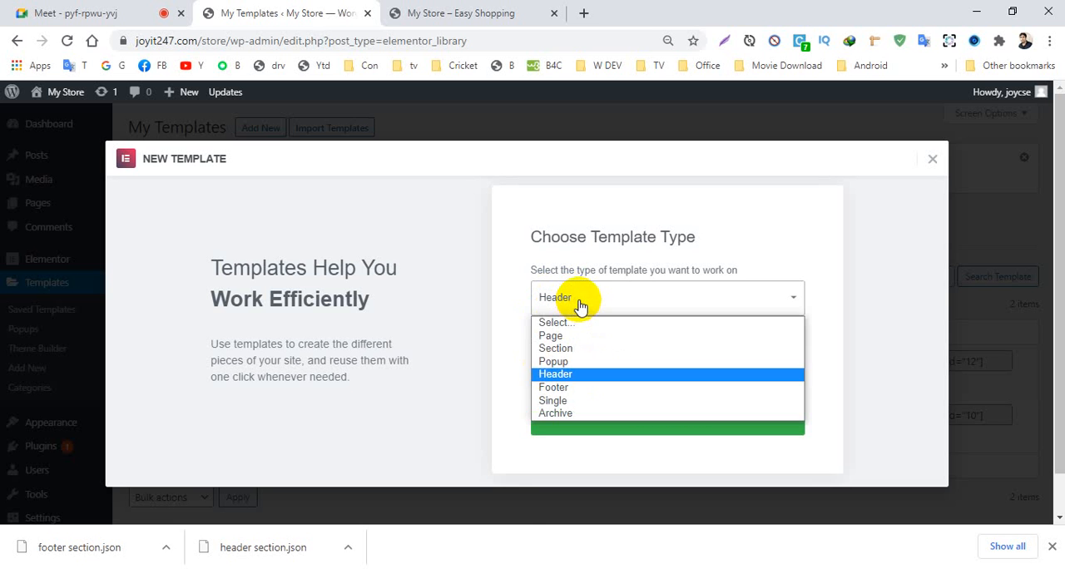
click(544, 374)
click(572, 371)
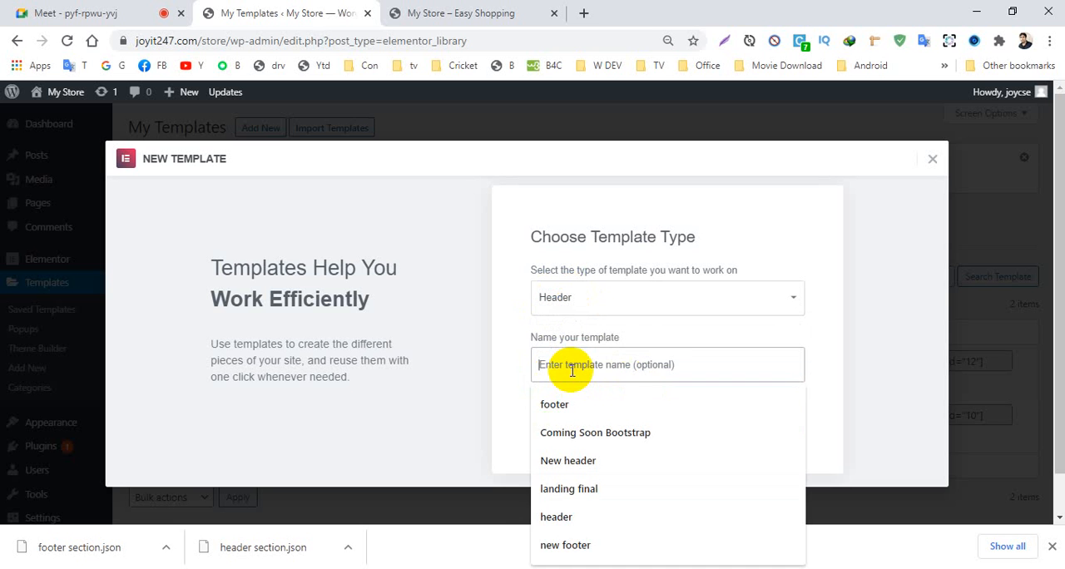
click(479, 392)
click(549, 361)
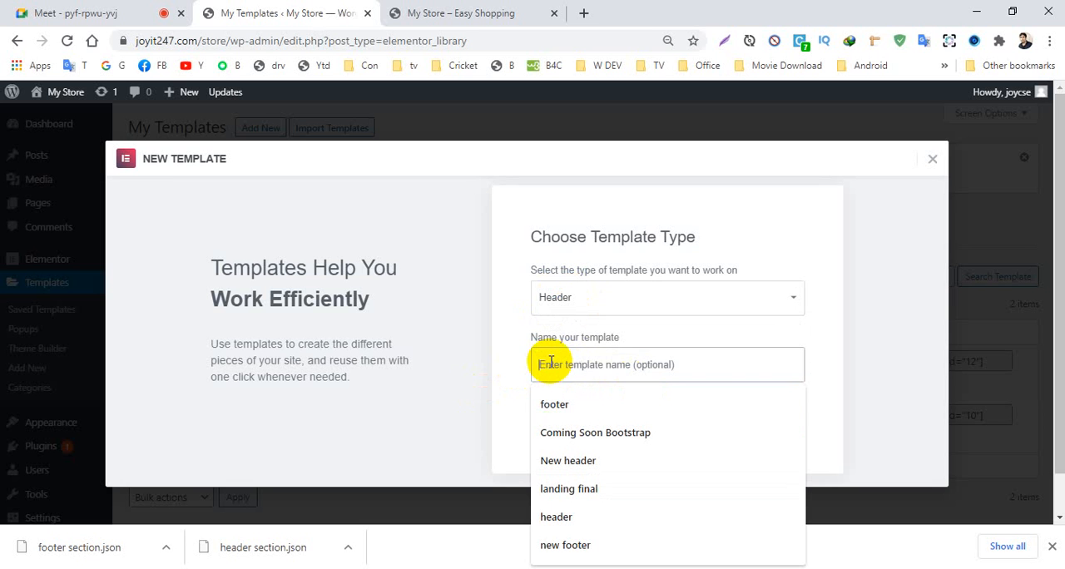
click(516, 361)
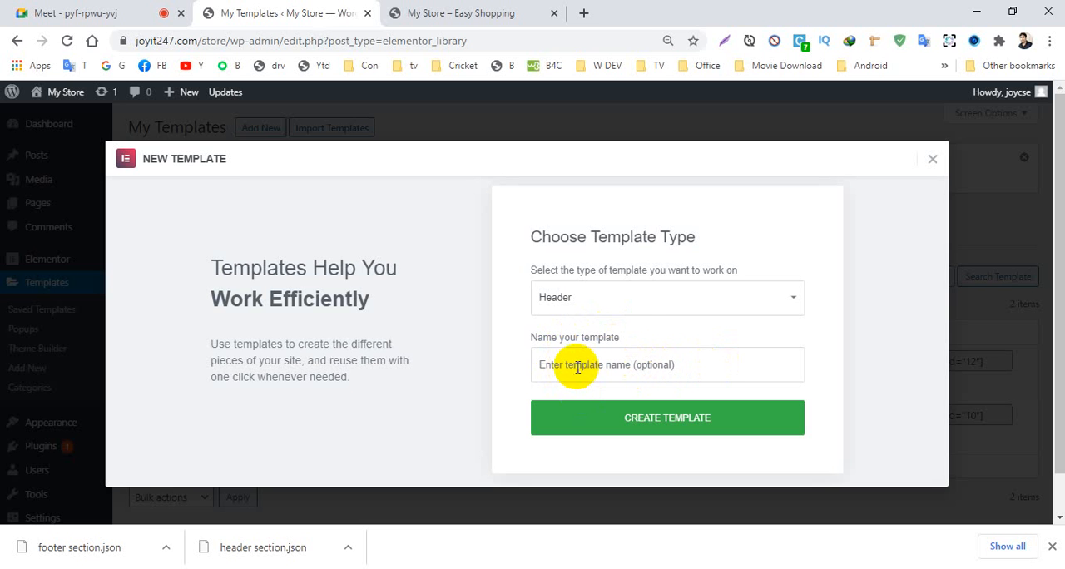
click(651, 428)
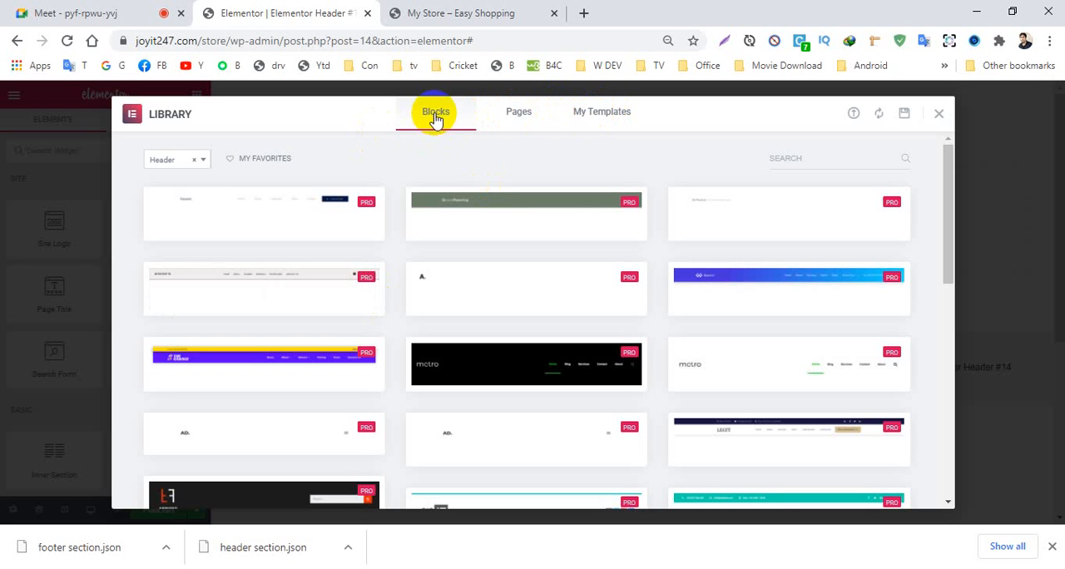
- Browse the library's header blocks and pages, and insert the saved header section template into the new header
scroll(383, 337, down, 3)
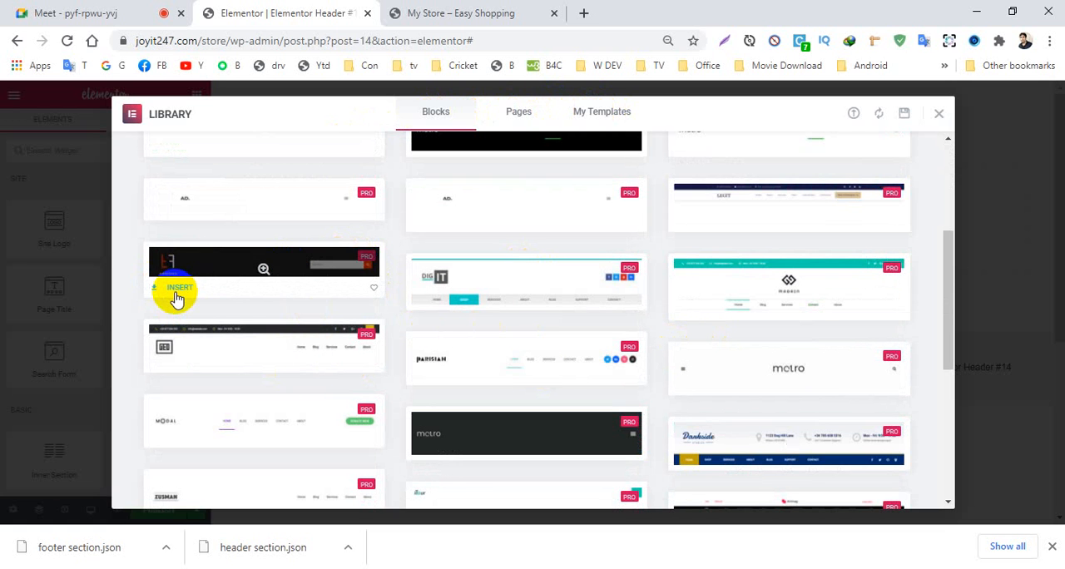
scroll(368, 266, up, 3)
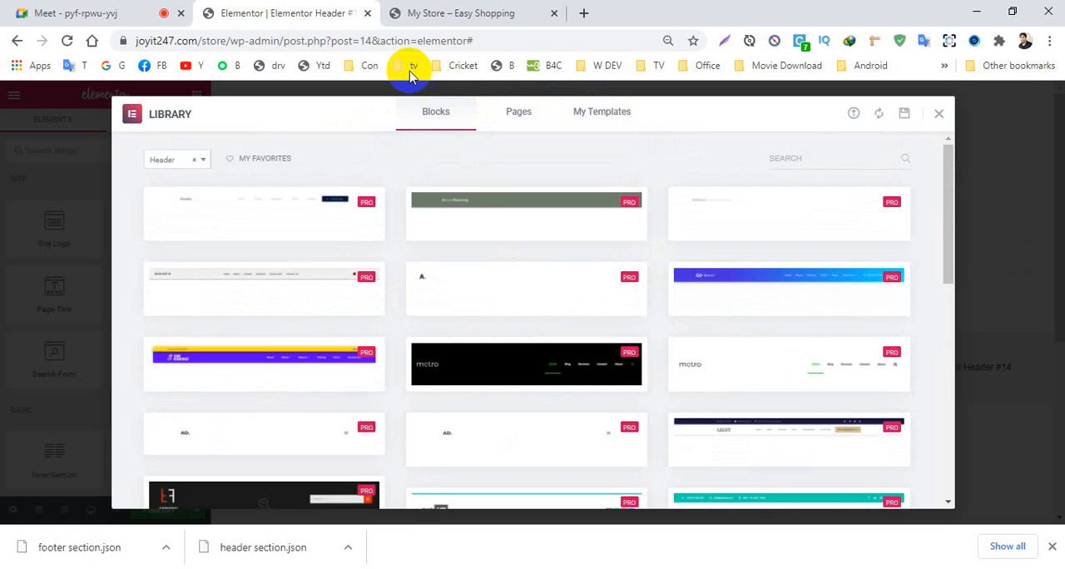
scroll(459, 387, down, 6)
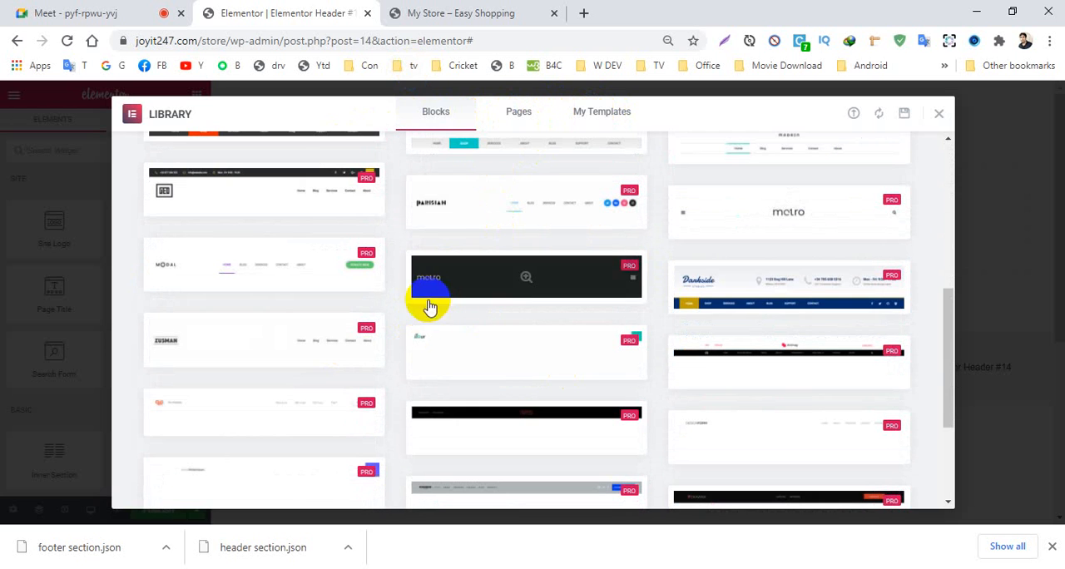
click(518, 114)
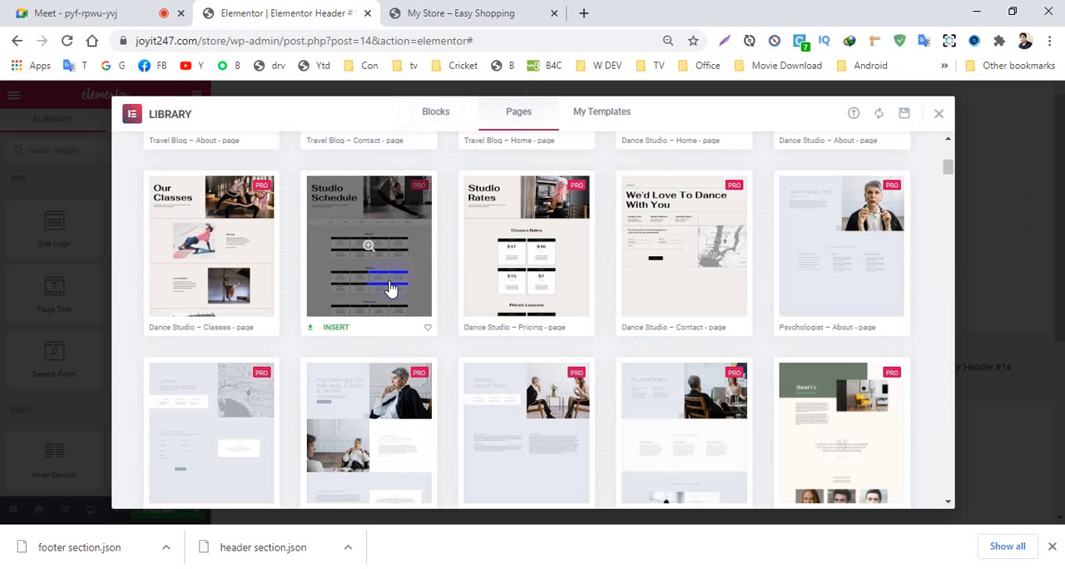
click(610, 116)
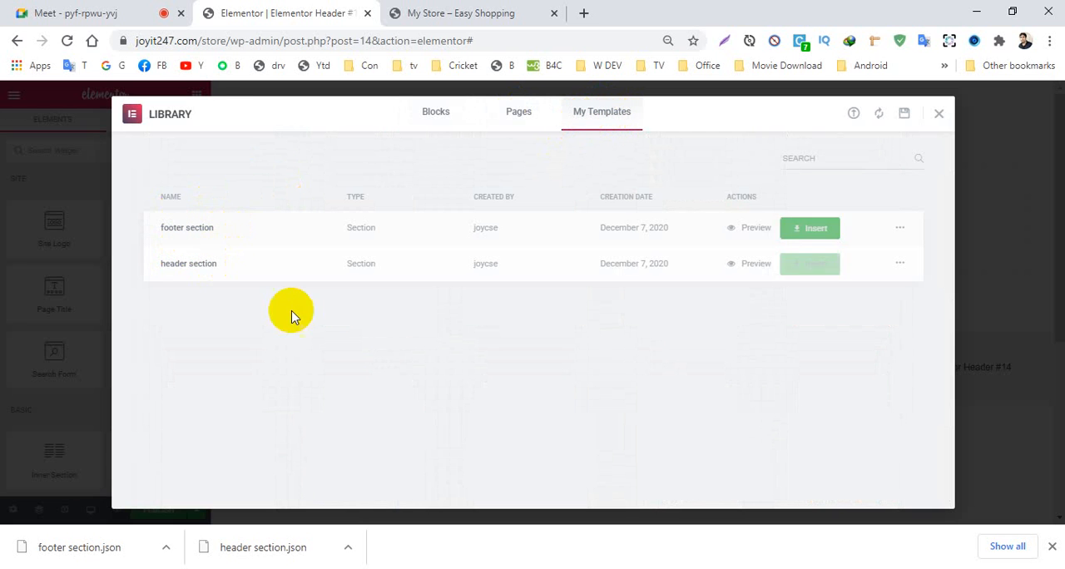
click(803, 266)
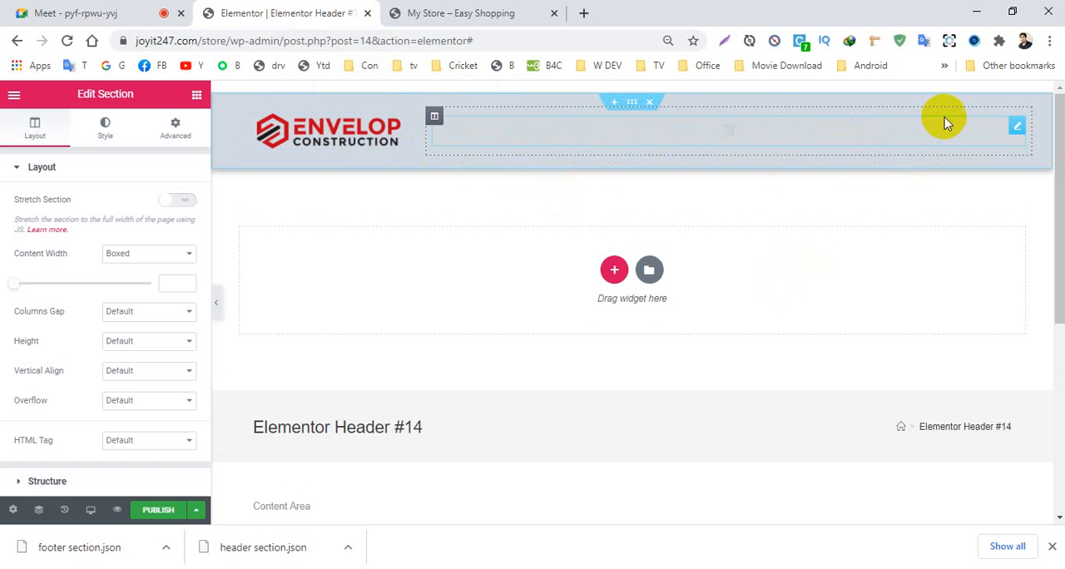
- Publish the header template with an Include display condition for the Entire Site
click(156, 511)
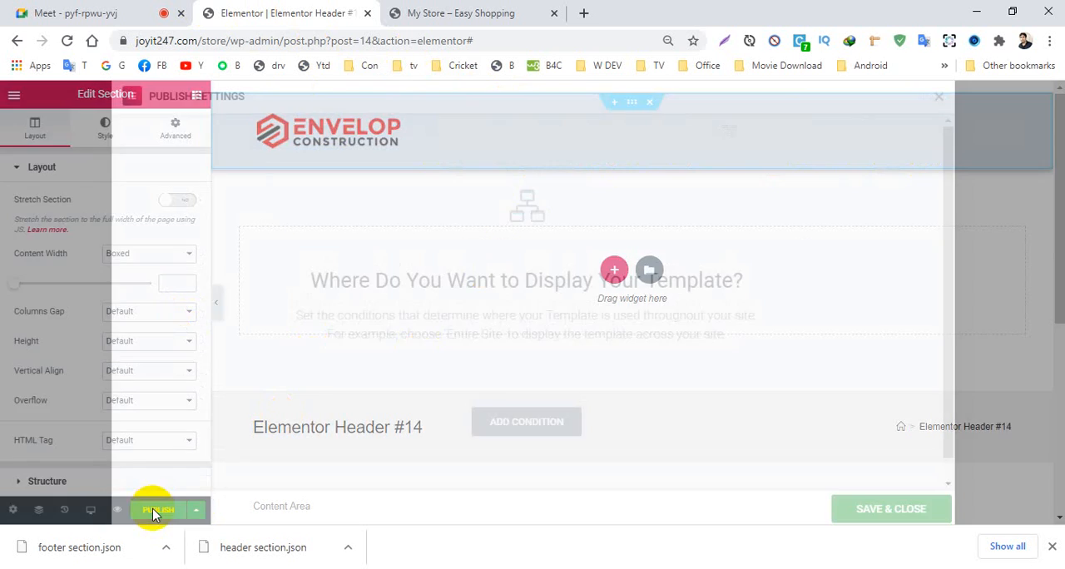
click(519, 432)
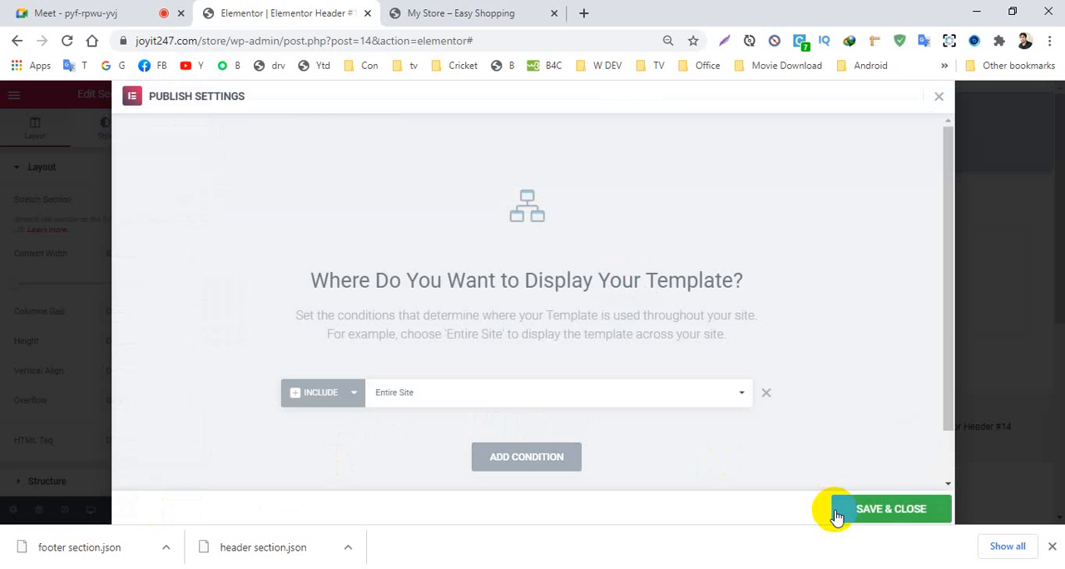
click(882, 515)
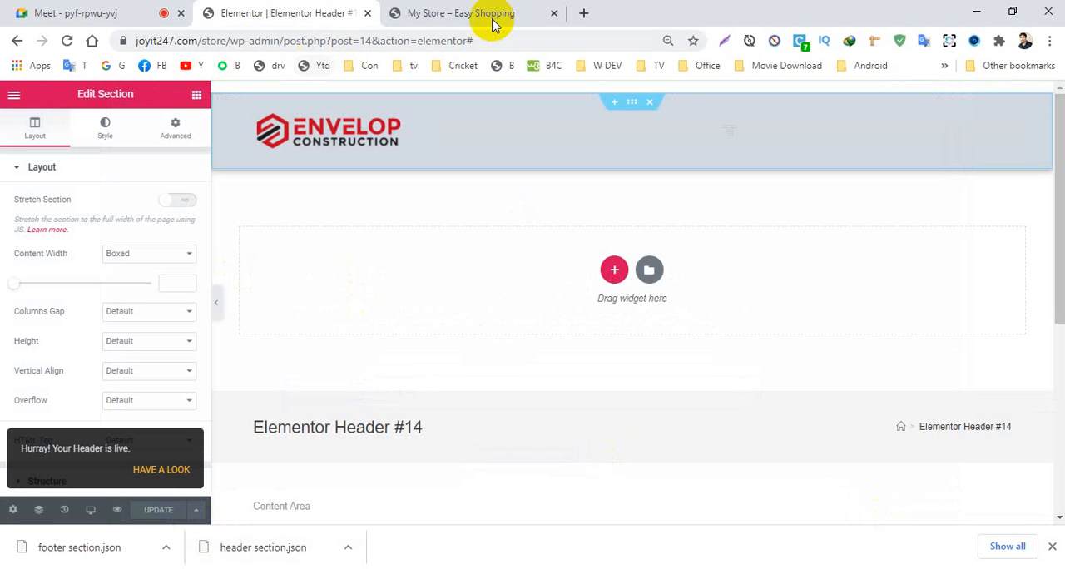
- Close the header editor and open the Saved Templates list from the My Store dashboard
click(367, 15)
mouse_move(62, 93)
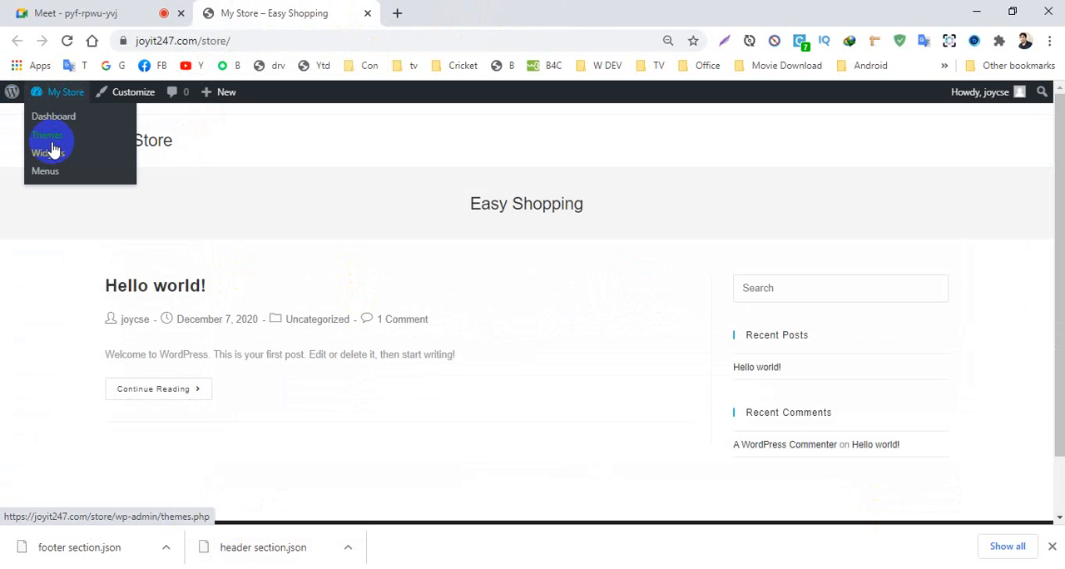
click(58, 121)
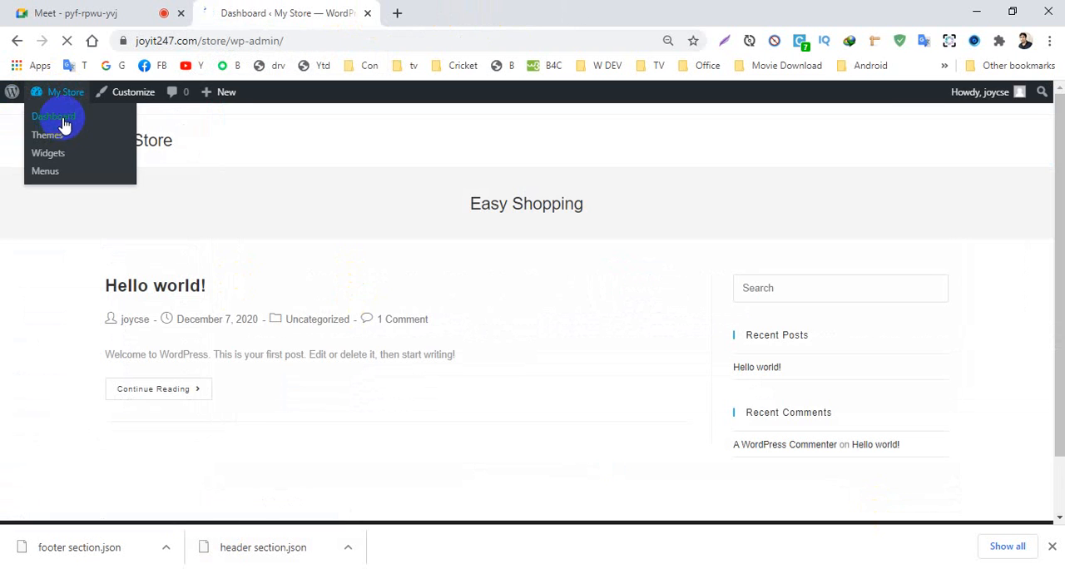
scroll(19, 387, down, 3)
scroll(29, 237, up, 3)
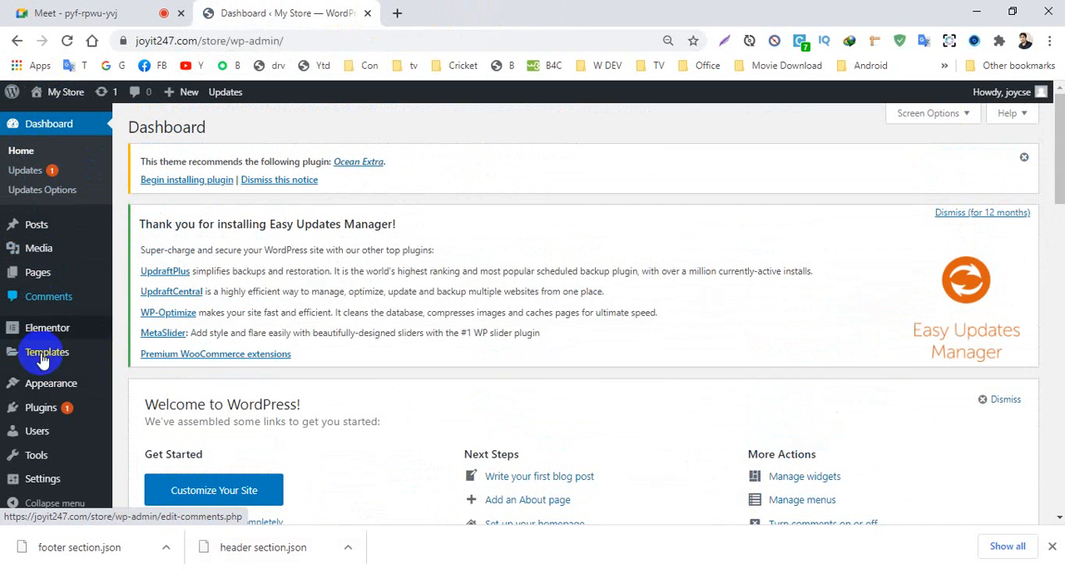
mouse_move(44, 396)
mouse_move(48, 357)
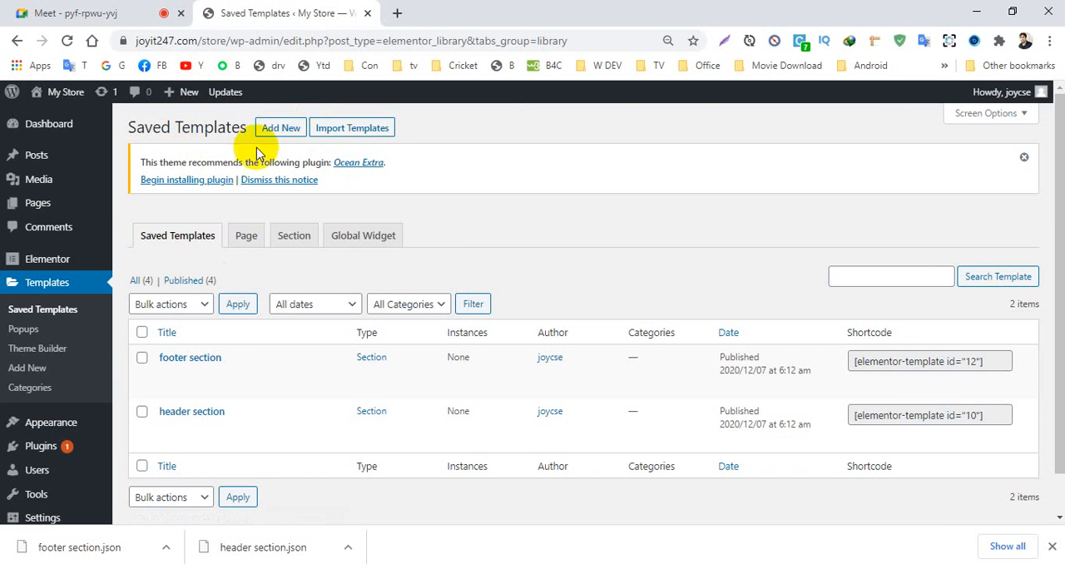
- Create a new Elementor template of type Footer, leaving its name empty
click(278, 129)
click(629, 298)
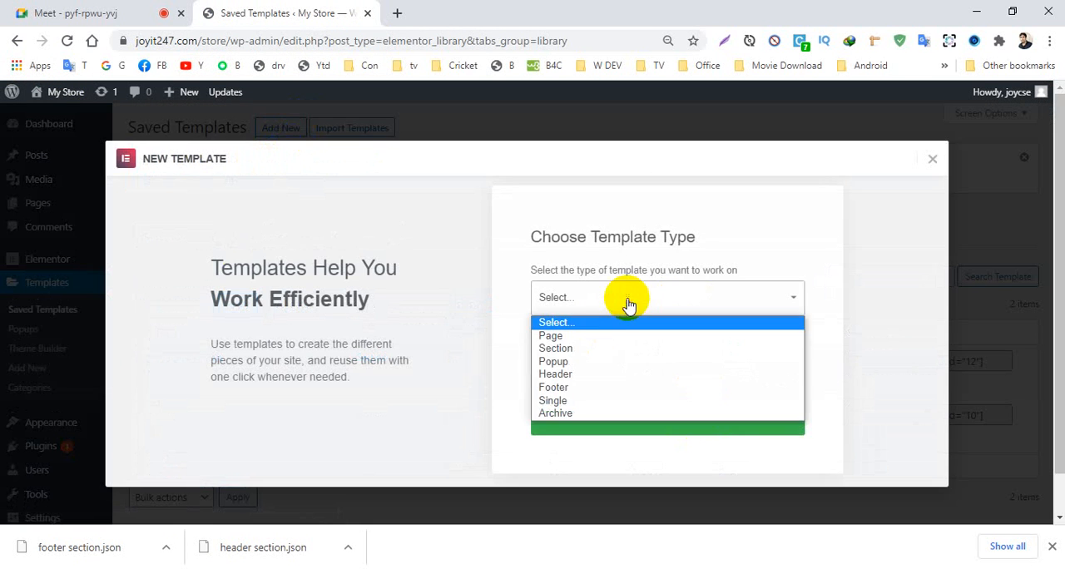
click(554, 388)
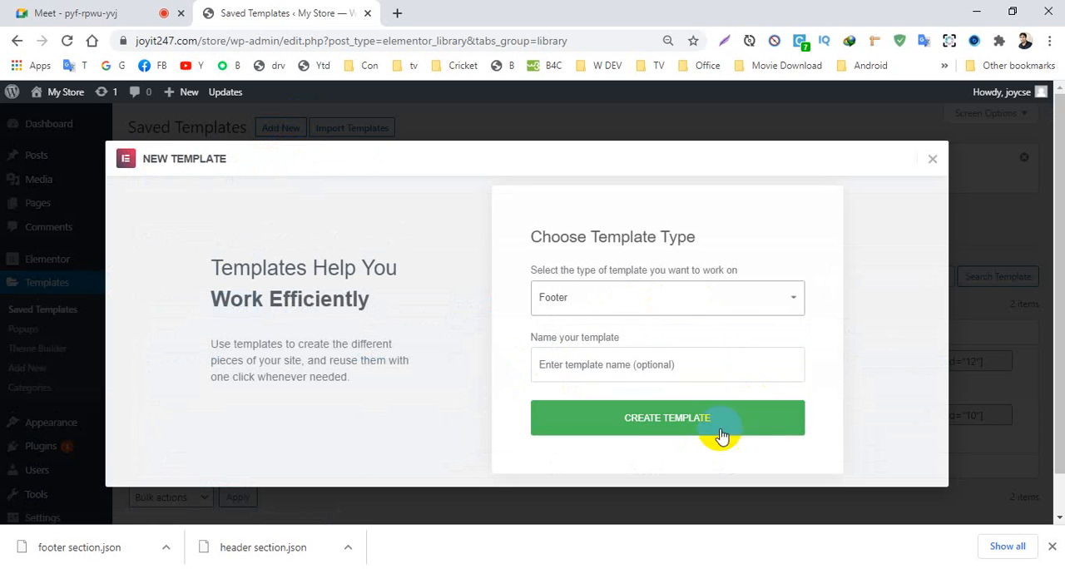
click(639, 422)
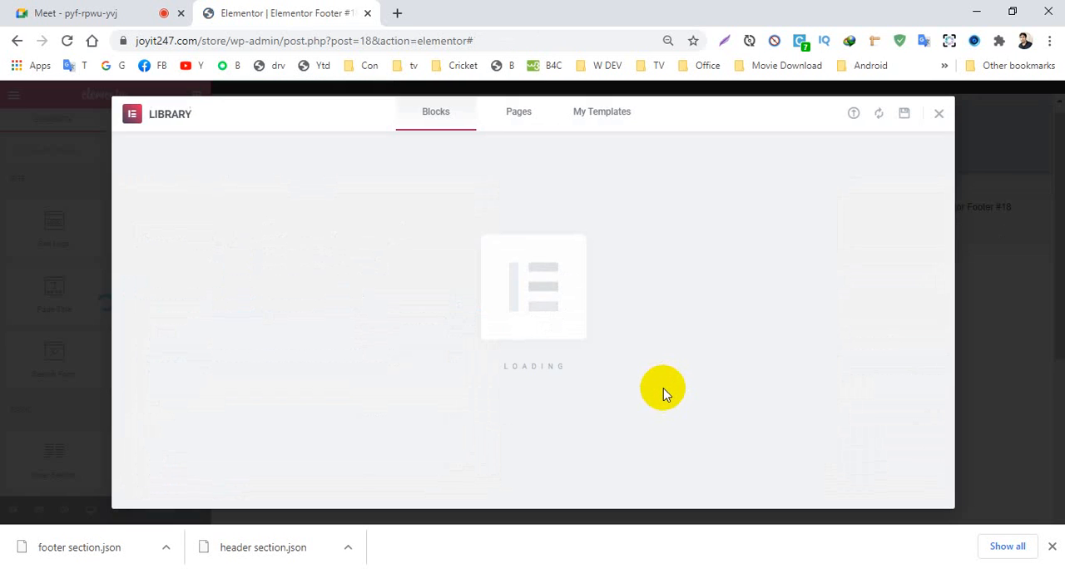
- Insert the saved footer section template into the new footer and publish it with the default Entire Site display condition
click(611, 111)
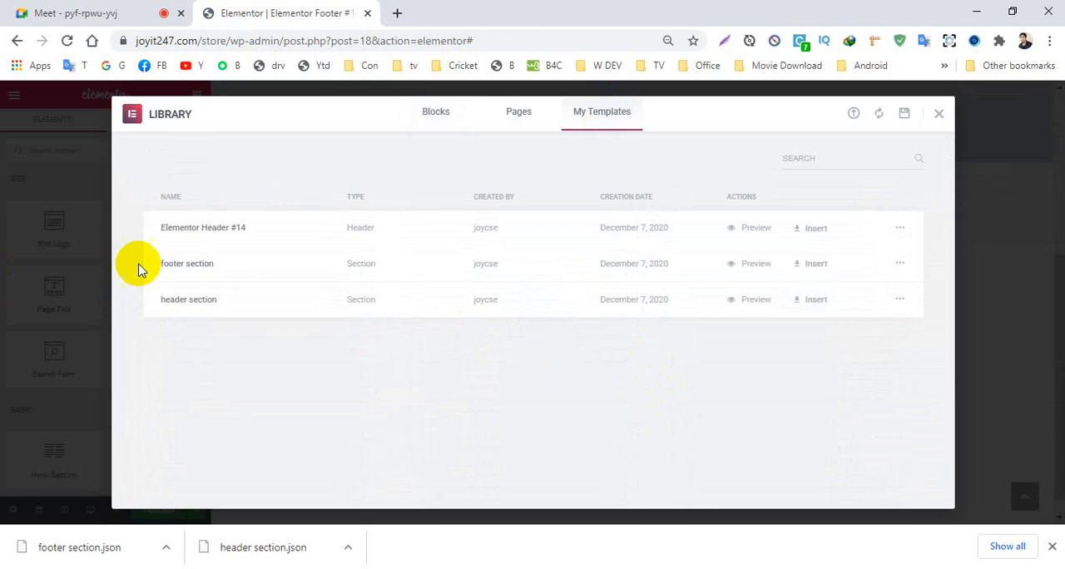
click(809, 267)
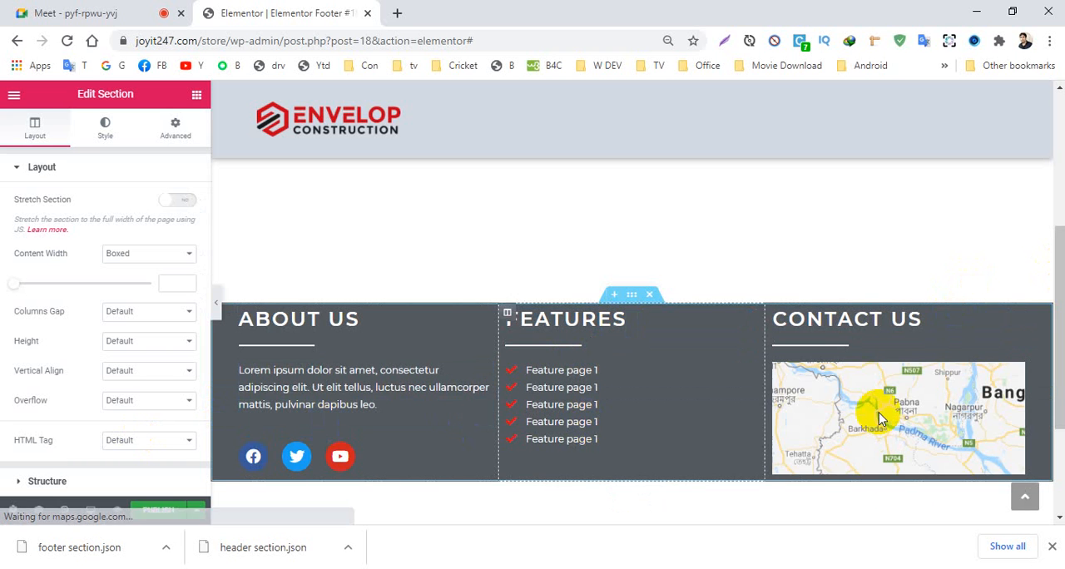
click(158, 509)
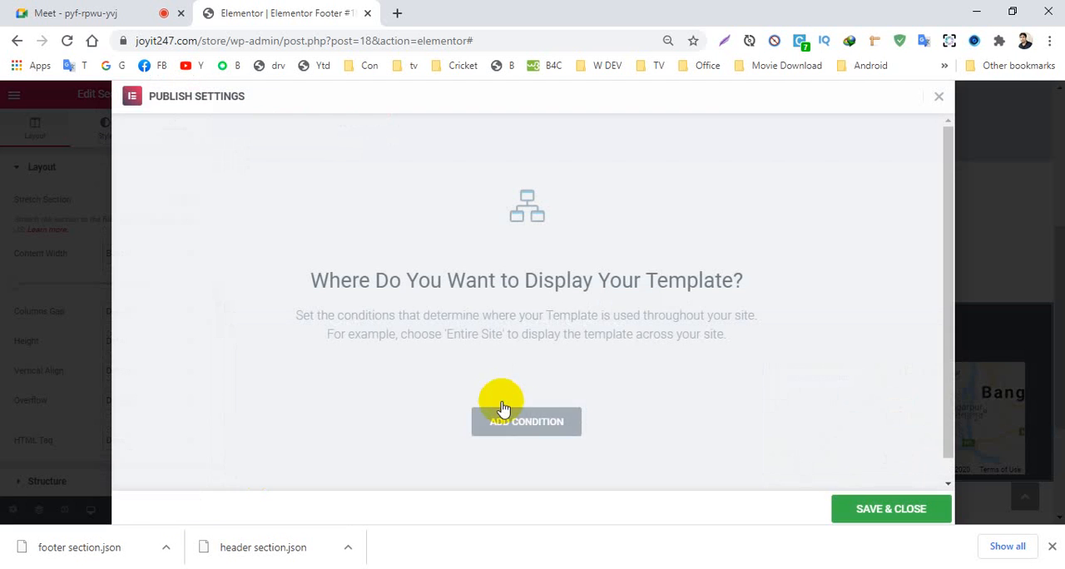
click(499, 430)
click(887, 508)
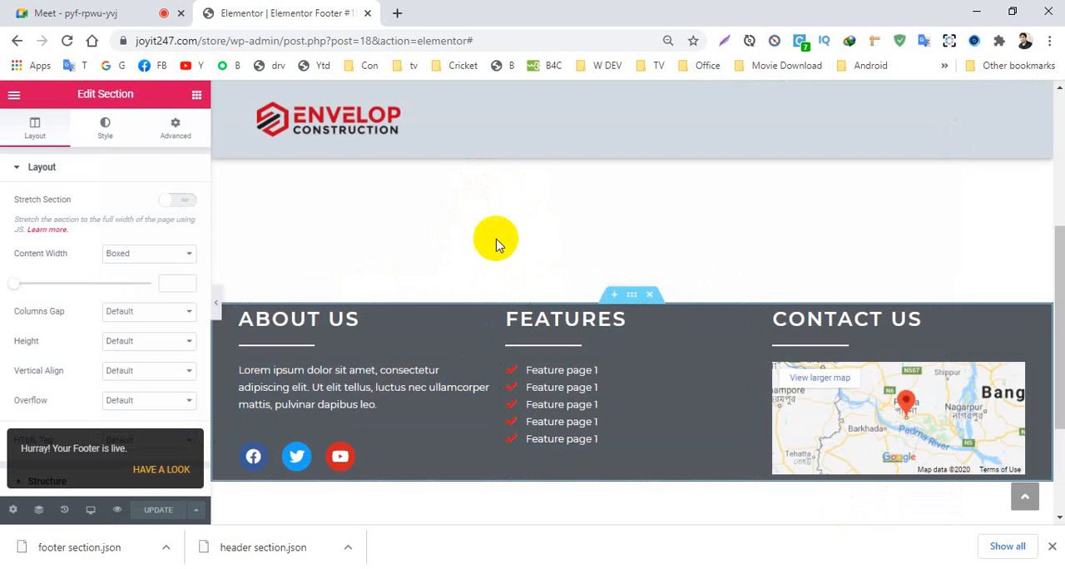
scroll(537, 209, up, 5)
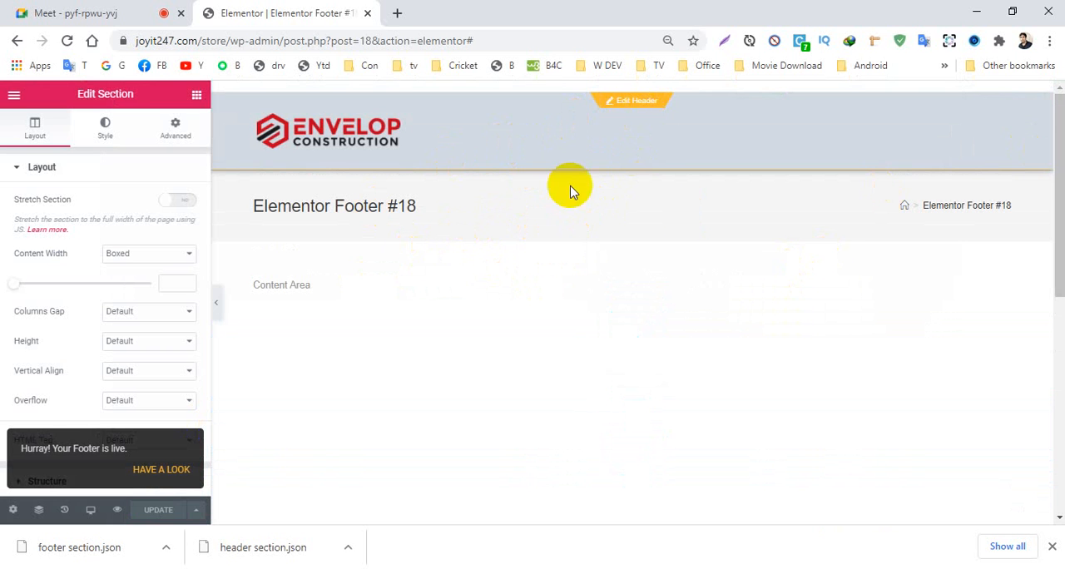
scroll(584, 332, down, 3)
scroll(584, 331, down, 2)
scroll(333, 155, up, 5)
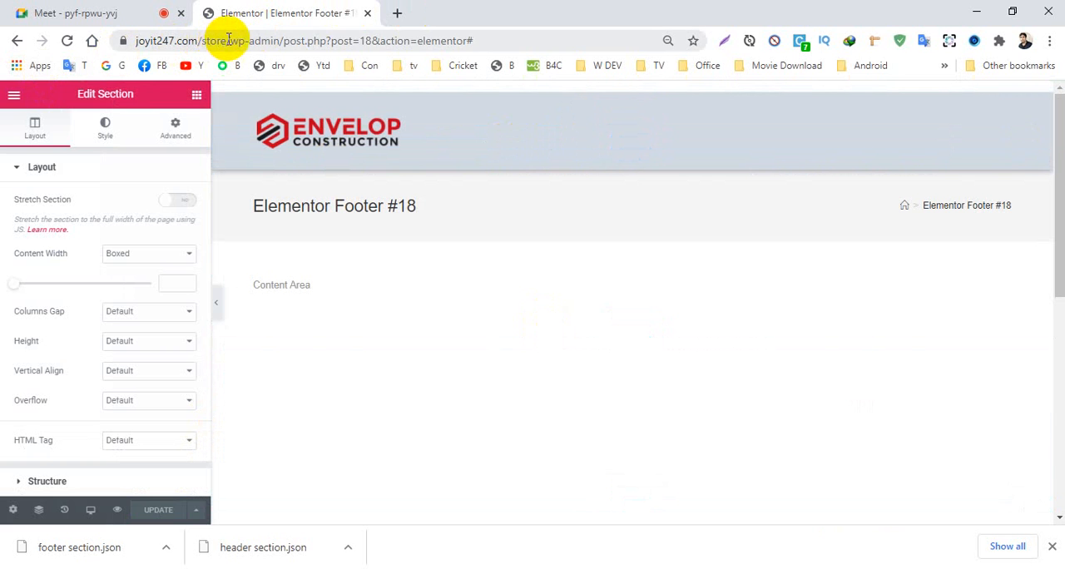
drag(228, 40, 118, 38)
key(ctrl+c)
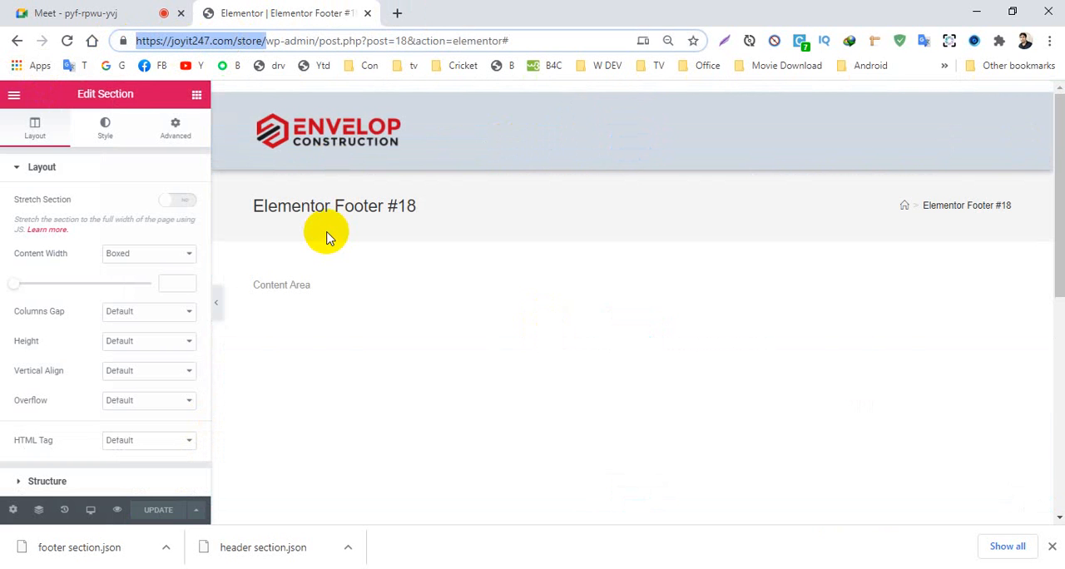
click(397, 12)
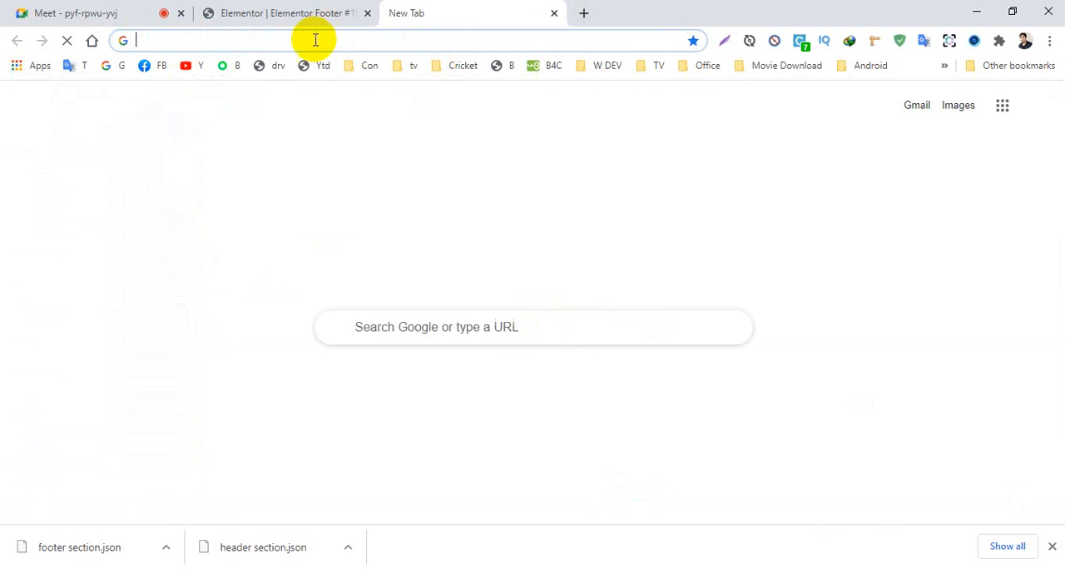
key(ctrl+v)
key(Return)
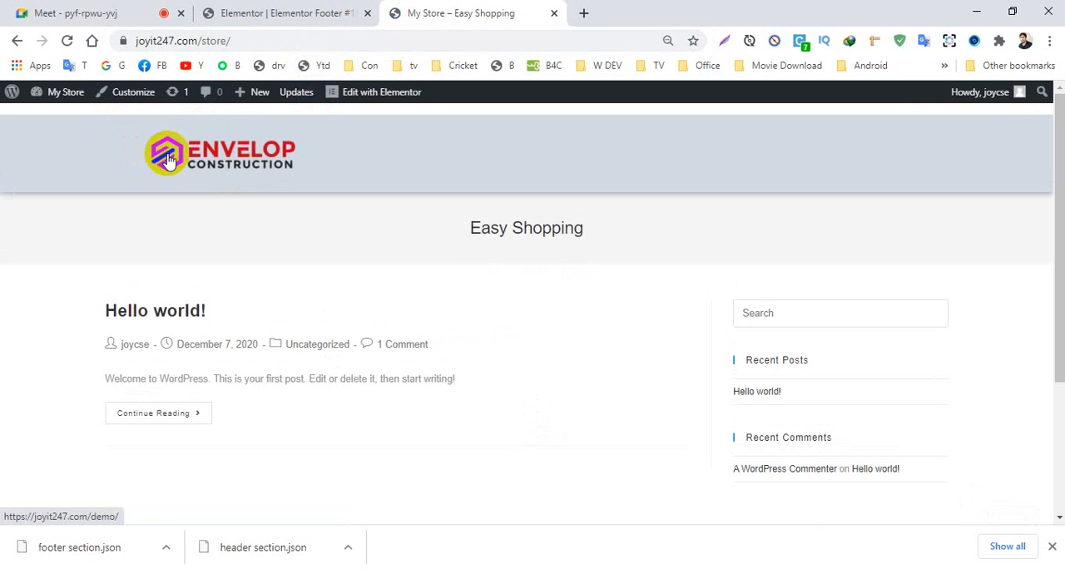
- Examine the published header and footer on the store's live home page
scroll(441, 250, down, 3)
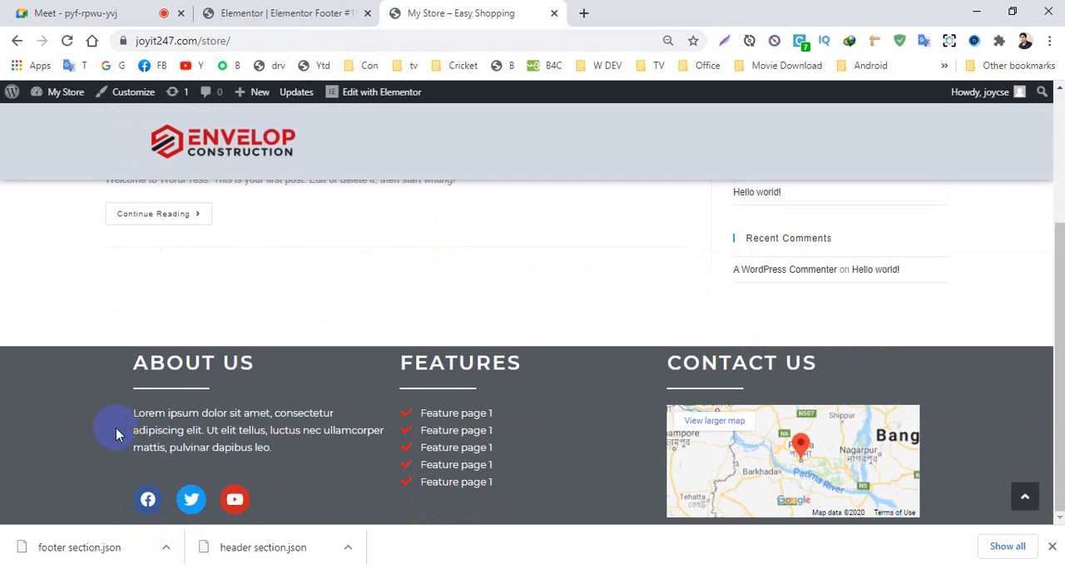
scroll(119, 433, up, 3)
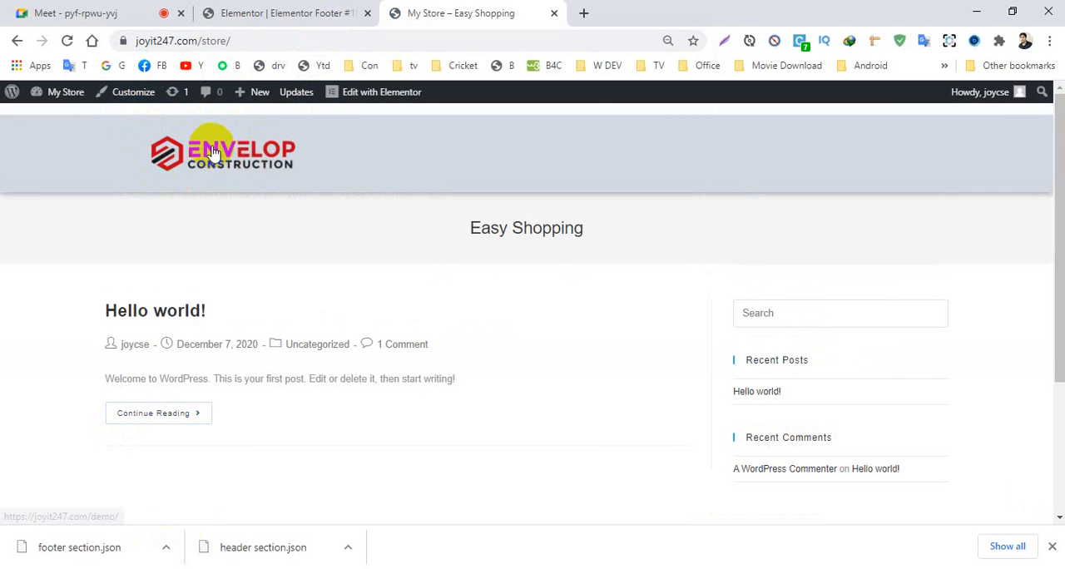
scroll(254, 420, down, 3)
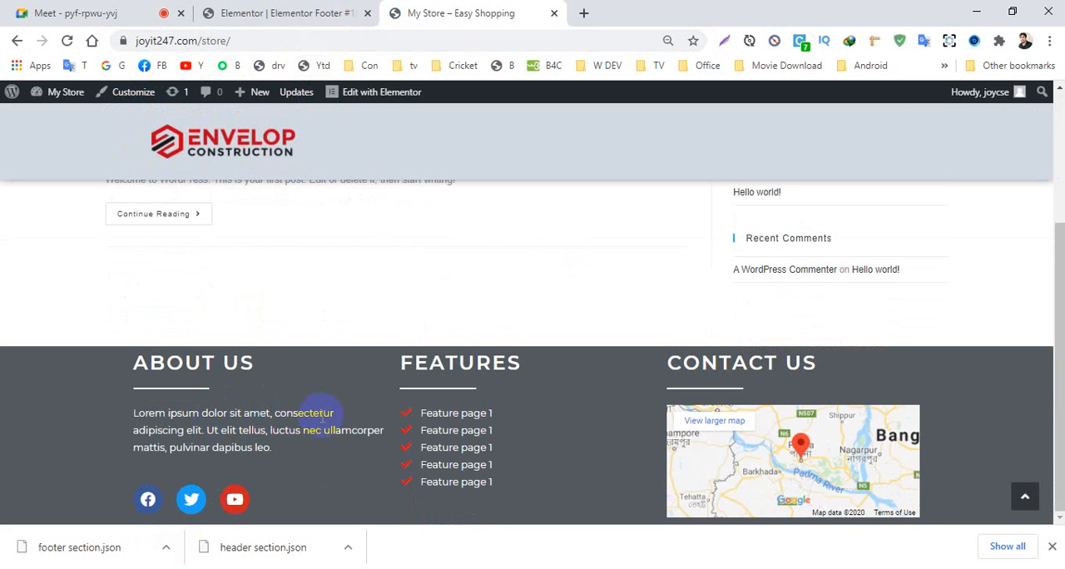
scroll(320, 416, up, 3)
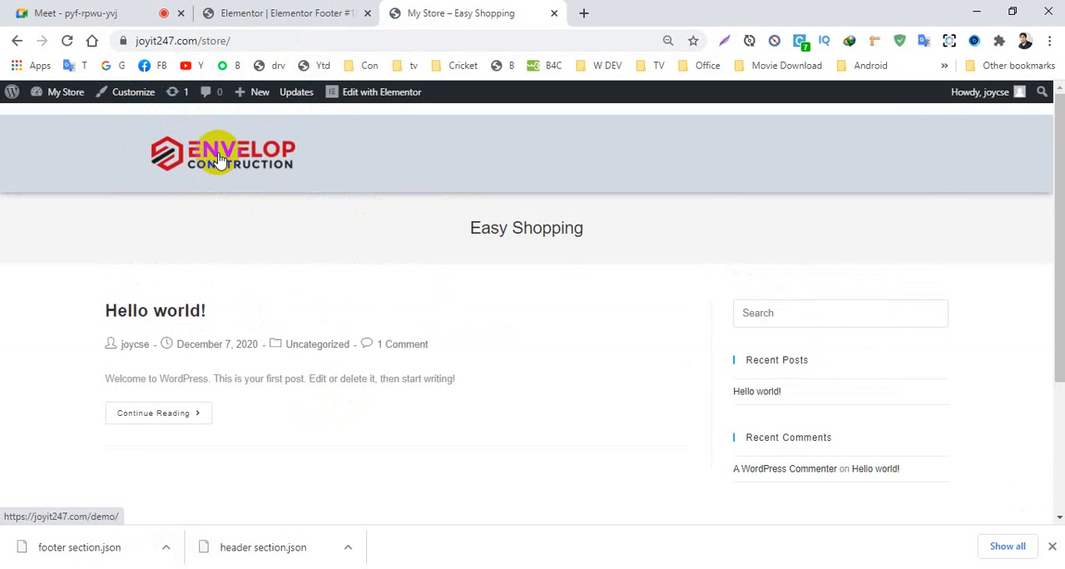
scroll(190, 461, down, 3)
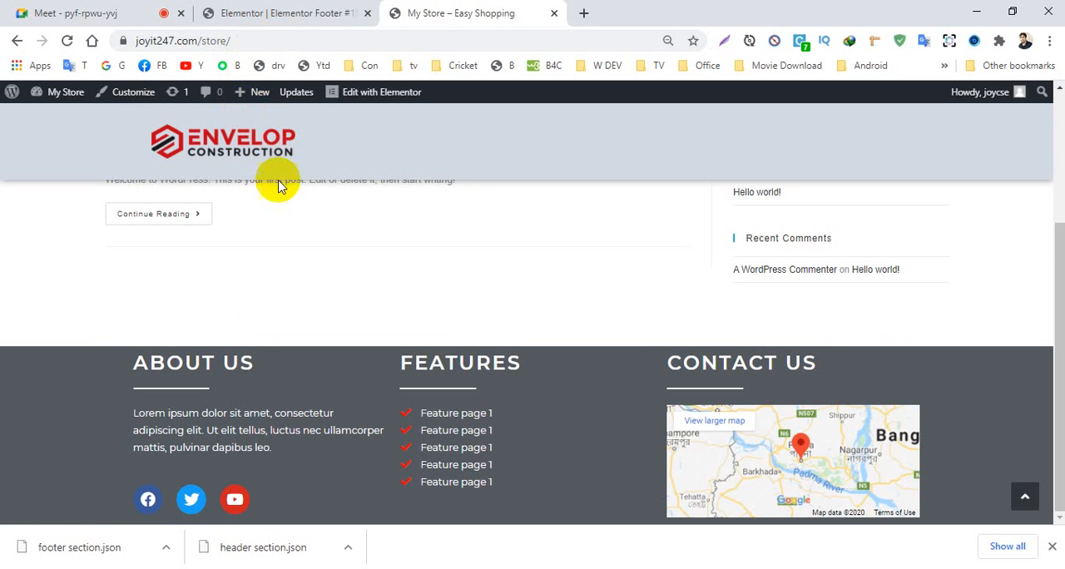
scroll(238, 344, up, 5)
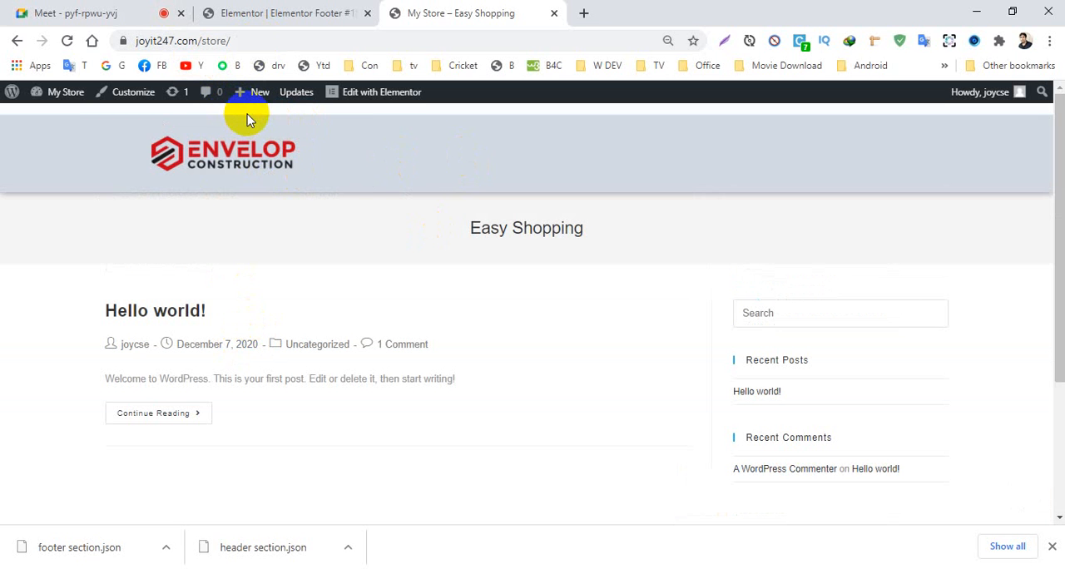
scroll(373, 195, down, 3)
scroll(237, 466, up, 4)
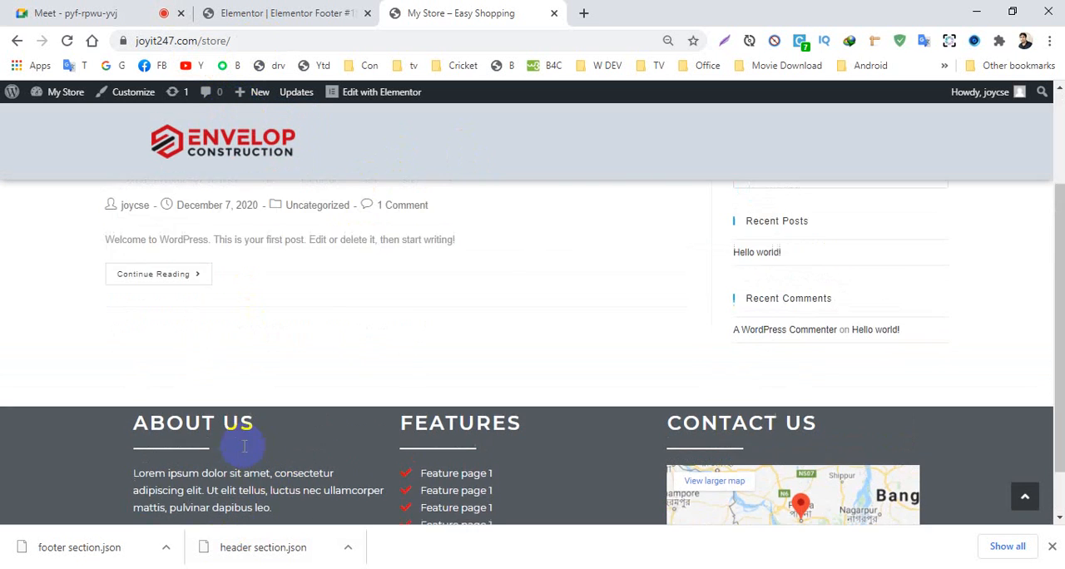
- Open the theme customizer for the store's home page, which carries the Easy Shopping title banner
drag(466, 233, 594, 220)
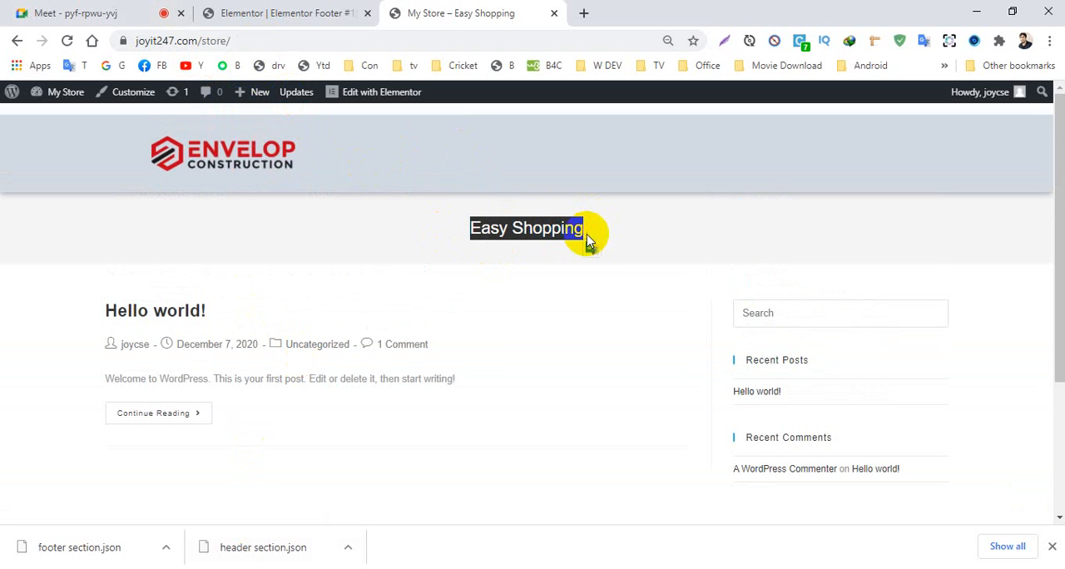
click(420, 249)
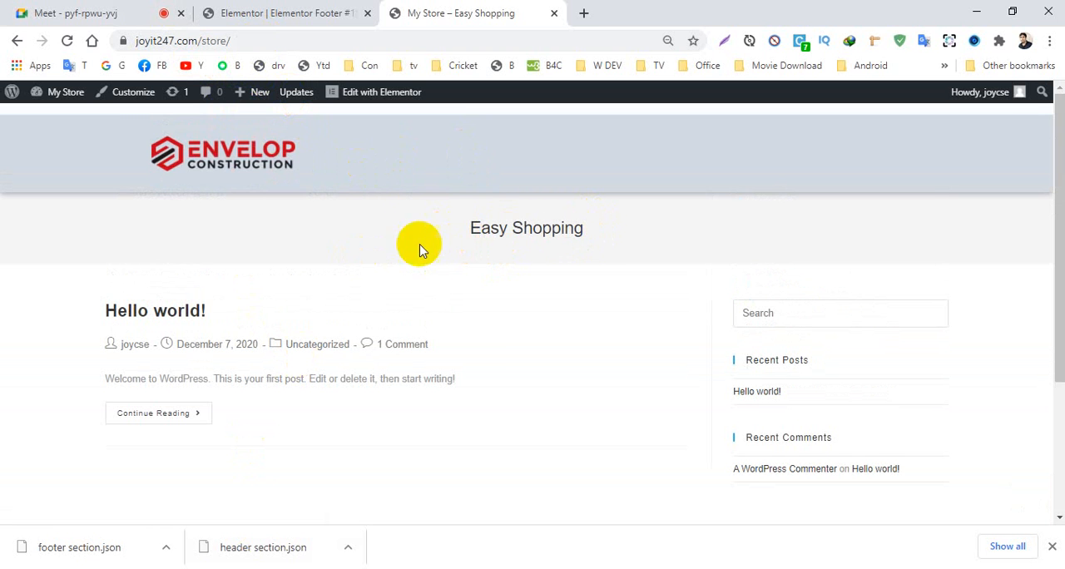
click(139, 99)
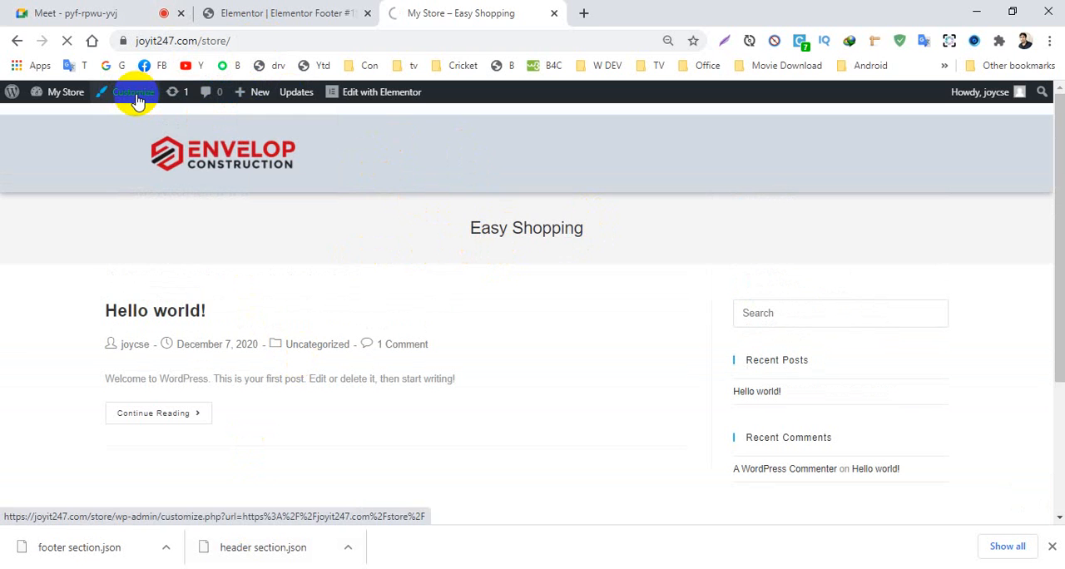
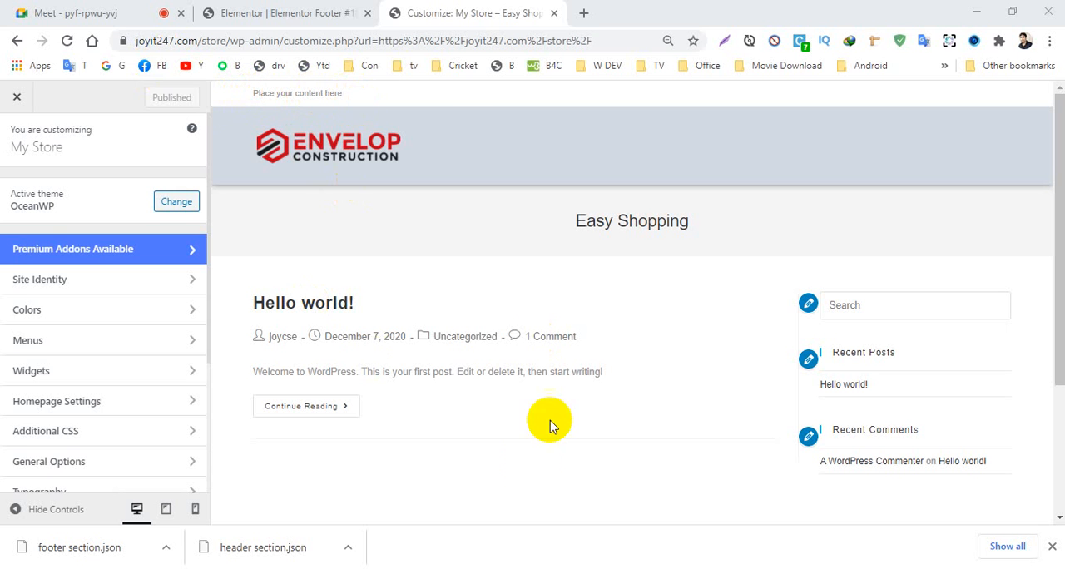
- Disable the top bar in the theme's general Top Bar settings and return to the main customizer options
scroll(92, 405, down, 1)
scroll(91, 405, down, 3)
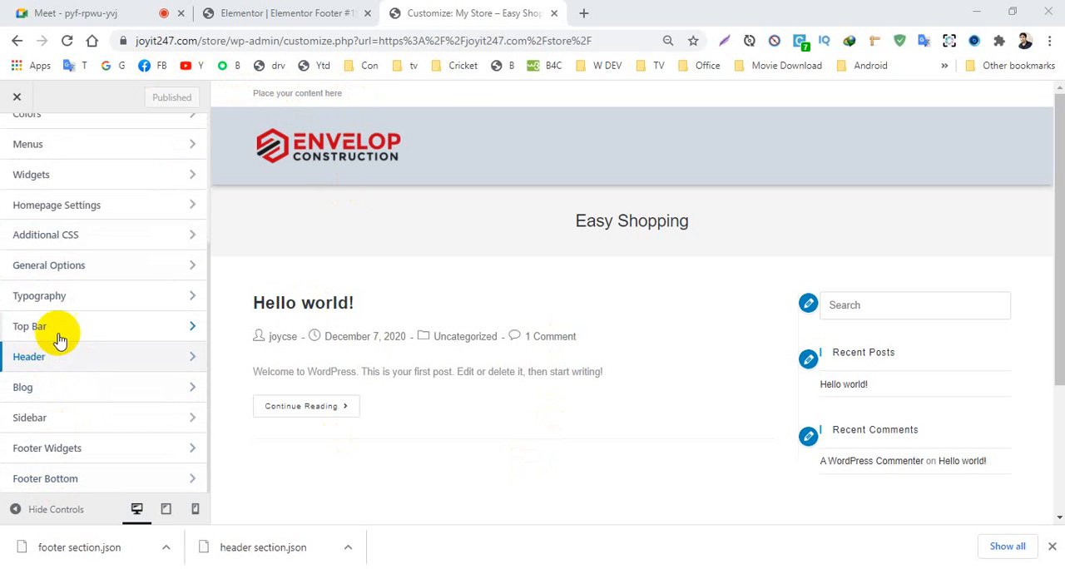
click(85, 336)
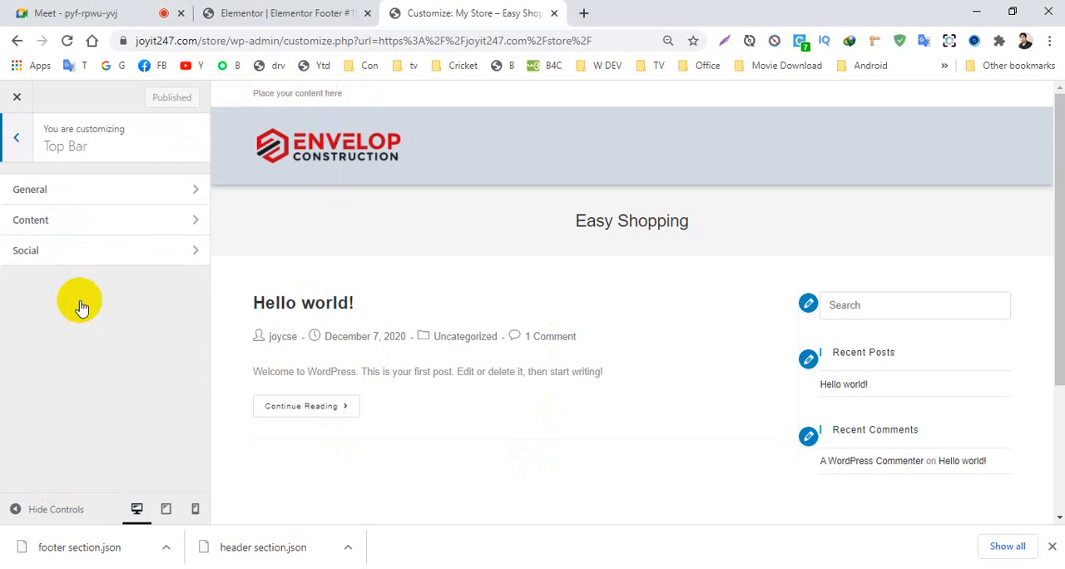
click(32, 195)
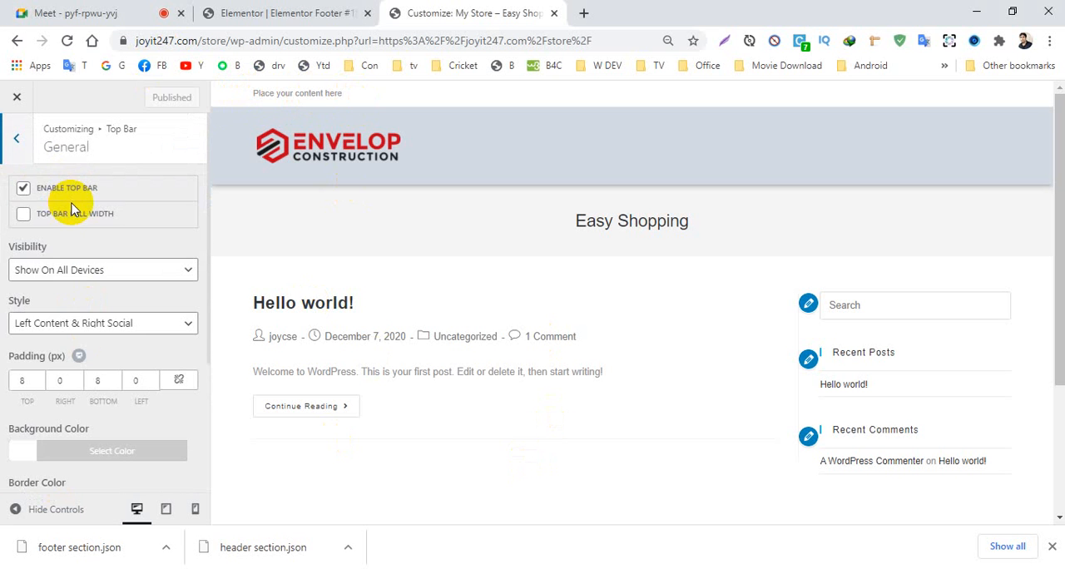
click(24, 193)
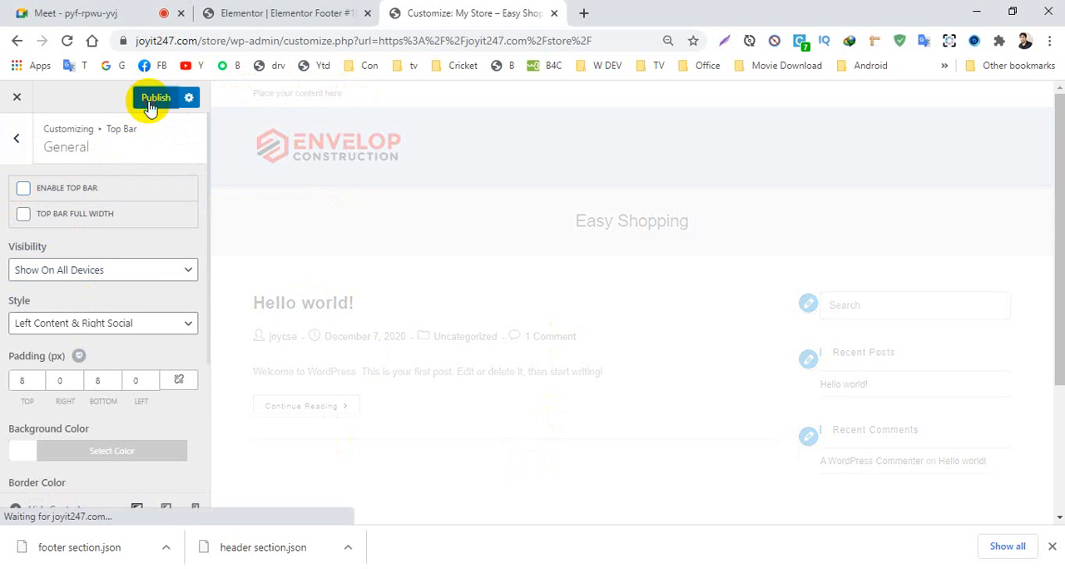
click(16, 142)
click(19, 143)
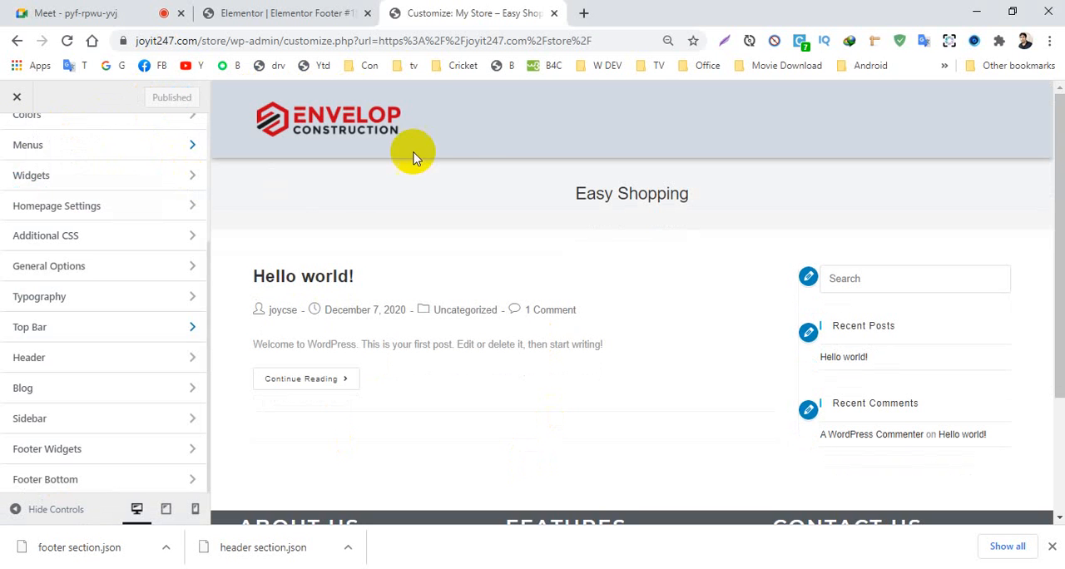
- Set the page title style to Hidden in the General Options, and close the customizer with the changes published
scroll(76, 234, up, 2)
scroll(76, 235, up, 1)
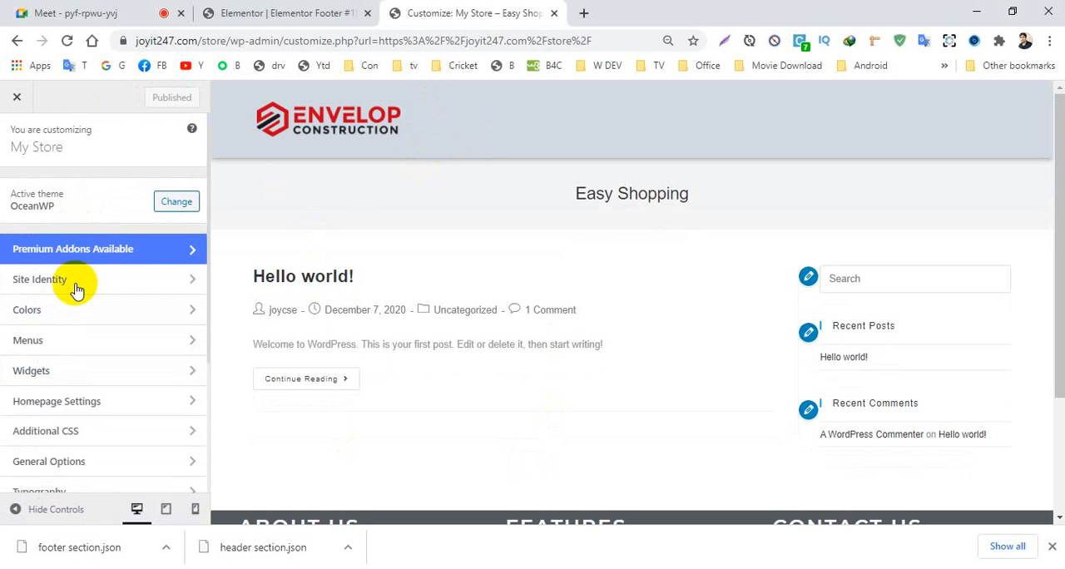
scroll(78, 286, down, 3)
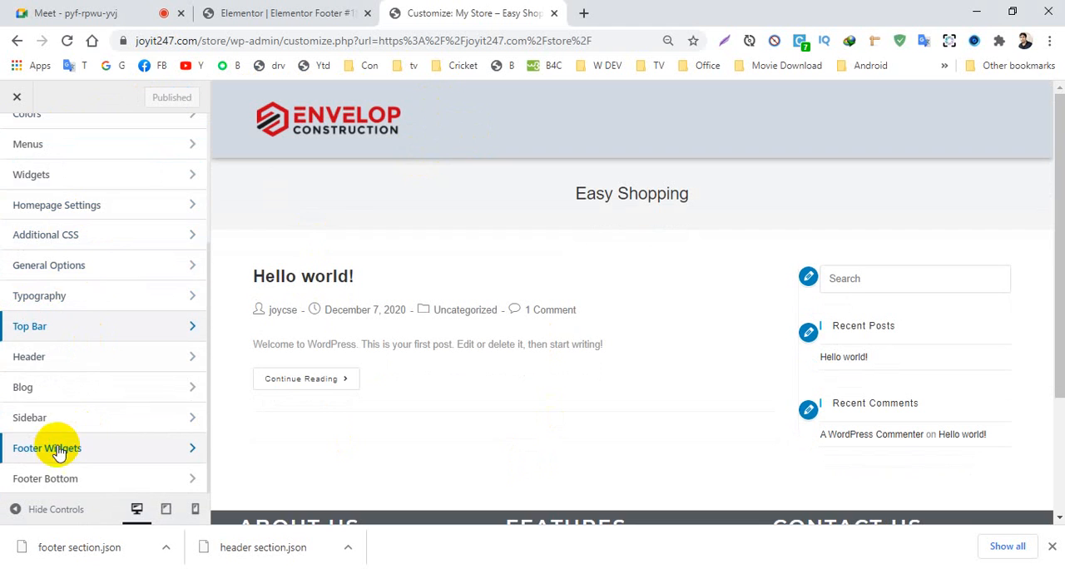
click(60, 266)
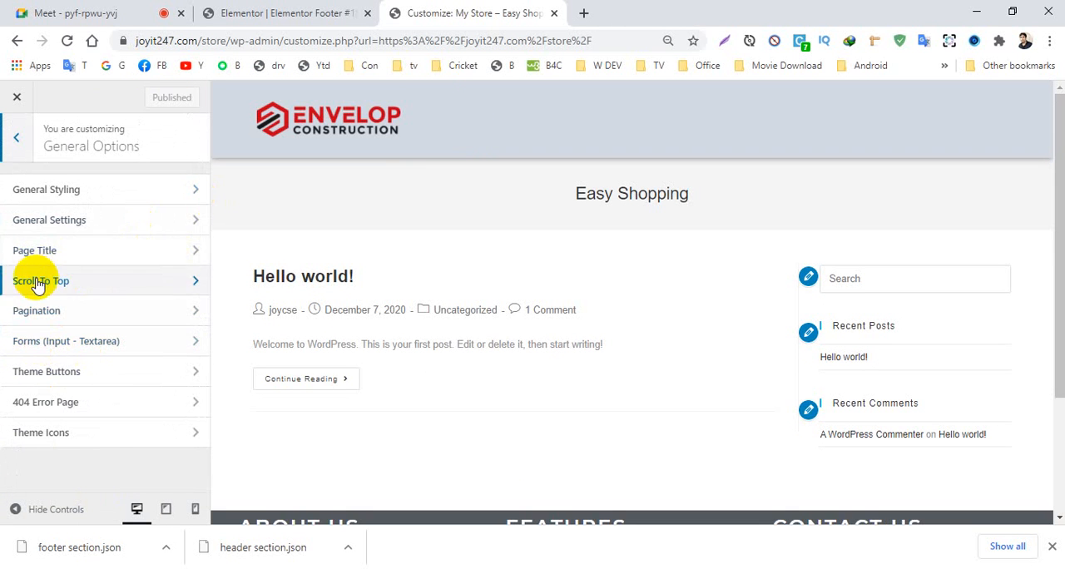
click(37, 249)
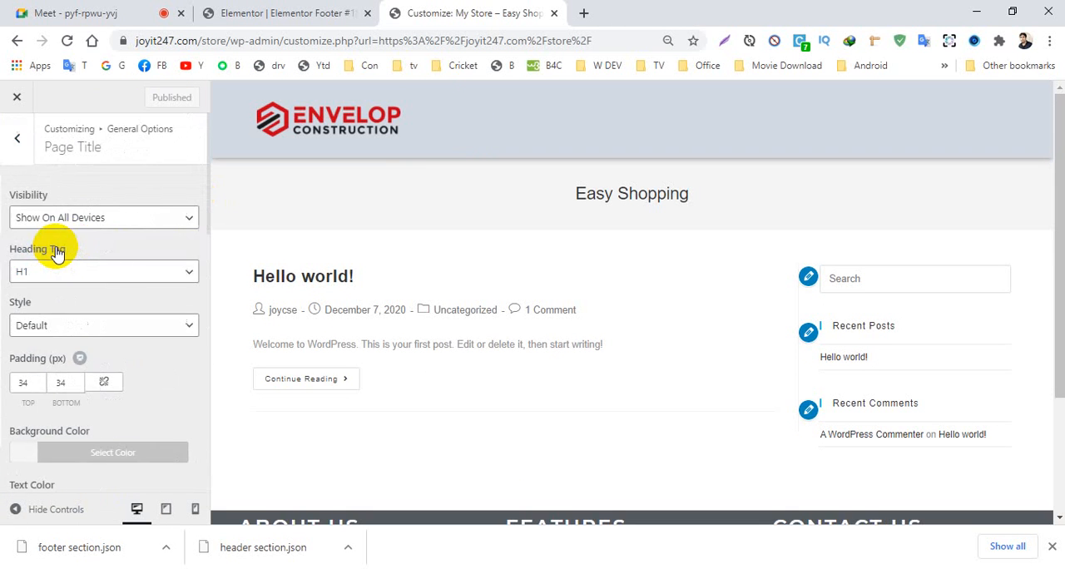
click(73, 326)
click(45, 400)
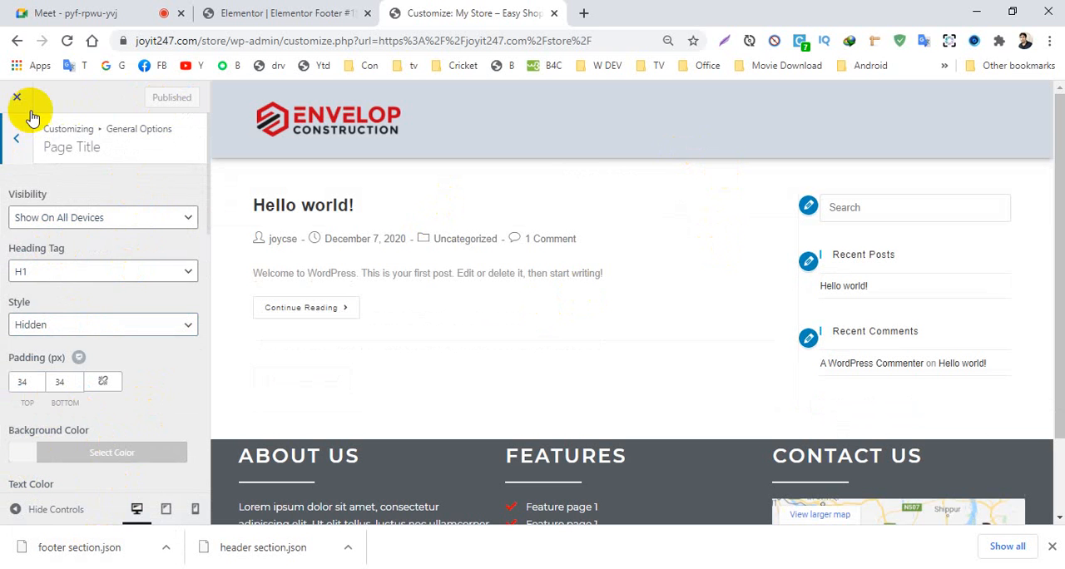
click(6, 99)
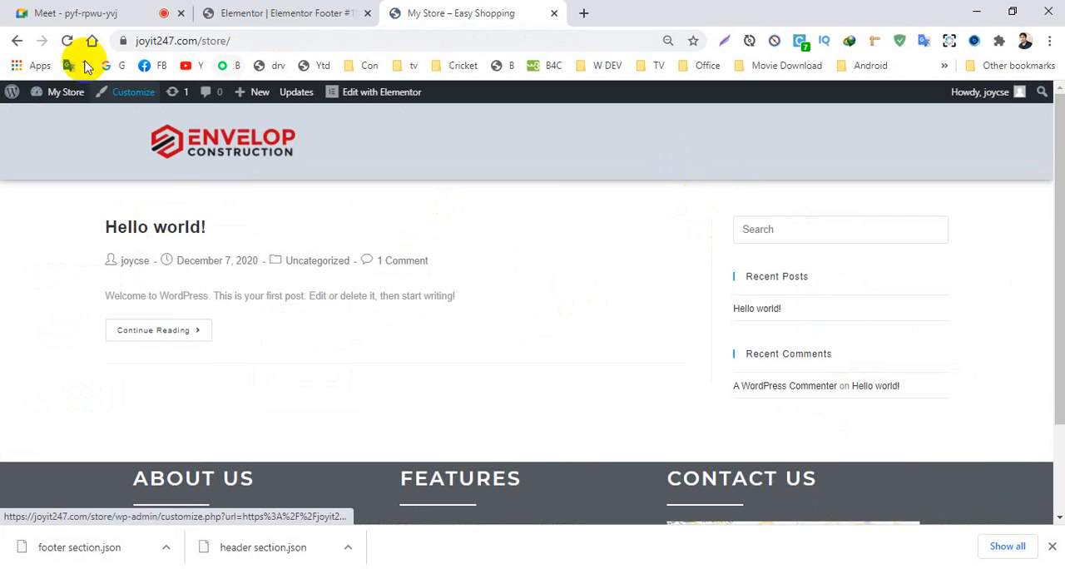
- Examine the live home page from header to footer with the top bar and page title hidden
scroll(416, 396, down, 2)
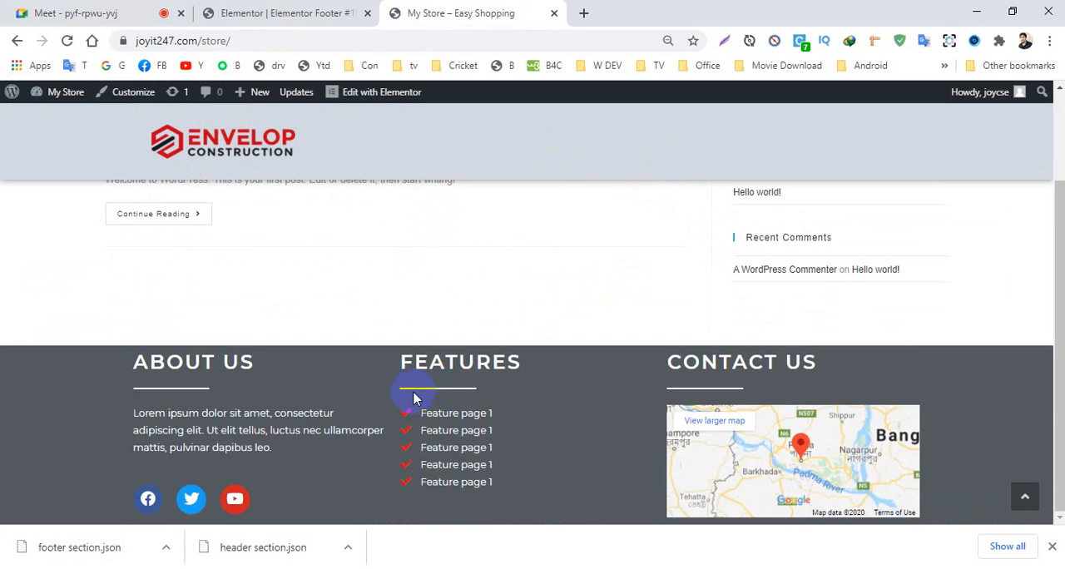
scroll(416, 373, up, 2)
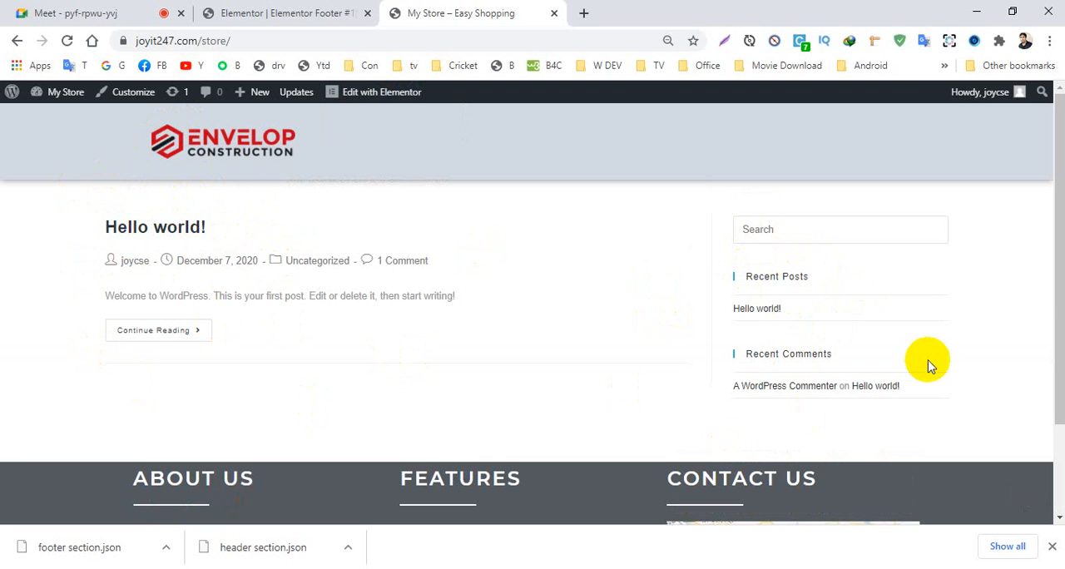
drag(1050, 269, 1048, 359)
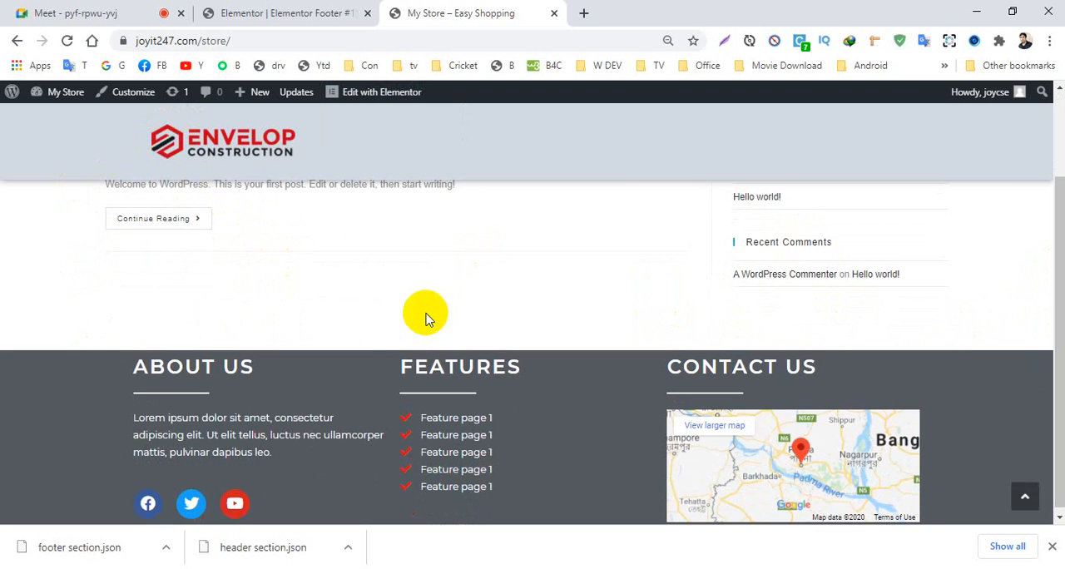
drag(1053, 309, 1051, 220)
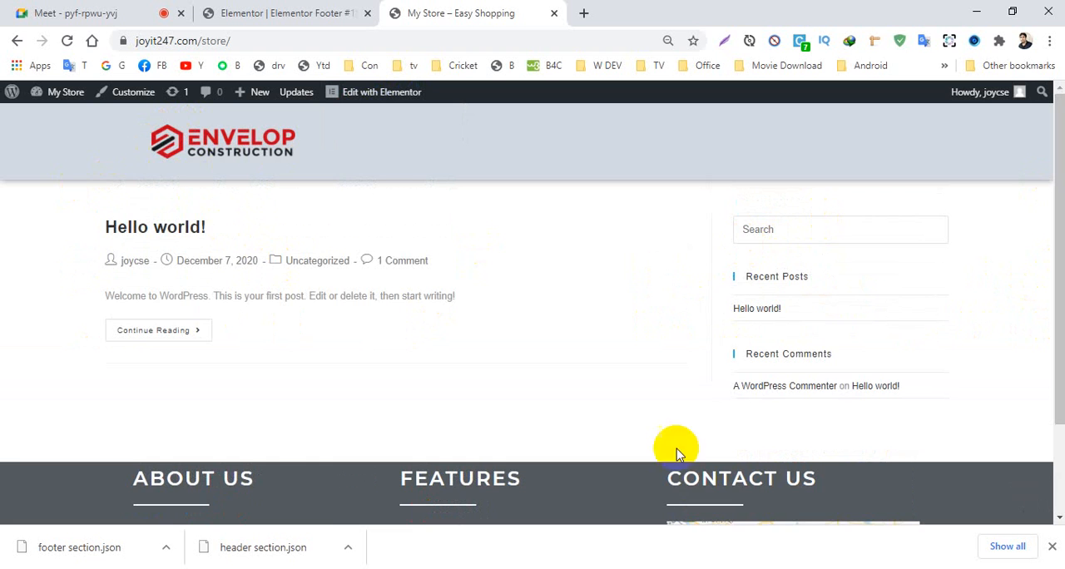
scroll(408, 397, down, 2)
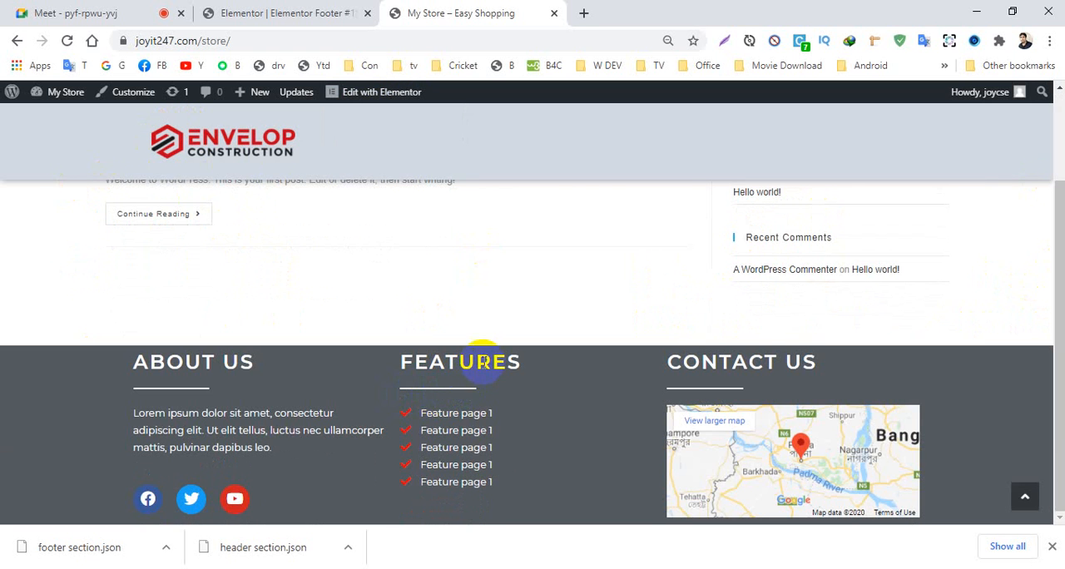
scroll(482, 362, up, 2)
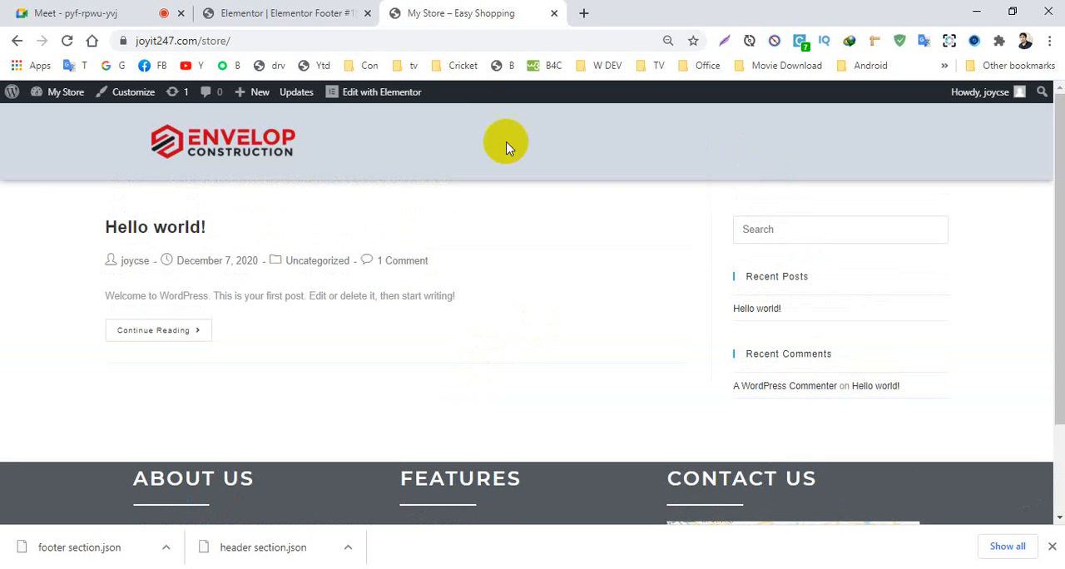
- Leave the footer editor and open the WordPress dashboard by shortening its address to joyit247.com/store/wp-admin/
click(285, 15)
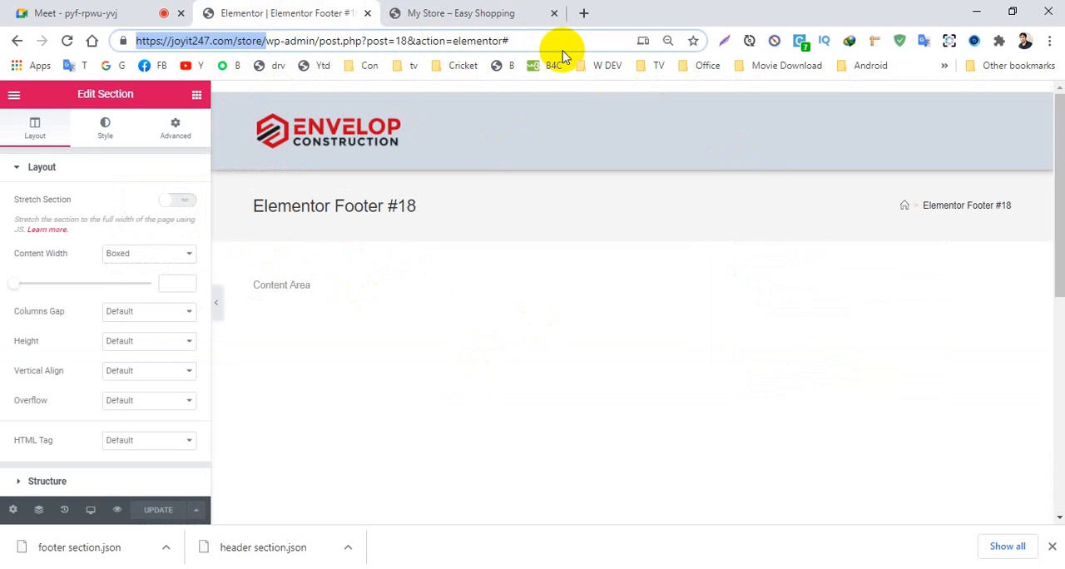
click(466, 14)
click(249, 13)
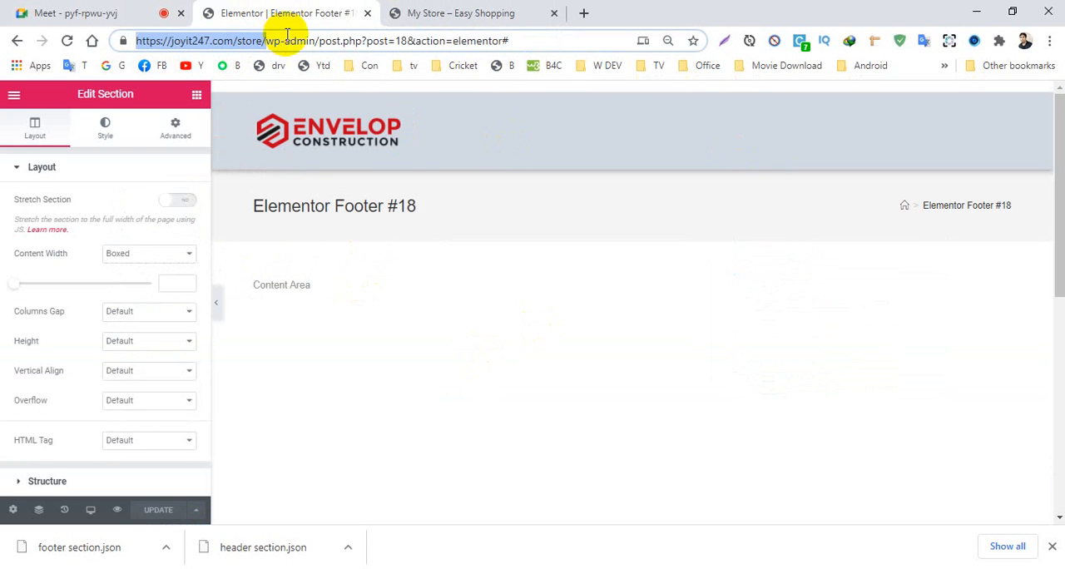
drag(319, 40, 545, 41)
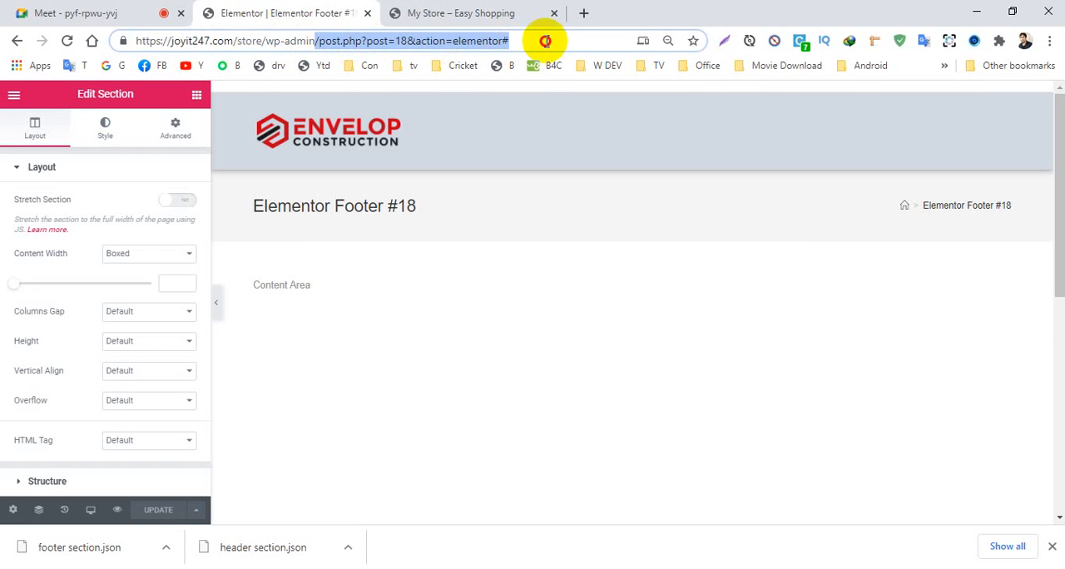
key(Return)
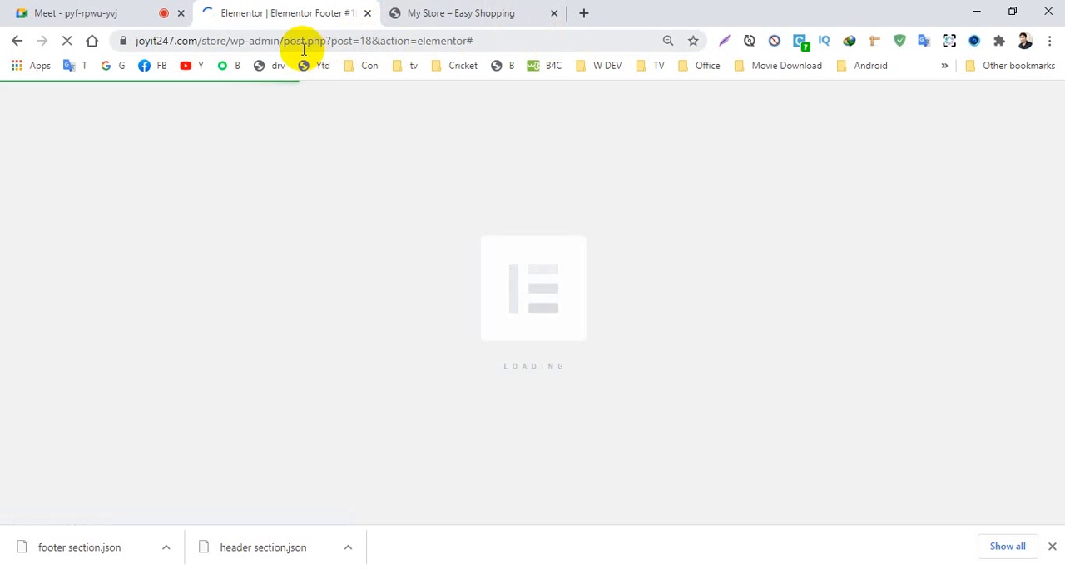
drag(289, 42, 510, 32)
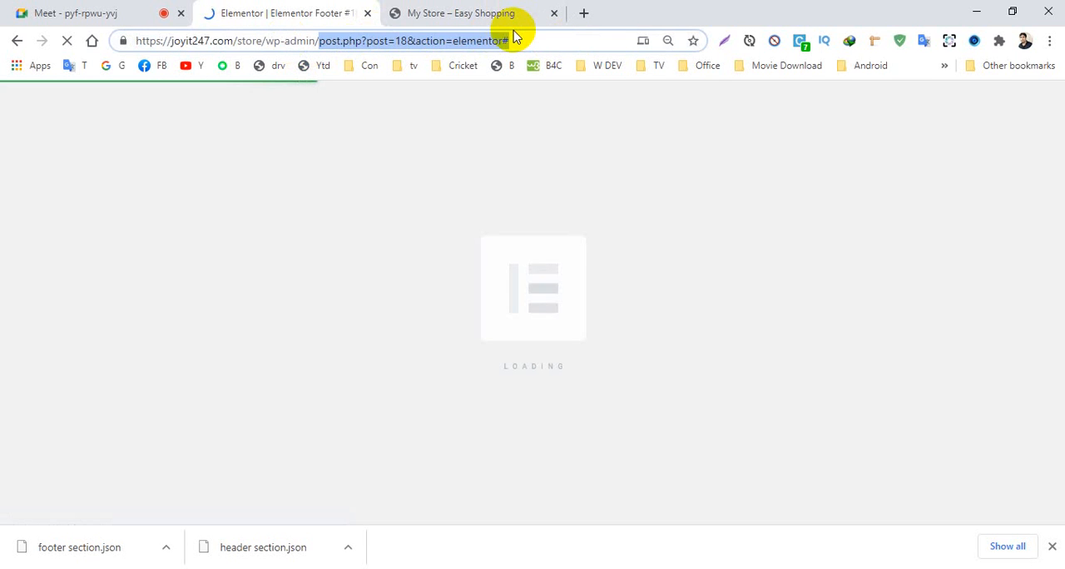
key(BackSpace)
key(Return)
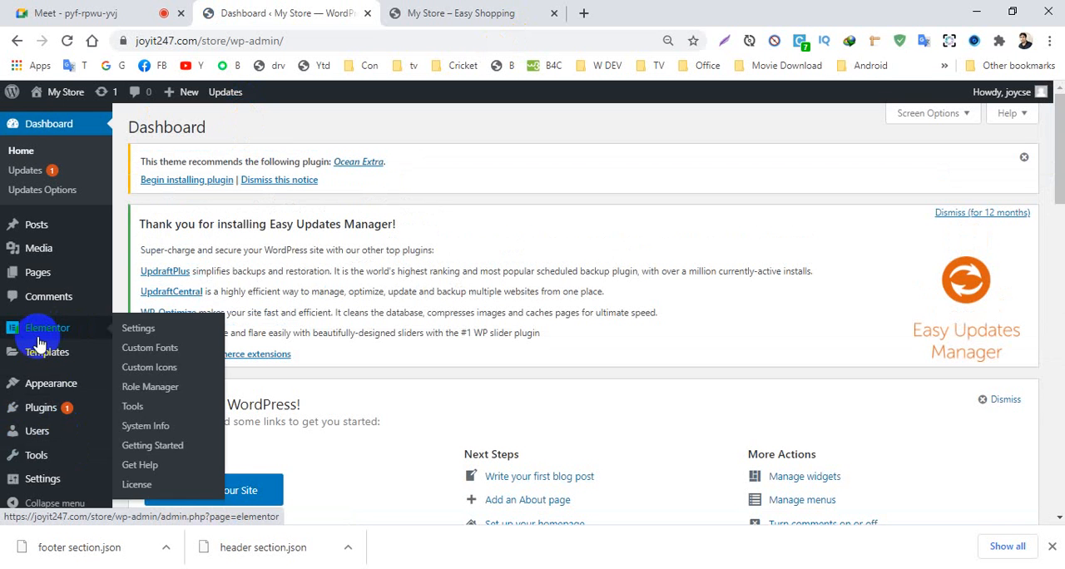
- Go to the page for adding new plugins by way of the installed plugins list, and show its zip upload form
mouse_move(63, 351)
mouse_move(50, 410)
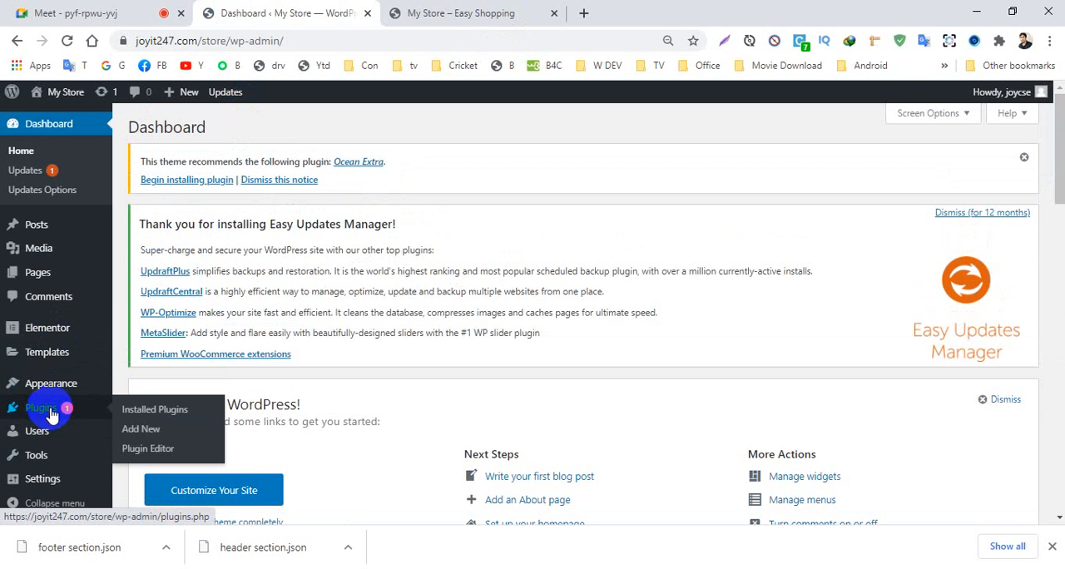
click(151, 414)
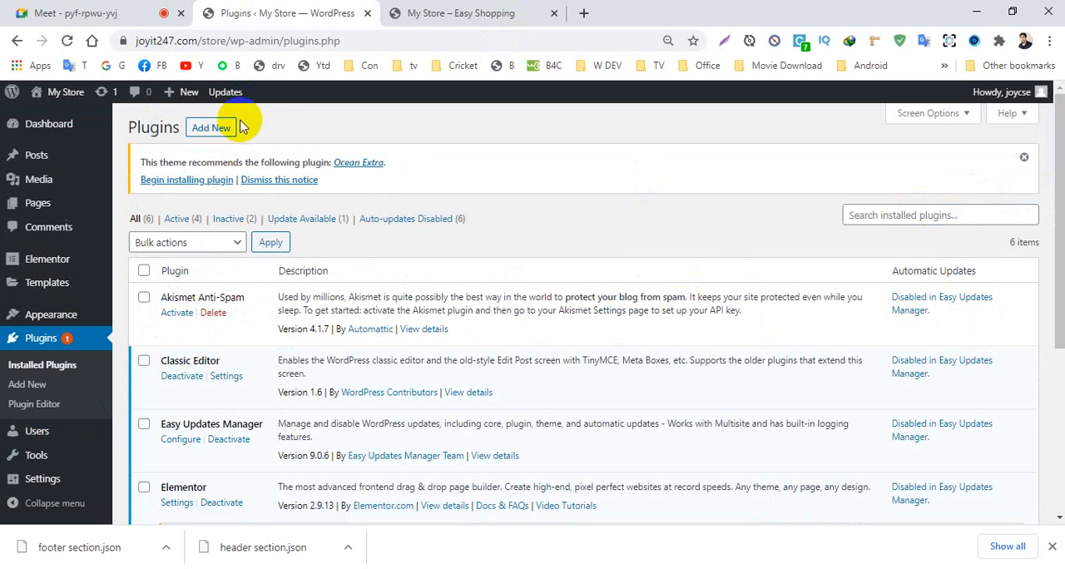
click(210, 129)
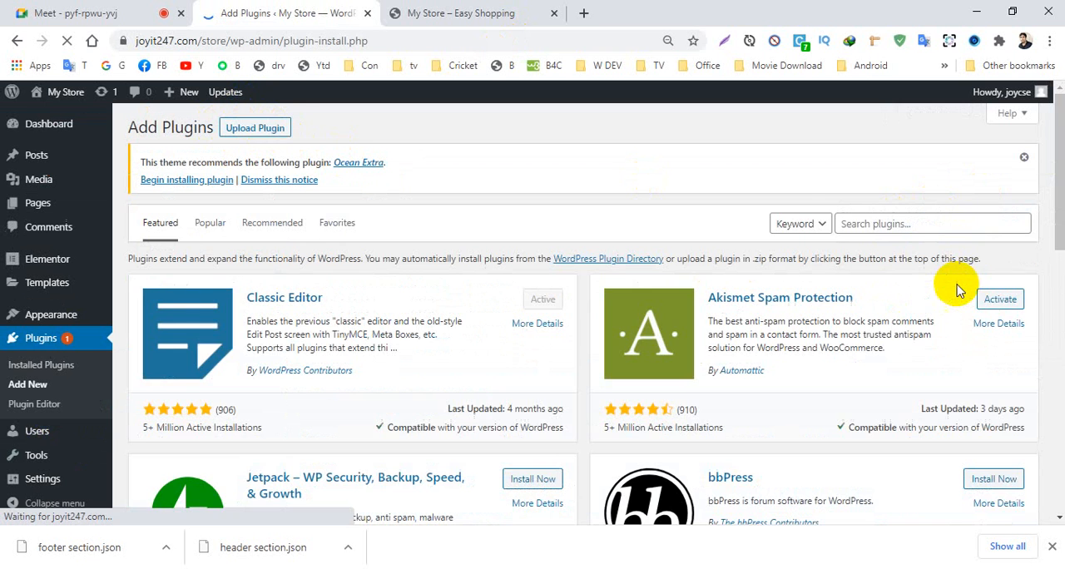
click(871, 226)
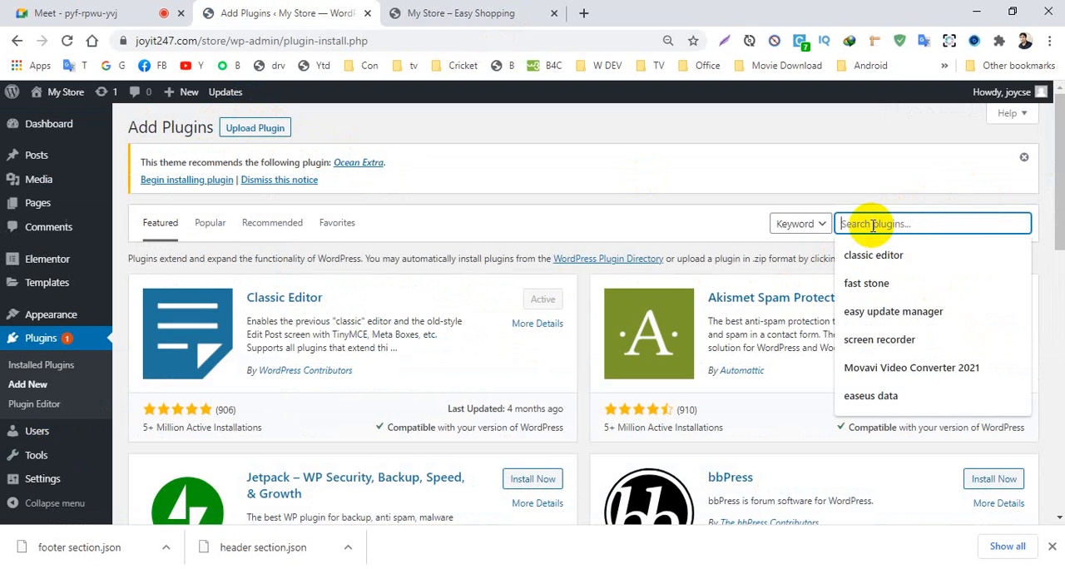
click(254, 130)
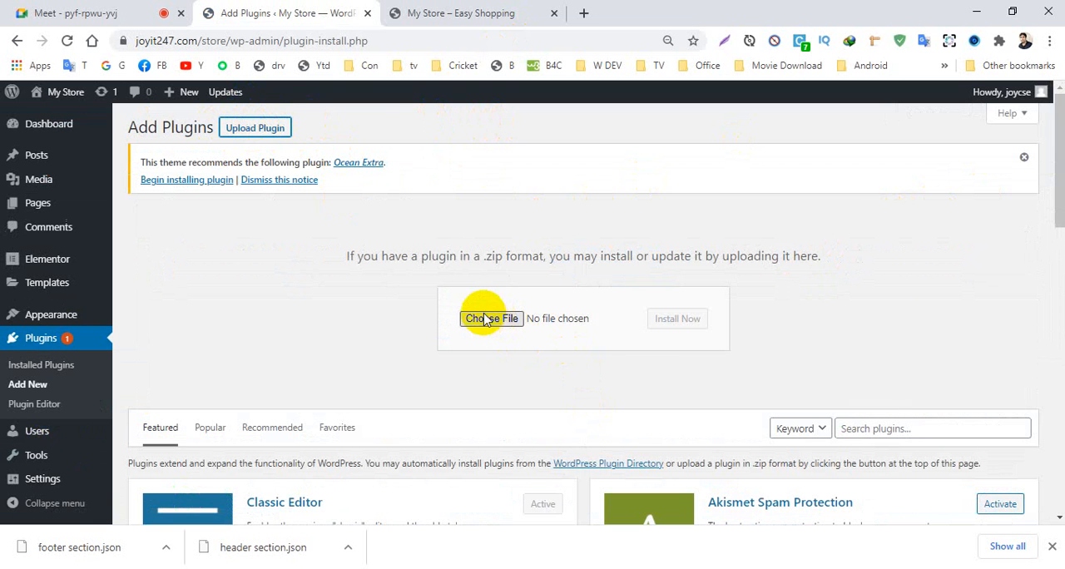
scroll(470, 388, down, 4)
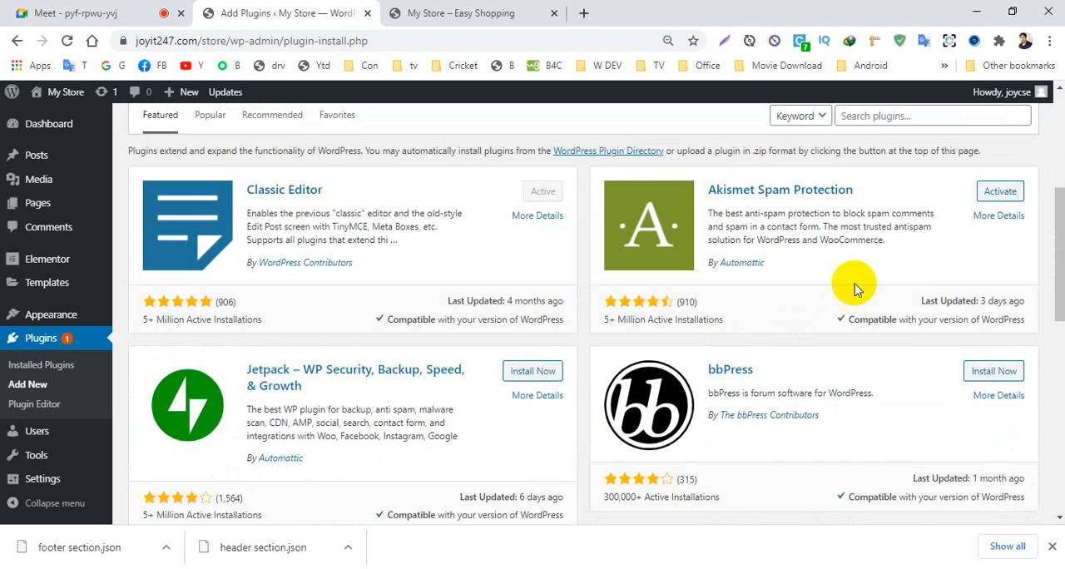
- Search the plugin directory for woocommerce, then install and activate the WooCommerce plugin by Automattic
click(859, 121)
text(w)
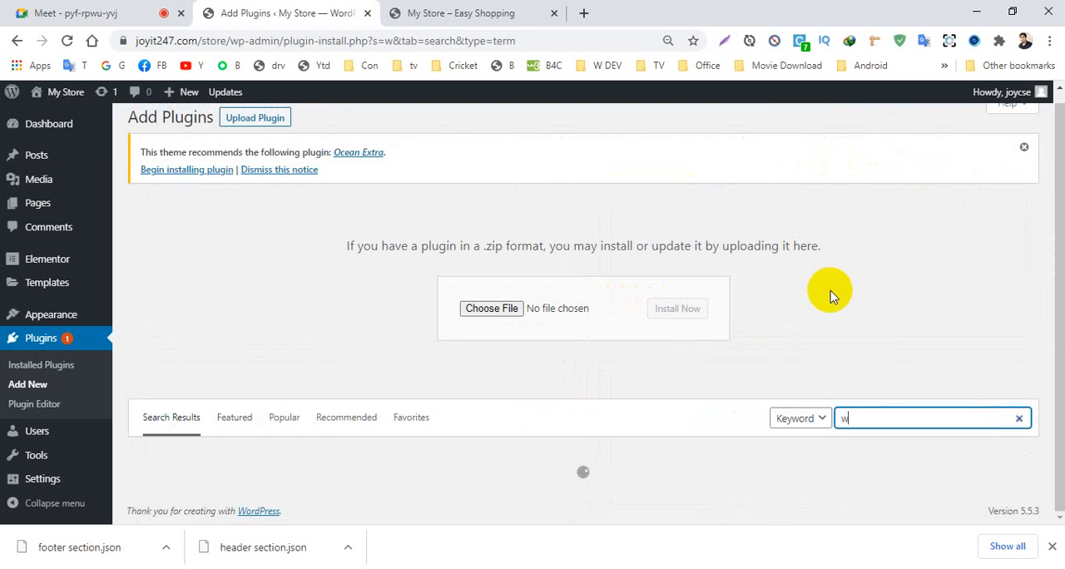
text(oo)
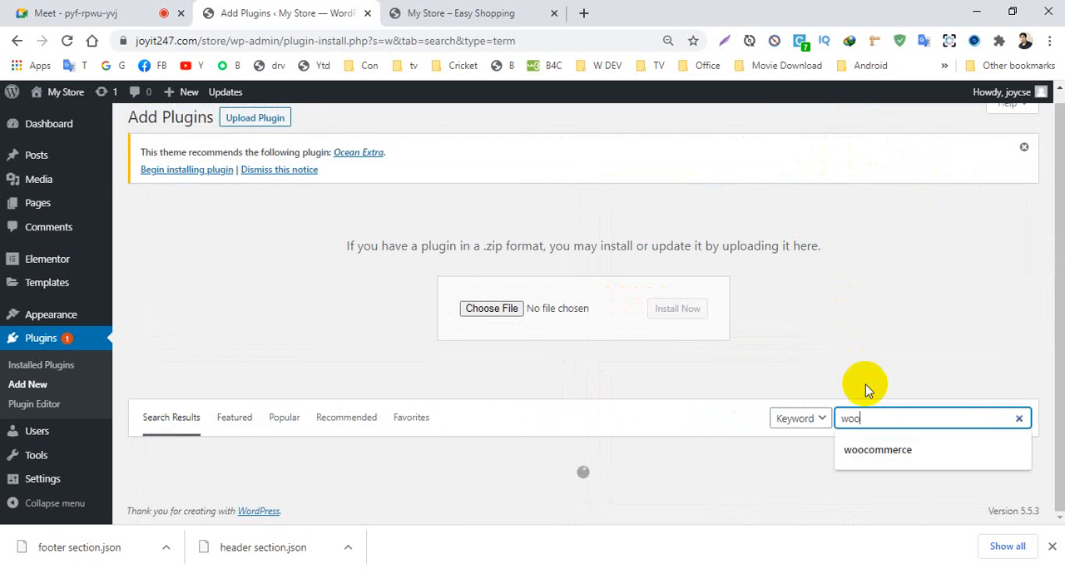
scroll(869, 470, down, 1)
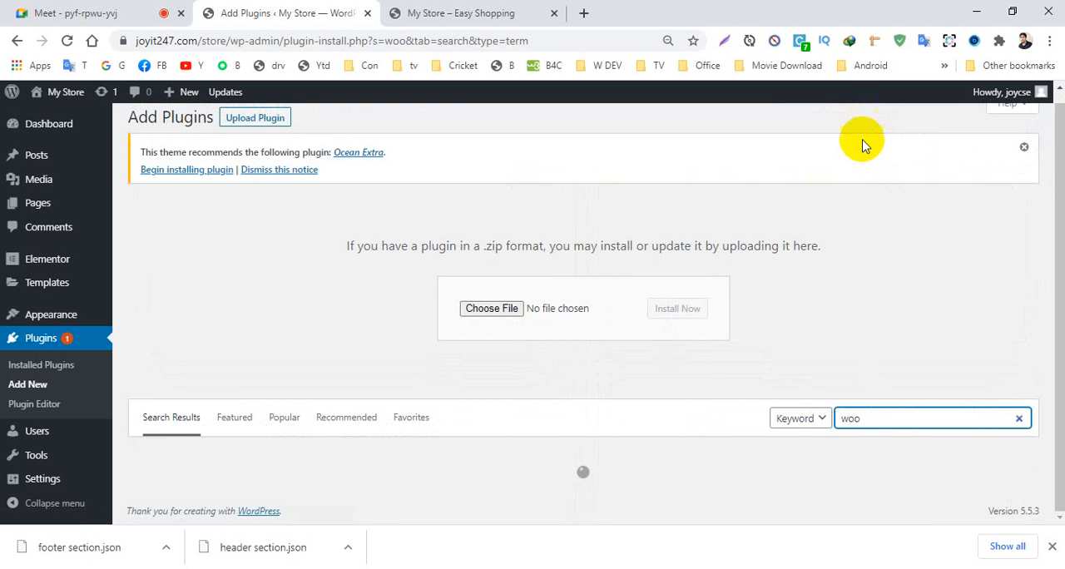
text(commerce)
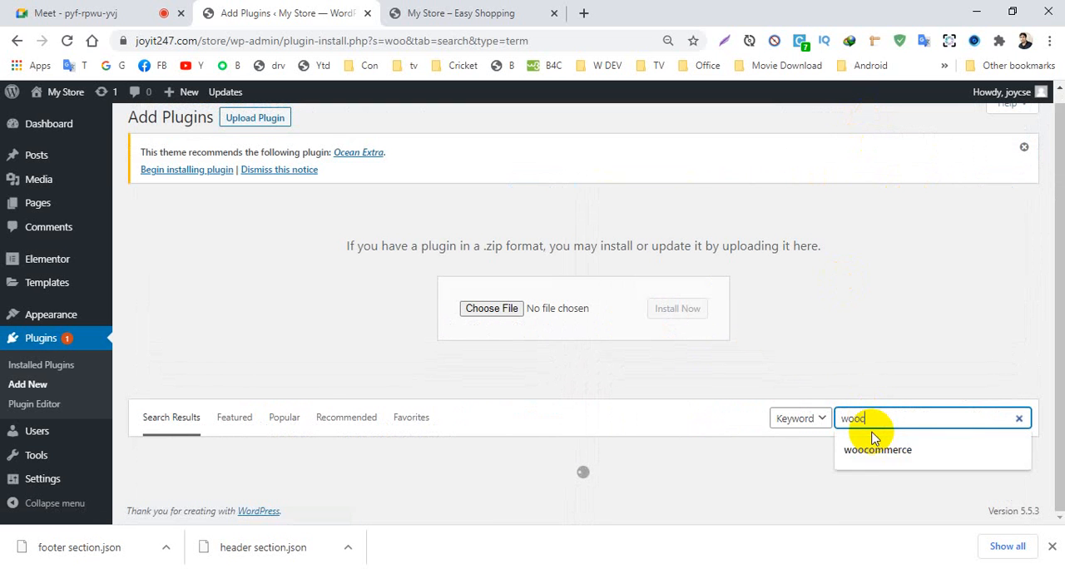
scroll(832, 441, down, 3)
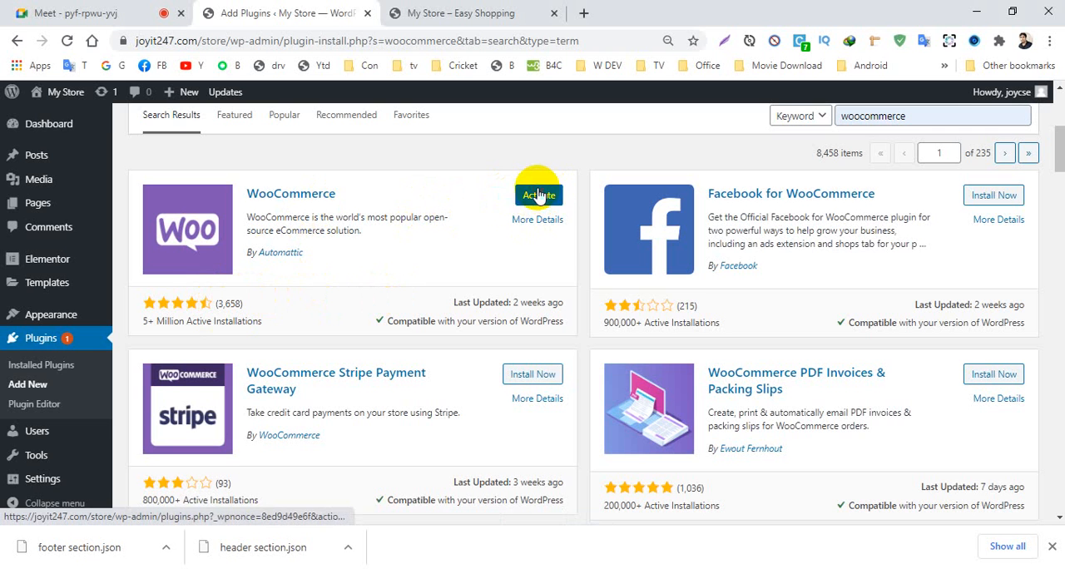
click(538, 195)
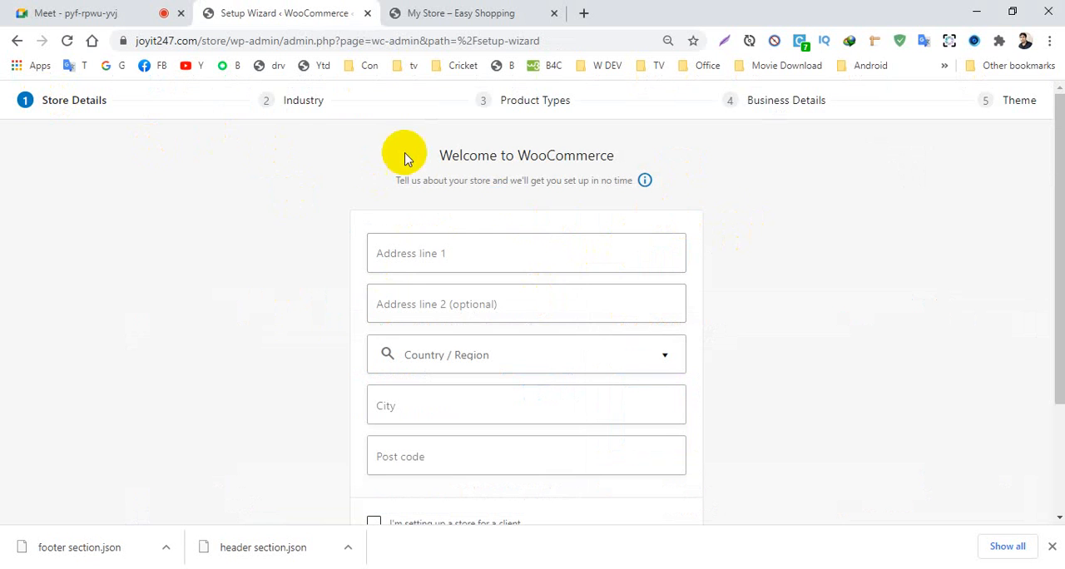
- Fill in the first address line of the store details and leave the optional second line empty
drag(1050, 157, 1060, 258)
scroll(1059, 258, up, 2)
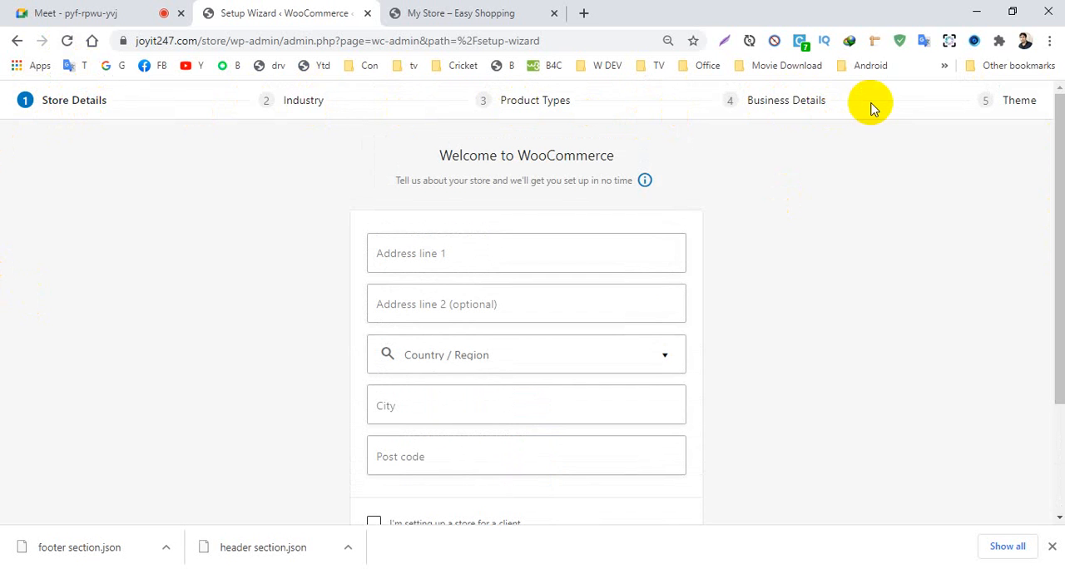
mouse_move(1050, 129)
mouse_down()
mouse_move(1061, 223)
mouse_move(1061, 141)
mouse_up()
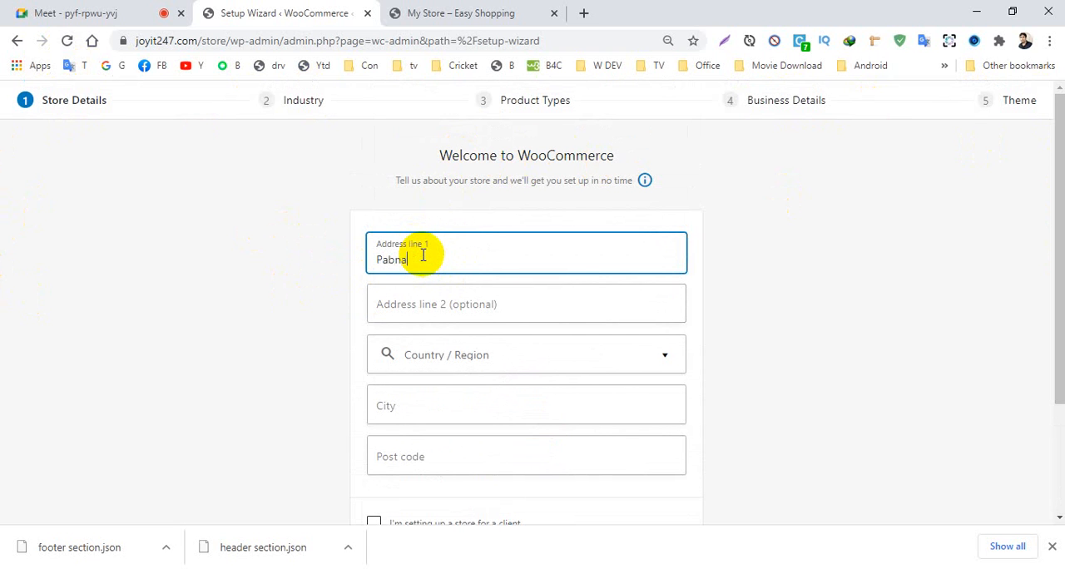
click(422, 305)
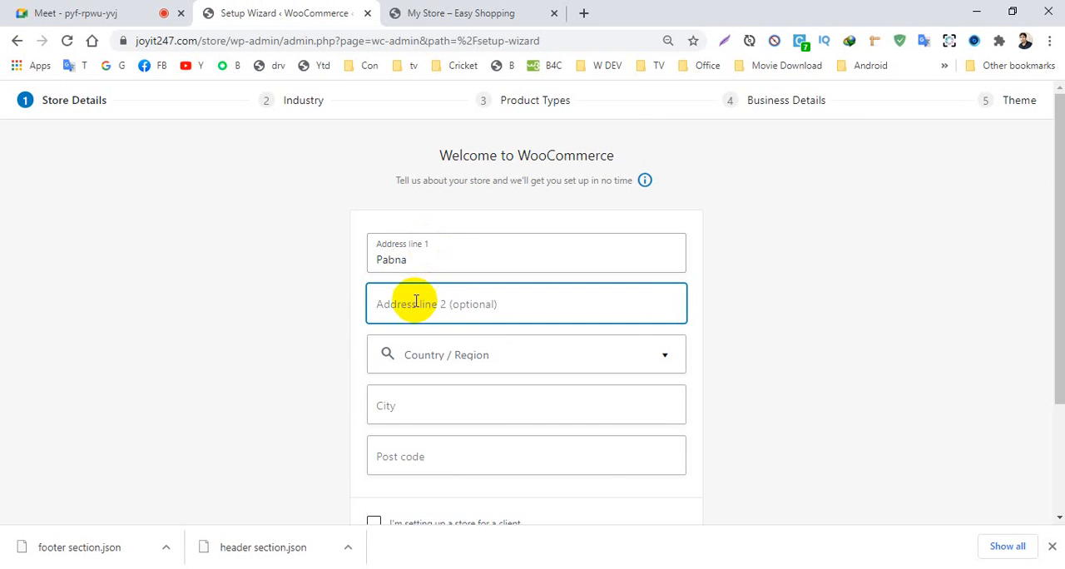
click(820, 250)
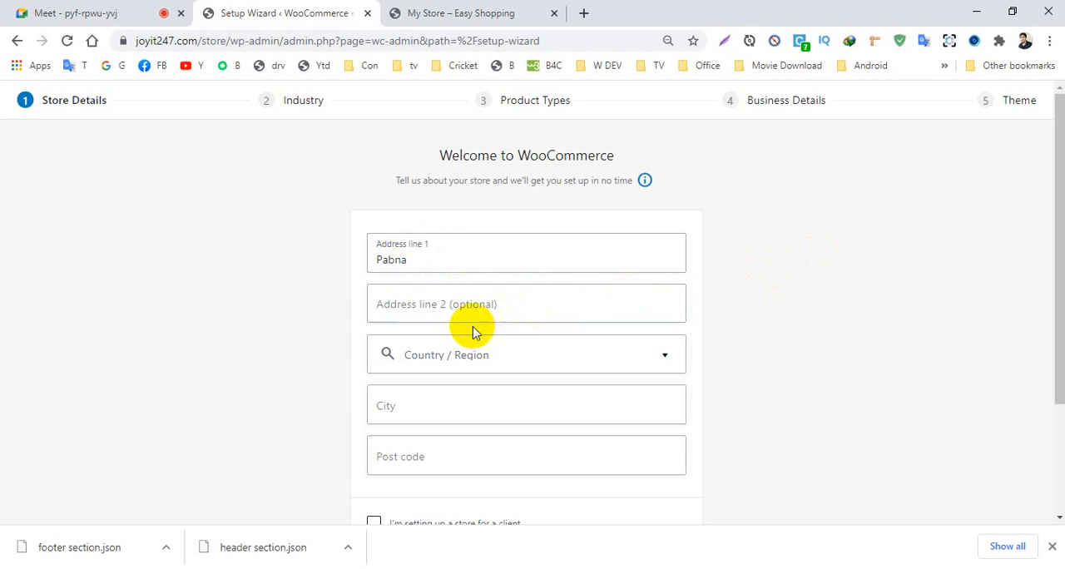
- Filter the country/region choices by "bang" and select the store's own district in Bangladesh
scroll(1053, 178, down, 2)
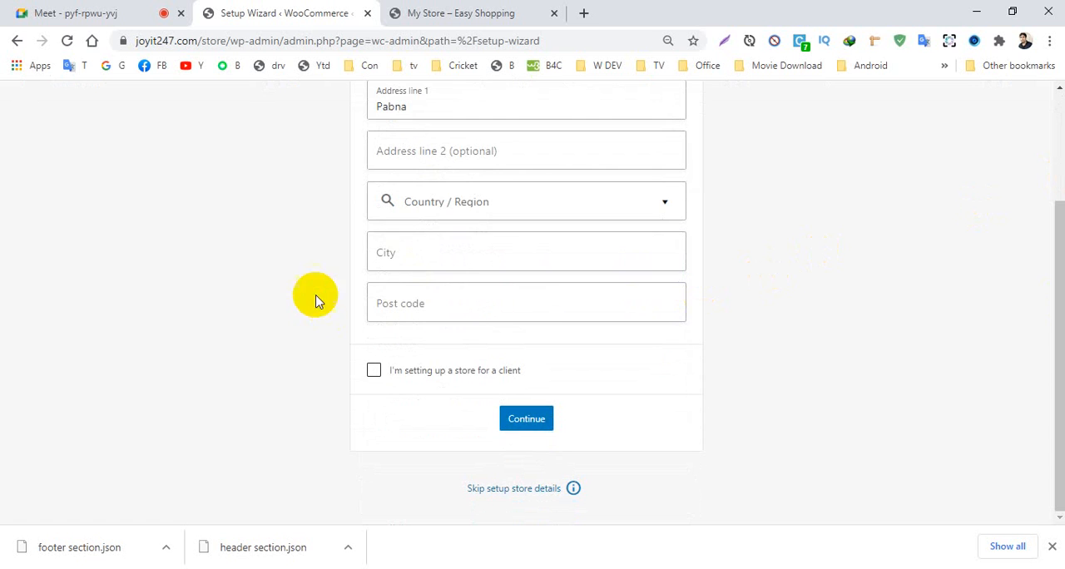
click(457, 210)
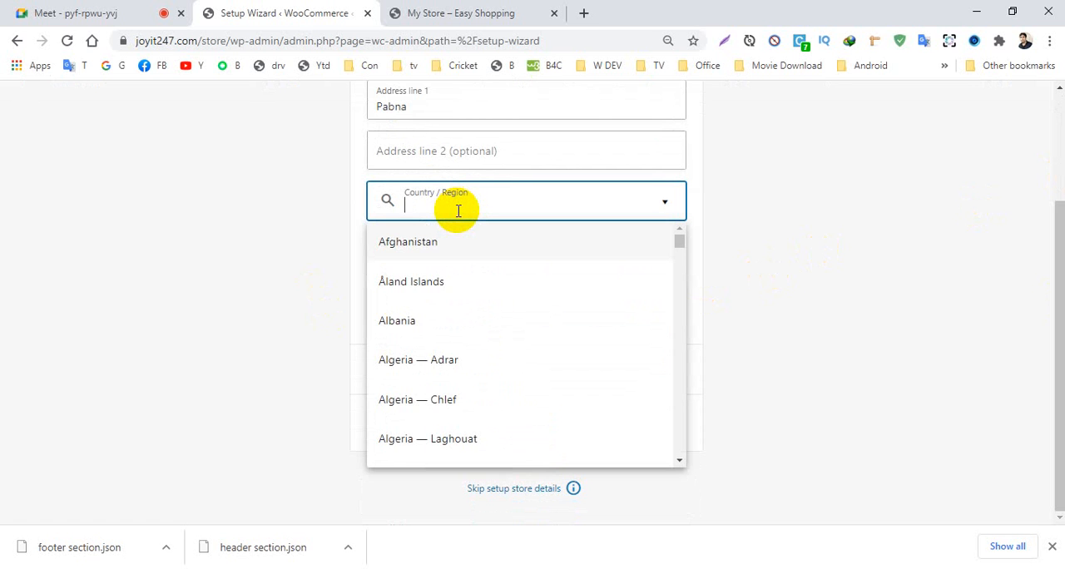
text(bang)
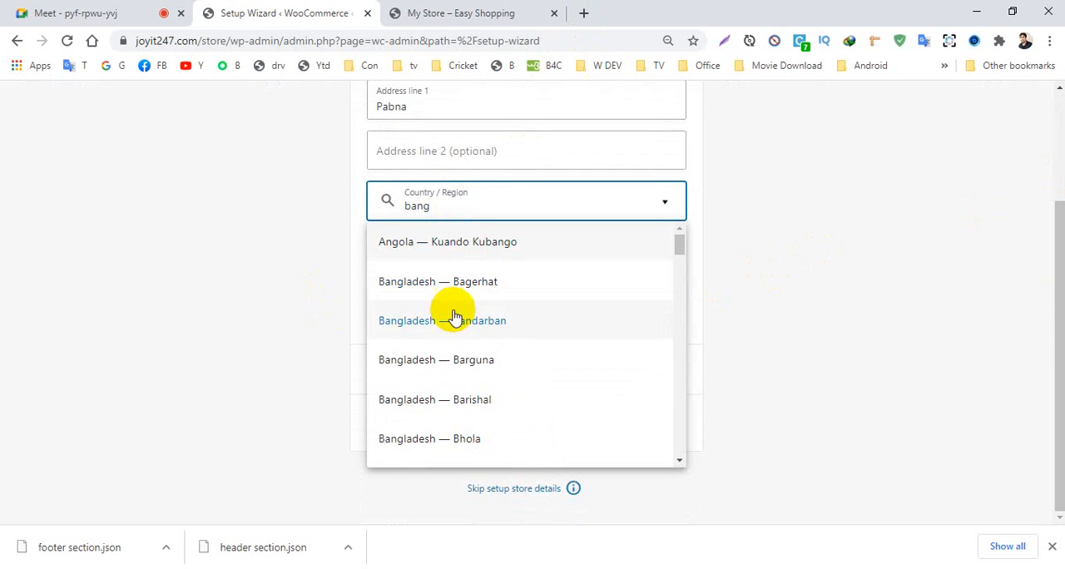
scroll(456, 316, down, 2)
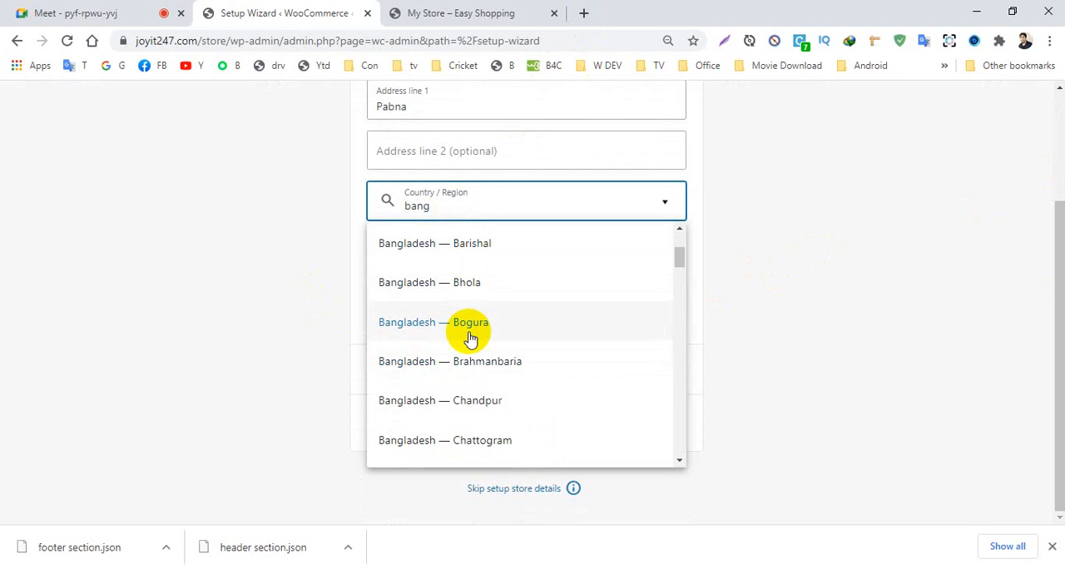
scroll(469, 338, down, 9)
scroll(469, 377, down, 10)
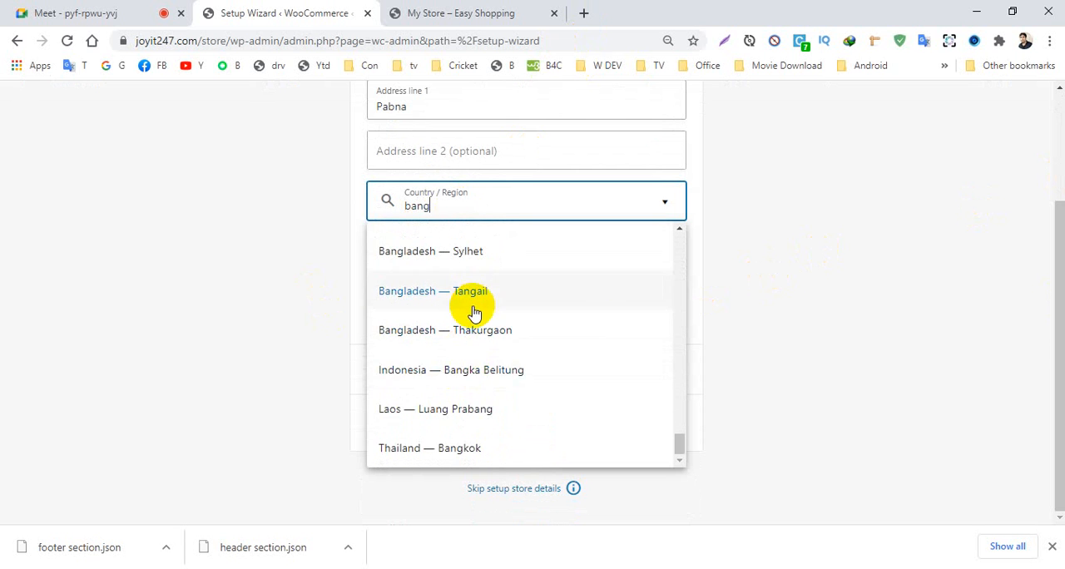
scroll(474, 308, up, 3)
scroll(474, 307, up, 3)
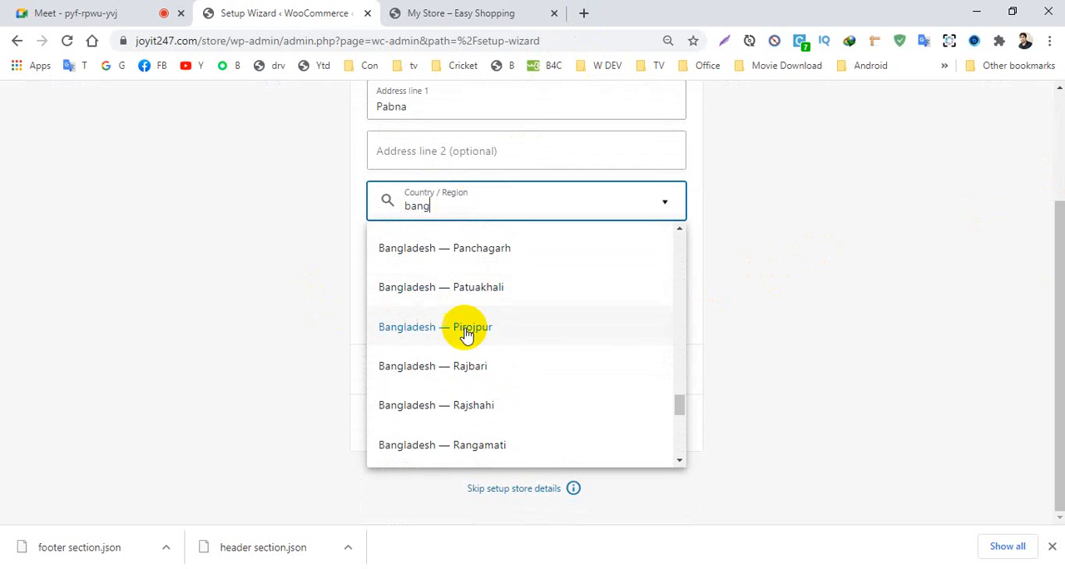
scroll(449, 391, up, 2)
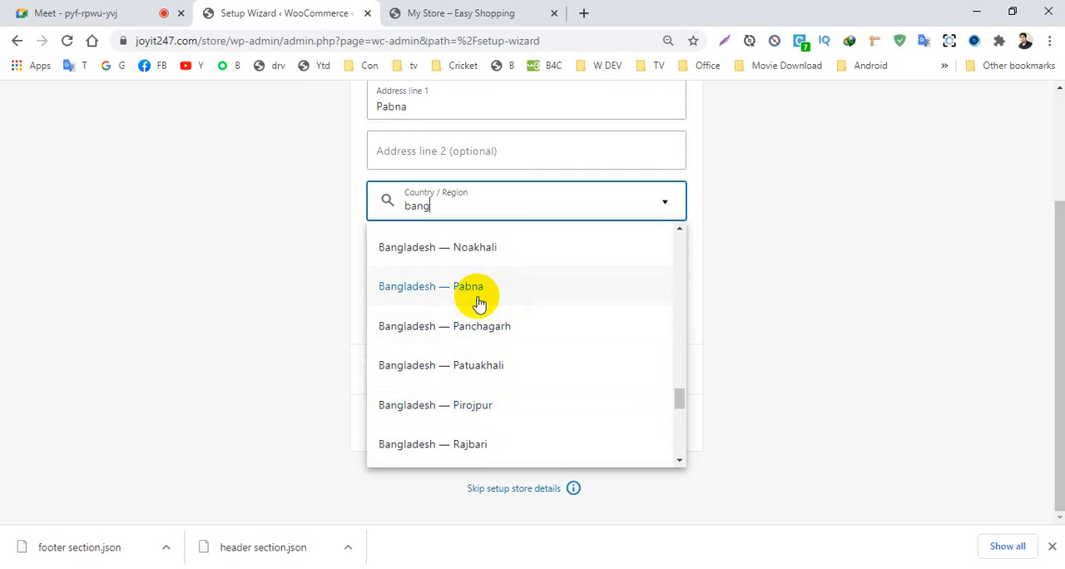
click(470, 291)
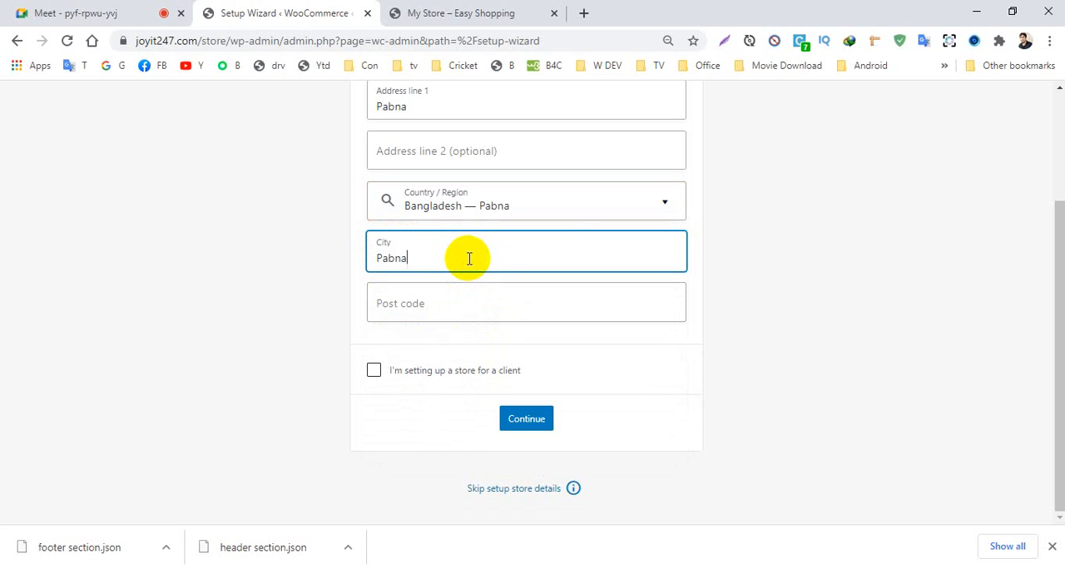
- Complete the store details with the city, post code and client-store option, and continue with usage tracking accepted
click(423, 305)
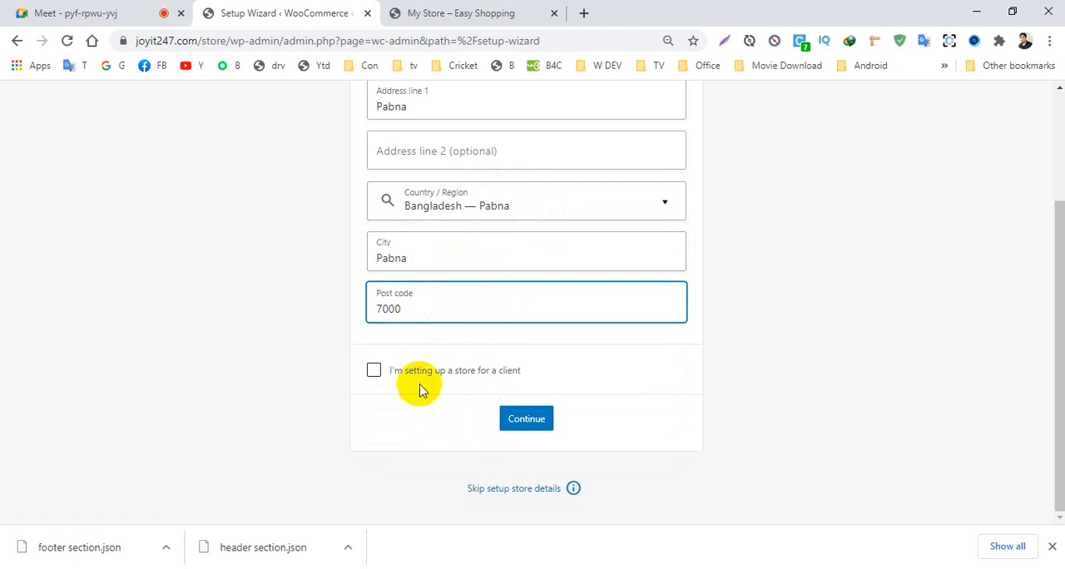
click(373, 370)
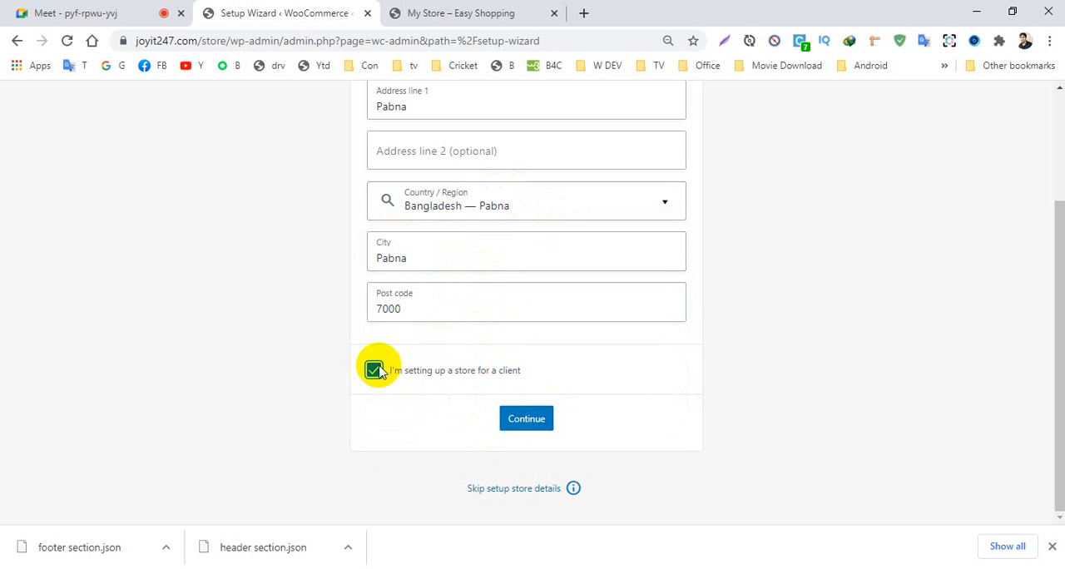
click(523, 420)
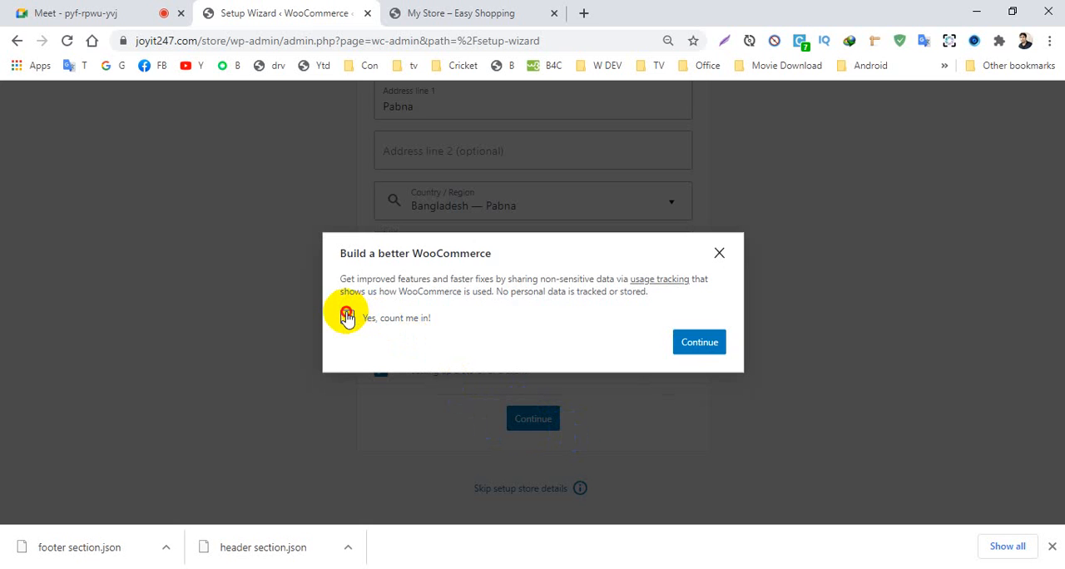
click(699, 343)
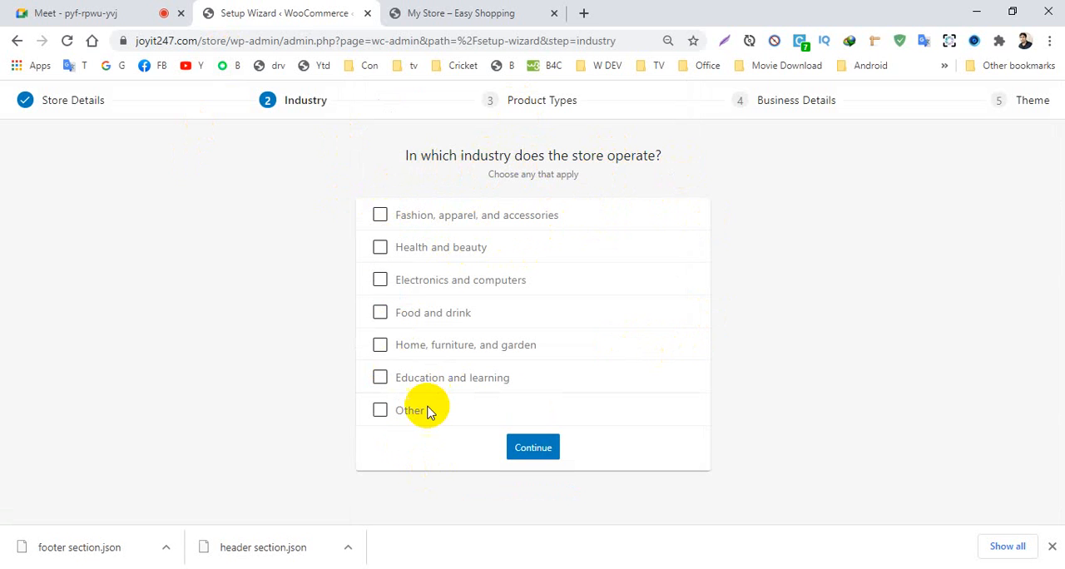
- Choose Fashion, apparel, and accessories as the store's industry and continue with Physical products as the only product type
click(378, 215)
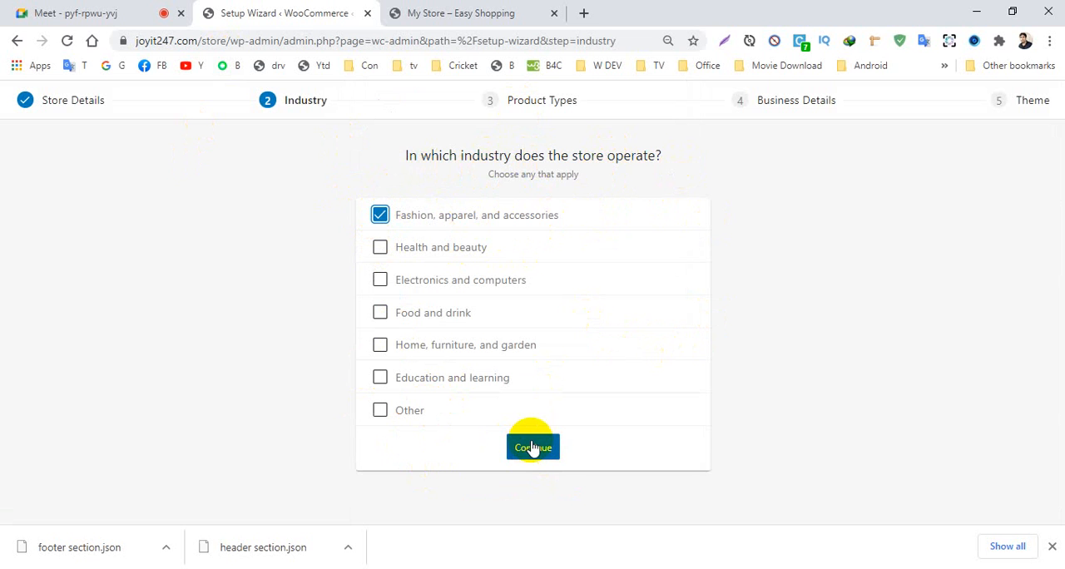
click(1054, 546)
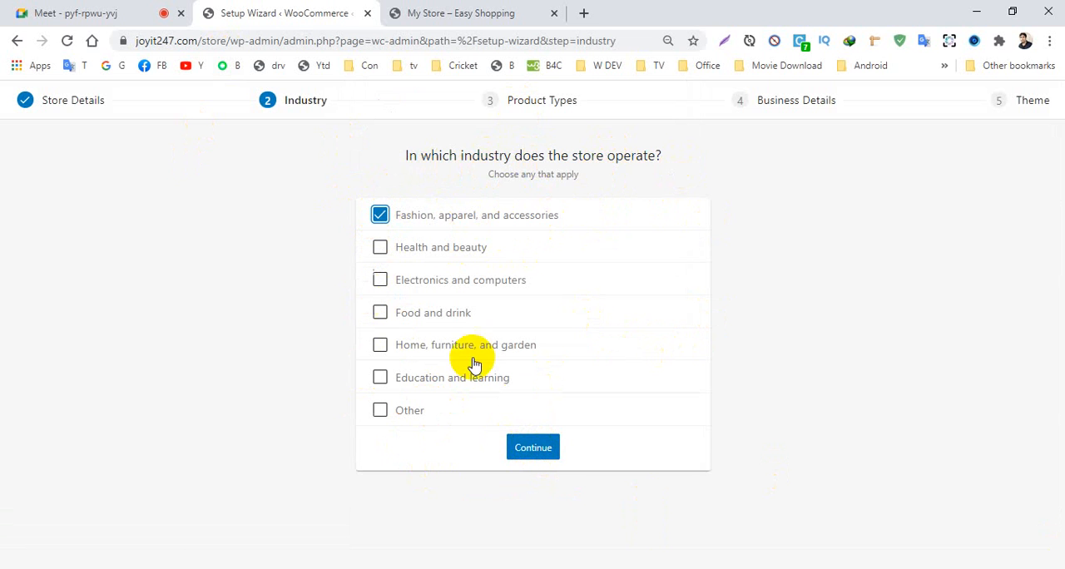
click(533, 450)
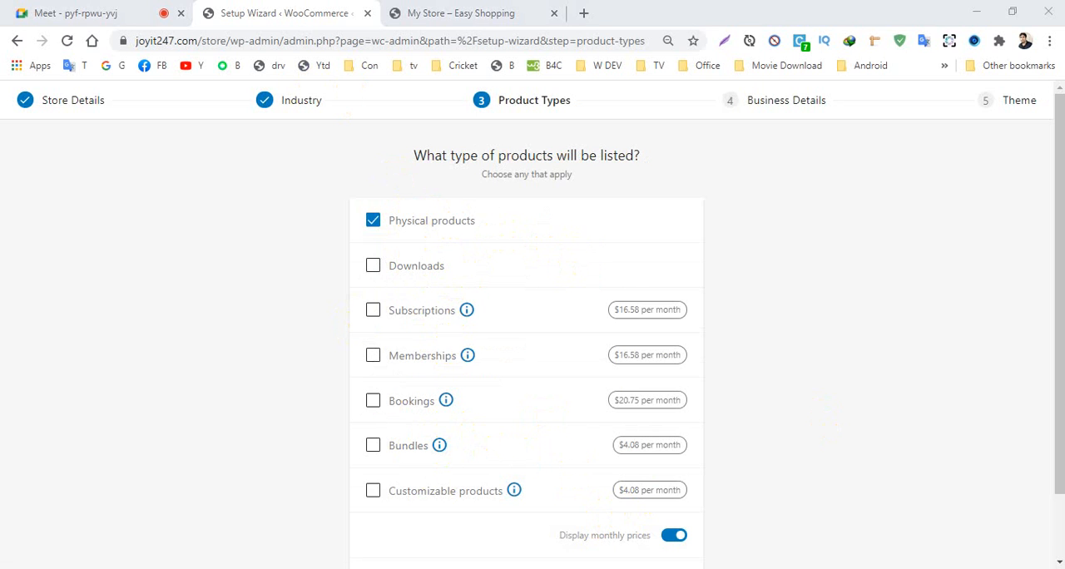
drag(1056, 408, 1054, 475)
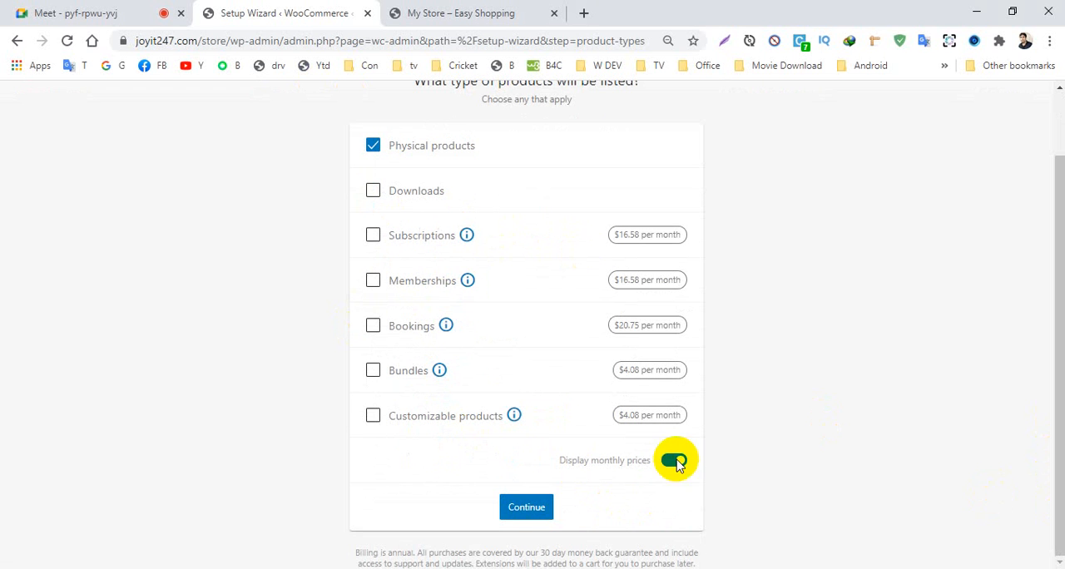
click(526, 507)
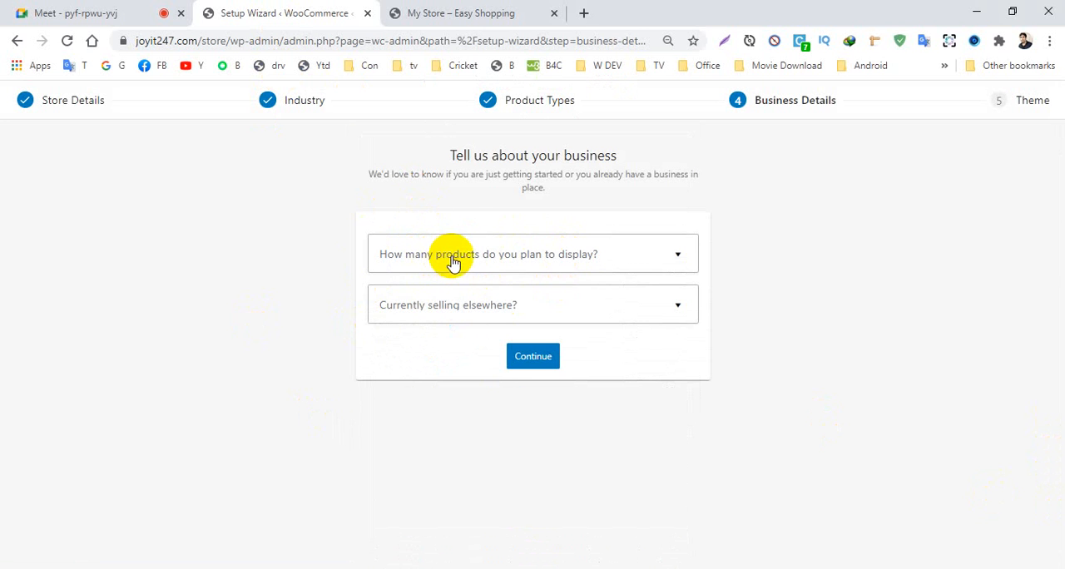
- Submit the business details with 1 - 10 products, No for selling elsewhere, and the Facebook, Mailchimp and Google Ads extensions enabled
click(569, 259)
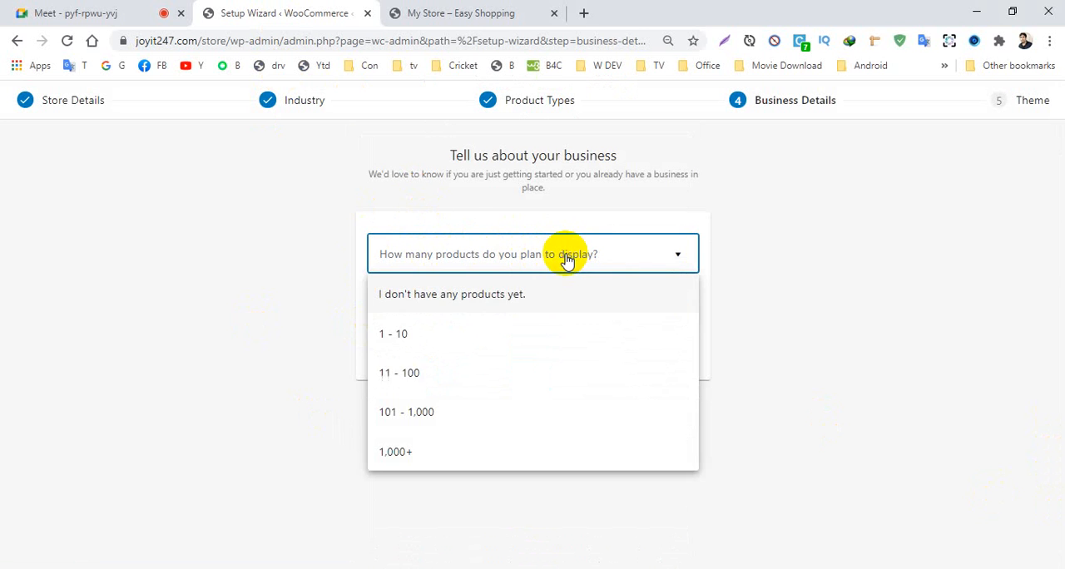
click(407, 336)
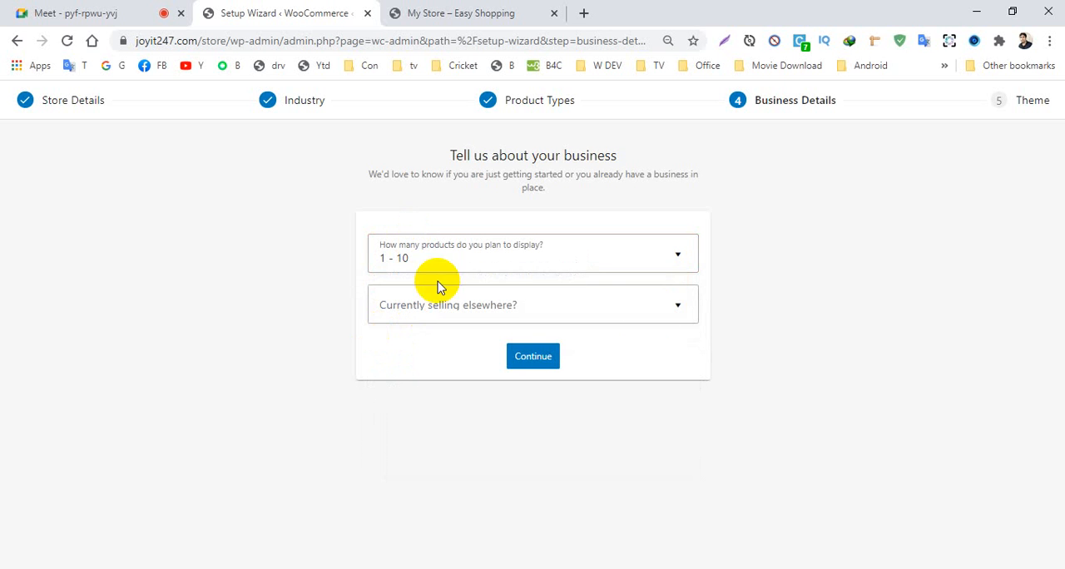
click(499, 310)
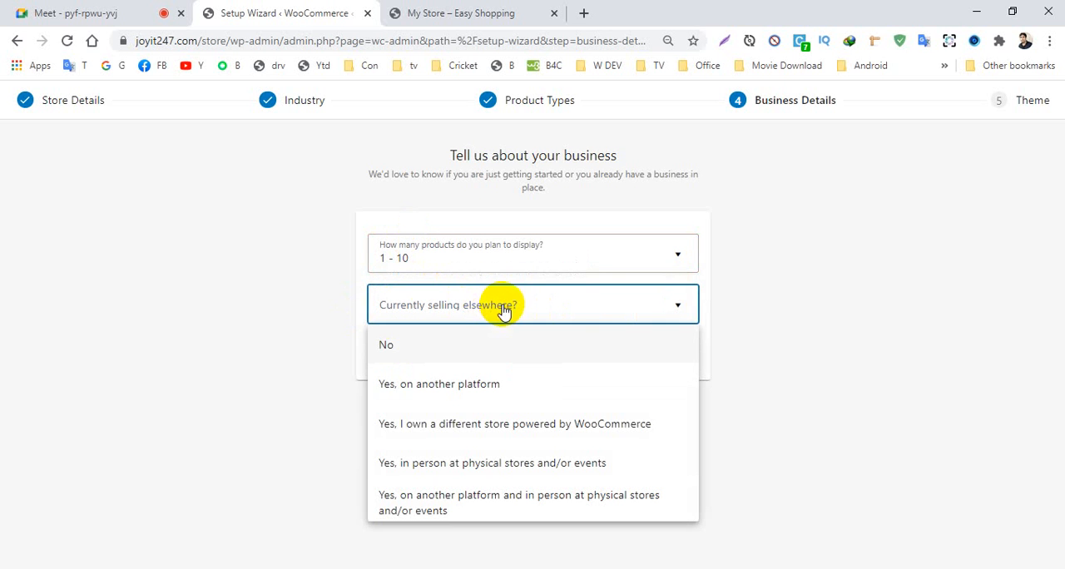
click(387, 354)
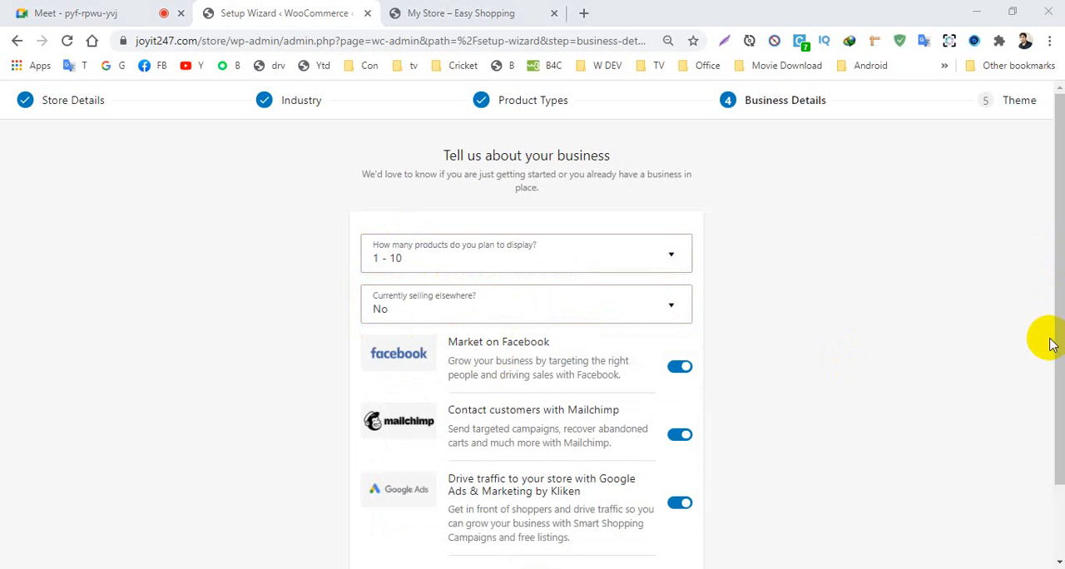
drag(1056, 345, 1053, 428)
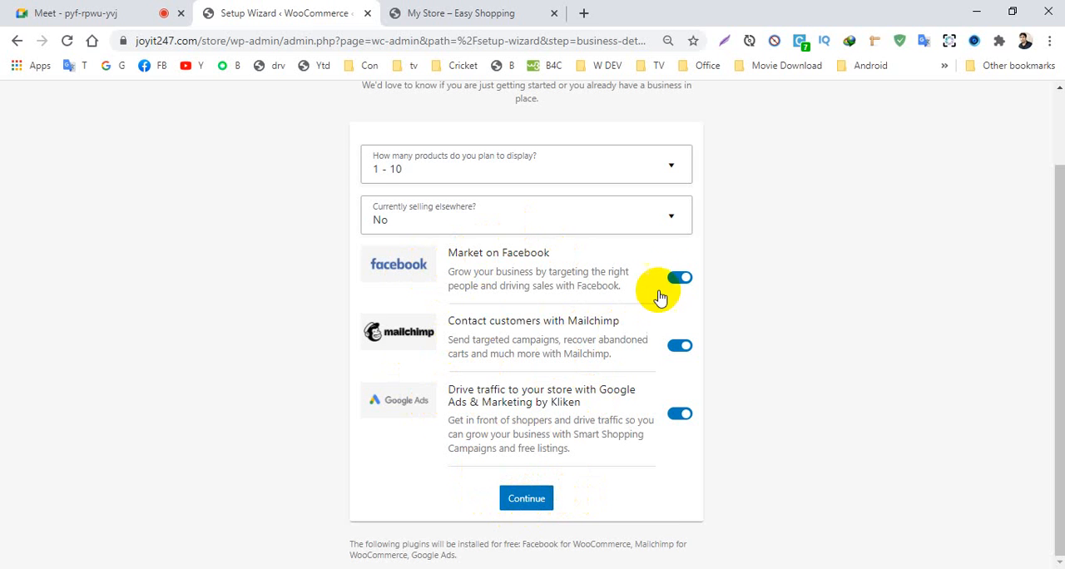
click(527, 502)
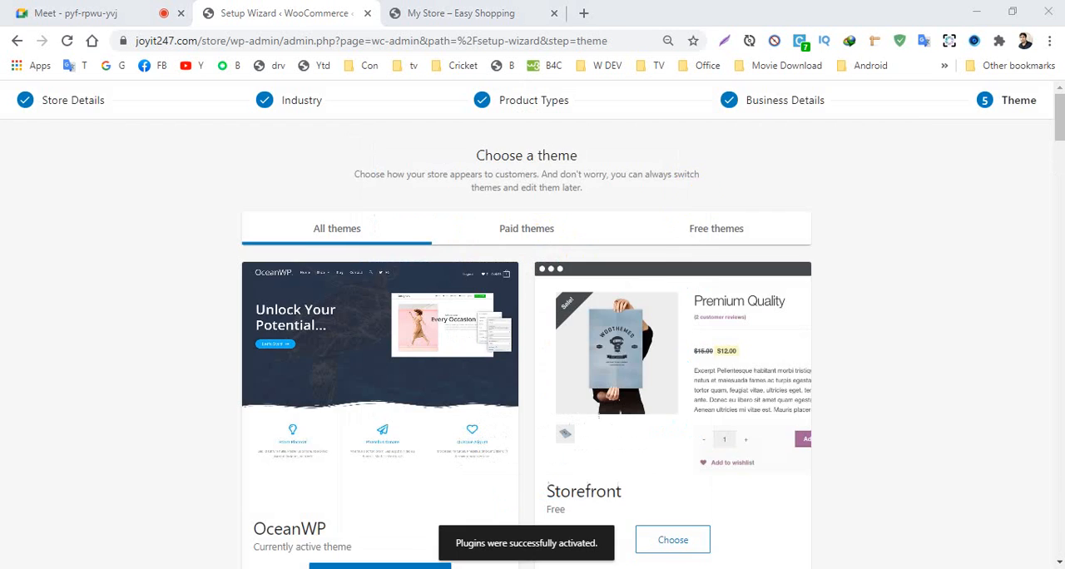
- Look through the themes offered for the store, comparing their previews and prices
scroll(385, 302, down, 3)
scroll(387, 304, up, 3)
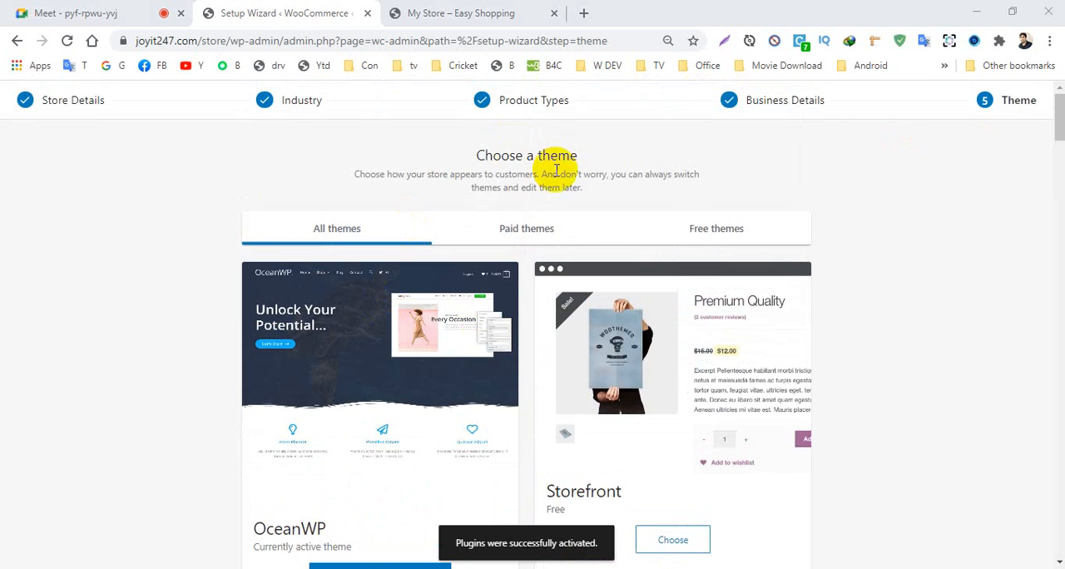
scroll(570, 324, down, 15)
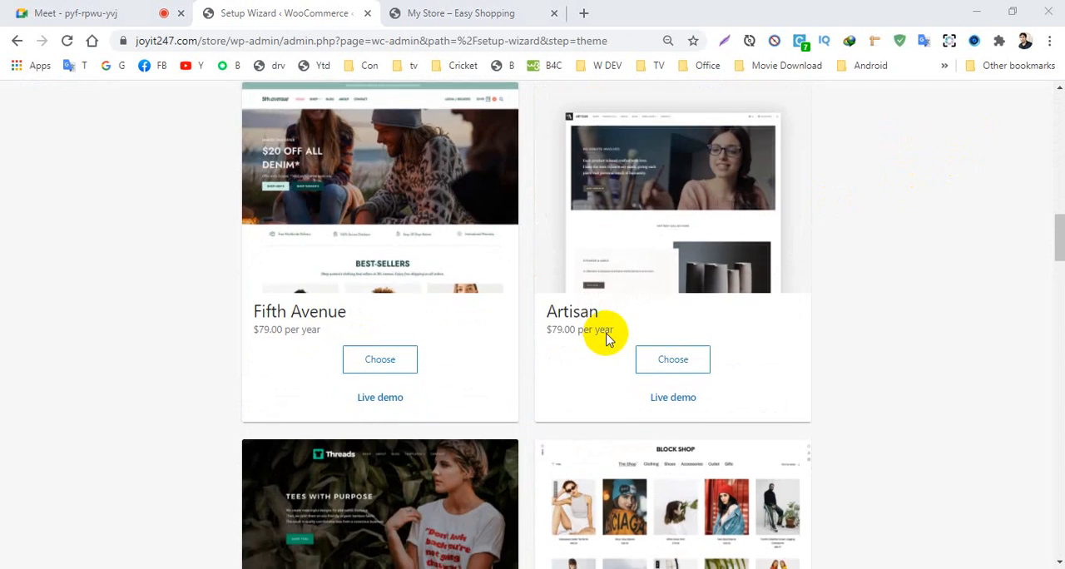
scroll(488, 328, down, 5)
scroll(474, 319, down, 8)
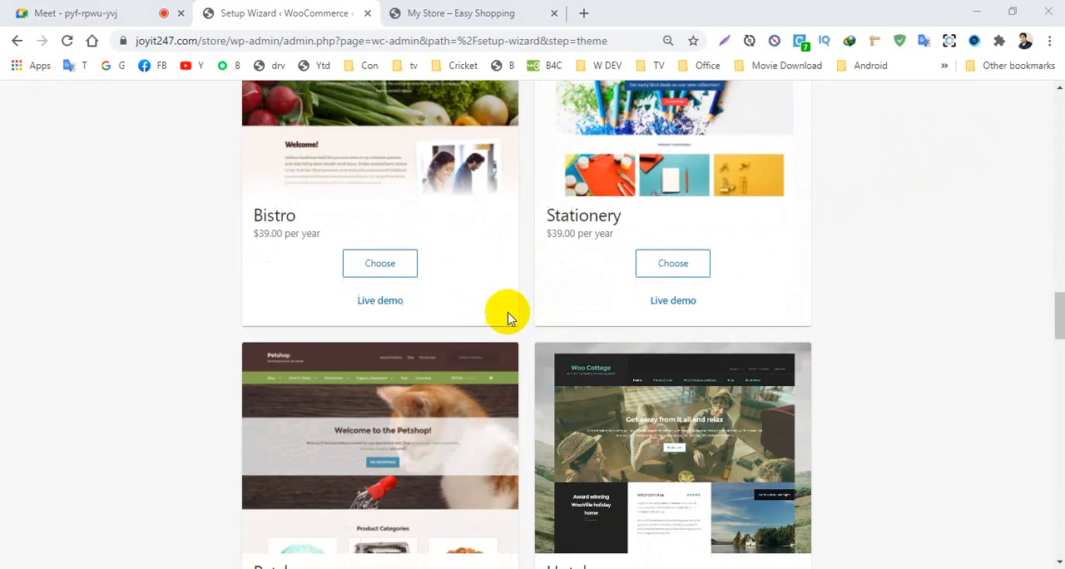
scroll(558, 314, up, 18)
scroll(533, 324, up, 8)
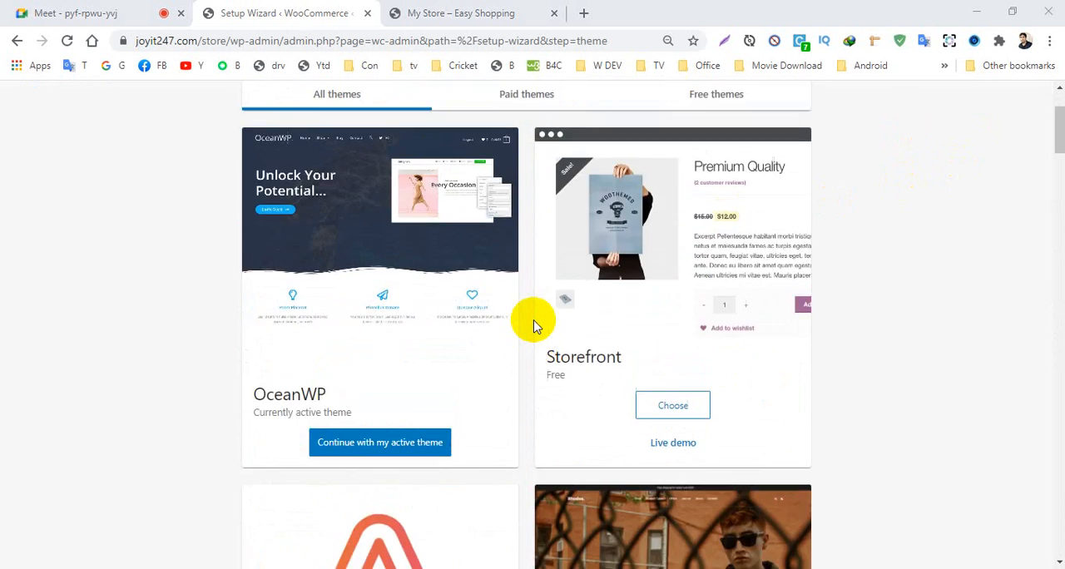
scroll(533, 325, down, 3)
scroll(534, 324, up, 3)
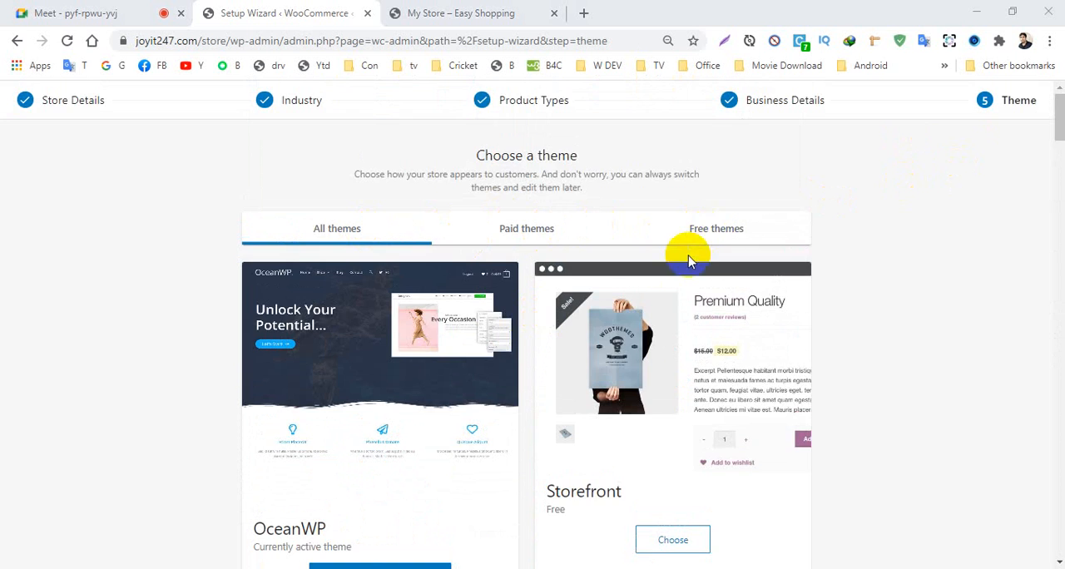
- Keep the active OceanWP theme for the store and continue with it
scroll(685, 325, down, 3)
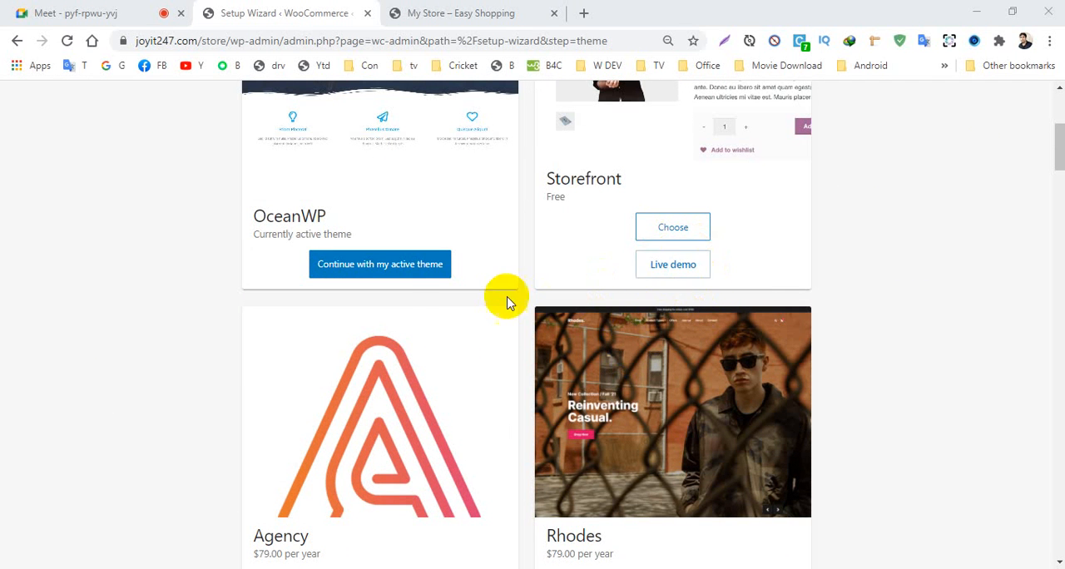
scroll(350, 283, up, 2)
scroll(353, 268, down, 2)
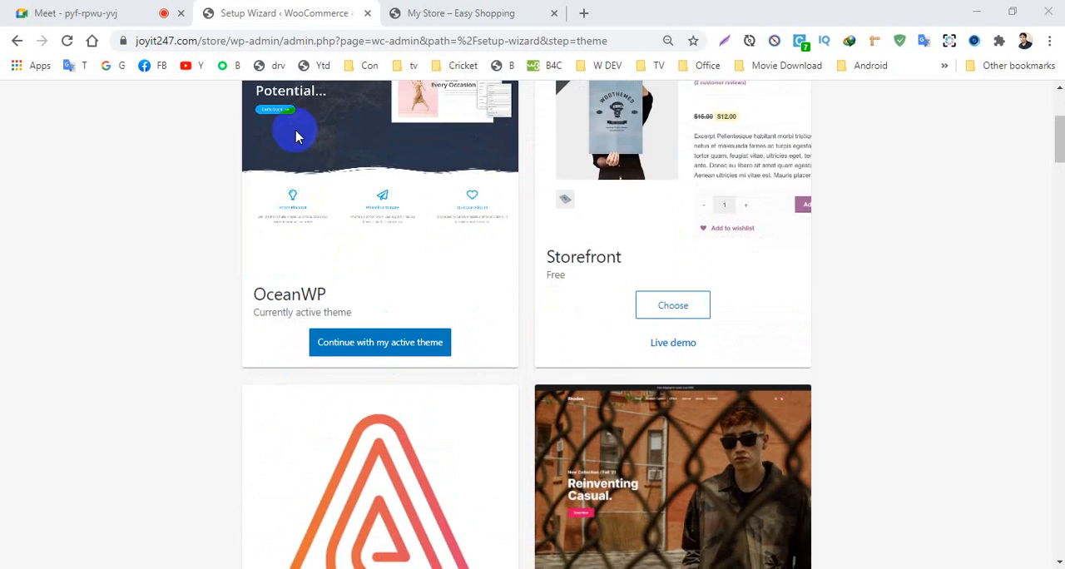
click(362, 354)
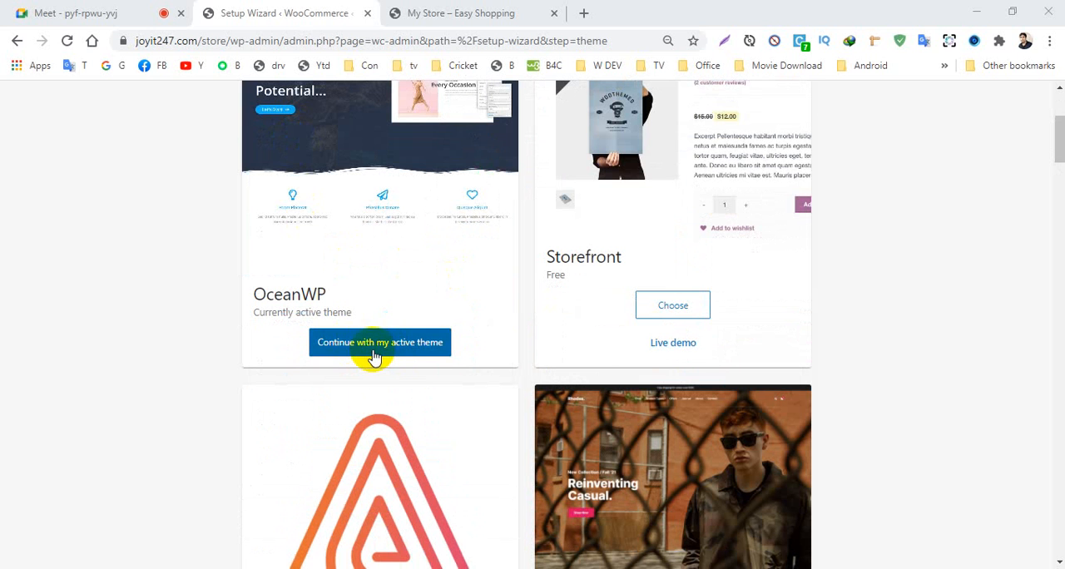
- Continue with the active theme, decline the Jetpack and WooCommerce Shipping & Tax plugins, and dismiss the welcome tour
click(402, 351)
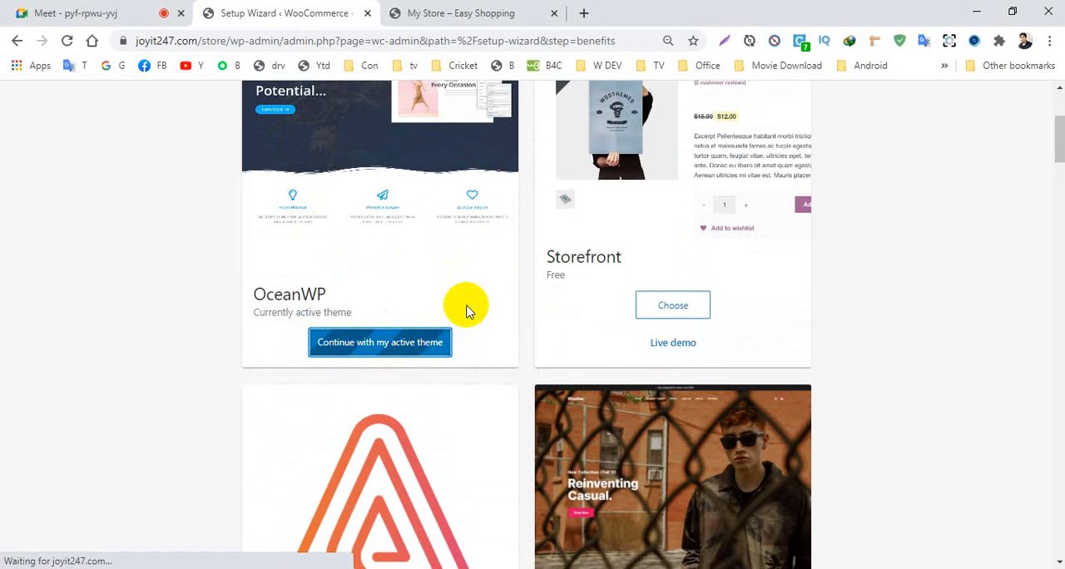
scroll(518, 280, down, 1)
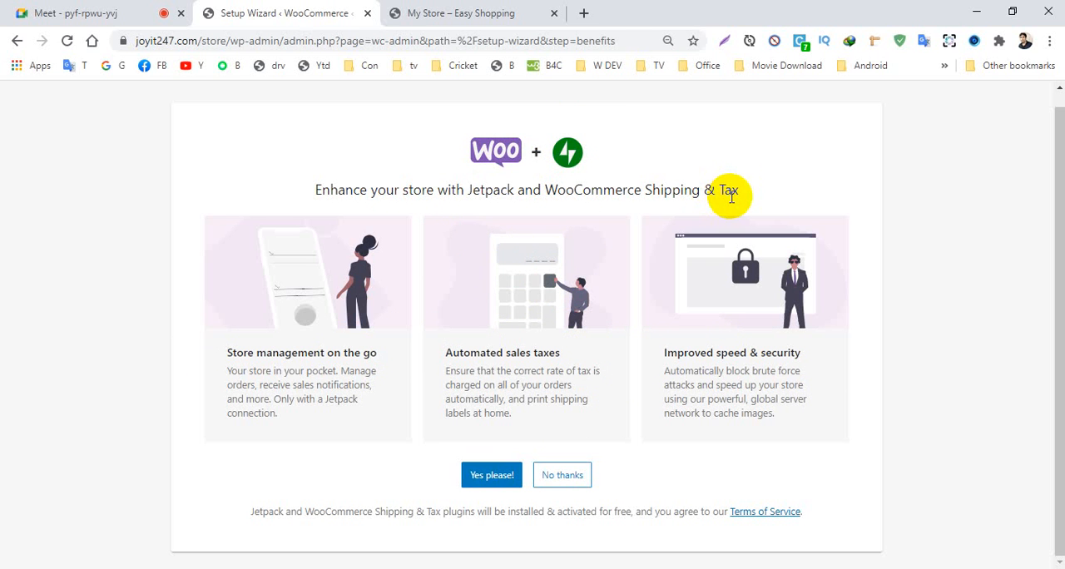
drag(740, 191, 483, 192)
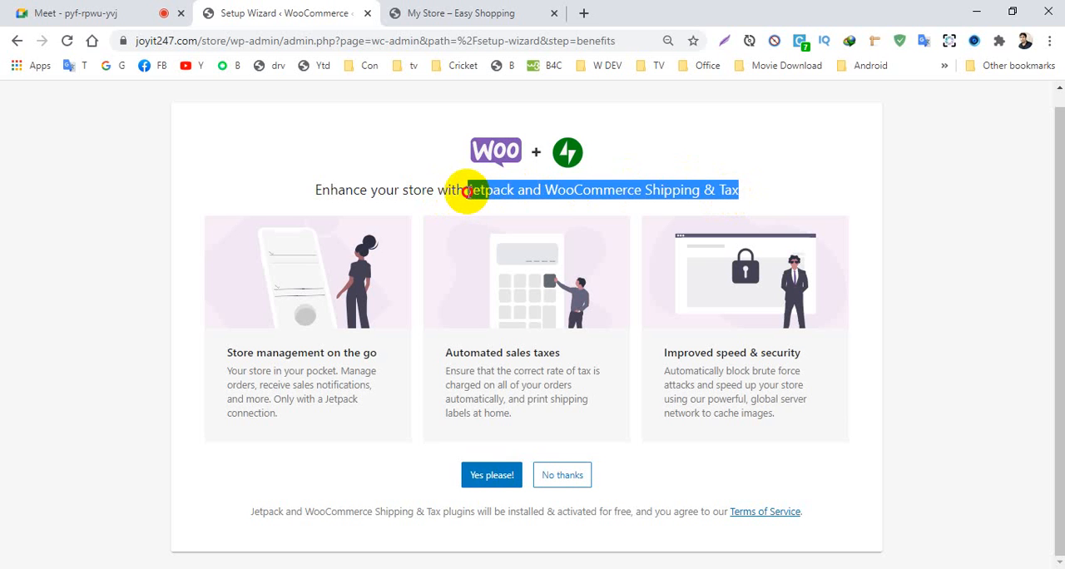
click(480, 191)
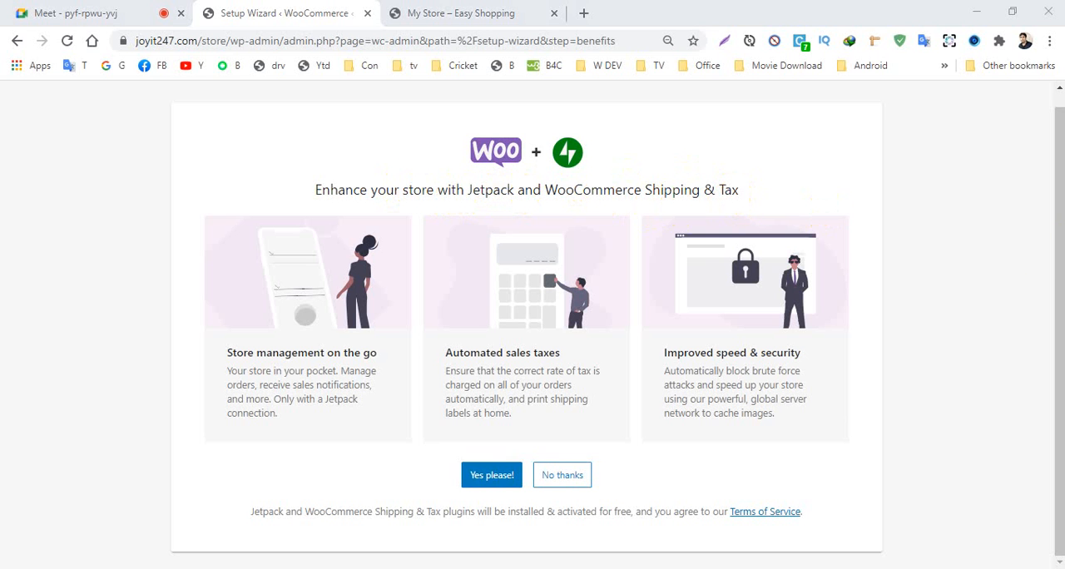
click(549, 476)
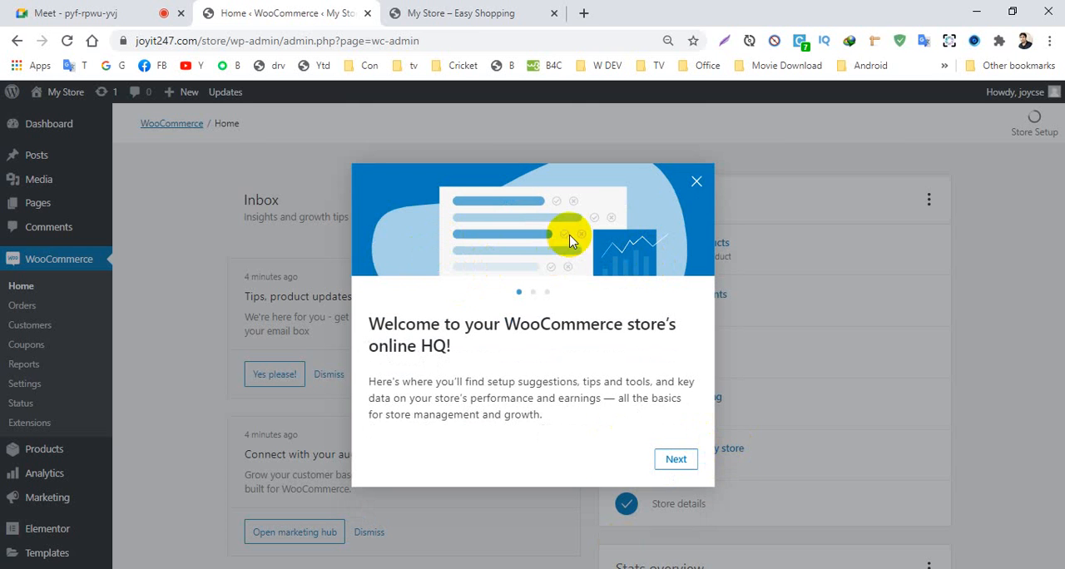
click(697, 184)
- Look over the WooCommerce home page and open the WooCommerce settings
scroll(385, 380, down, 5)
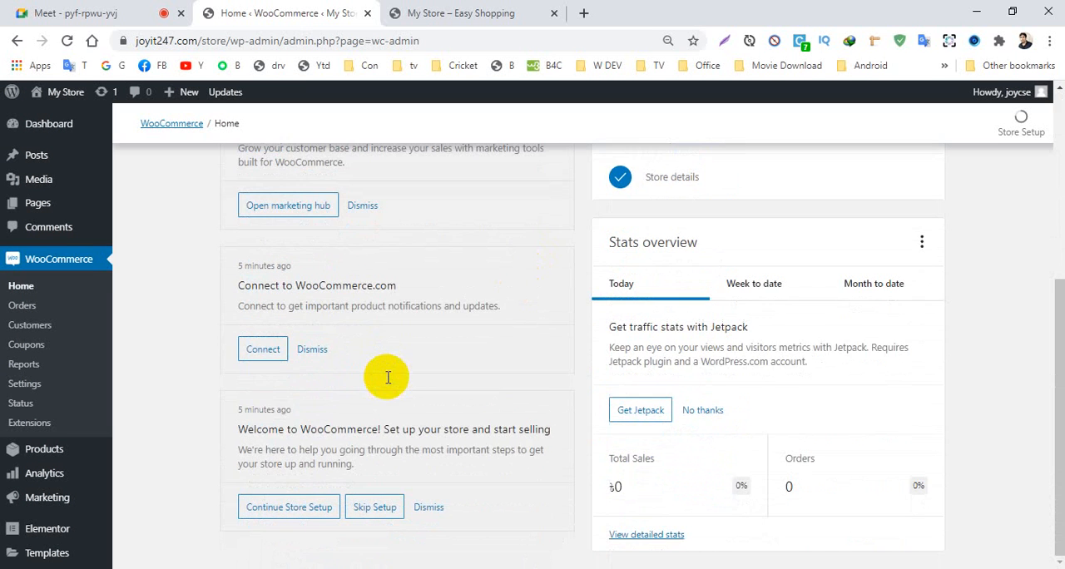
scroll(302, 388, up, 4)
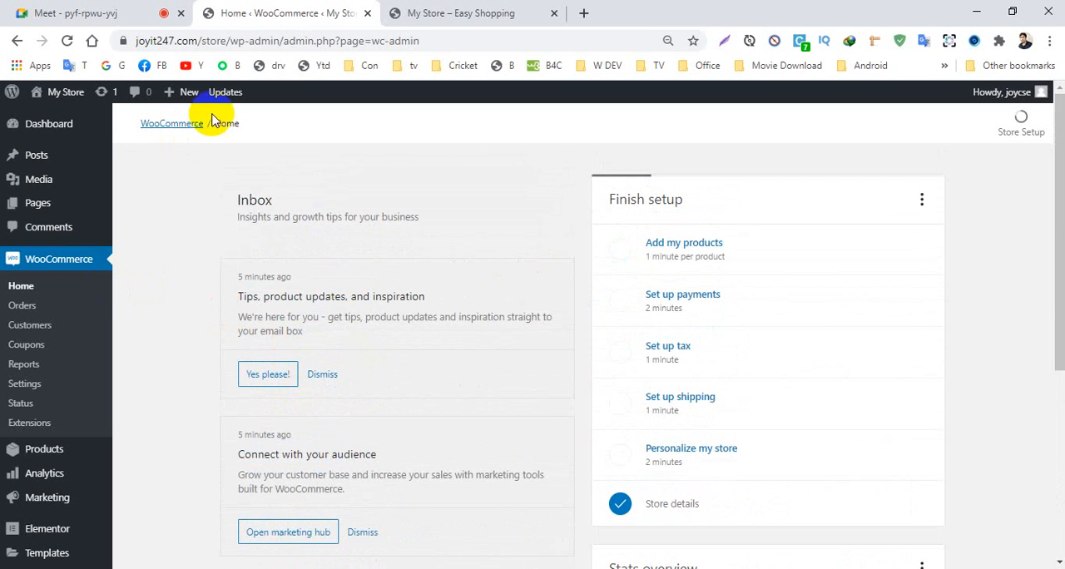
click(50, 268)
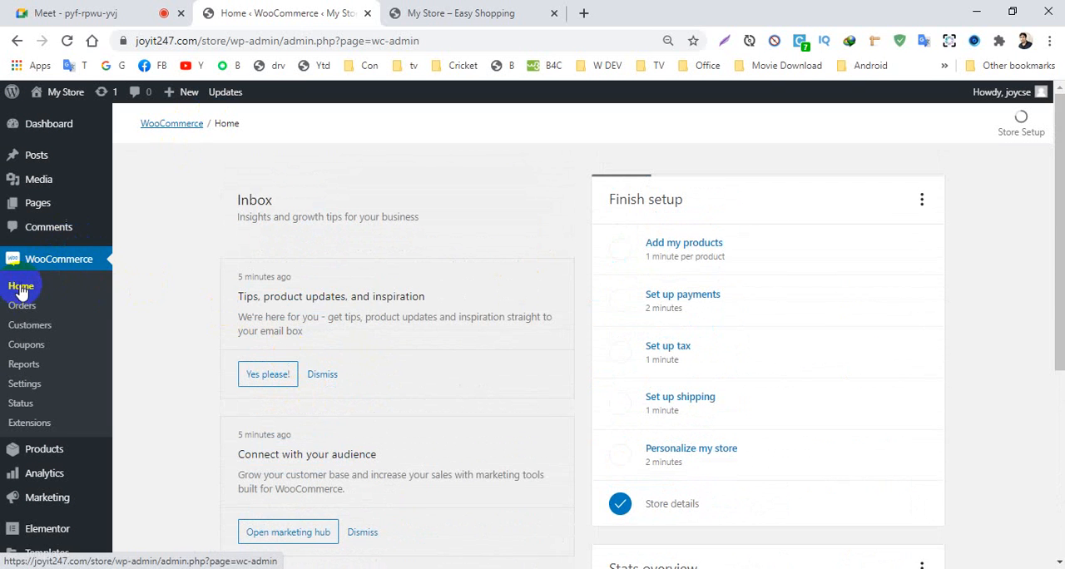
click(40, 391)
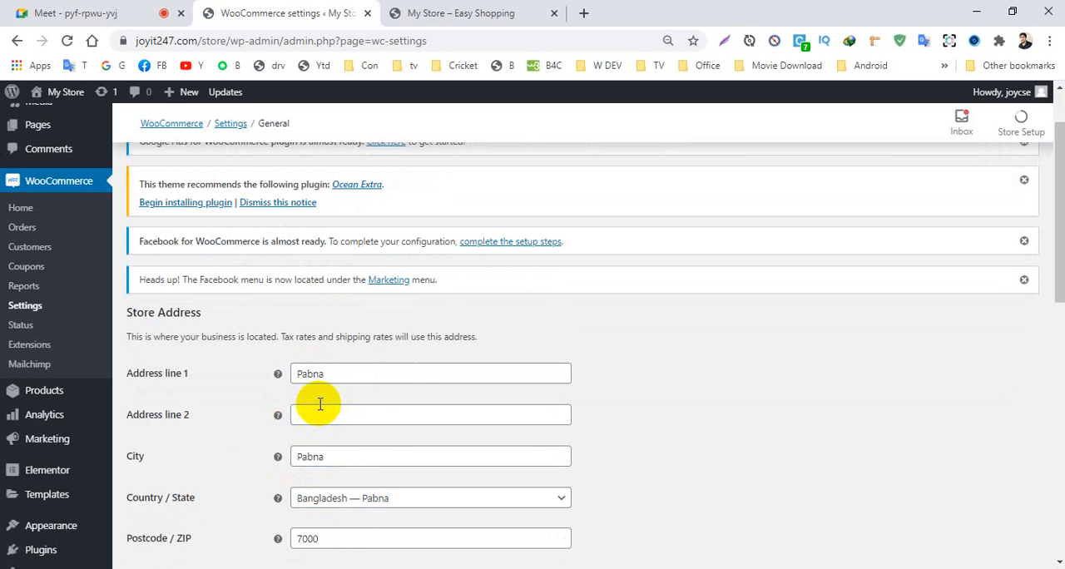
- Set the selling locations to Sell to specific countries, with Bangladesh as the only country
drag(1057, 177, 1053, 269)
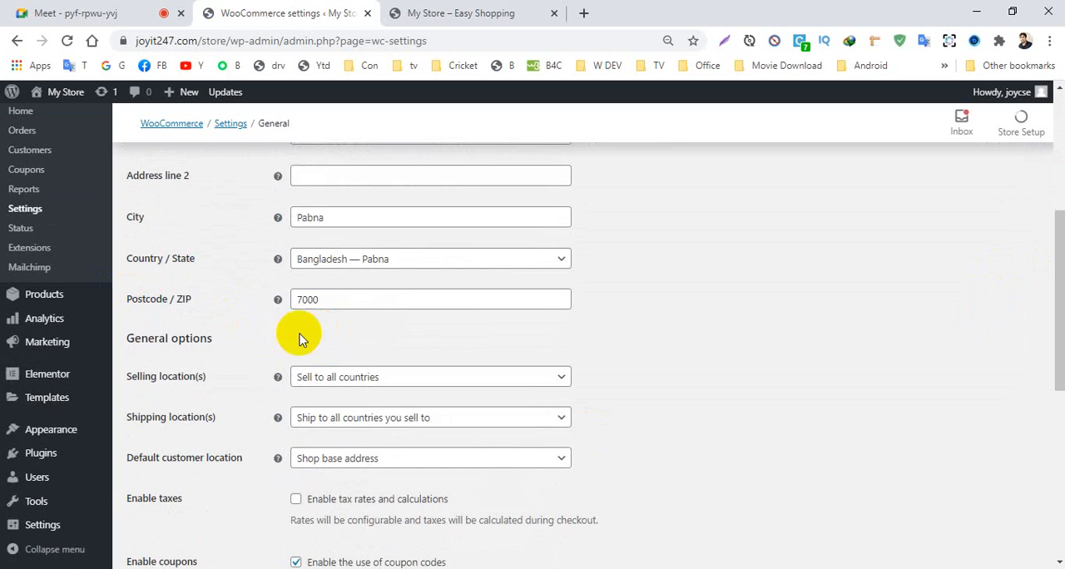
scroll(510, 398, down, 1)
scroll(509, 398, down, 3)
scroll(269, 345, up, 4)
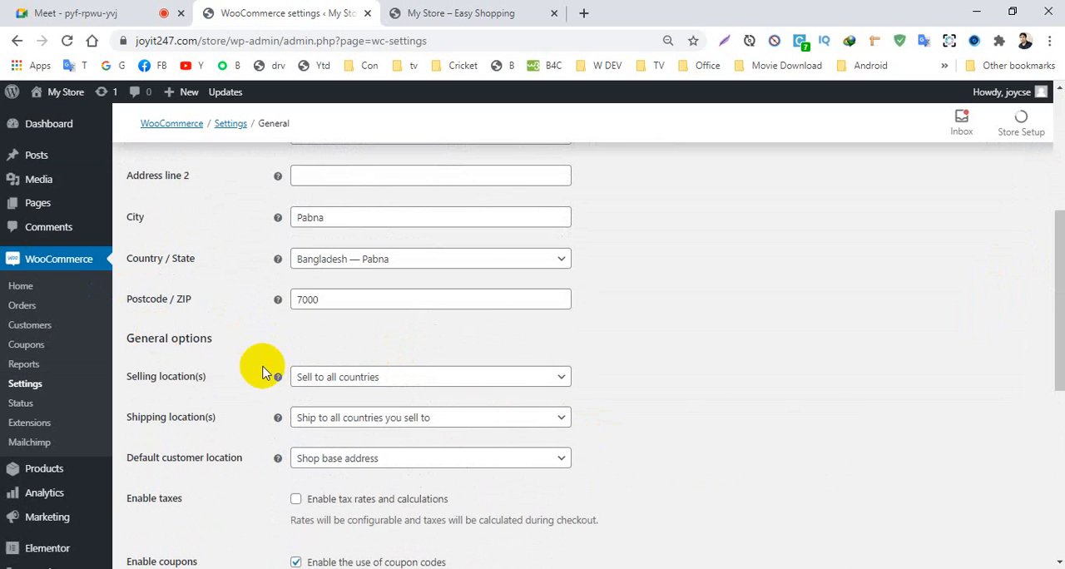
click(342, 376)
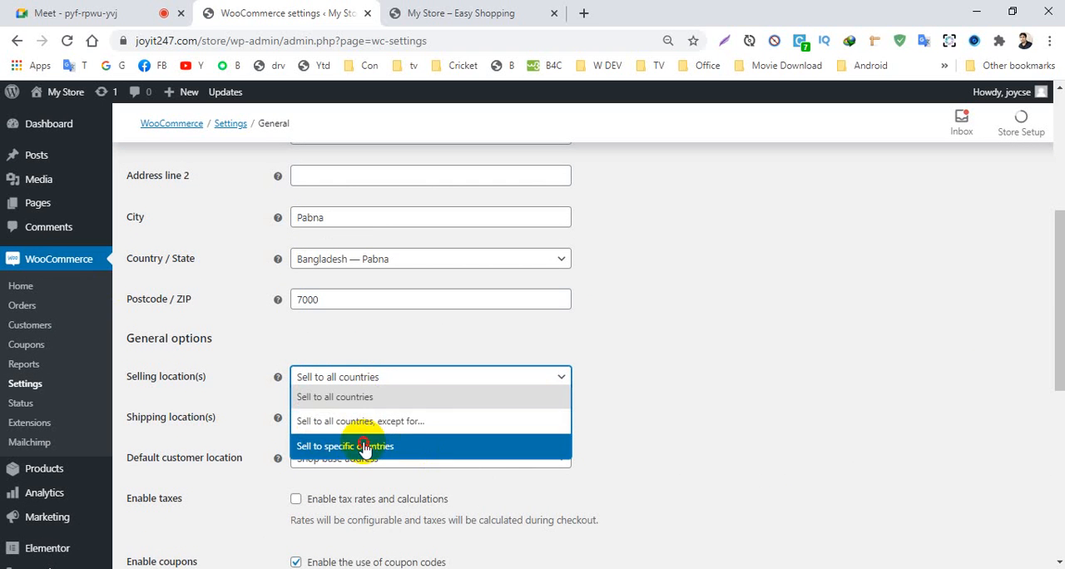
click(396, 446)
click(348, 421)
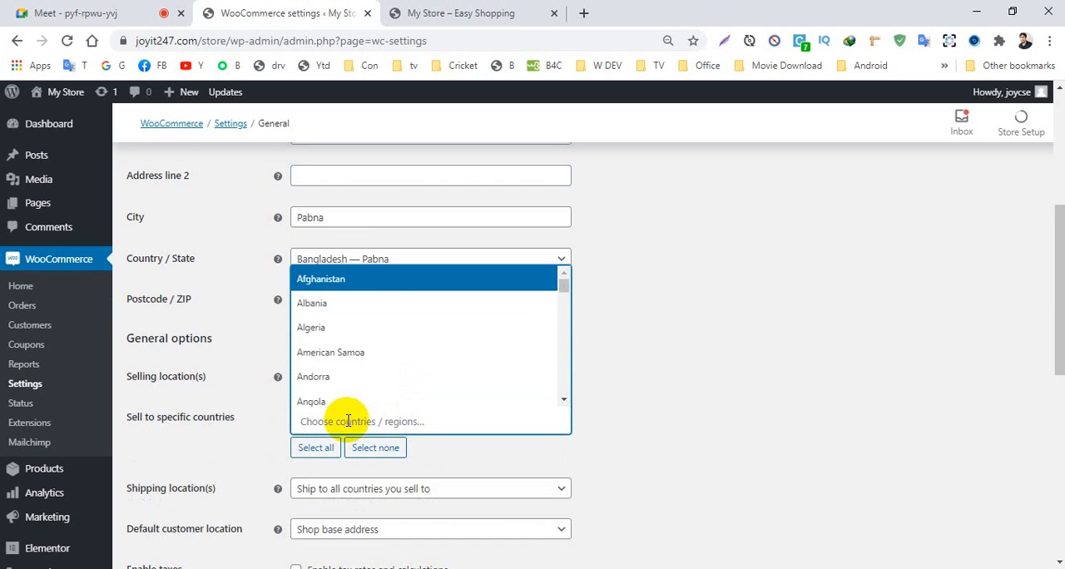
click(216, 389)
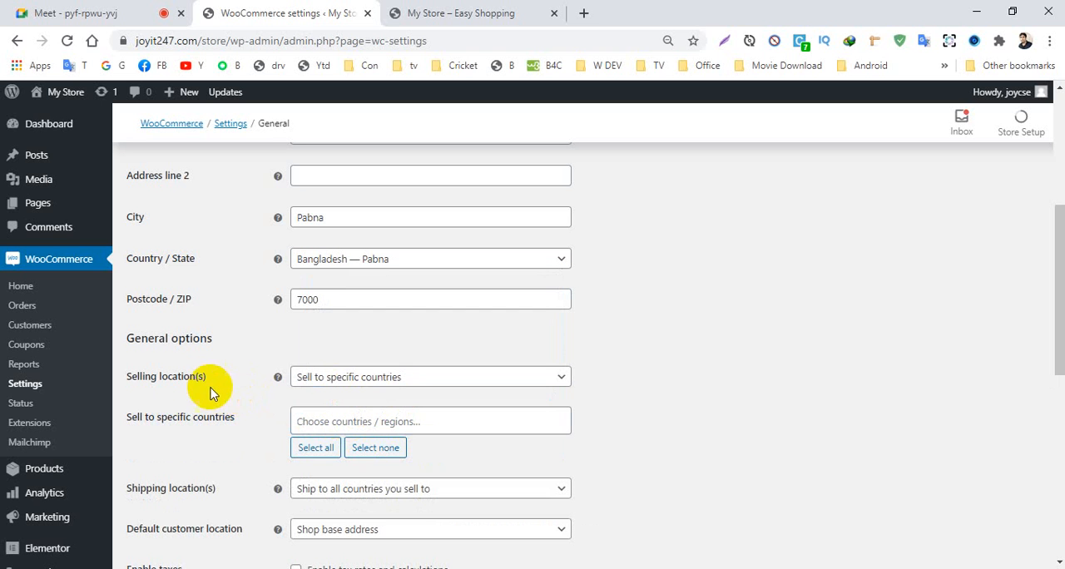
click(318, 423)
text(Ba)
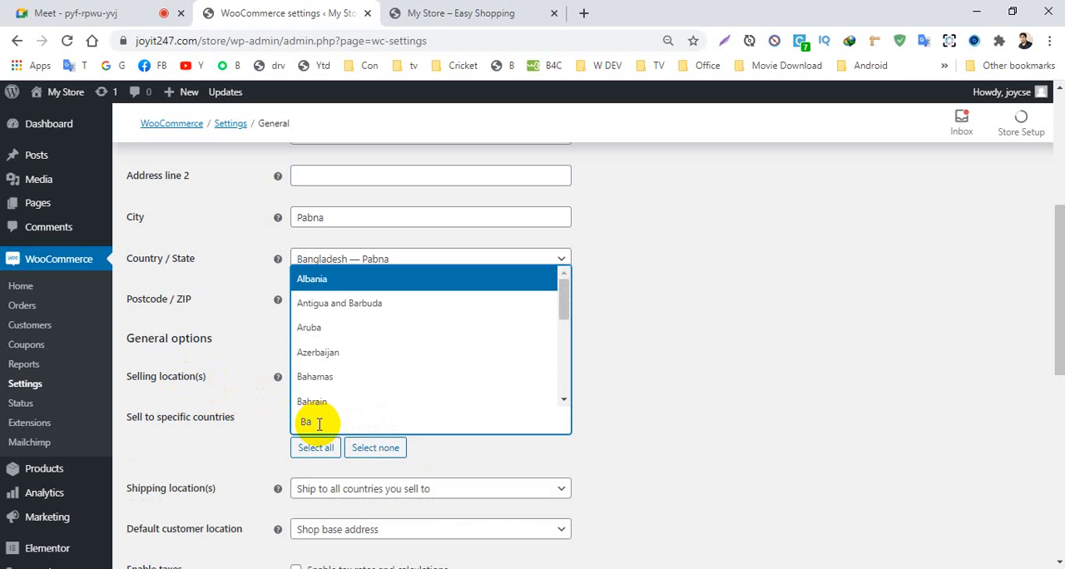
text(ngla)
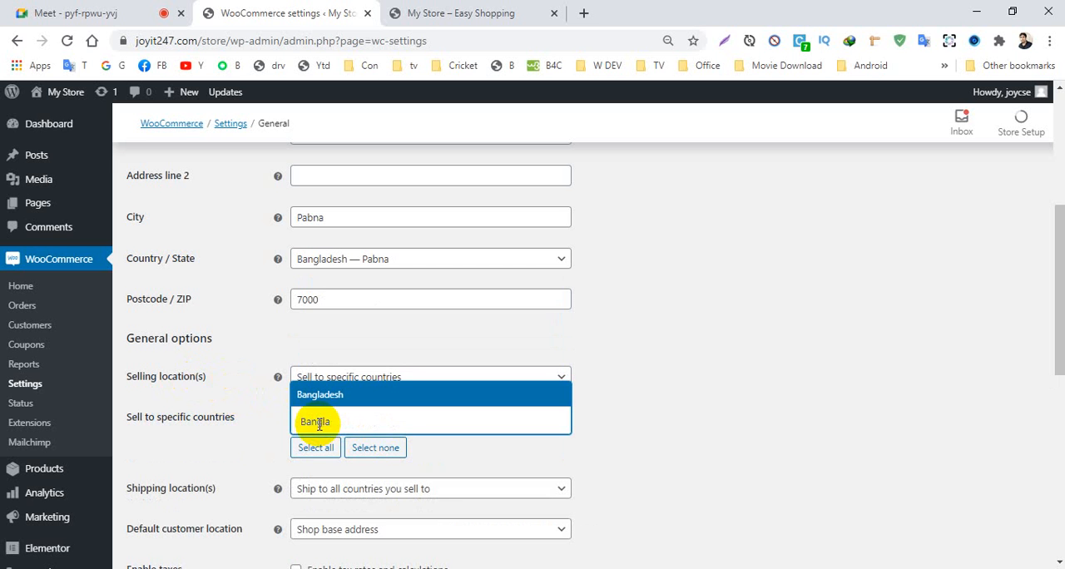
click(328, 395)
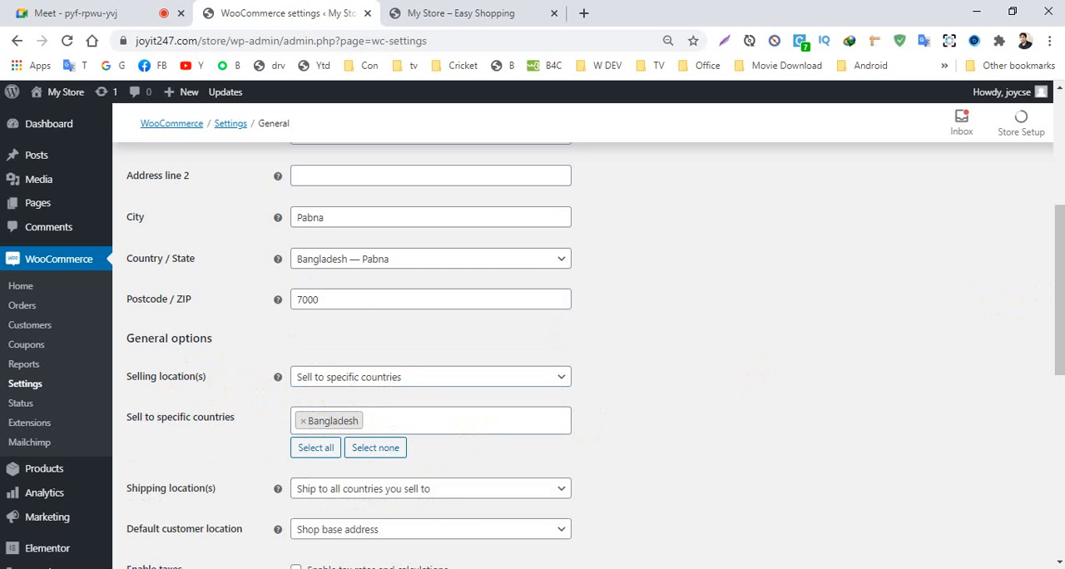
- Set the shipping locations to Ship to specific countries only and choose Bangladesh
drag(1062, 277, 1049, 326)
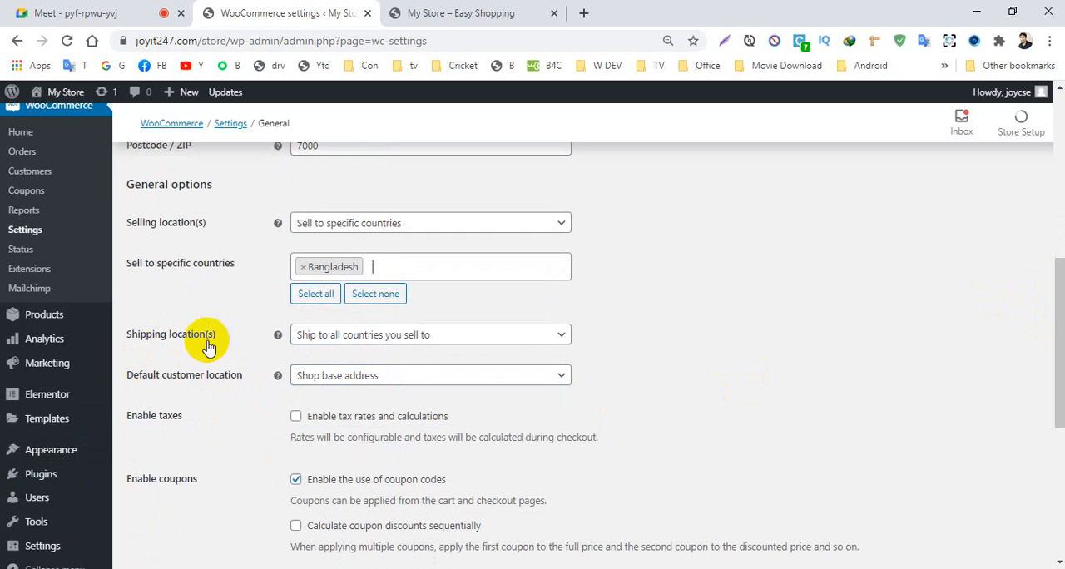
click(400, 334)
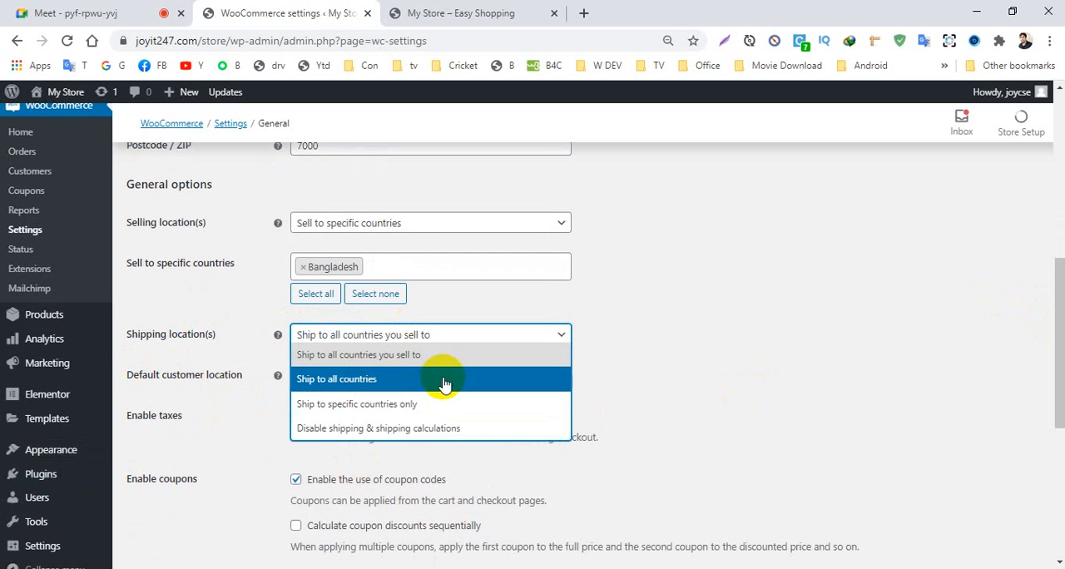
click(385, 407)
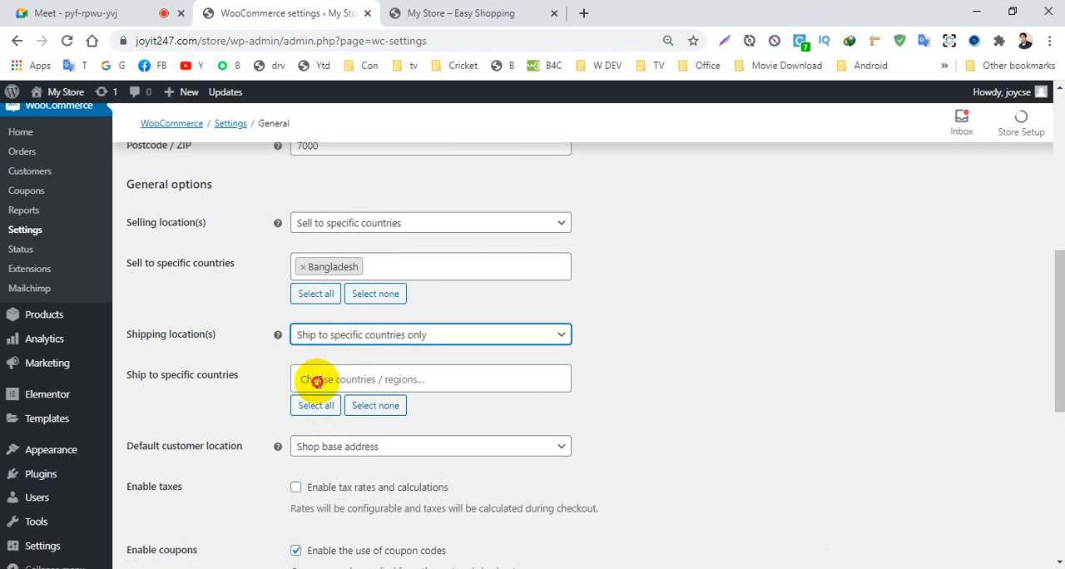
click(316, 382)
text(Ba)
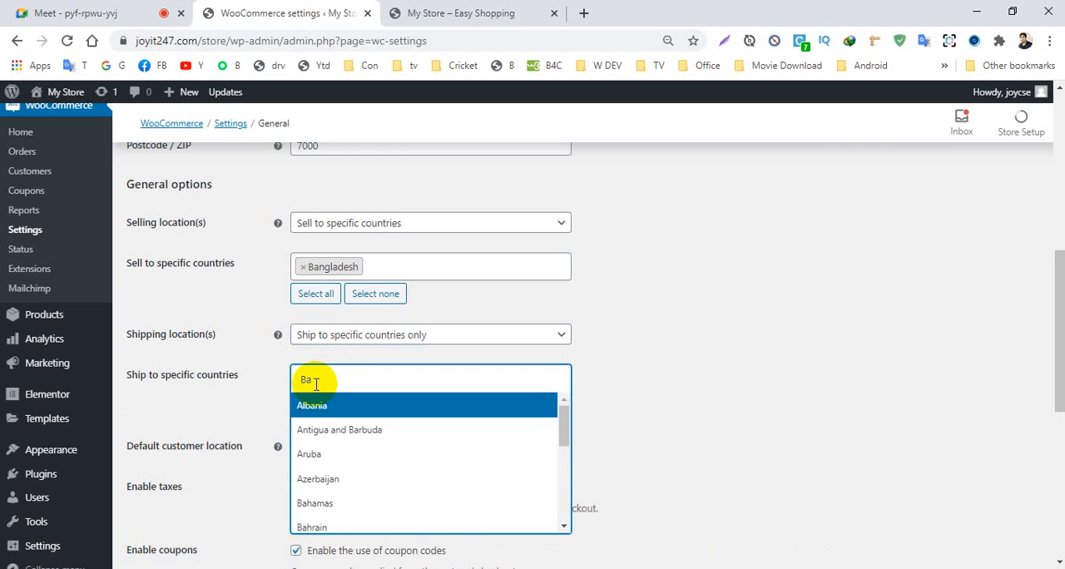
text(nglades)
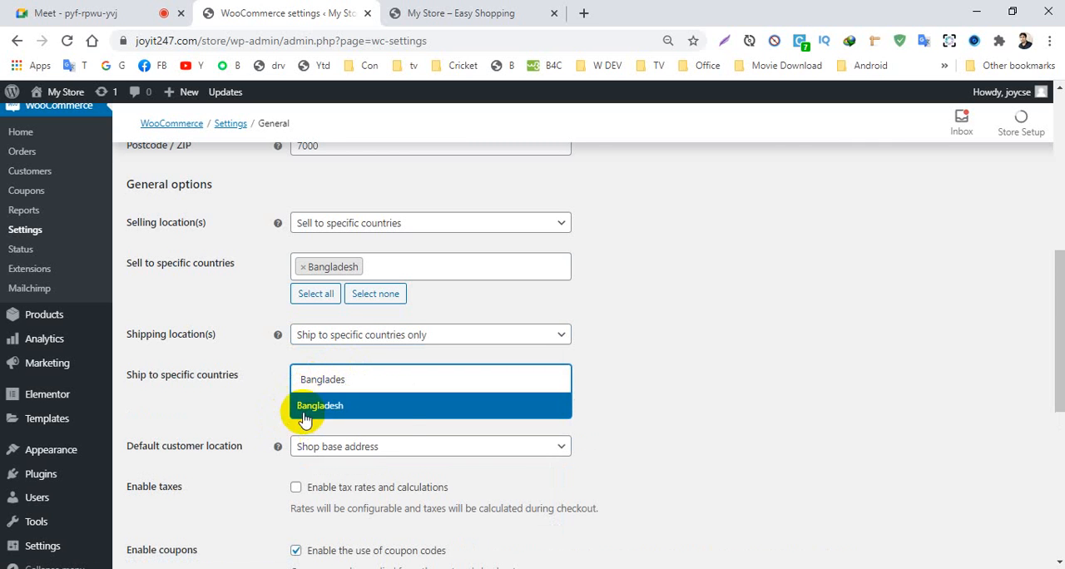
click(302, 405)
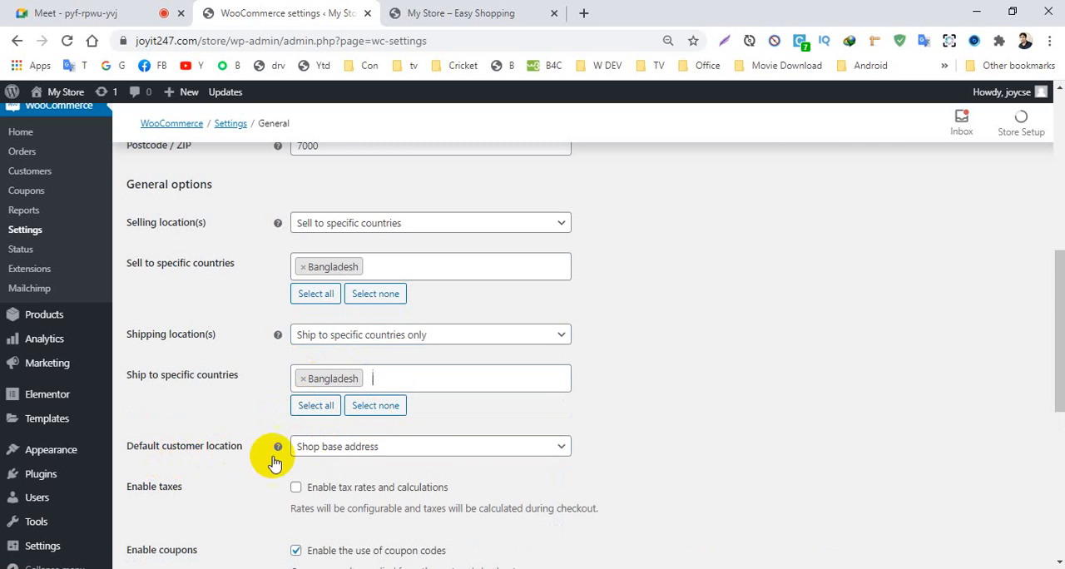
- Review the choices for the default customer location without changing the setting
click(1059, 245)
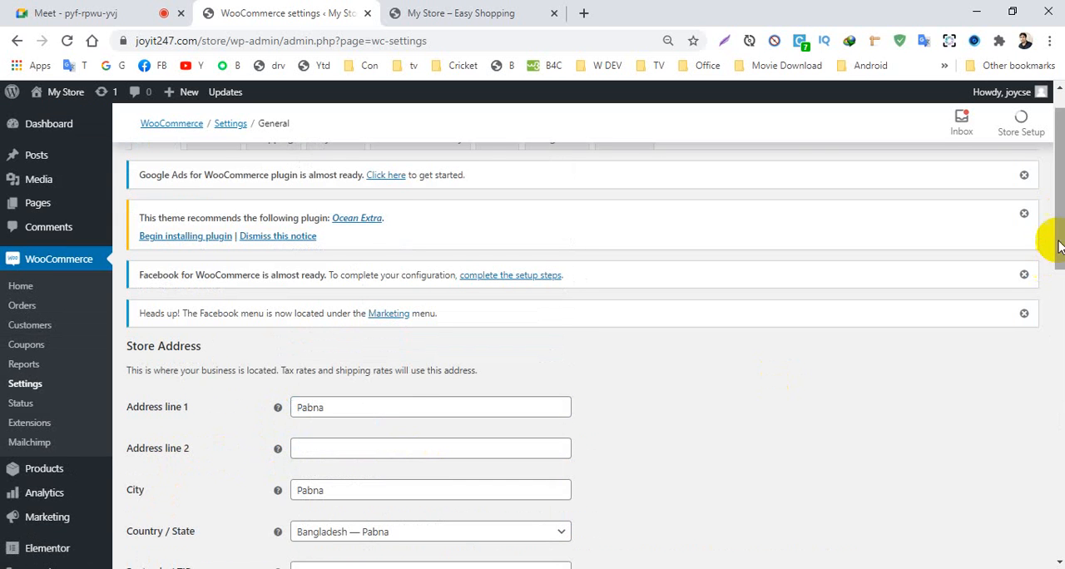
drag(1048, 235, 1039, 452)
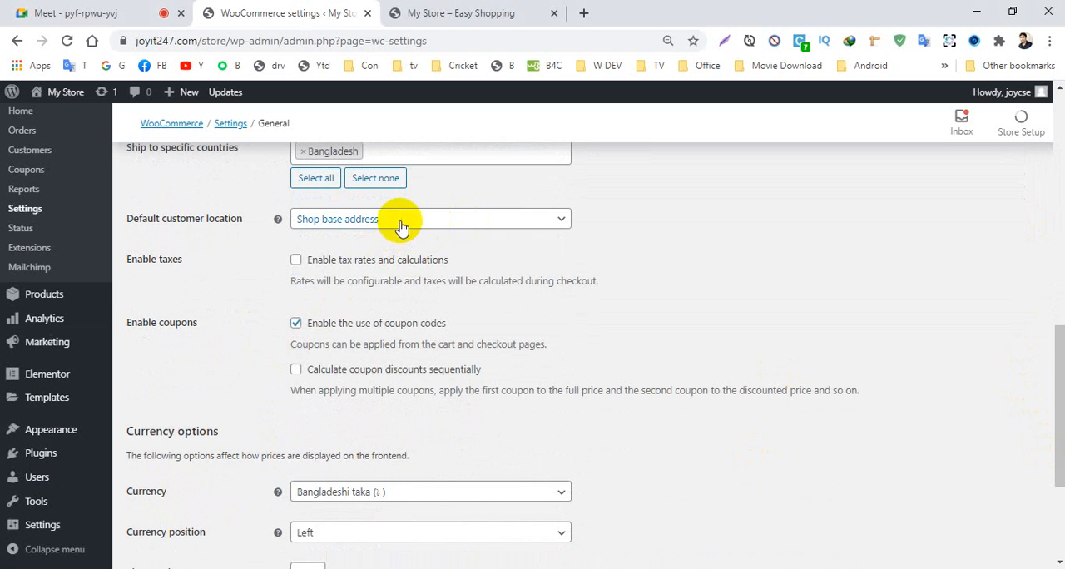
click(374, 228)
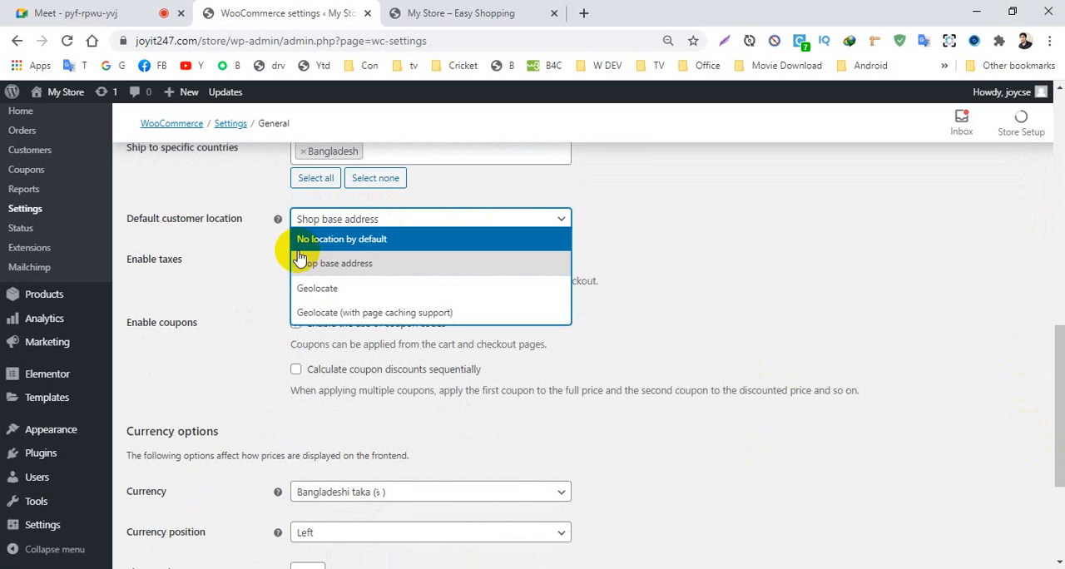
click(250, 264)
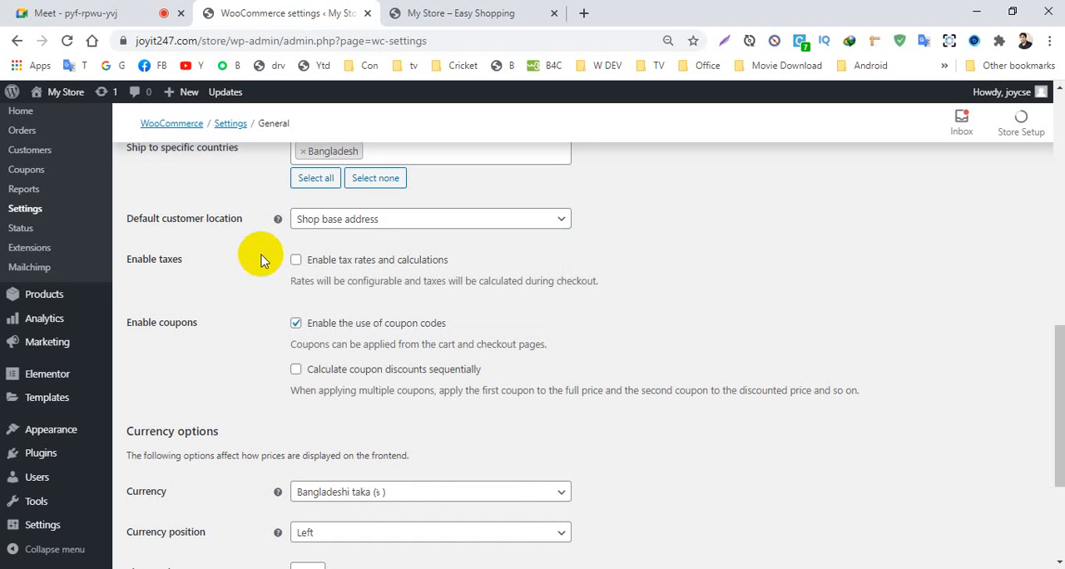
click(376, 223)
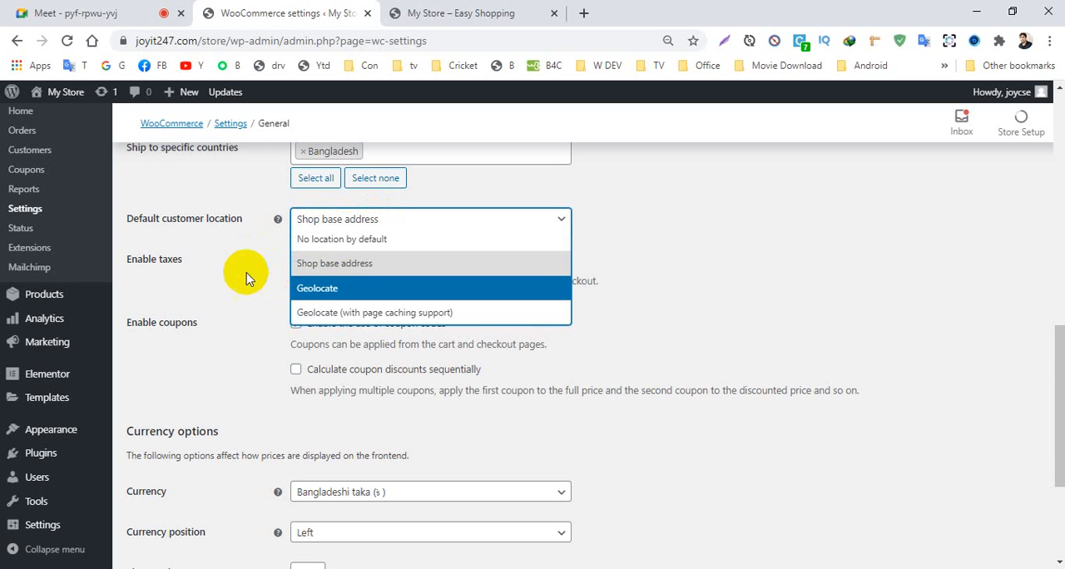
click(243, 248)
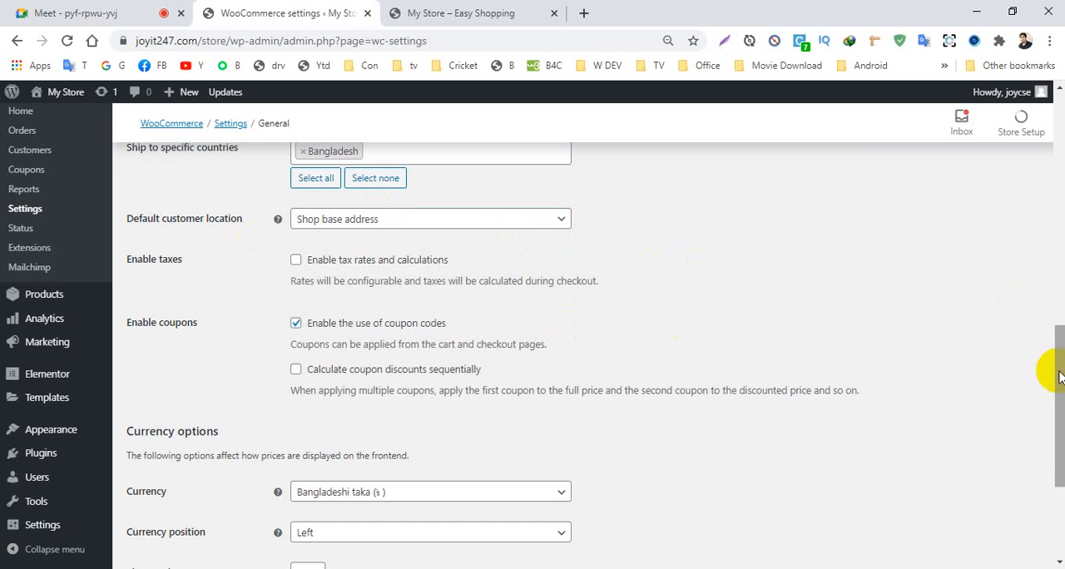
- Check the currency options and save the general WooCommerce settings
drag(1055, 396, 1036, 480)
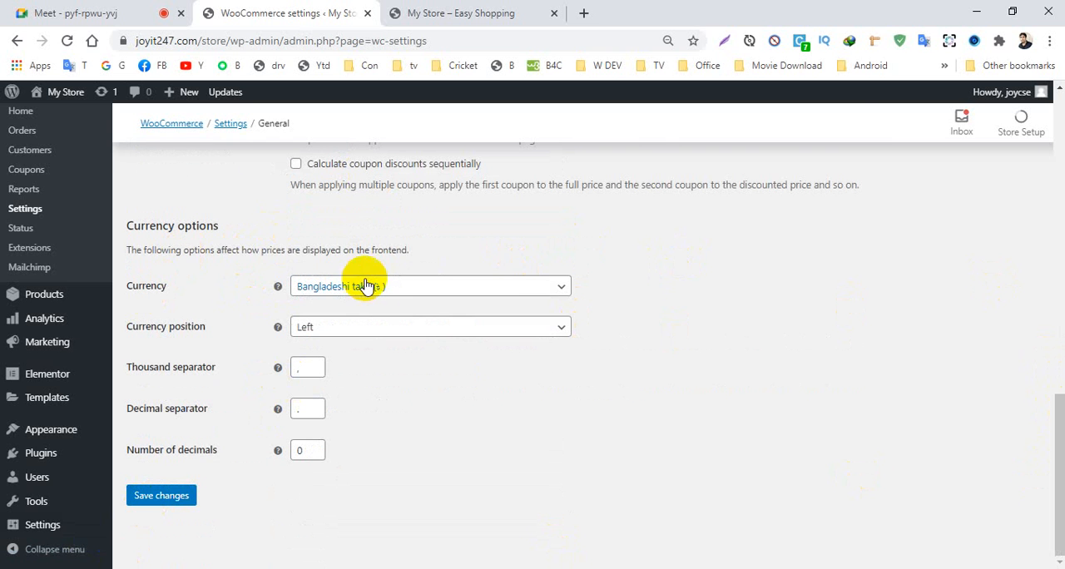
click(322, 332)
click(228, 386)
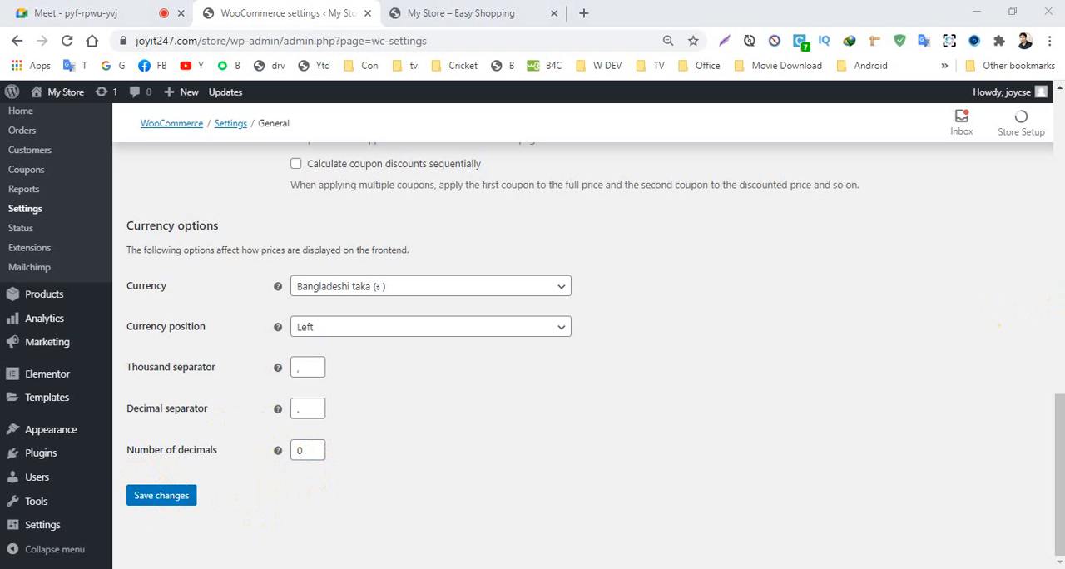
click(168, 499)
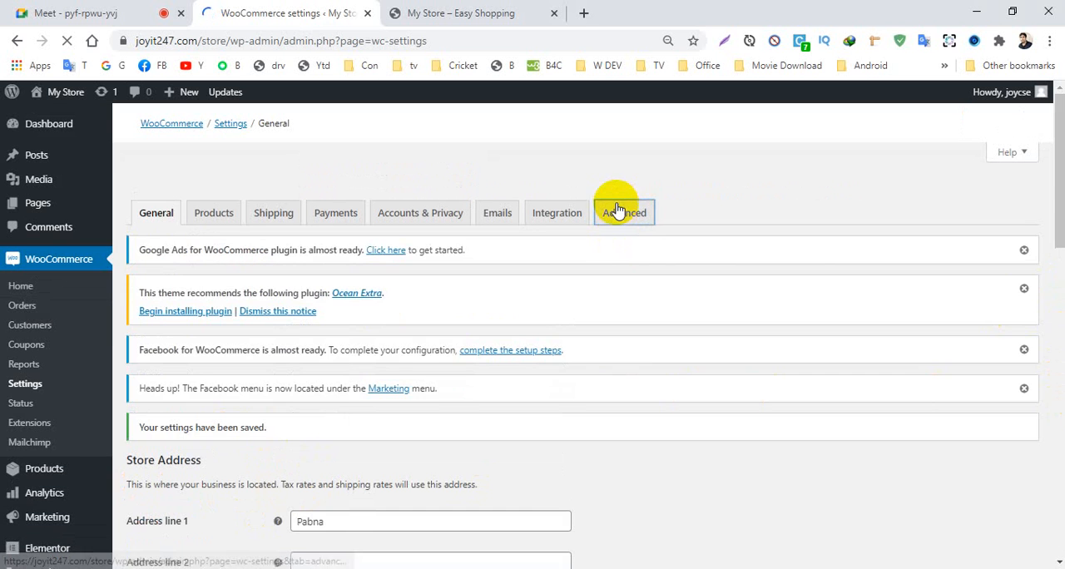
- Examine the page setup in the advanced WooCommerce settings, including the pages available for Terms and conditions
click(614, 210)
scroll(884, 312, down, 4)
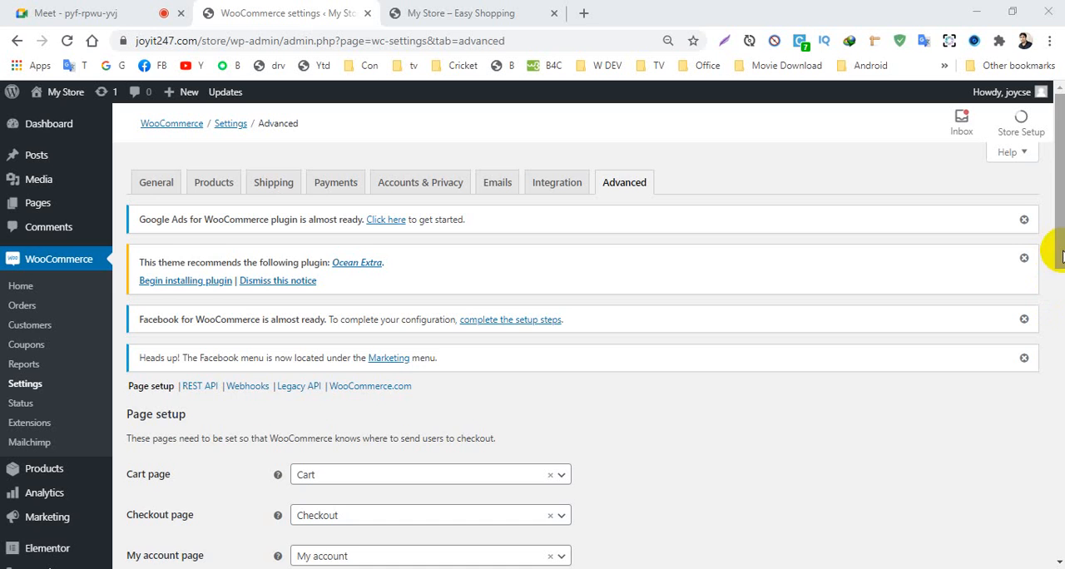
drag(1057, 255, 1053, 318)
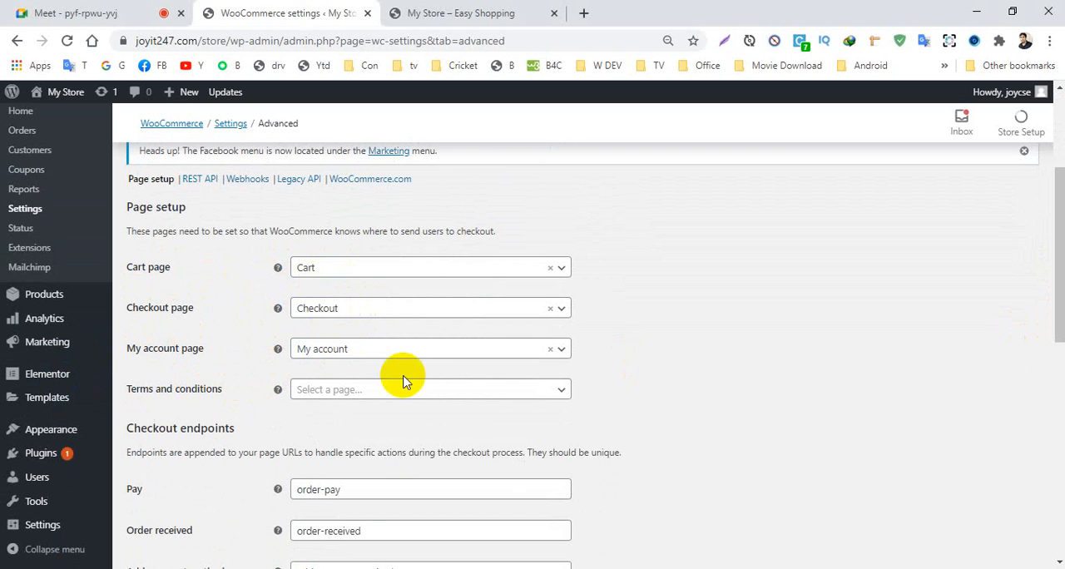
click(550, 391)
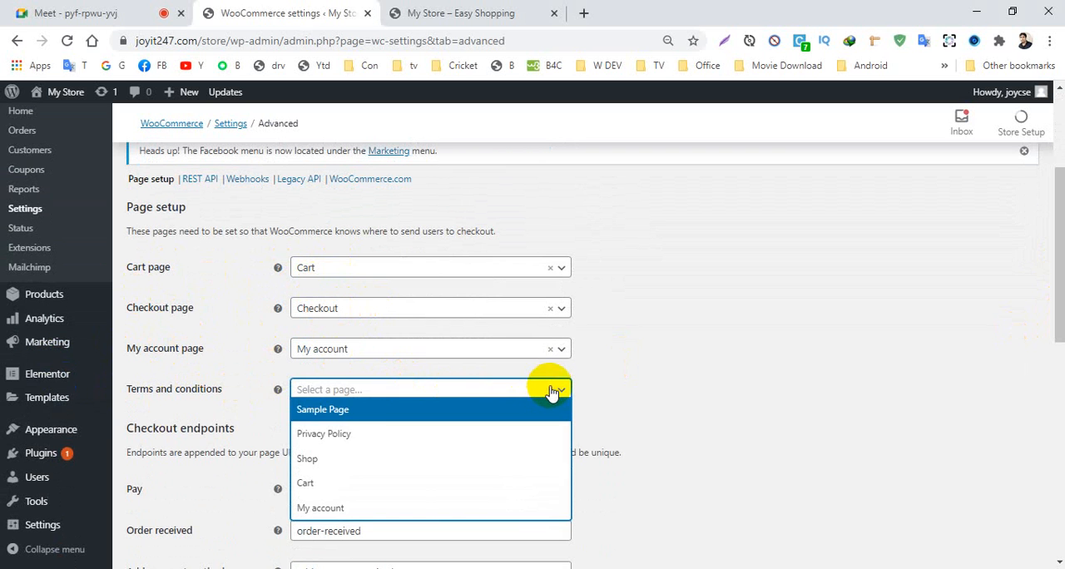
click(654, 361)
mouse_move(1048, 259)
mouse_down()
mouse_move(1053, 466)
mouse_move(1057, 267)
mouse_up()
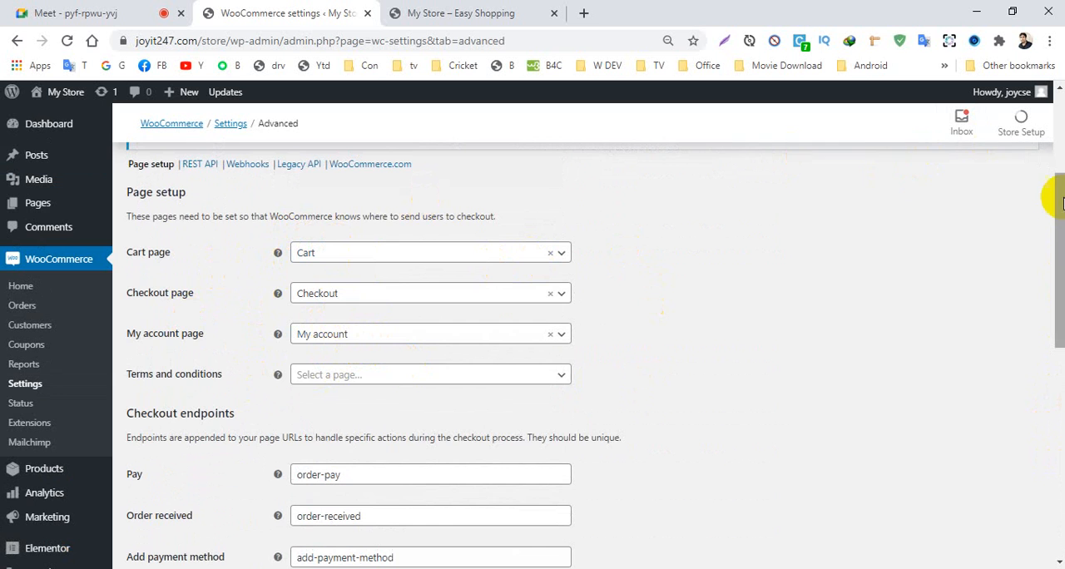
scroll(1055, 188, up, 3)
mouse_move(1059, 138)
mouse_down()
mouse_move(1059, 147)
mouse_move(1059, 133)
mouse_up()
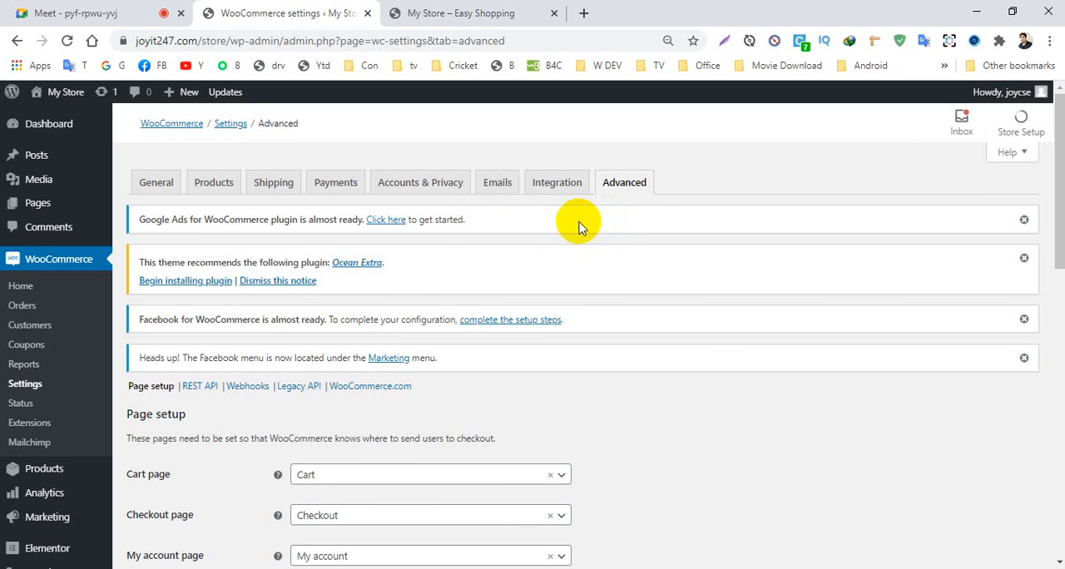
- Open the list of all pages in a new browser tab and review the existing store pages
click(46, 214)
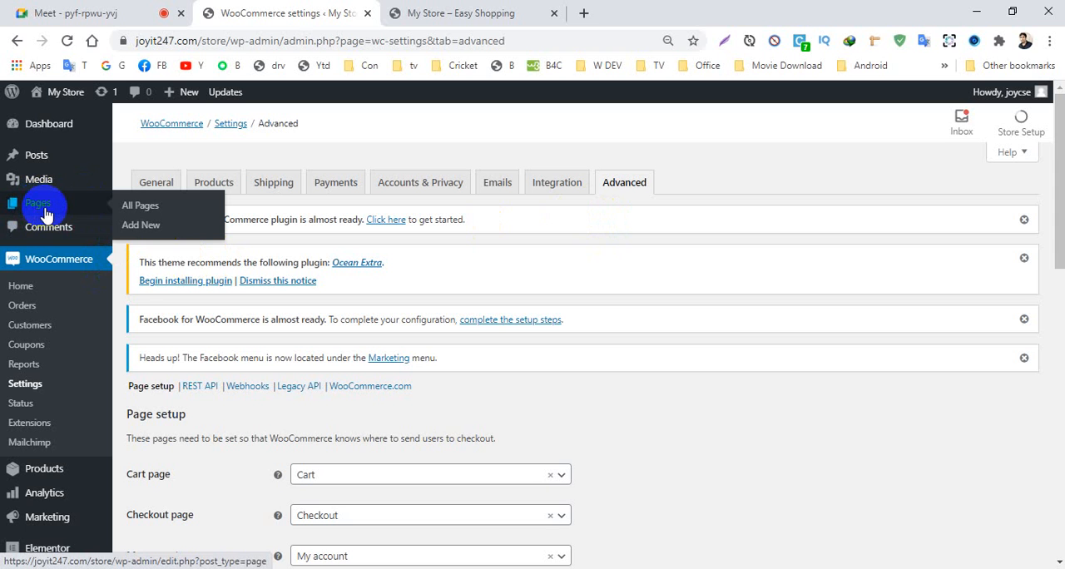
ctrl+click(143, 212)
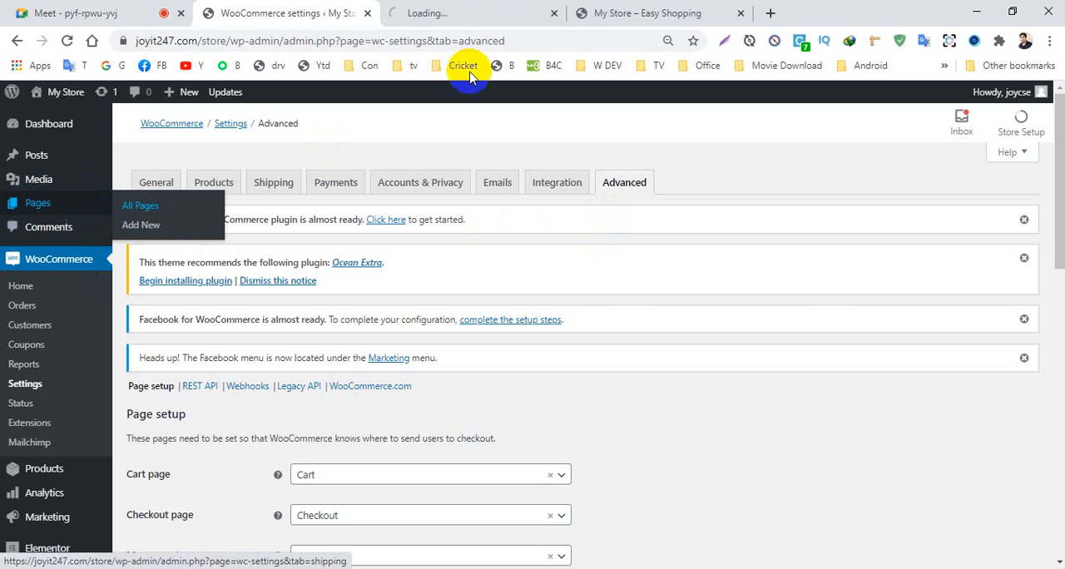
click(424, 12)
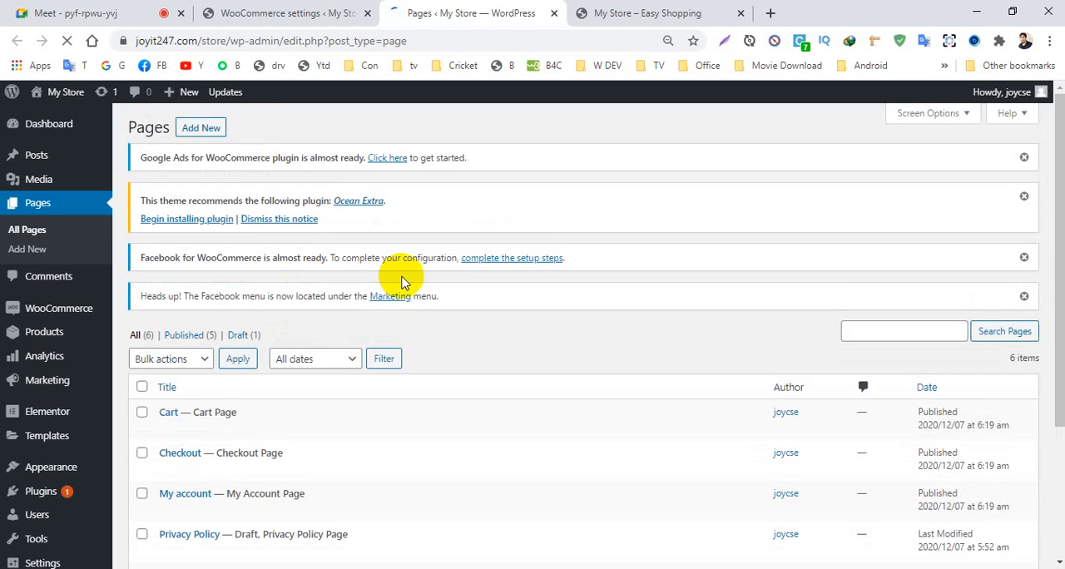
scroll(402, 279, down, 3)
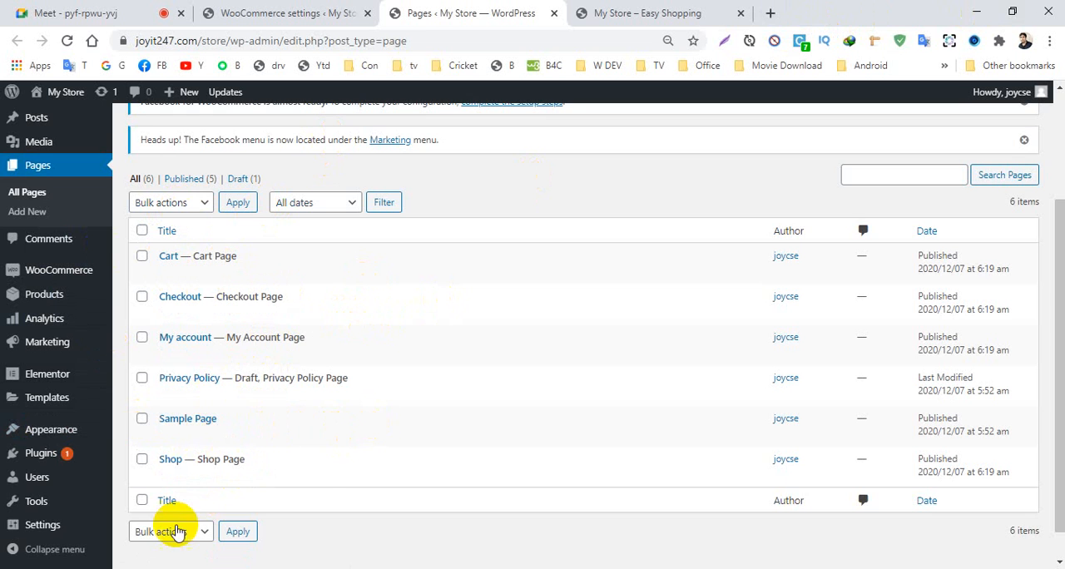
scroll(381, 309, up, 2)
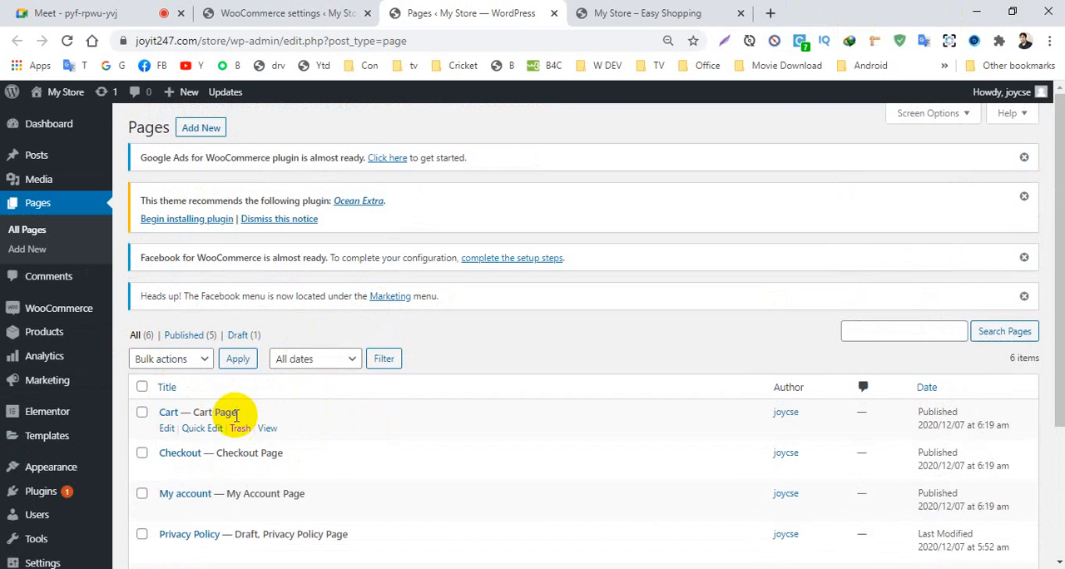
- Add a new page titled My cart and set its template to Elementor Full Width
click(197, 134)
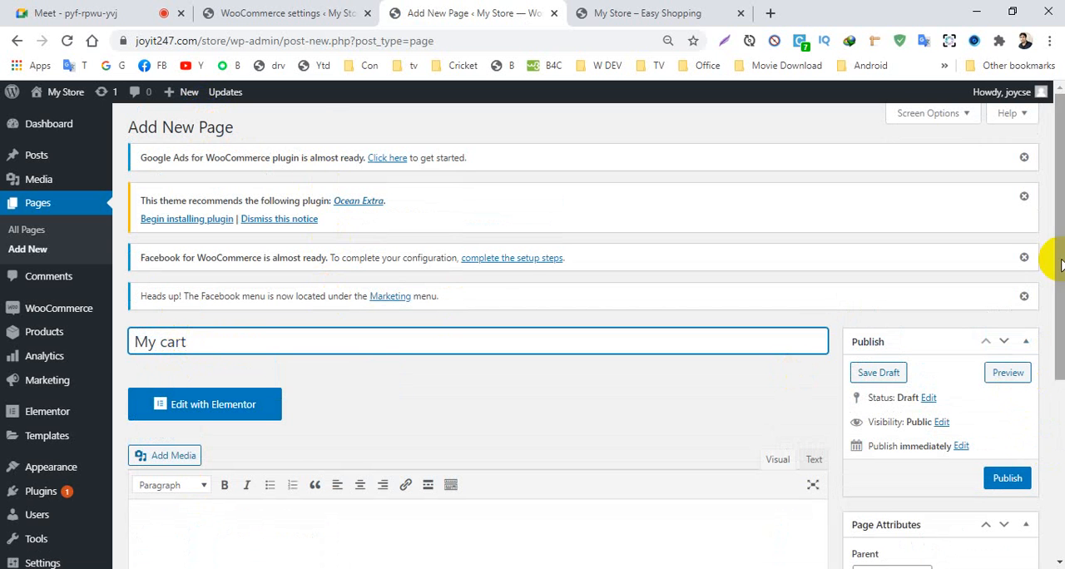
scroll(1045, 190, down, 2)
click(903, 466)
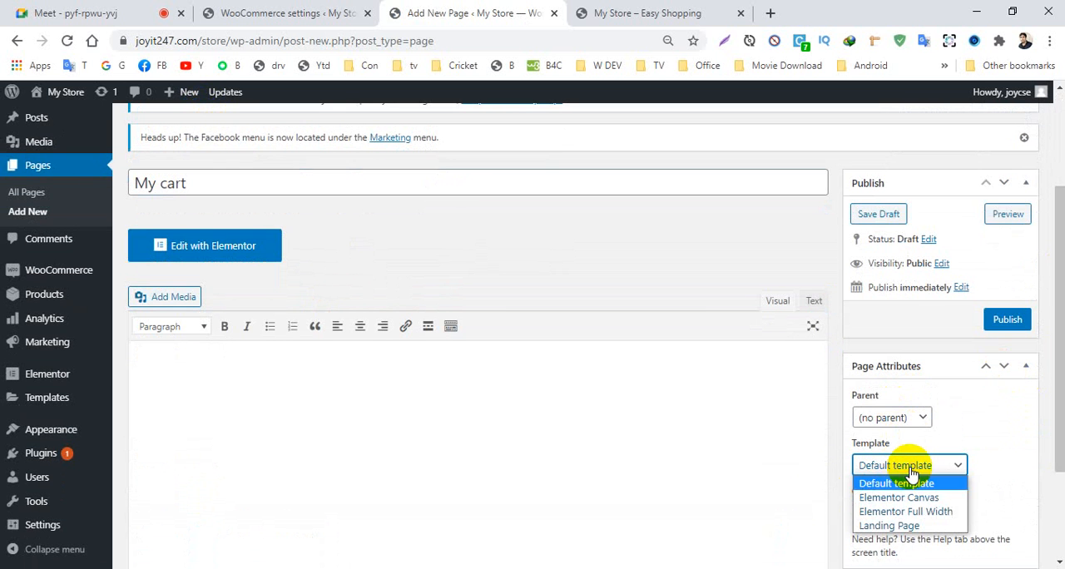
click(919, 512)
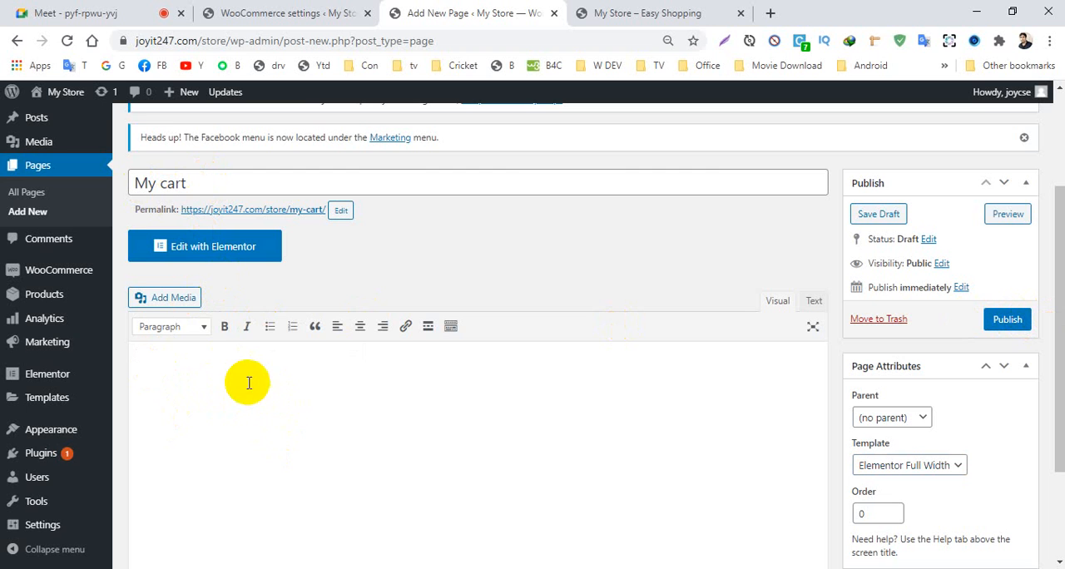
click(268, 405)
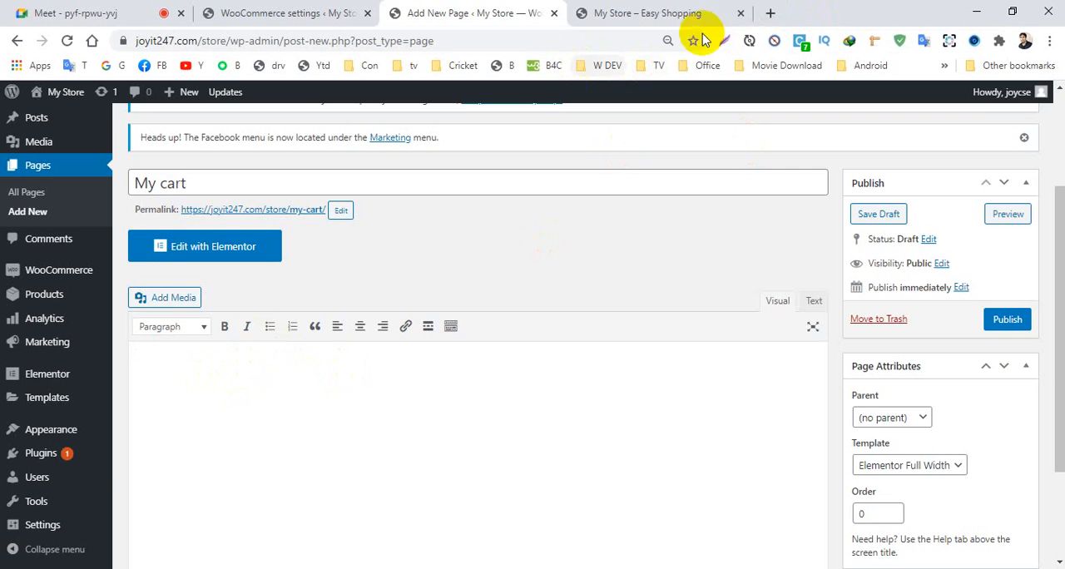
- Search Google for woocommerce shortcodes and open the WooCommerce Docs article on the included shortcodes
click(770, 12)
click(440, 36)
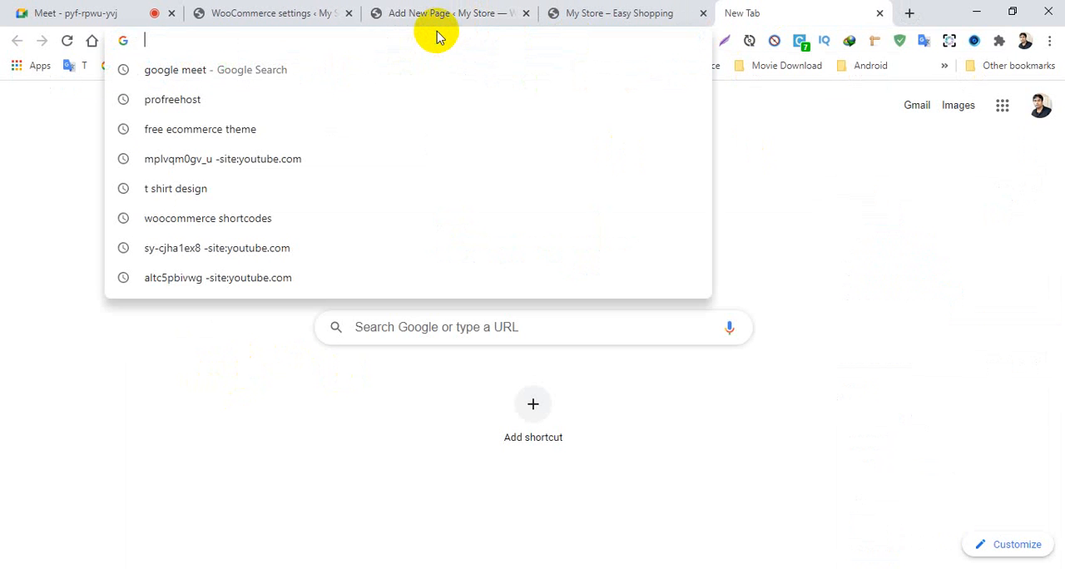
text(woo)
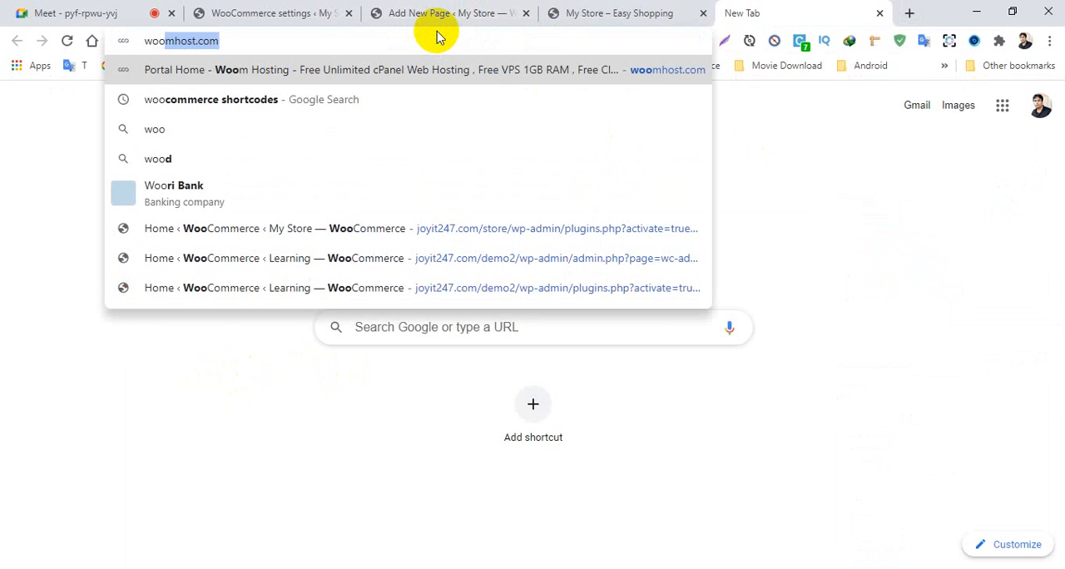
text(co)
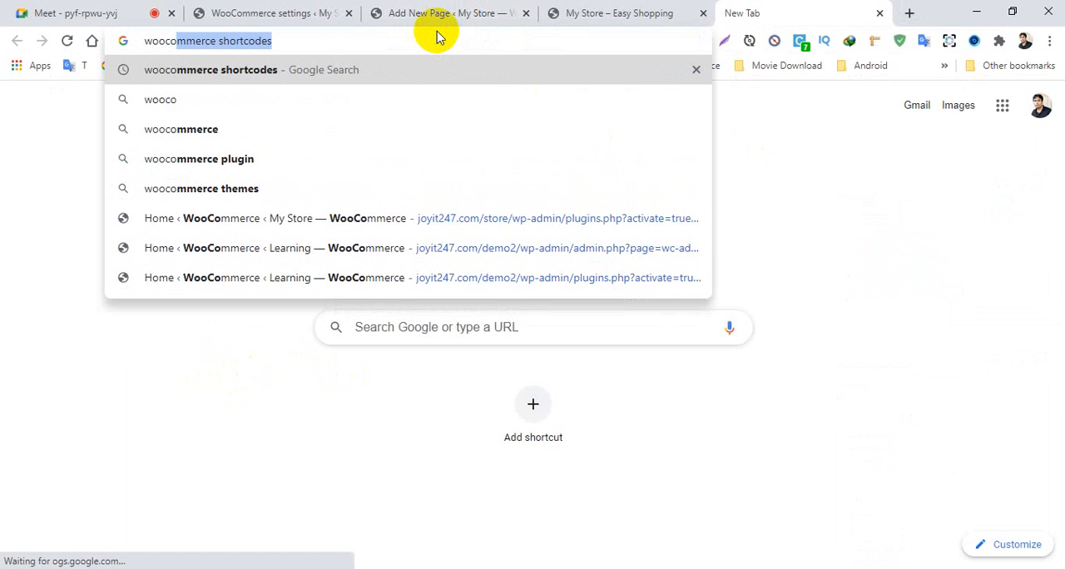
key(Return)
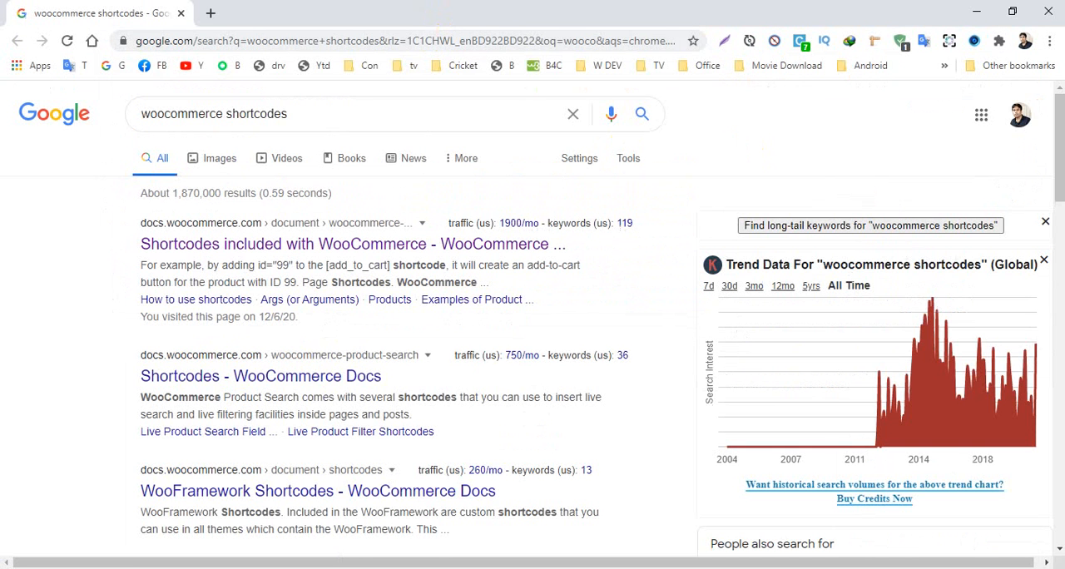
click(203, 244)
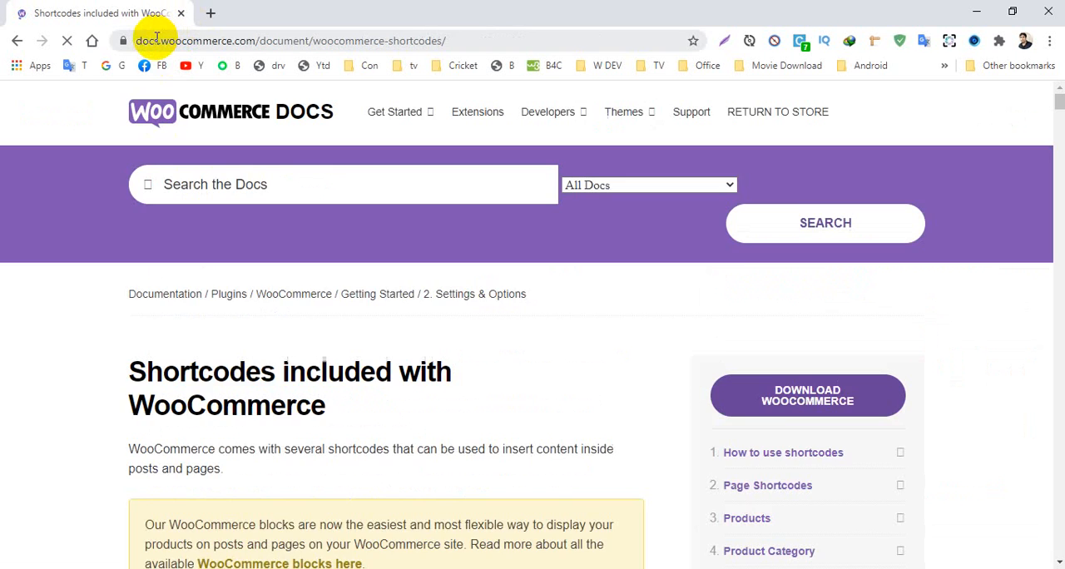
- Find the page shortcodes in the article and copy the [woocommerce_cart] shortcode
scroll(315, 333, down, 5)
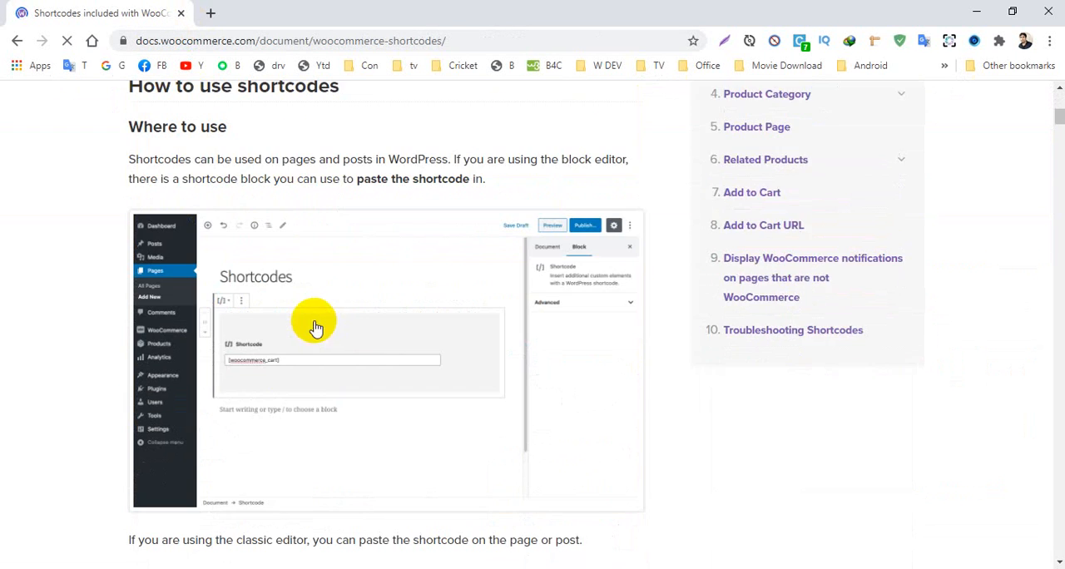
scroll(200, 170, up, 2)
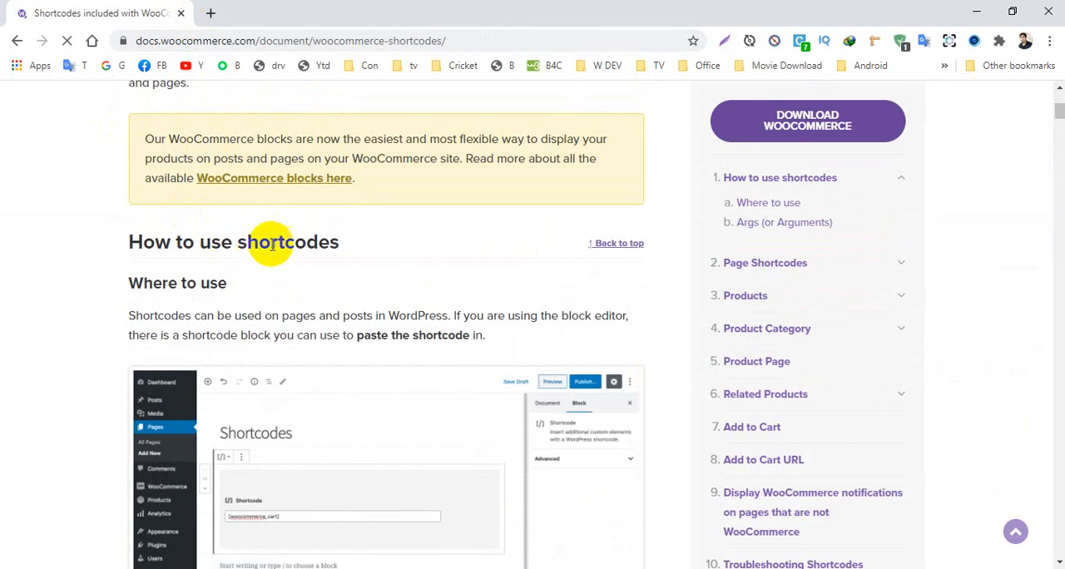
scroll(269, 302, down, 2)
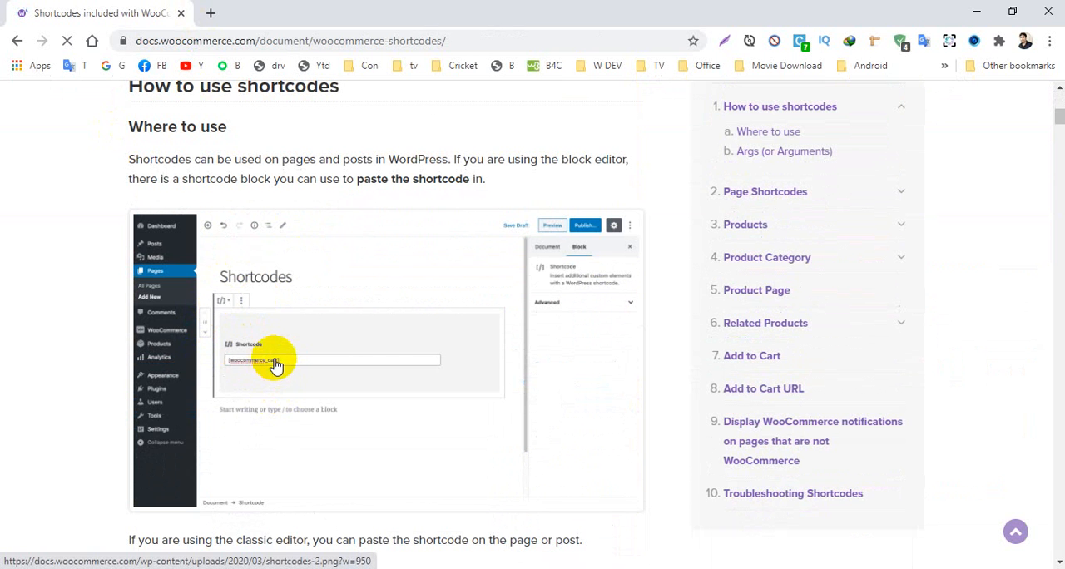
scroll(276, 364, down, 6)
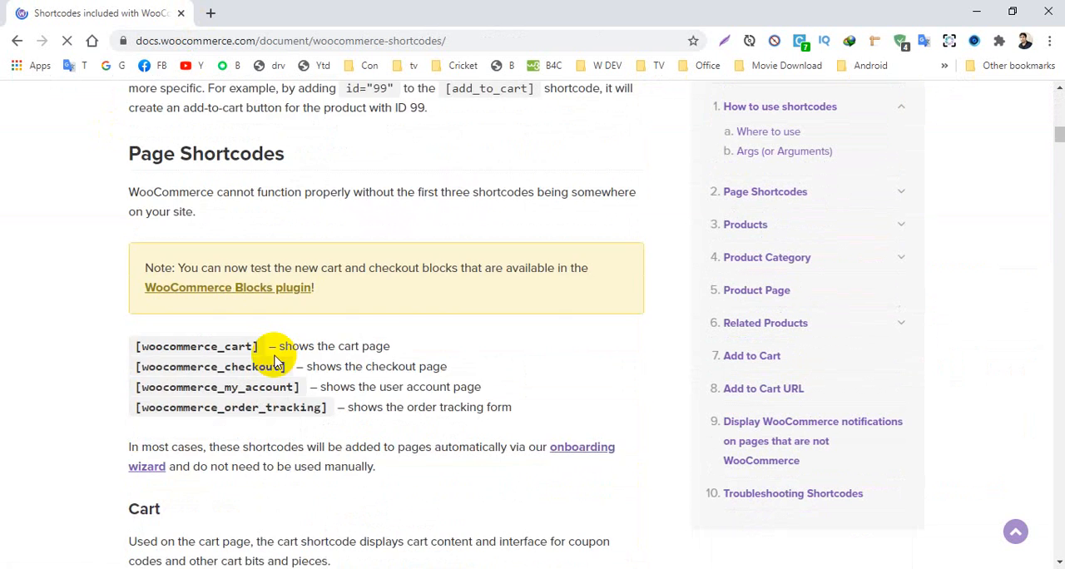
scroll(275, 363, down, 2)
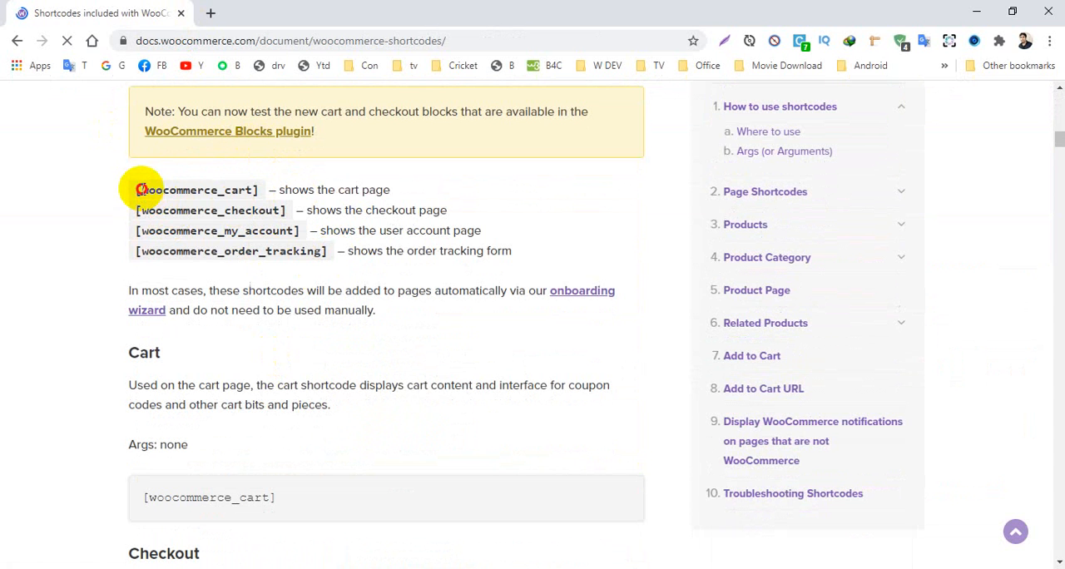
drag(139, 190, 265, 190)
click(264, 190)
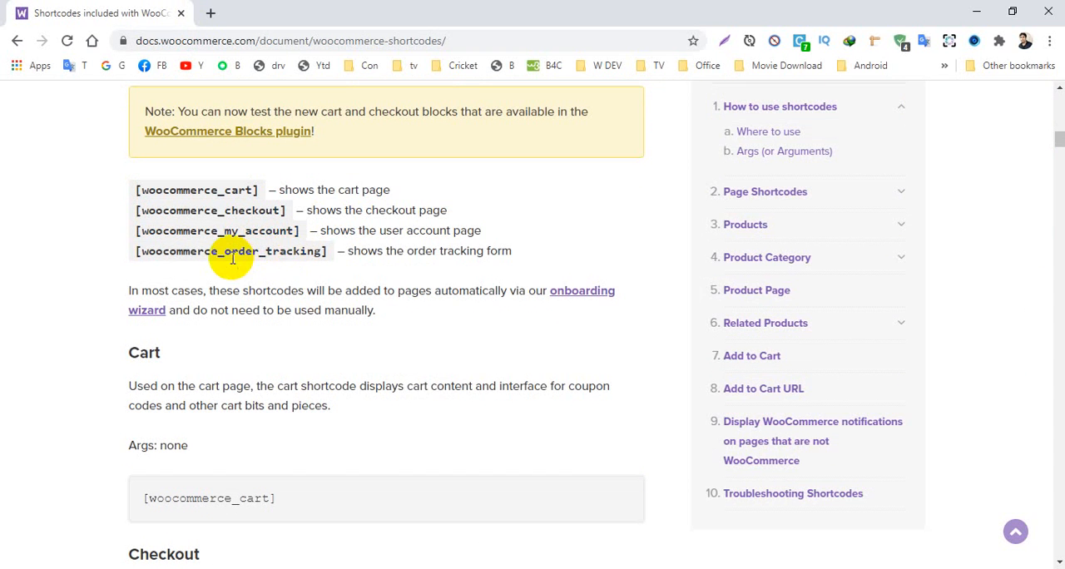
drag(229, 254, 320, 251)
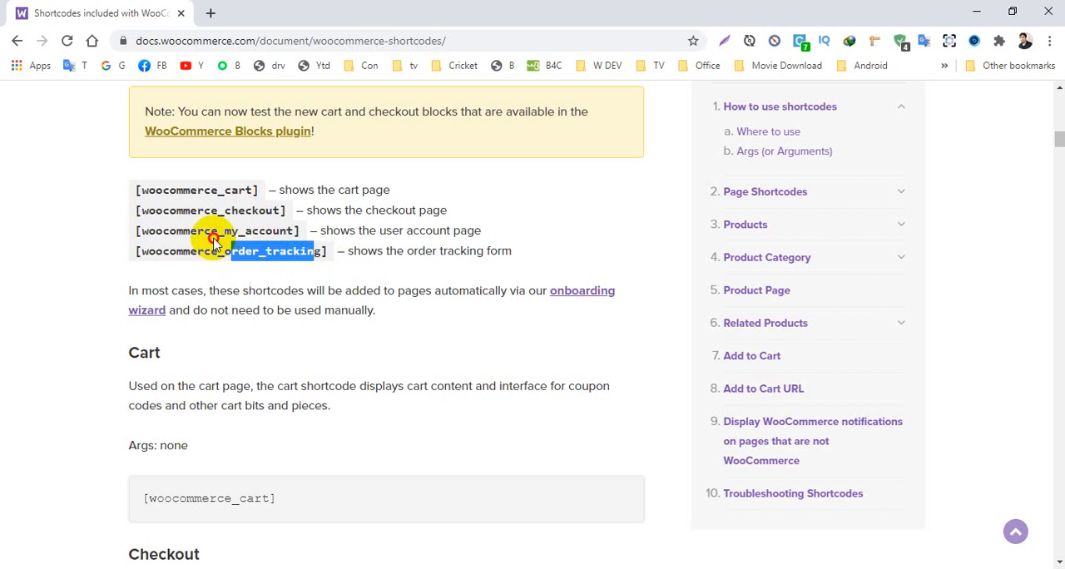
click(124, 225)
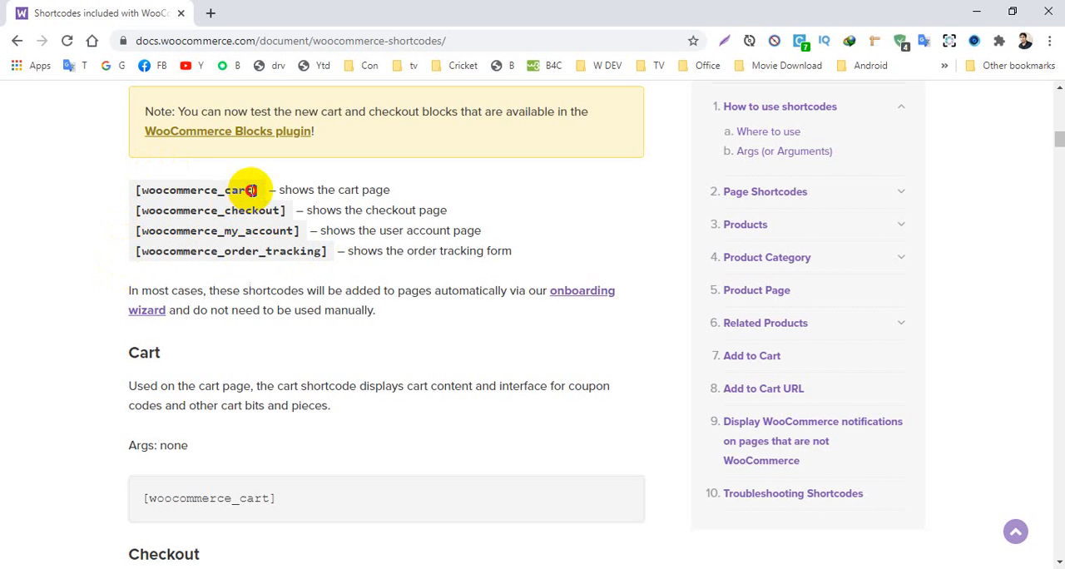
drag(258, 186, 137, 198)
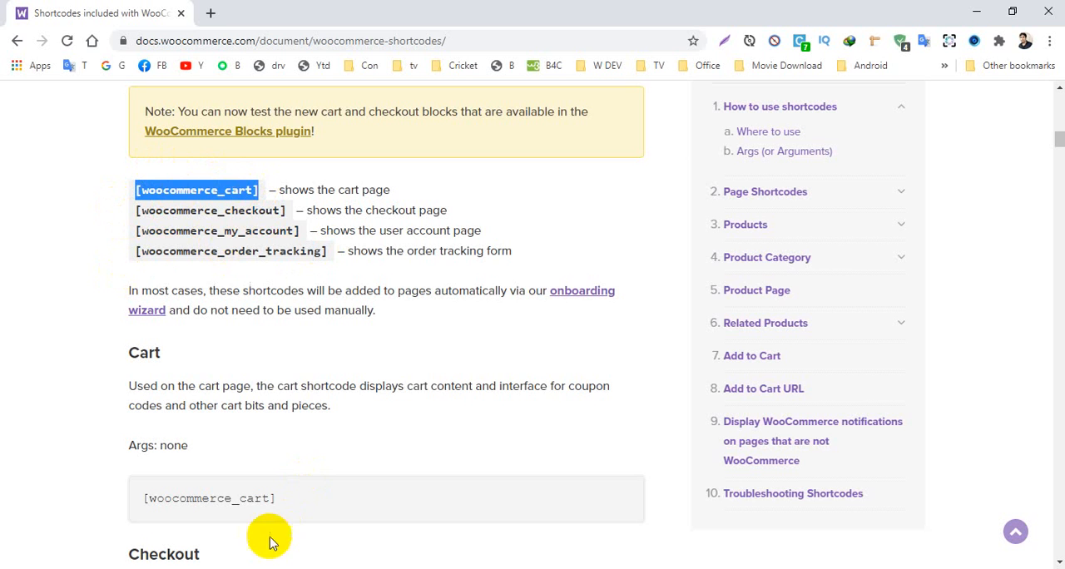
- Close the documentation window, paste [woocommerce_cart] into the My cart page's content and publish the page
click(1047, 13)
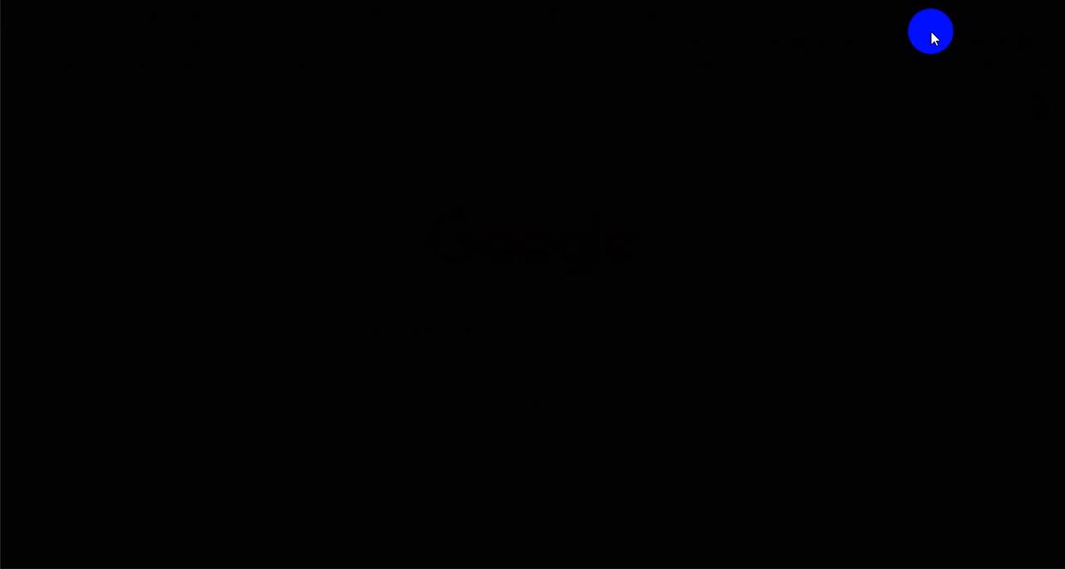
click(599, 12)
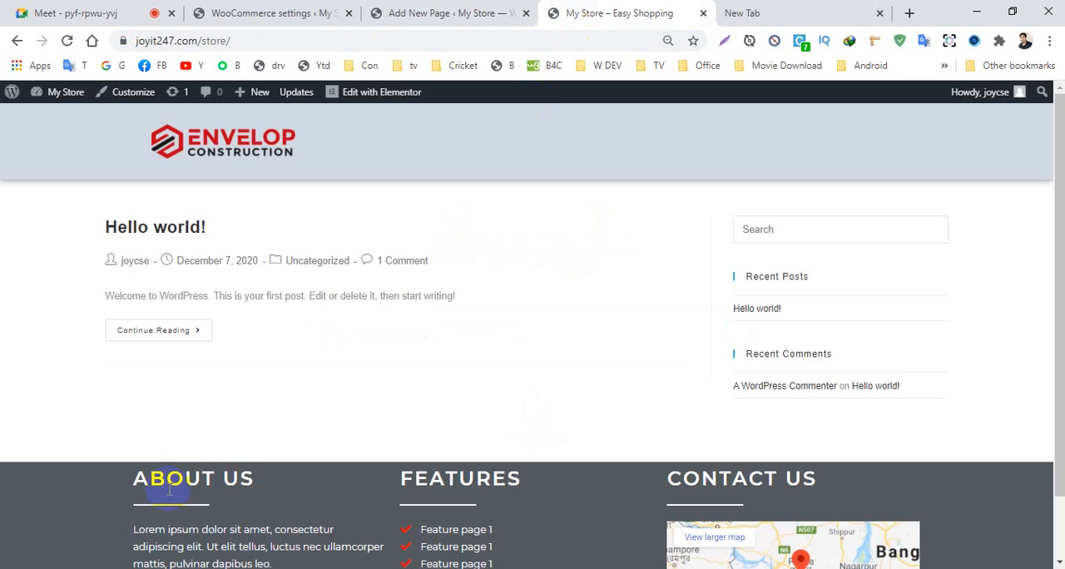
click(436, 7)
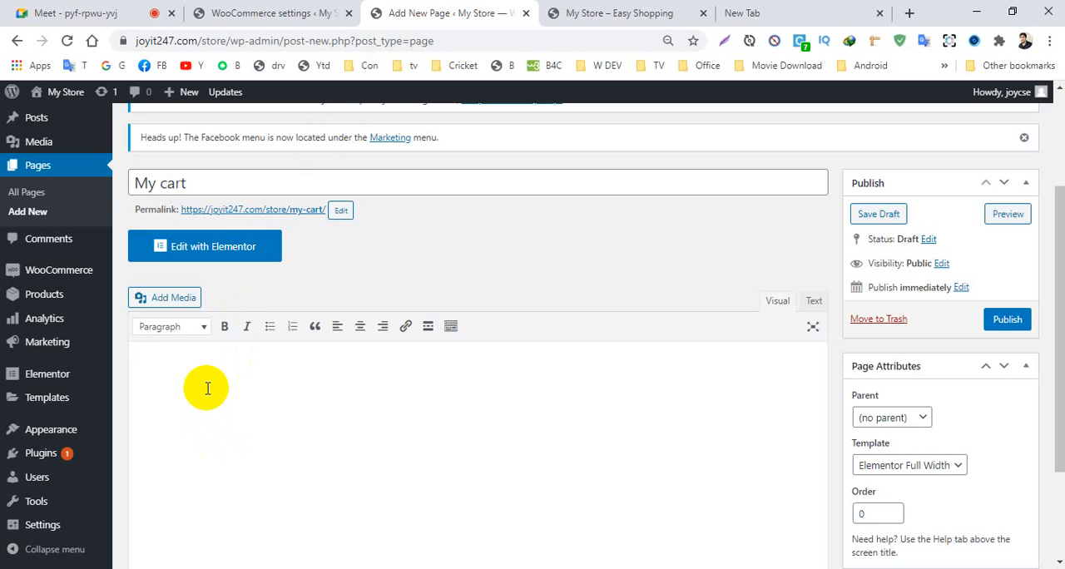
click(1001, 326)
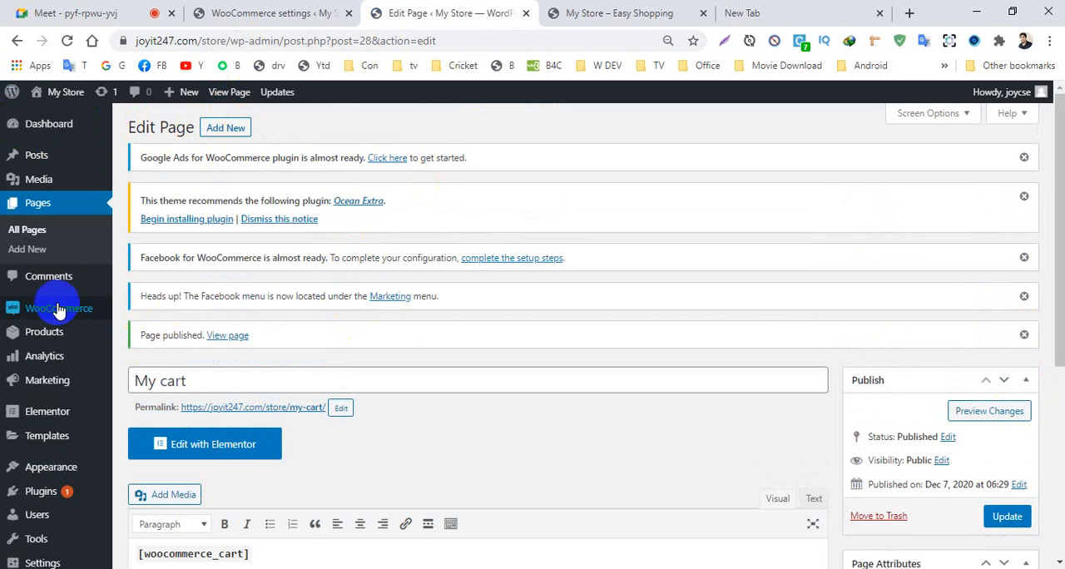
- Open the WooCommerce settings in a new browser tab and go to the page setup section of the Advanced settings
scroll(374, 277, down, 2)
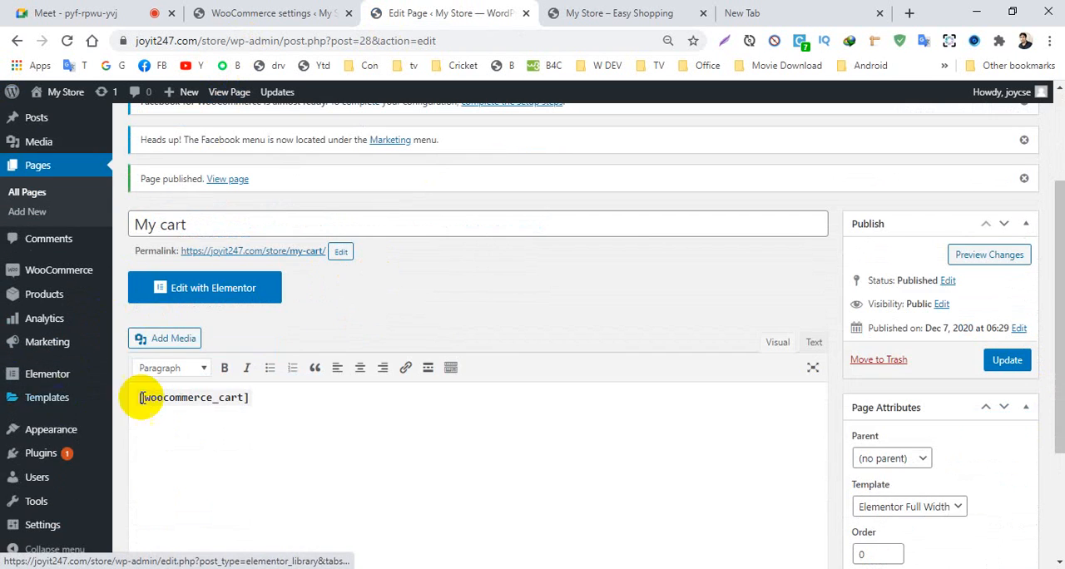
mouse_move(72, 277)
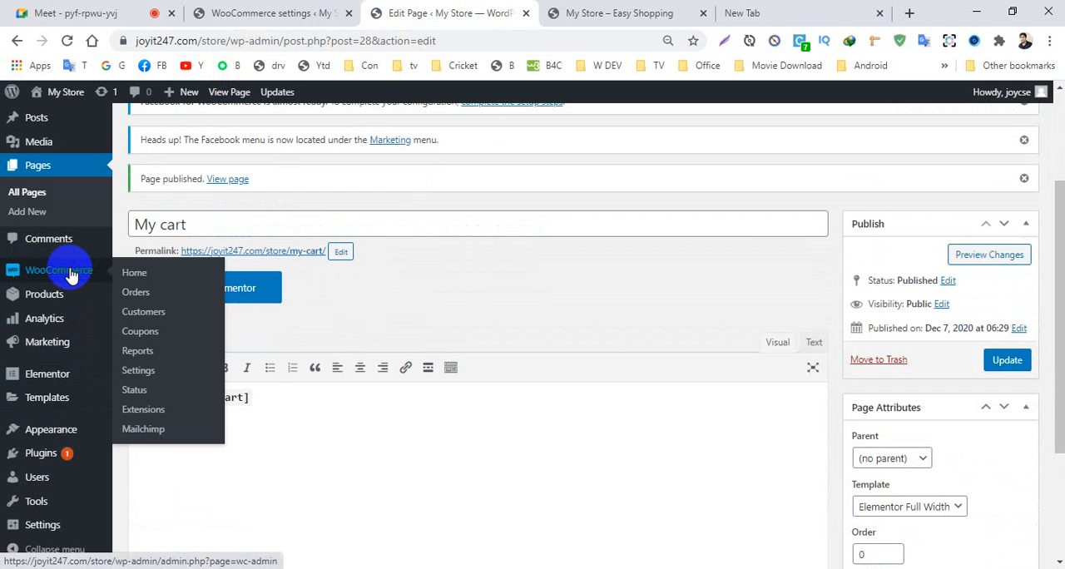
ctrl+click(138, 371)
click(499, 10)
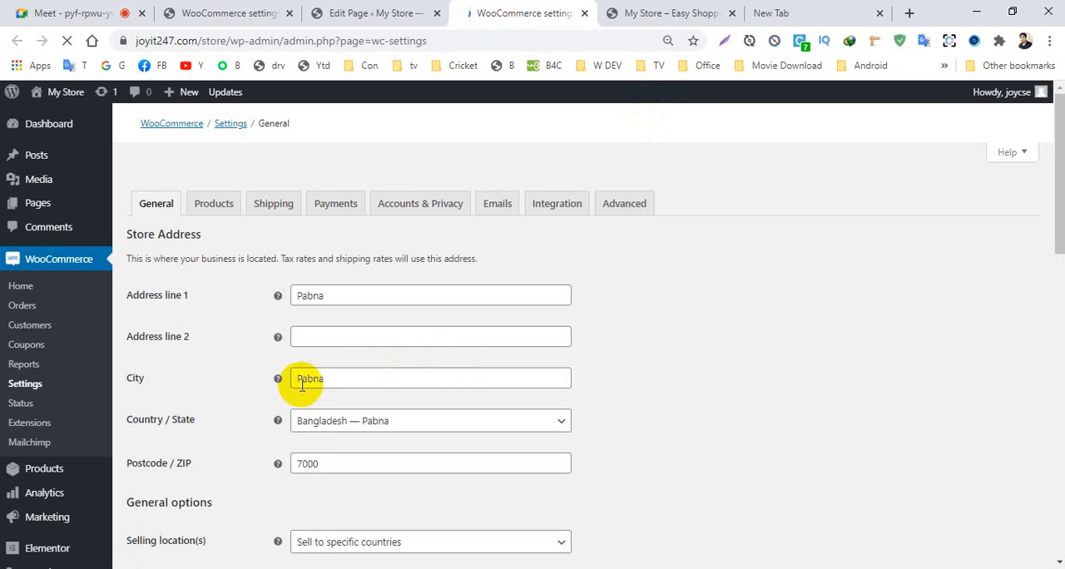
click(629, 210)
scroll(635, 245, down, 3)
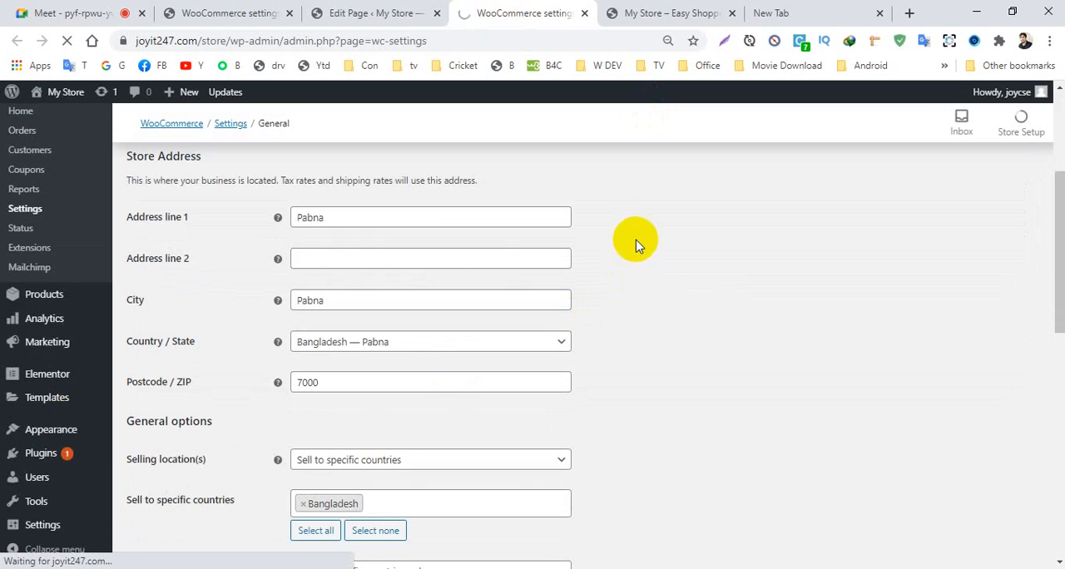
scroll(641, 200, up, 2)
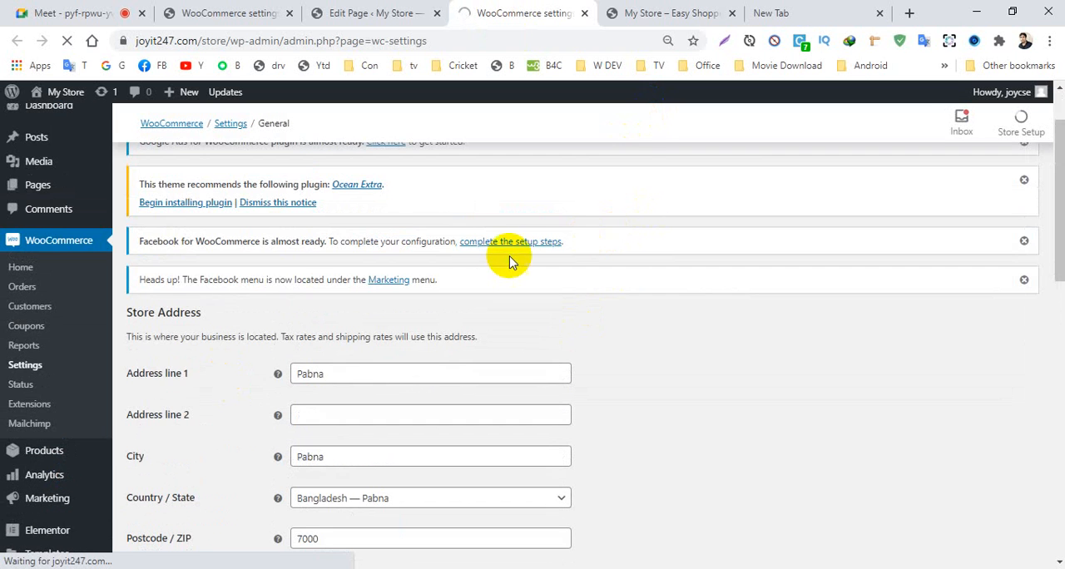
scroll(616, 229, up, 2)
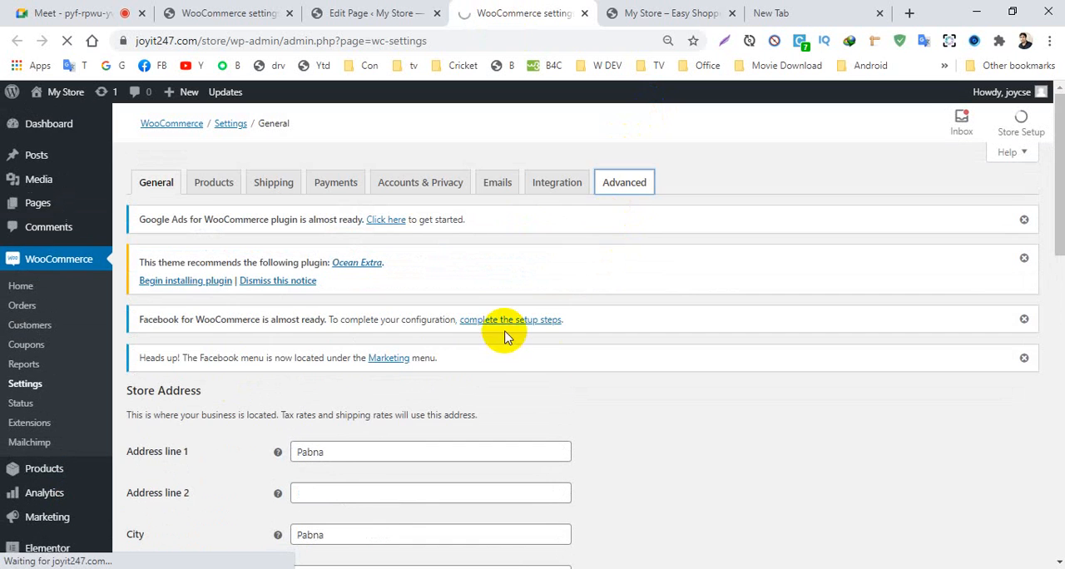
scroll(504, 332, down, 3)
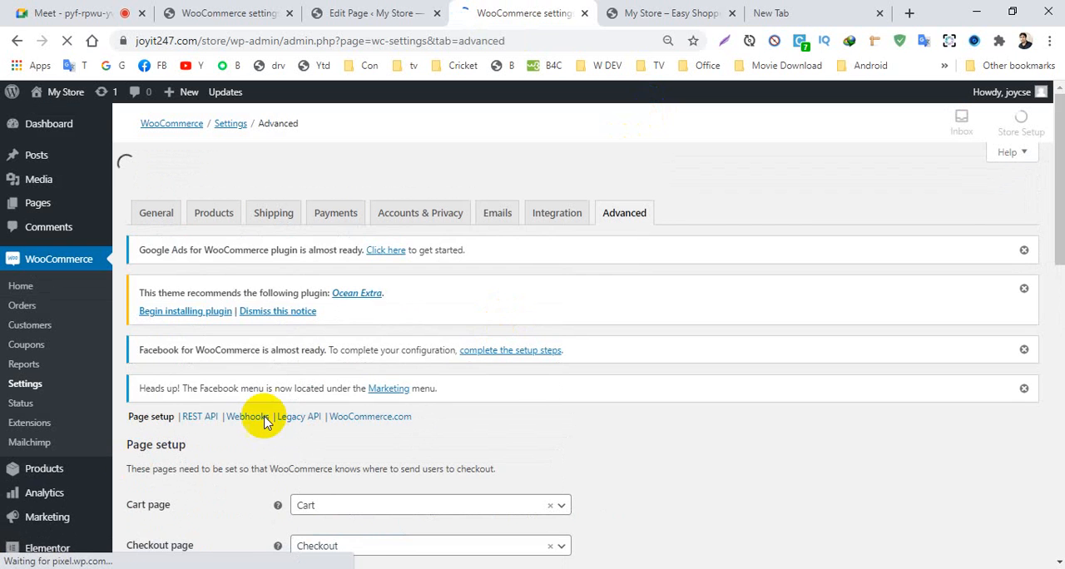
scroll(332, 391, down, 4)
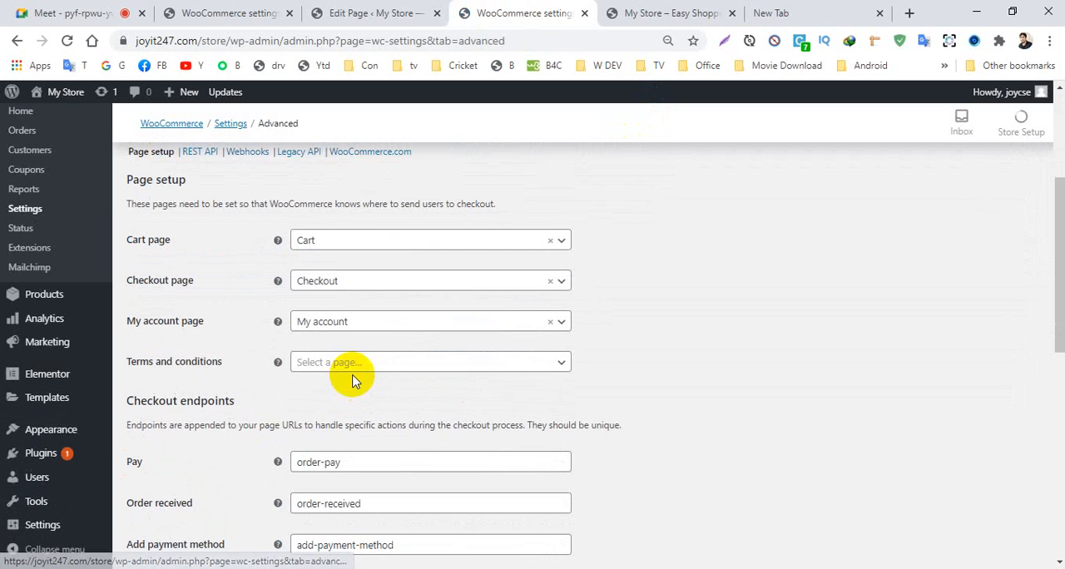
- Try My cart as the WooCommerce cart page and set the selection back to Cart
click(403, 246)
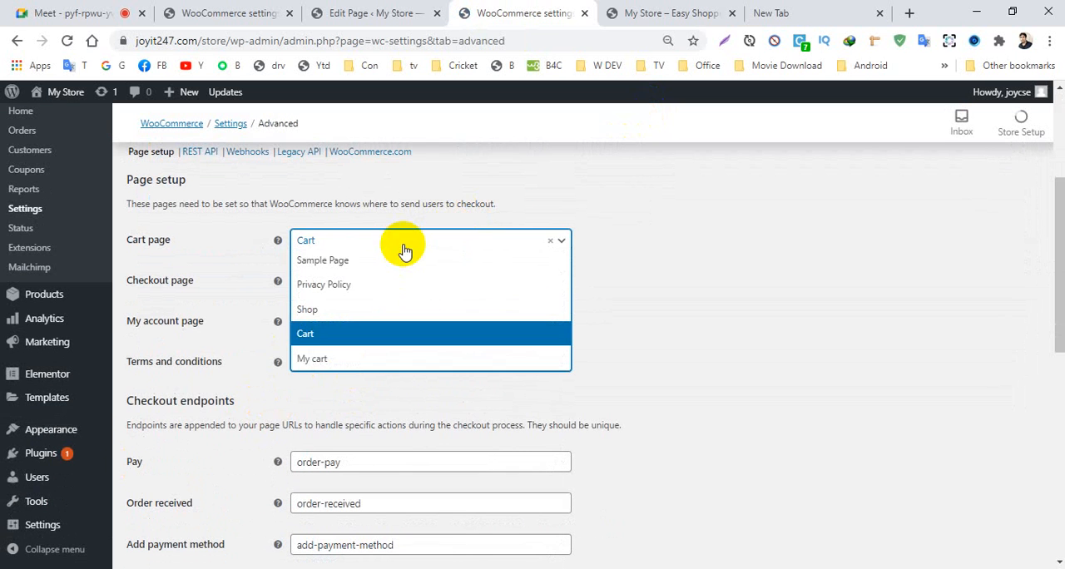
click(321, 365)
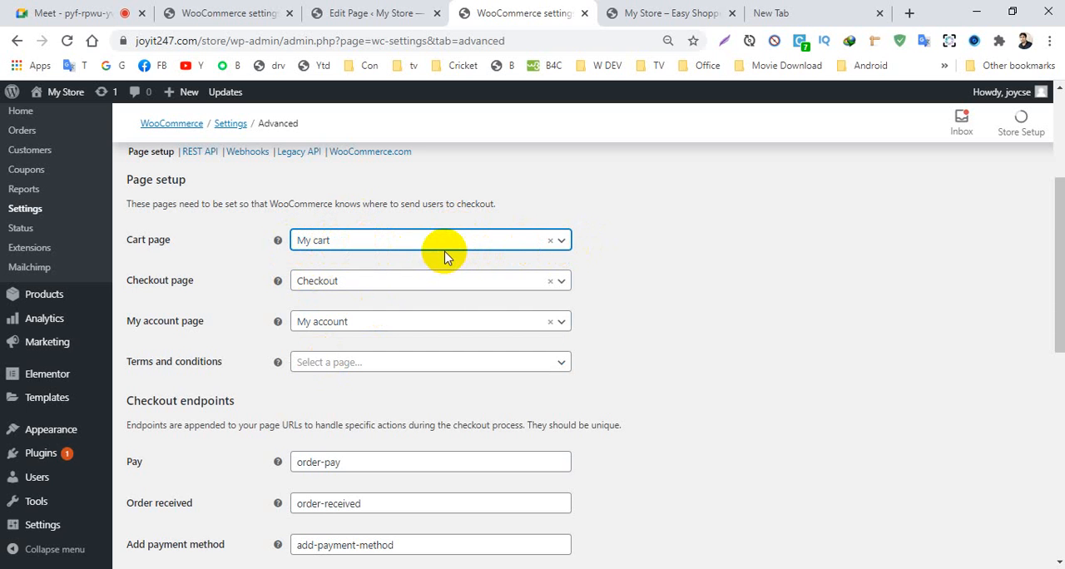
click(418, 254)
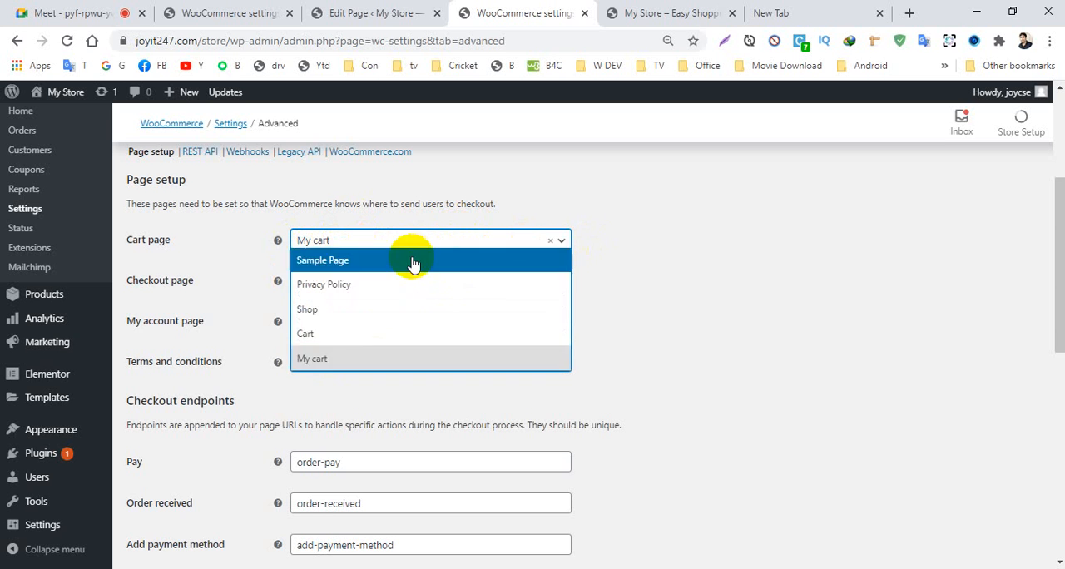
click(302, 332)
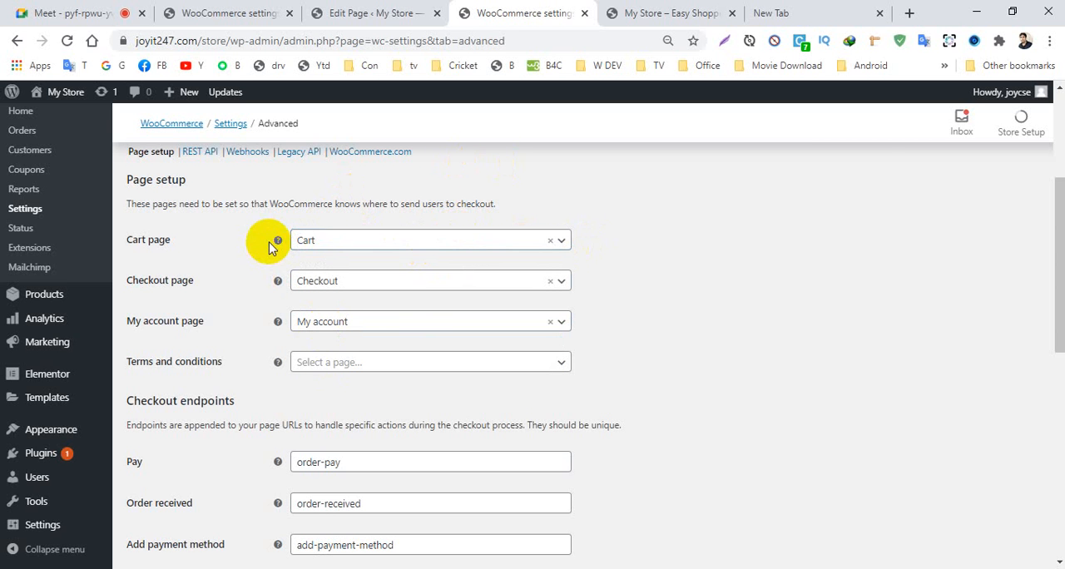
- Return to the browser tab with the My cart editor, open the list of all pages and look through it
drag(1055, 257, 1055, 202)
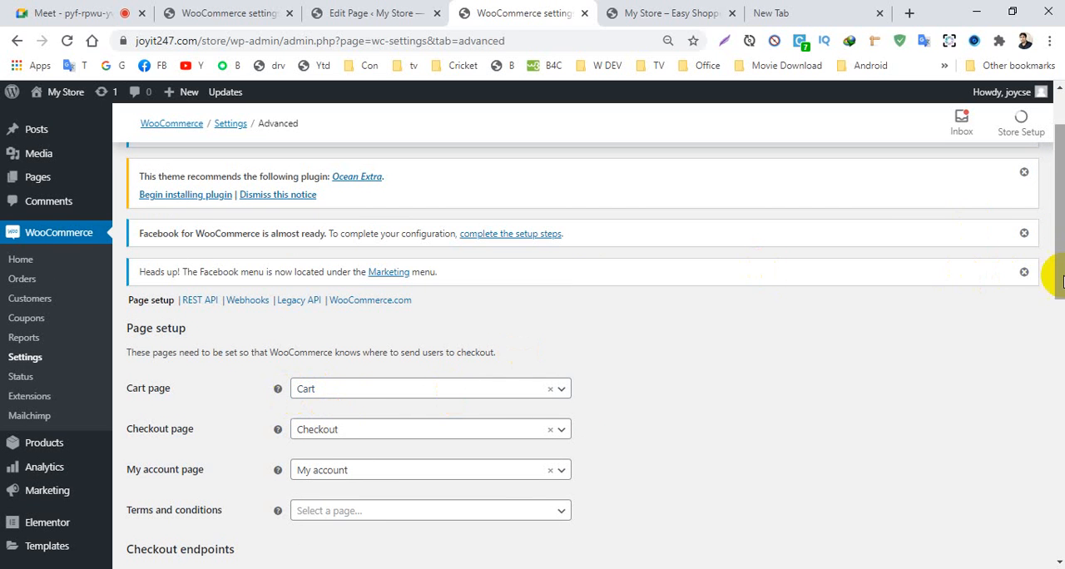
drag(1056, 263, 1058, 214)
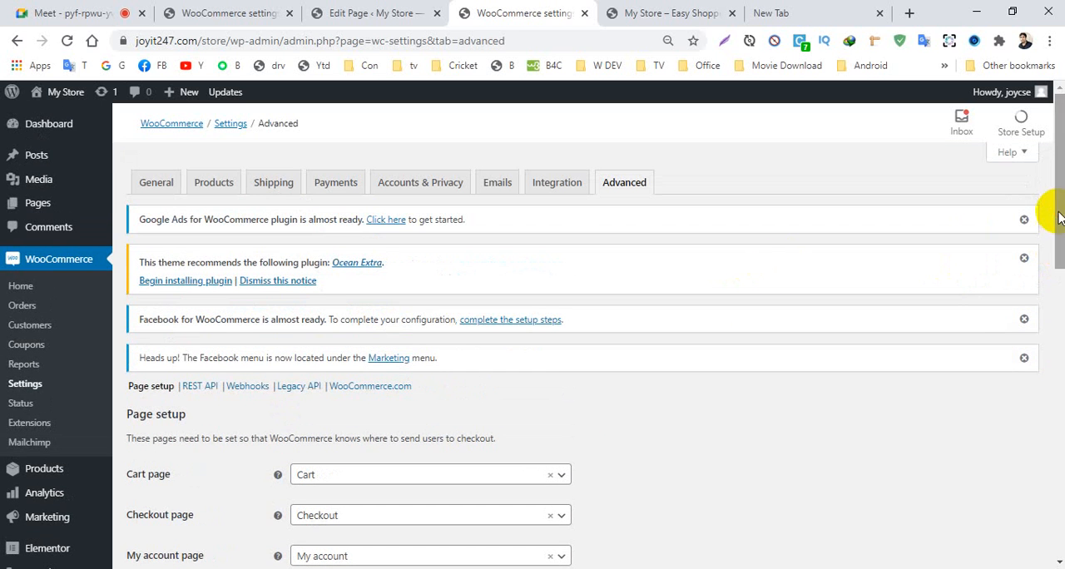
scroll(243, 335, down, 3)
scroll(237, 324, up, 3)
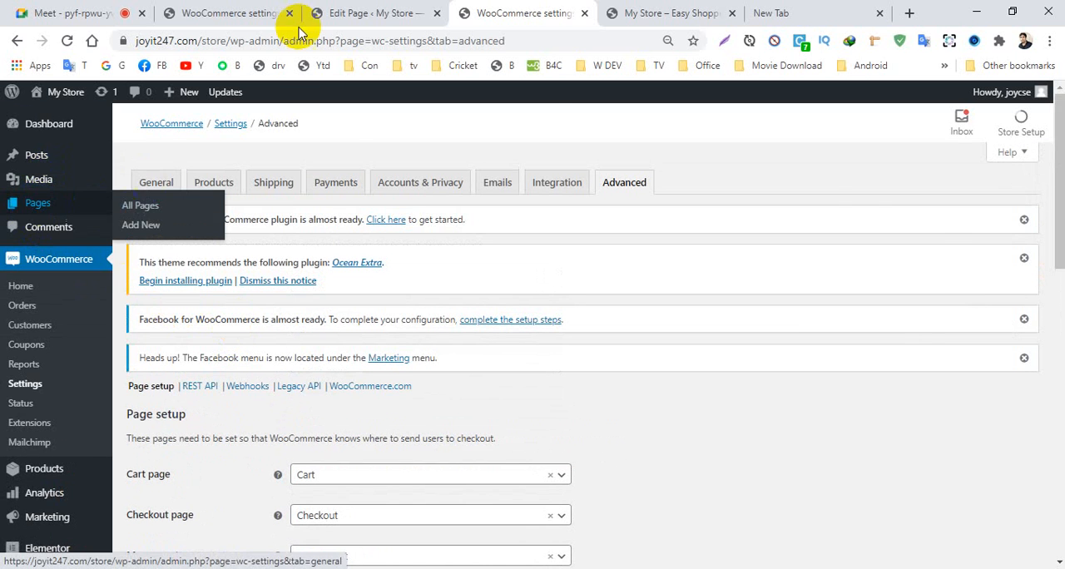
click(349, 13)
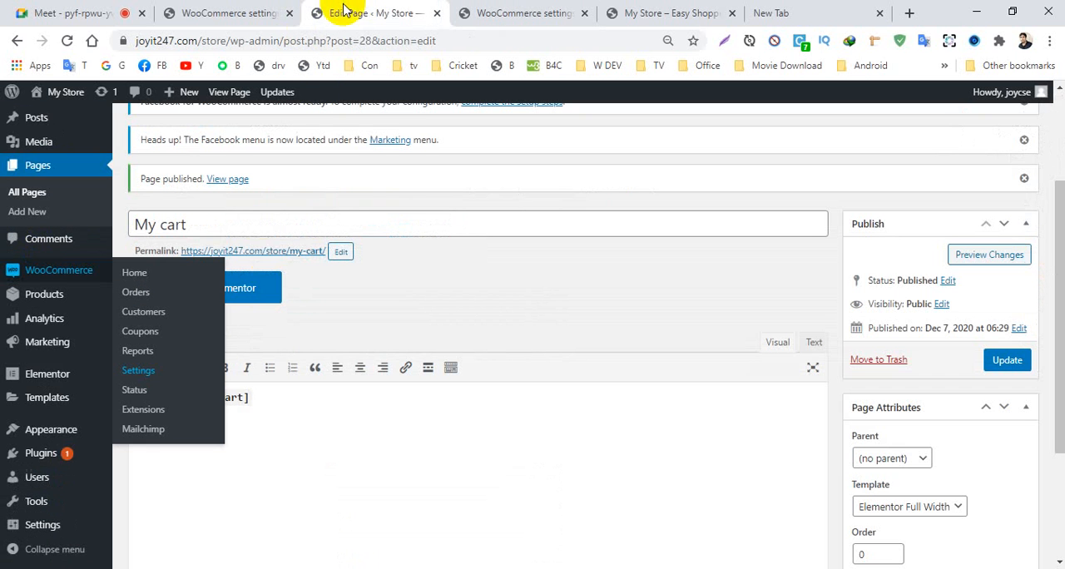
click(17, 42)
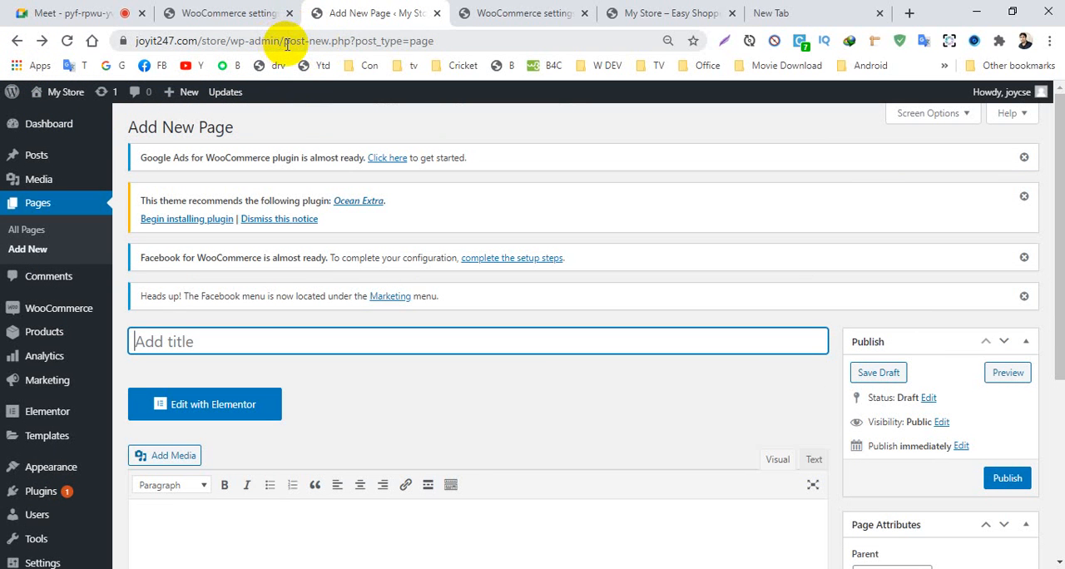
drag(287, 46, 545, 7)
key(BackSpace)
key(Return)
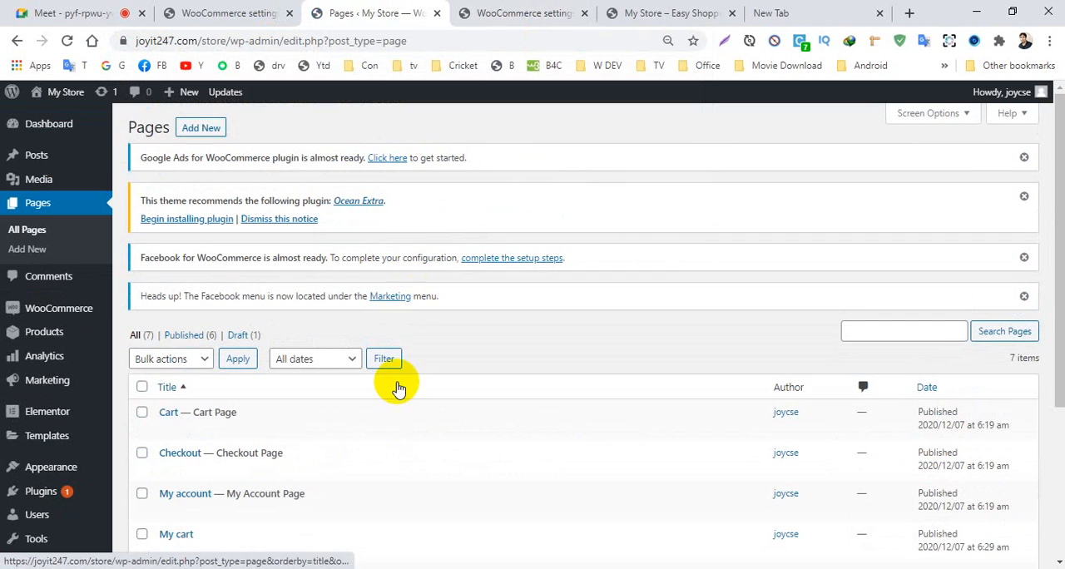
scroll(366, 382, down, 2)
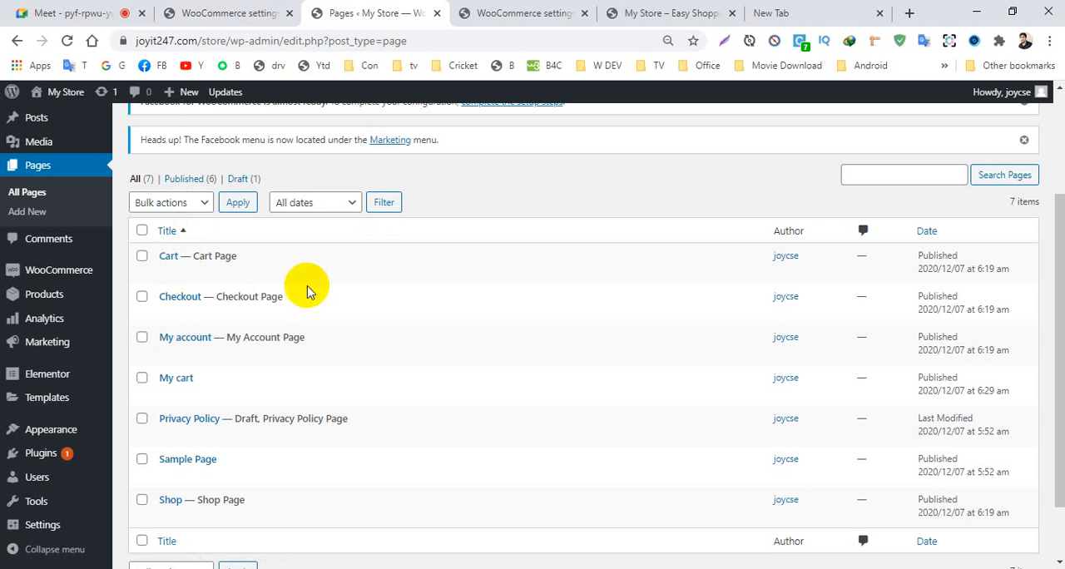
scroll(186, 357, down, 1)
scroll(185, 342, up, 3)
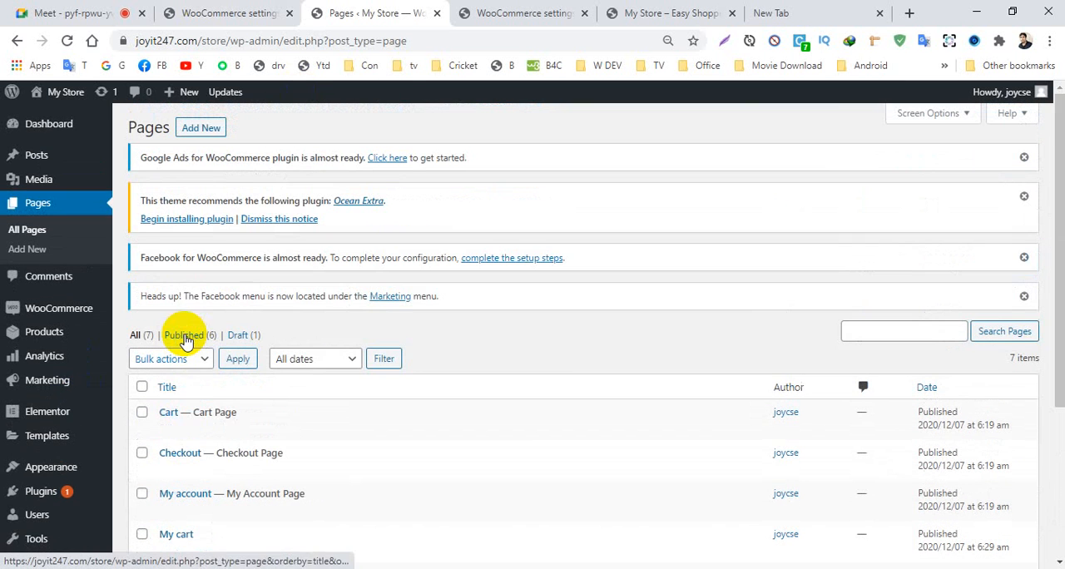
- Reload the storefront's home page and look over the WooCommerce page setup and checkout endpoint settings
click(637, 13)
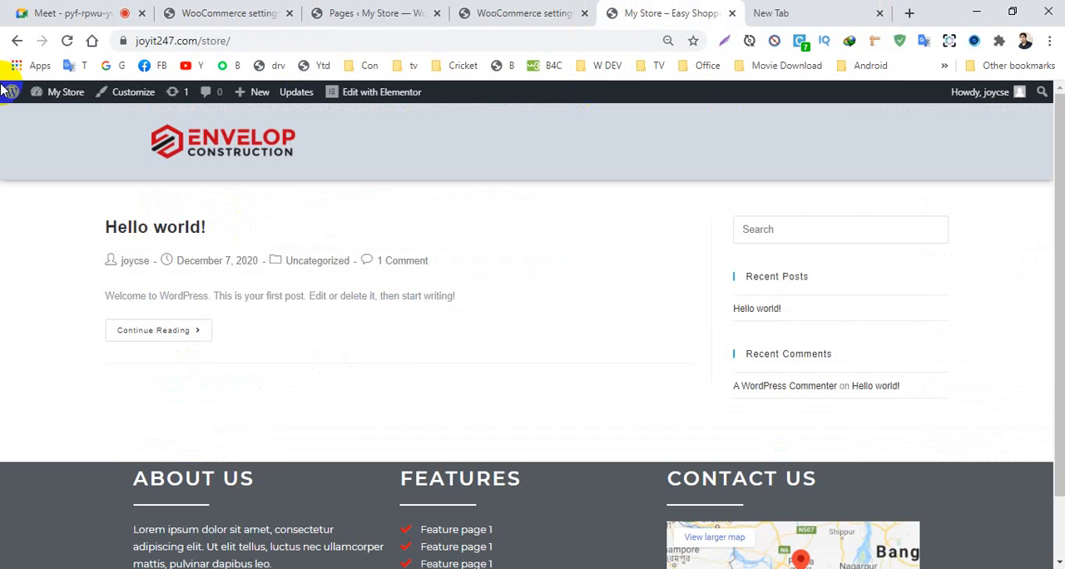
click(68, 41)
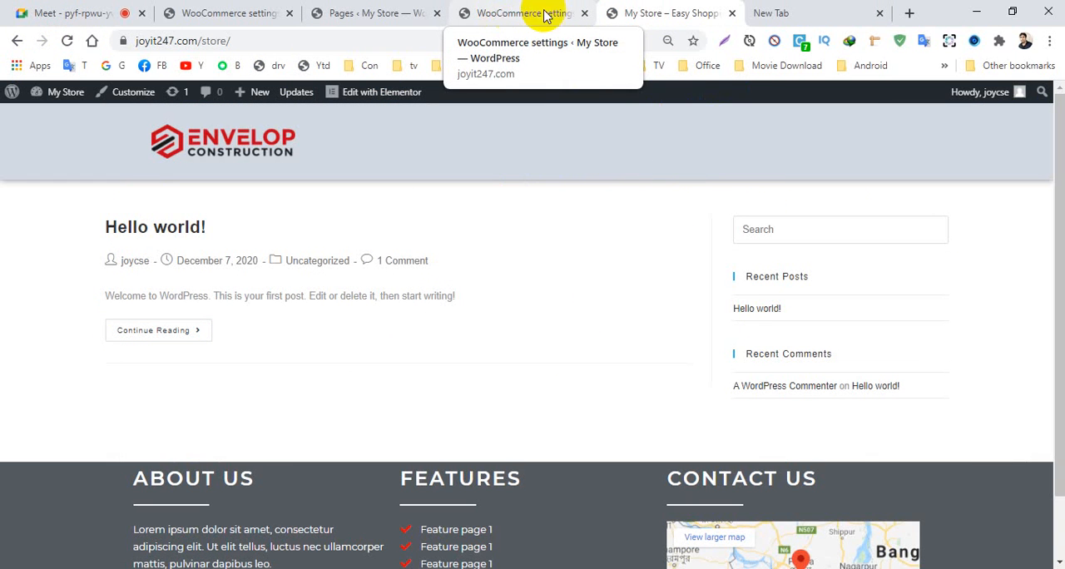
click(511, 15)
scroll(200, 310, down, 3)
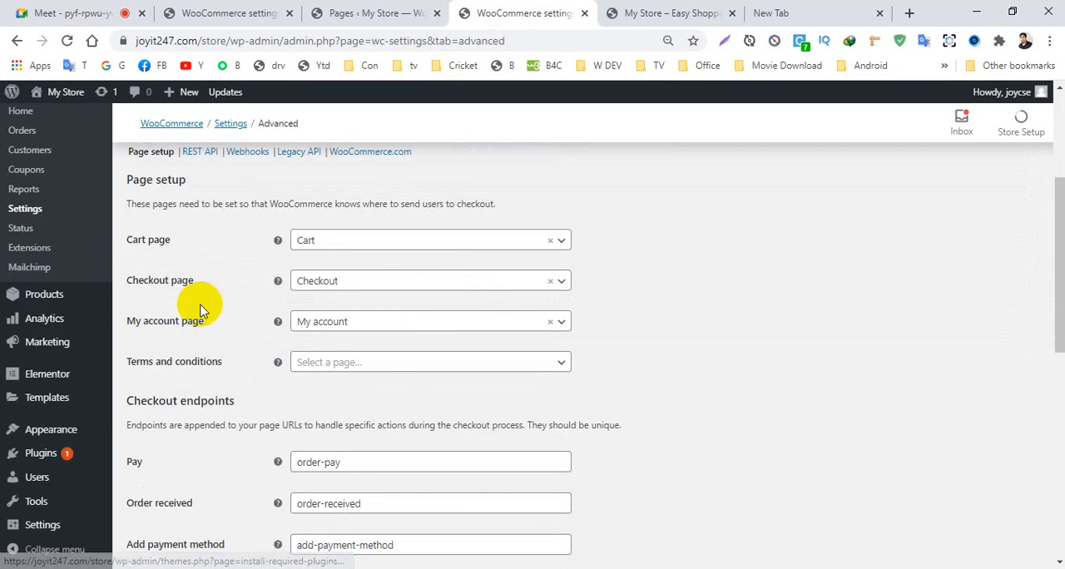
scroll(200, 310, down, 3)
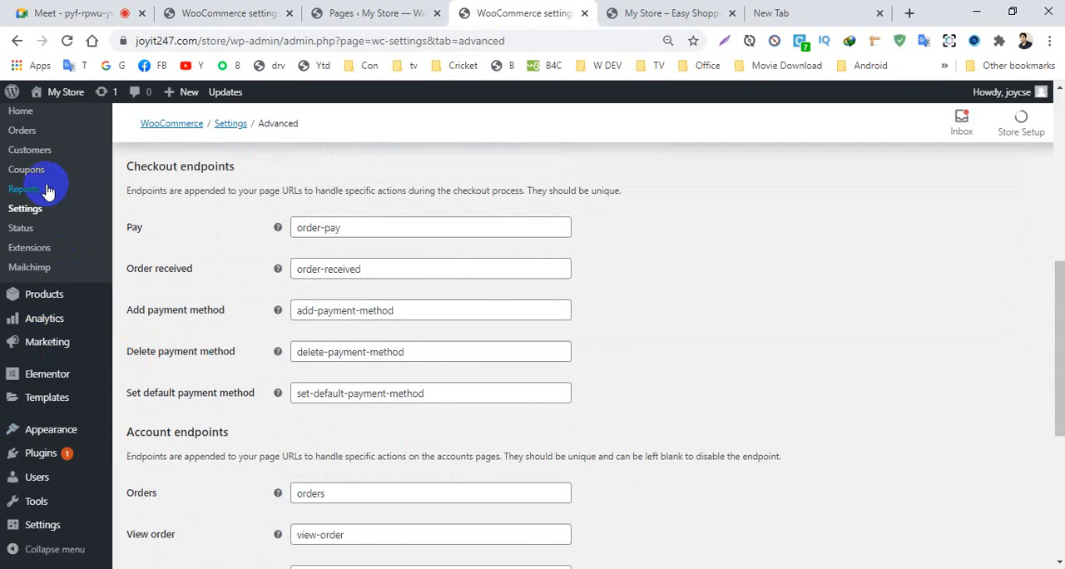
scroll(47, 191, up, 5)
scroll(71, 411, down, 1)
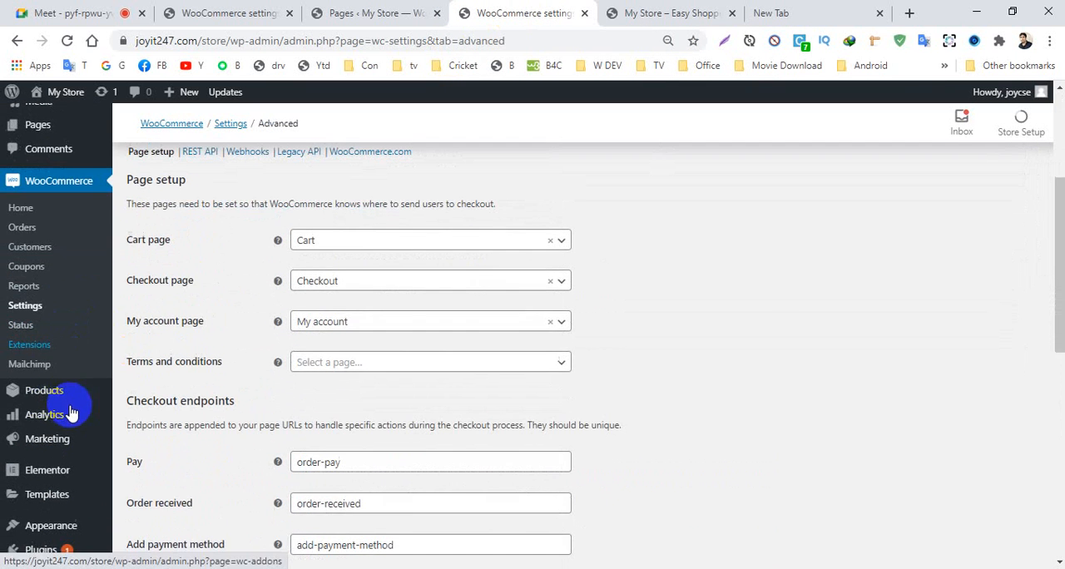
- Leave the settings without saving, open the list of all products and start creating a new product
mouse_move(35, 400)
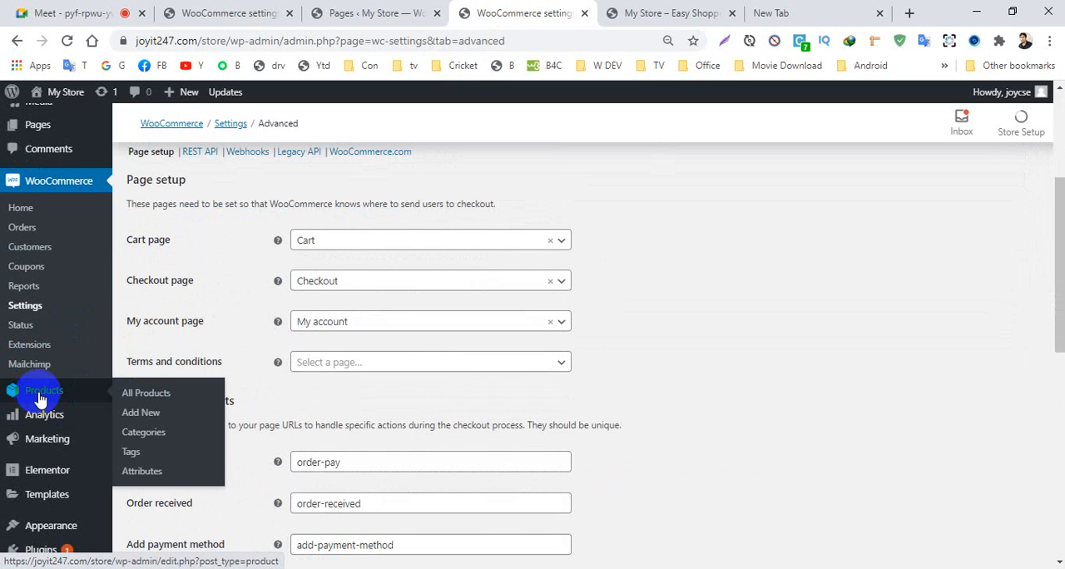
click(146, 397)
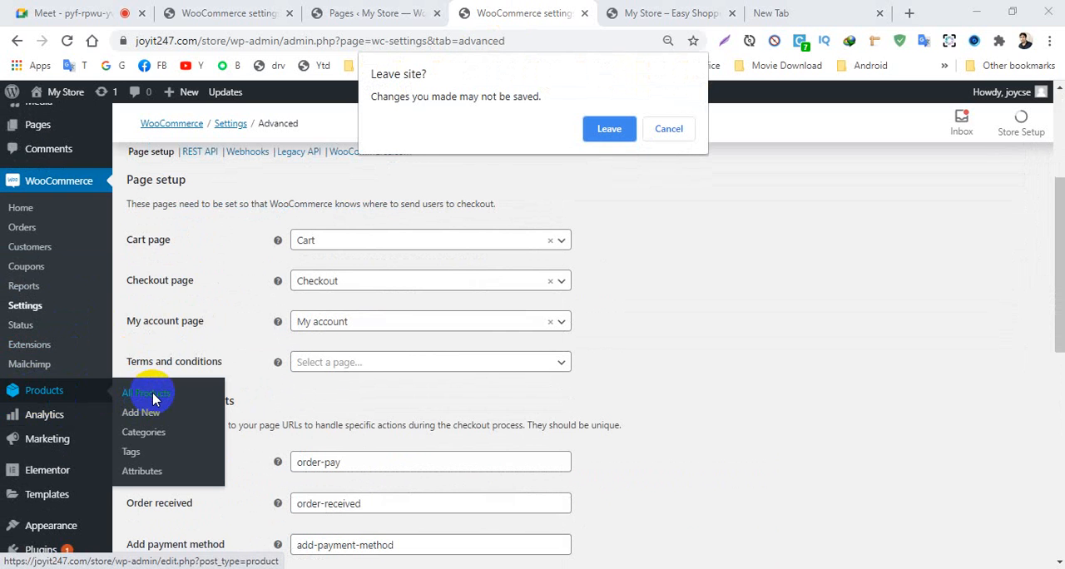
click(607, 129)
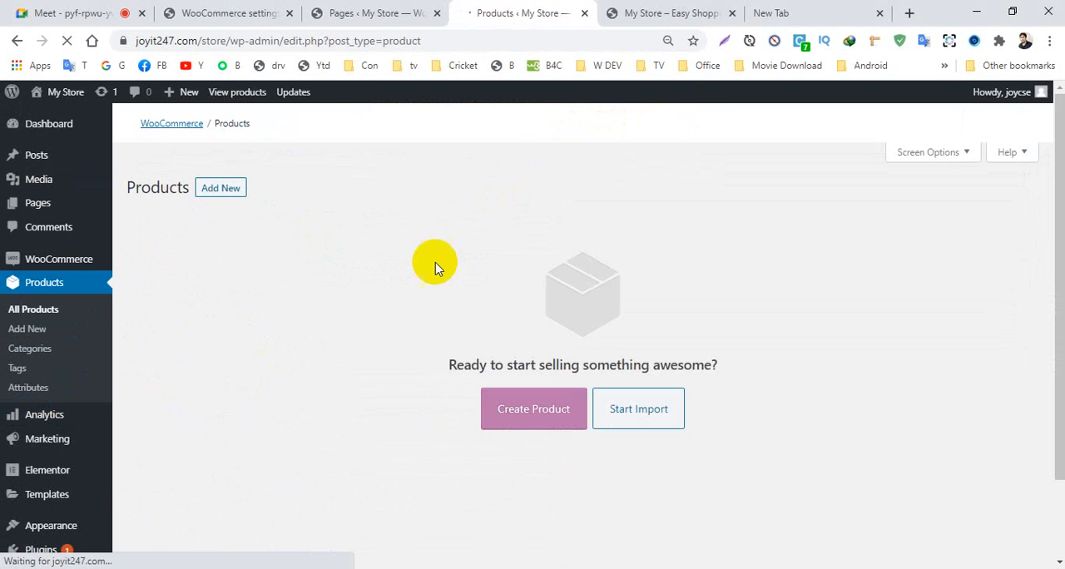
scroll(515, 320, down, 2)
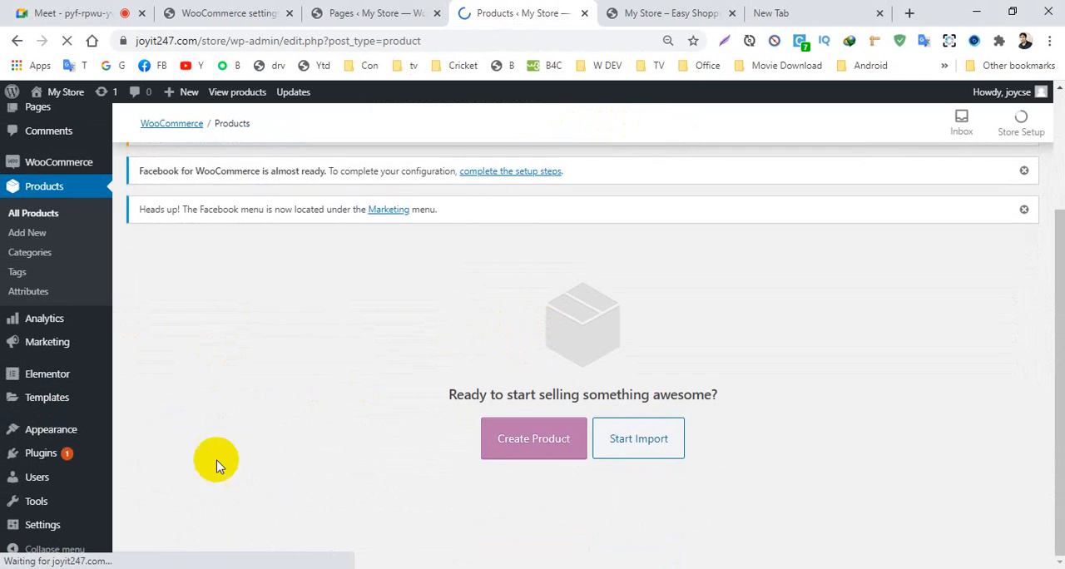
click(529, 442)
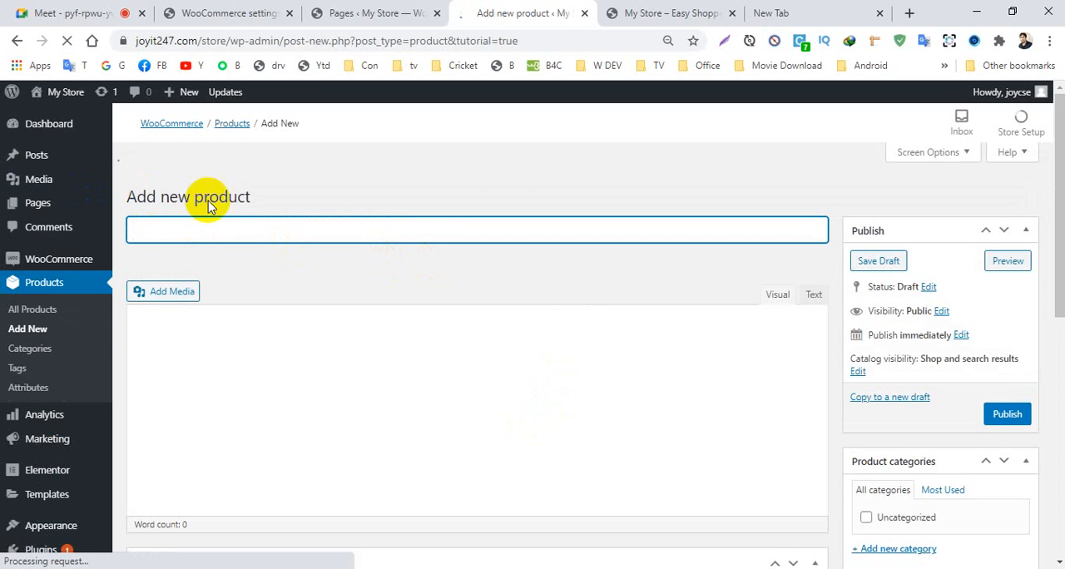
- Look over the new product form from the product name to the short description, advancing the guided tour to the product description tip
scroll(217, 235, down, 2)
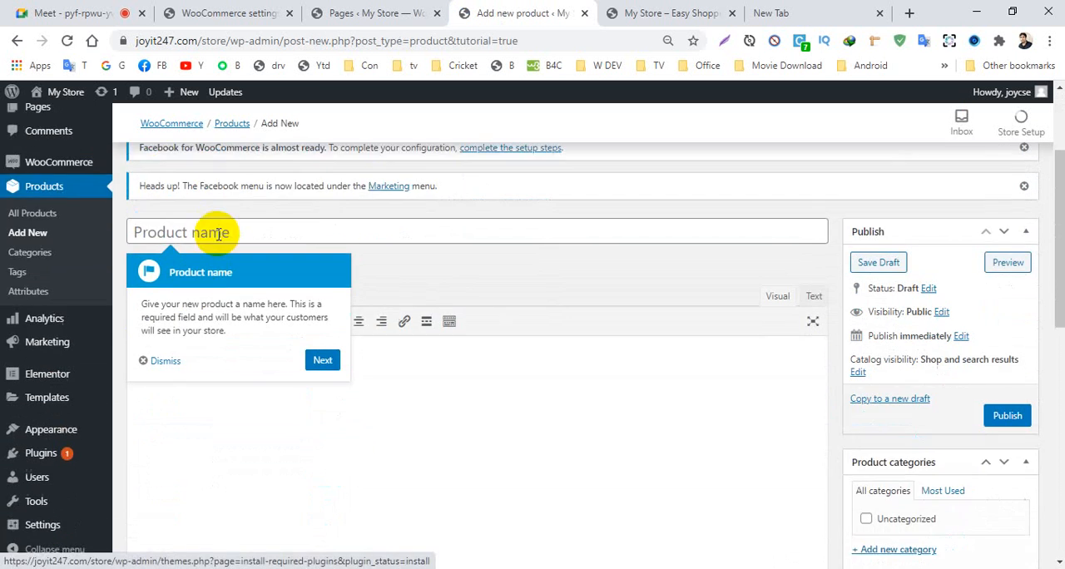
scroll(218, 234, up, 2)
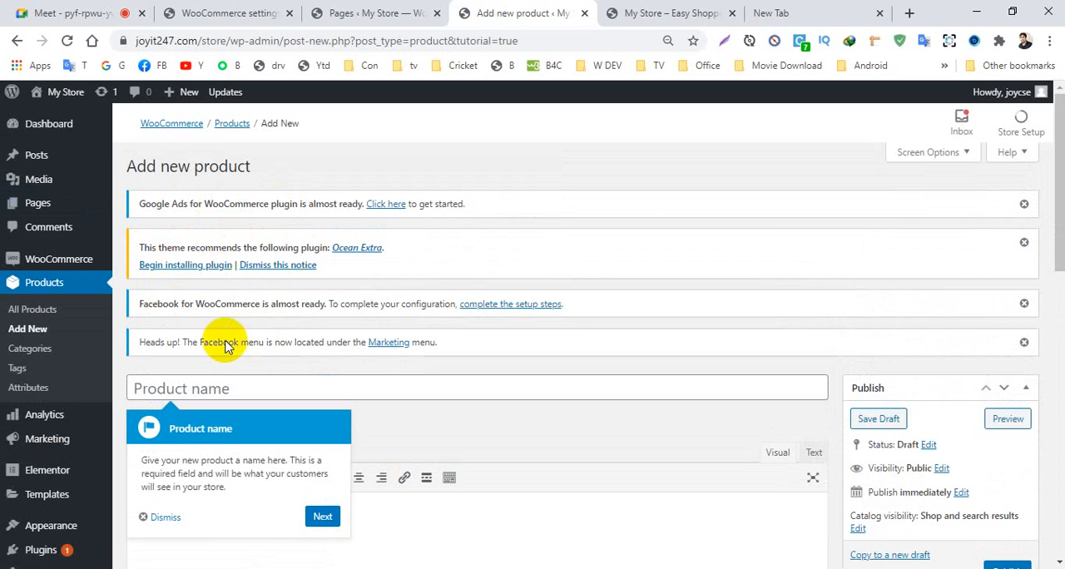
scroll(333, 249, down, 4)
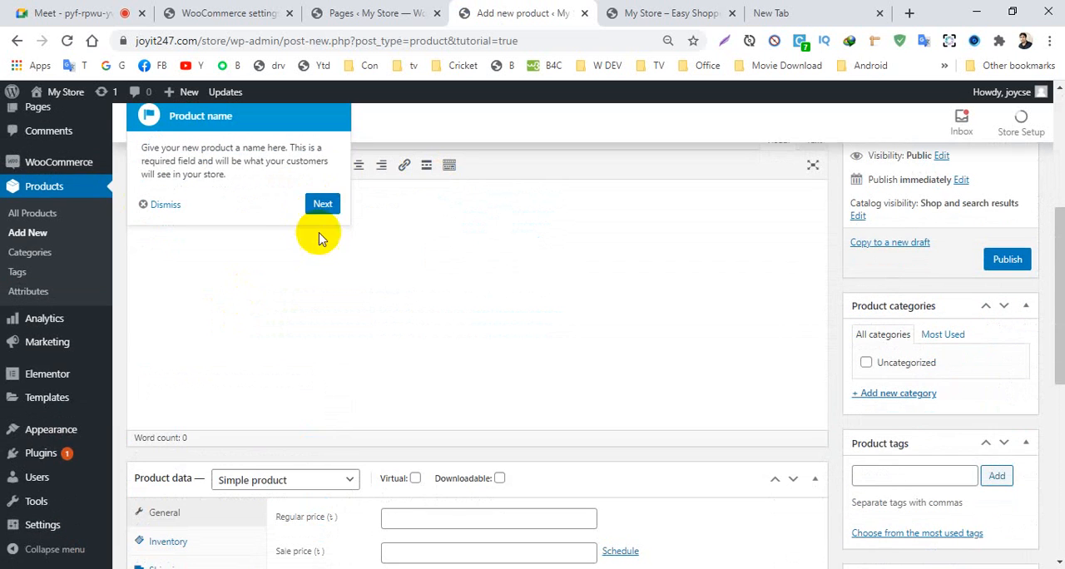
scroll(332, 287, up, 3)
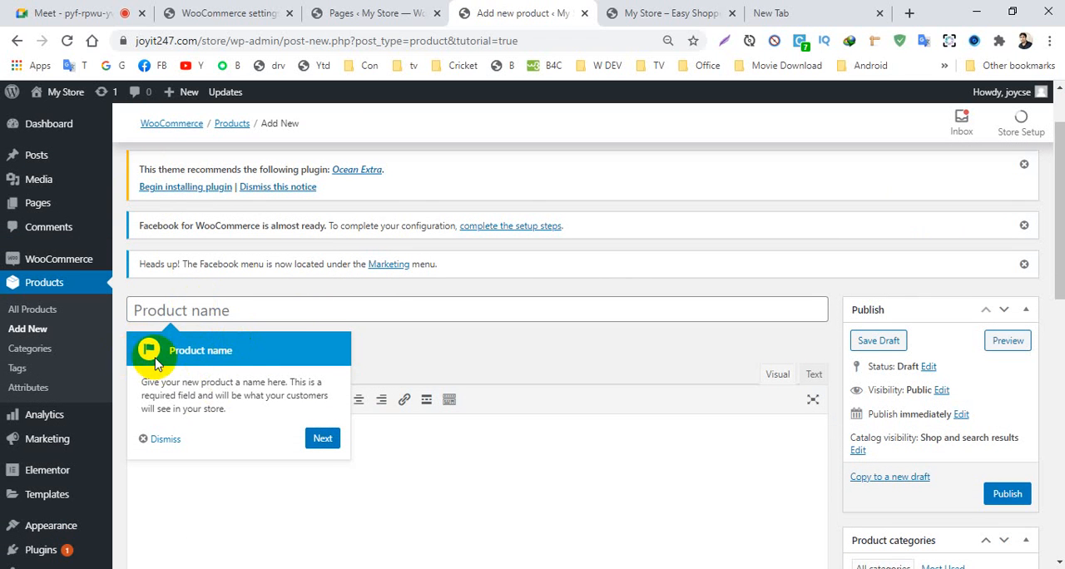
click(322, 440)
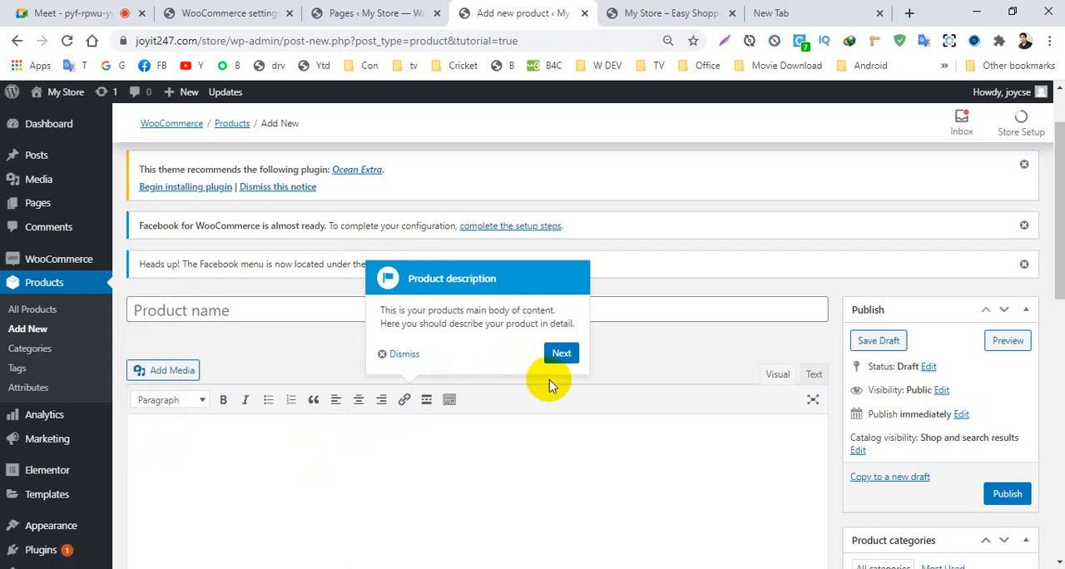
scroll(753, 345, down, 1)
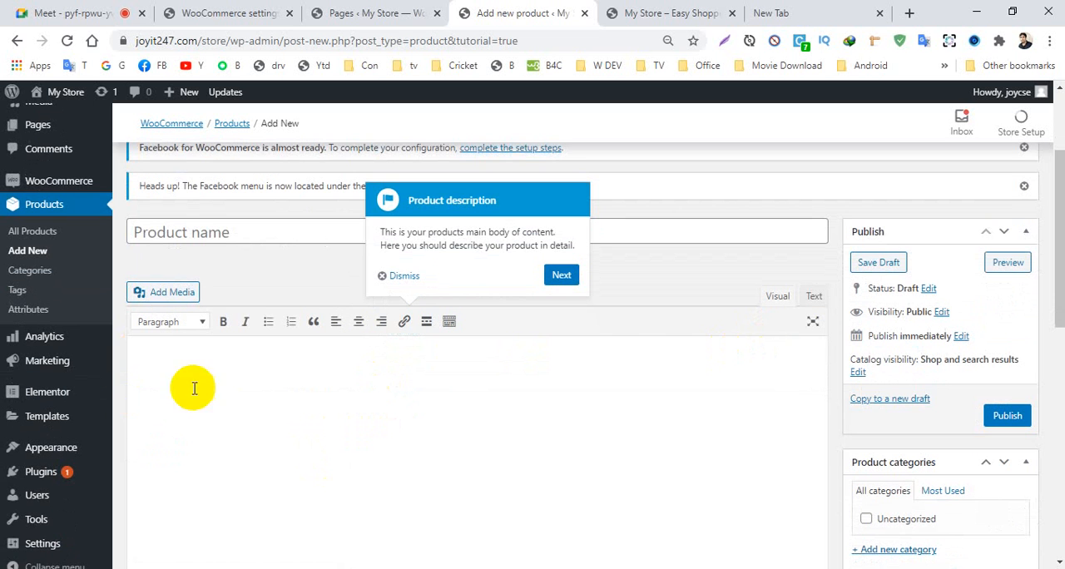
scroll(571, 393, down, 7)
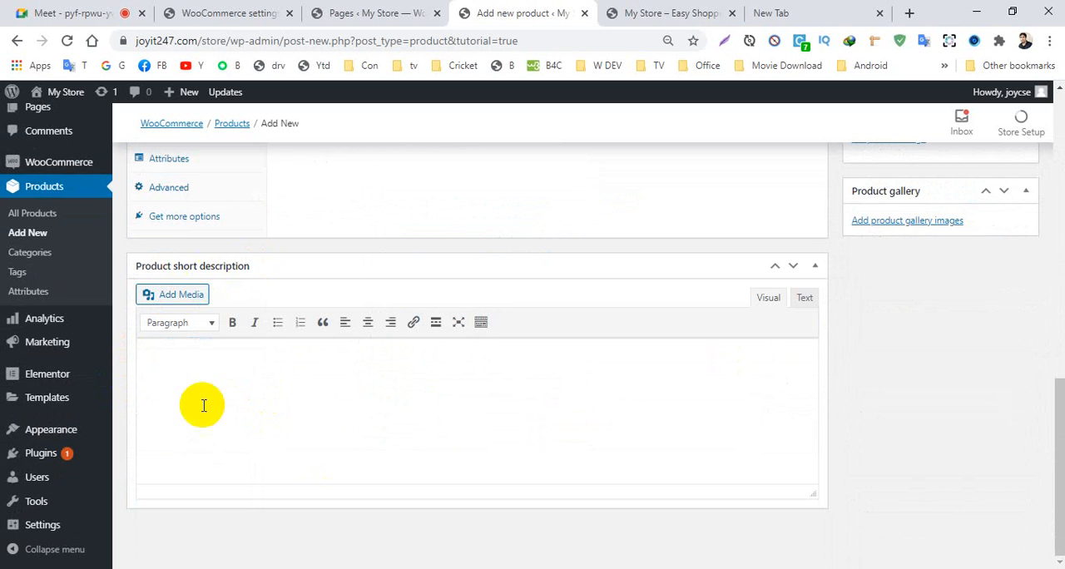
scroll(230, 426, up, 8)
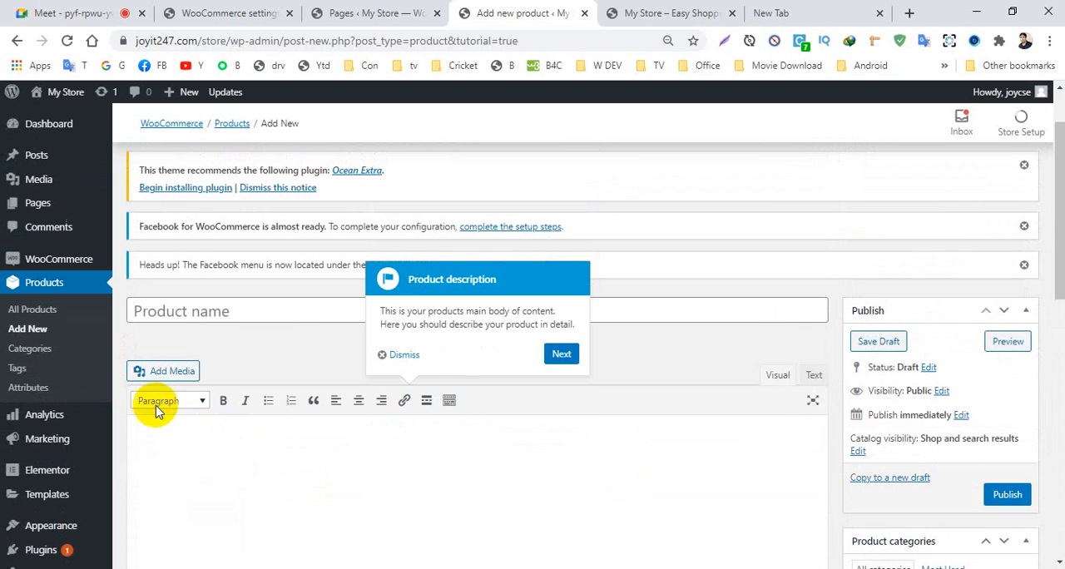
scroll(466, 421, down, 8)
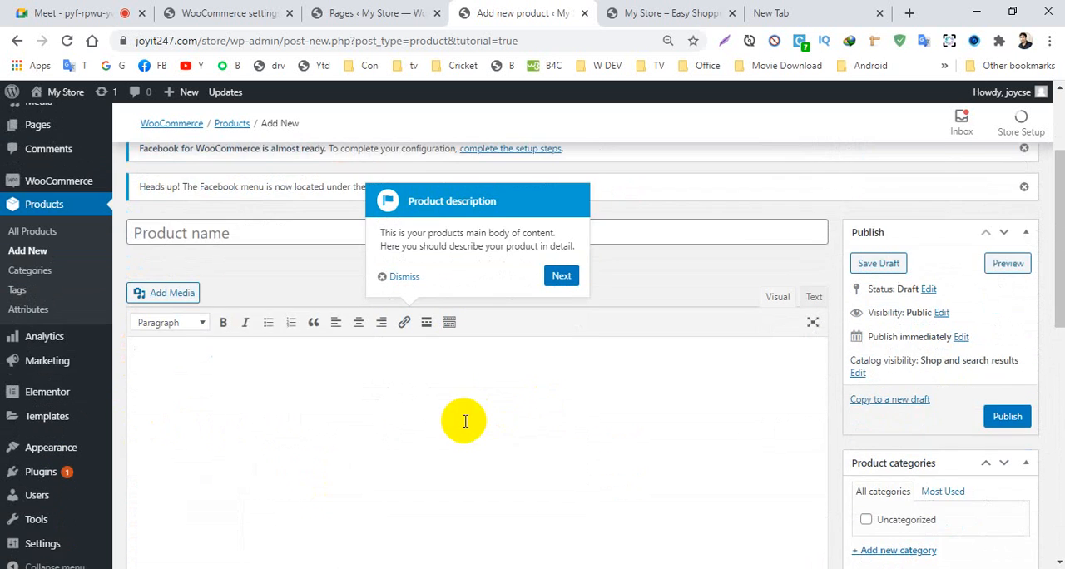
scroll(287, 350, up, 5)
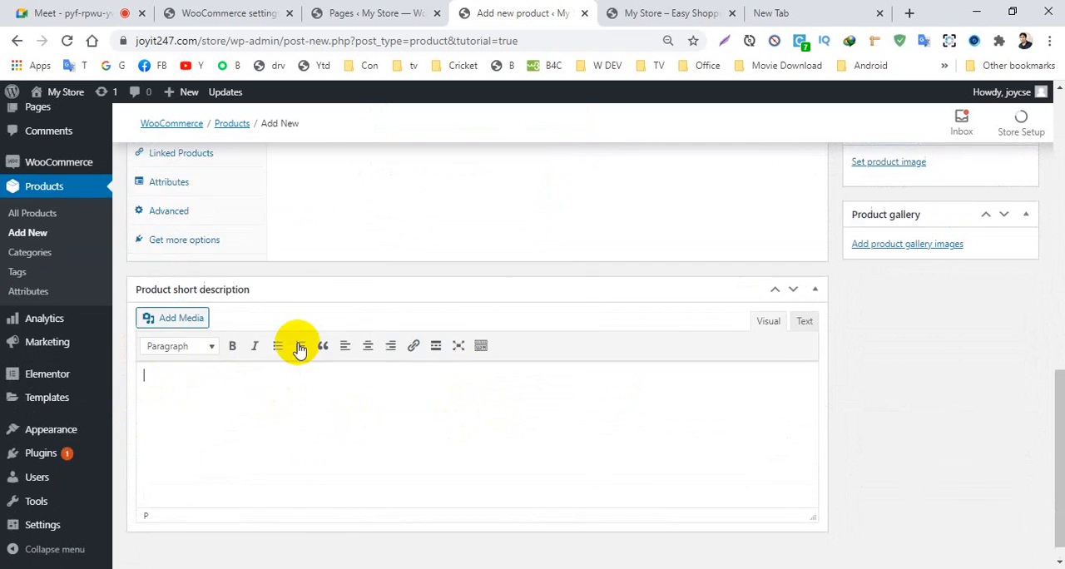
scroll(224, 249, up, 2)
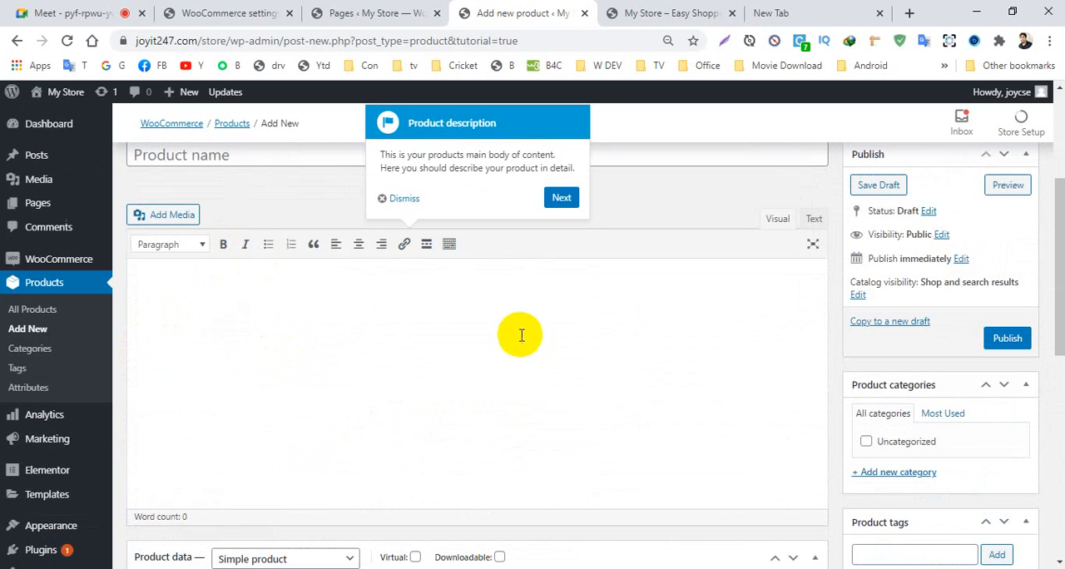
- Follow the guided tour through the product type, virtual and downloadable product tips and review the product data section
click(562, 199)
scroll(494, 316, down, 1)
scroll(435, 309, up, 2)
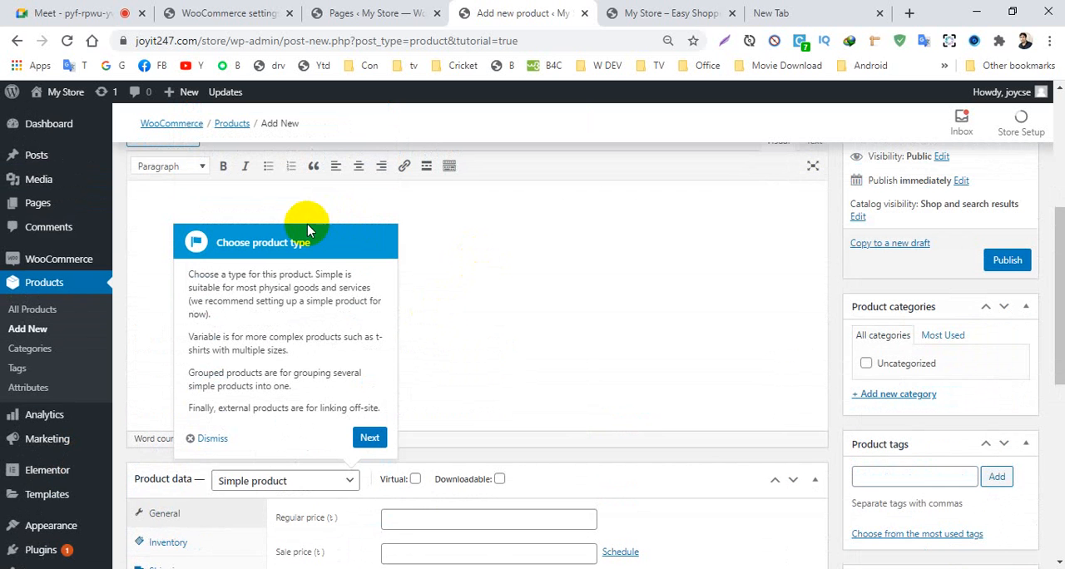
scroll(312, 256, down, 2)
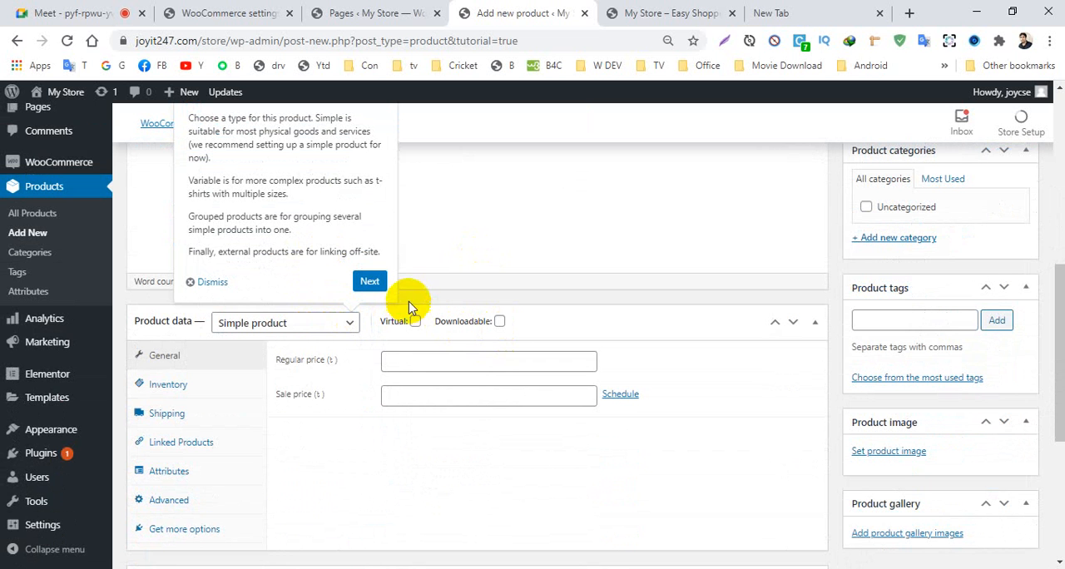
scroll(370, 298, down, 2)
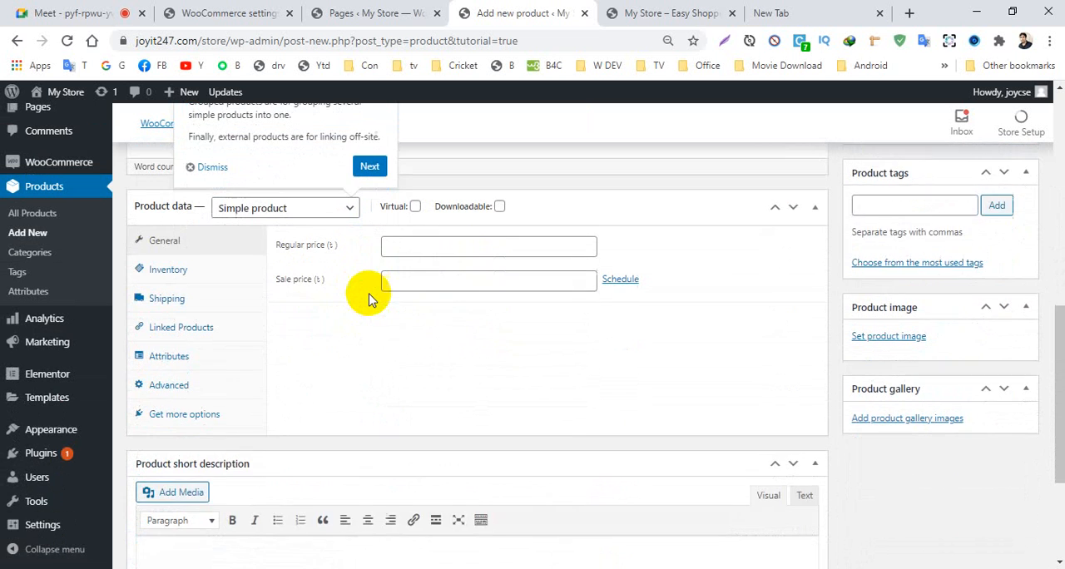
click(370, 207)
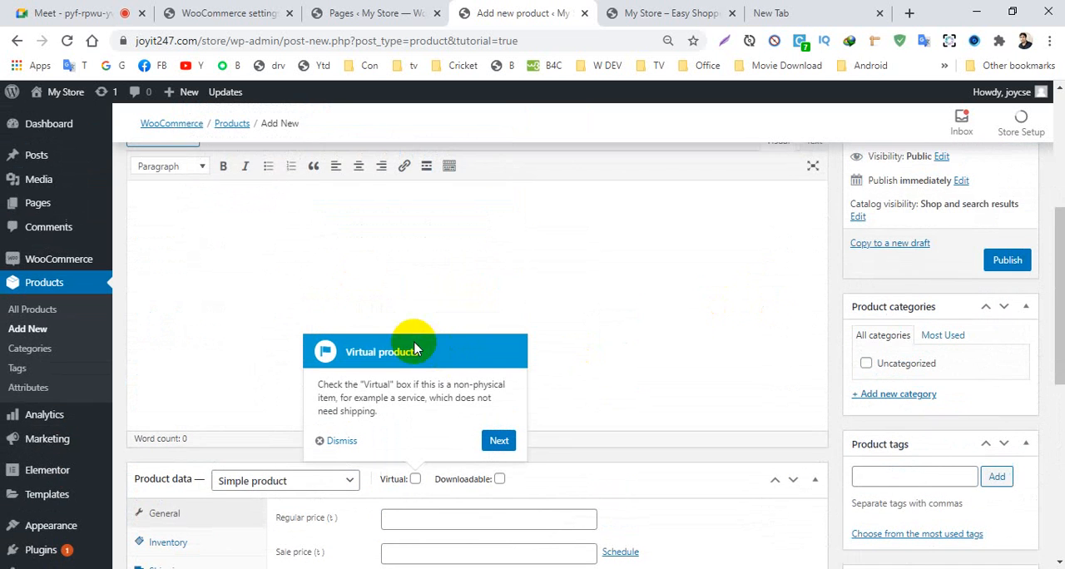
click(497, 443)
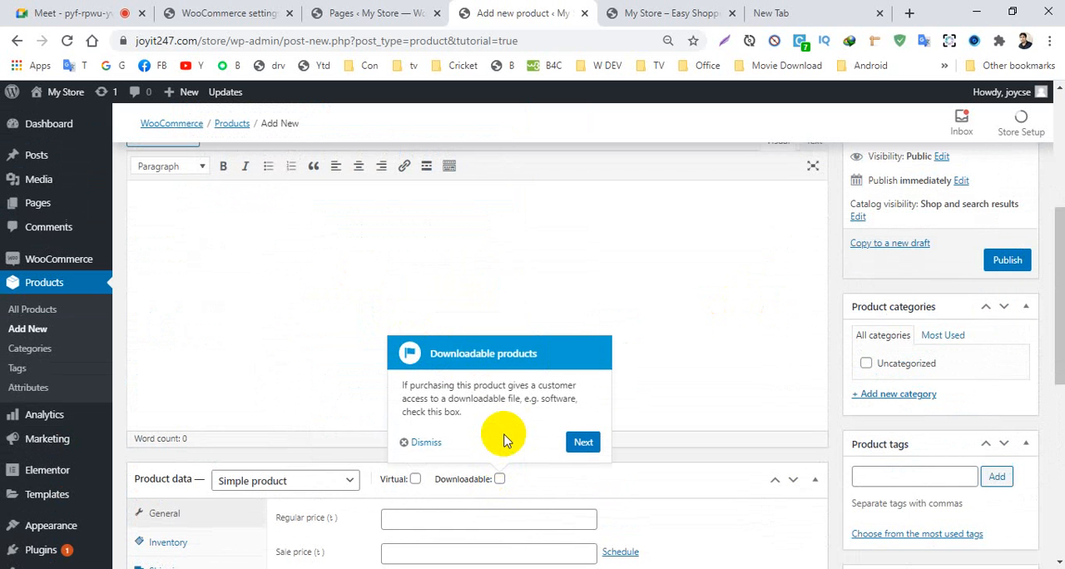
click(582, 445)
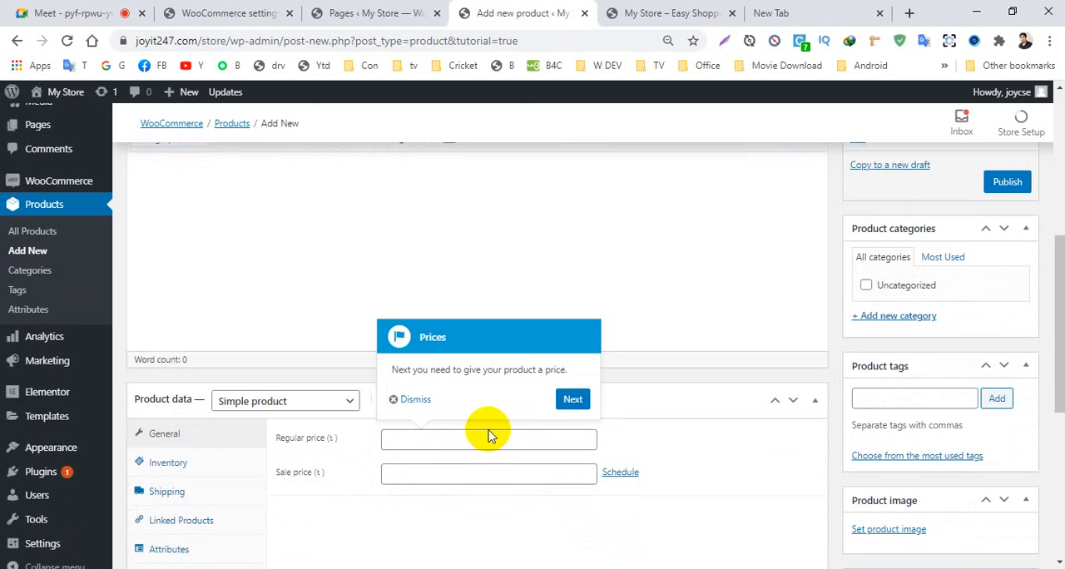
- Go through the remaining tour tips on price, short description, images, tags, categories and publishing, and finish the tour
click(574, 402)
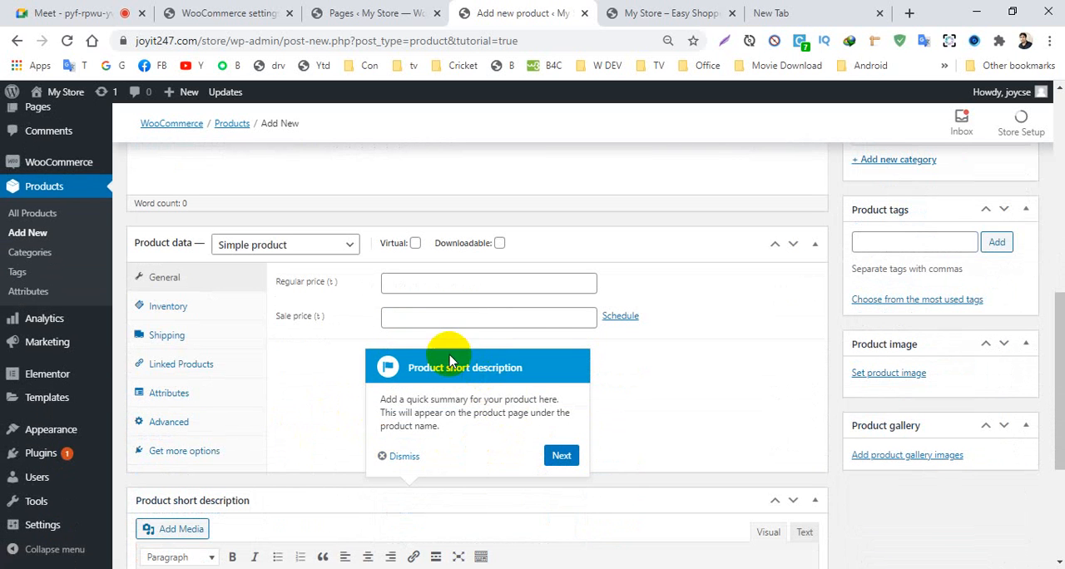
click(561, 457)
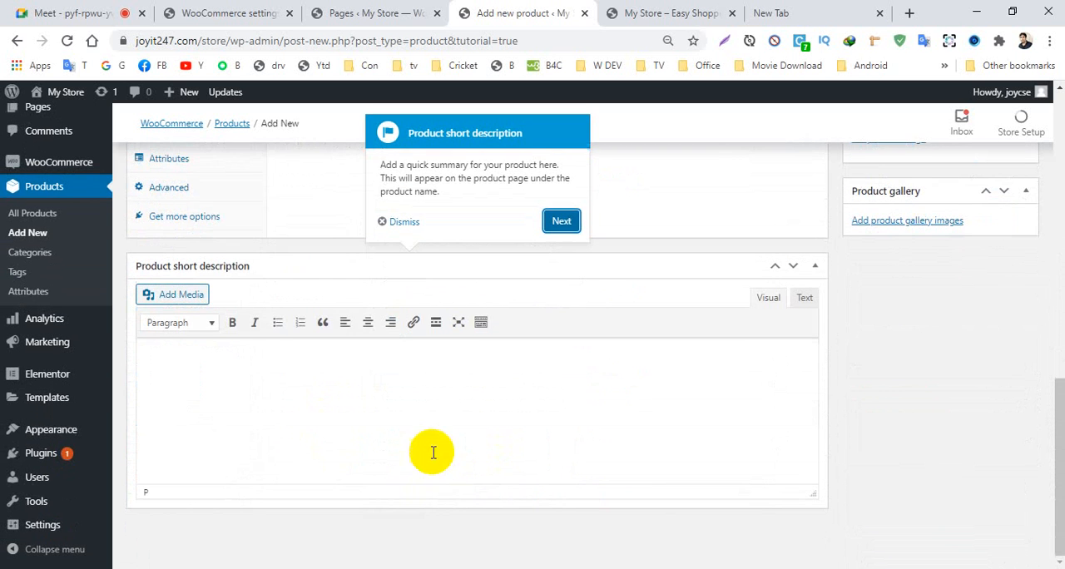
click(559, 223)
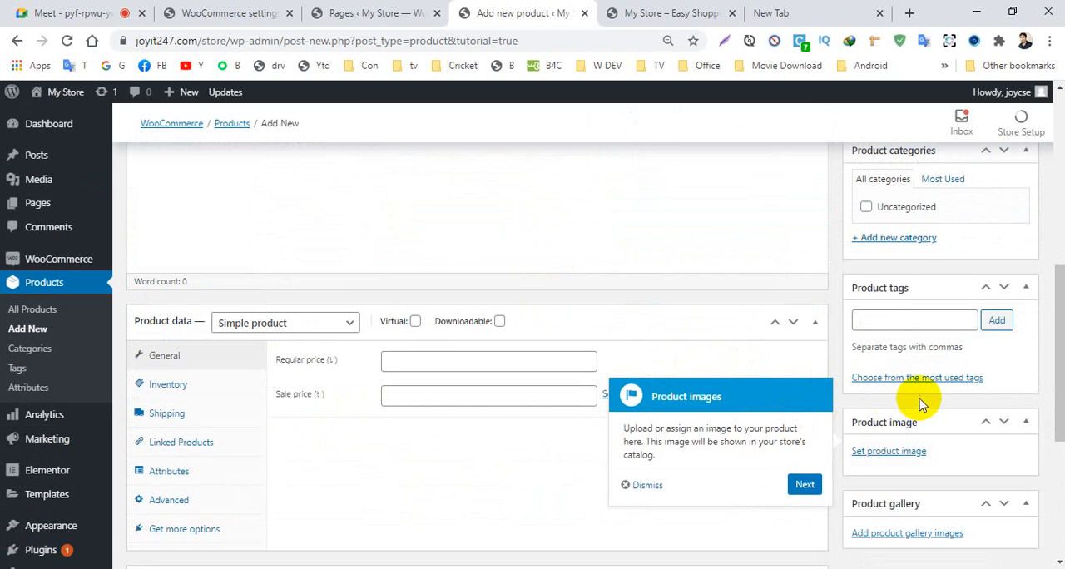
click(805, 485)
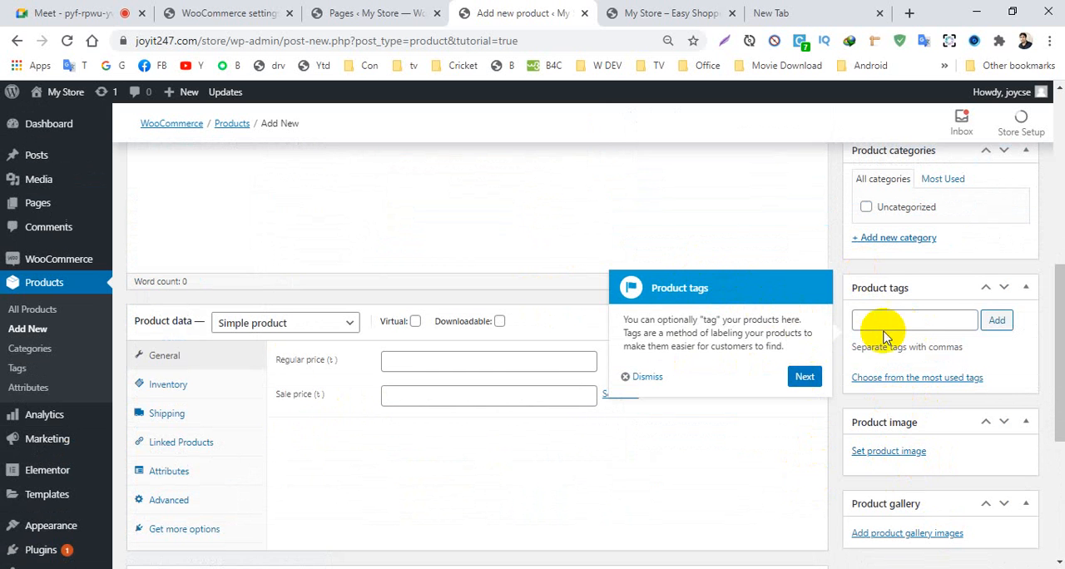
click(803, 376)
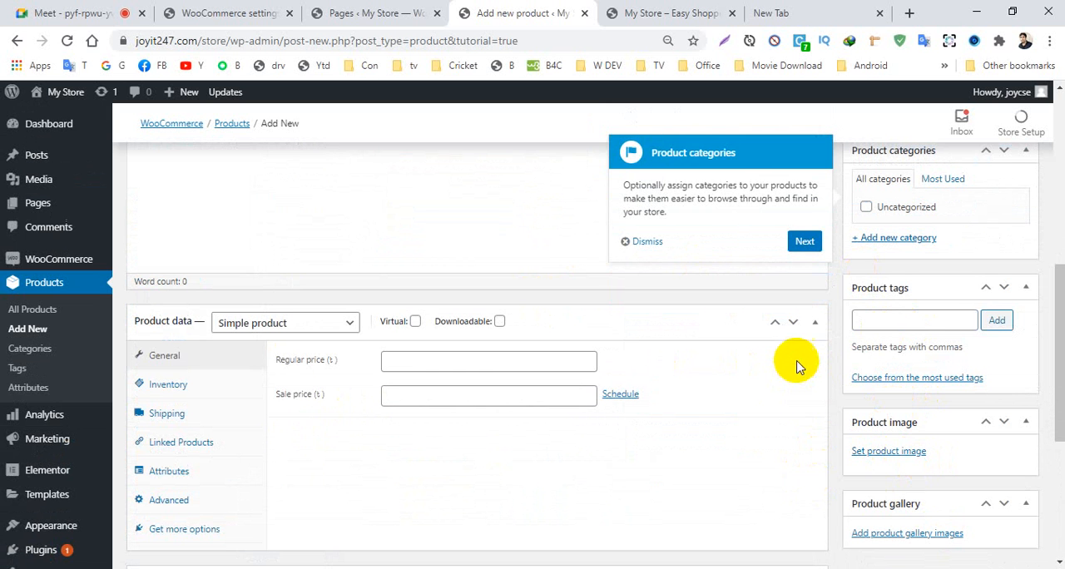
click(804, 240)
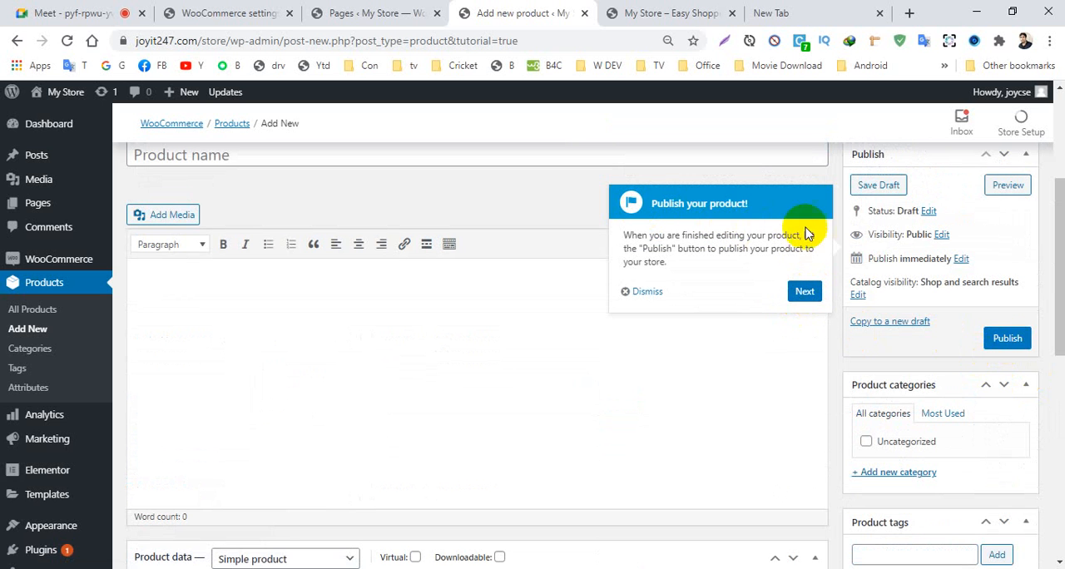
click(811, 293)
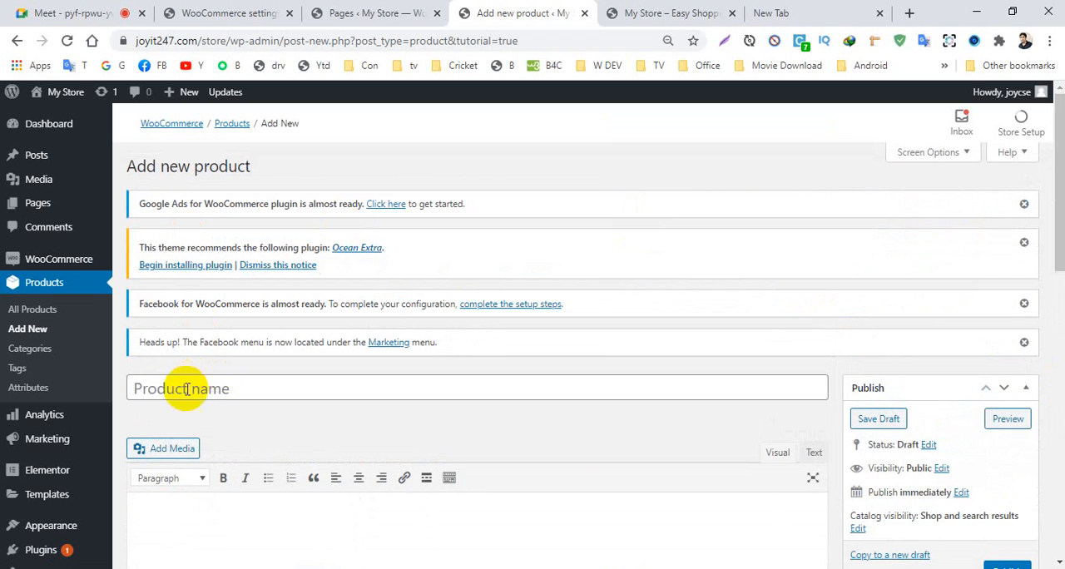
- Search Google for "three piece design" in the empty browser tab and show the image results
click(185, 388)
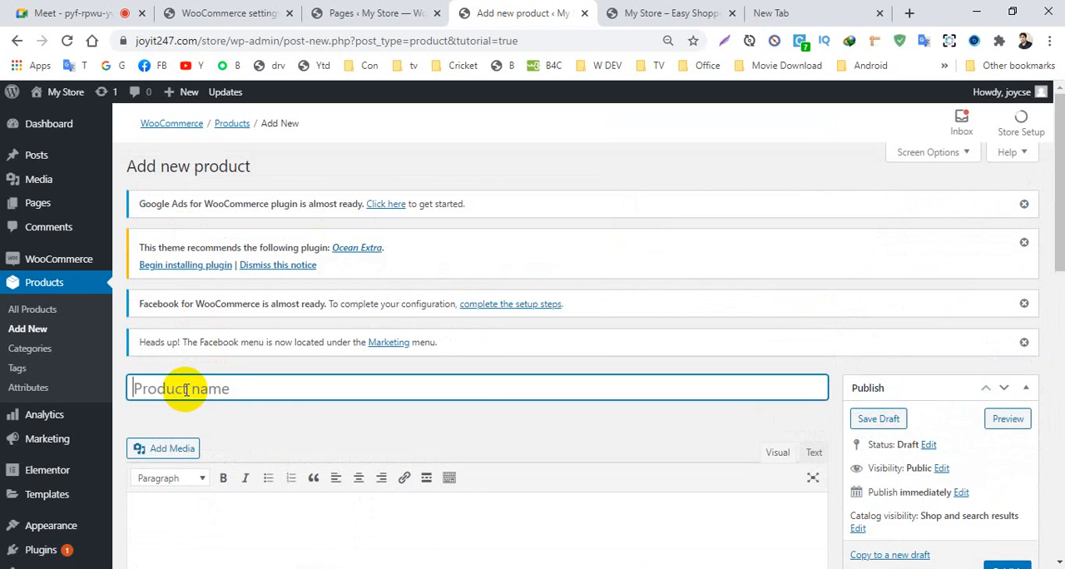
click(767, 13)
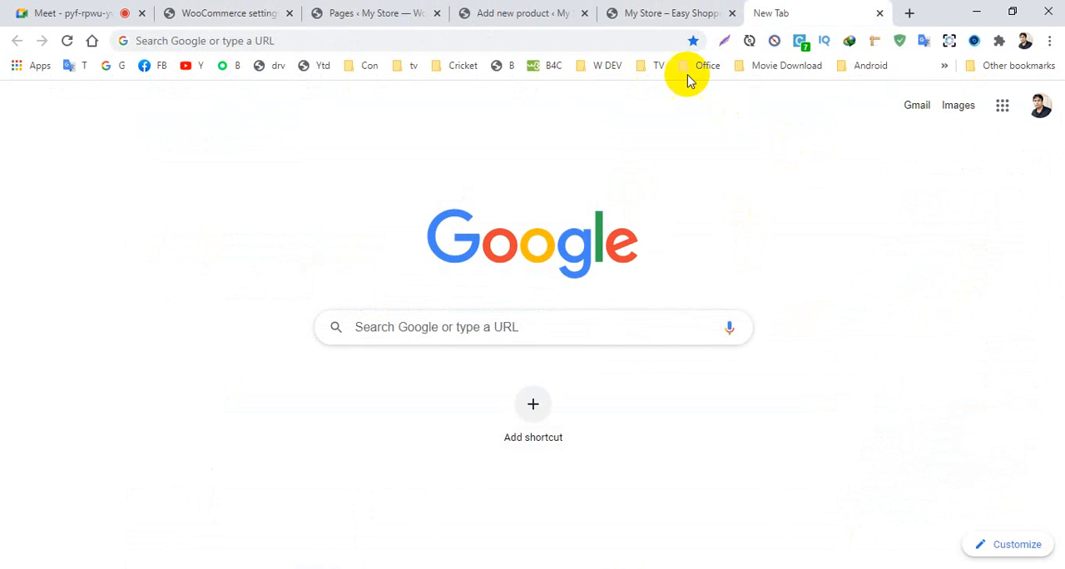
click(218, 40)
text(th)
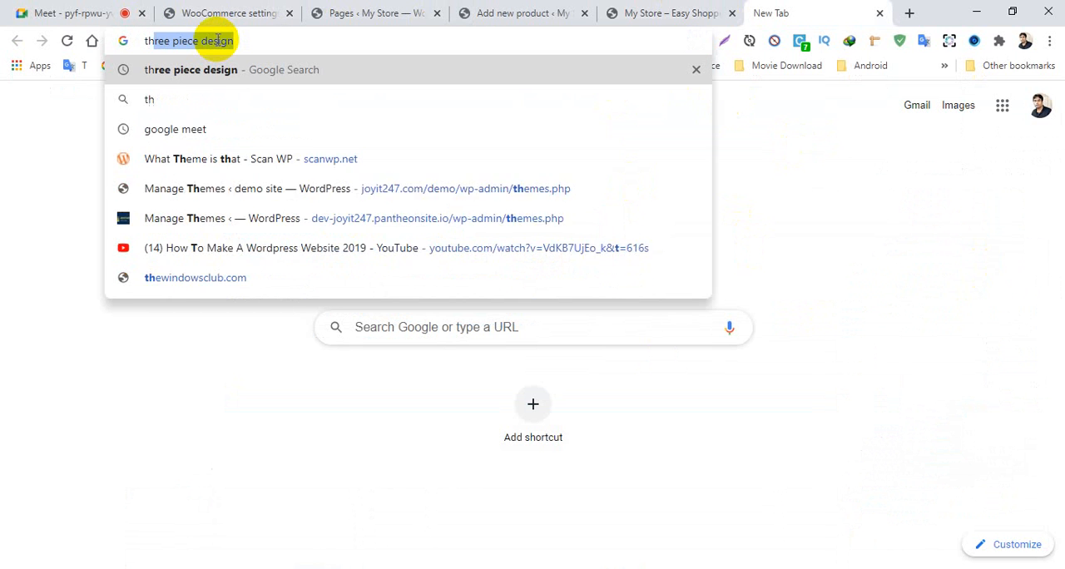
key(Return)
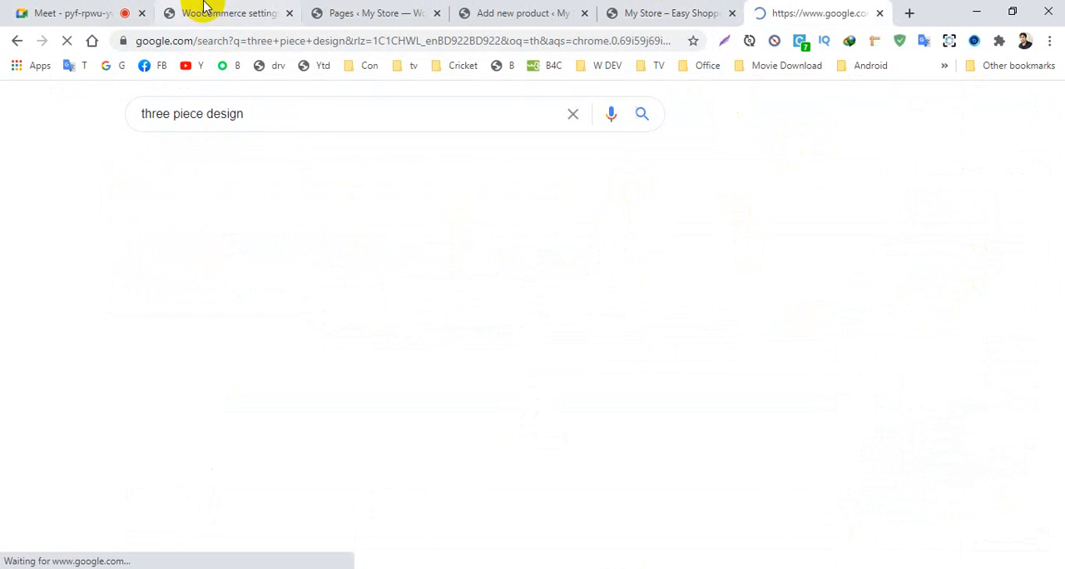
scroll(435, 351, down, 3)
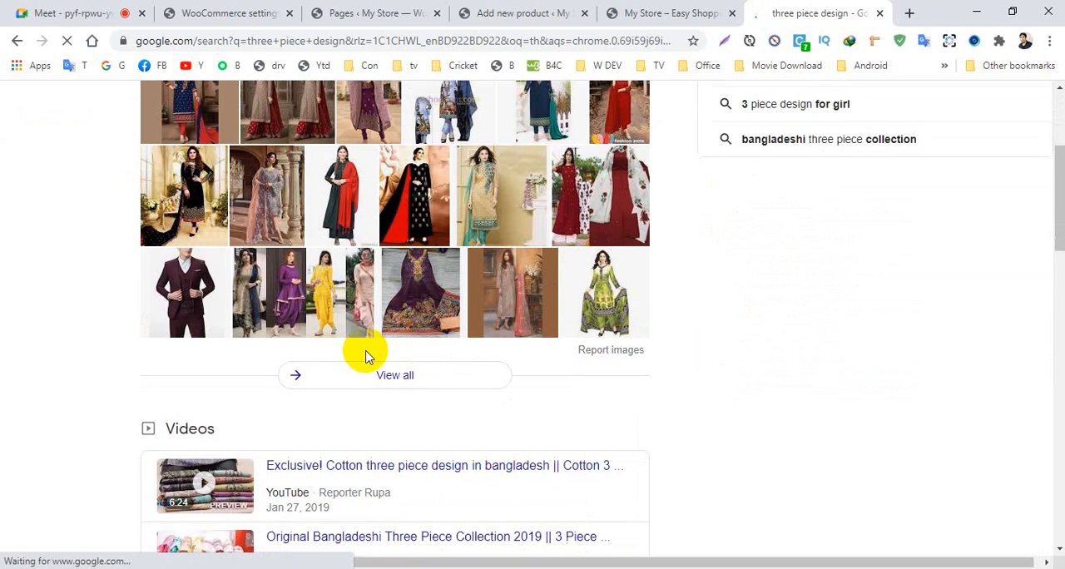
click(616, 181)
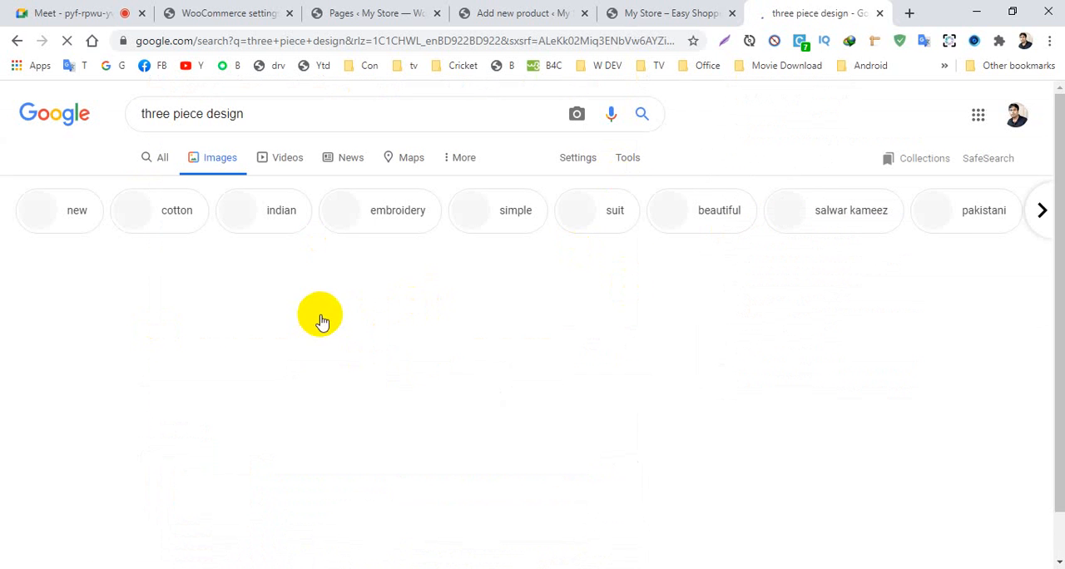
- Preview several of the found dresses, including the beige cotton embroidery one and the purple party wear suit
click(143, 323)
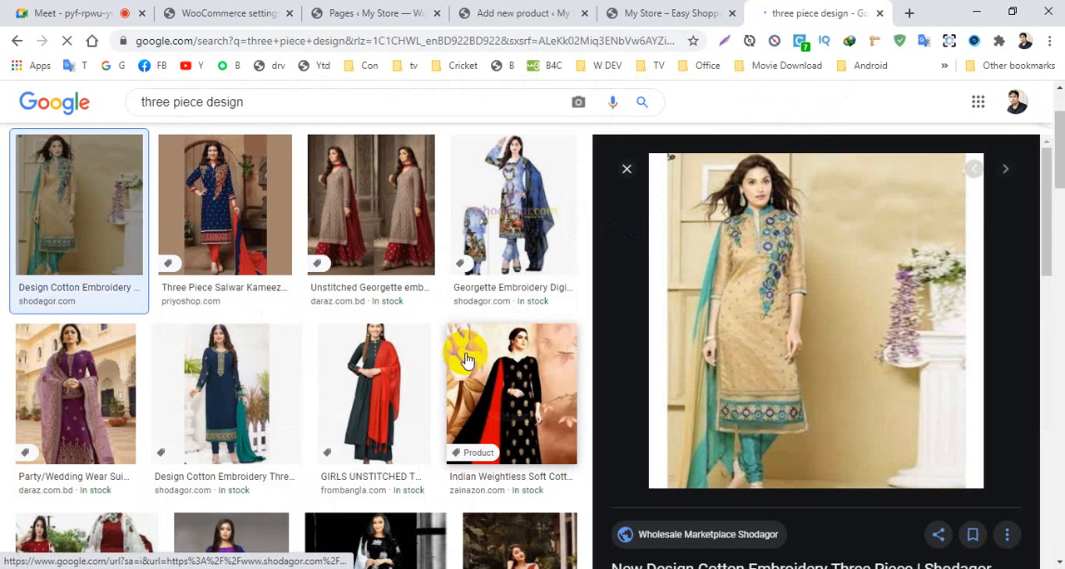
click(361, 217)
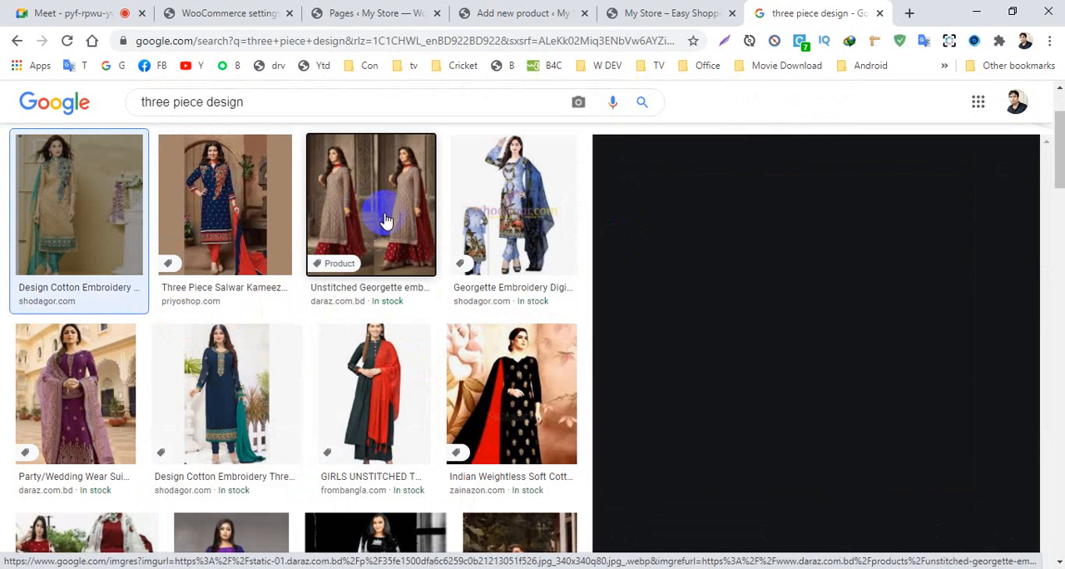
click(83, 366)
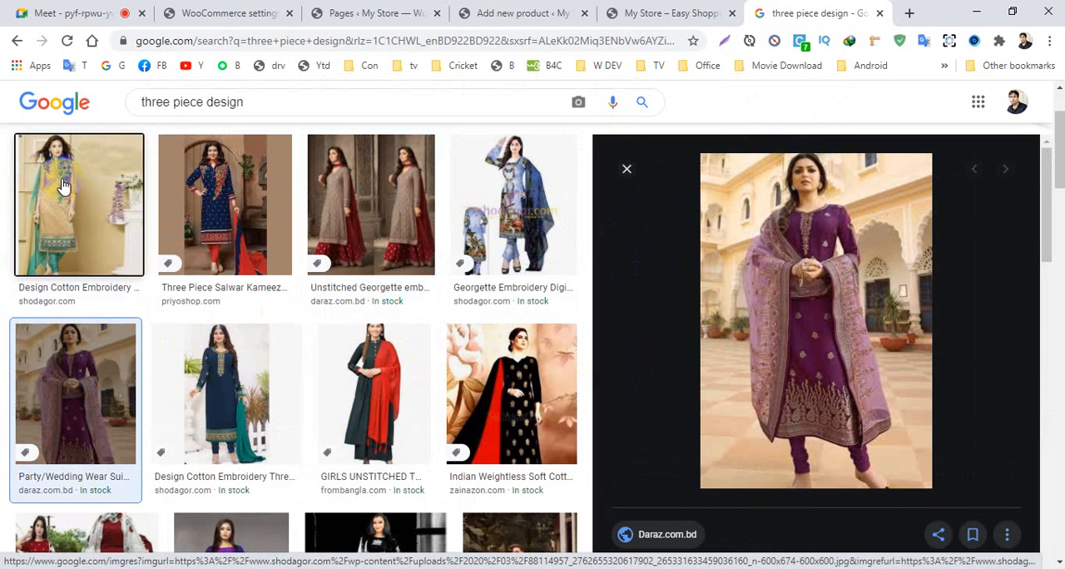
scroll(67, 200, up, 2)
scroll(823, 374, down, 2)
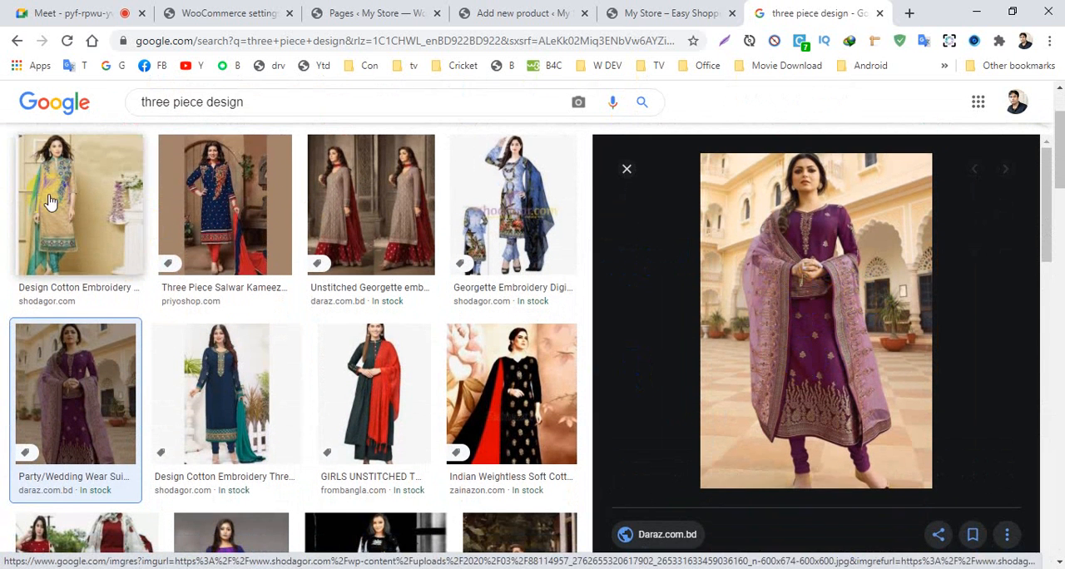
- Enlarge the beige and turquoise cotton embroidery three-piece from shodagor.com and save its image to the computer
click(78, 185)
right_click(752, 290)
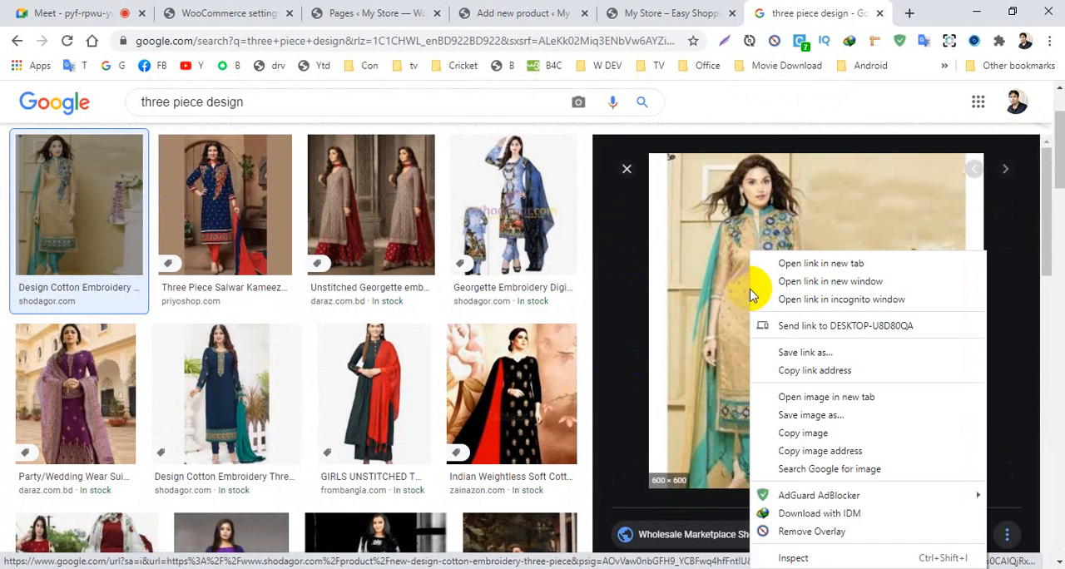
click(813, 413)
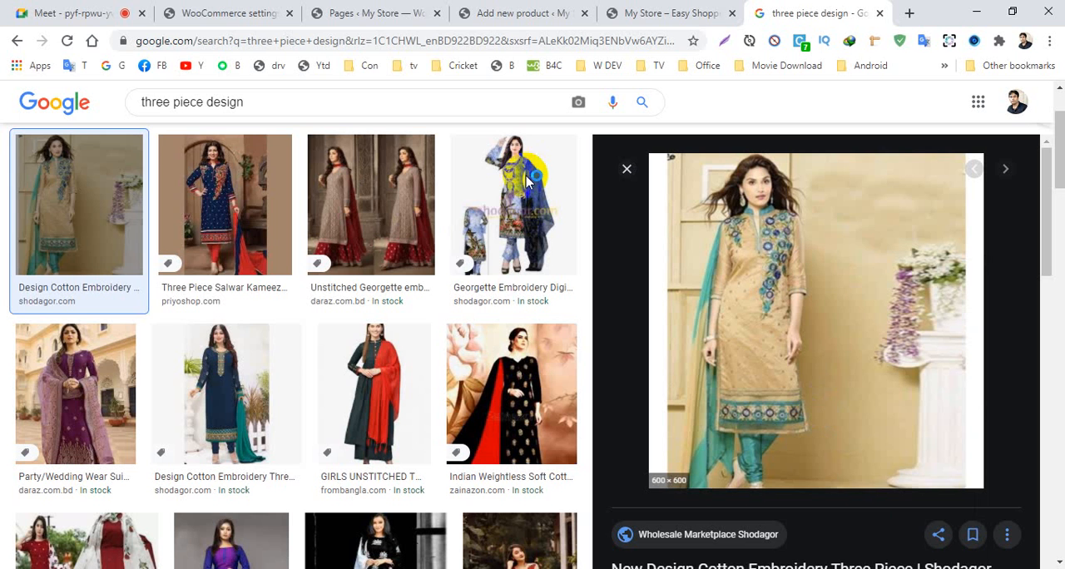
click(404, 354)
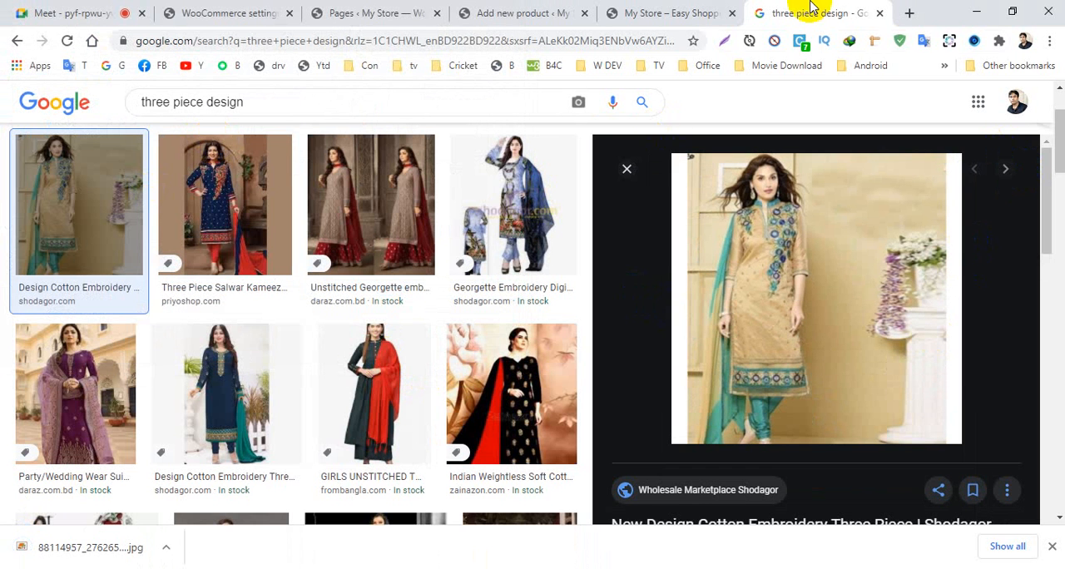
- Return to the new product form in the other browser tab and name the product Three Piece 01
click(625, 12)
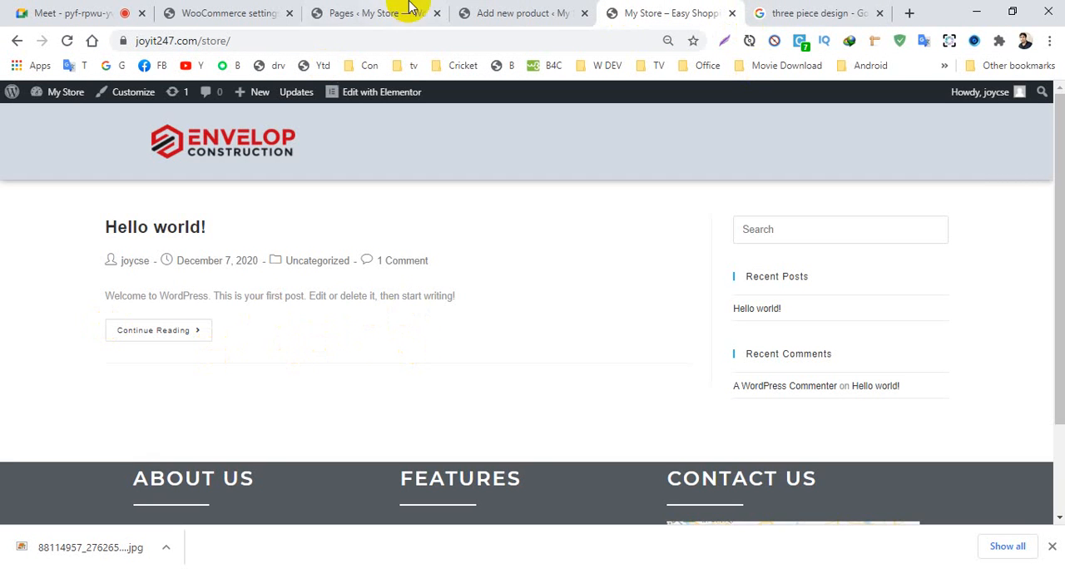
click(499, 15)
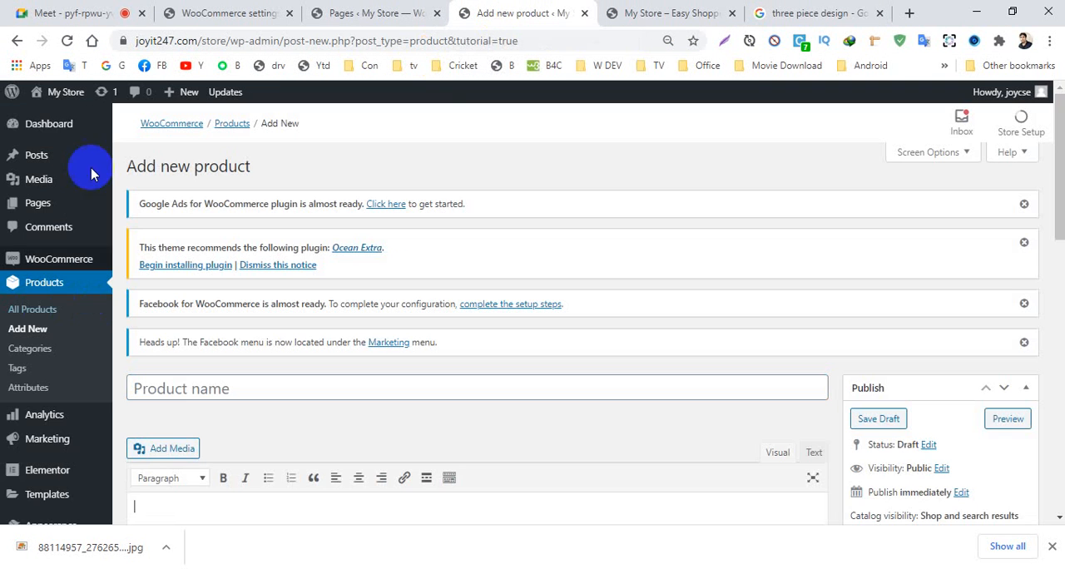
scroll(72, 305, down, 2)
click(178, 244)
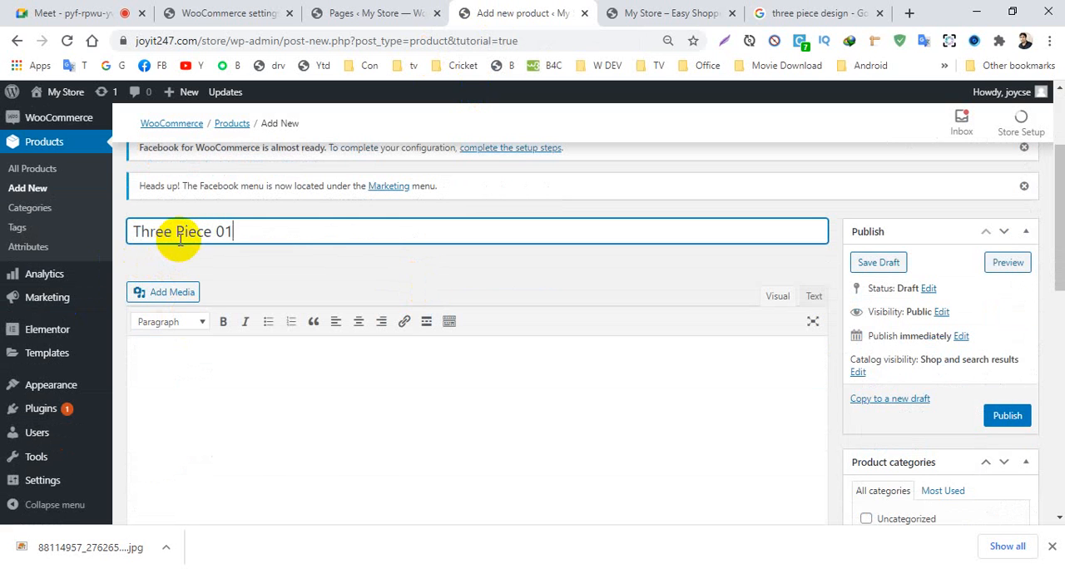
- Write the product description "This three piece is made of fully cotton." followed by placeholder lines dsjbvhld, skdvndskl, dbivsuvbd and fdvjbkj
scroll(255, 233, down, 1)
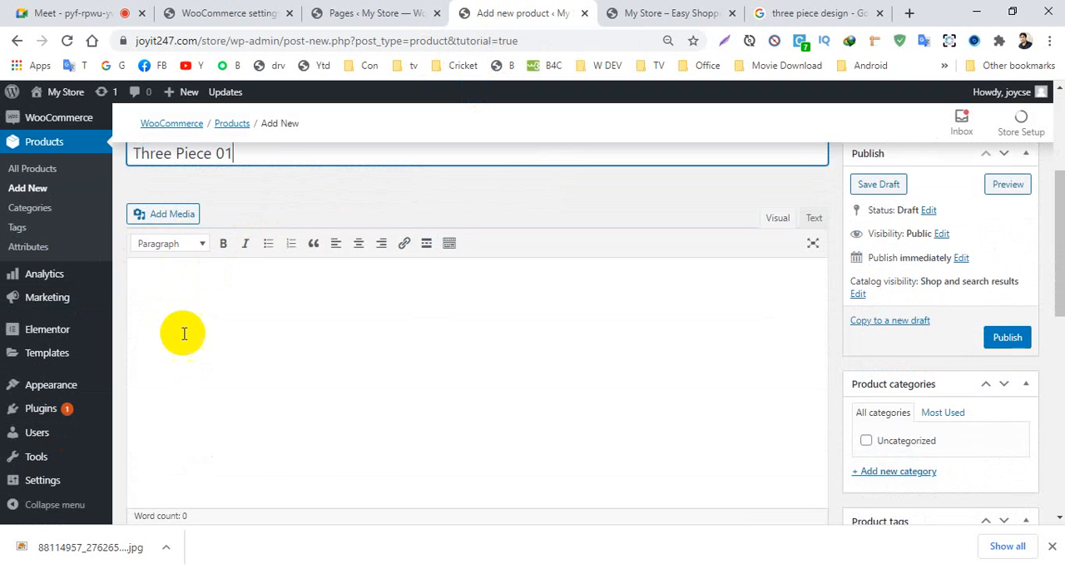
click(185, 299)
text(Th)
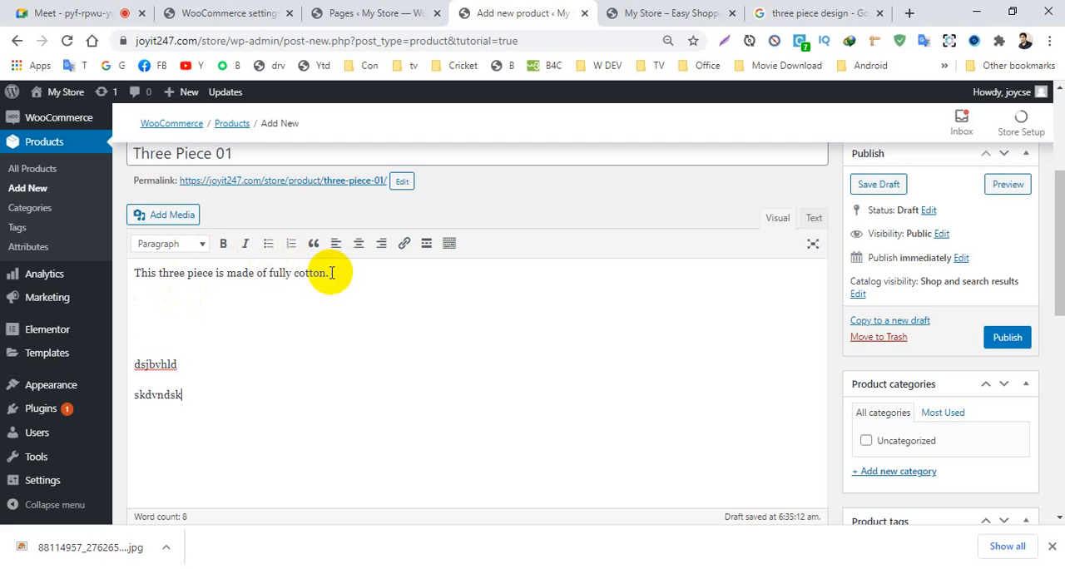
key(Return)
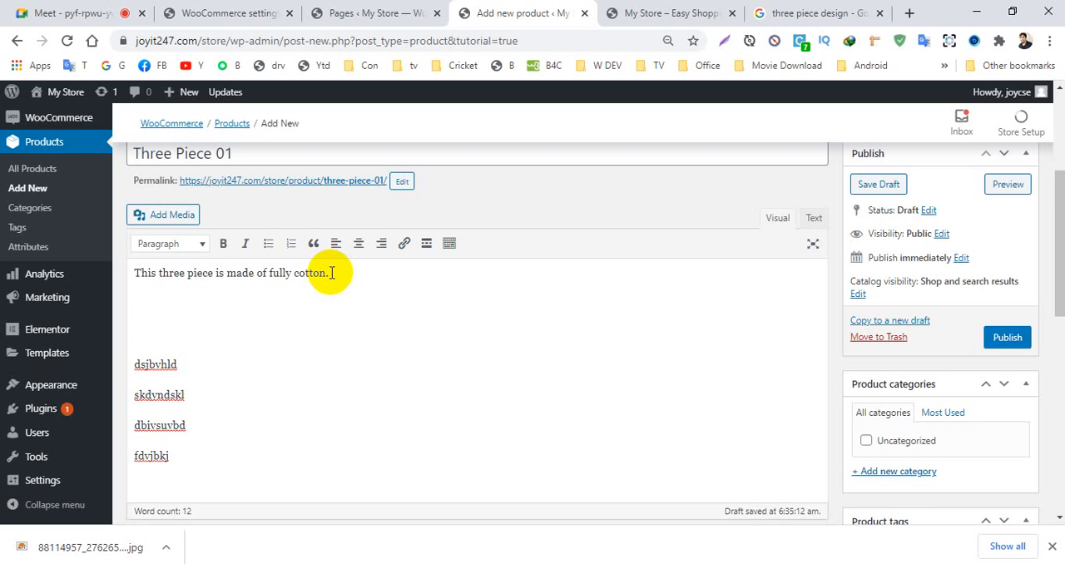
- Copy the sentence "This three piece is made of fully cotton." from the description into the product short description
drag(333, 273, 136, 273)
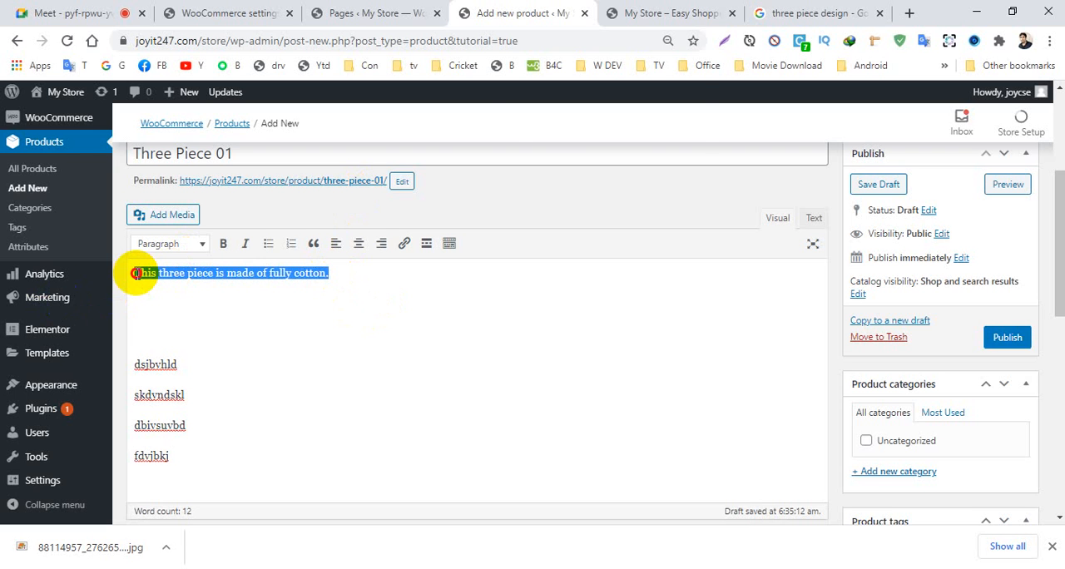
key(ctrl+d)
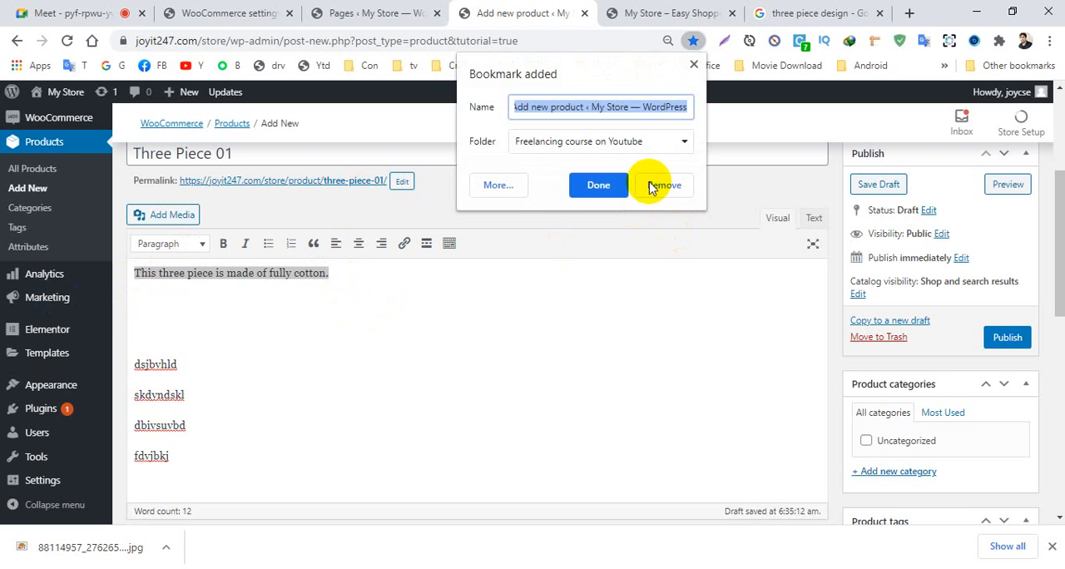
click(693, 64)
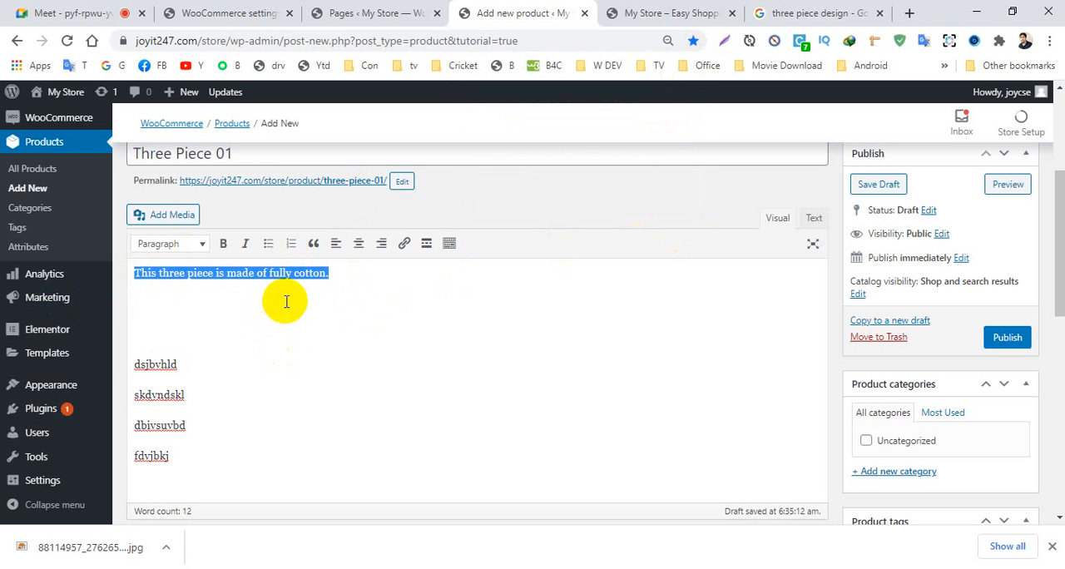
scroll(300, 318, down, 8)
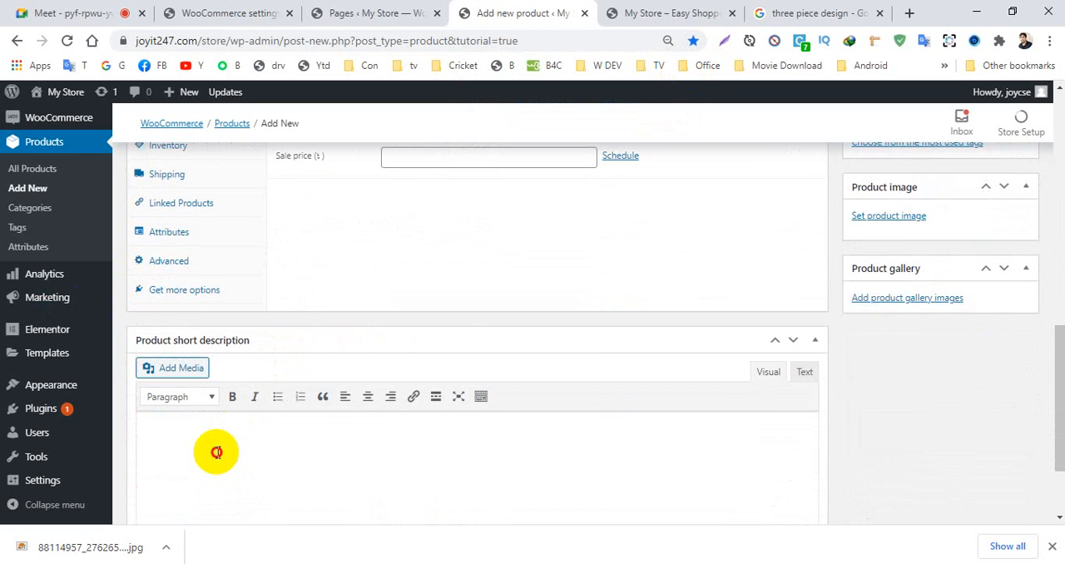
scroll(250, 430, down, 2)
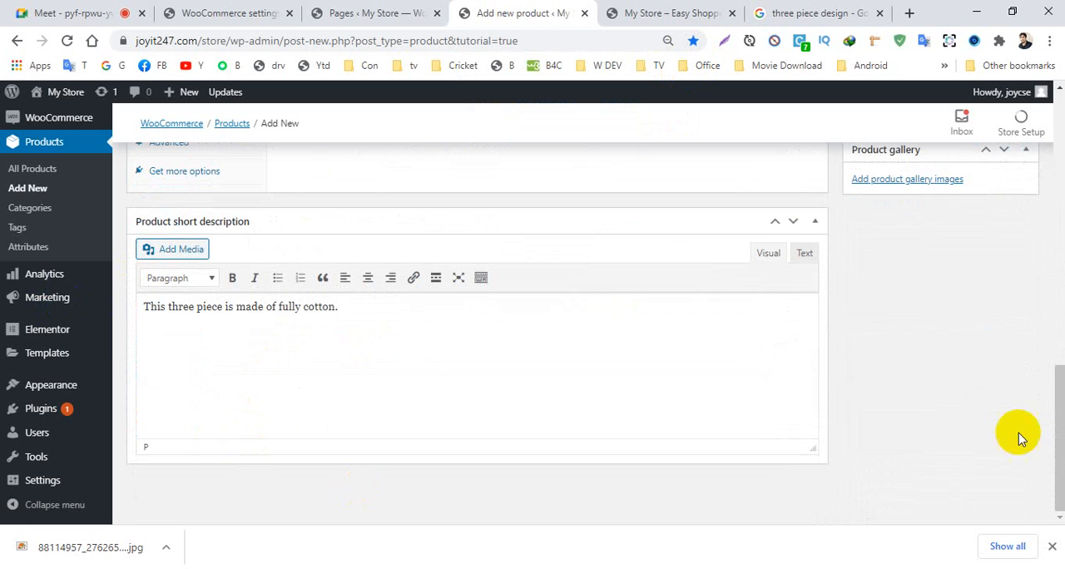
click(1051, 546)
- Check the product type options, keep Simple product, and set the regular price to 500 and the sale price to 399
drag(1049, 475, 1057, 341)
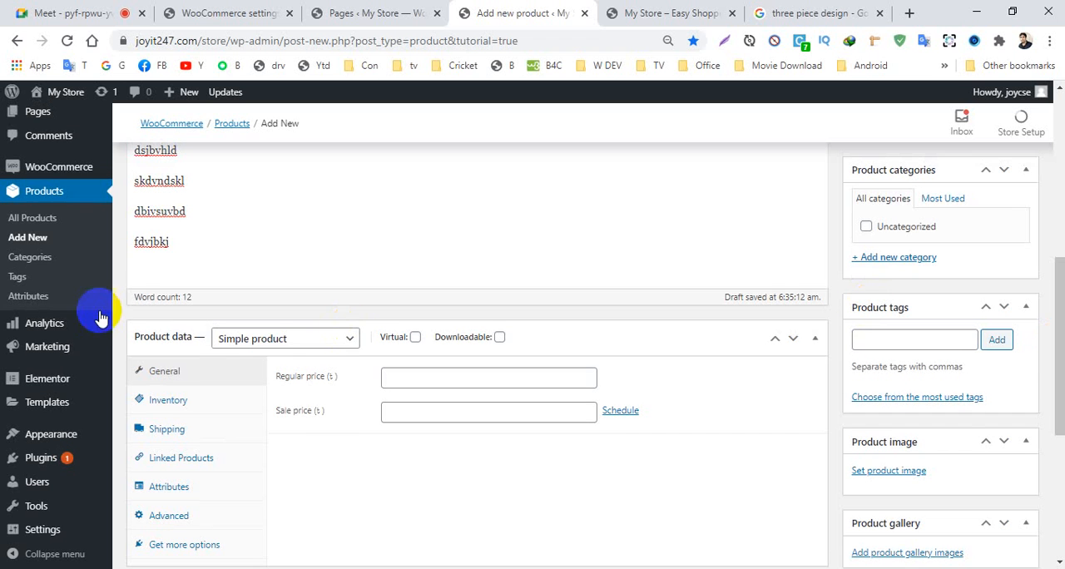
click(287, 346)
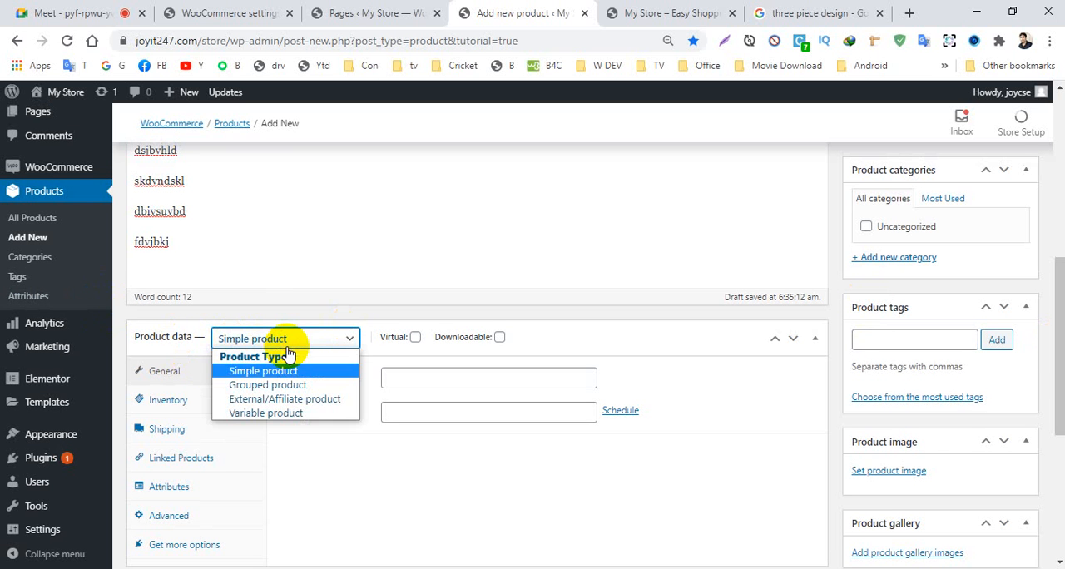
click(353, 266)
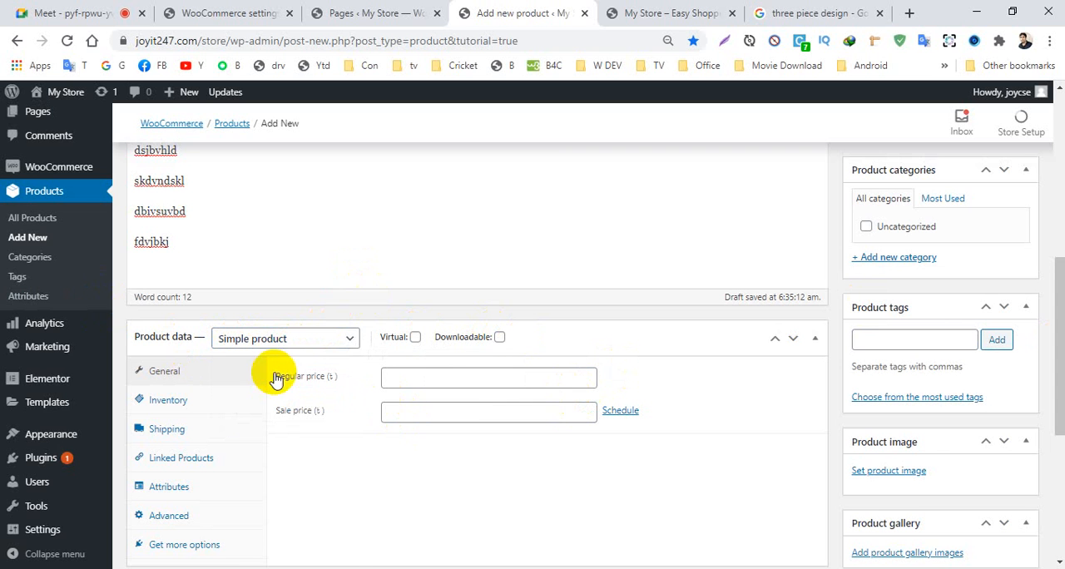
click(420, 375)
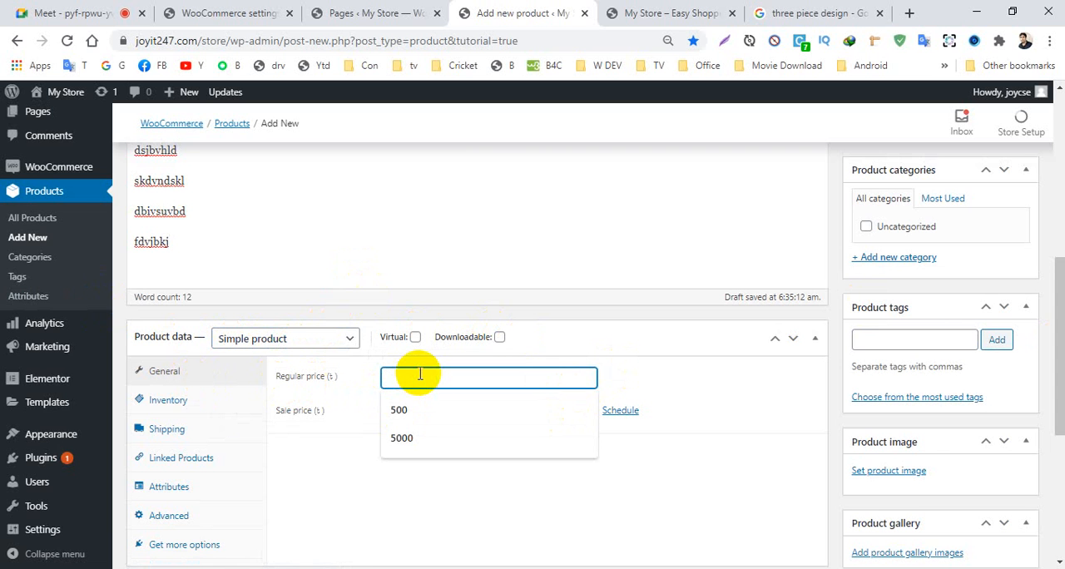
click(395, 410)
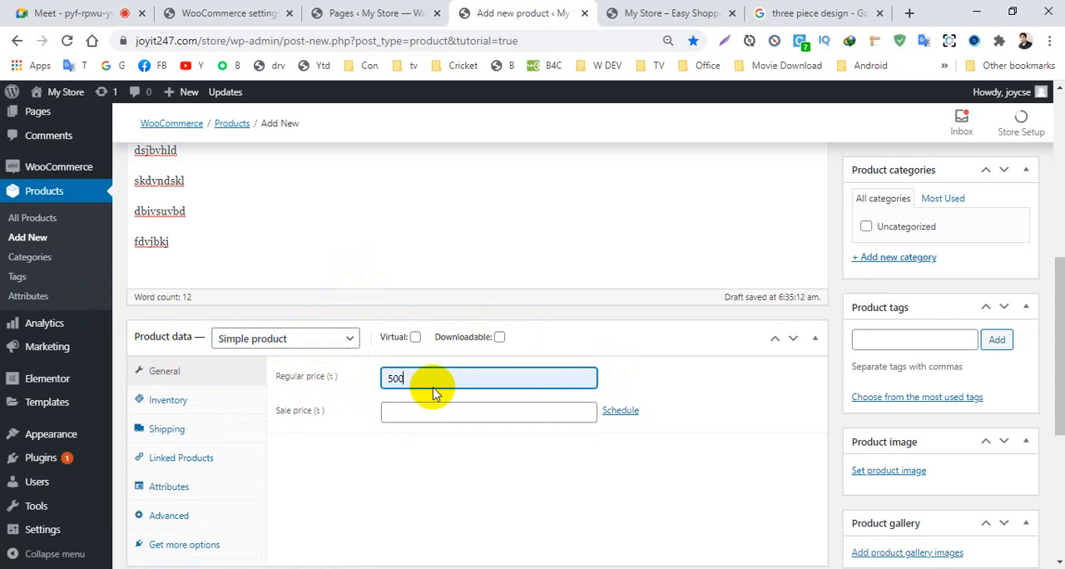
click(440, 413)
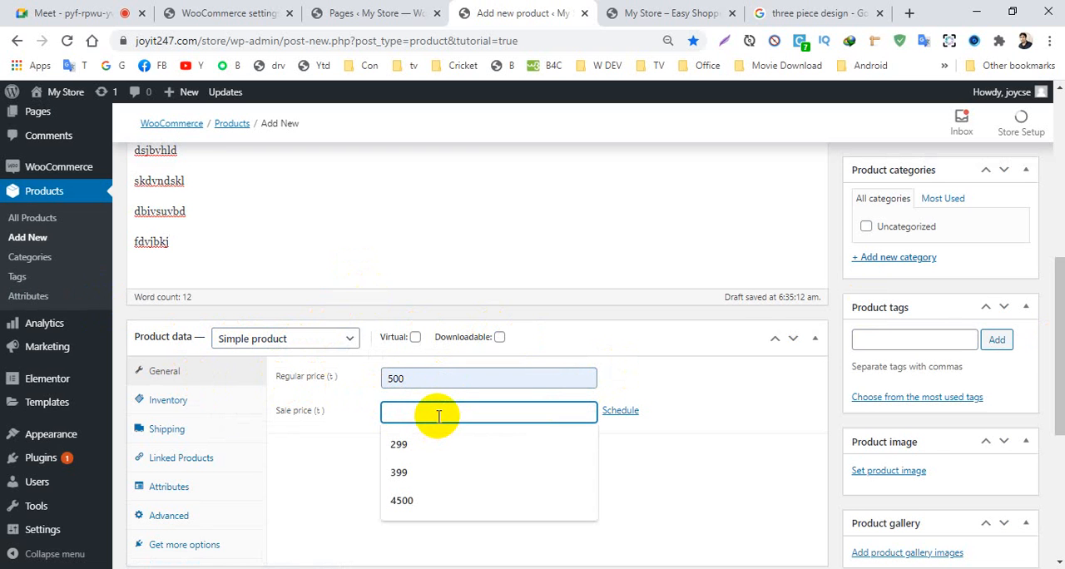
click(412, 471)
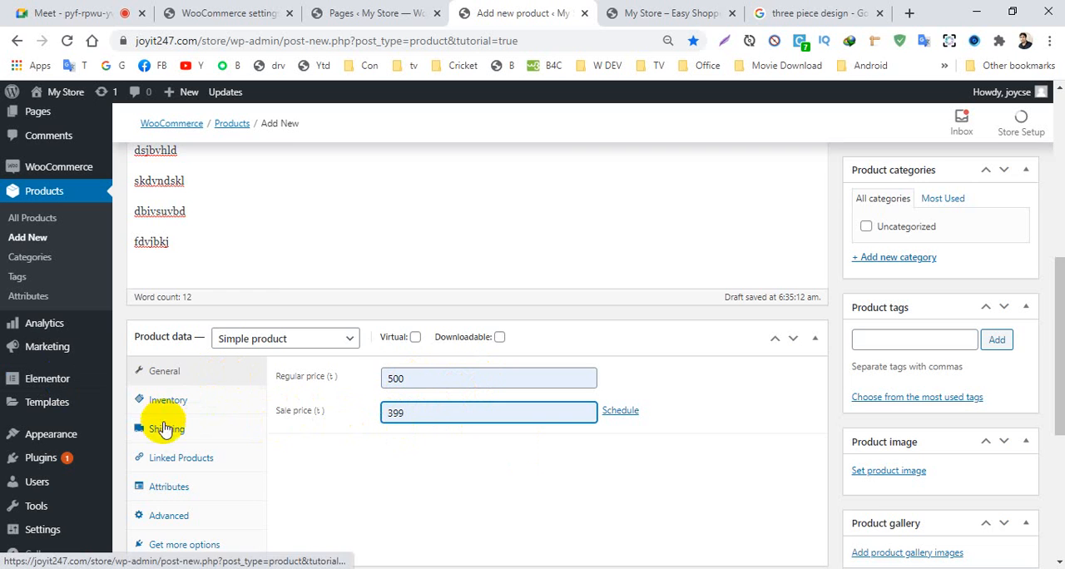
- Upload the saved three-piece dress picture from the Products folder and set it as the product image
scroll(163, 408, down, 2)
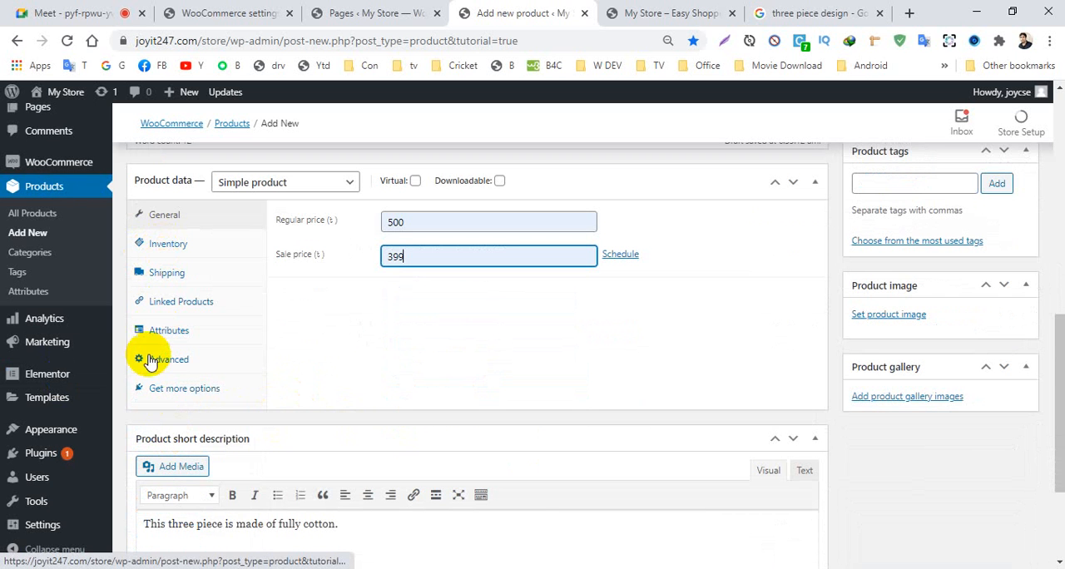
scroll(407, 383, up, 2)
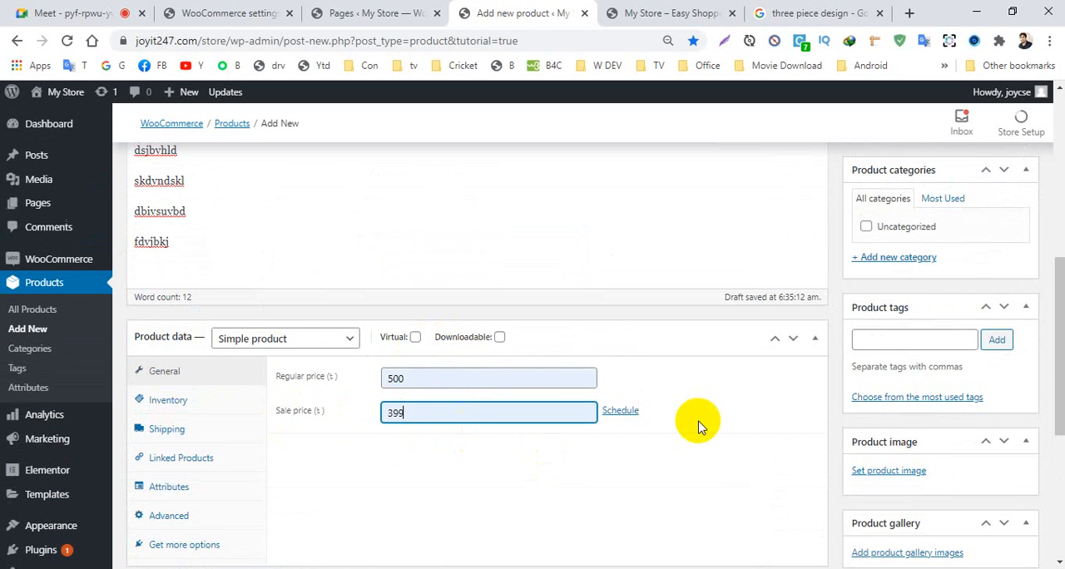
scroll(689, 419, down, 3)
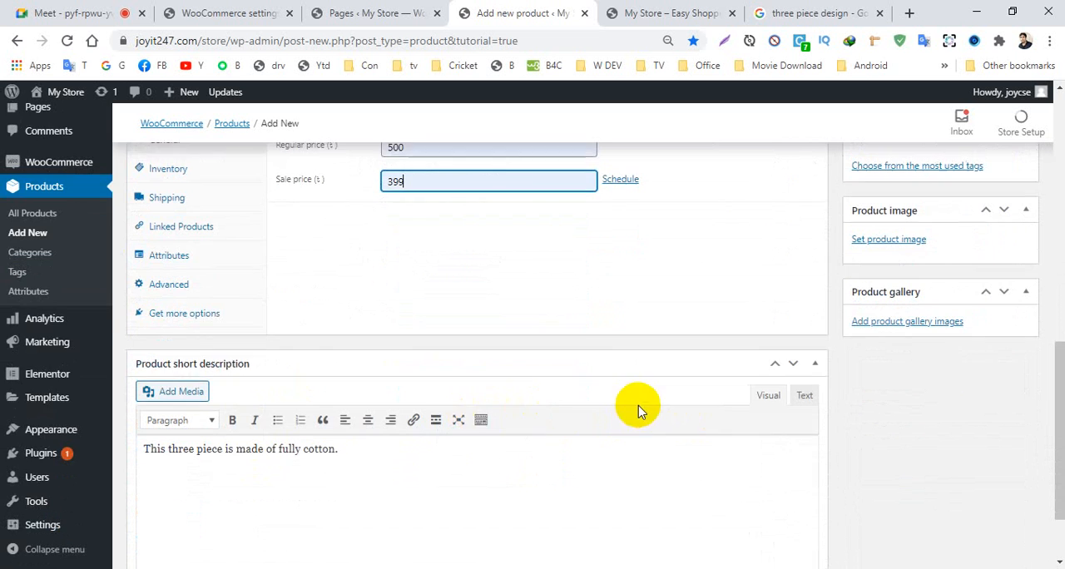
scroll(639, 407, up, 3)
scroll(657, 407, down, 1)
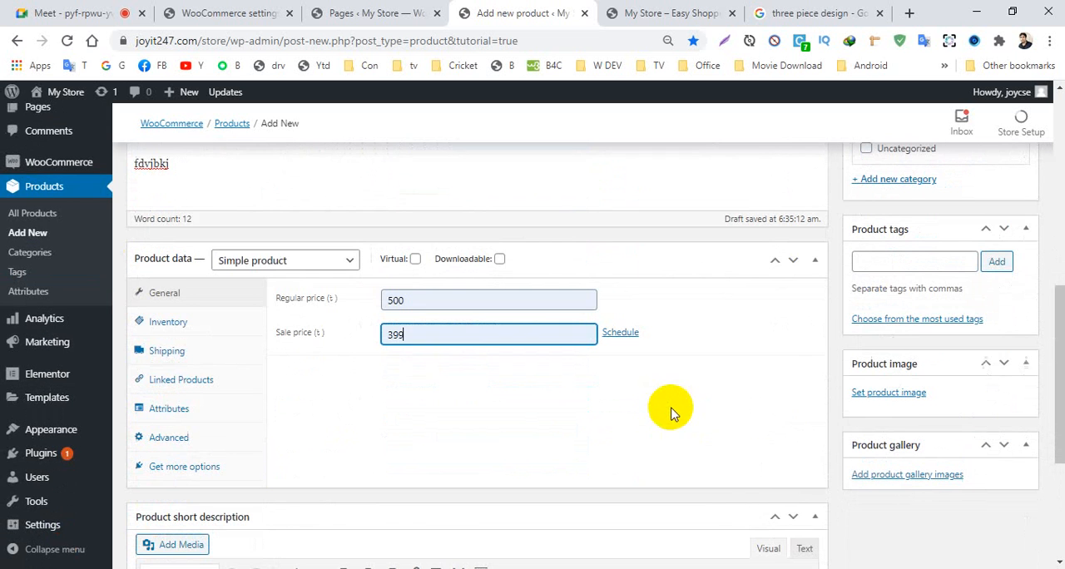
click(880, 392)
click(532, 341)
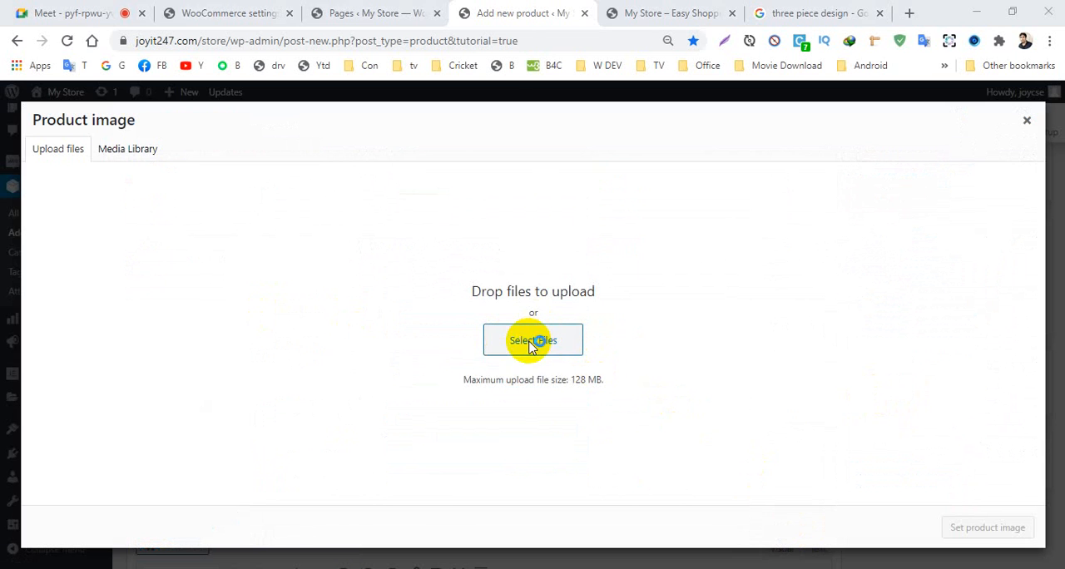
click(273, 112)
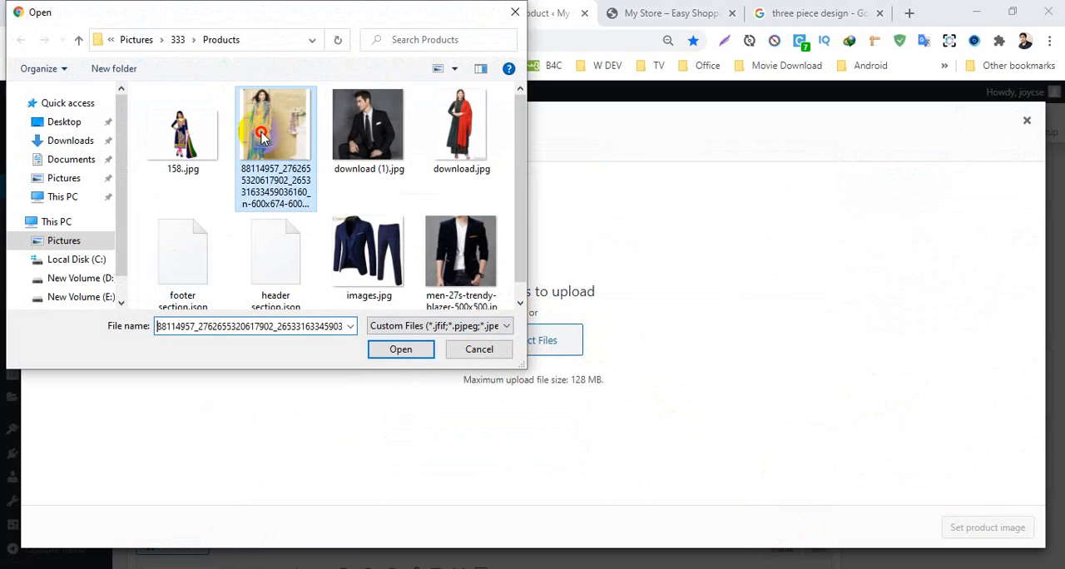
click(391, 348)
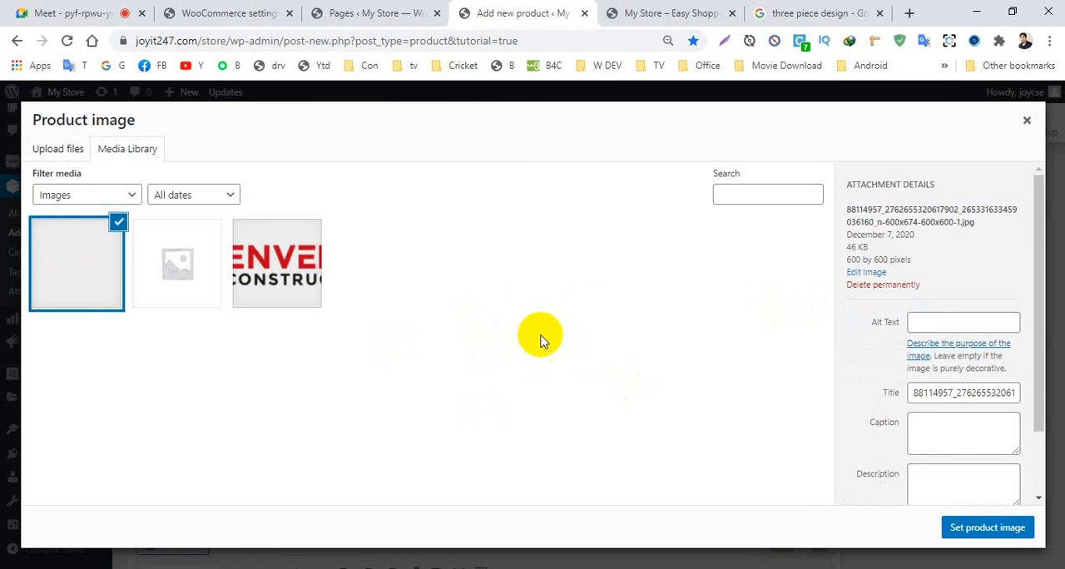
click(984, 526)
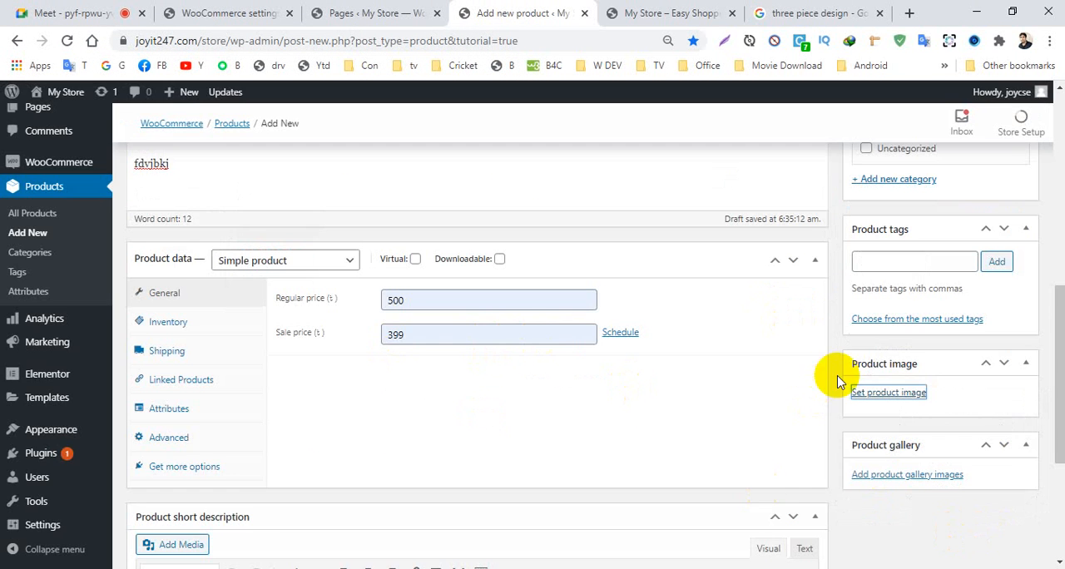
- Add the product tag Three Piece to the product
drag(1055, 333, 1055, 282)
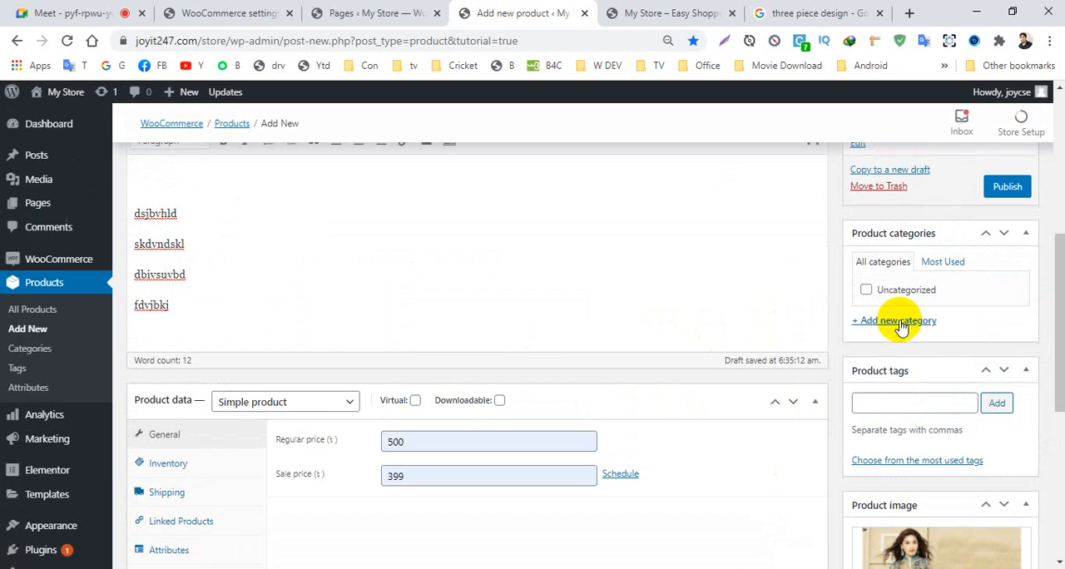
click(878, 402)
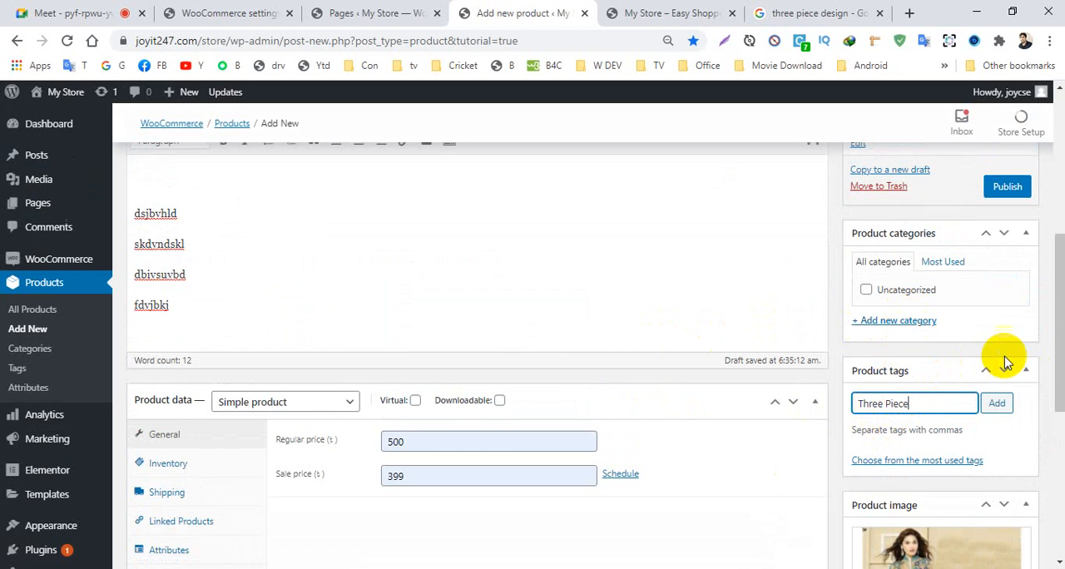
click(997, 403)
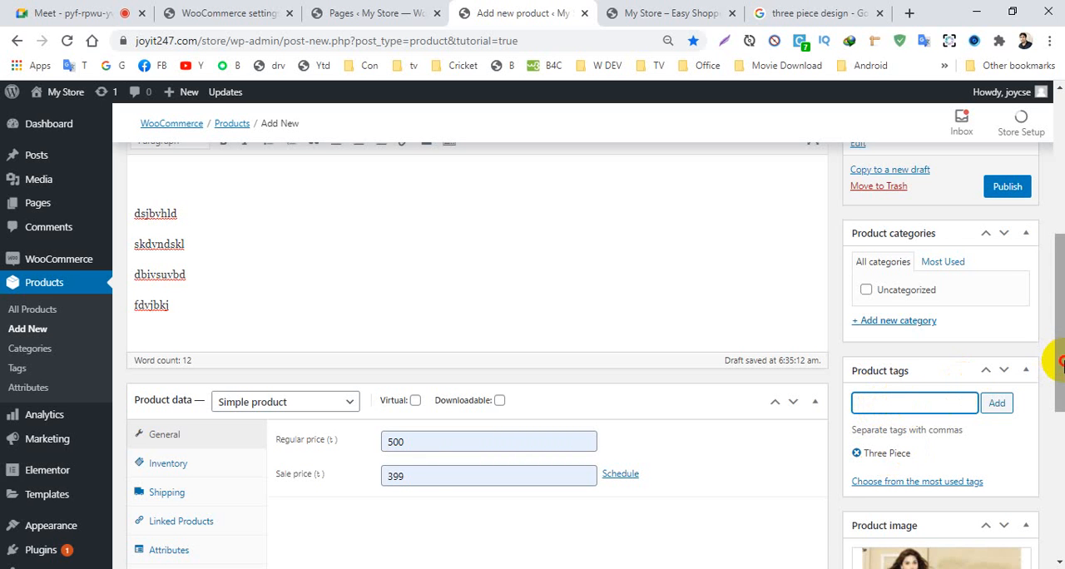
- Create a new product category named Three Piece without a parent category and assign it to the product
mouse_move(1061, 363)
mouse_down()
mouse_move(1062, 300)
mouse_move(1059, 363)
mouse_up()
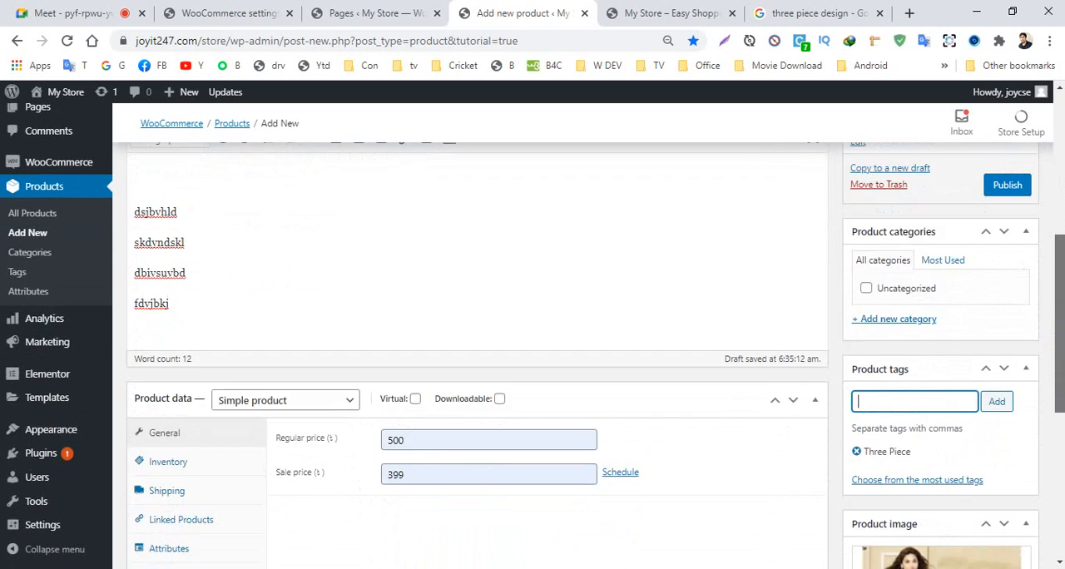
click(873, 318)
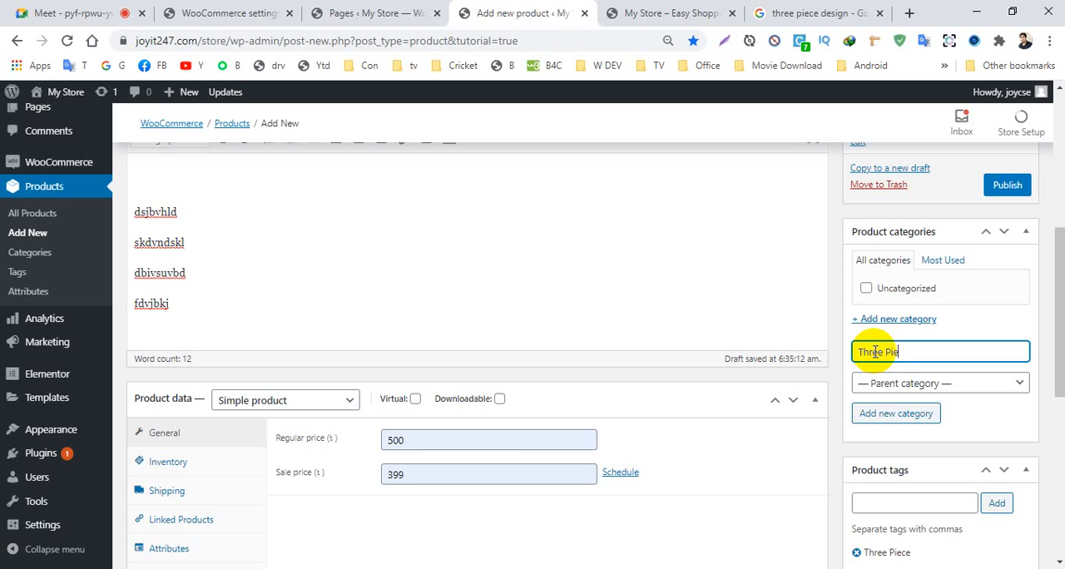
click(902, 412)
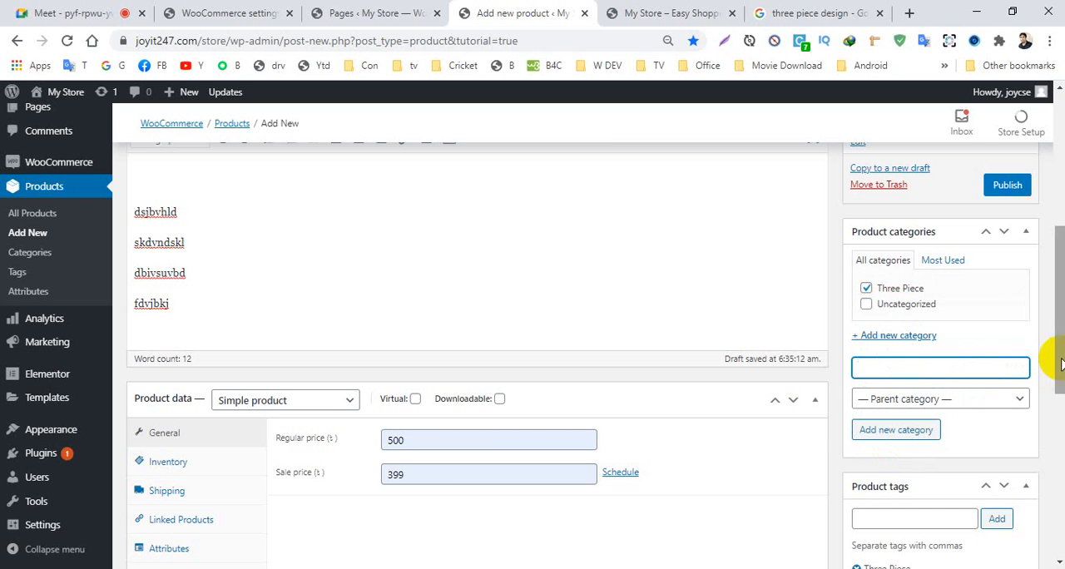
- Publish the product Three Piece 01
scroll(1045, 357, up, 3)
scroll(1062, 333, down, 2)
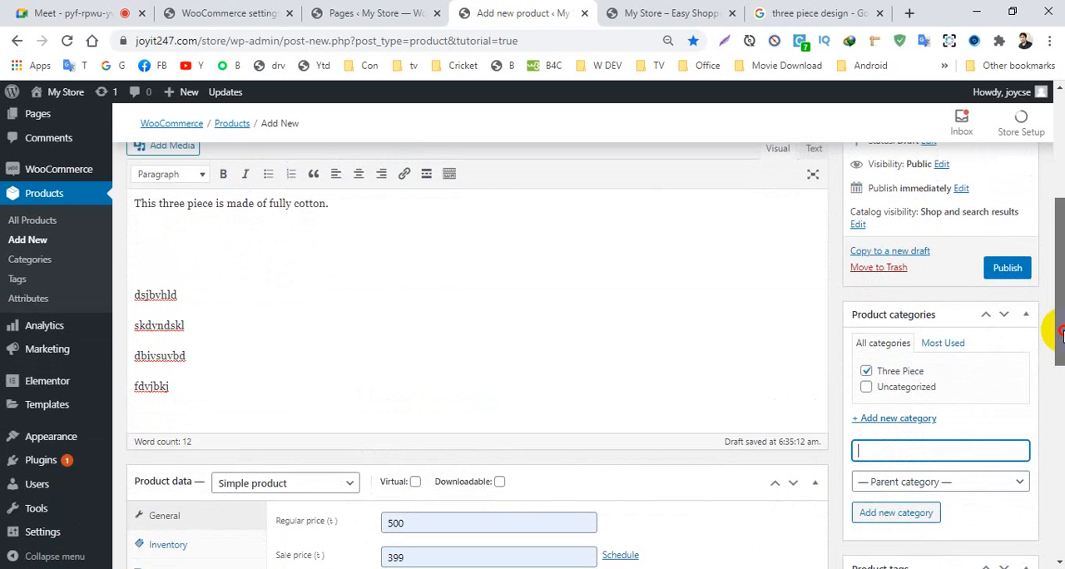
click(1002, 271)
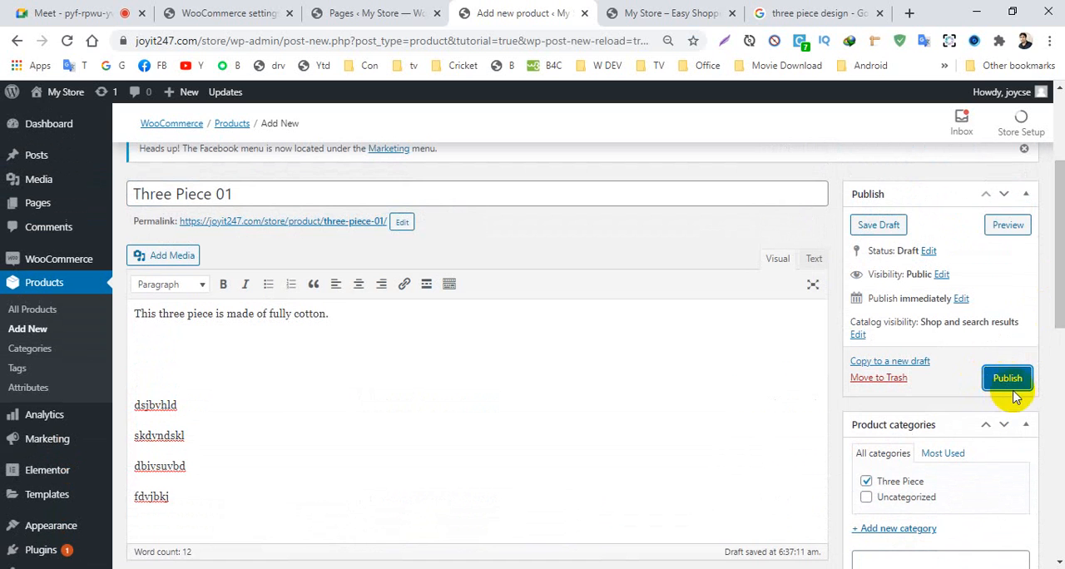
click(1010, 381)
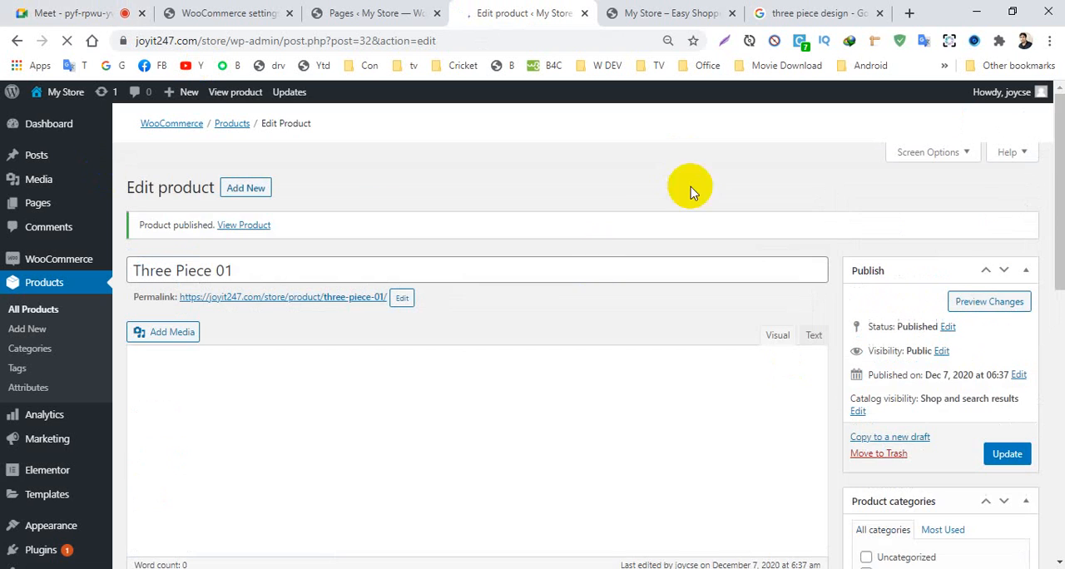
- Review the published Three Piece 01 on its edit page and its store page, examining the displayed prices and product details
click(251, 240)
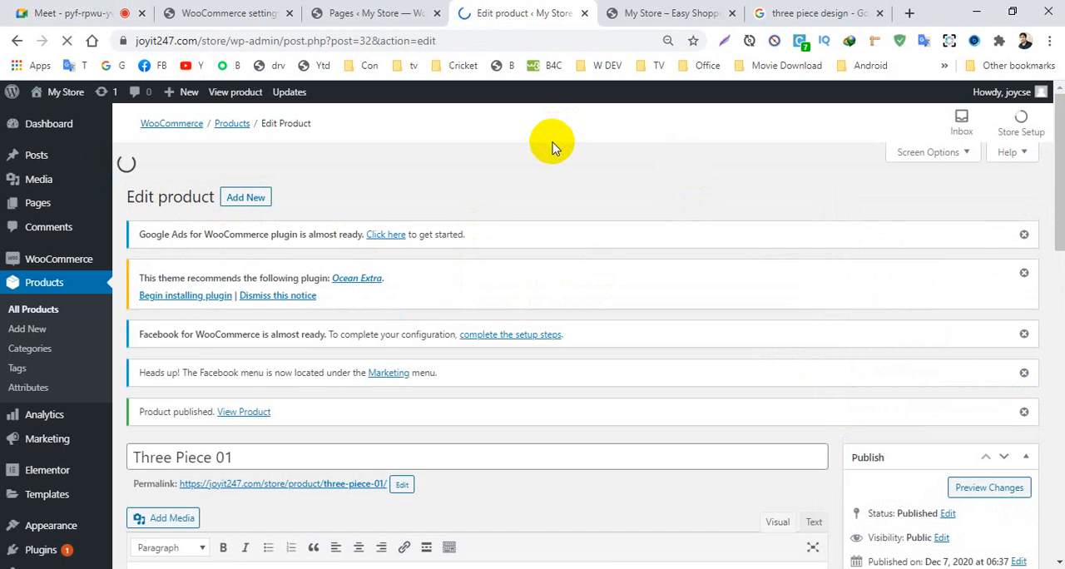
scroll(549, 152, down, 3)
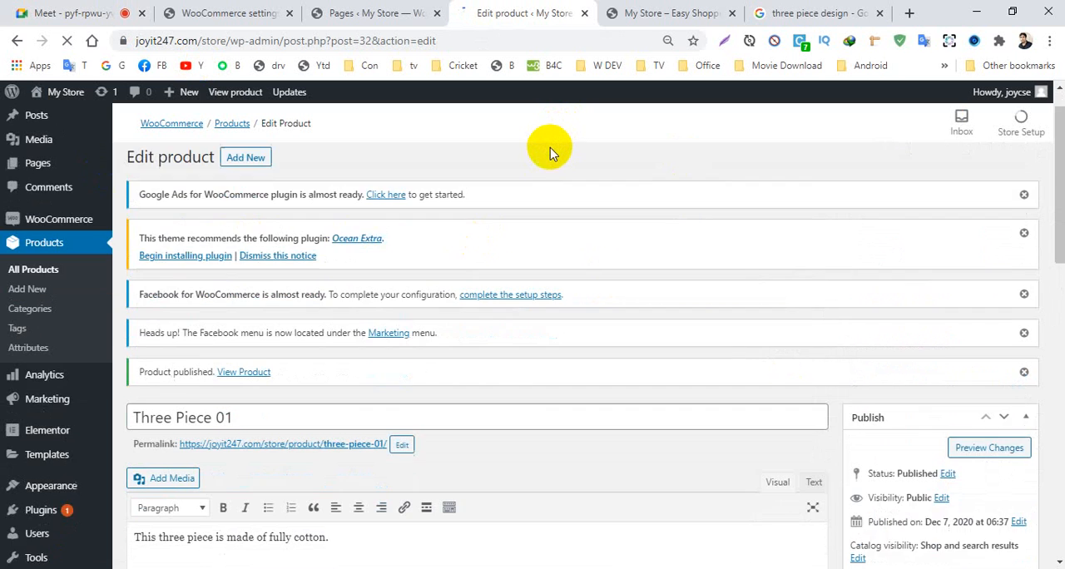
scroll(547, 157, down, 3)
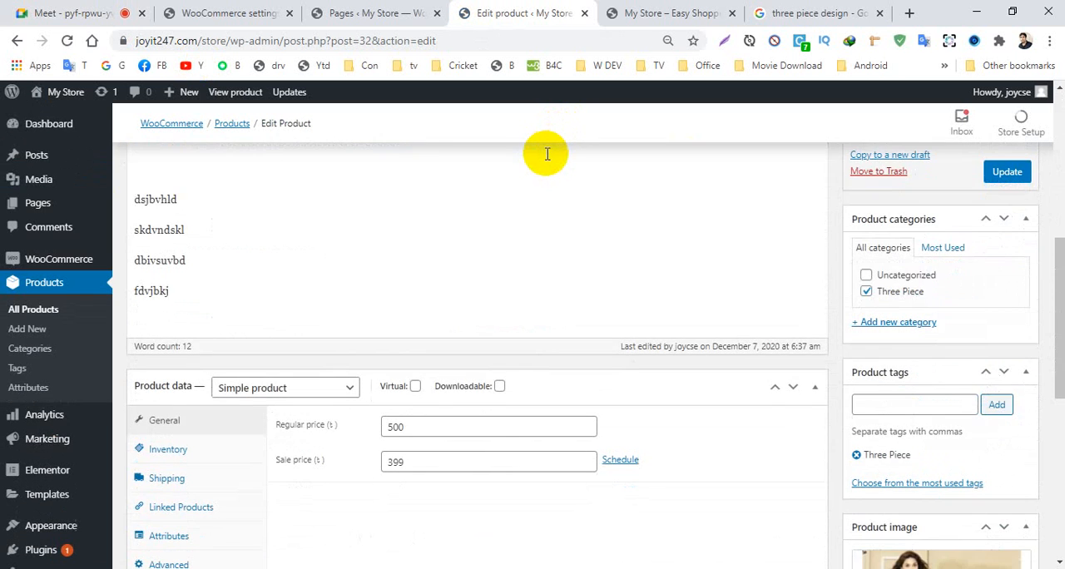
scroll(546, 155, up, 6)
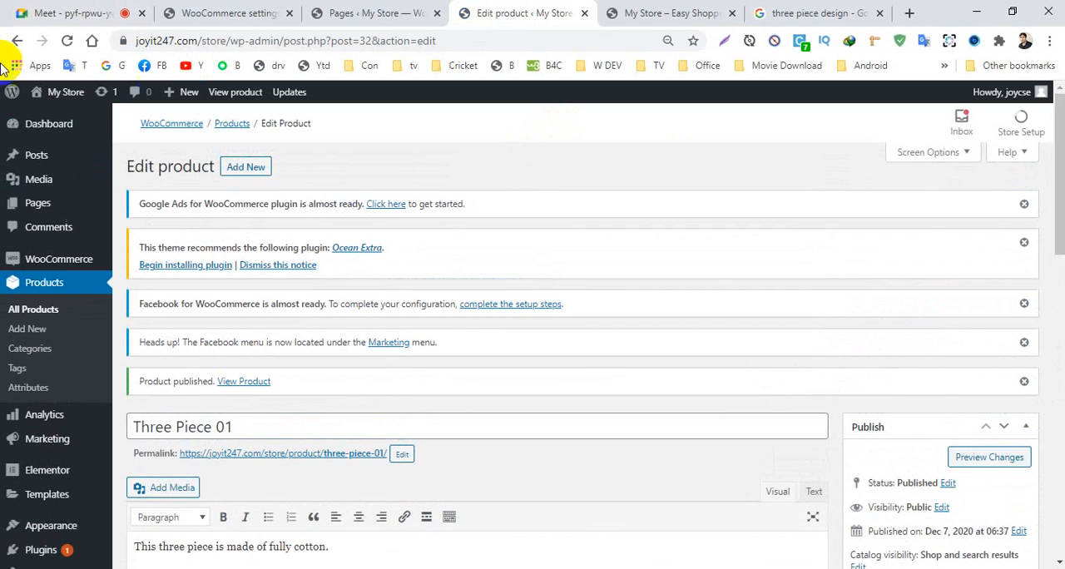
click(13, 40)
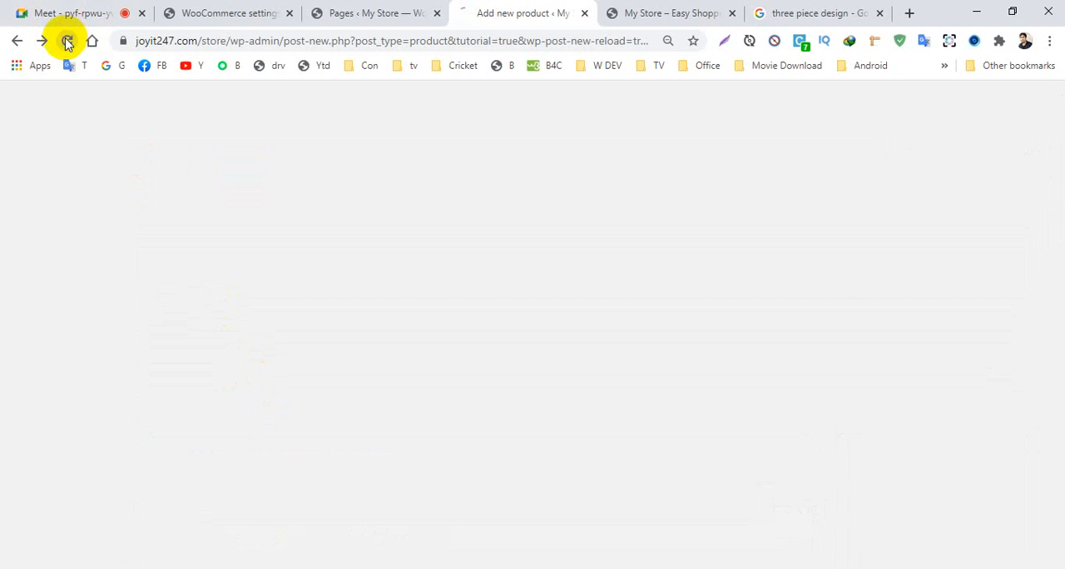
click(68, 42)
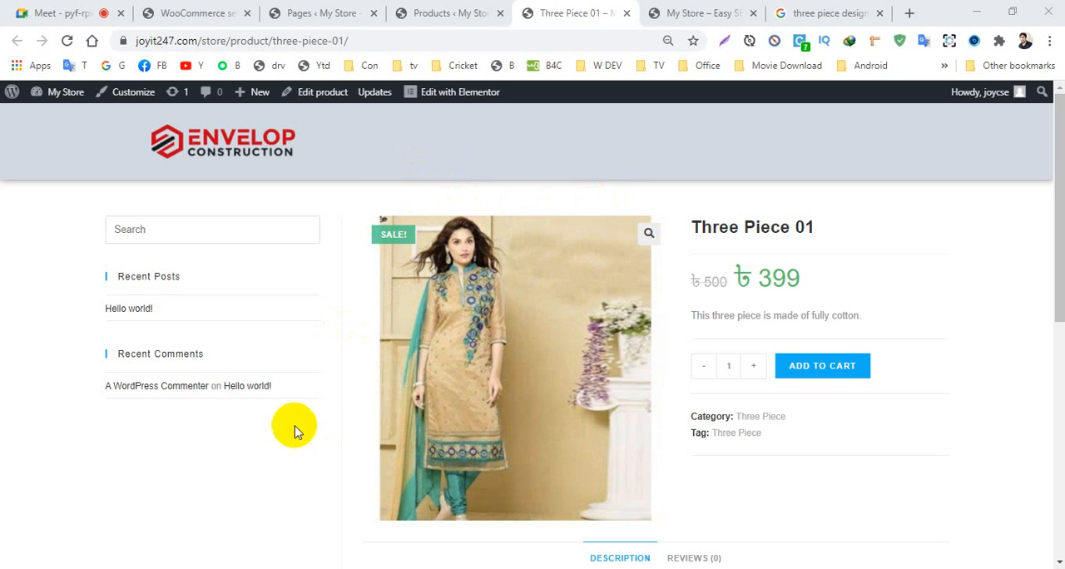
double_click(794, 278)
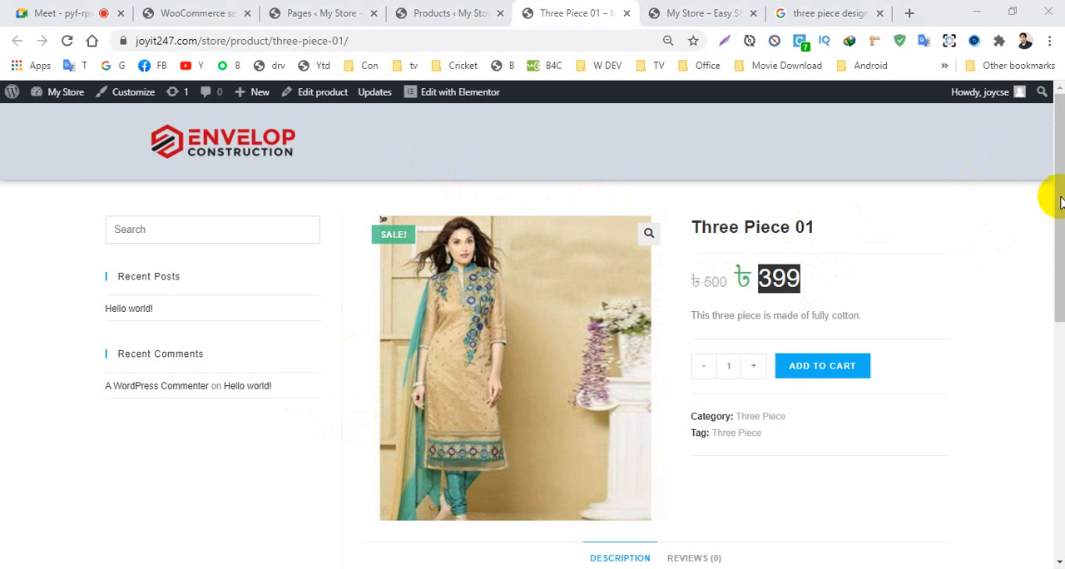
click(19, 222)
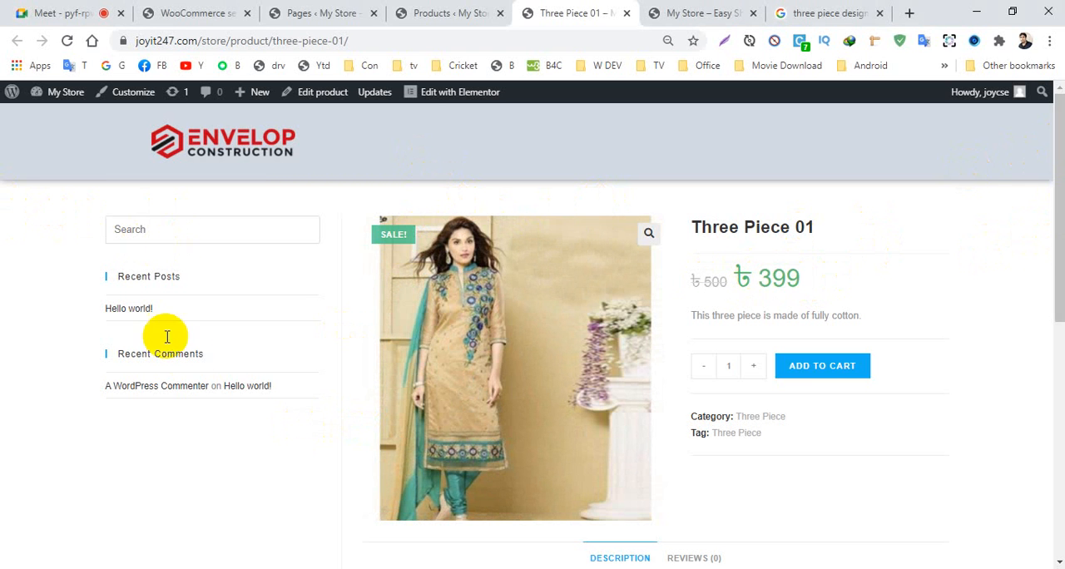
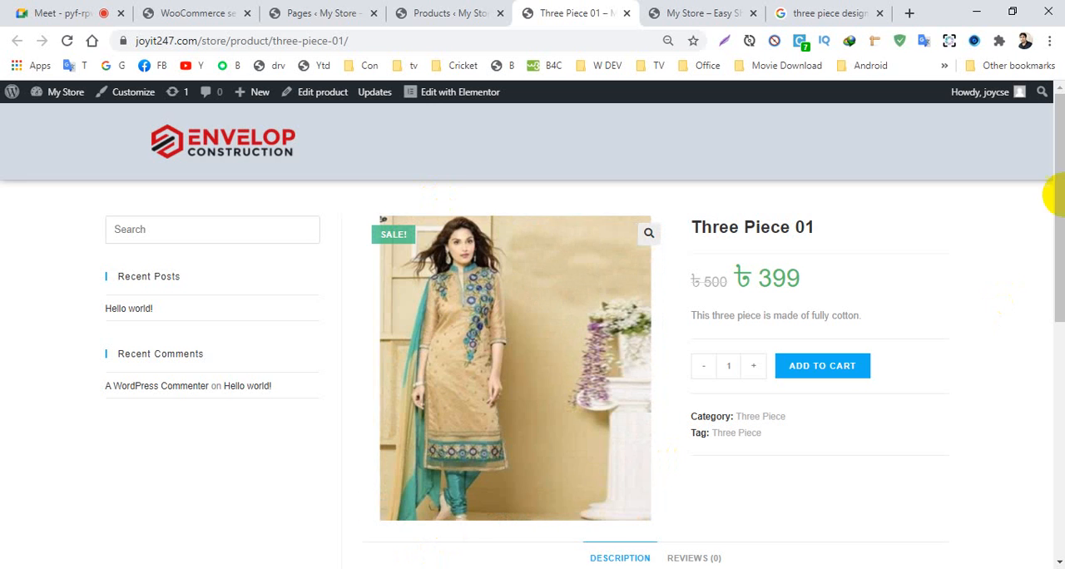
- Examine the short and full descriptions of Three Piece 01 on its store page
drag(1052, 196, 1058, 375)
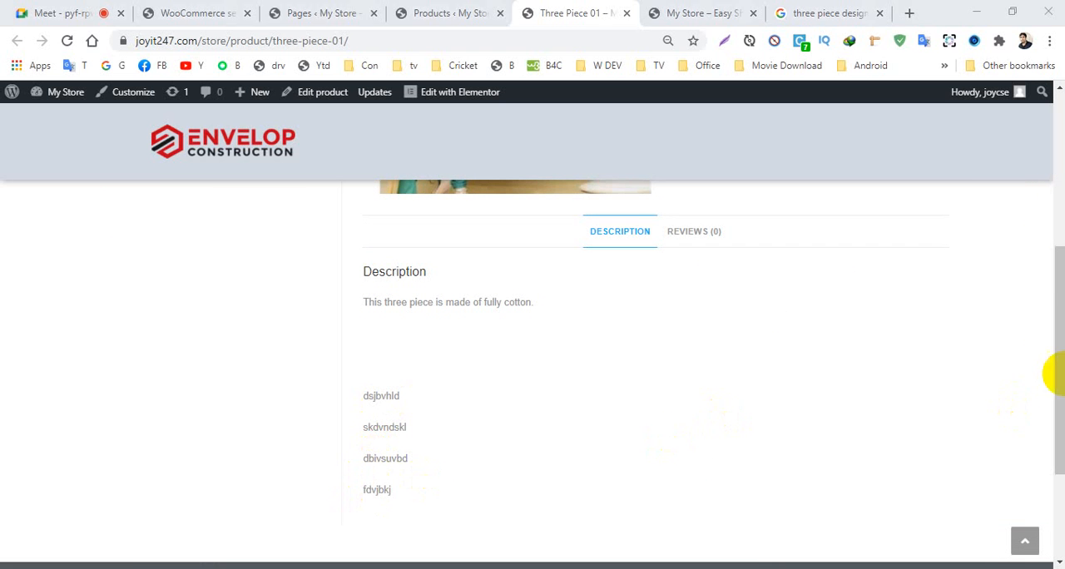
drag(1053, 309, 1054, 209)
scroll(582, 349, up, 2)
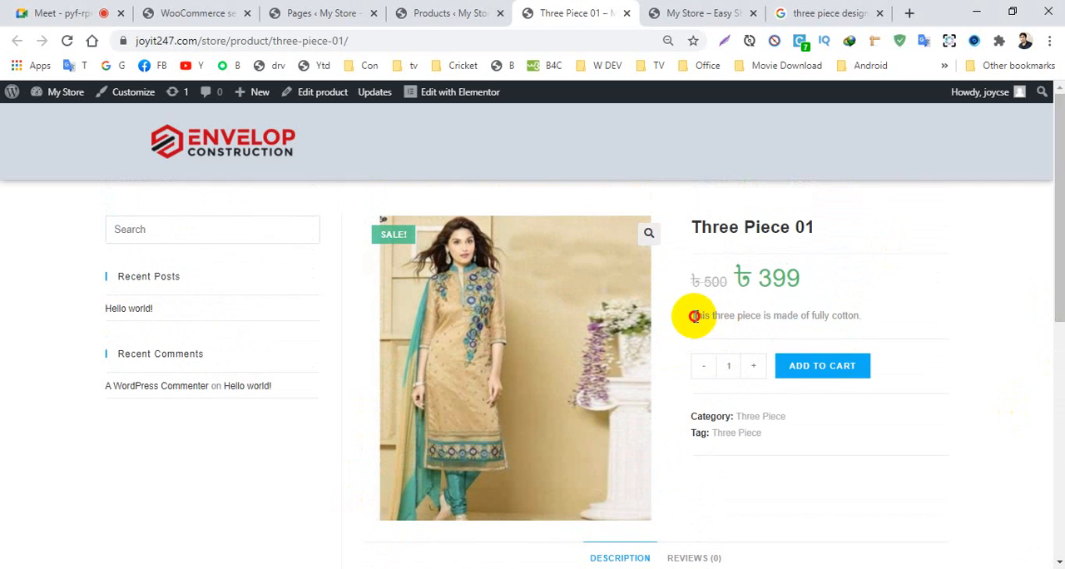
drag(693, 316, 862, 309)
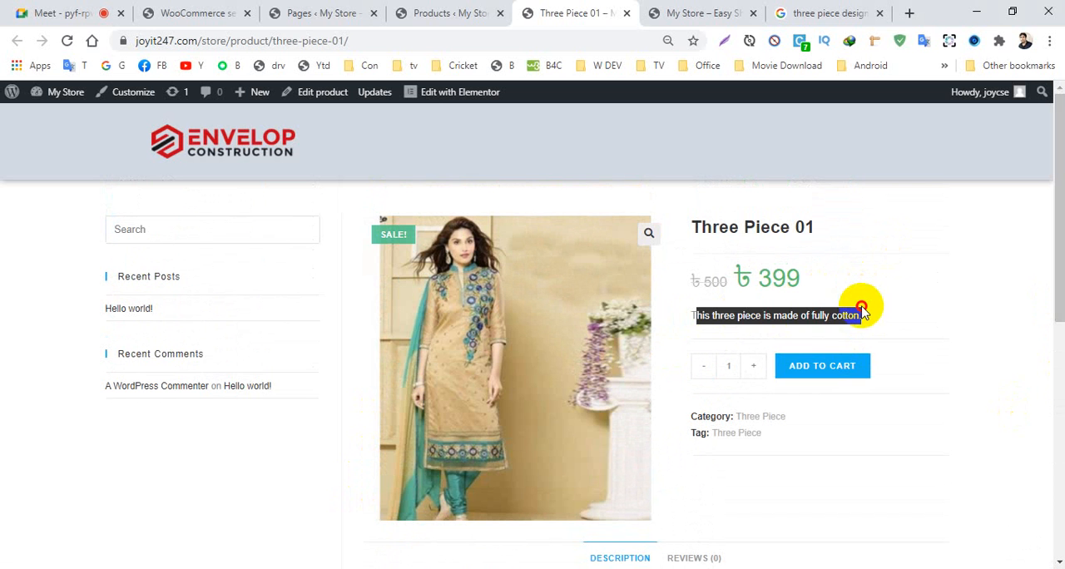
click(905, 297)
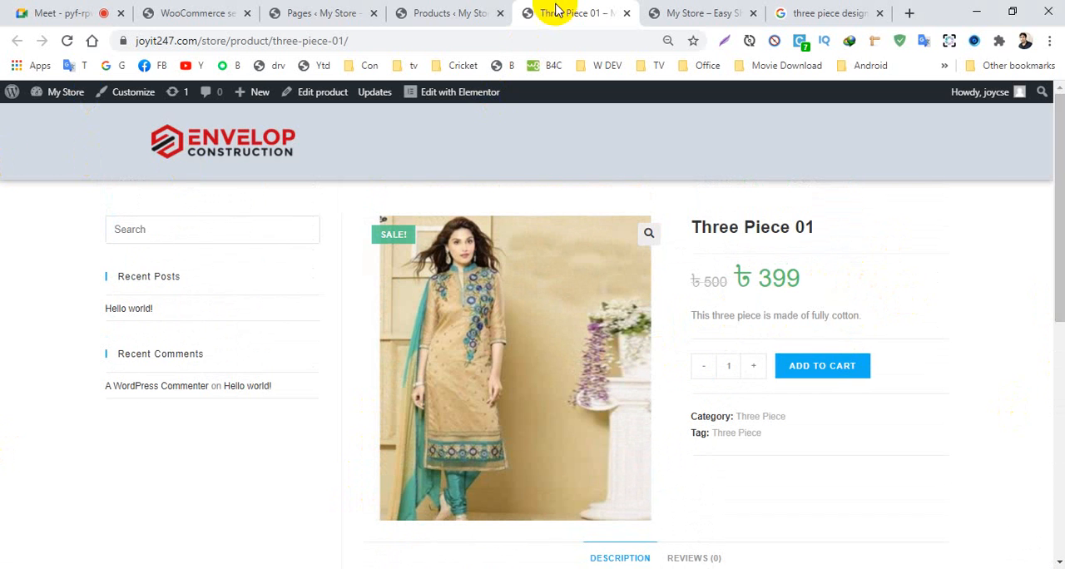
- Start a new product in the store admin and name it Three piece 02
click(398, 11)
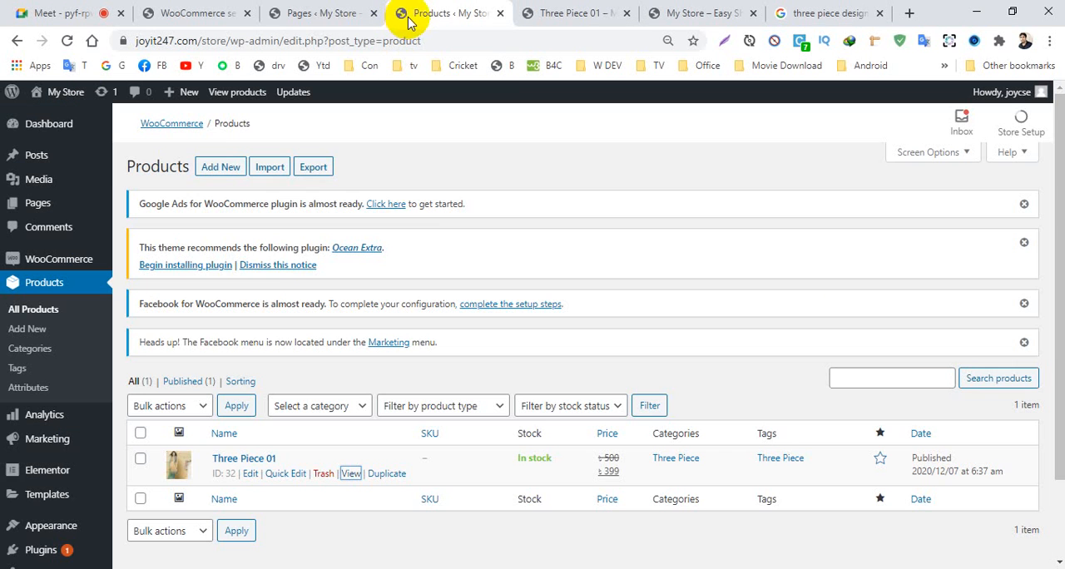
click(218, 170)
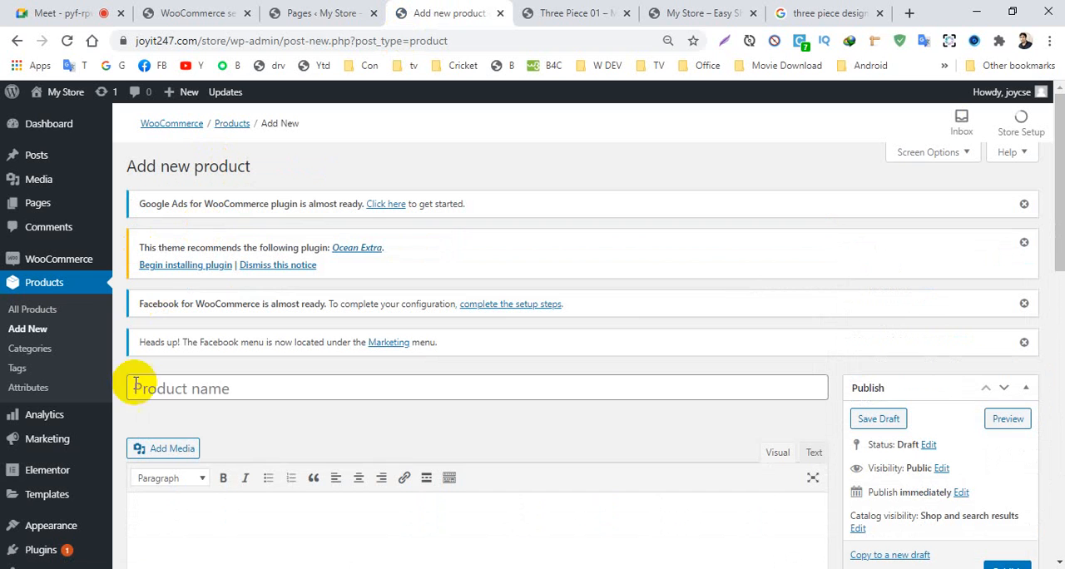
click(172, 388)
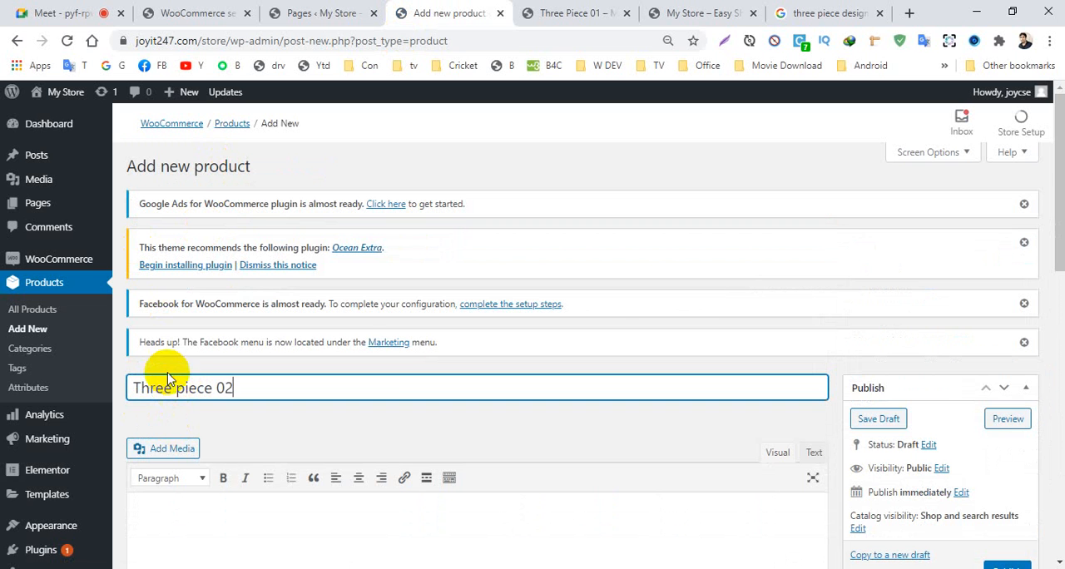
- Paste "This three piece is made of fully cotton." into both the main description and the short description of the new product
scroll(352, 277, down, 3)
click(262, 329)
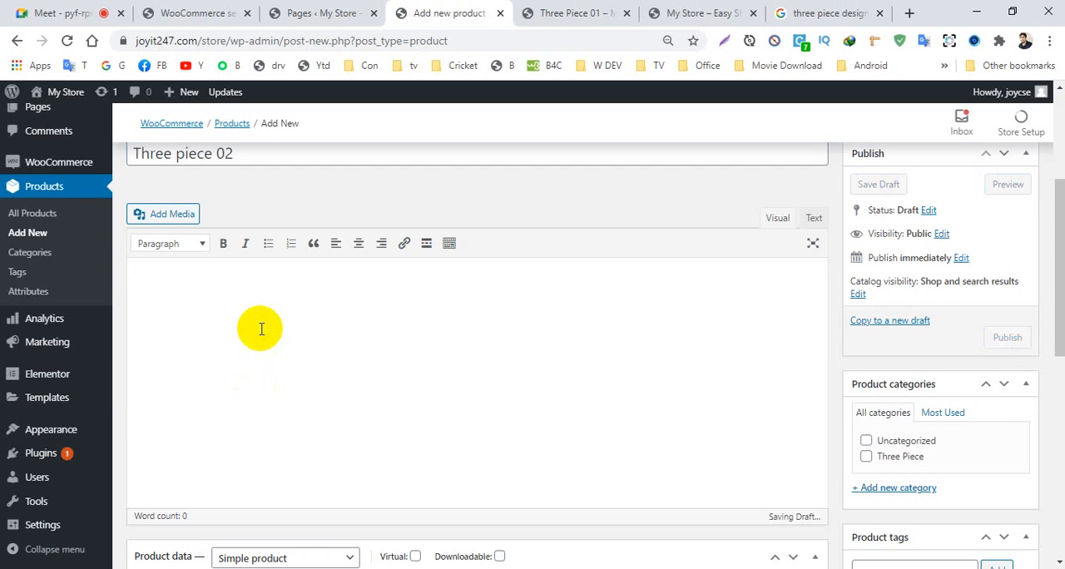
text(This three piece is made of lilly cotton.)
scroll(225, 500, down, 5)
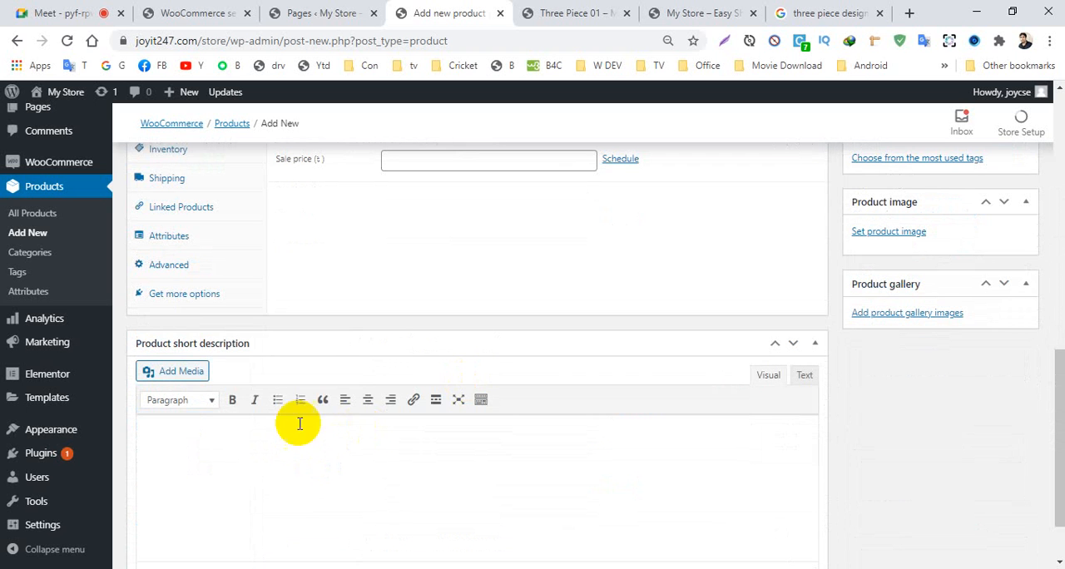
click(183, 449)
text(This three piece is made of fully cotton.)
scroll(152, 412, down, 1)
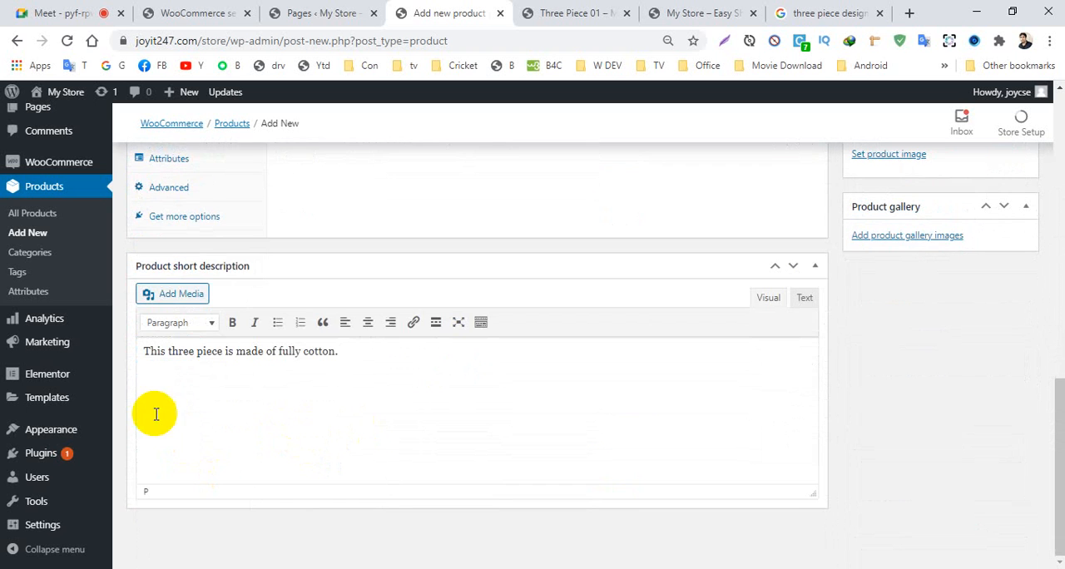
scroll(488, 397, up, 3)
scroll(488, 397, down, 3)
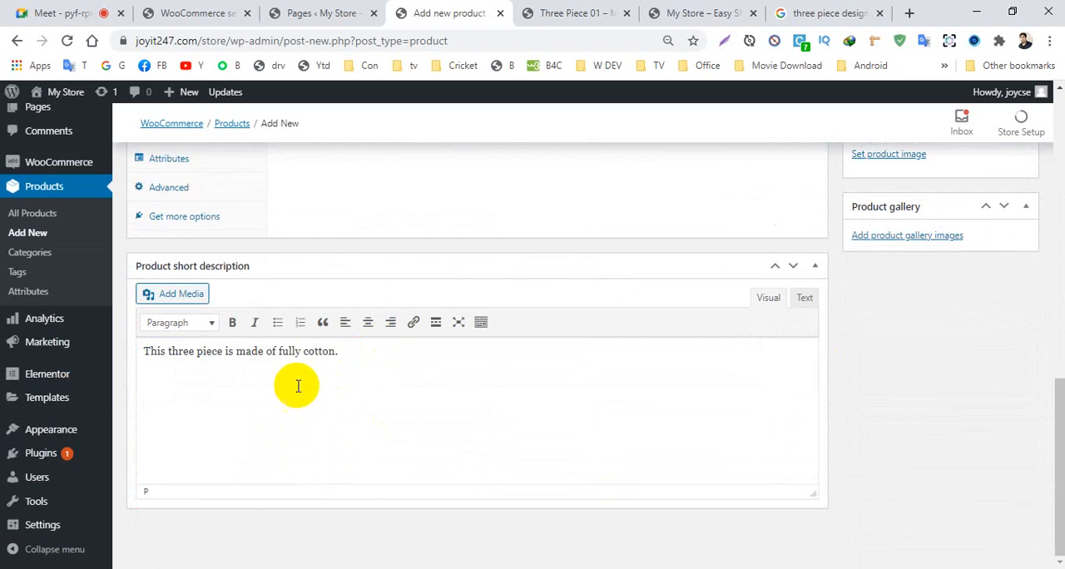
scroll(1053, 424, up, 3)
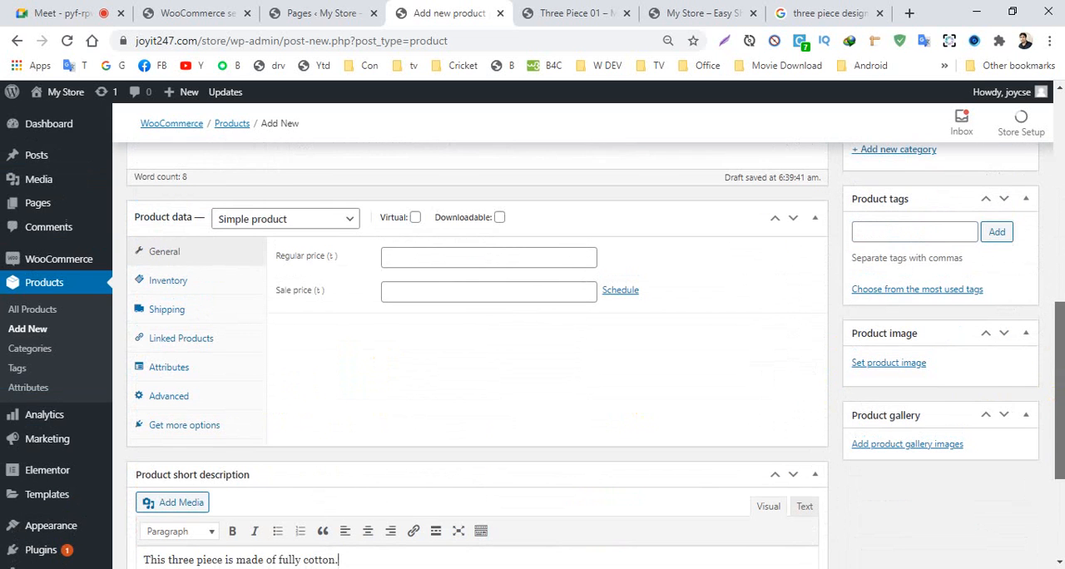
- Upload 158..jpg from the Products folder and set it as the product image
click(897, 367)
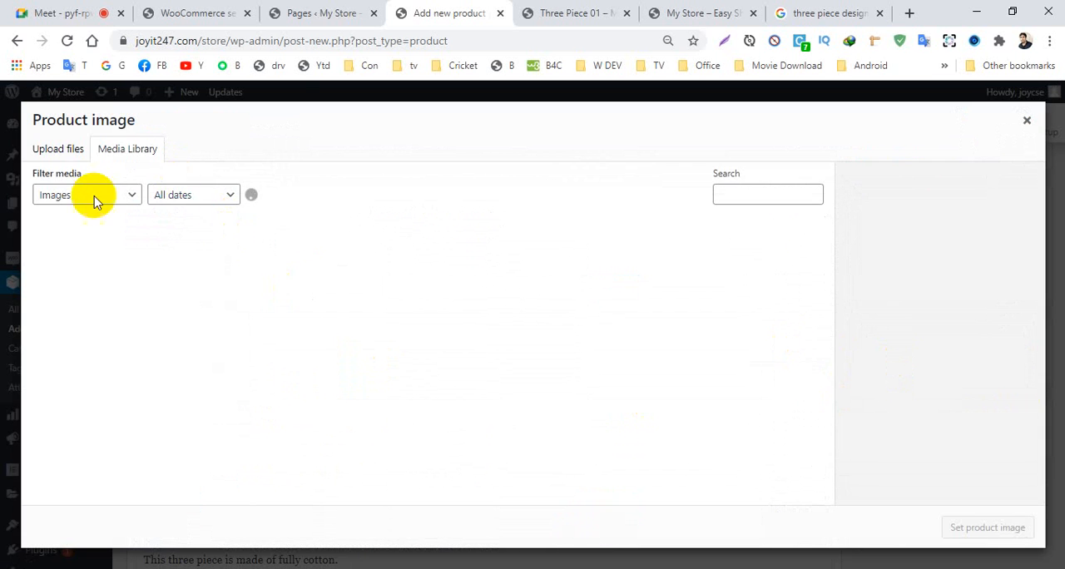
click(64, 155)
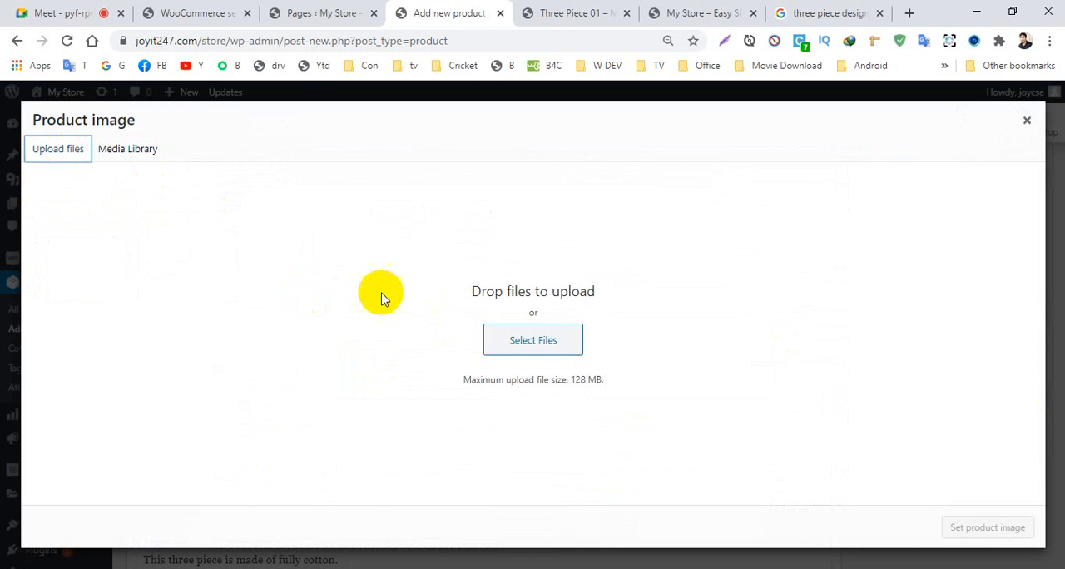
click(121, 153)
click(54, 155)
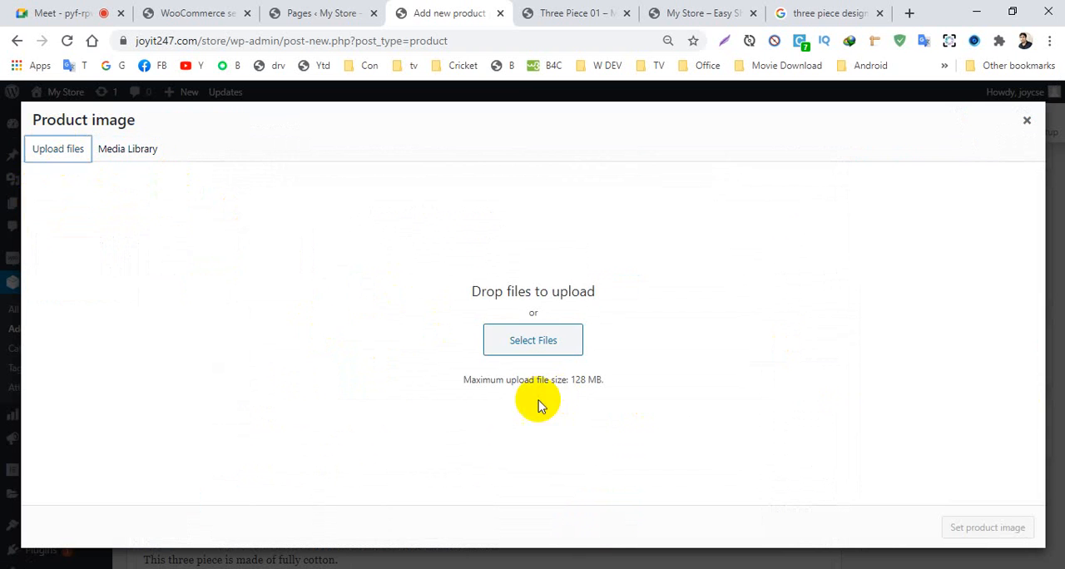
click(529, 339)
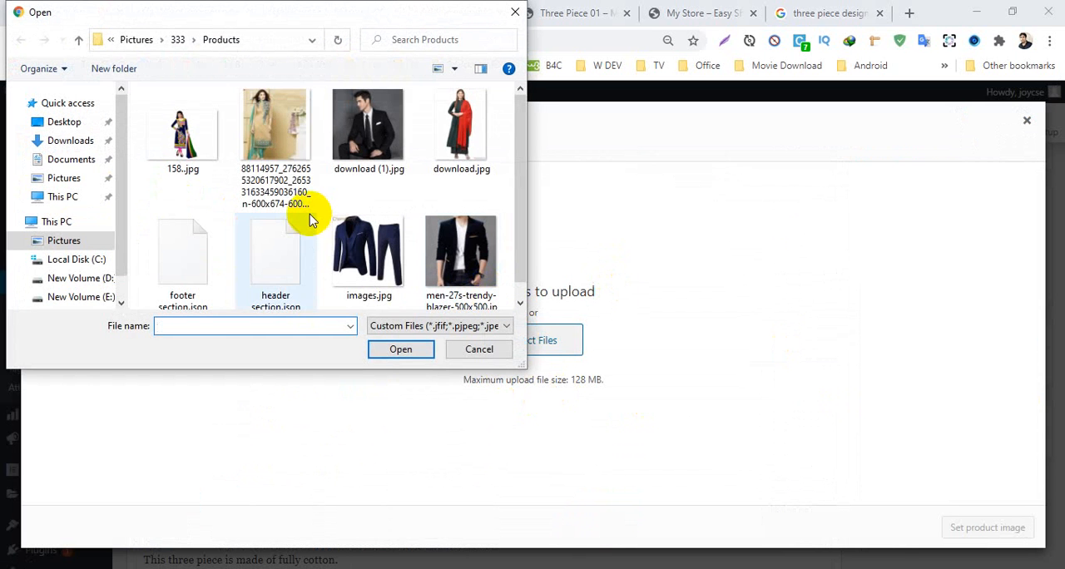
click(202, 175)
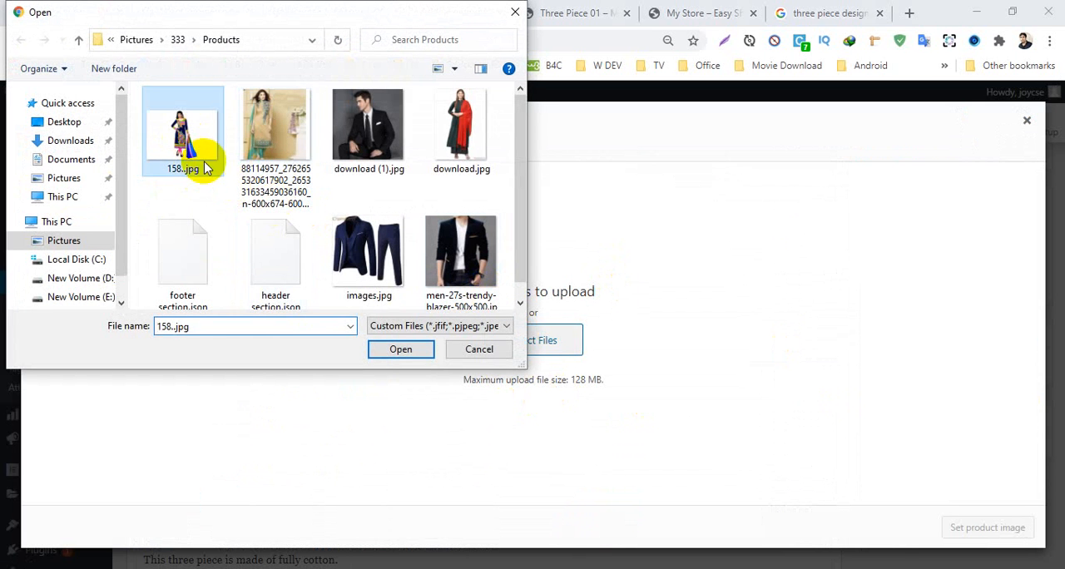
click(396, 351)
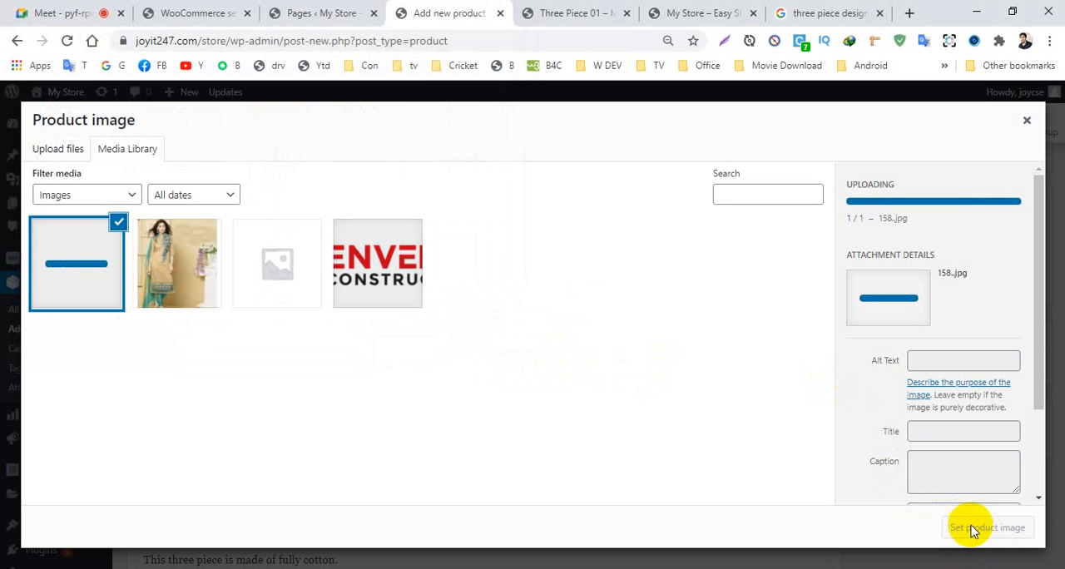
click(1004, 529)
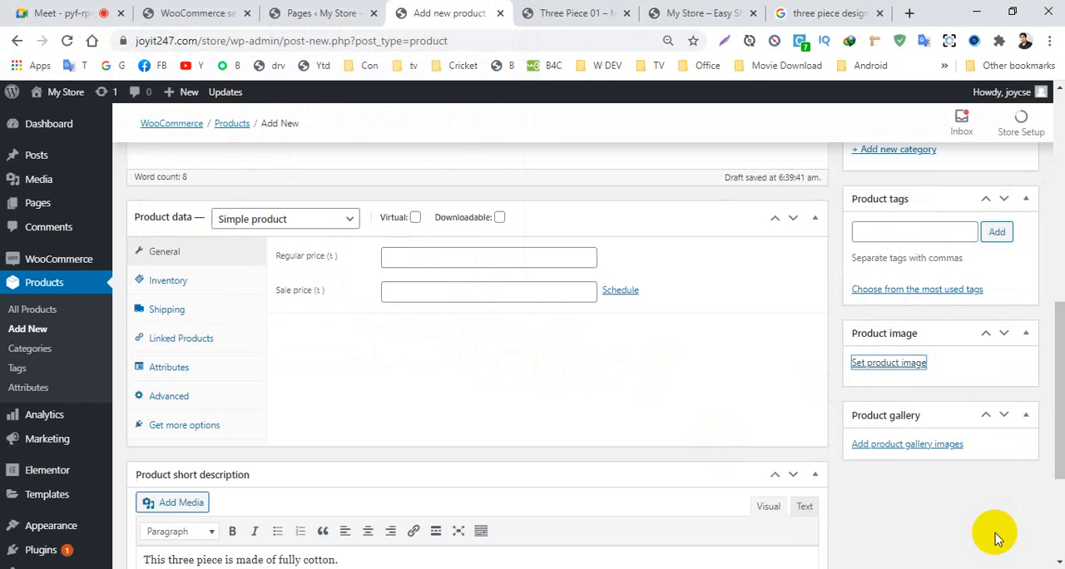
- Set the product's regular price to 700, leaving the sale price empty
click(423, 255)
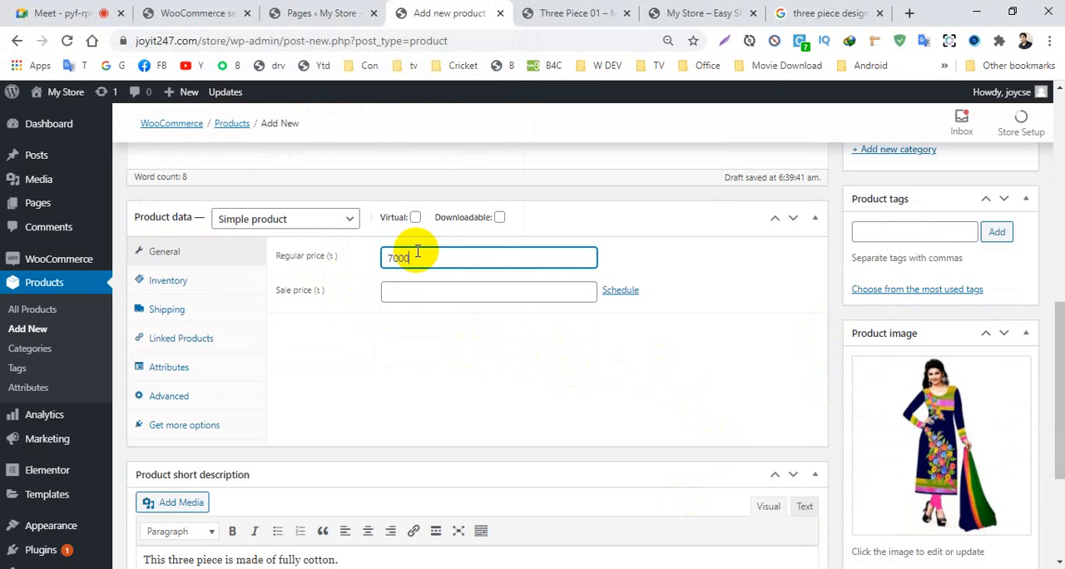
click(338, 361)
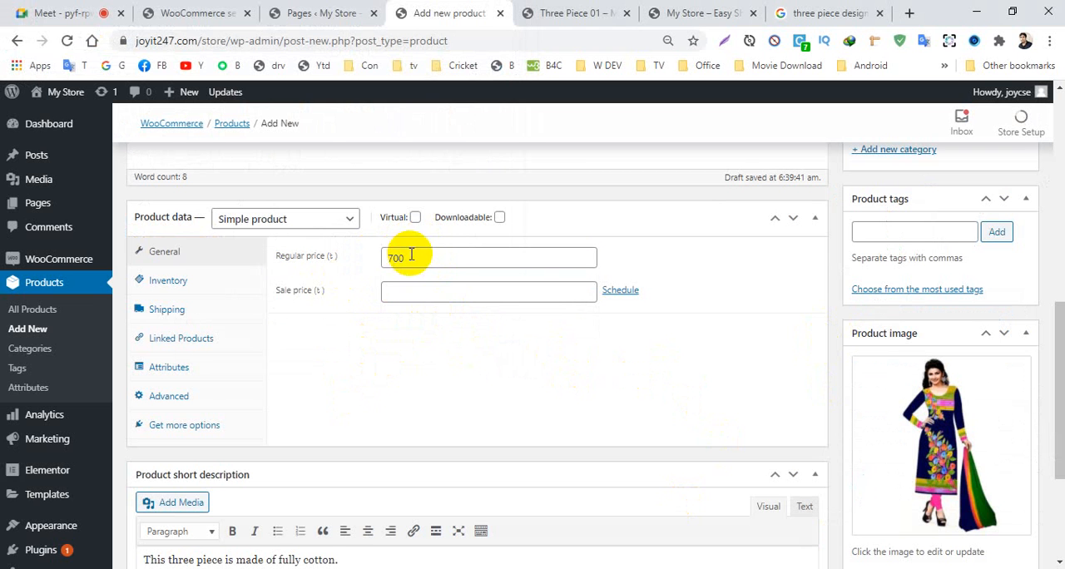
- Add the existing tag Three Piece to the product and assign it to the Three Piece category
drag(1058, 323, 1058, 277)
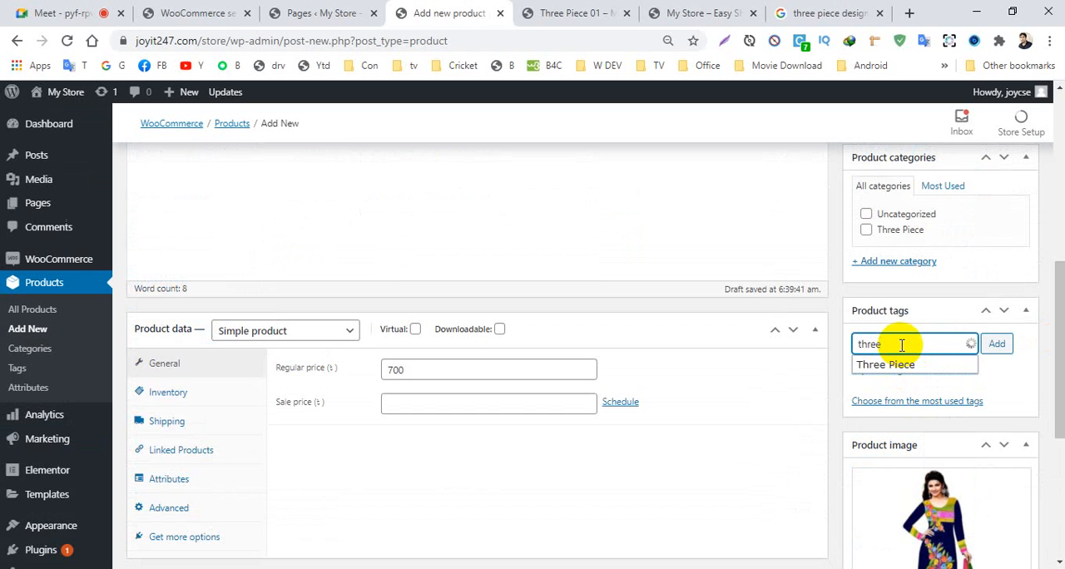
click(890, 364)
click(994, 343)
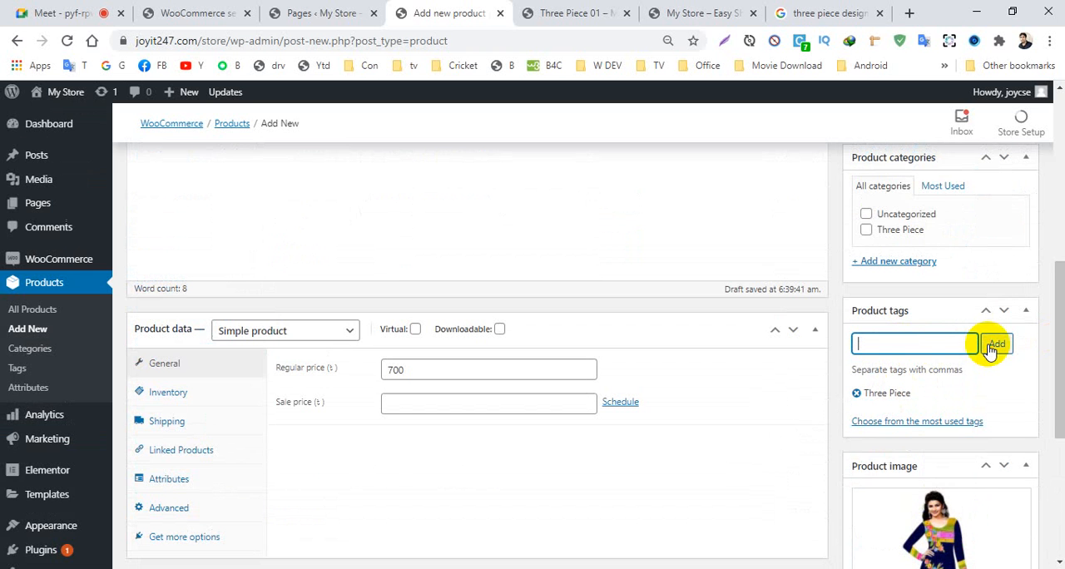
scroll(994, 344, up, 3)
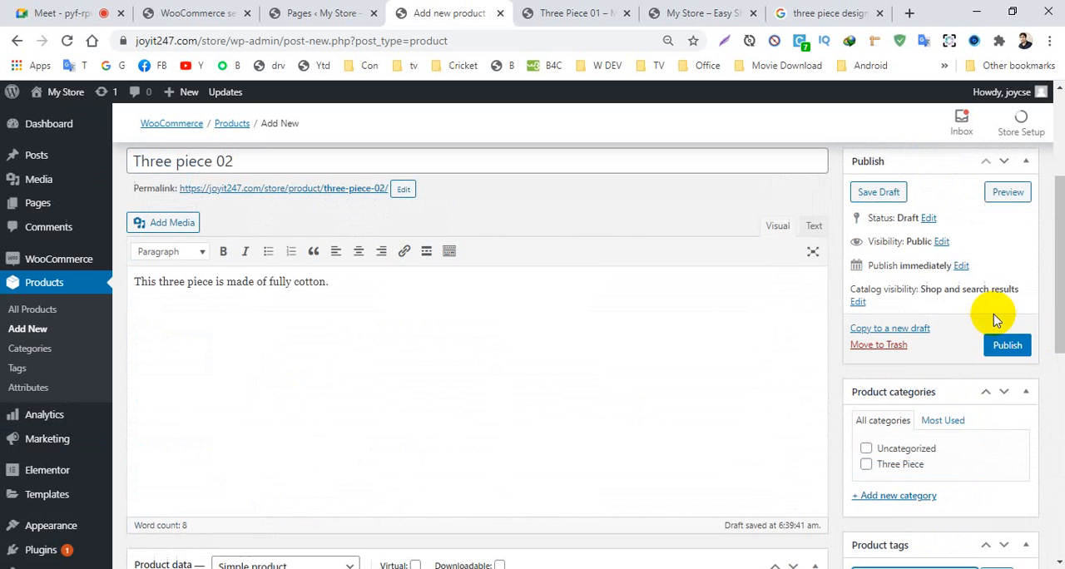
click(866, 464)
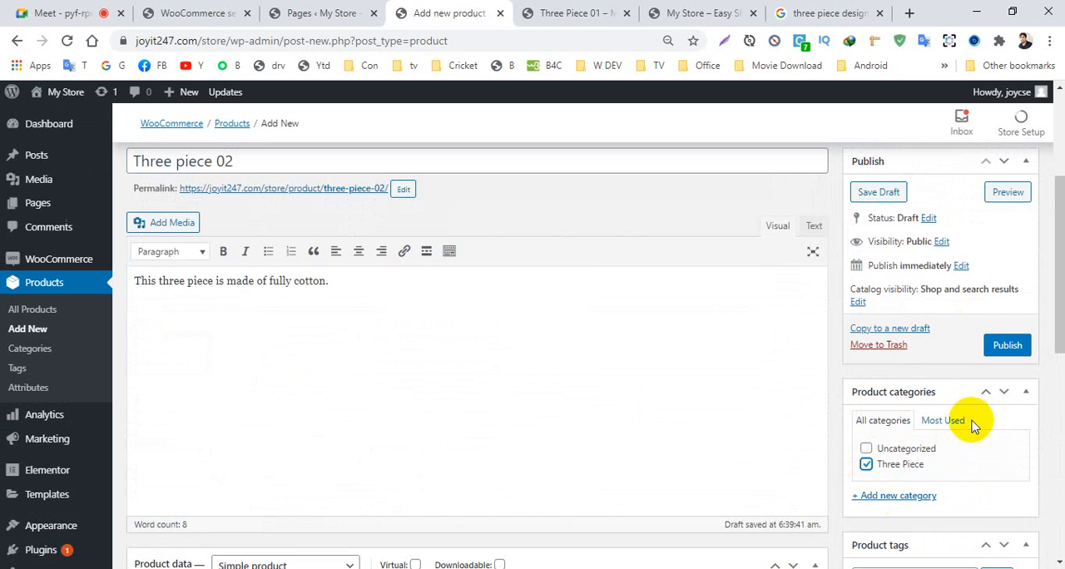
- Publish the product Three piece 02 and open its store page
click(1006, 348)
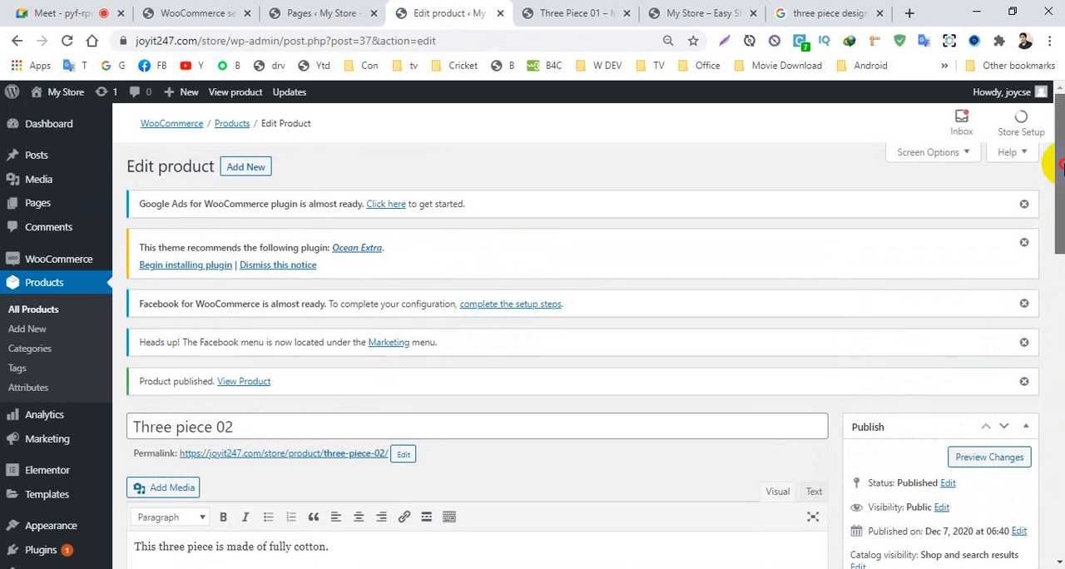
ctrl+click(243, 384)
click(611, 15)
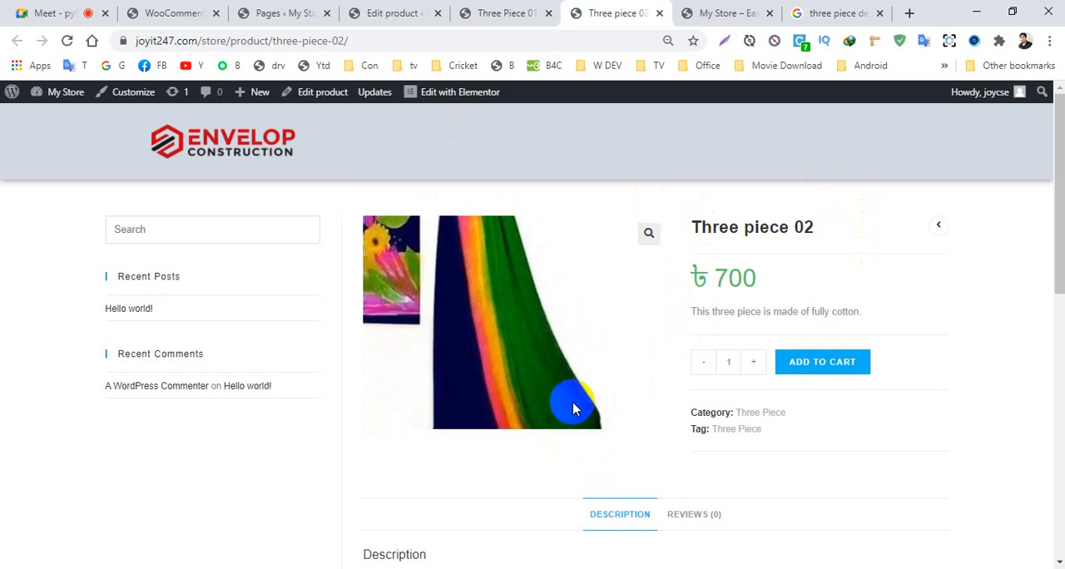
- Compare the price display on the store page of Three piece 02 with that of Three Piece 01
triple_click(753, 280)
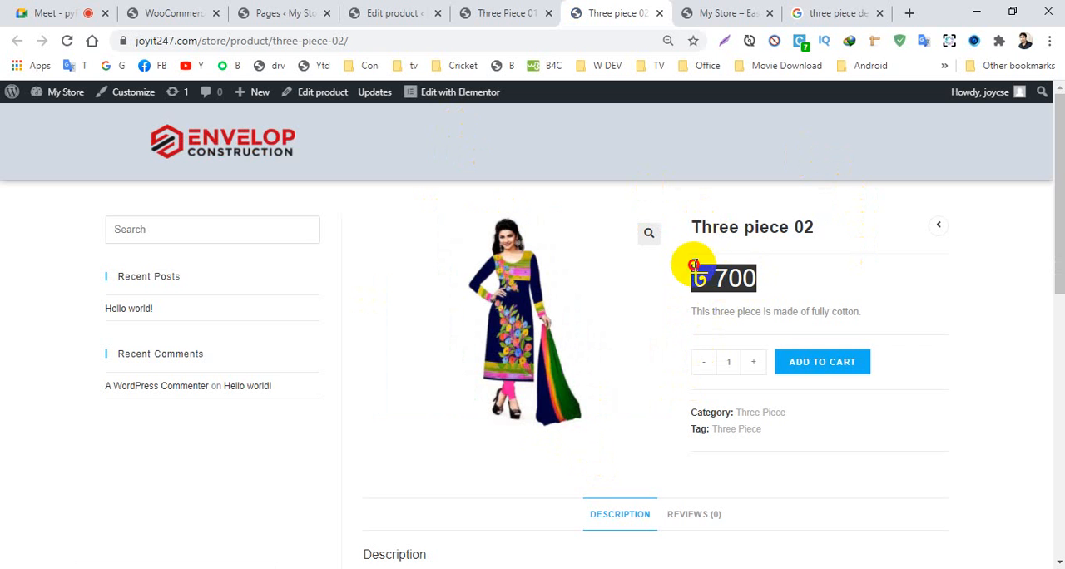
drag(700, 276, 789, 288)
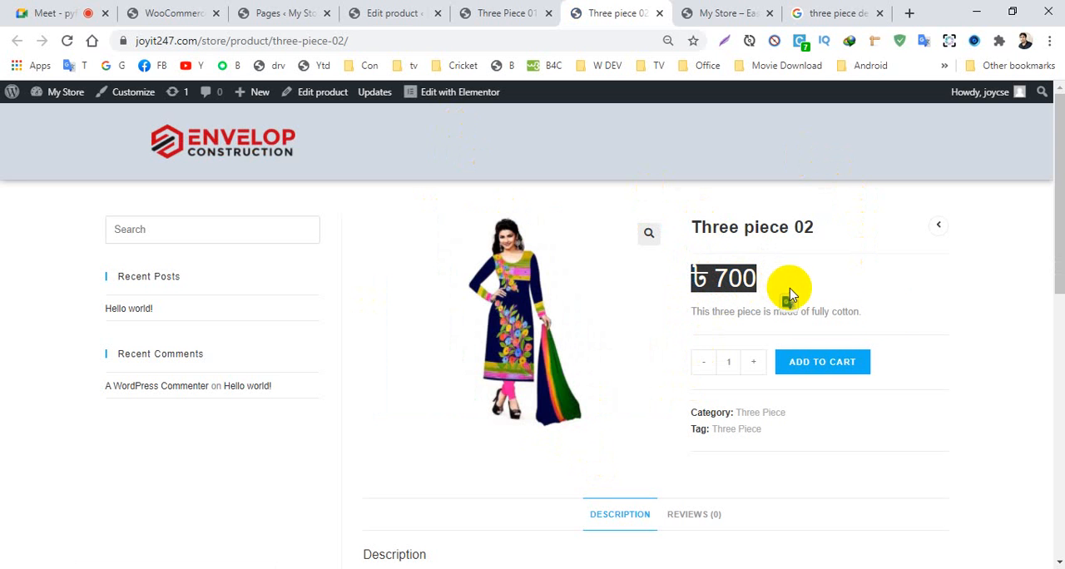
mouse_move(1058, 217)
mouse_down()
mouse_move(1055, 321)
mouse_move(1055, 212)
mouse_up()
click(505, 15)
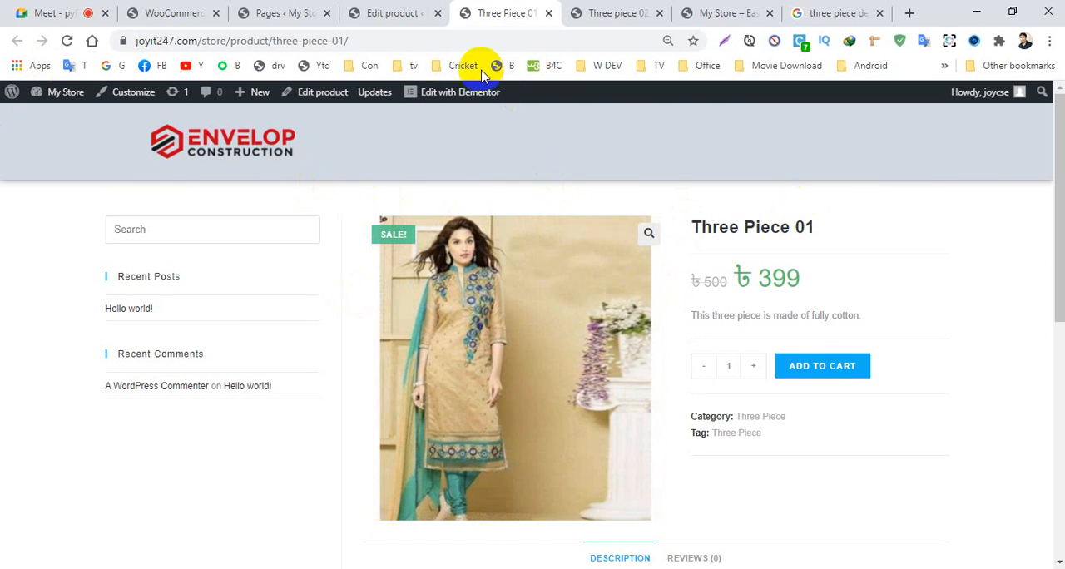
click(388, 12)
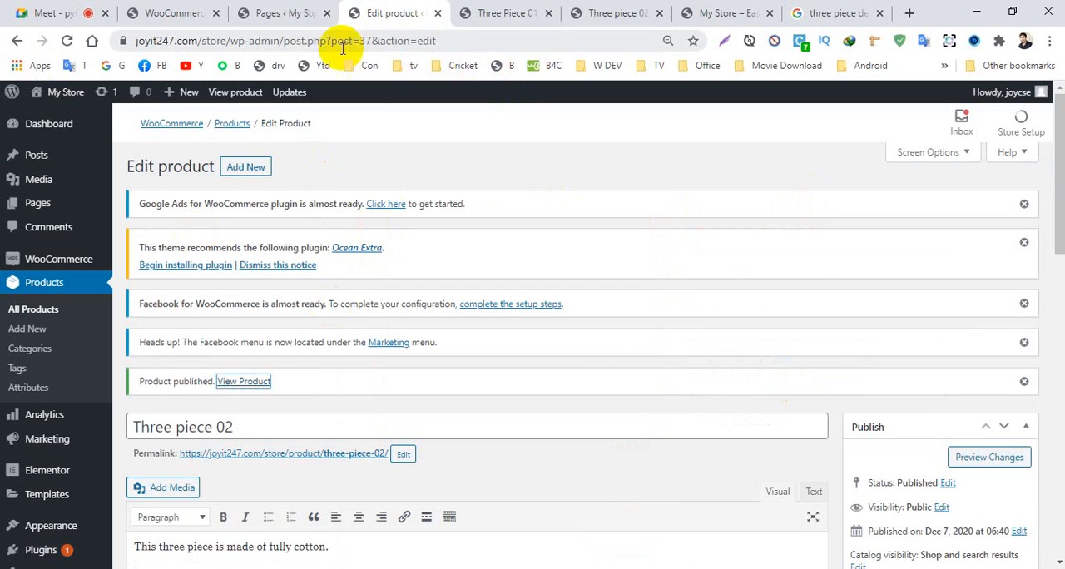
click(467, 15)
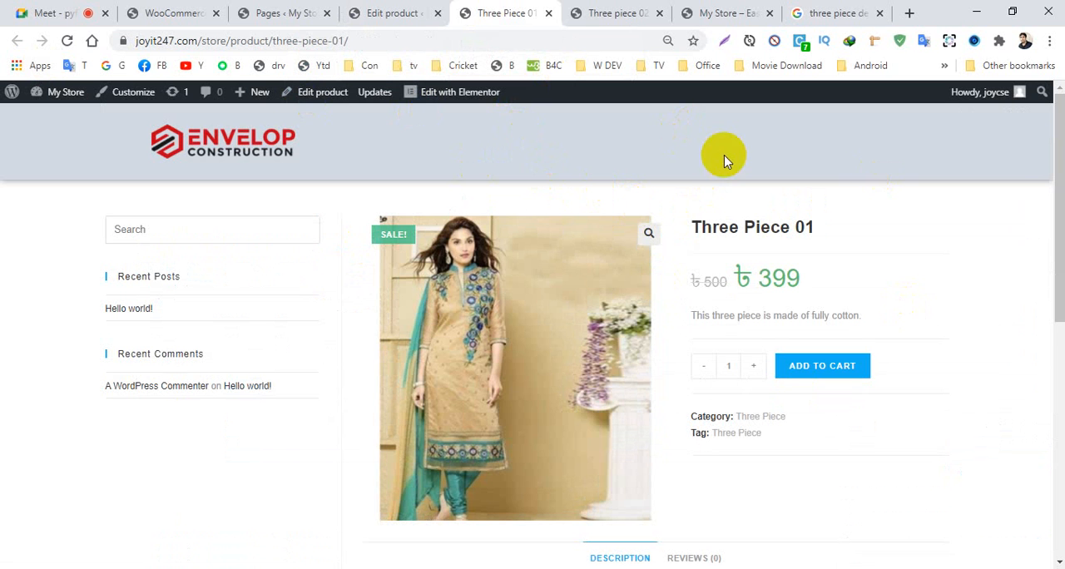
- Review the list of all site pages in the WordPress admin
click(273, 12)
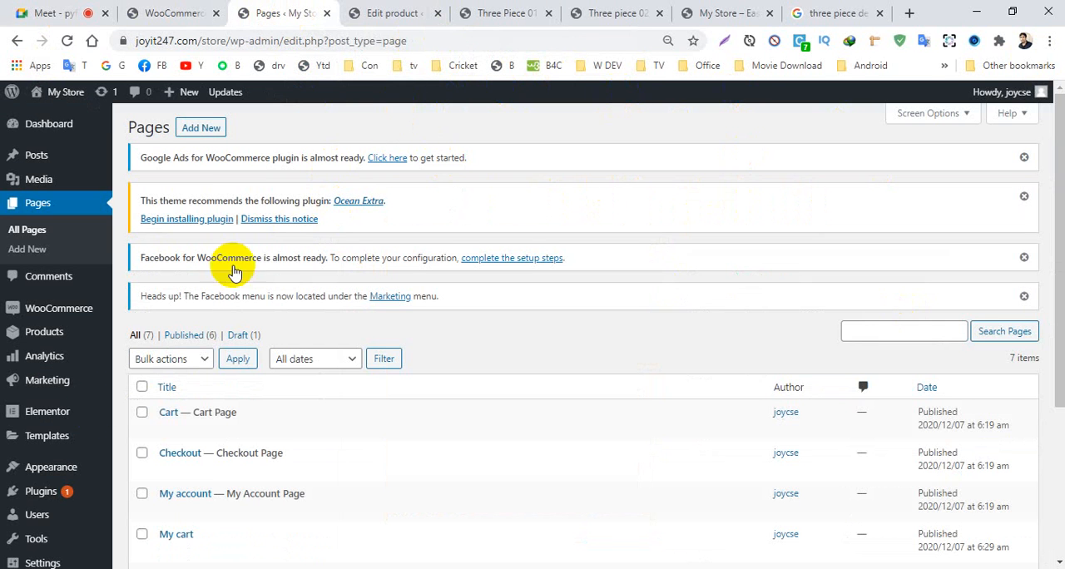
scroll(104, 431, down, 1)
scroll(104, 430, down, 3)
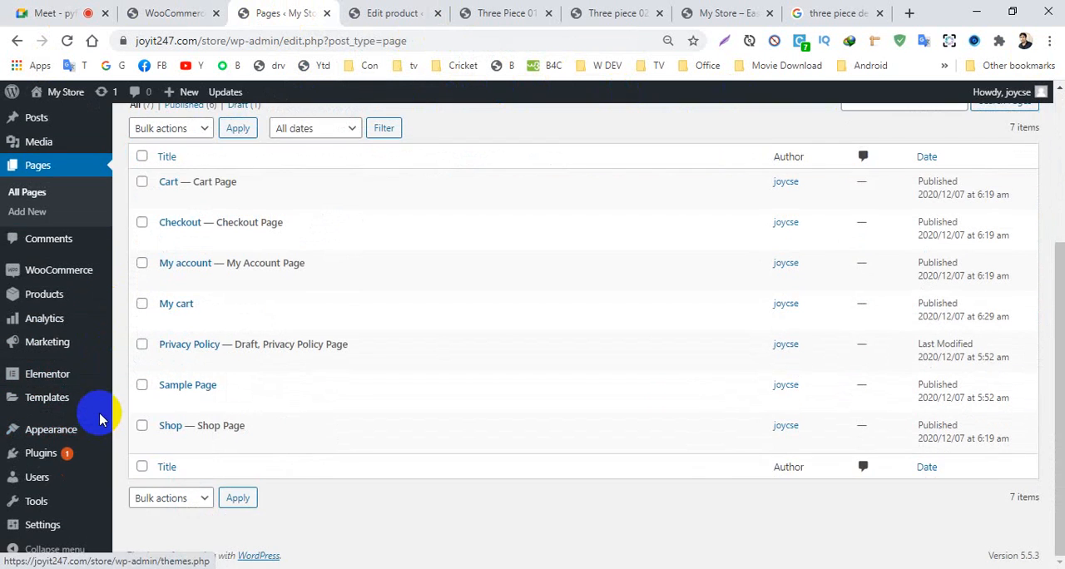
scroll(95, 415, up, 4)
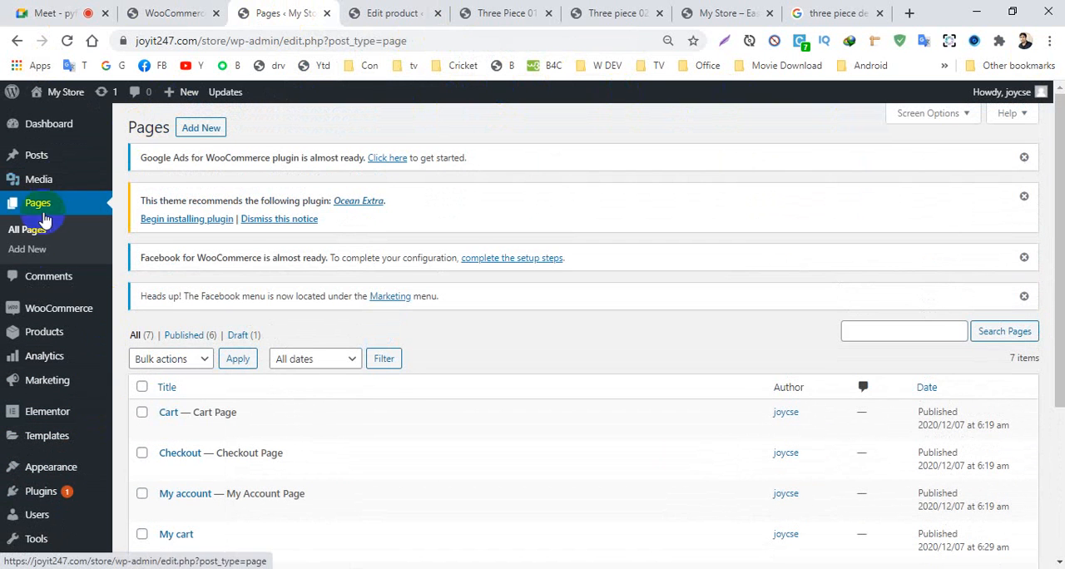
- Create a new page titled Home with the Elementor Full Width template and publish it
click(26, 234)
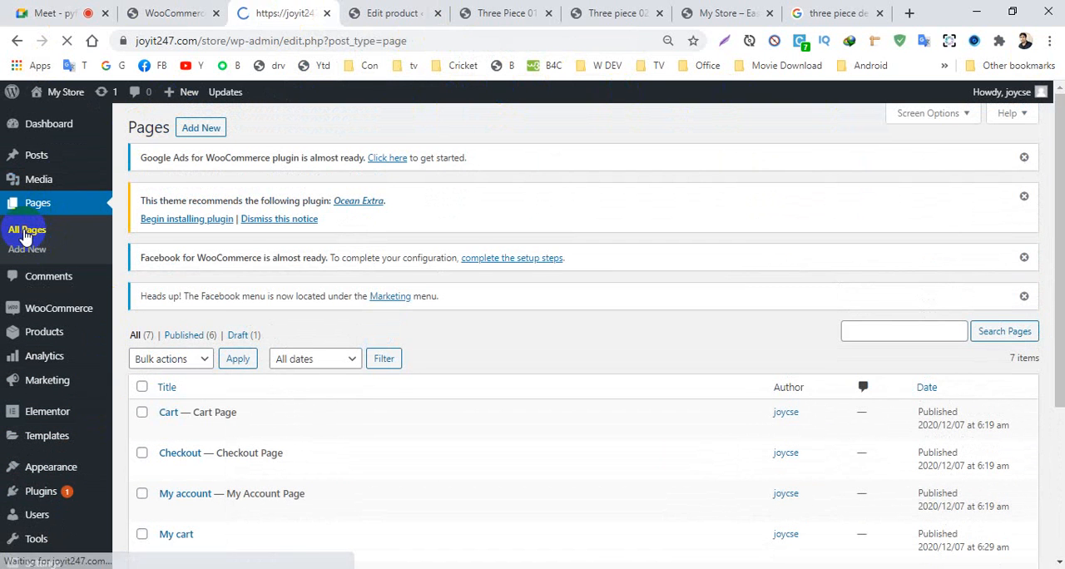
scroll(223, 356, down, 2)
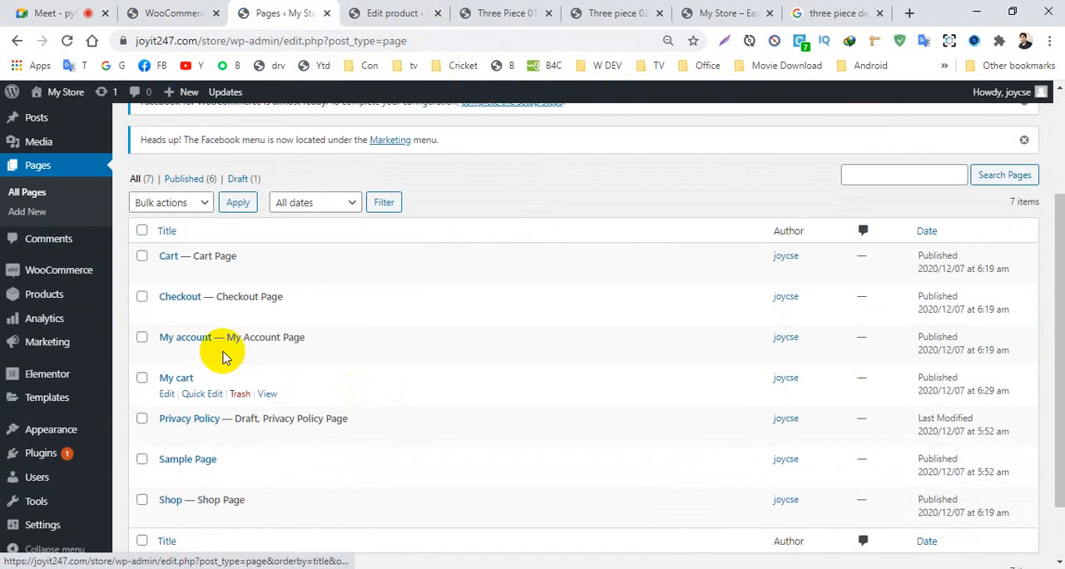
scroll(344, 226, up, 2)
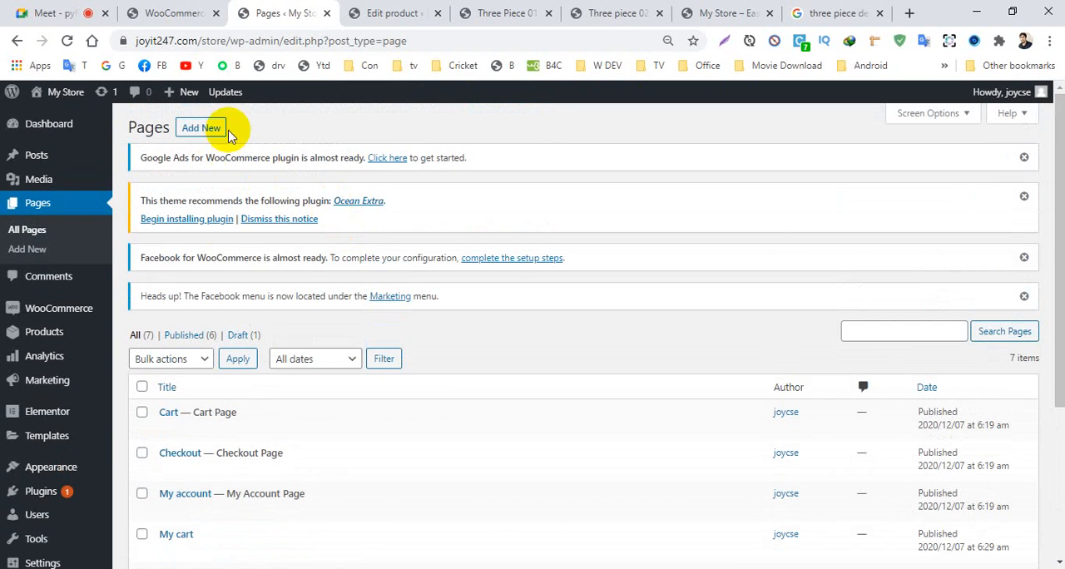
click(201, 129)
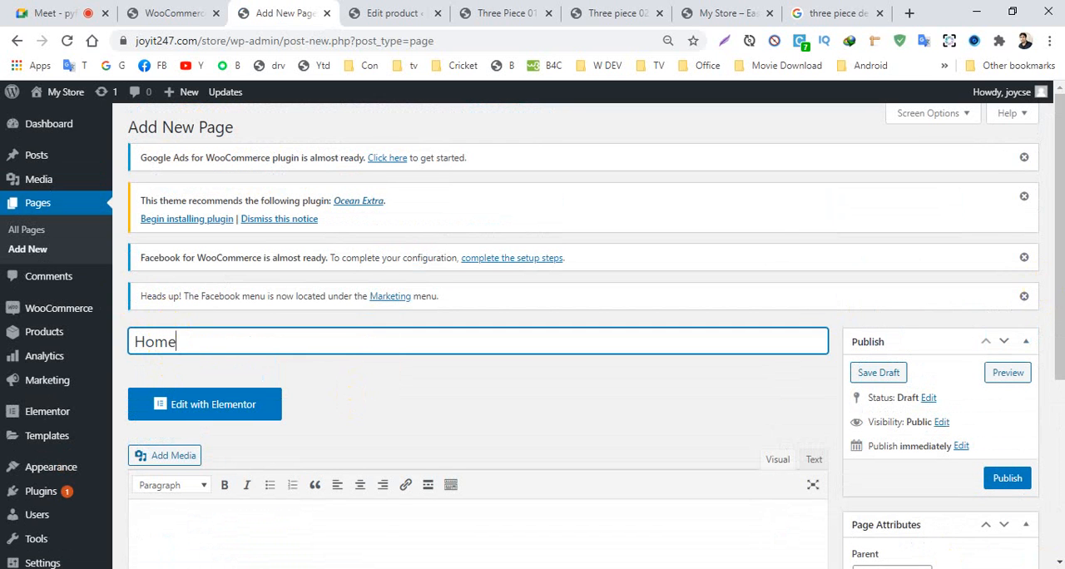
drag(1050, 290, 1050, 376)
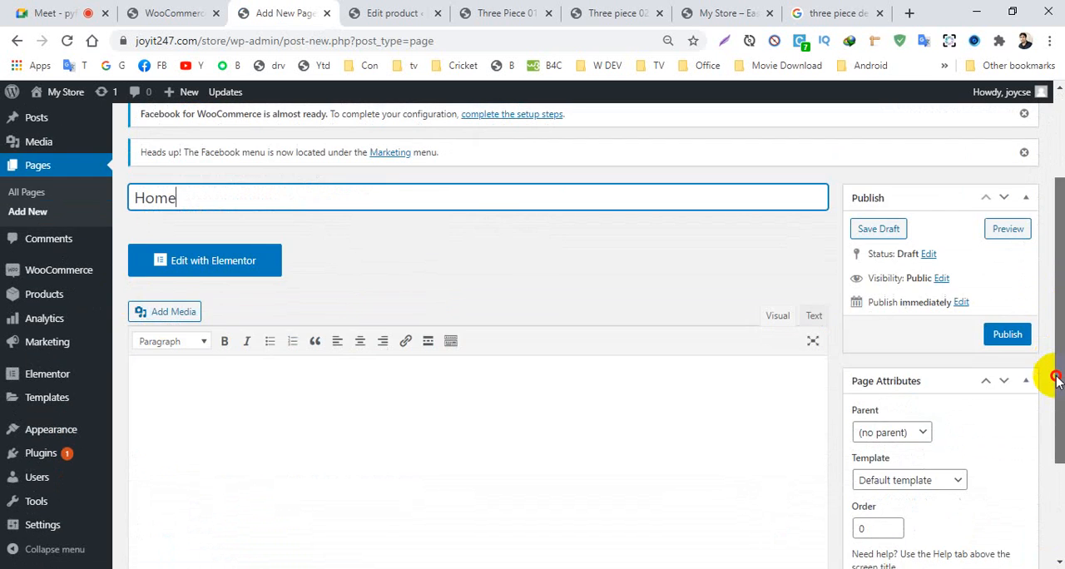
click(914, 483)
click(919, 524)
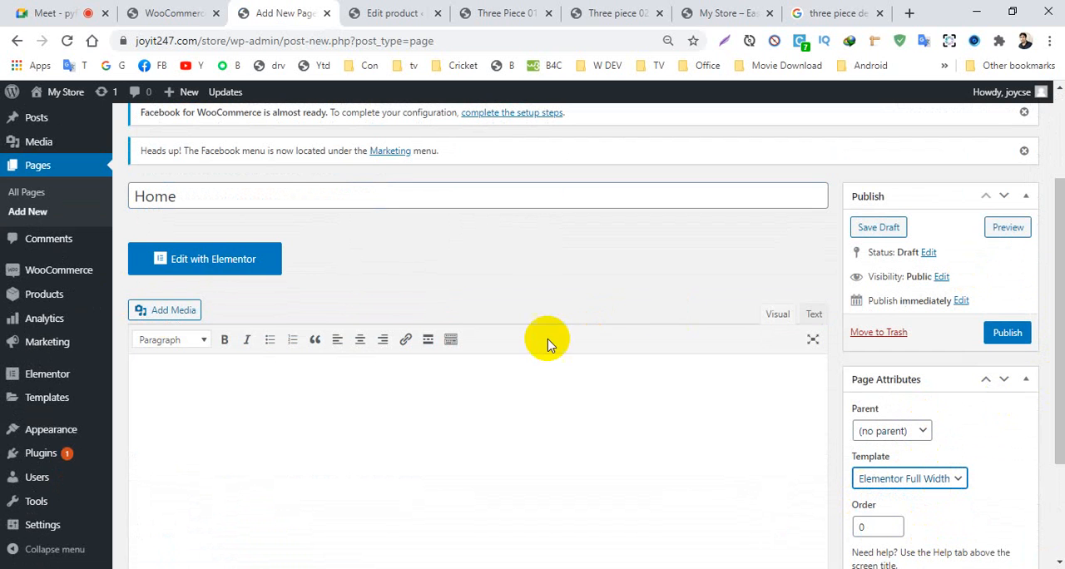
click(1008, 335)
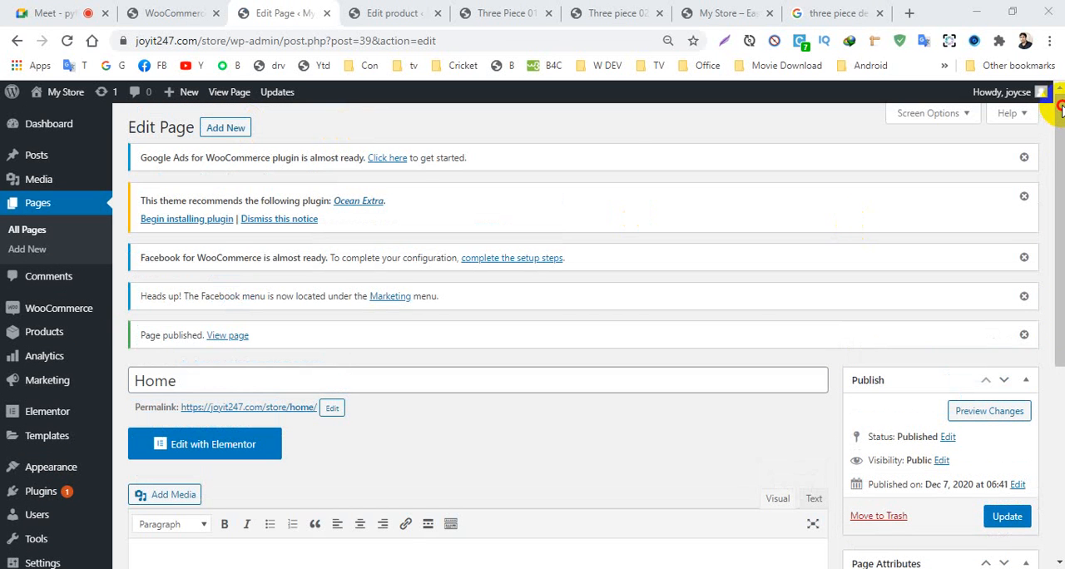
- Create a new page titled About us with the Elementor Full Width template and publish it
click(221, 136)
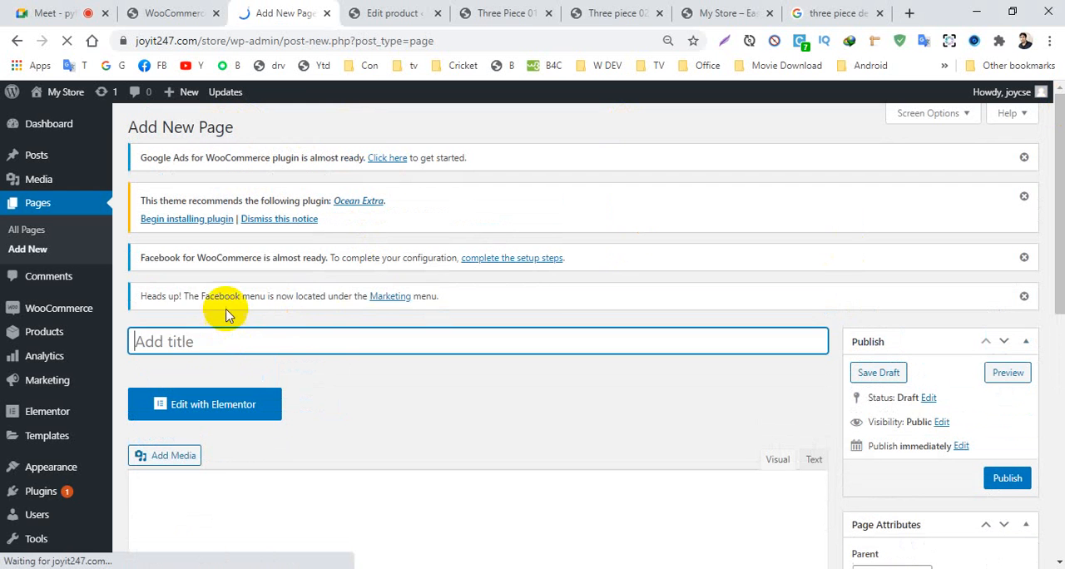
drag(225, 309, 184, 341)
click(186, 344)
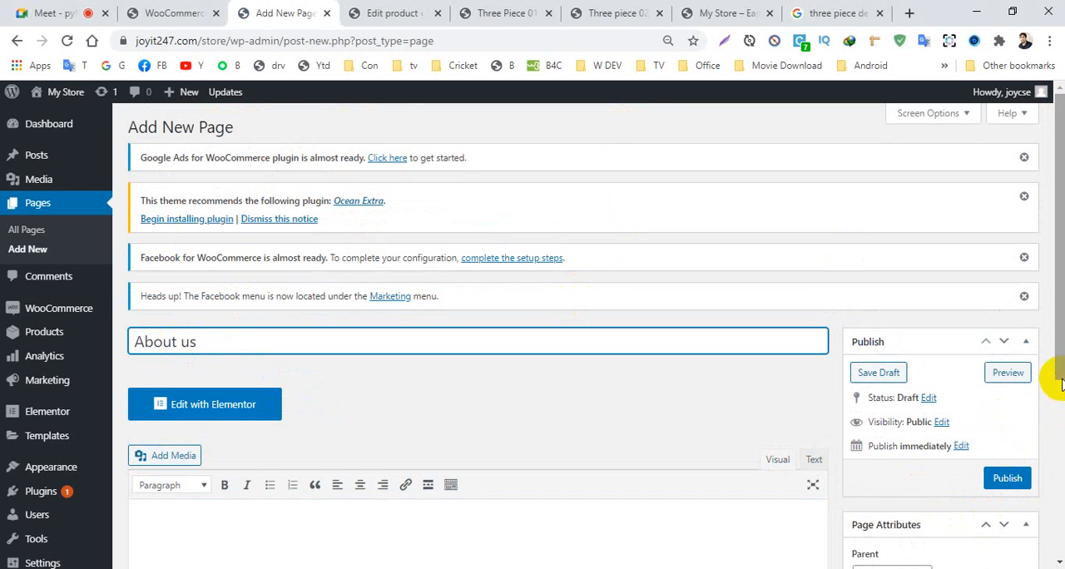
drag(1061, 385, 1053, 427)
click(908, 544)
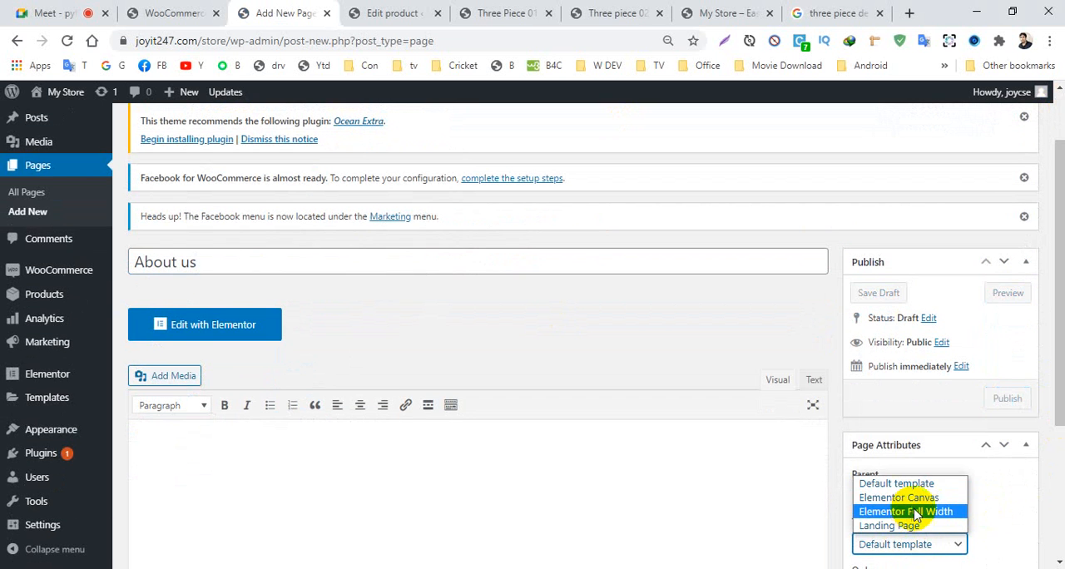
click(915, 511)
click(1007, 403)
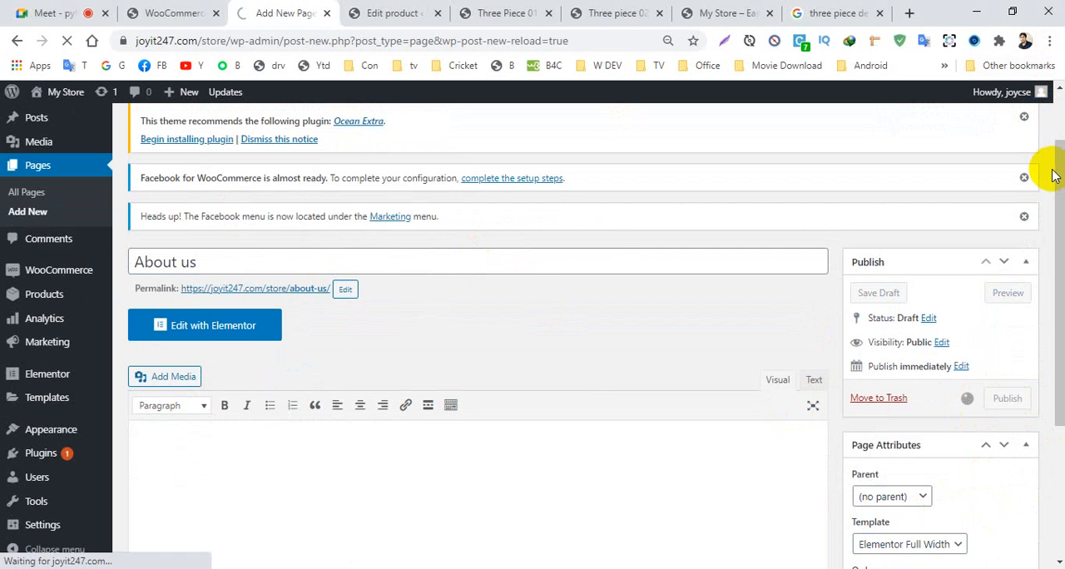
- Create a new page titled Gallery with the Elementor Full Width template and publish it
drag(1057, 173, 1058, 119)
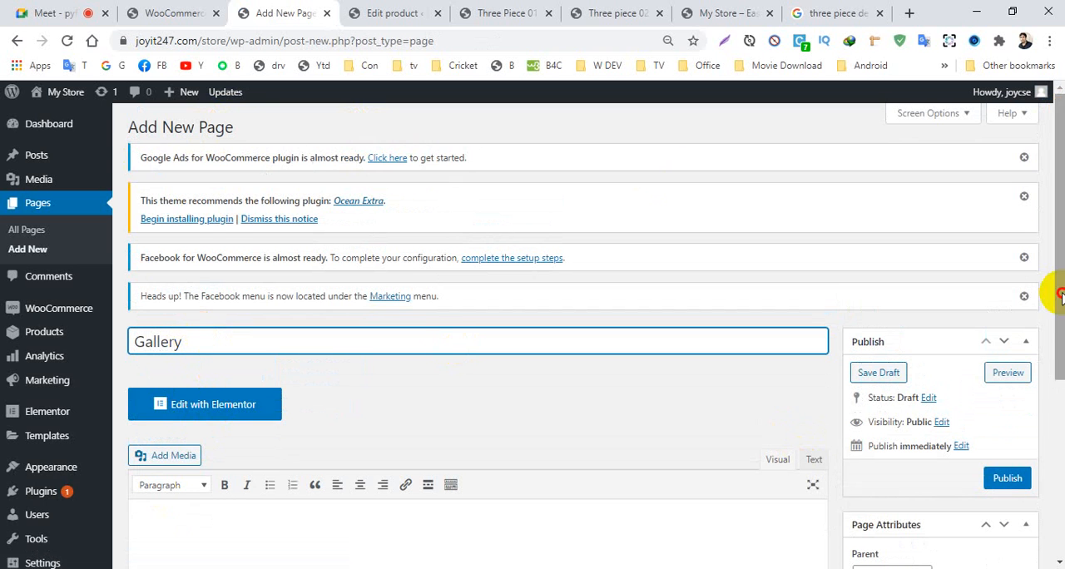
scroll(1053, 290, down, 2)
click(908, 502)
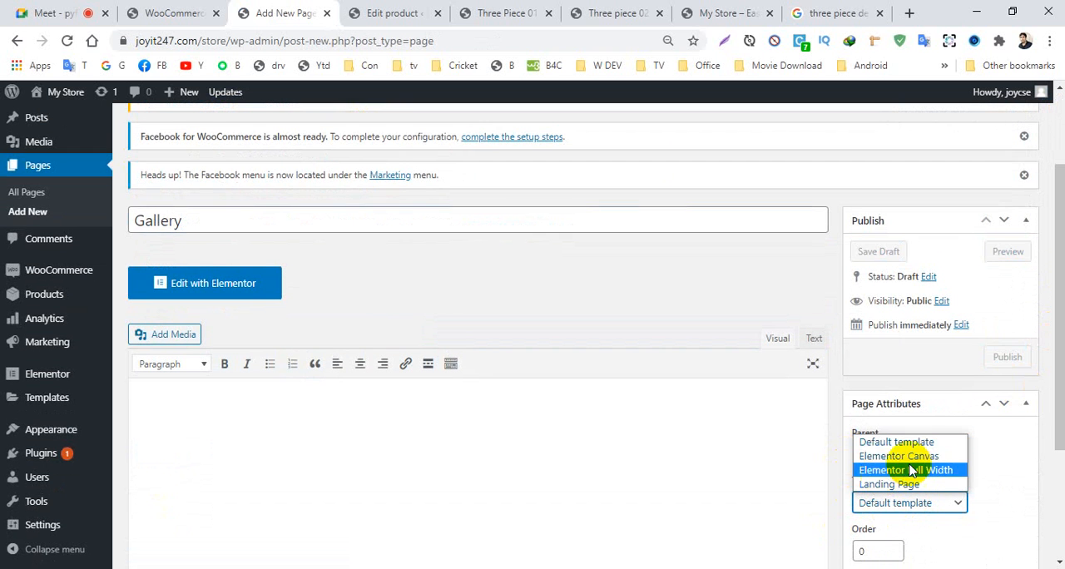
click(911, 471)
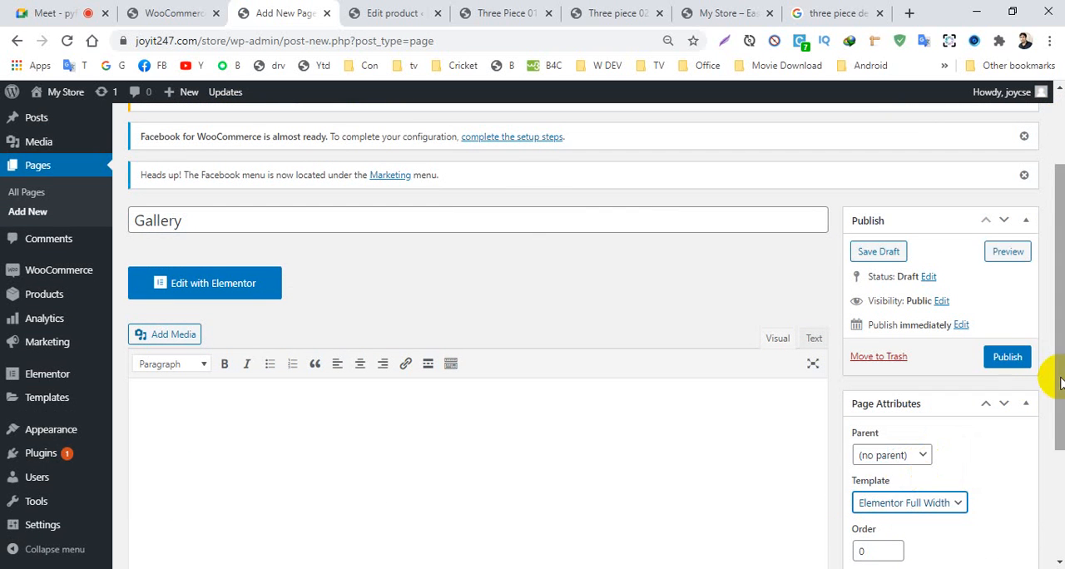
click(1007, 357)
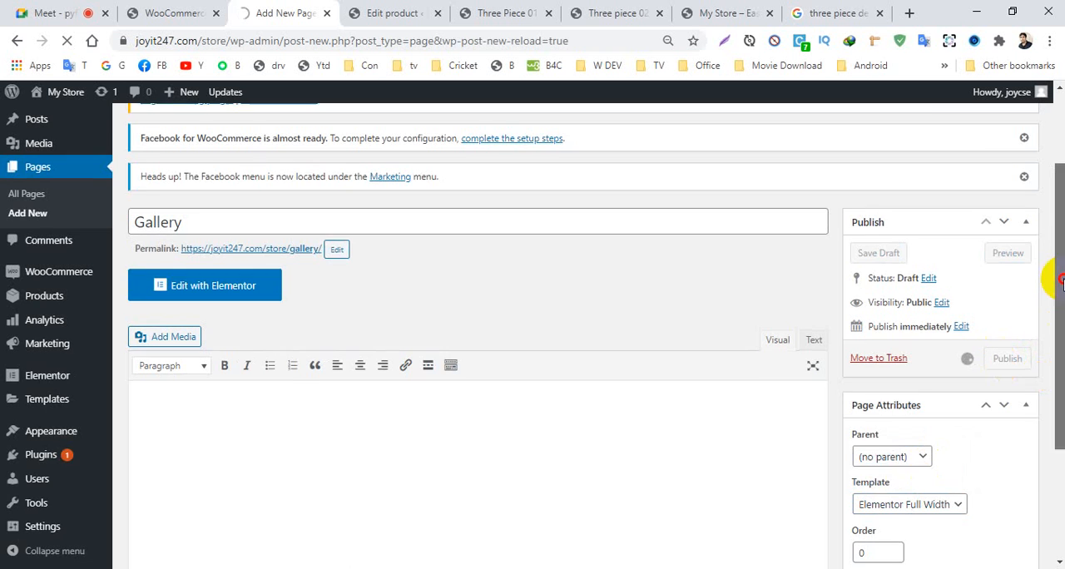
- Create a new page titled Contact us with the Elementor Full Width template and publish it
drag(1057, 279, 1057, 203)
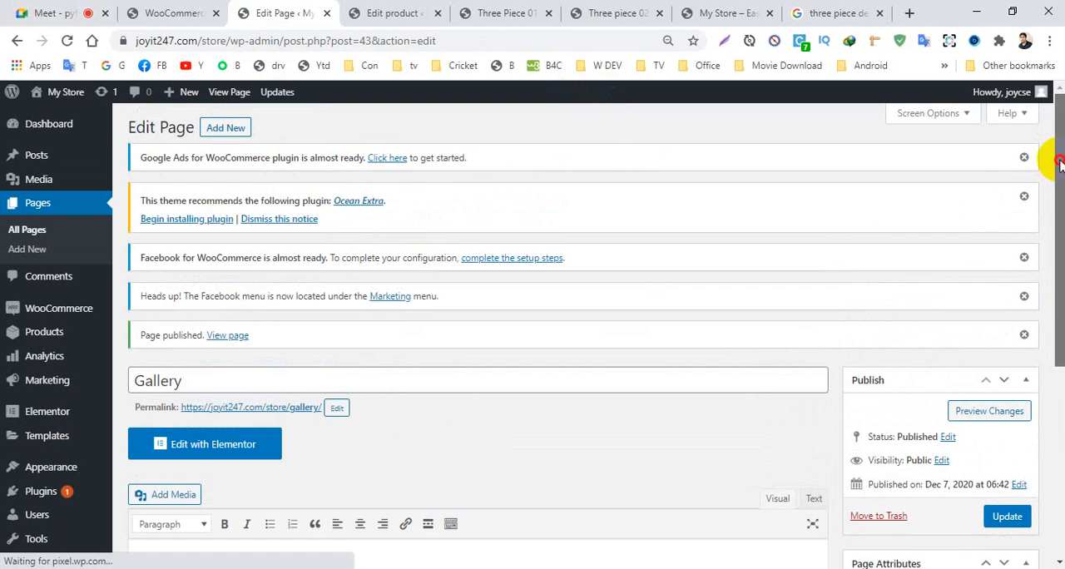
click(236, 133)
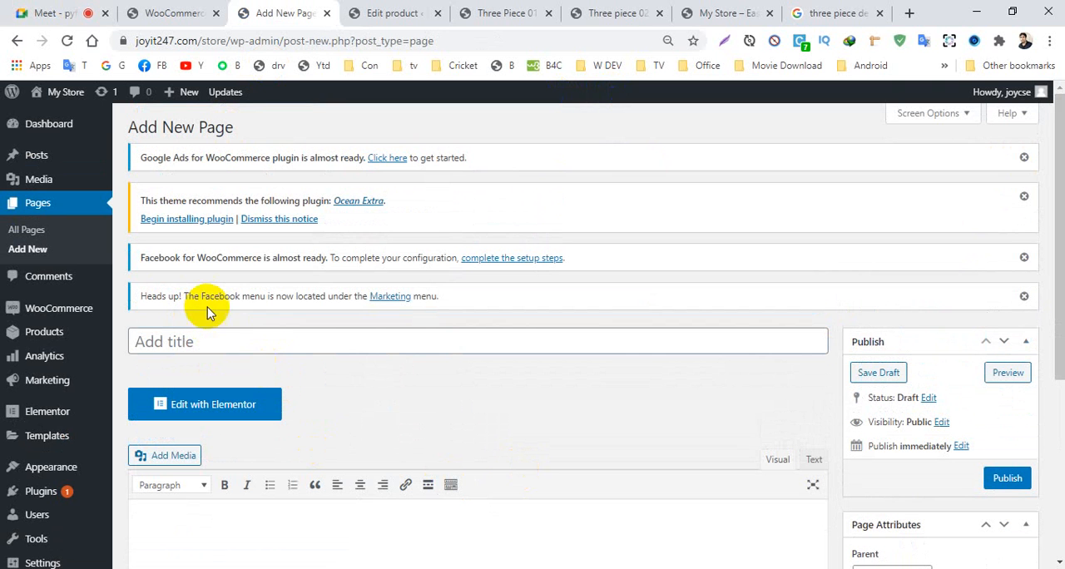
click(184, 338)
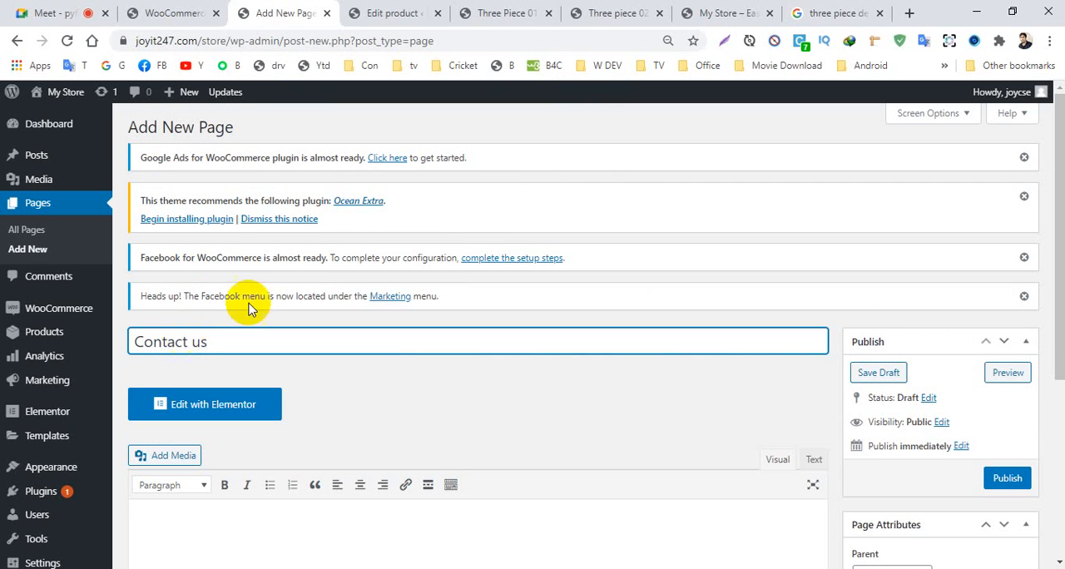
click(1033, 567)
scroll(1054, 390, down, 1)
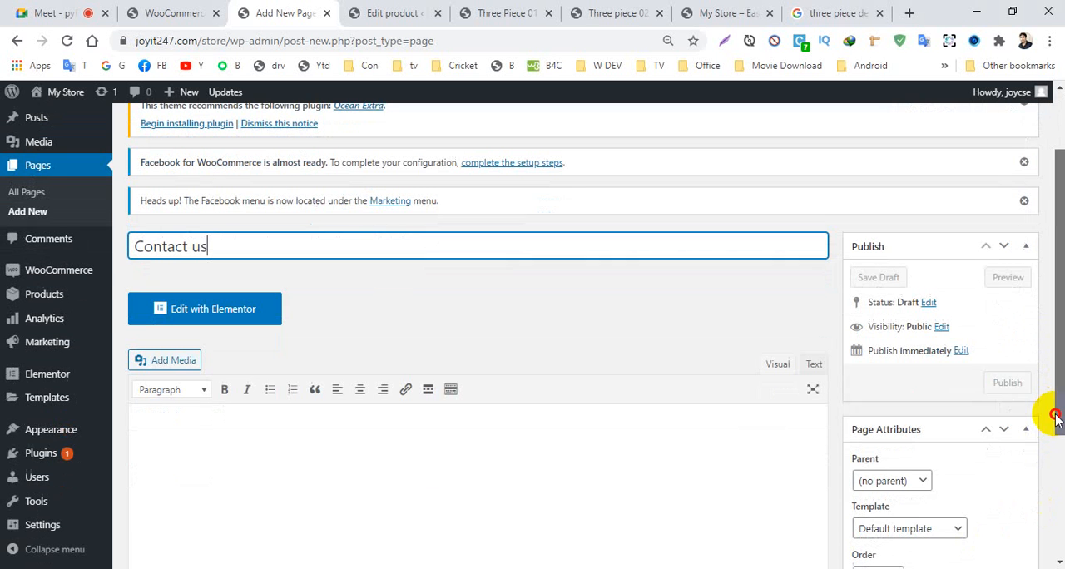
click(915, 525)
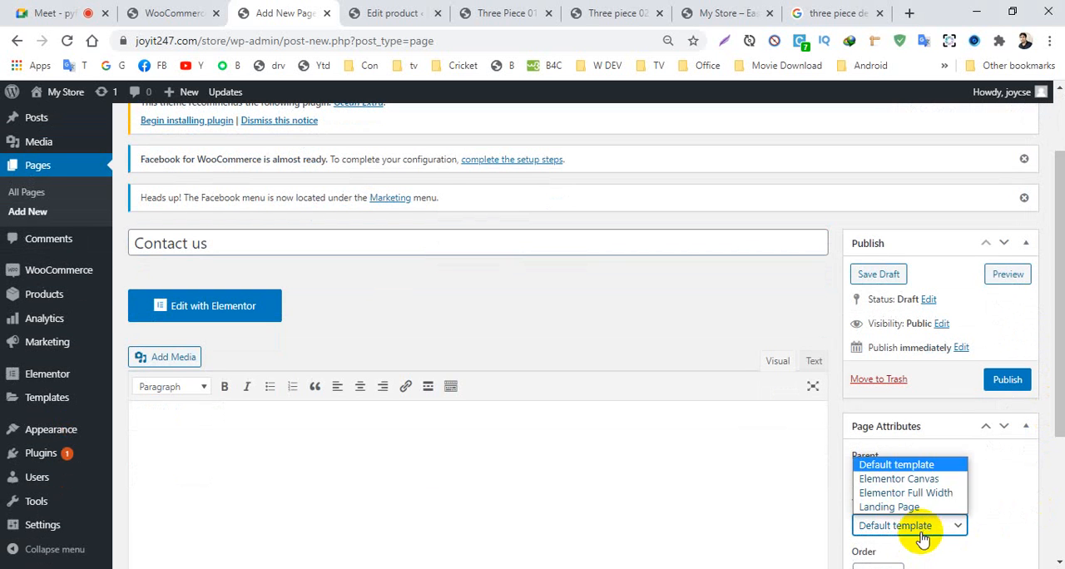
click(905, 493)
click(1007, 384)
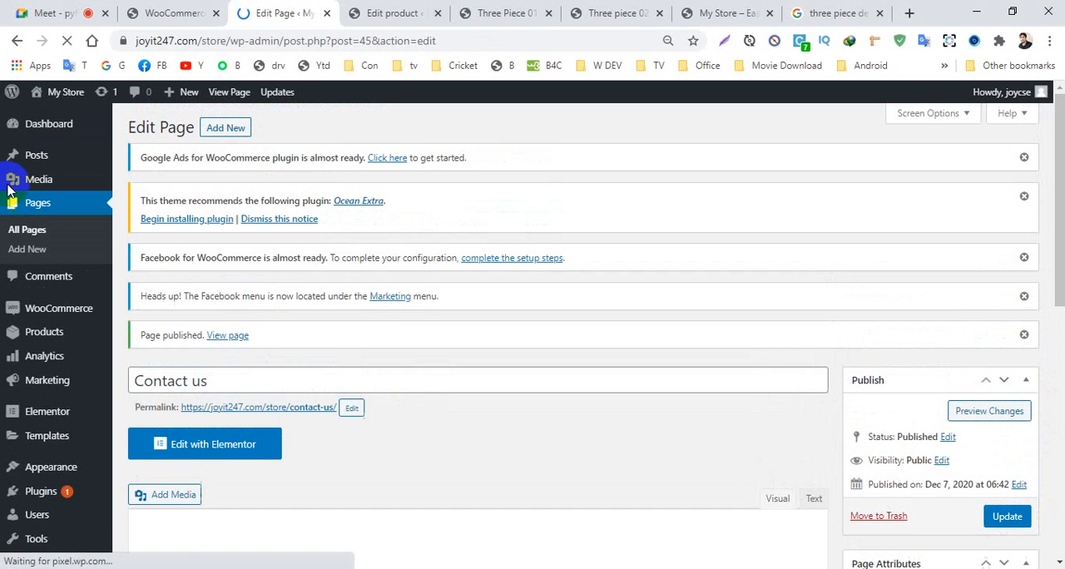
- Create a navigation menu named Main Menu and assign it to the Main display location
mouse_move(38, 437)
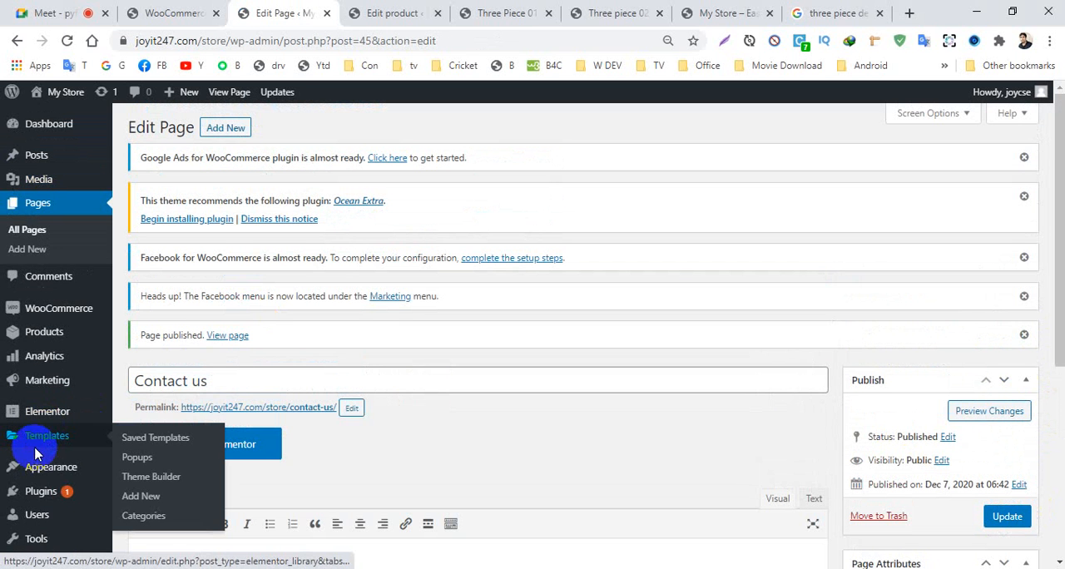
mouse_move(49, 470)
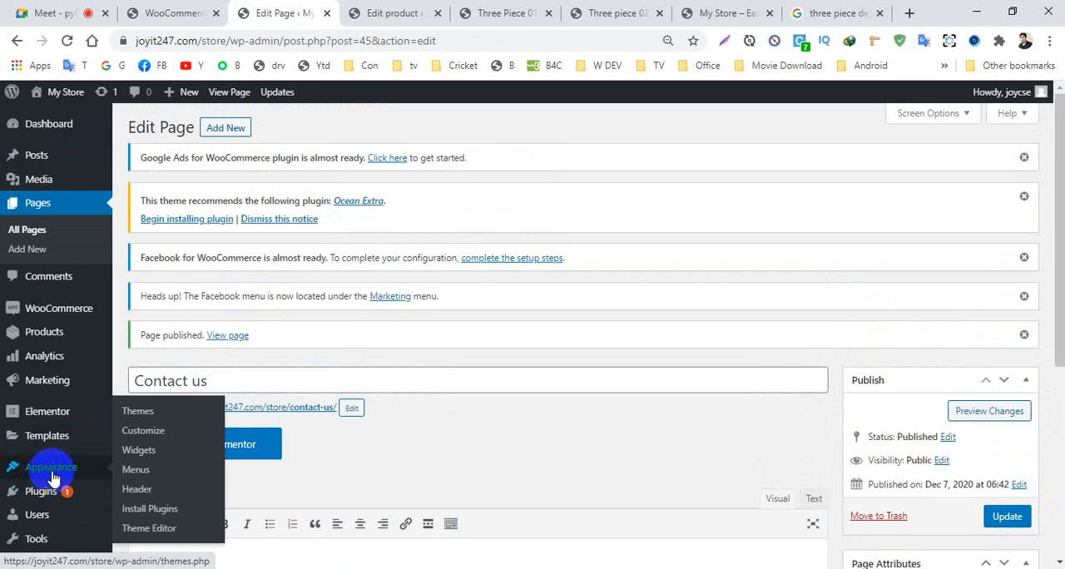
click(141, 473)
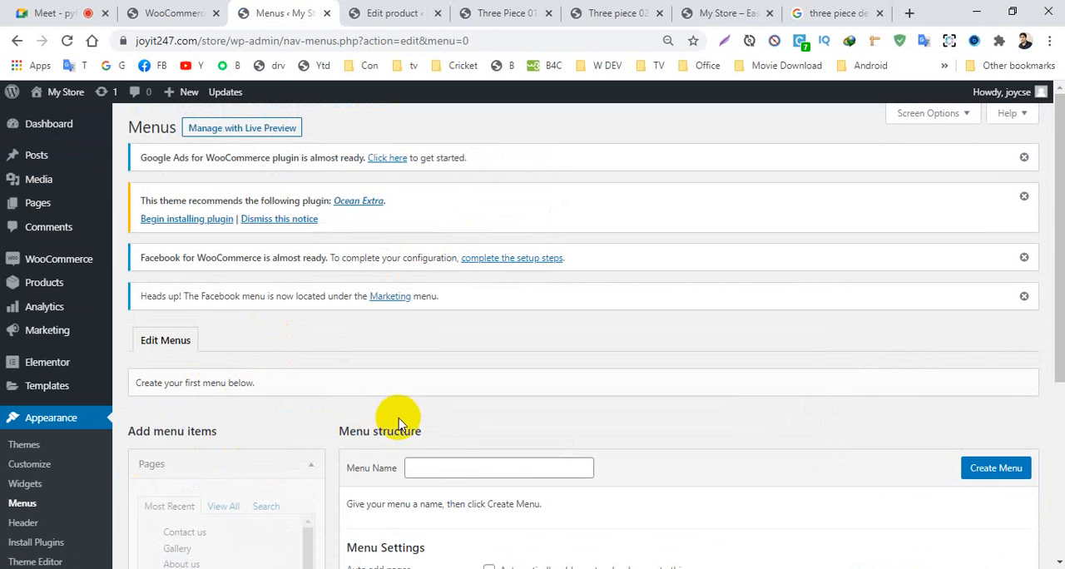
drag(1053, 261, 1053, 381)
click(416, 275)
click(440, 304)
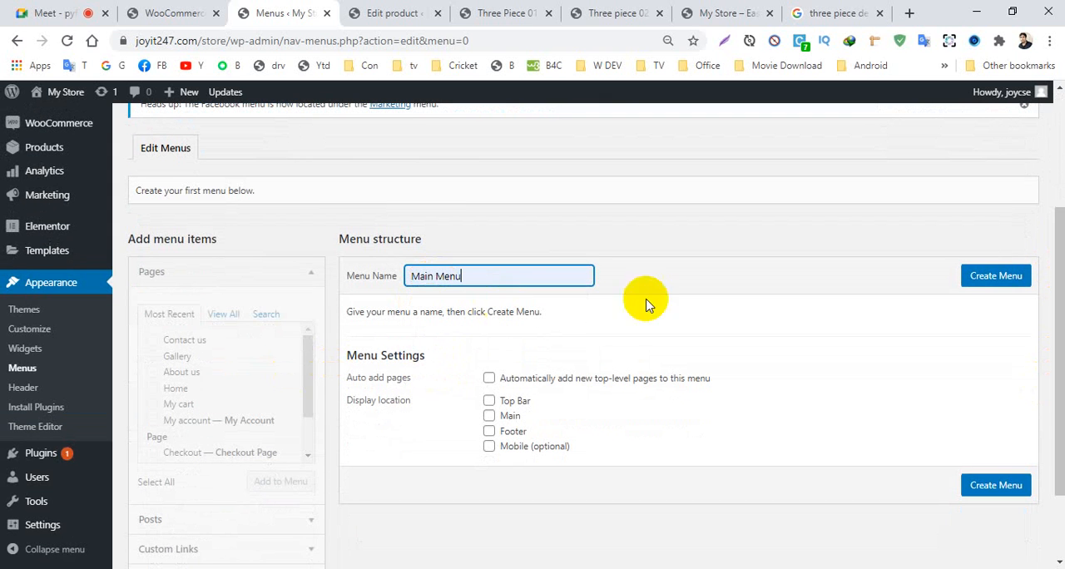
click(489, 415)
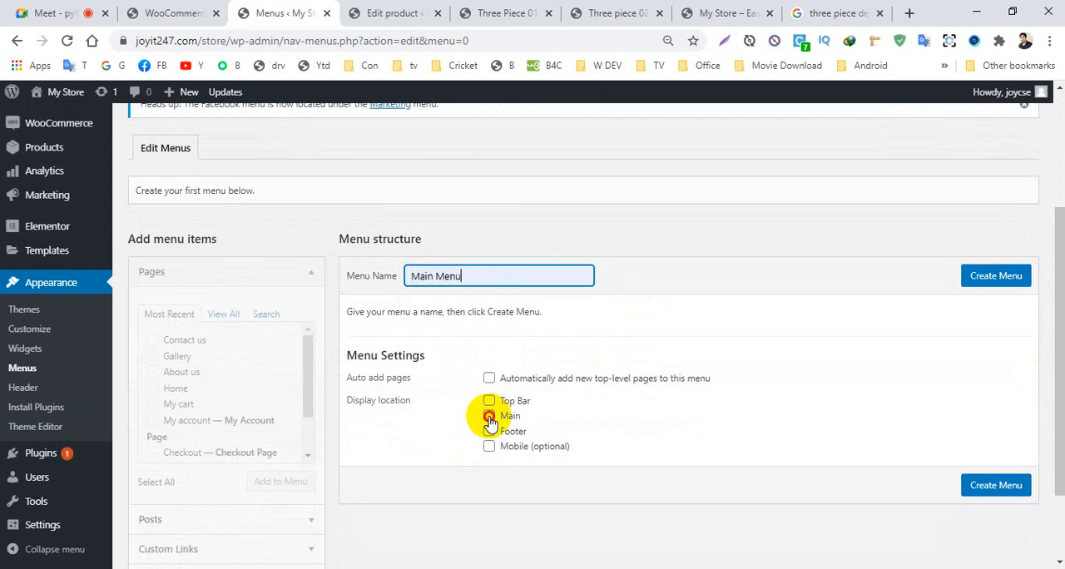
click(989, 486)
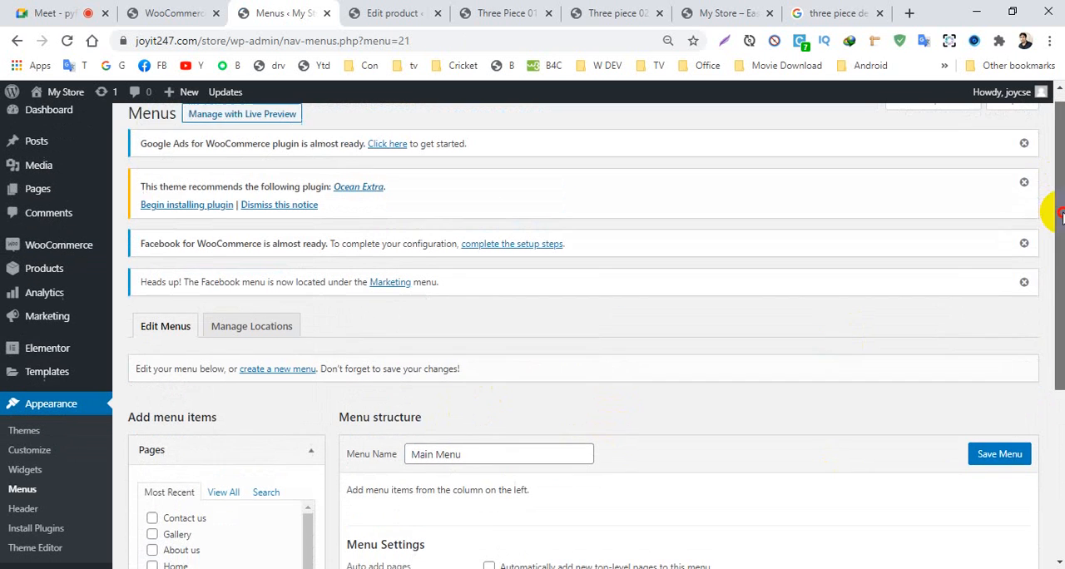
- Add the pages Home (both entries), About us, Cart, Checkout, Contact us, Gallery and My account to Main Menu
drag(1060, 214, 1050, 326)
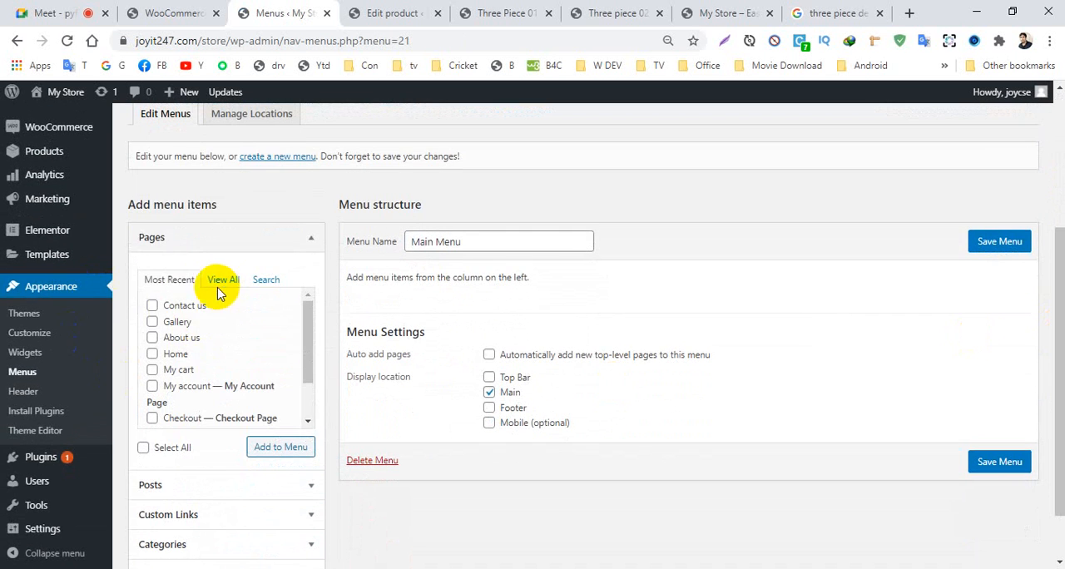
click(221, 281)
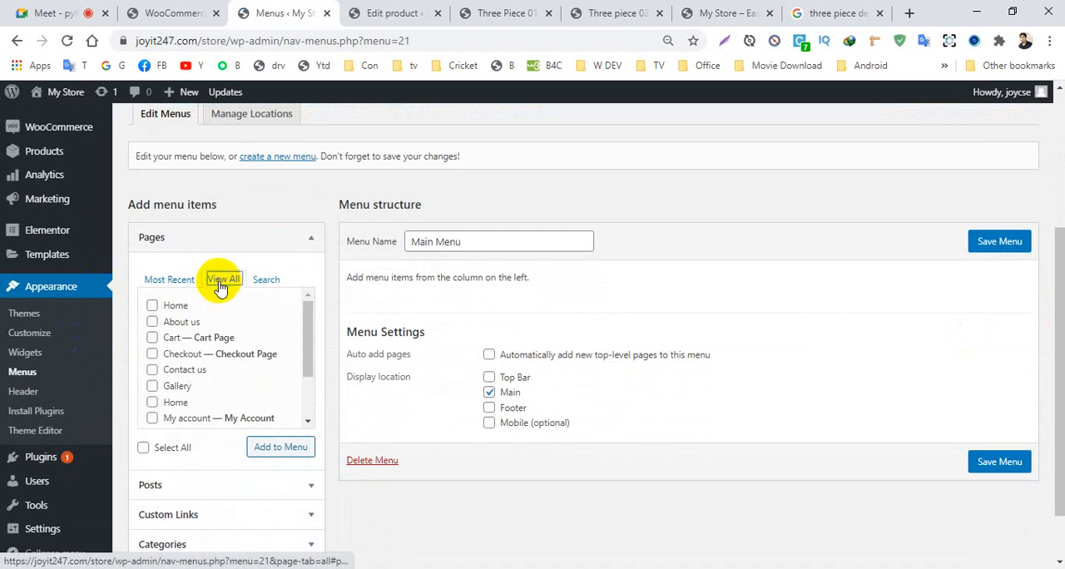
click(153, 306)
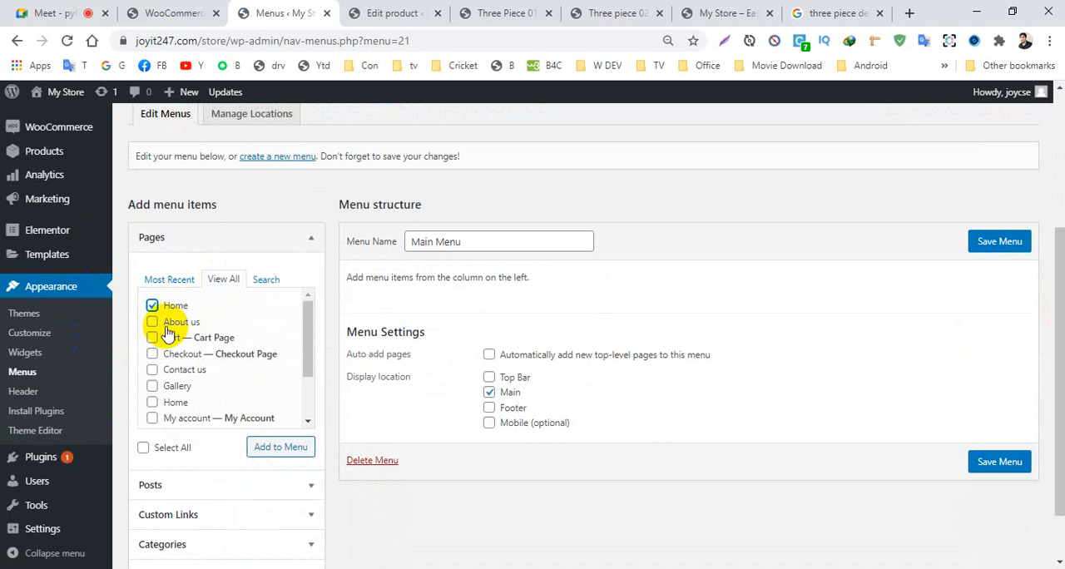
click(153, 323)
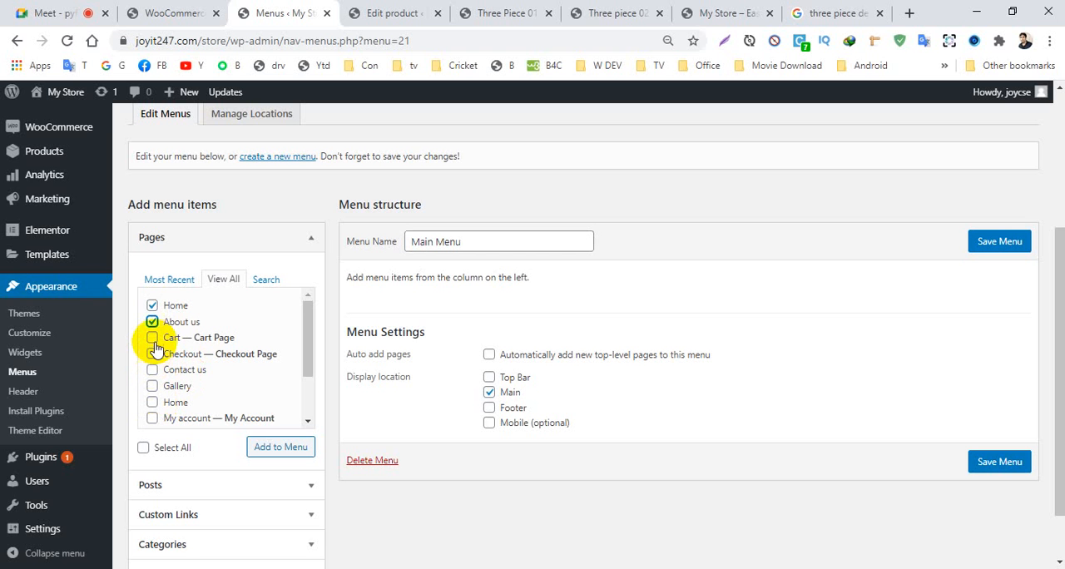
click(153, 356)
click(152, 371)
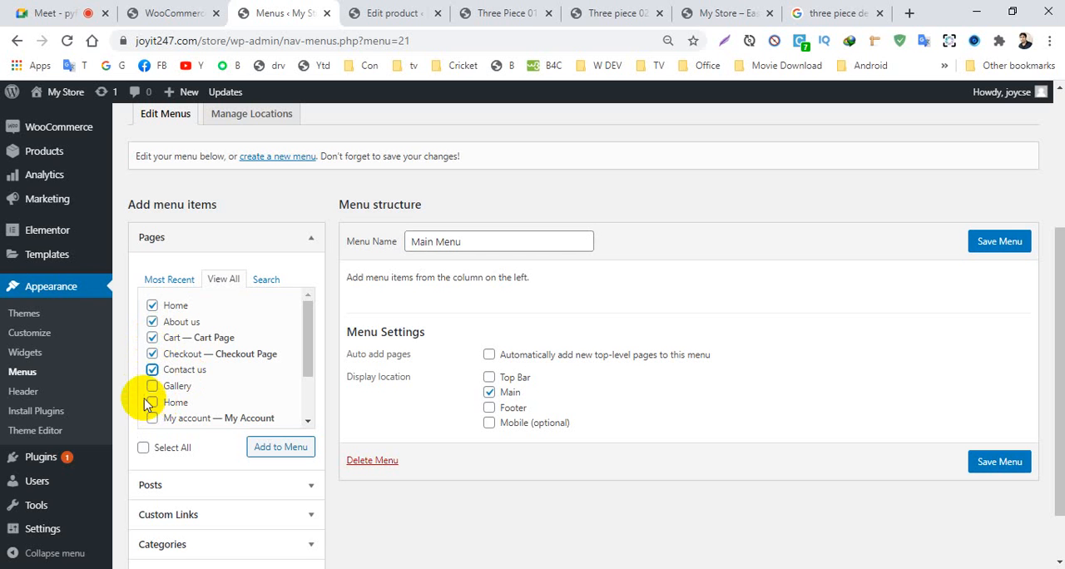
click(153, 402)
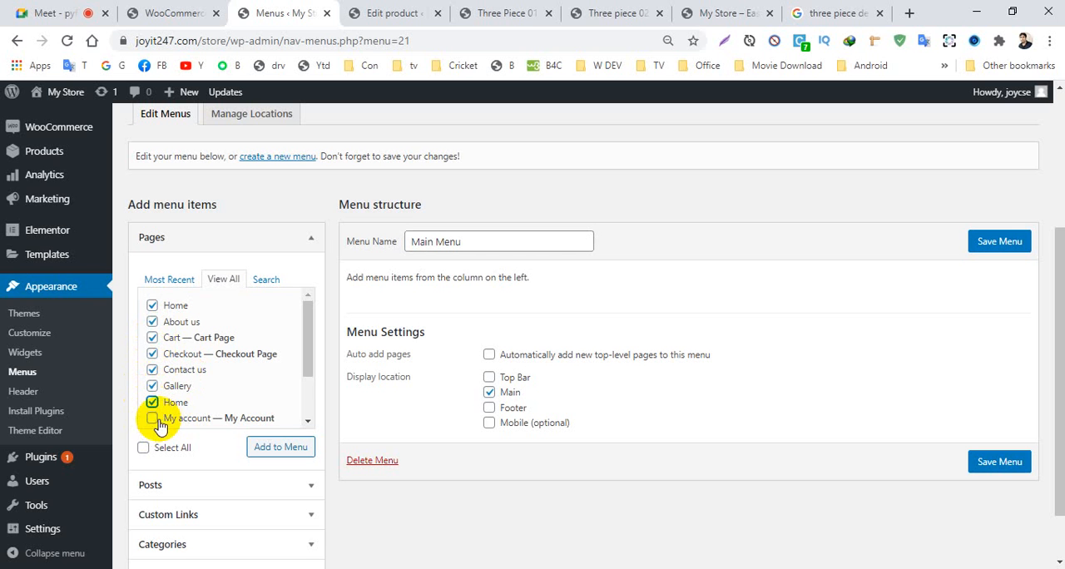
scroll(307, 374, down, 2)
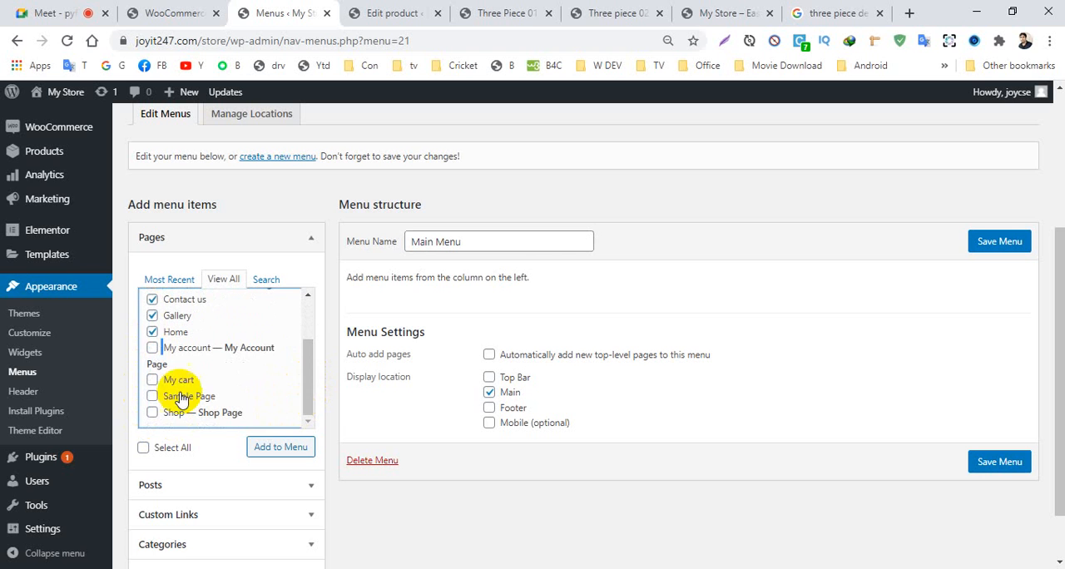
click(153, 348)
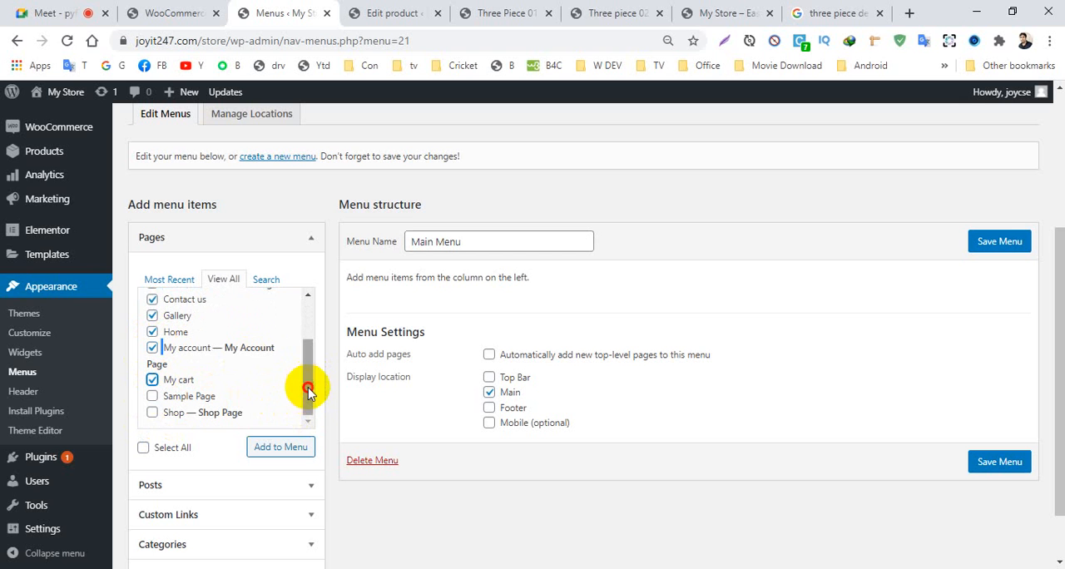
click(153, 379)
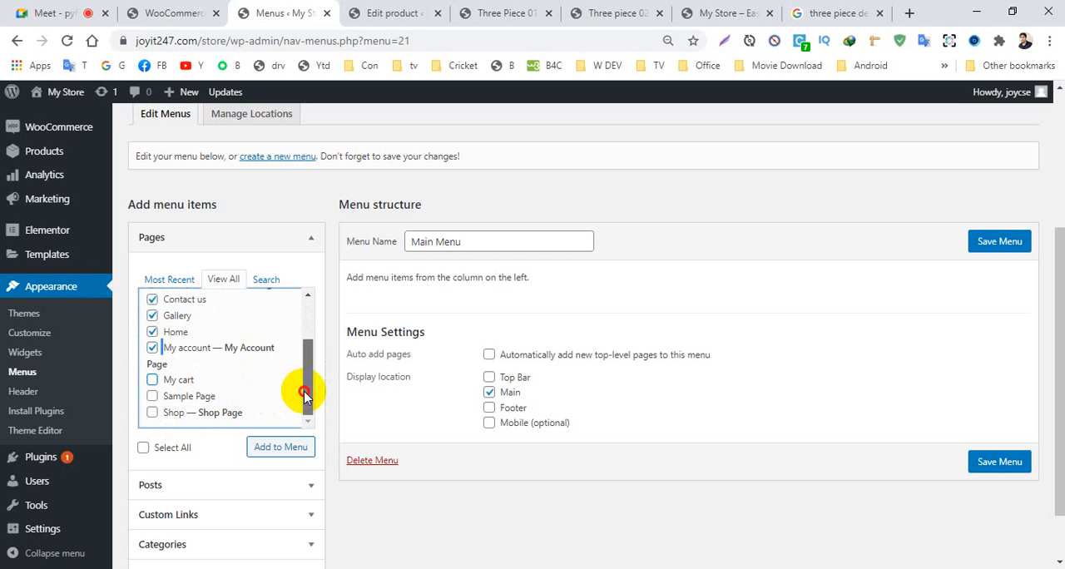
click(270, 448)
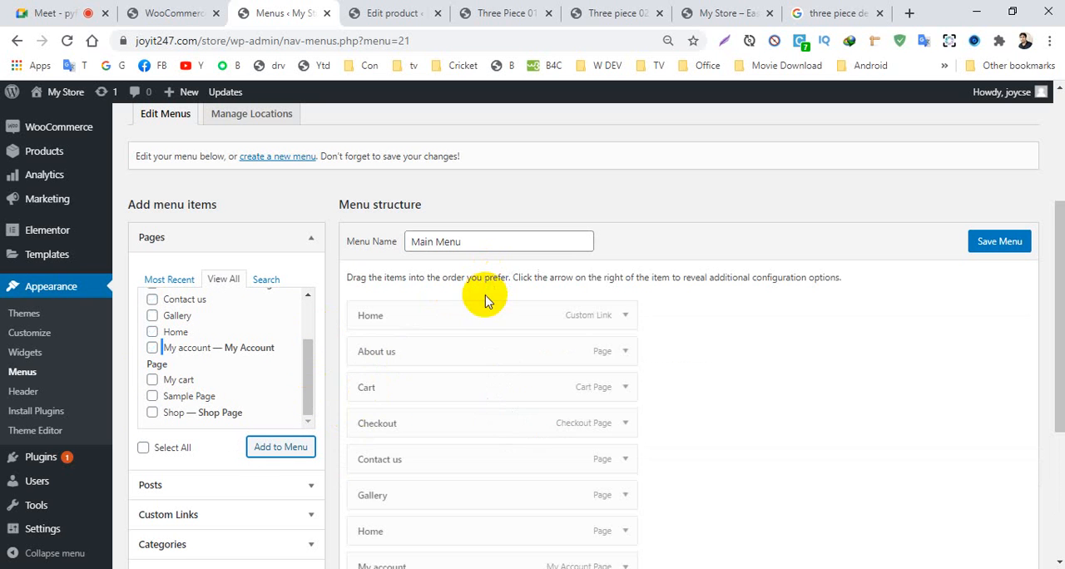
- Remove the custom-link Home item from the menu and move the Home page item to the first position
drag(1053, 233, 1053, 292)
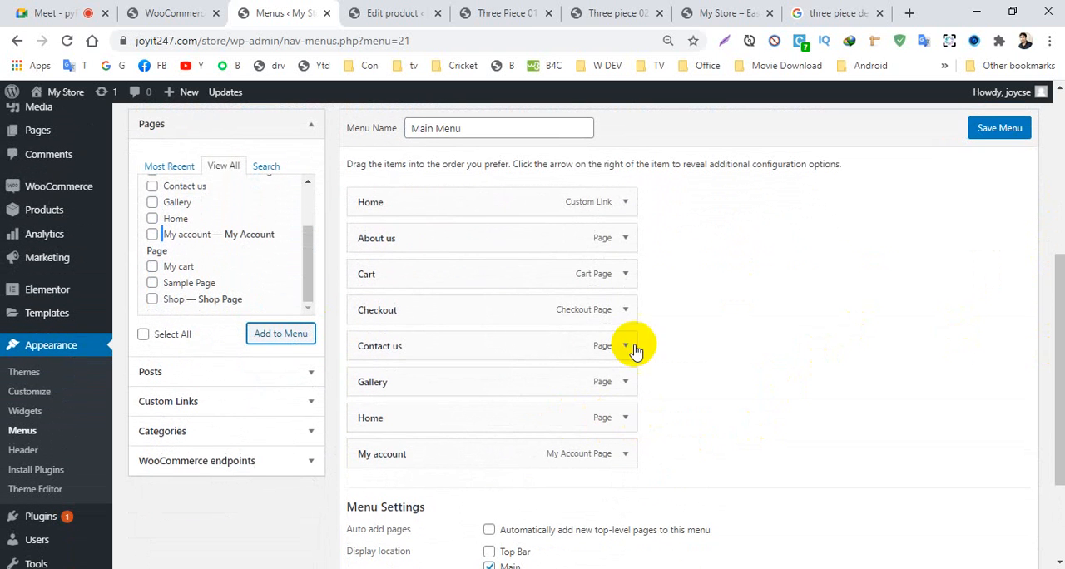
click(624, 201)
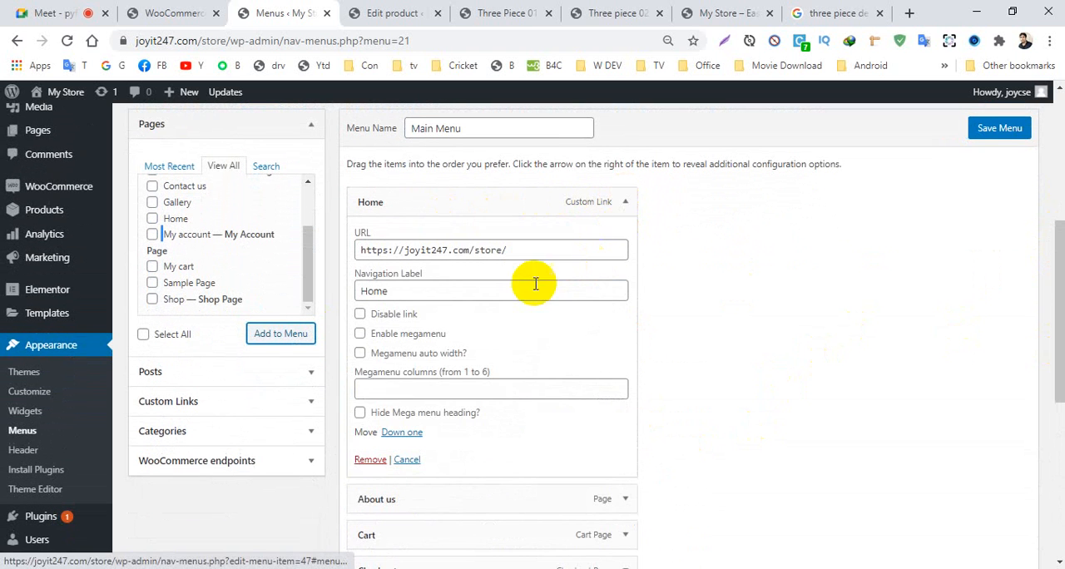
click(368, 459)
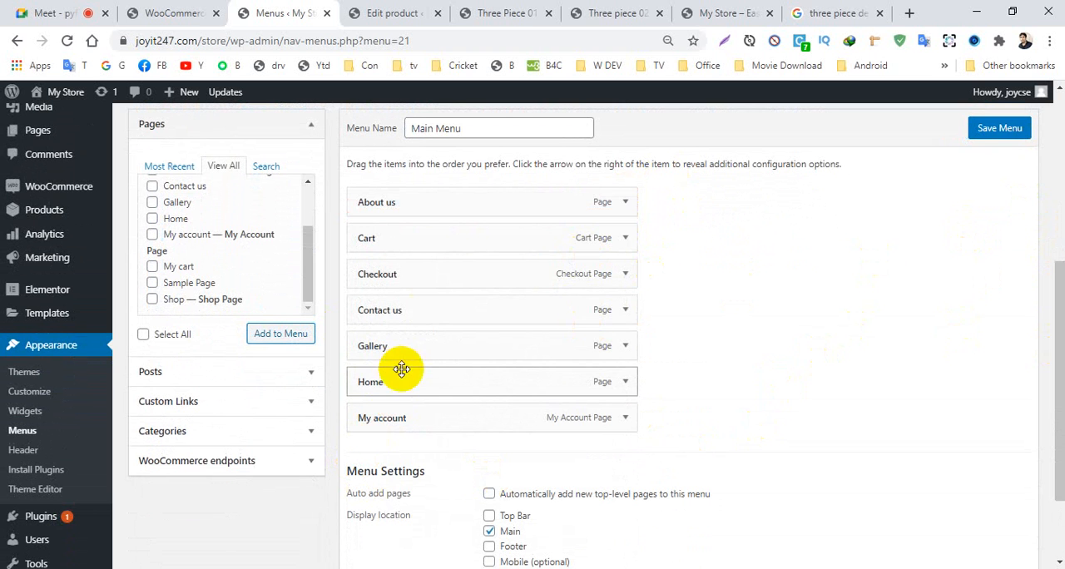
drag(390, 381, 388, 201)
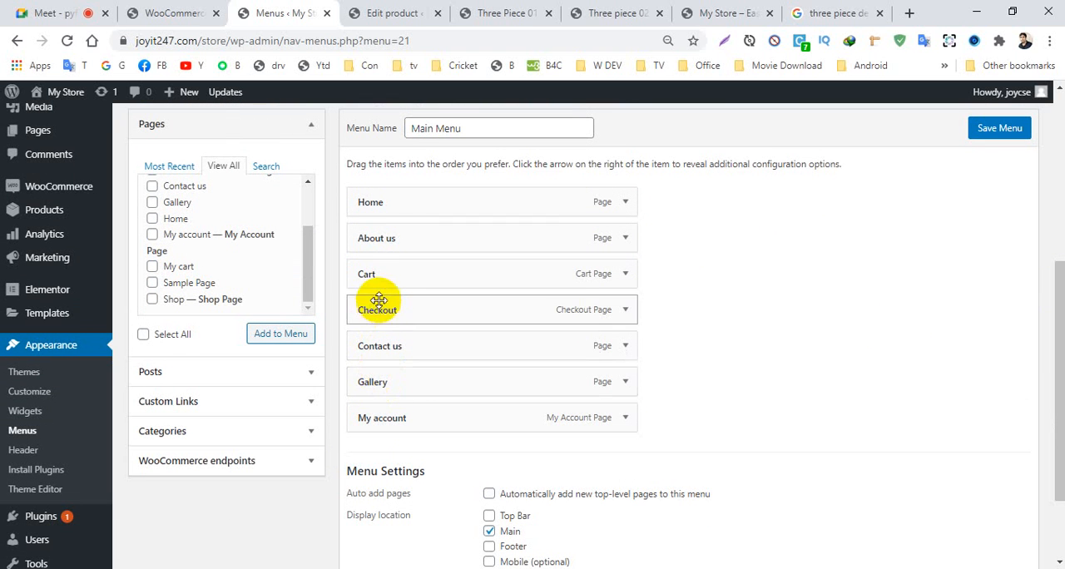
- Add the Shop page to the menu and place it directly after About us
click(305, 280)
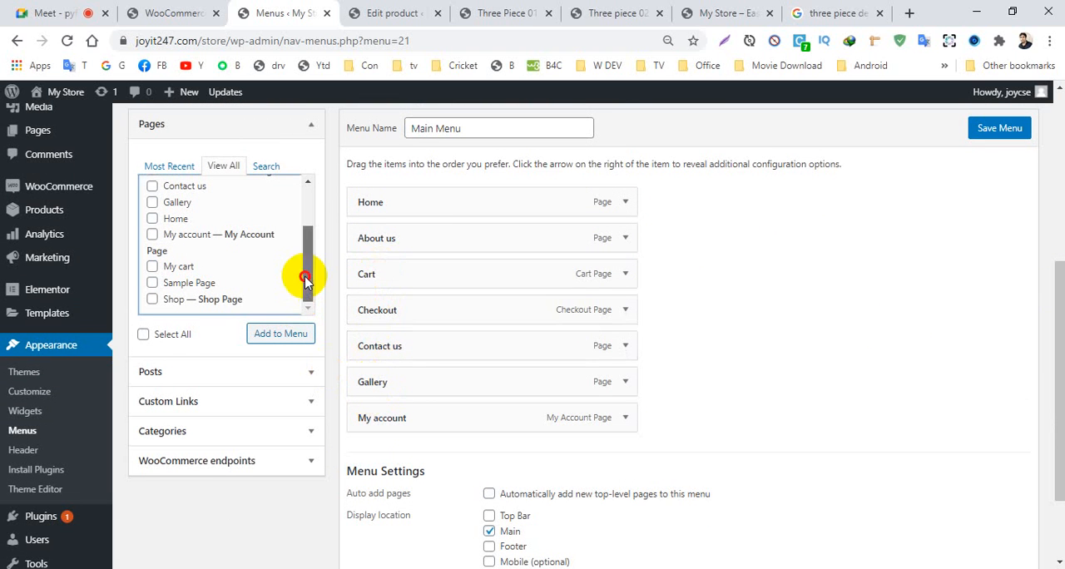
mouse_move(302, 260)
mouse_down()
mouse_move(303, 239)
mouse_move(304, 264)
mouse_up()
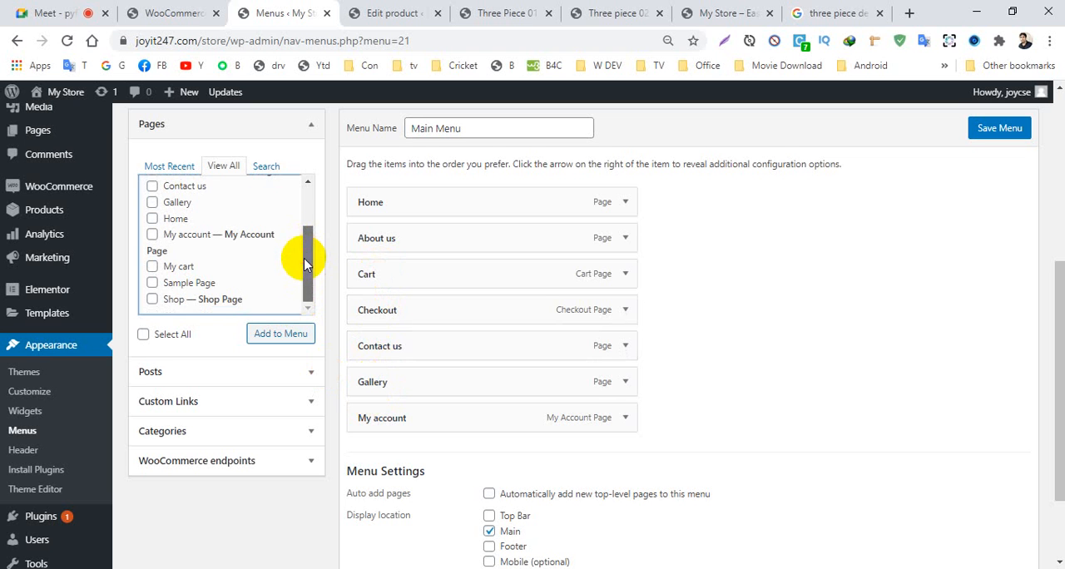
click(152, 300)
click(287, 336)
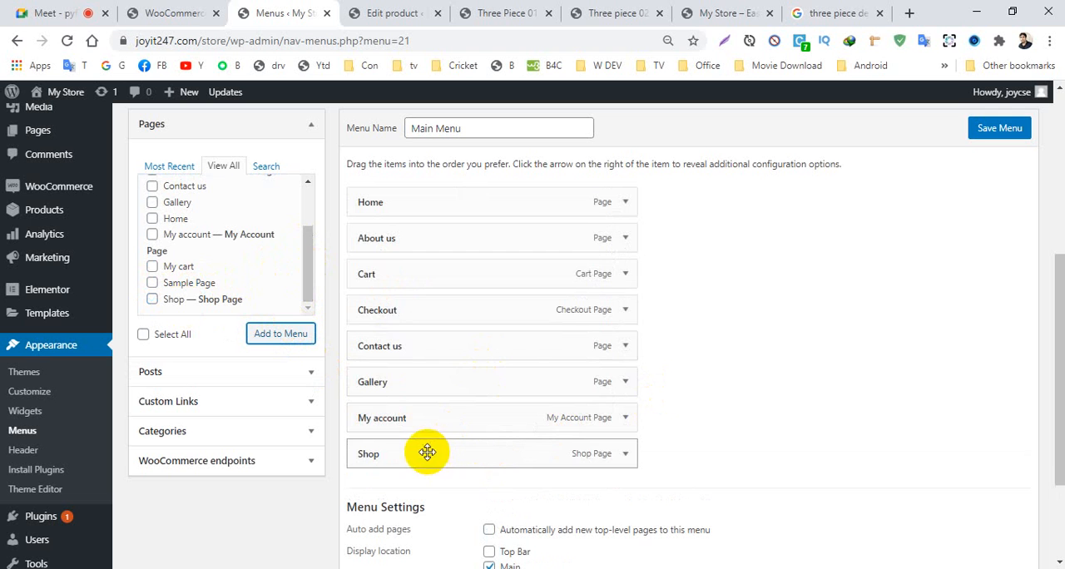
drag(427, 452, 418, 279)
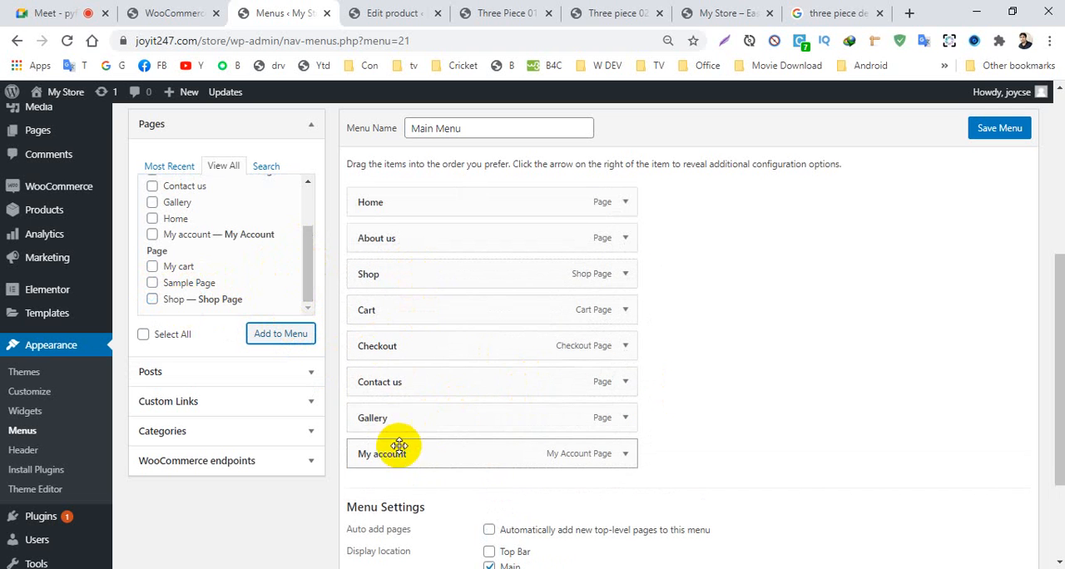
- Nest My account and Cart as sub items of Shop, and Checkout as a sub item of Cart
drag(395, 455, 414, 321)
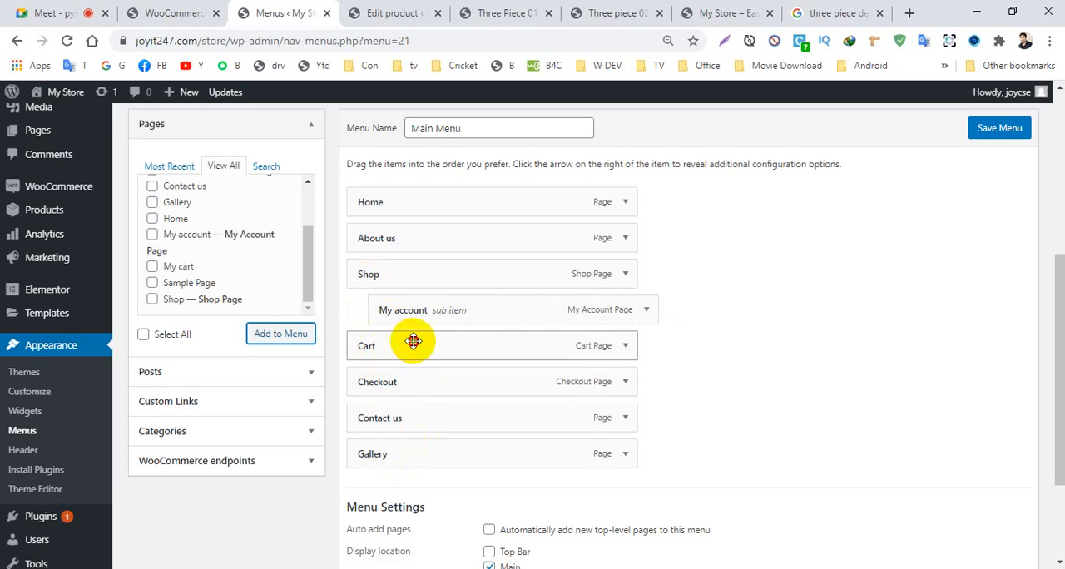
mouse_move(413, 341)
mouse_down()
mouse_move(423, 335)
mouse_move(411, 343)
mouse_up()
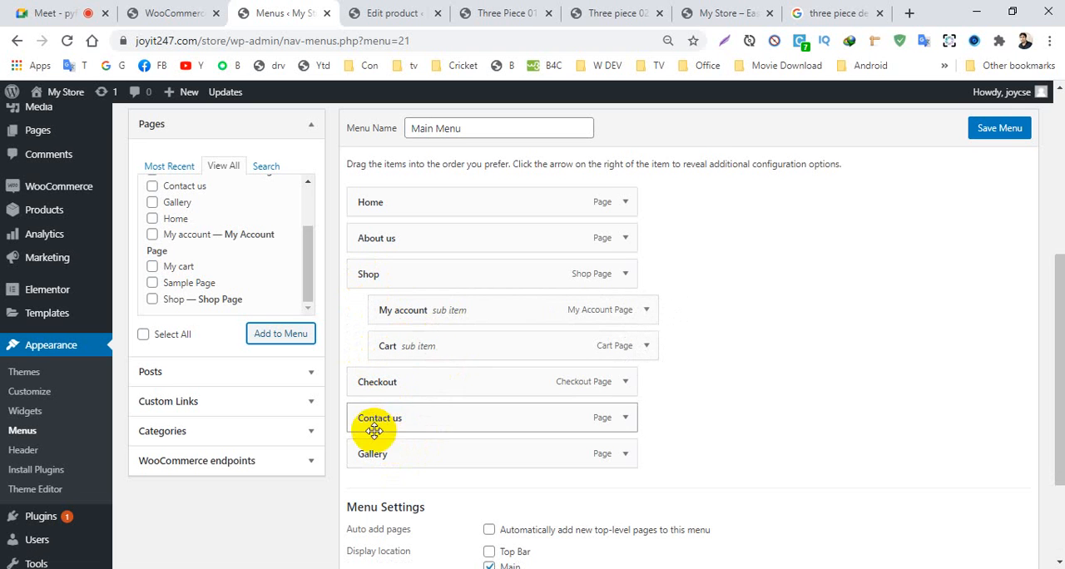
mouse_move(441, 342)
mouse_down()
mouse_move(456, 344)
mouse_move(388, 338)
mouse_move(404, 338)
mouse_move(408, 357)
mouse_move(433, 343)
mouse_up()
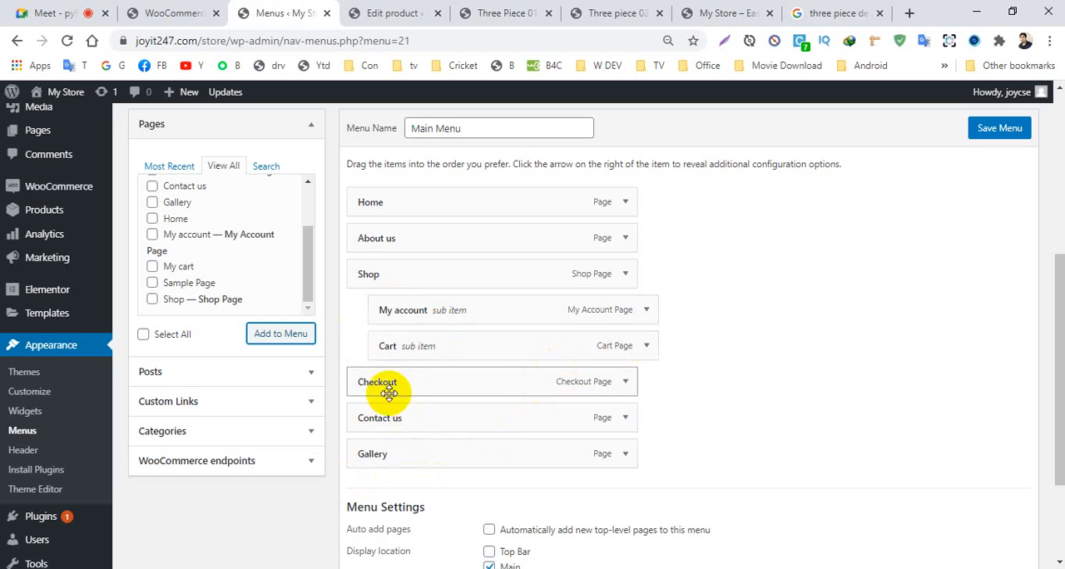
drag(374, 384, 397, 388)
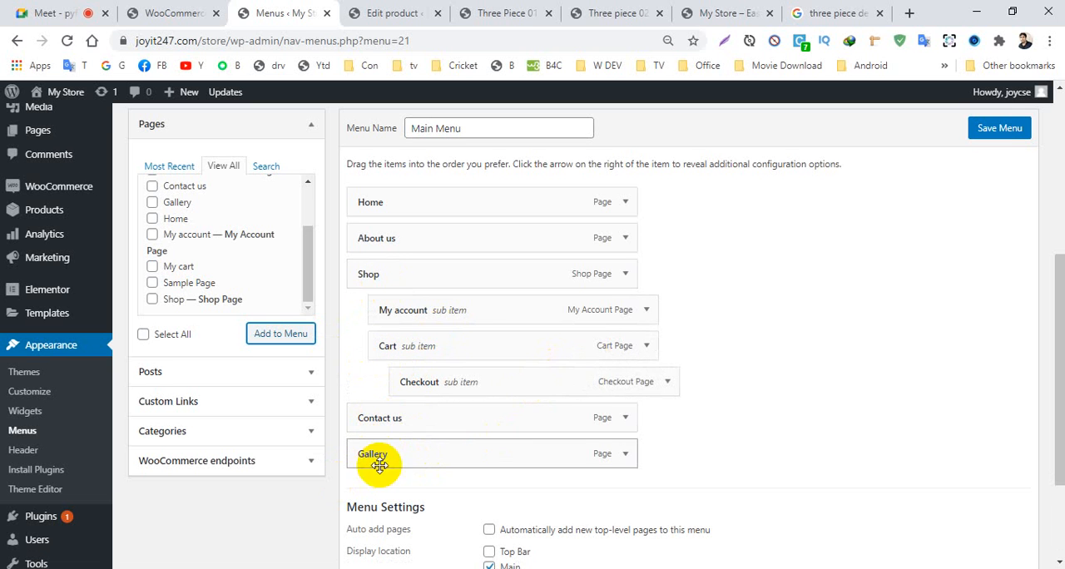
- Move Gallery above Contact us in the menu structure and save the menu
drag(380, 460, 383, 414)
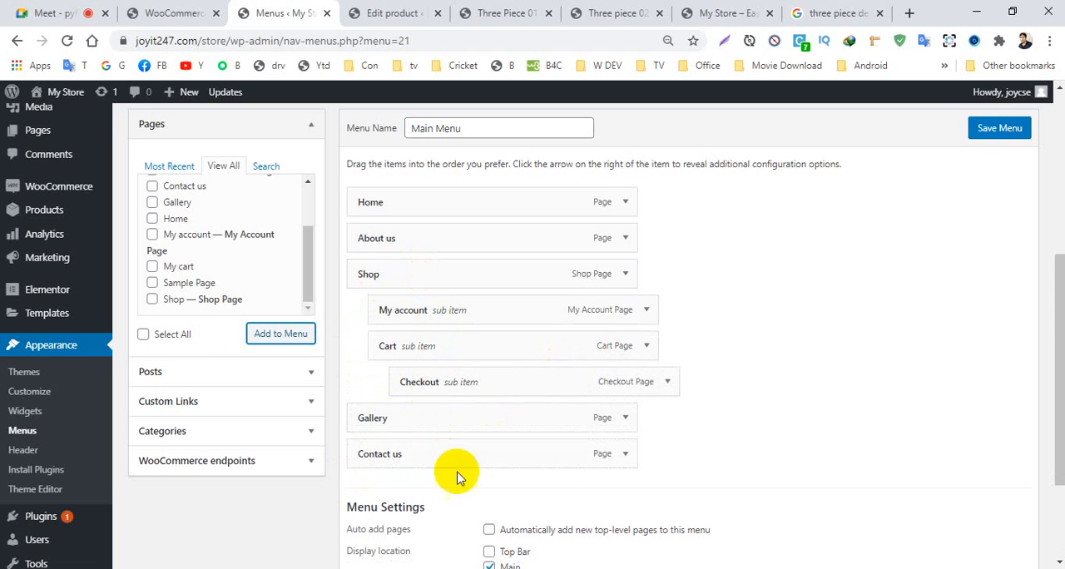
click(983, 132)
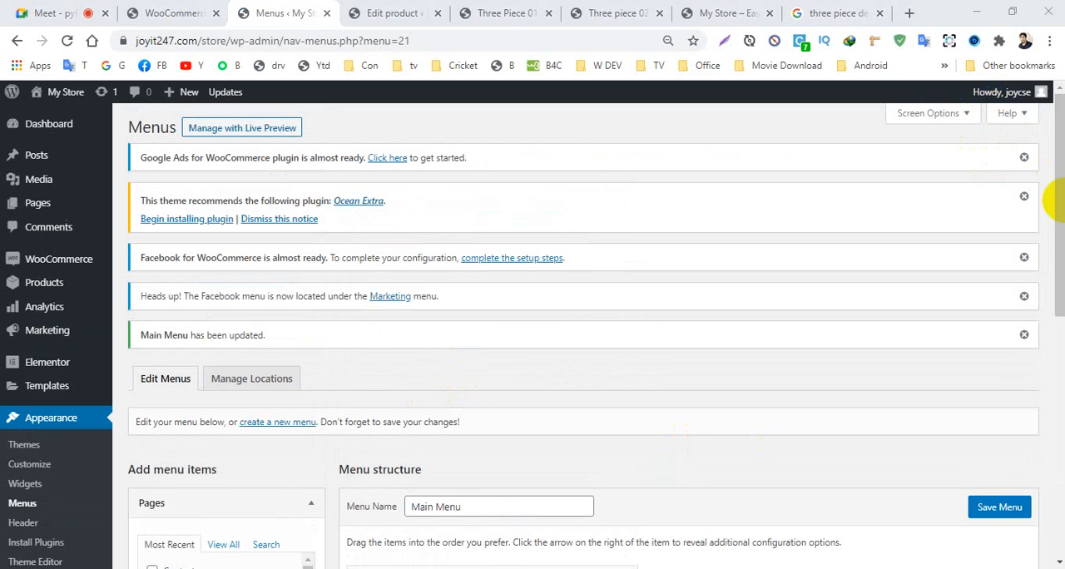
- Raise Checkout one level so it is a direct sub item of Shop like Cart, and save the menu
drag(1057, 208, 1057, 374)
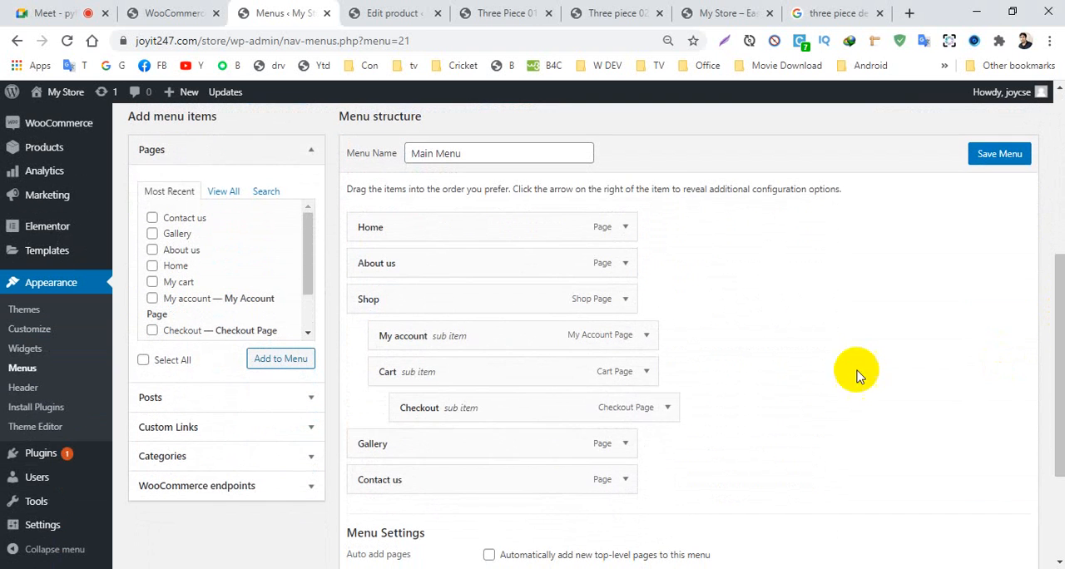
drag(477, 408, 453, 410)
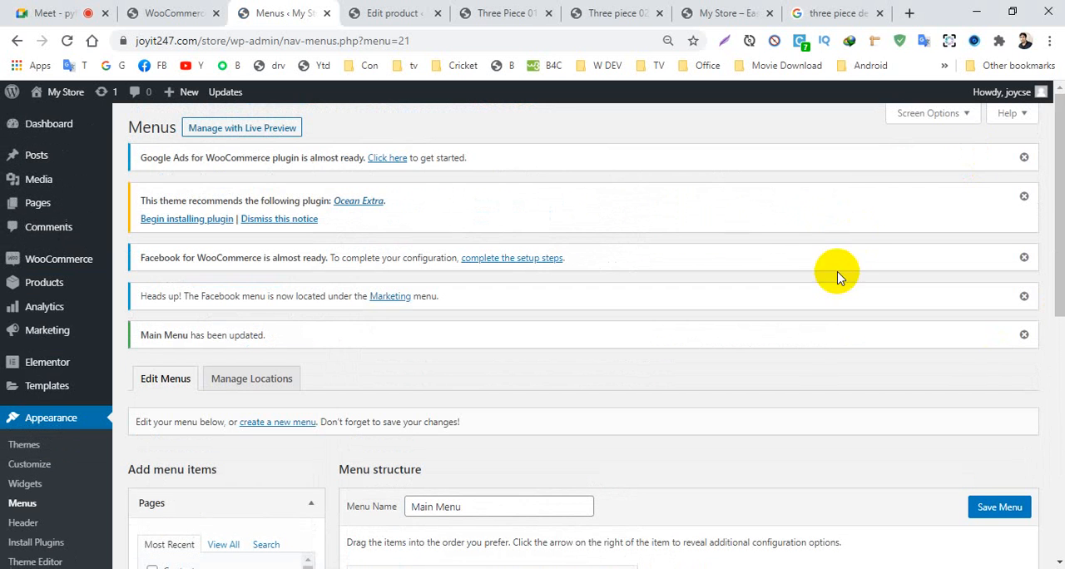
scroll(427, 473, down, 3)
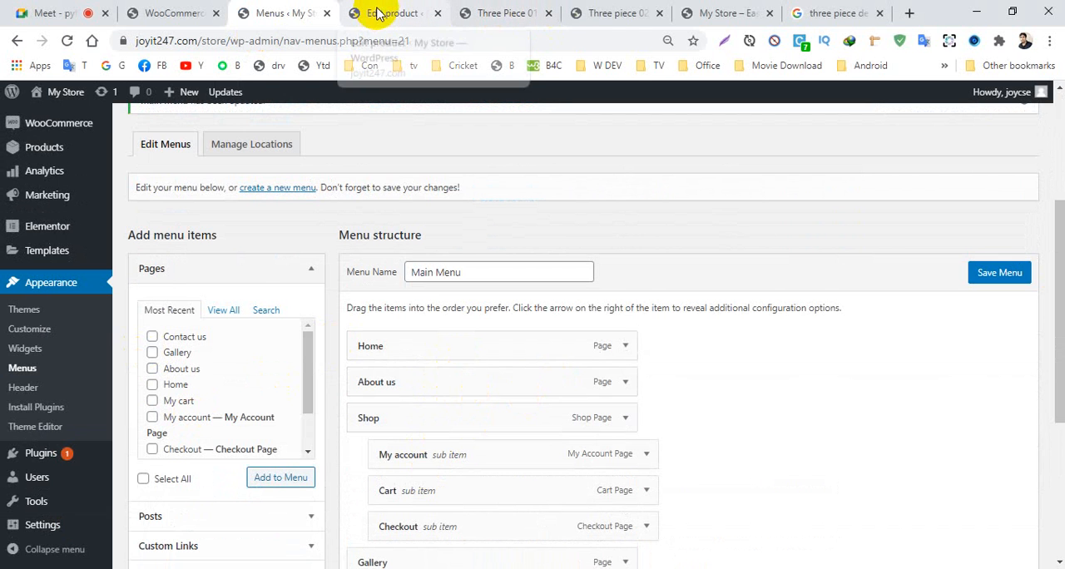
- Reload the My Store front page and check the header navigation, including the Shop submenu
click(689, 13)
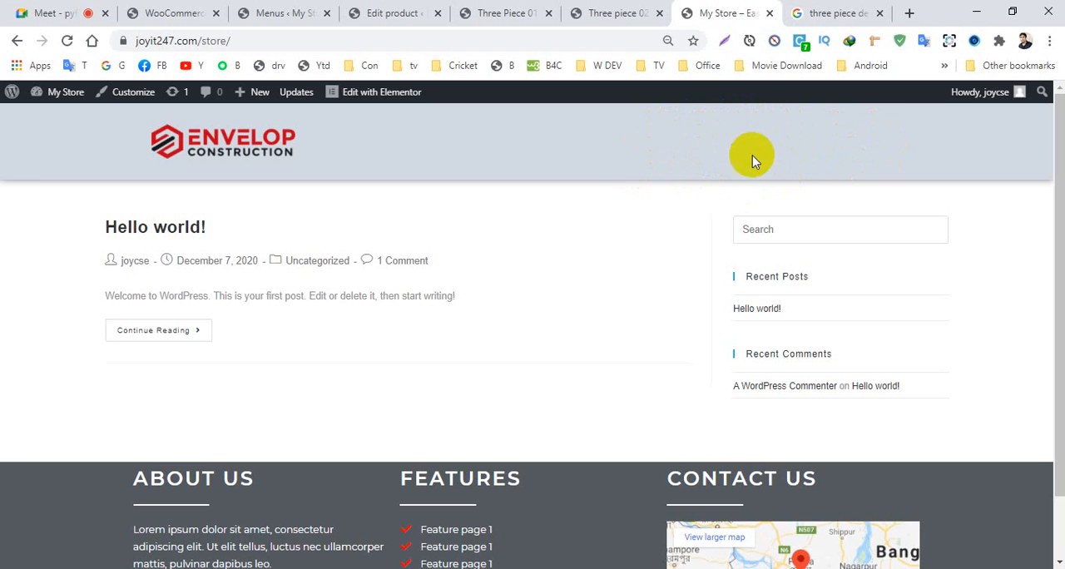
click(67, 42)
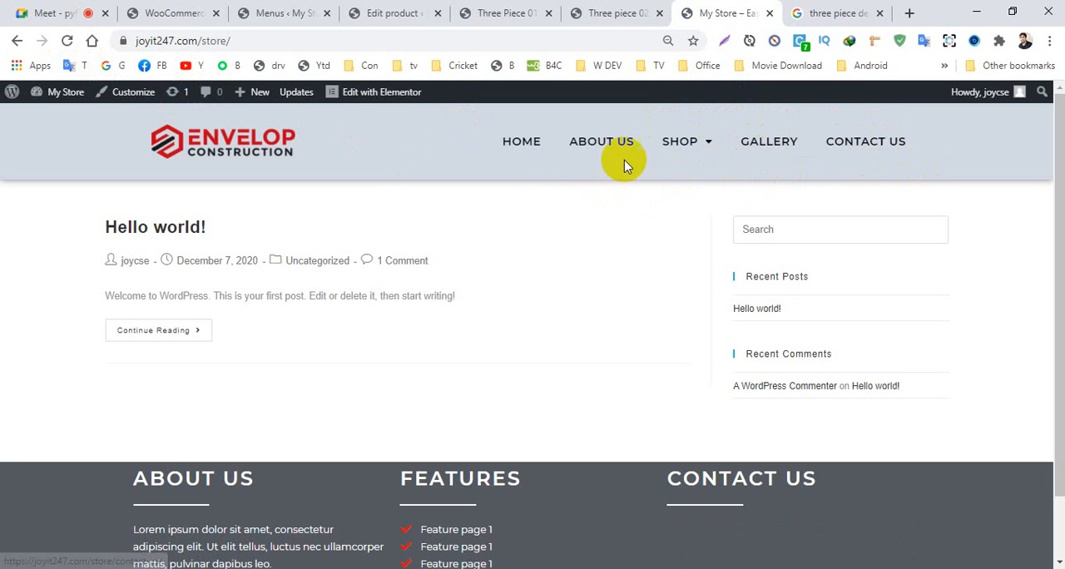
mouse_move(713, 148)
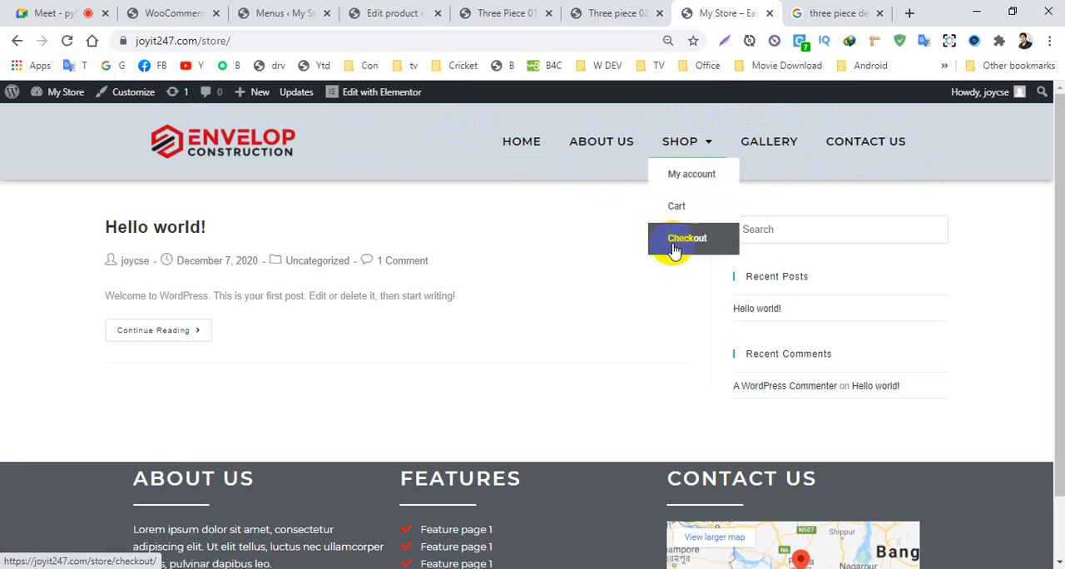
- Open the Shop page from the site navigation and examine its product listing and overall layout
click(678, 146)
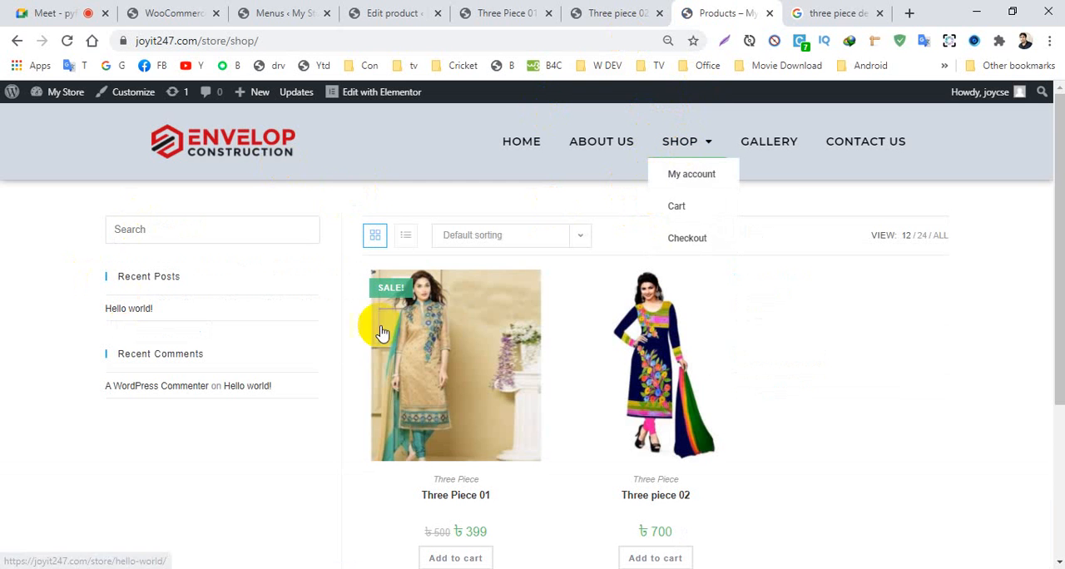
scroll(538, 262, down, 1)
scroll(538, 264, down, 1)
scroll(475, 296, up, 2)
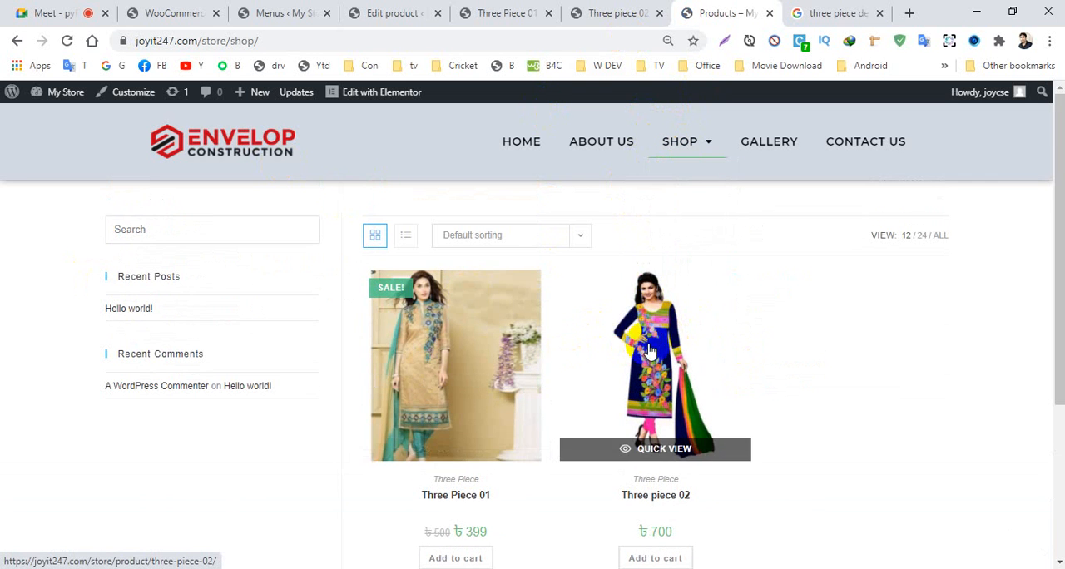
scroll(285, 375, down, 3)
scroll(285, 378, up, 2)
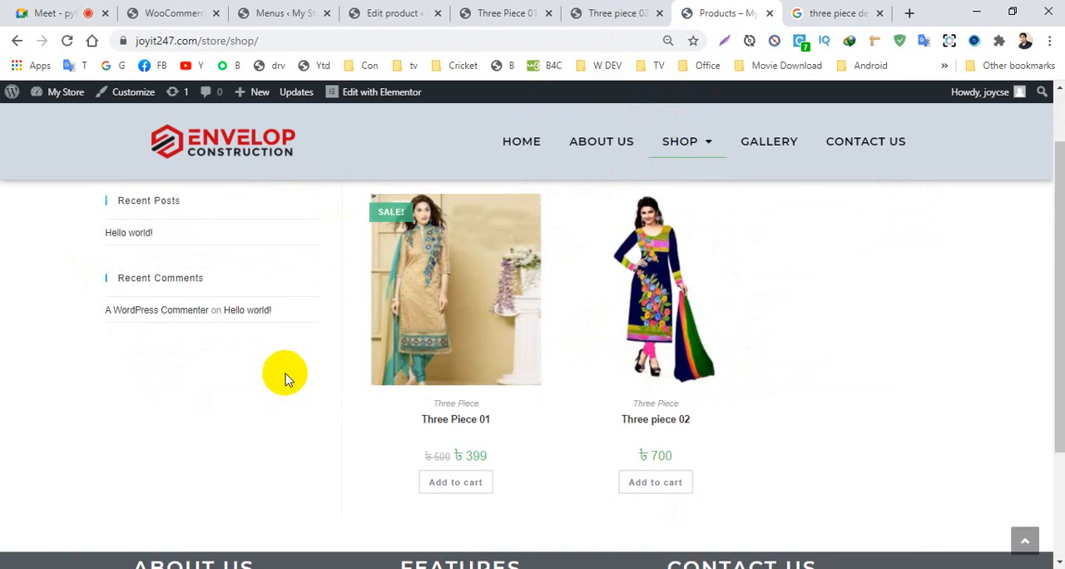
scroll(518, 219, up, 1)
scroll(485, 322, down, 2)
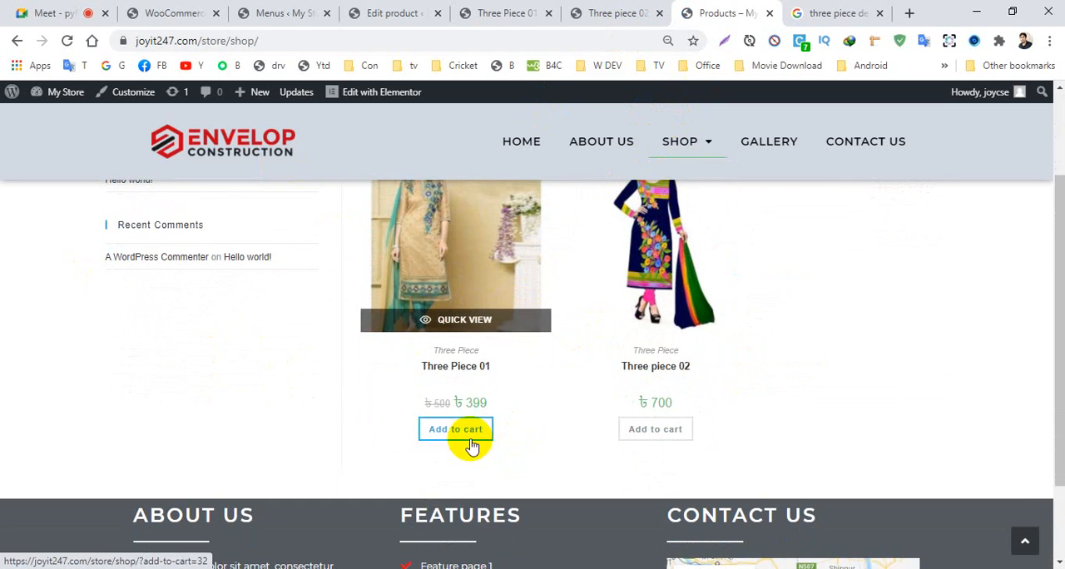
scroll(448, 316, up, 2)
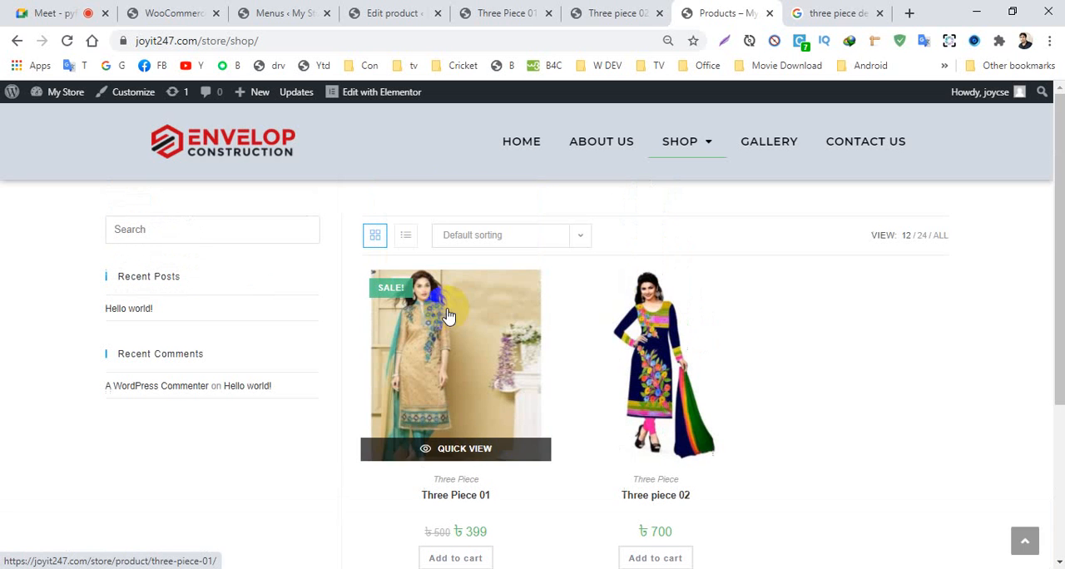
- Review the Three Piece 01 product page down to its related products, and add one unit to the cart
click(456, 349)
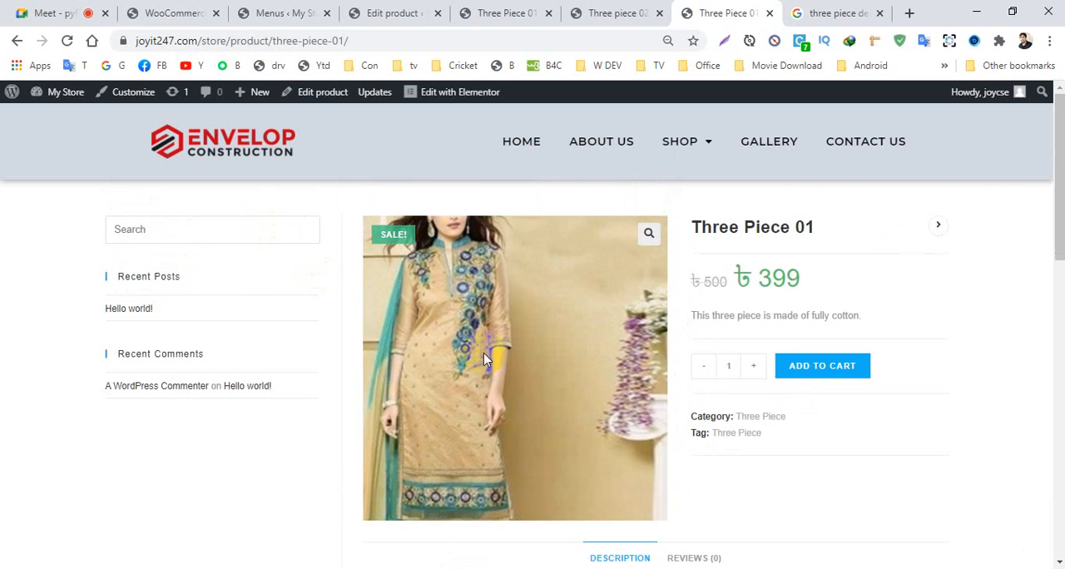
mouse_move(1061, 218)
mouse_down()
mouse_move(1056, 278)
mouse_move(1048, 221)
mouse_up()
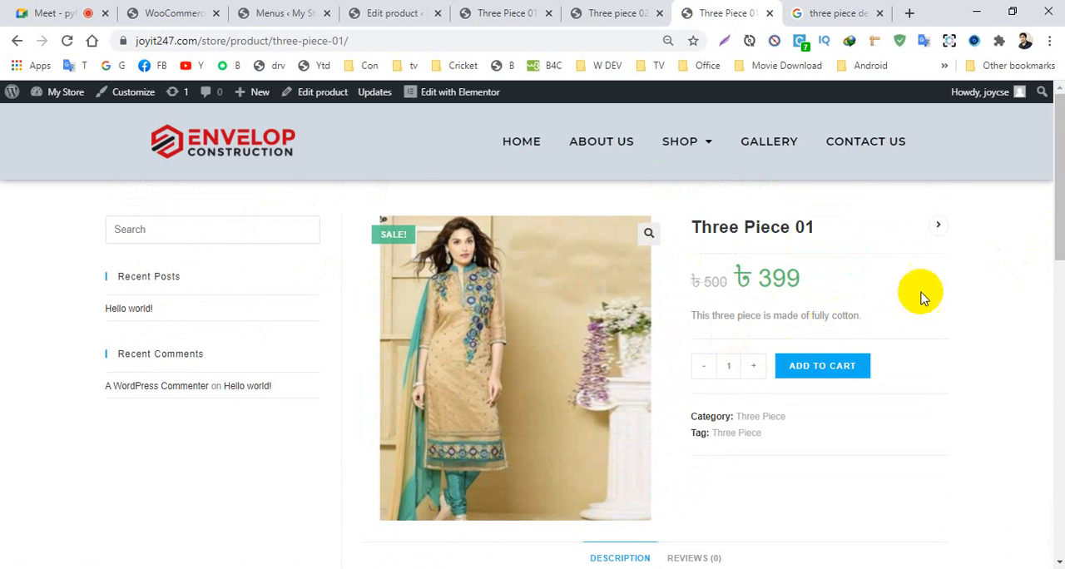
click(1037, 349)
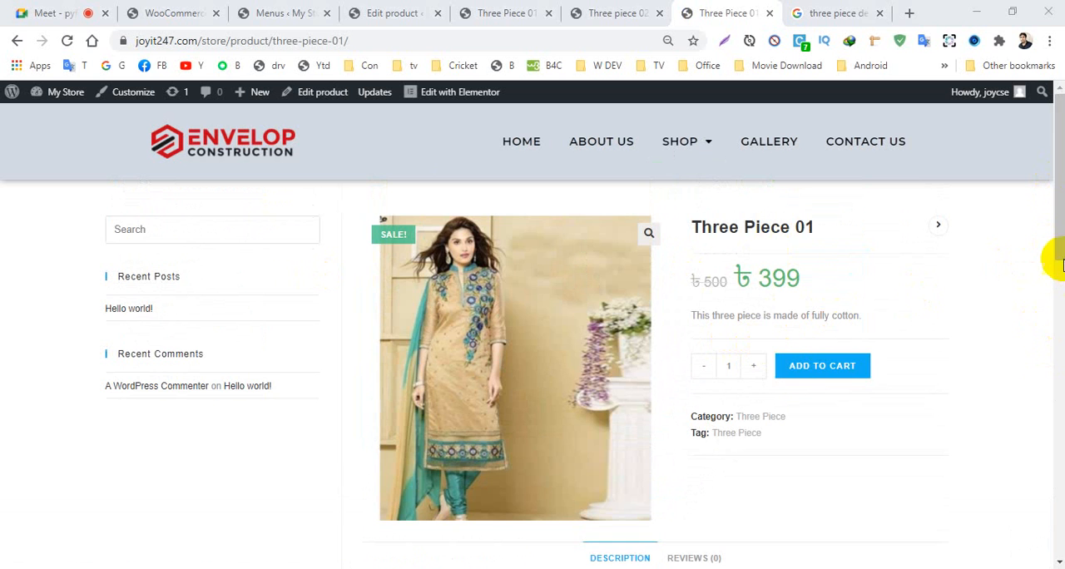
click(1060, 246)
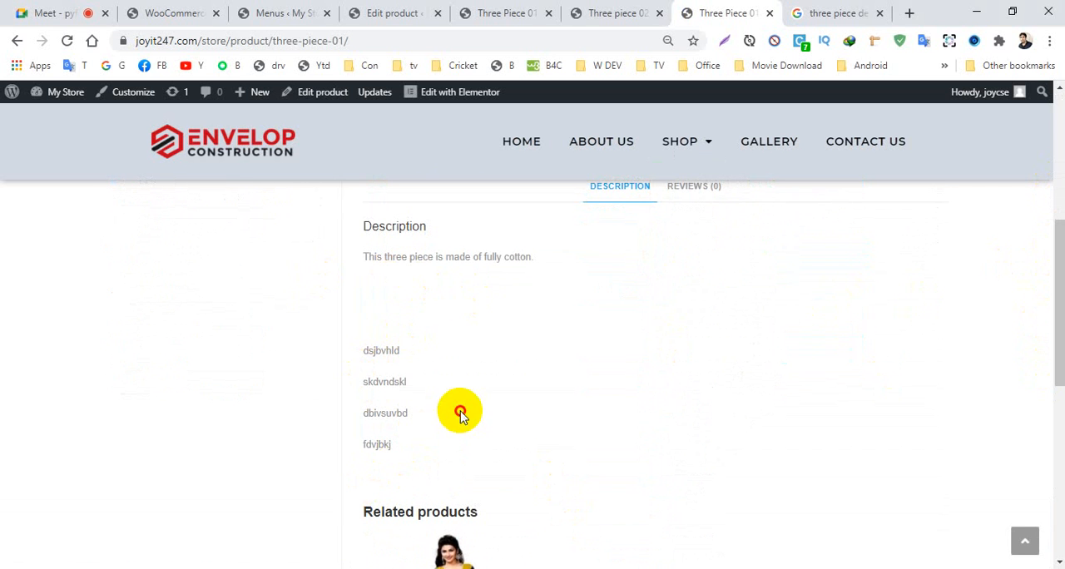
drag(1055, 315, 1048, 382)
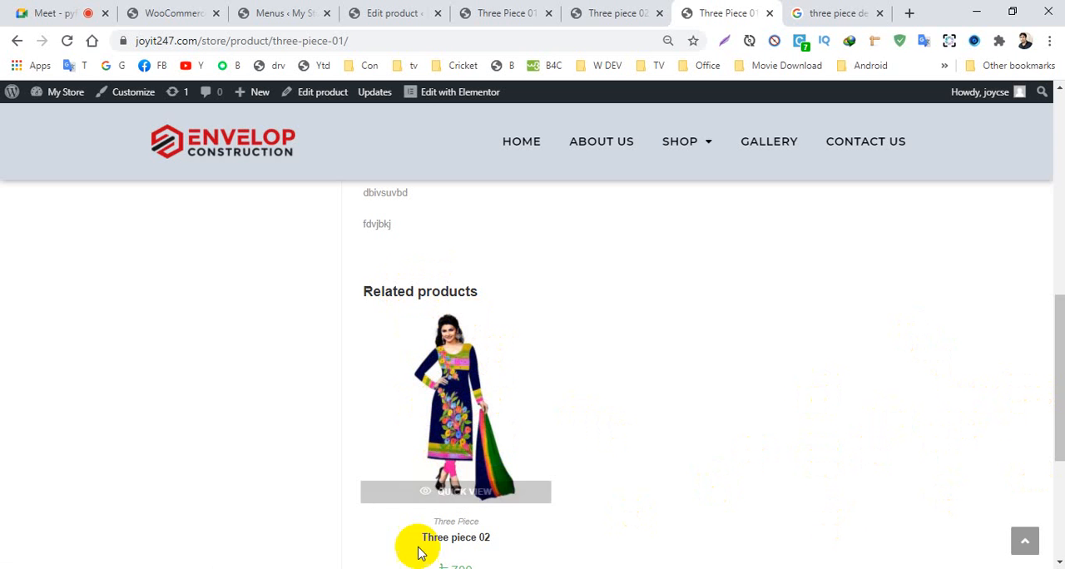
drag(1061, 359, 1061, 154)
click(811, 368)
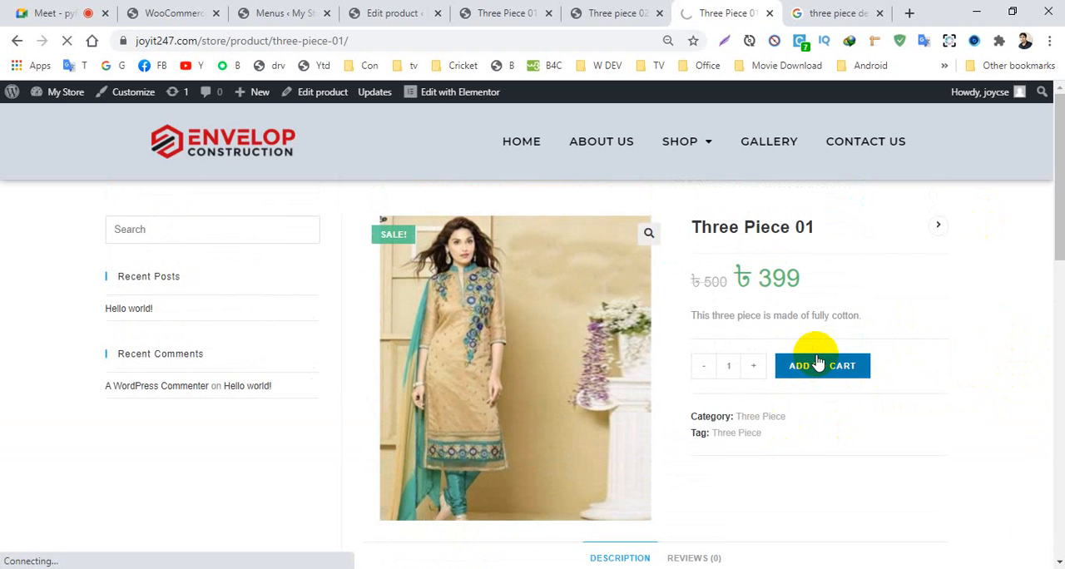
- Return to the Shop page, open the Three piece 02 product and add one unit to the cart
mouse_move(706, 144)
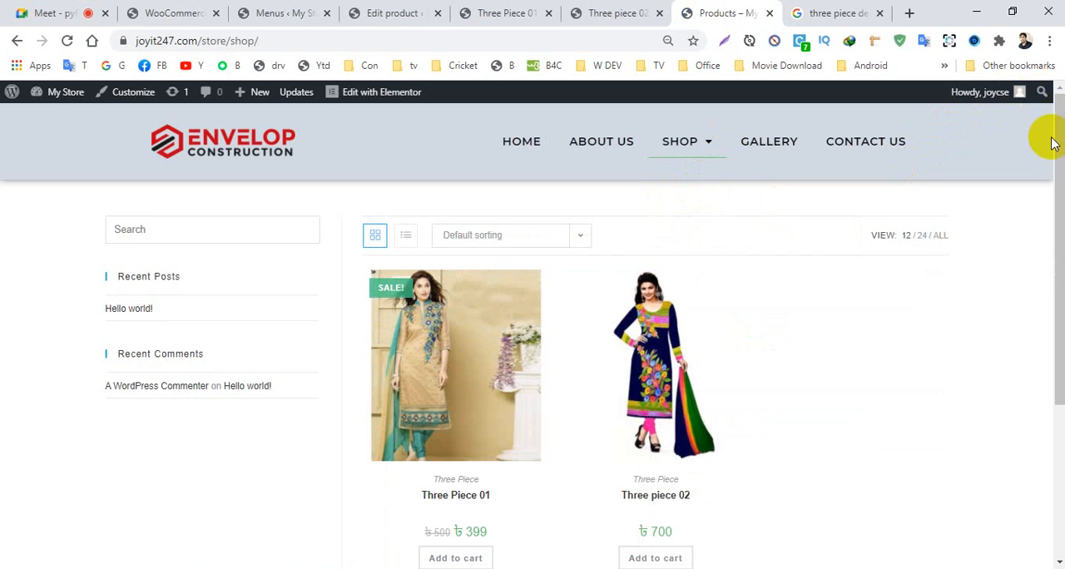
drag(1052, 125, 1053, 153)
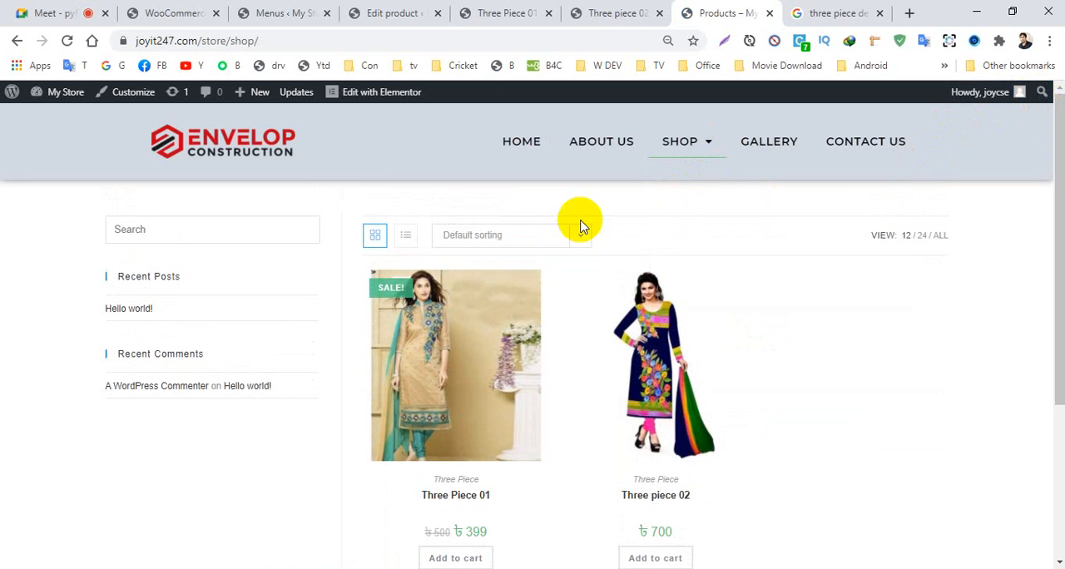
scroll(429, 334, down, 2)
scroll(426, 327, up, 3)
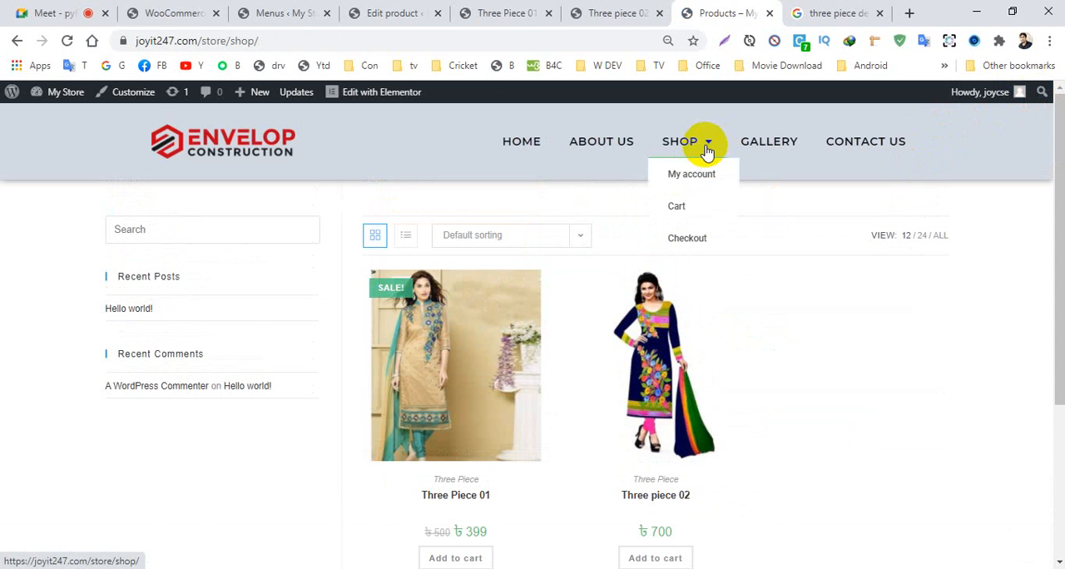
click(665, 312)
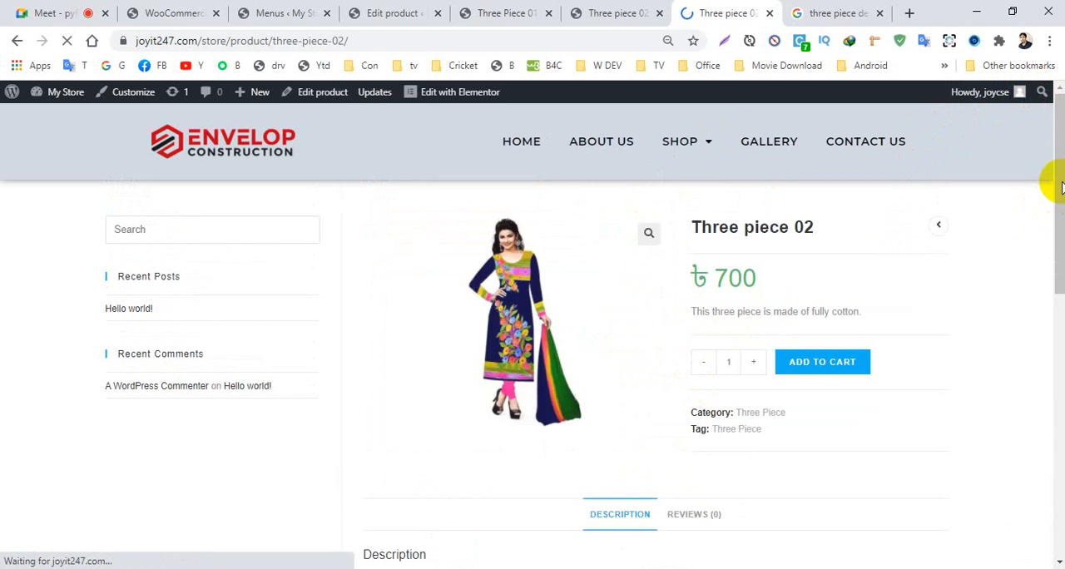
drag(1058, 186, 1050, 208)
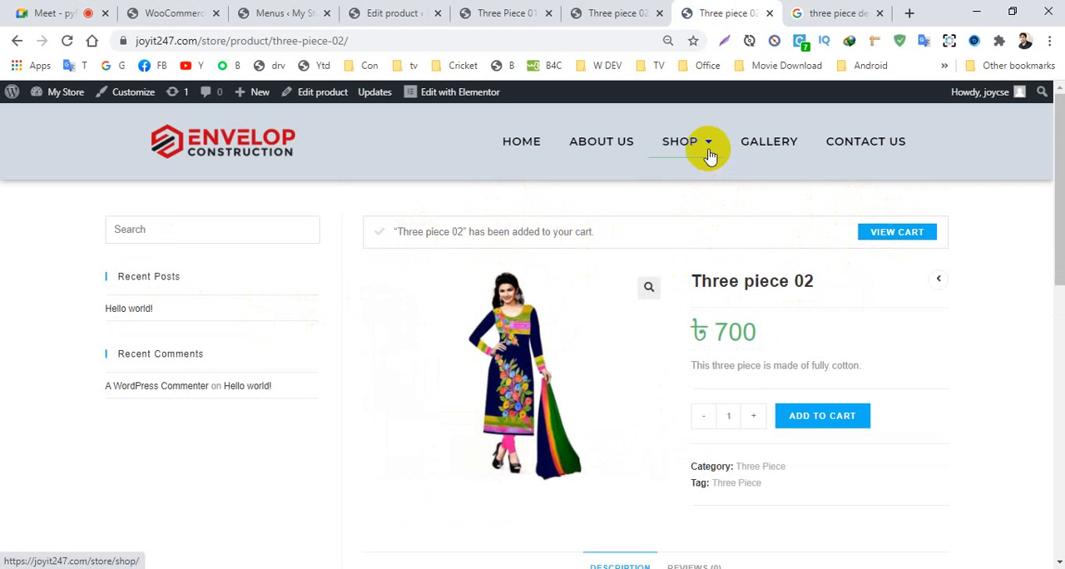
- Open the cart and check the listed products, quantities, coupon field and cart totals
mouse_move(713, 145)
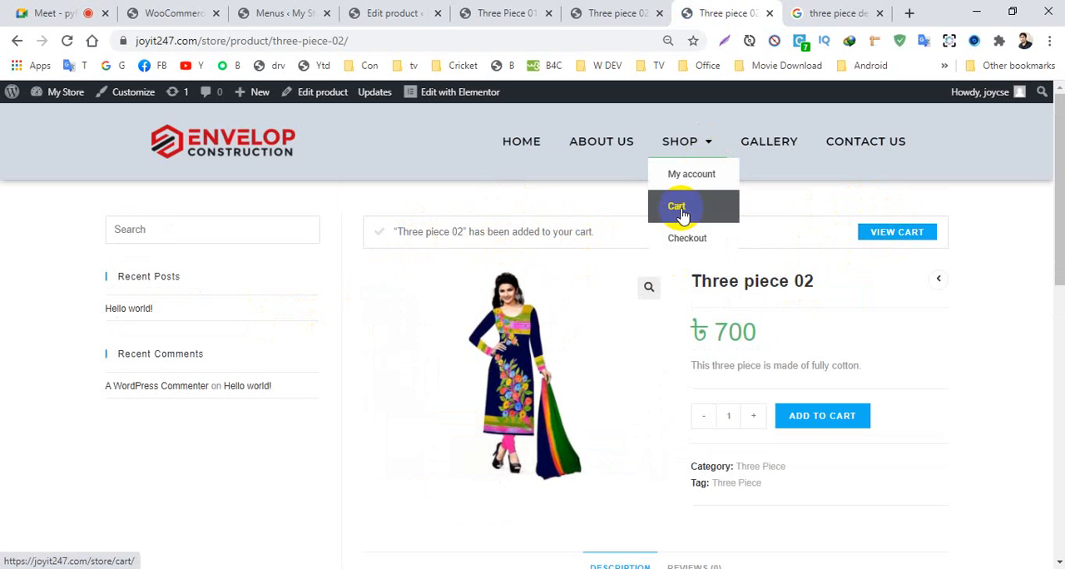
click(890, 239)
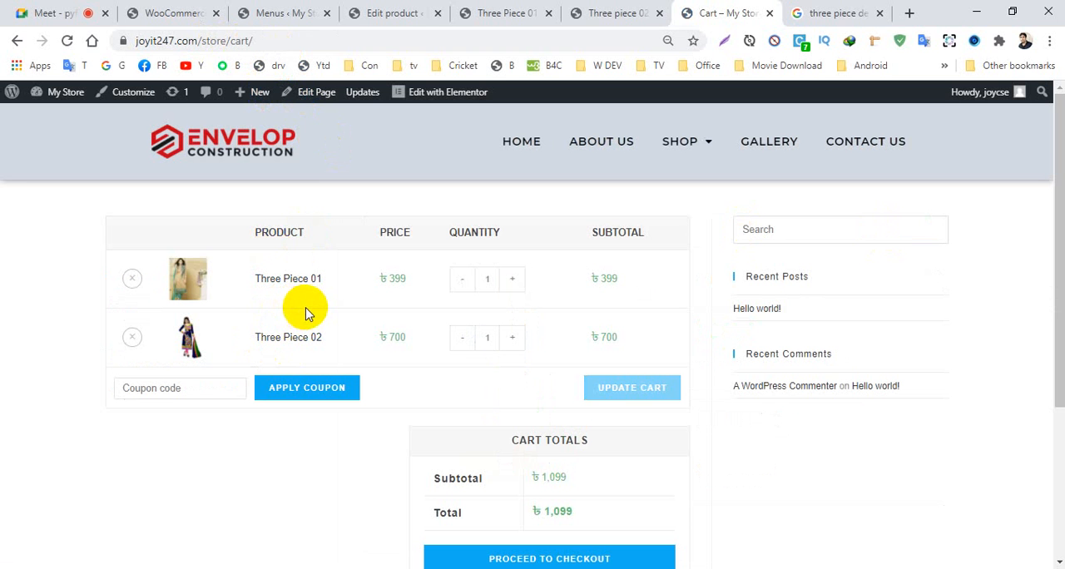
drag(1059, 233, 1060, 297)
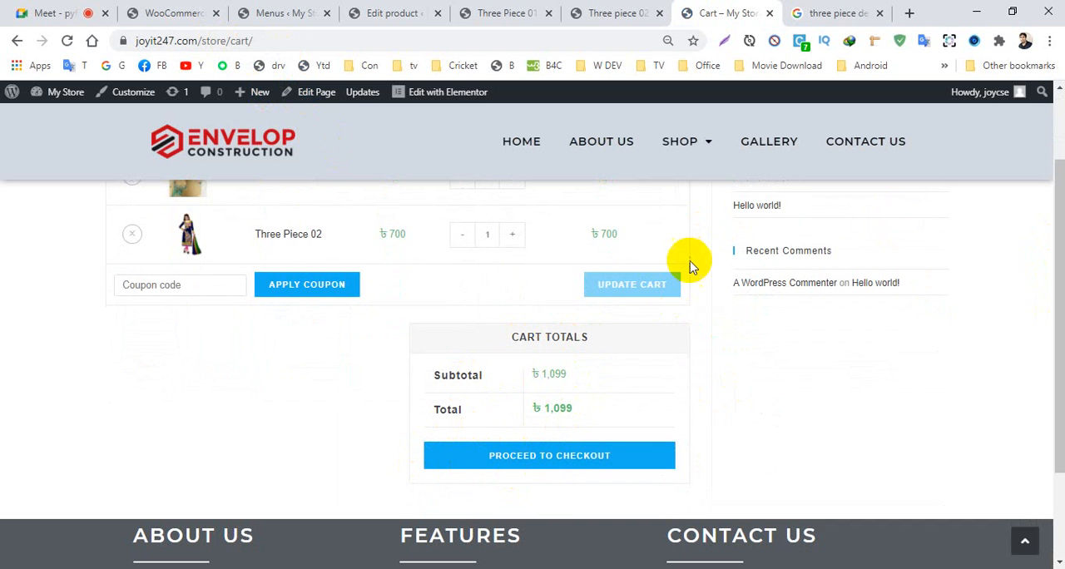
scroll(666, 266, up, 2)
scroll(589, 396, down, 1)
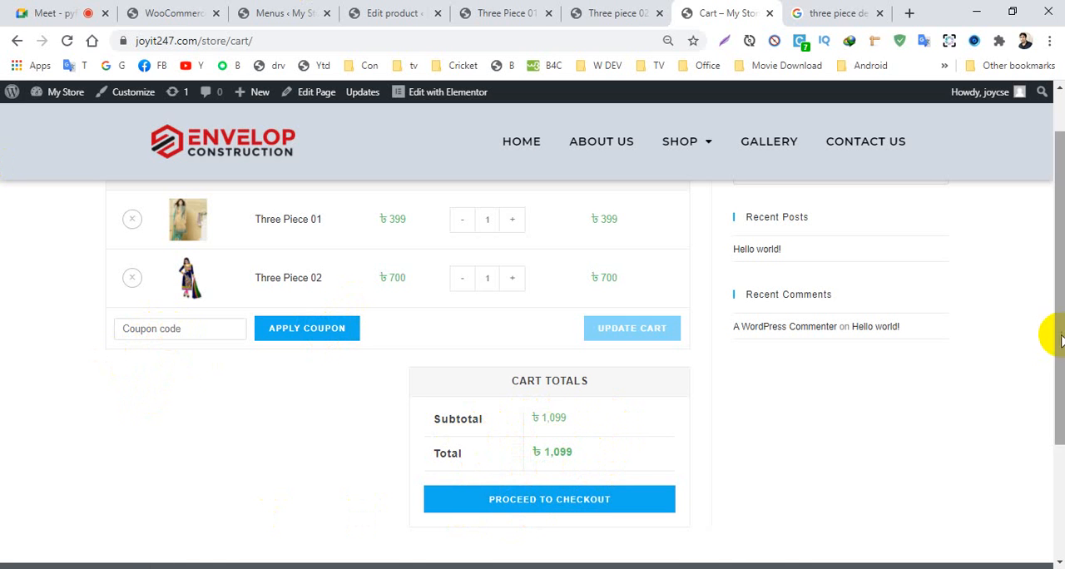
scroll(1039, 357, down, 2)
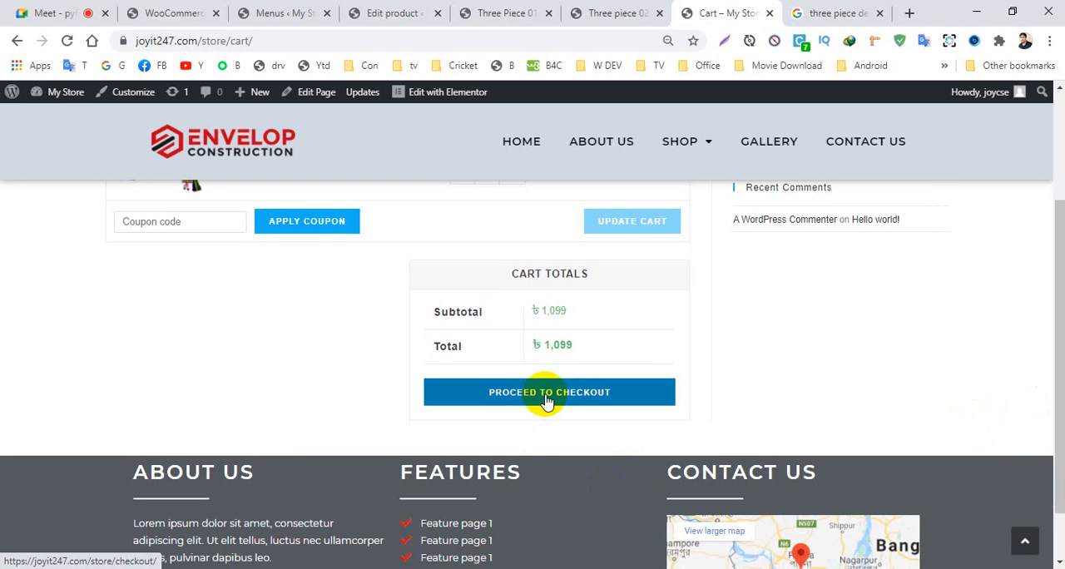
- Proceed from the cart to checkout and examine the billing details form, order summary and payment section
click(547, 400)
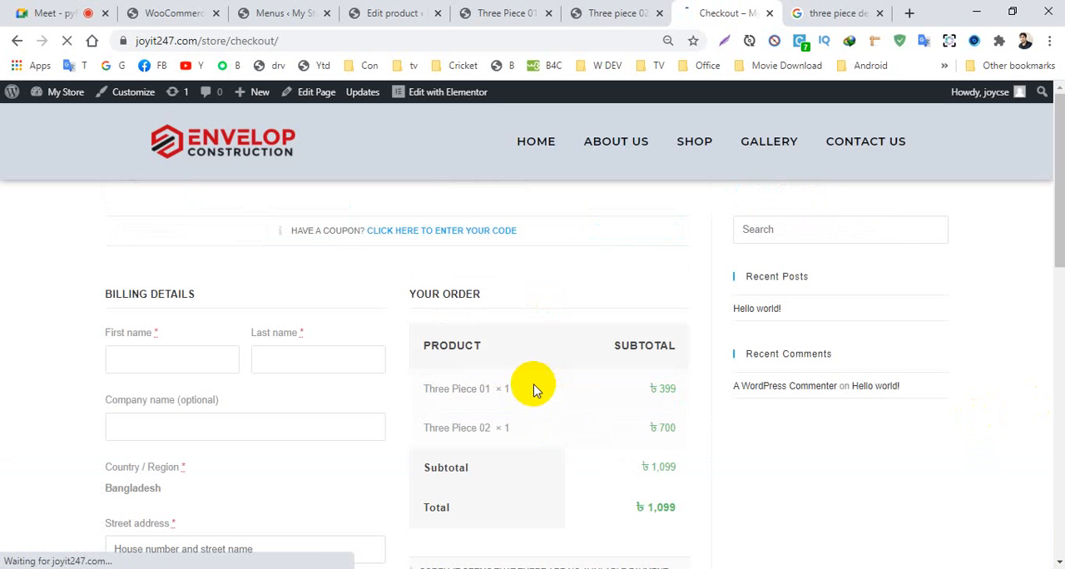
drag(287, 39, 183, 50)
click(3, 331)
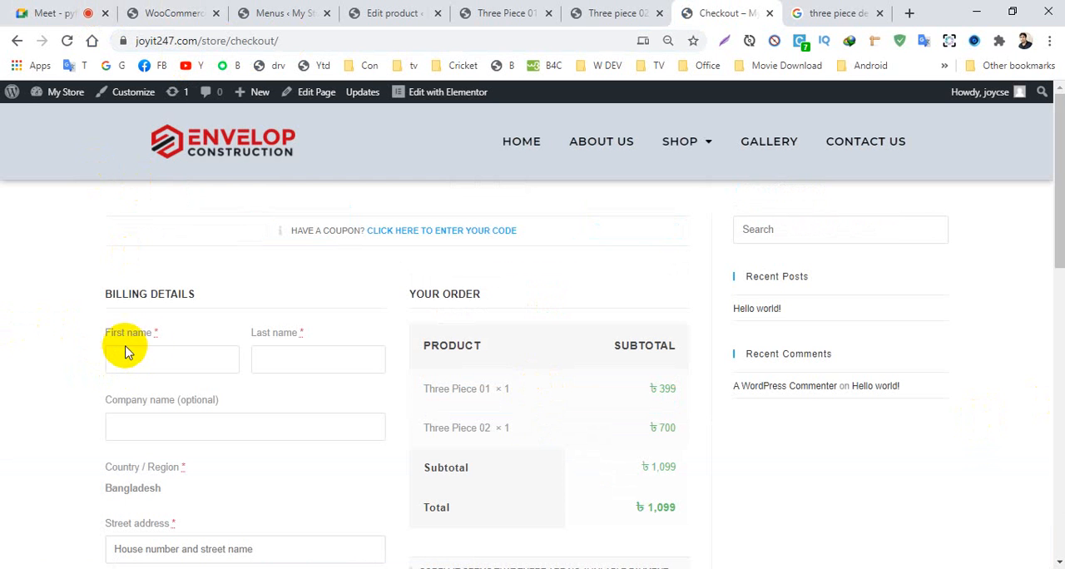
scroll(166, 350, down, 2)
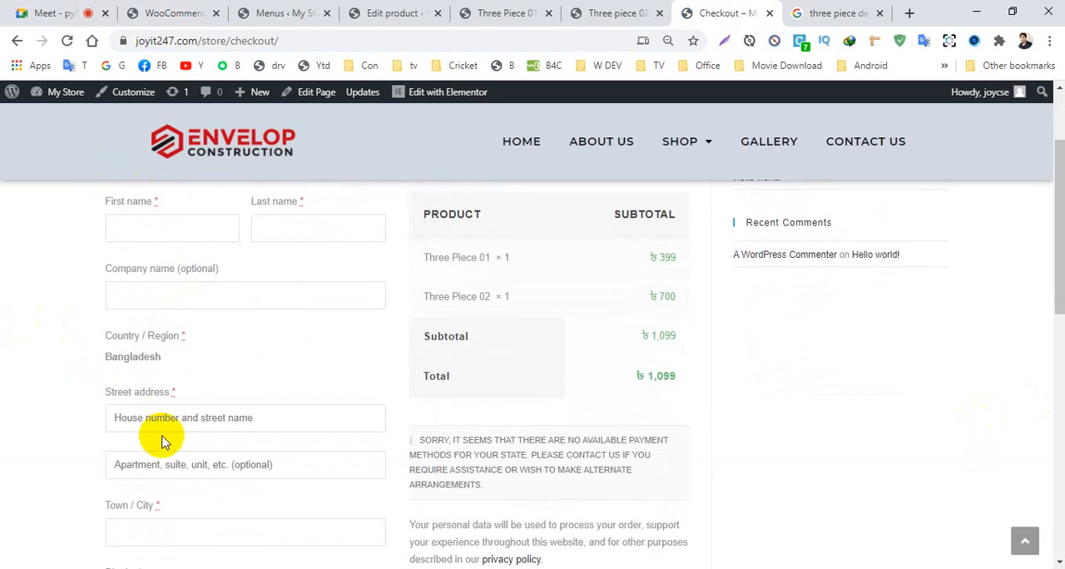
scroll(162, 422, down, 3)
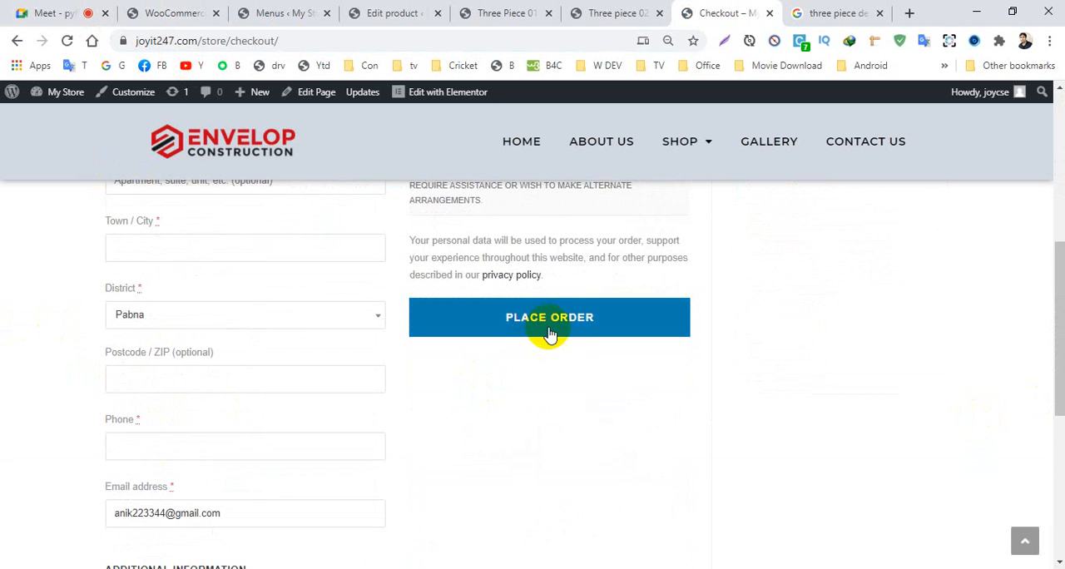
scroll(549, 333, up, 5)
scroll(549, 333, down, 2)
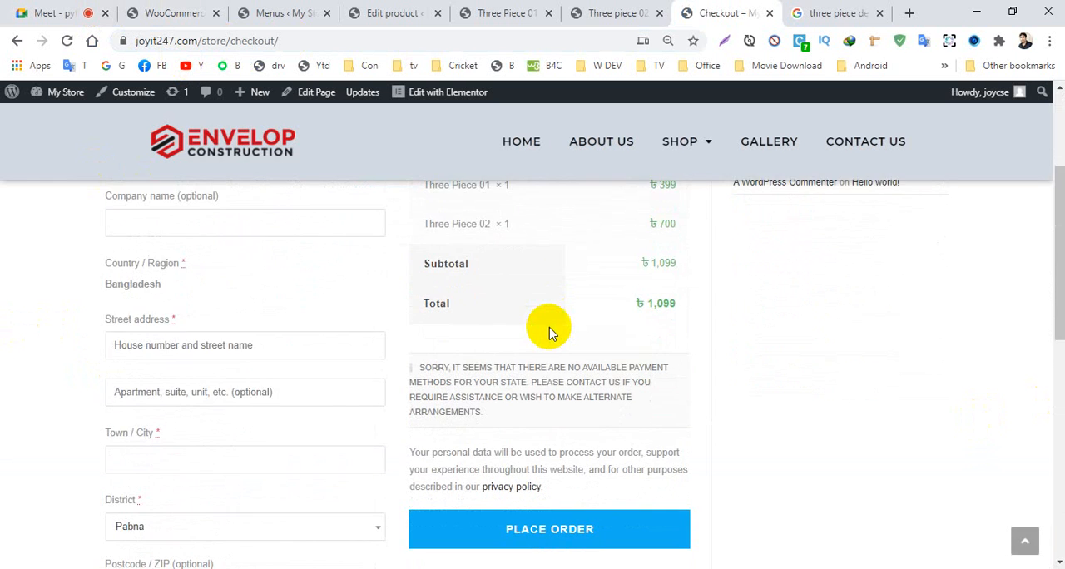
scroll(549, 332, down, 1)
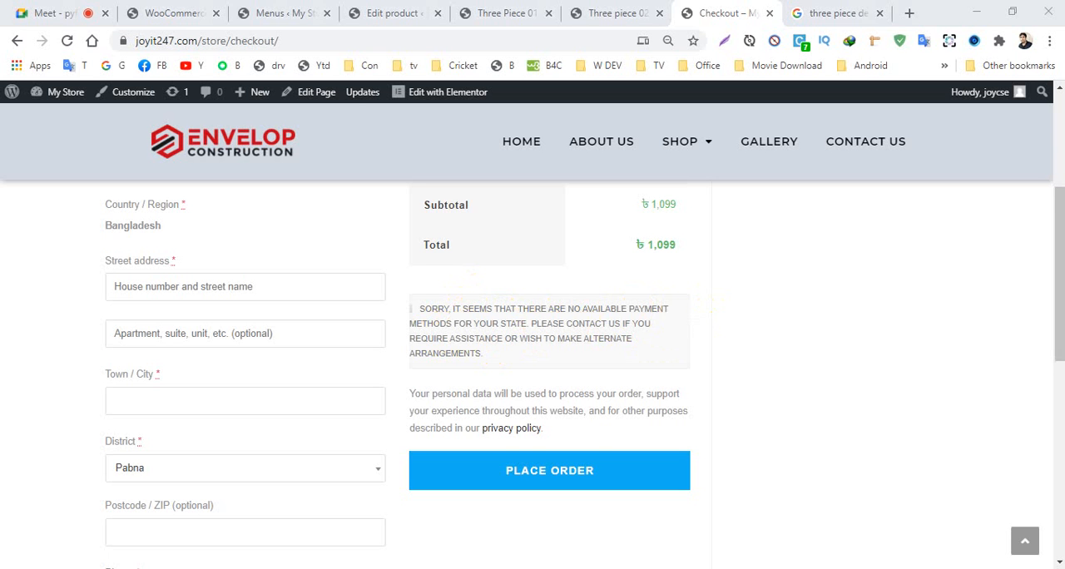
scroll(1039, 207, up, 3)
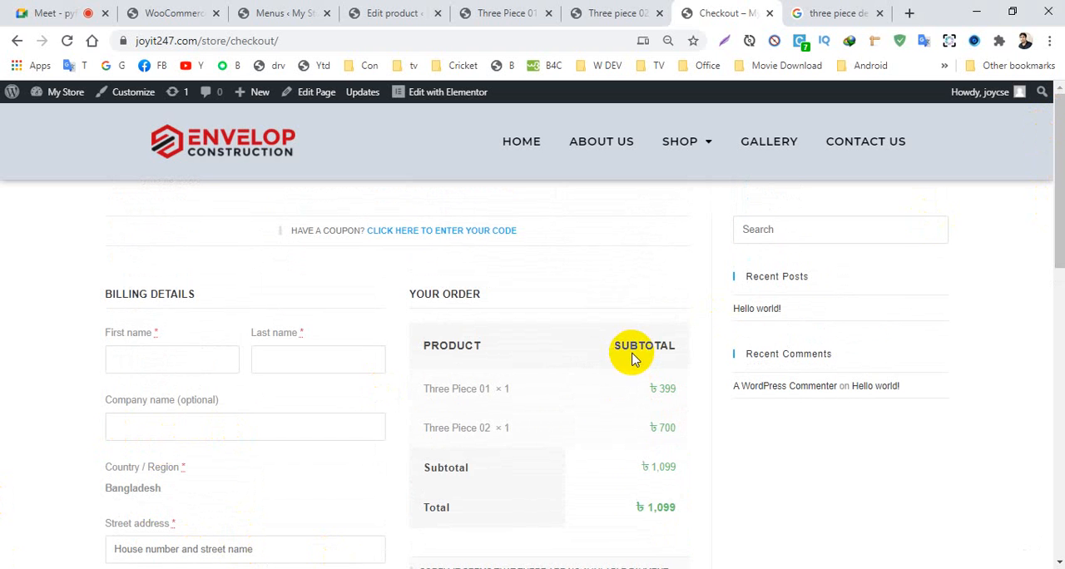
scroll(512, 389, down, 4)
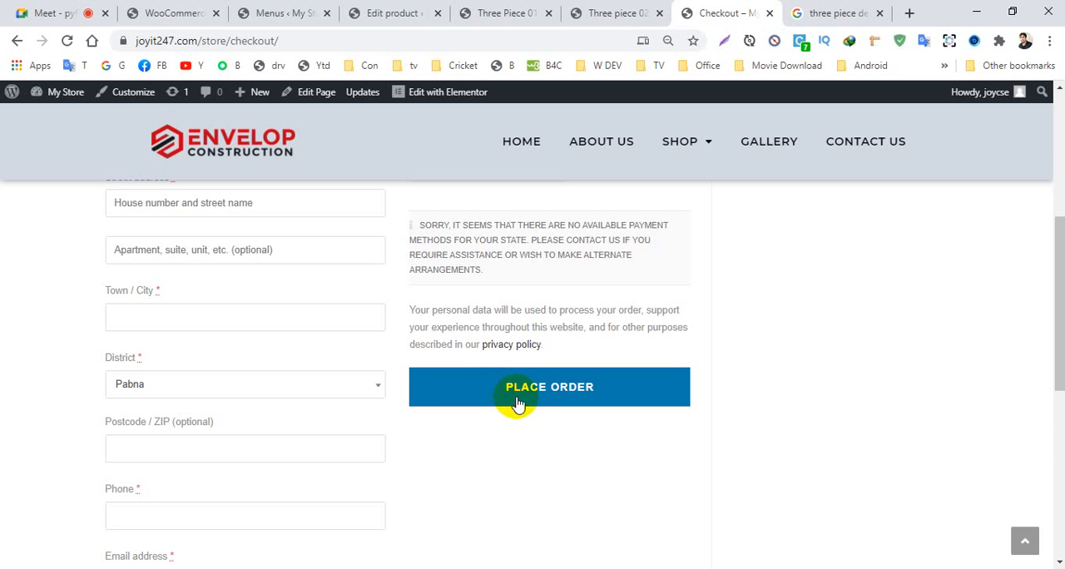
click(520, 401)
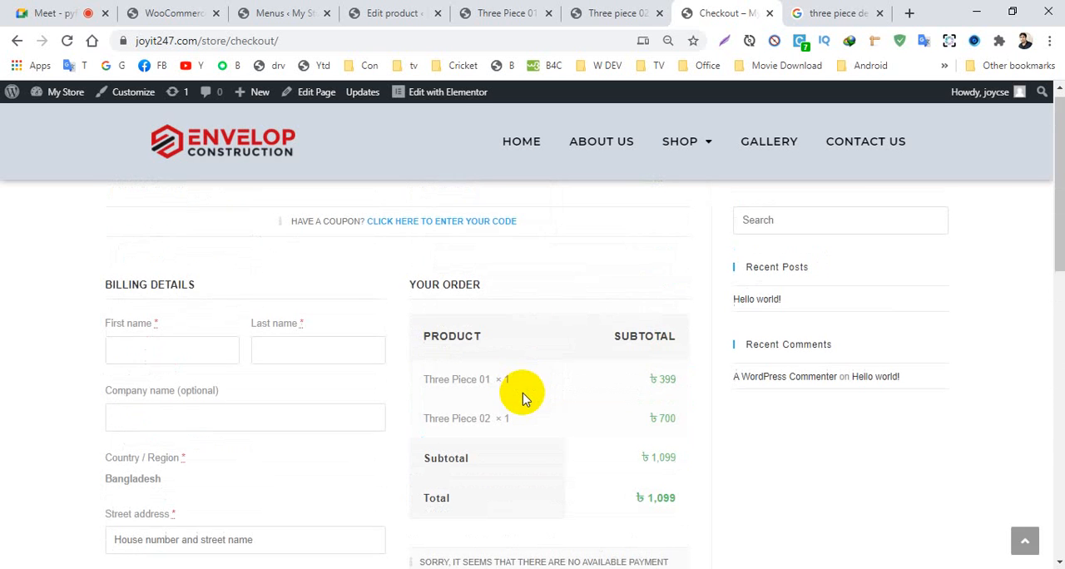
scroll(516, 312, down, 1)
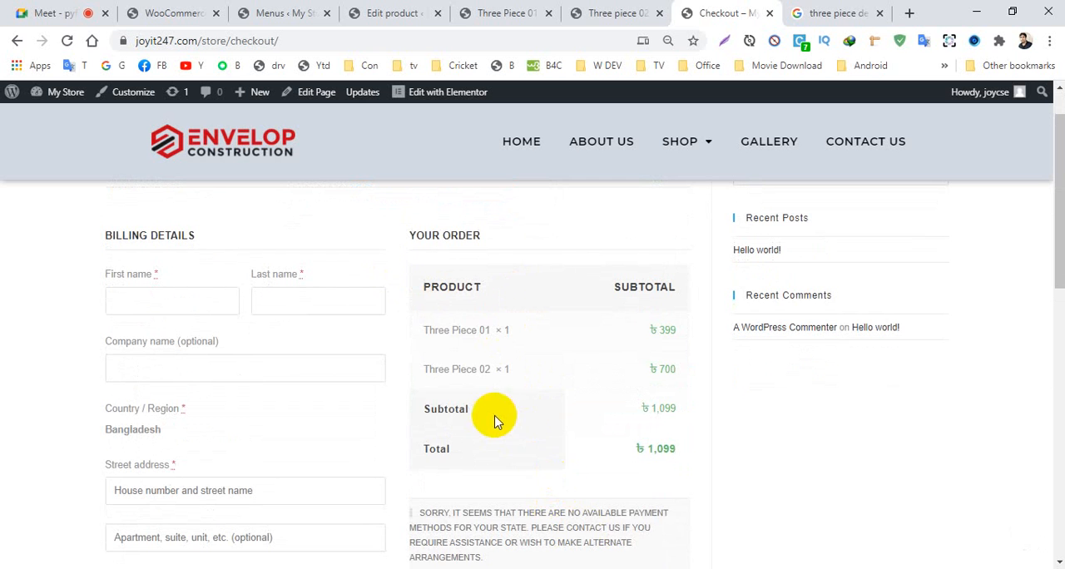
scroll(491, 419, up, 1)
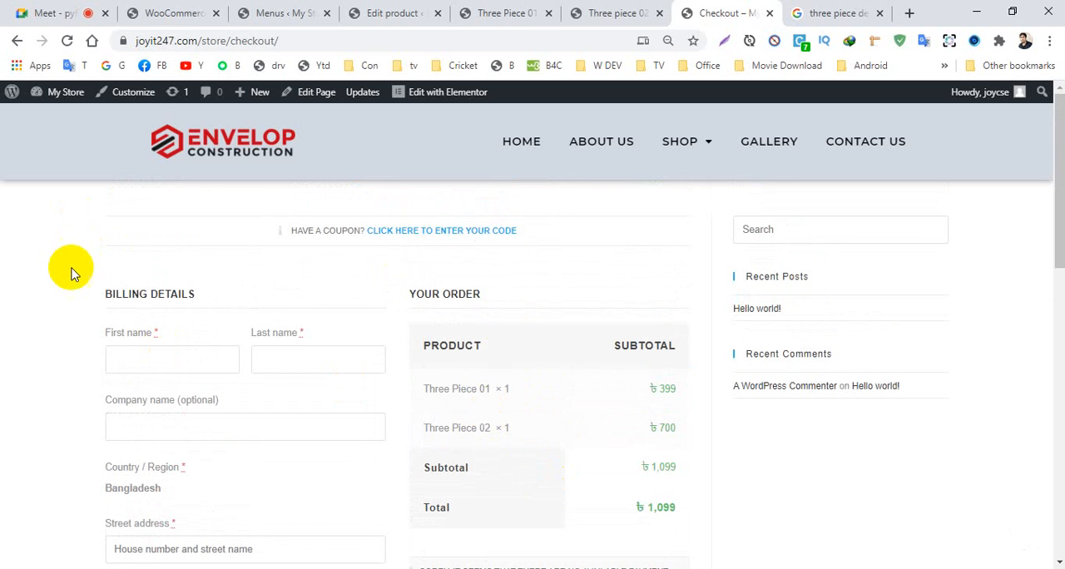
scroll(122, 357, down, 3)
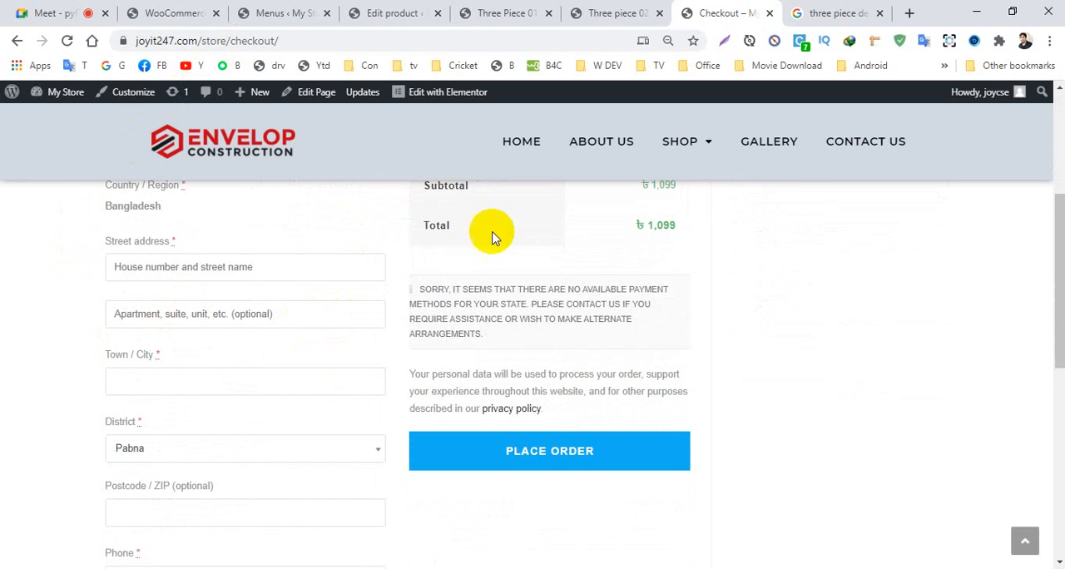
- Open the My account page from the Shop submenu and view the account's orders
mouse_move(682, 143)
click(673, 172)
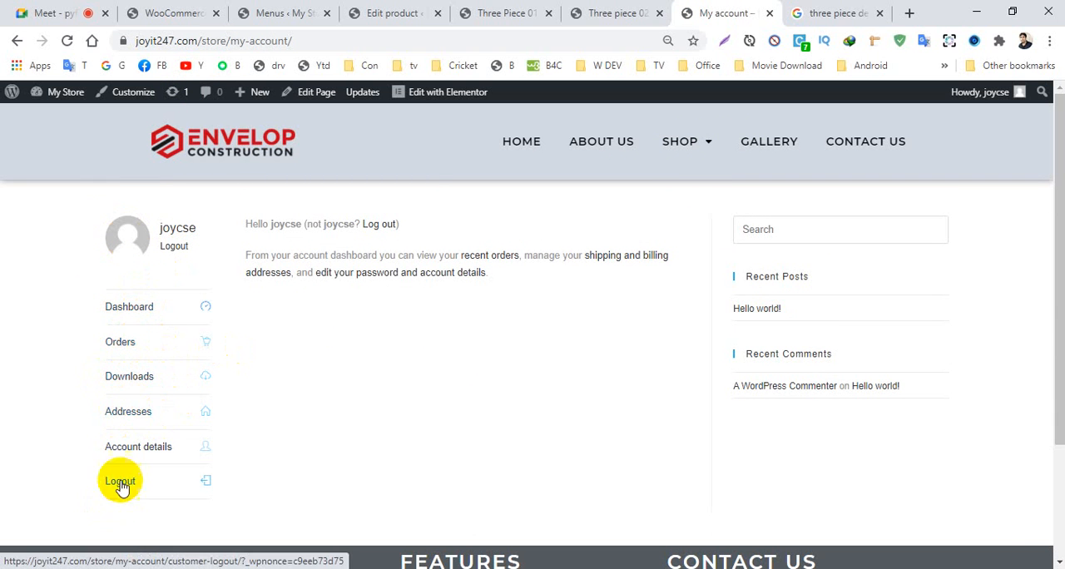
click(120, 341)
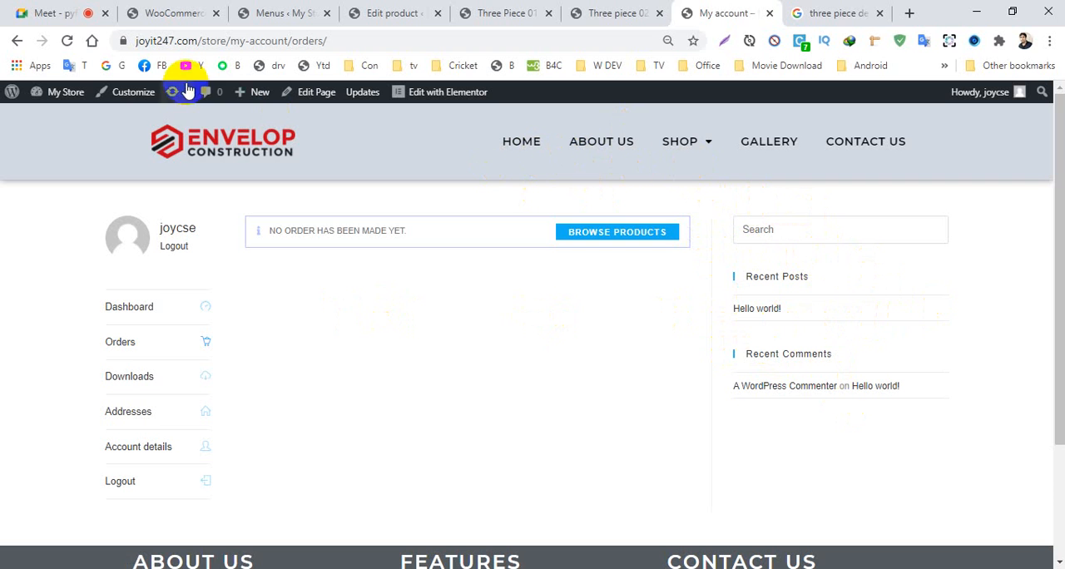
- Start the site customizer for the account page and open the Widgets management page in the WordPress admin area
click(133, 98)
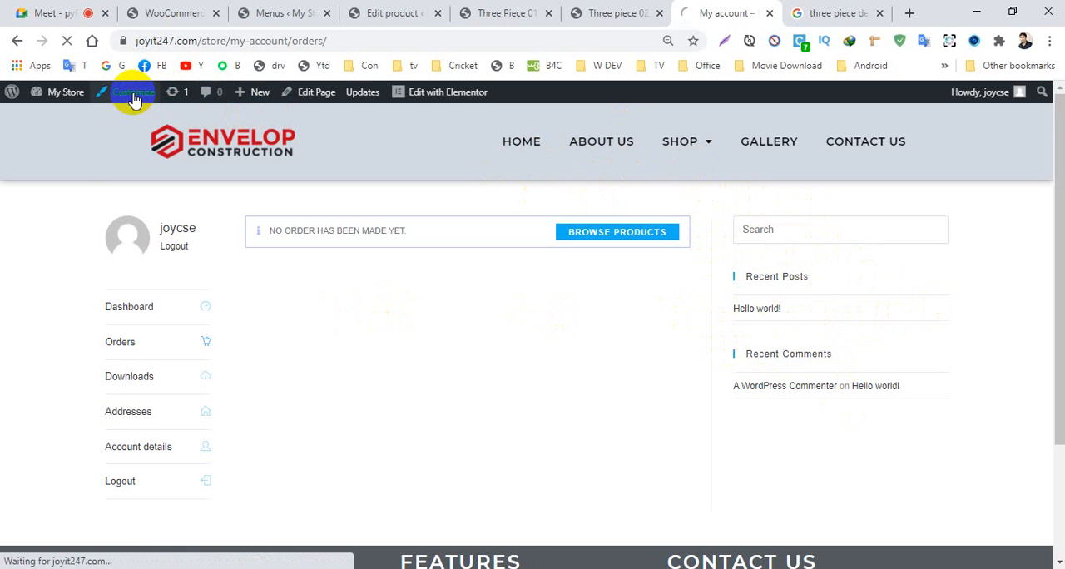
click(152, 14)
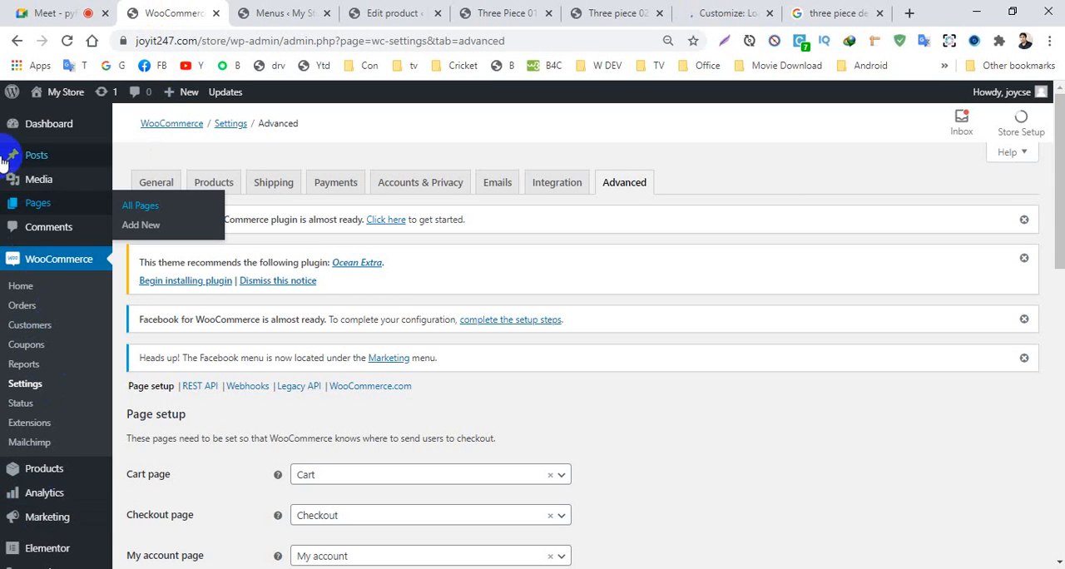
scroll(37, 383, down, 4)
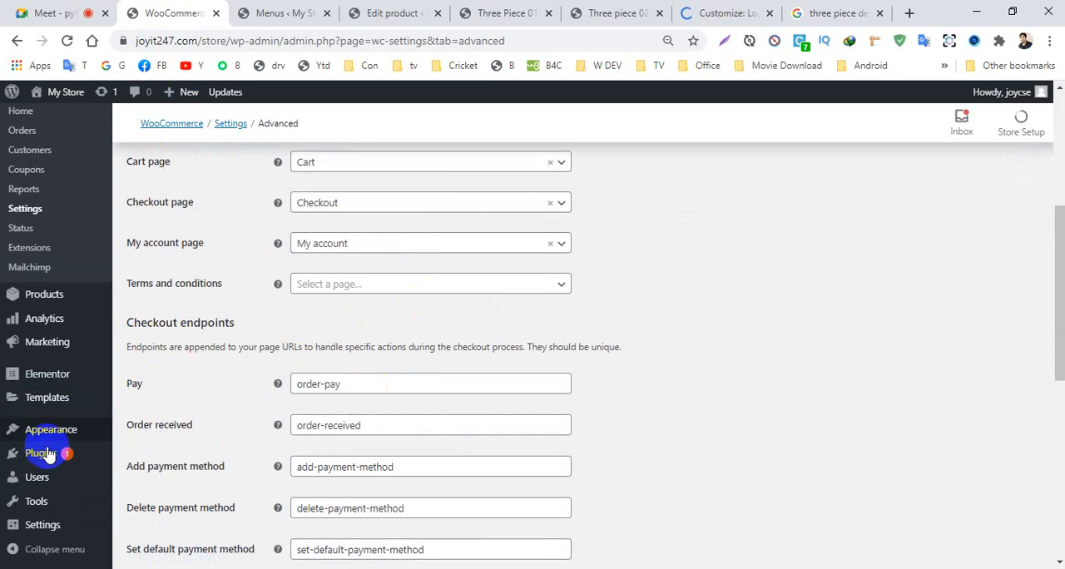
mouse_move(55, 439)
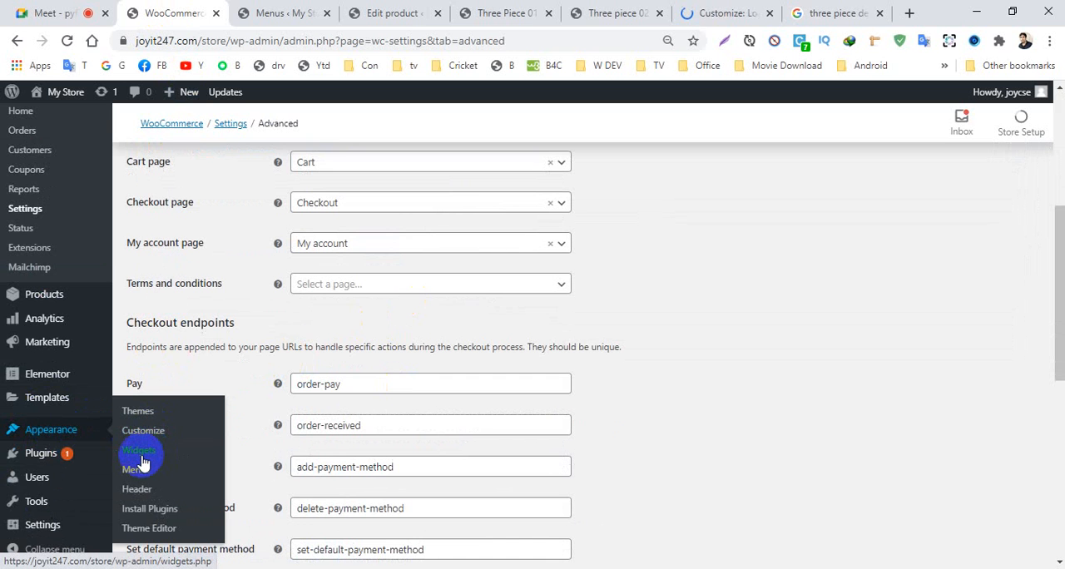
click(697, 13)
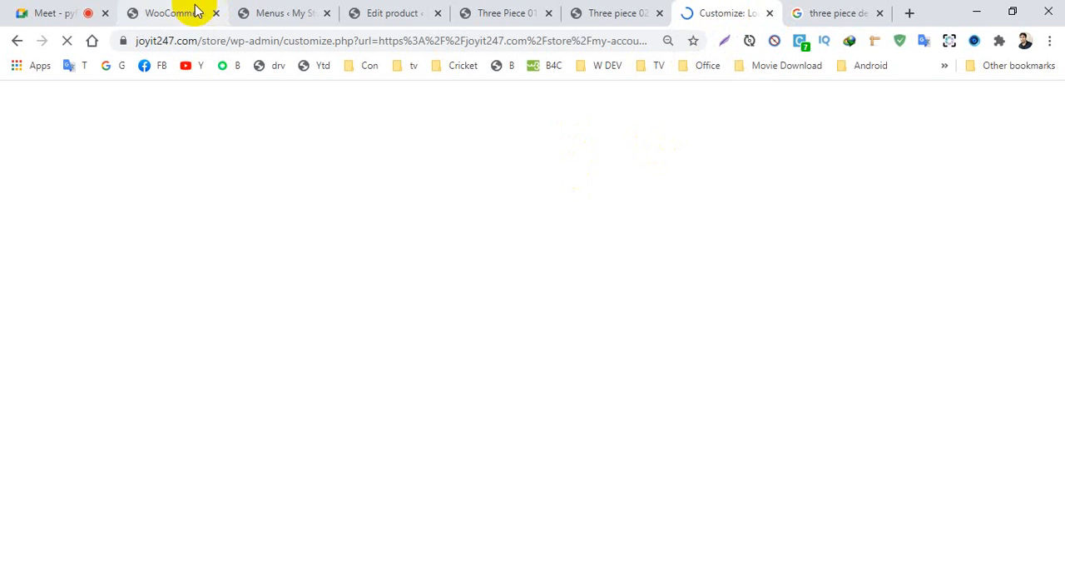
click(182, 12)
scroll(130, 428, down, 1)
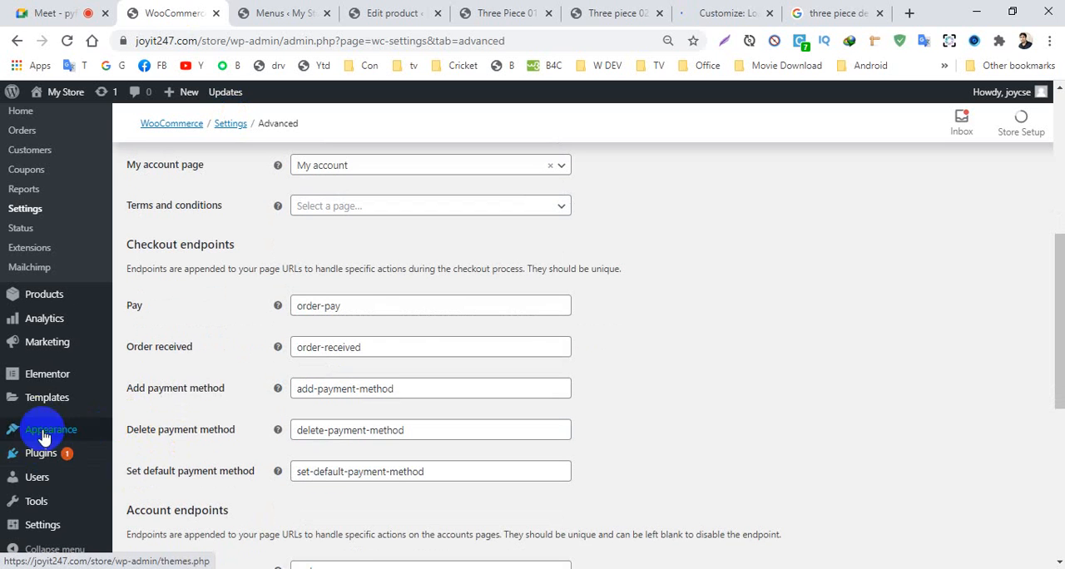
mouse_move(52, 412)
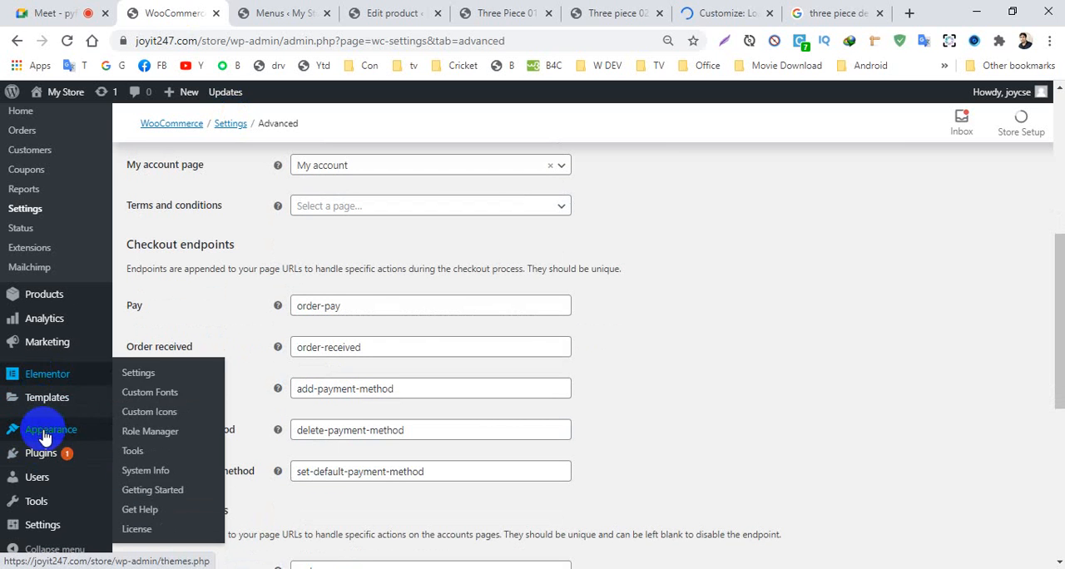
mouse_move(71, 432)
click(140, 451)
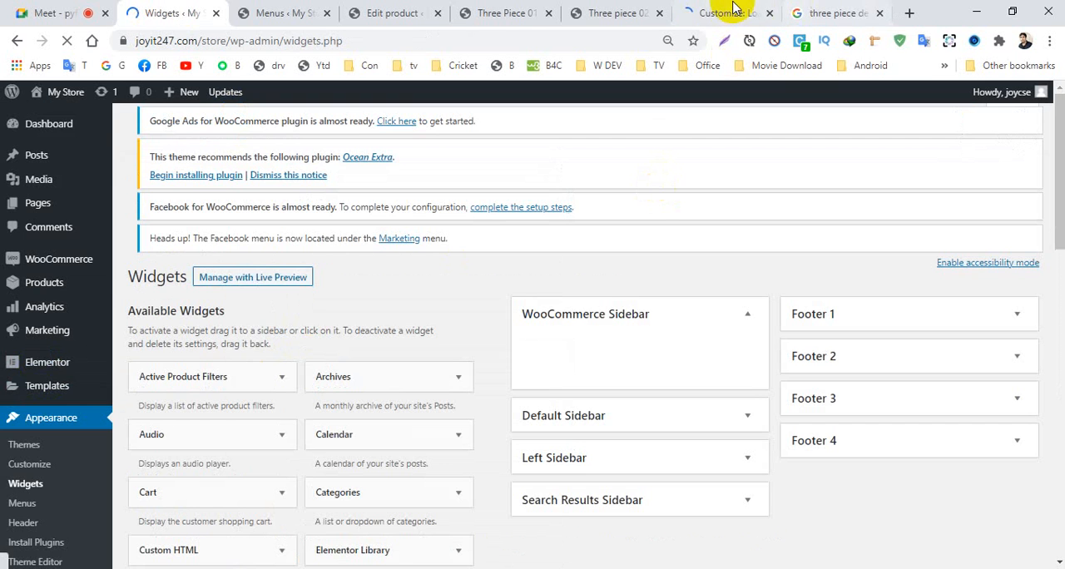
- Check the sidebar of the Three piece 02 product page while the customizer loads
click(728, 13)
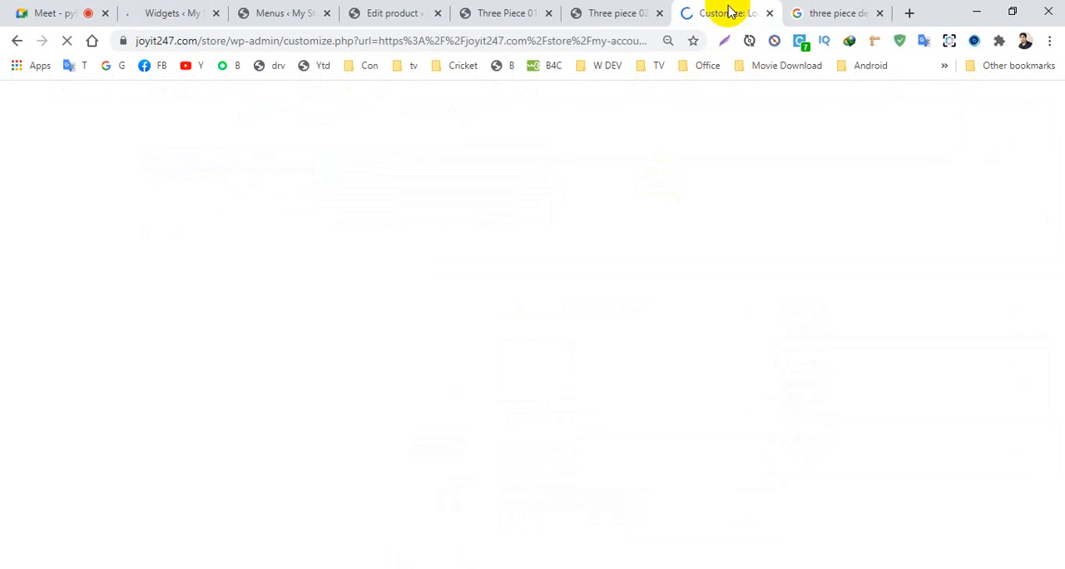
click(620, 11)
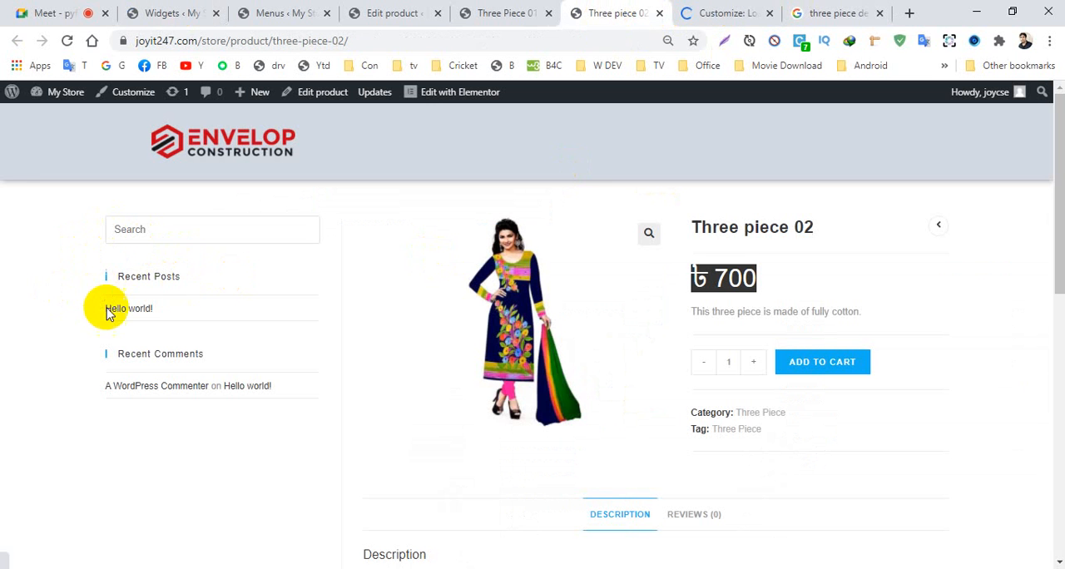
click(715, 18)
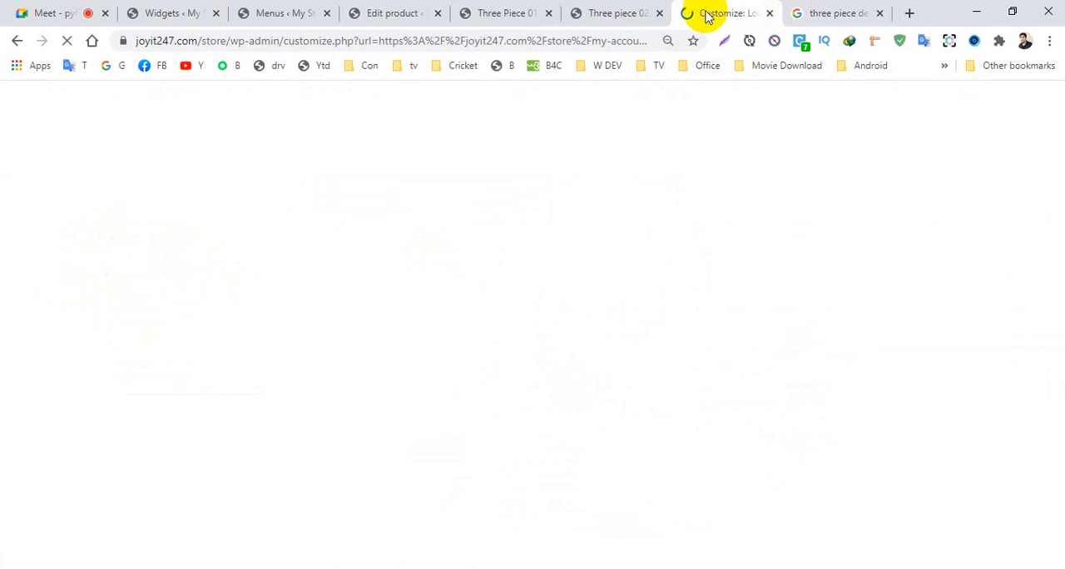
click(610, 13)
click(714, 13)
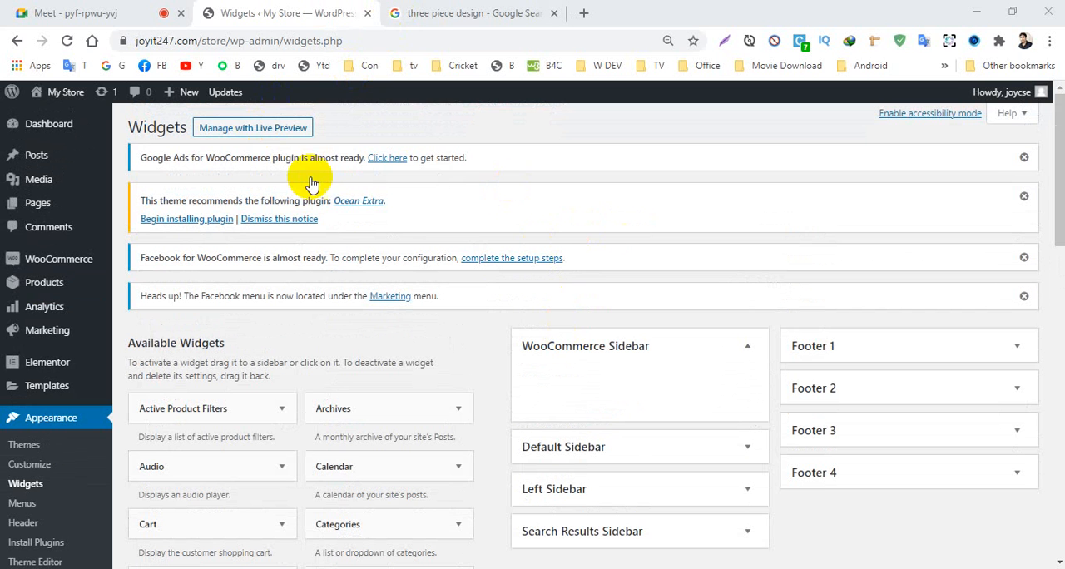
- Expand the Default Sidebar widget area and review its widgets alongside the WooCommerce Sidebar
scroll(629, 364, down, 1)
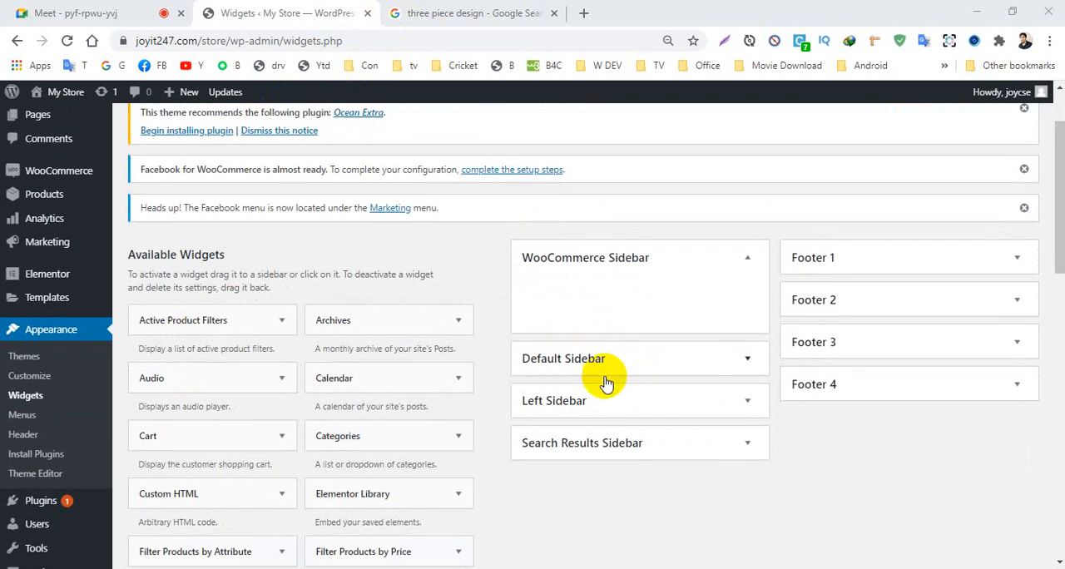
scroll(605, 383, down, 1)
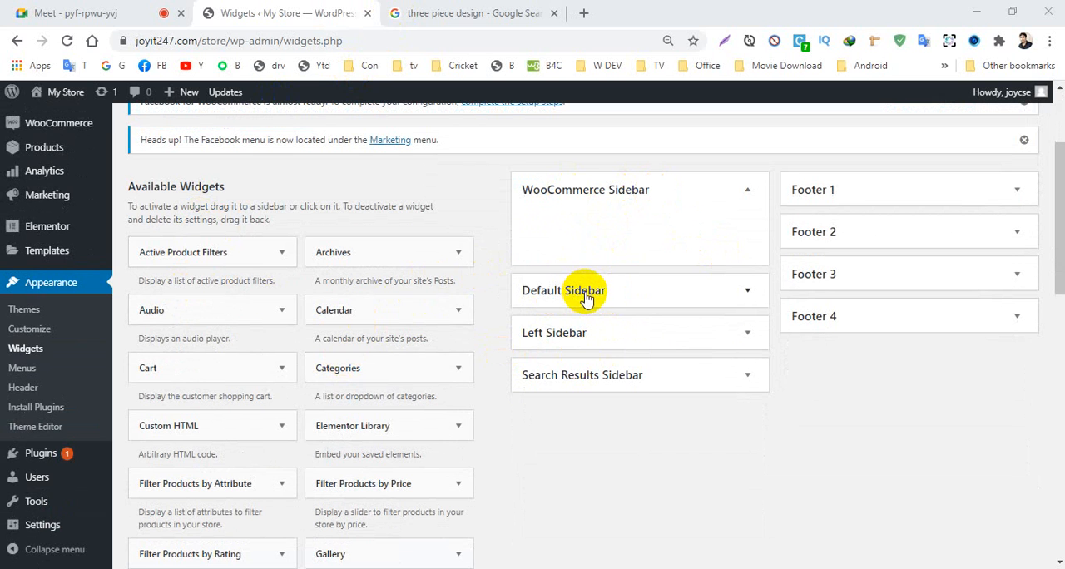
click(662, 291)
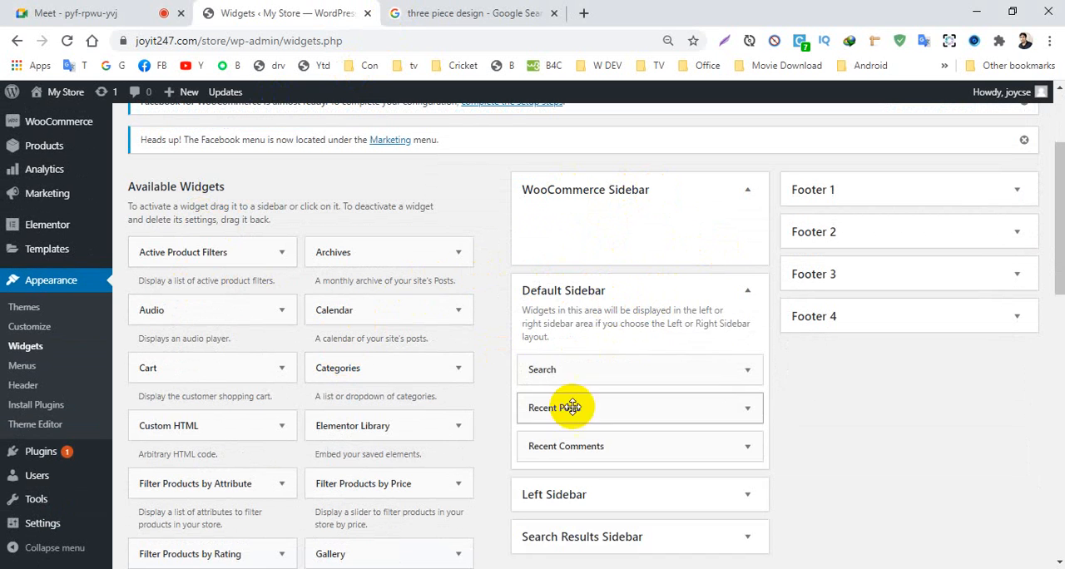
scroll(646, 373, down, 1)
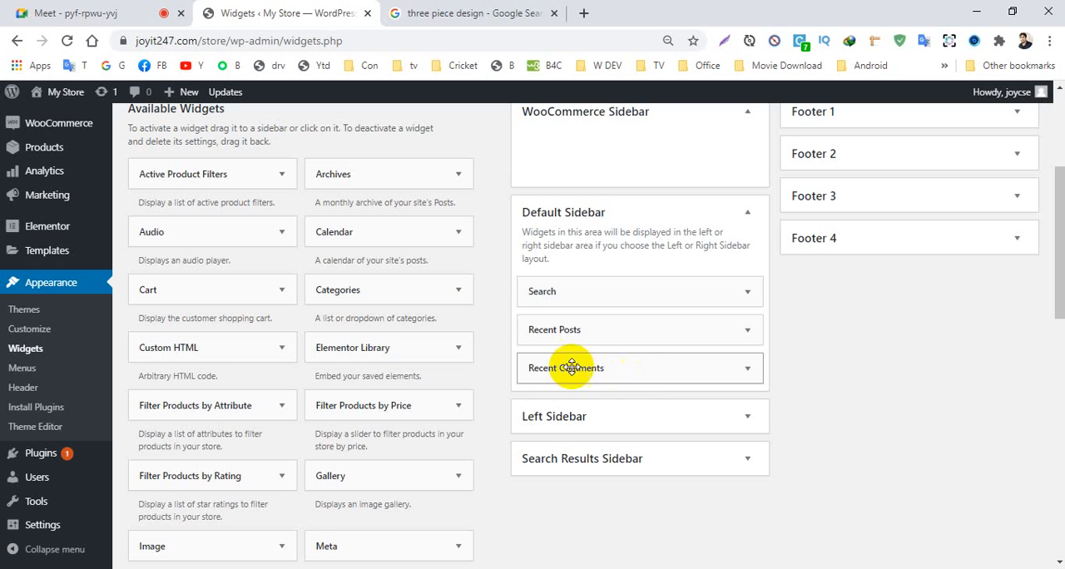
scroll(620, 358, up, 3)
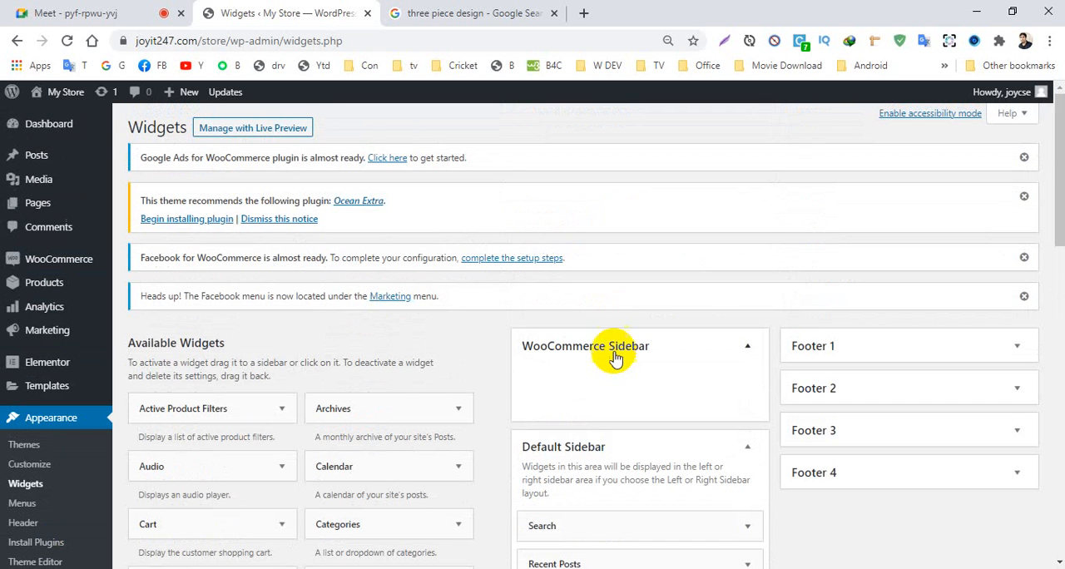
- Open the site's home page in a new tab and compare its sidebar with the one on the Shop page
mouse_move(71, 94)
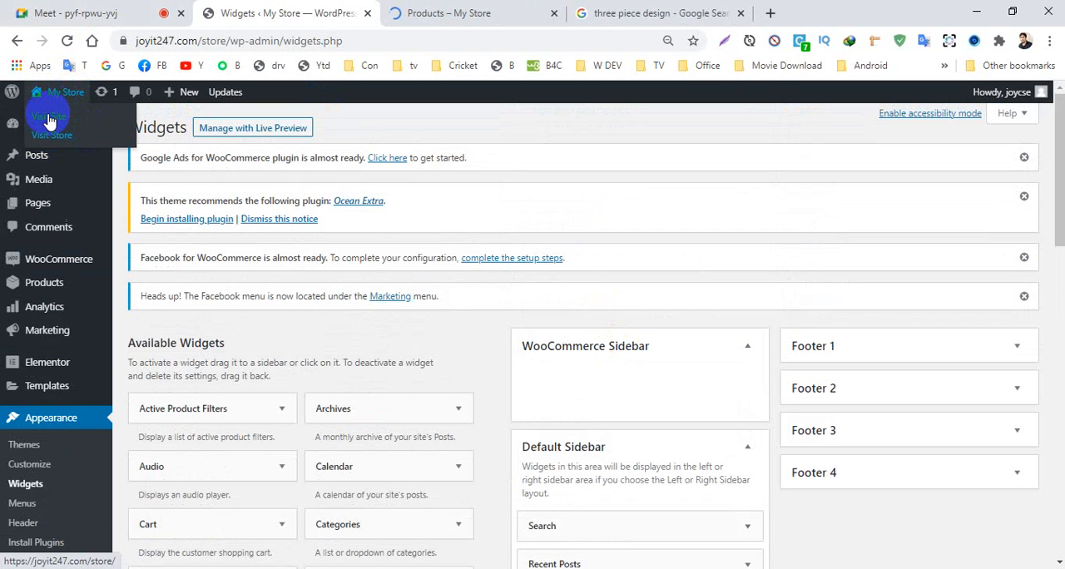
middle_click(47, 118)
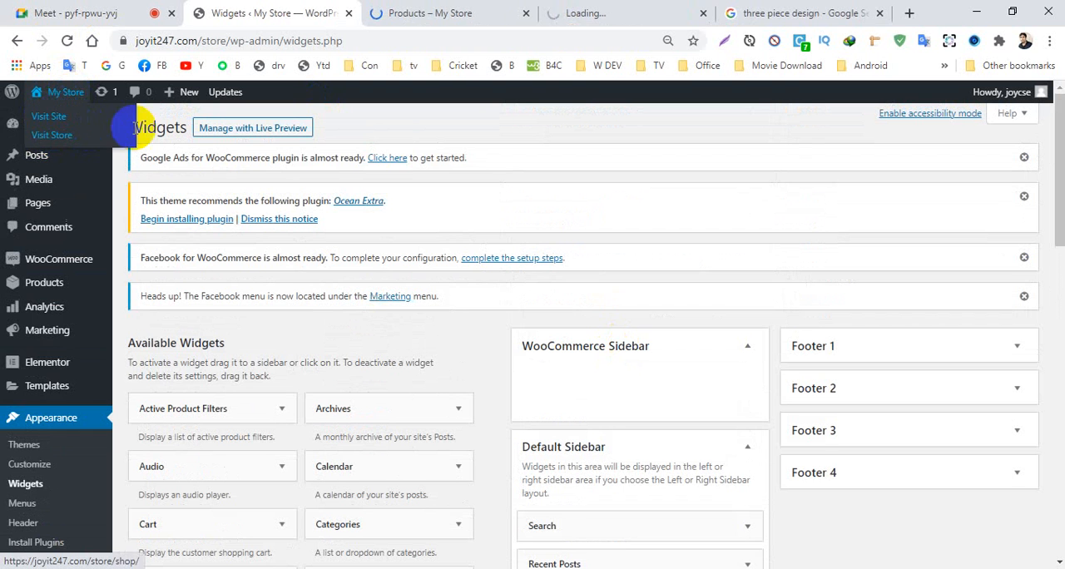
click(595, 20)
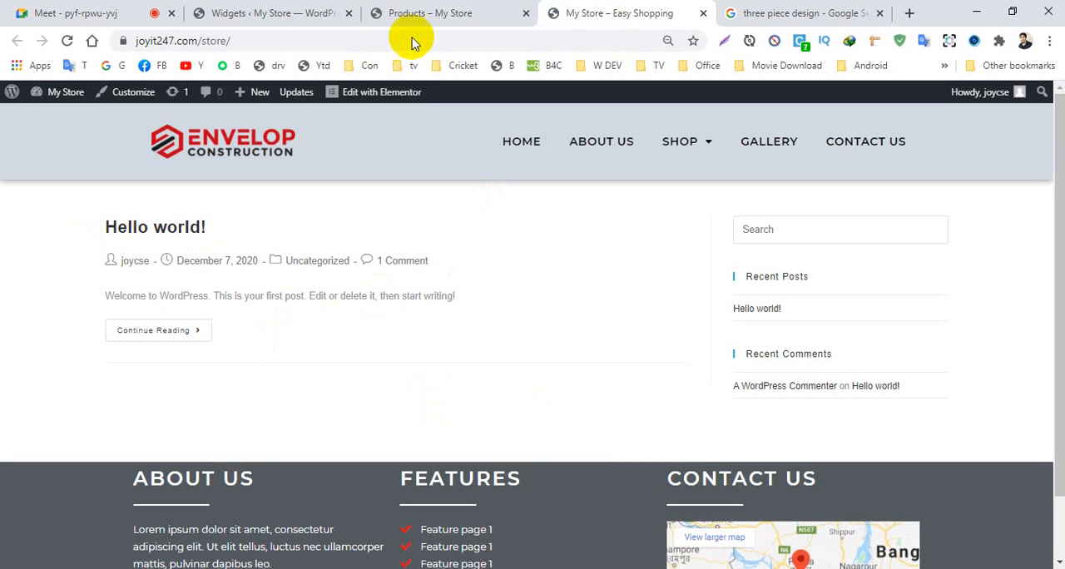
click(420, 10)
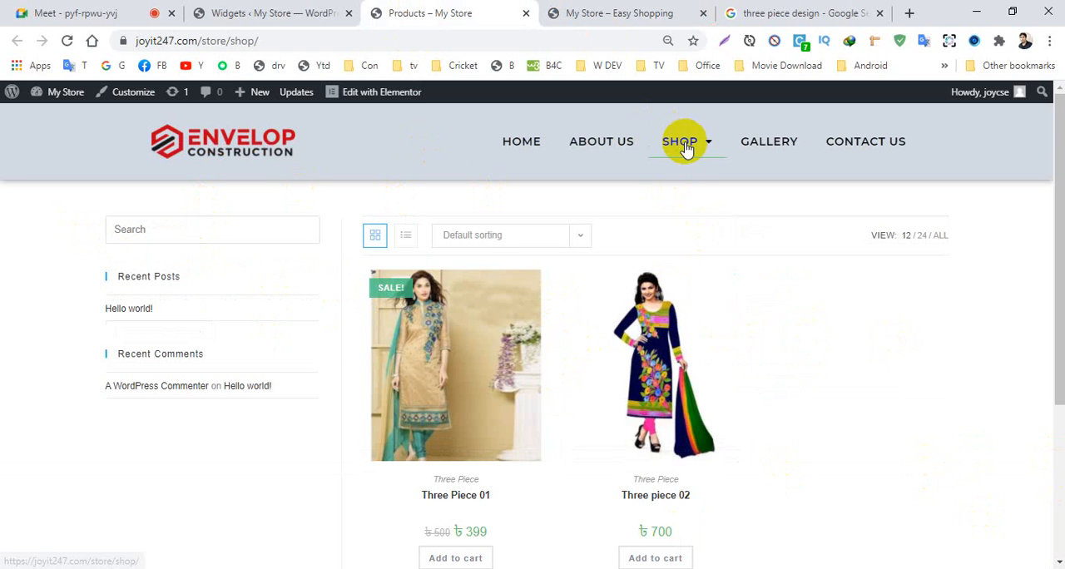
mouse_move(676, 146)
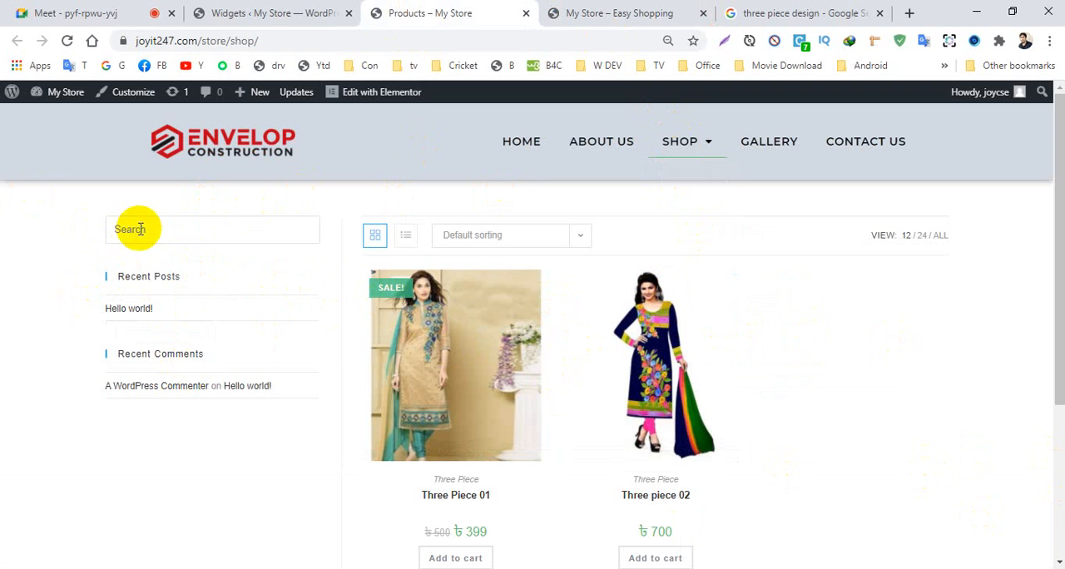
click(146, 272)
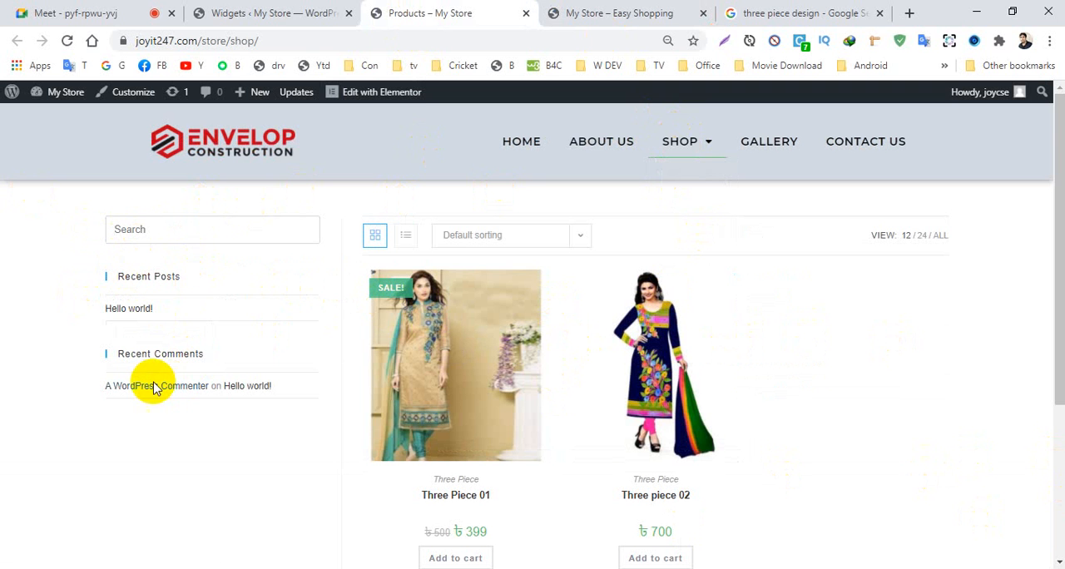
- Delete the Search, Recent Posts and Recent Comments widgets from the Default Sidebar
click(240, 17)
scroll(500, 371, down, 2)
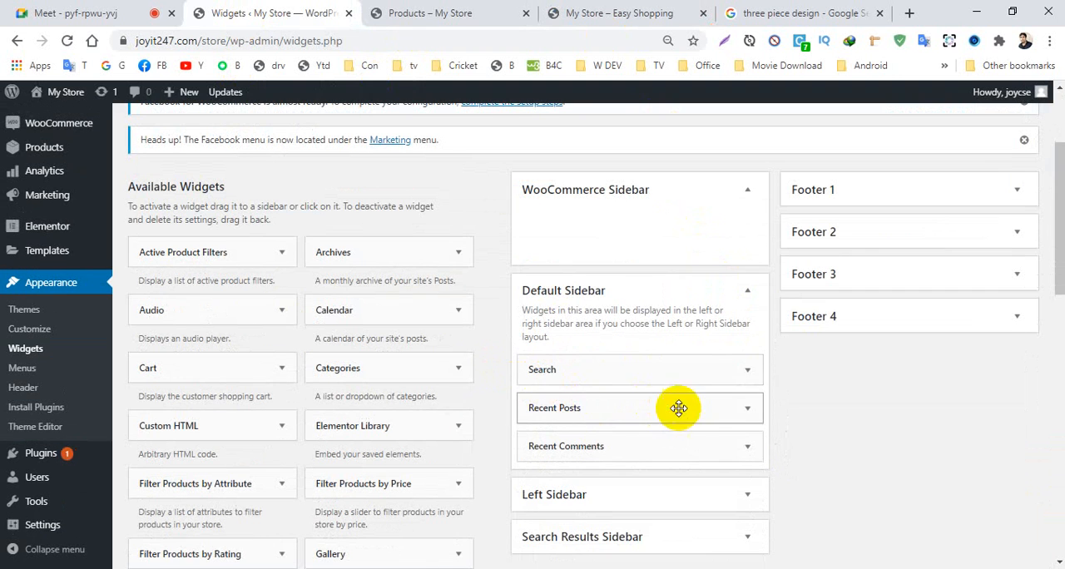
click(747, 371)
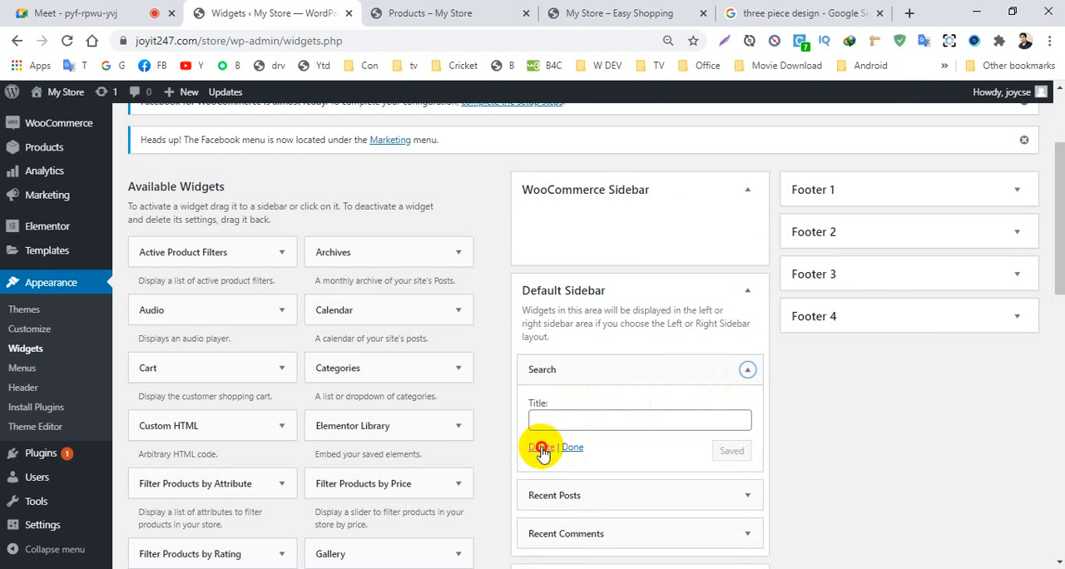
click(540, 447)
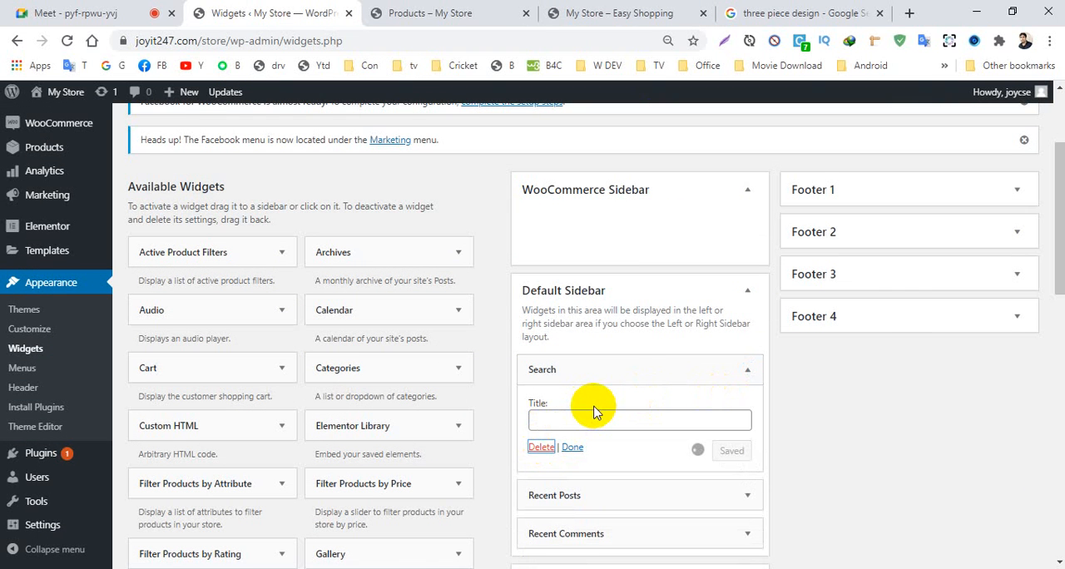
click(747, 372)
click(542, 501)
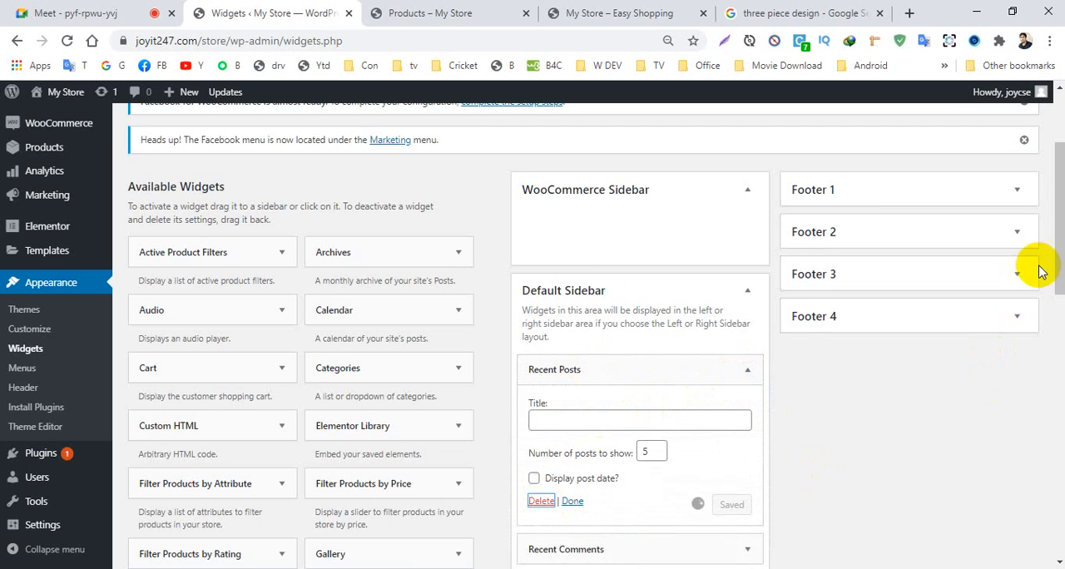
drag(1057, 246, 1058, 290)
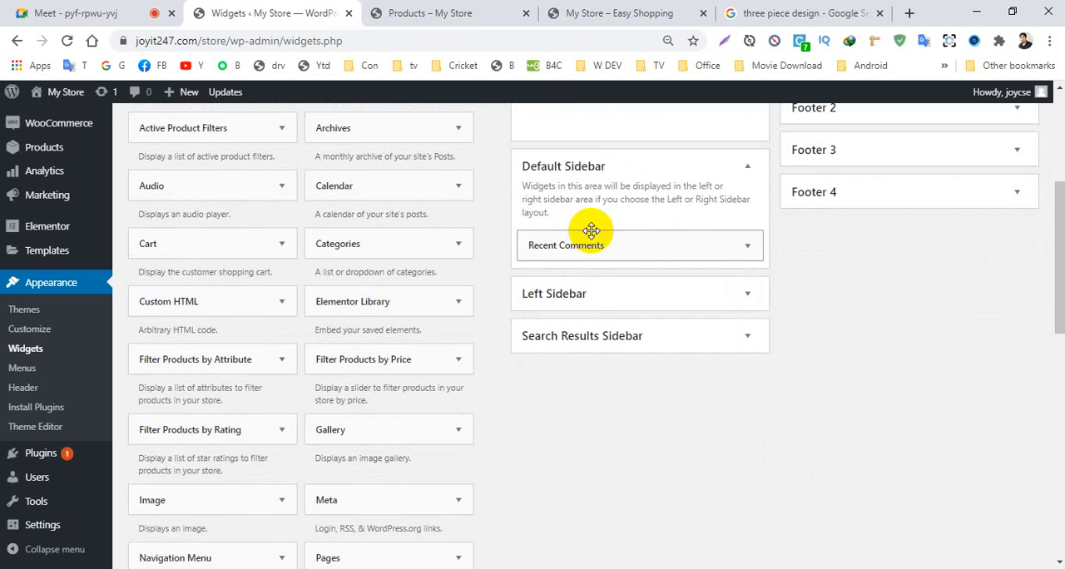
click(747, 246)
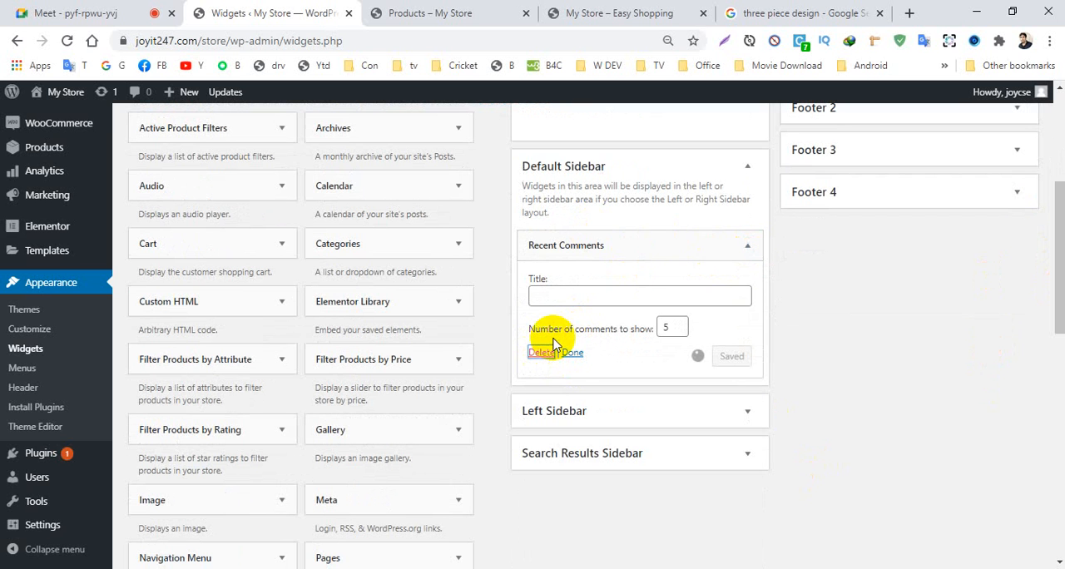
click(549, 351)
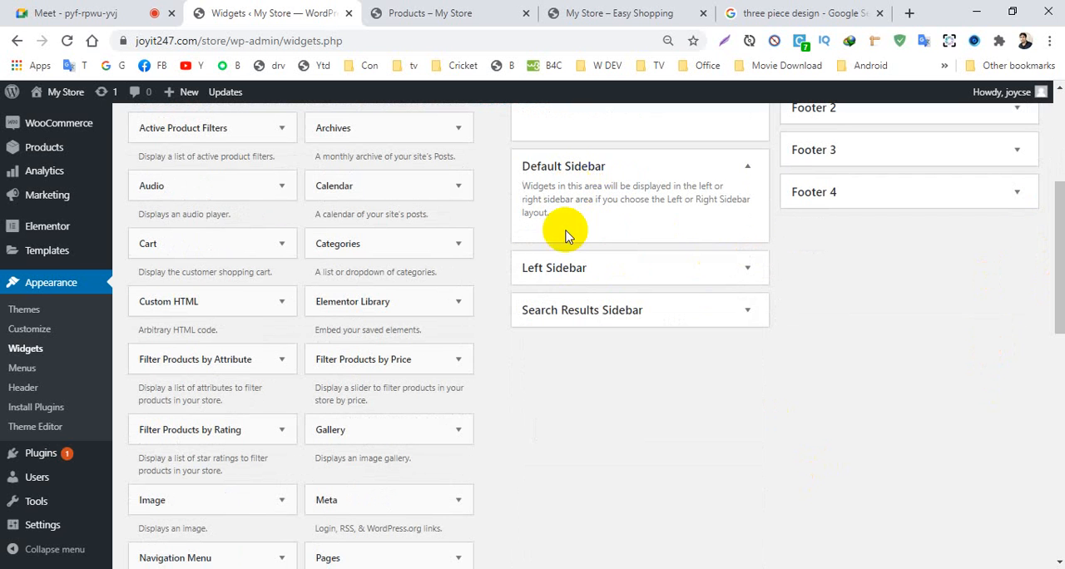
- Add the Product Categories widget to the Default Sidebar with its default settings and collapse it
scroll(349, 387, down, 3)
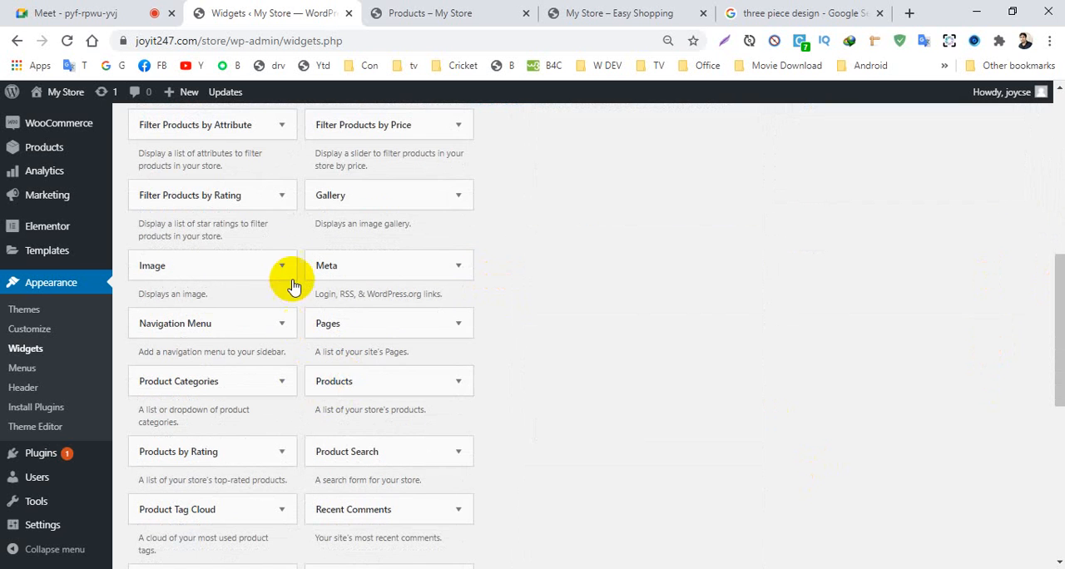
scroll(291, 279, up, 1)
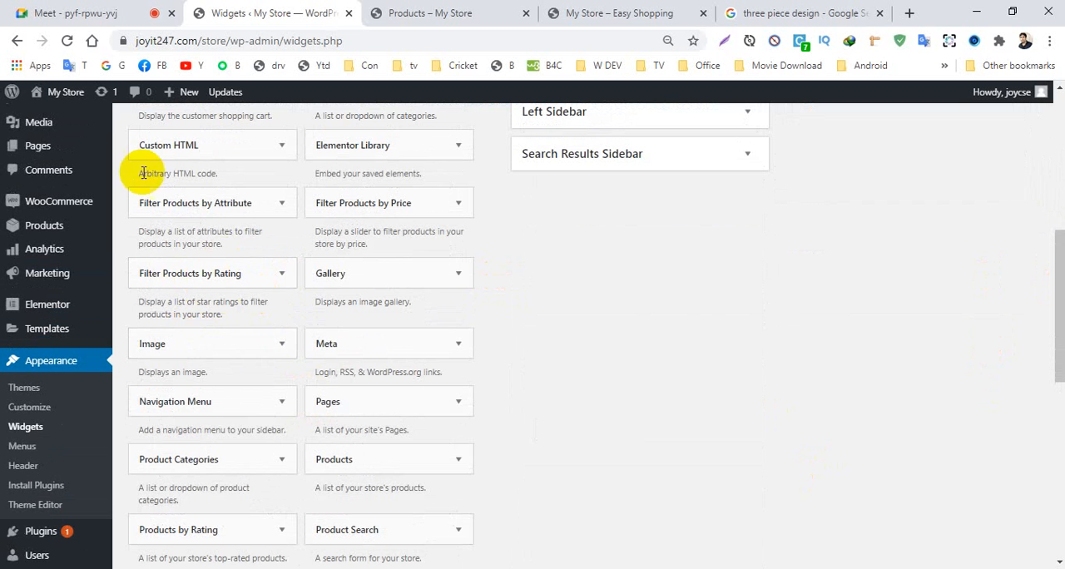
scroll(208, 433, down, 1)
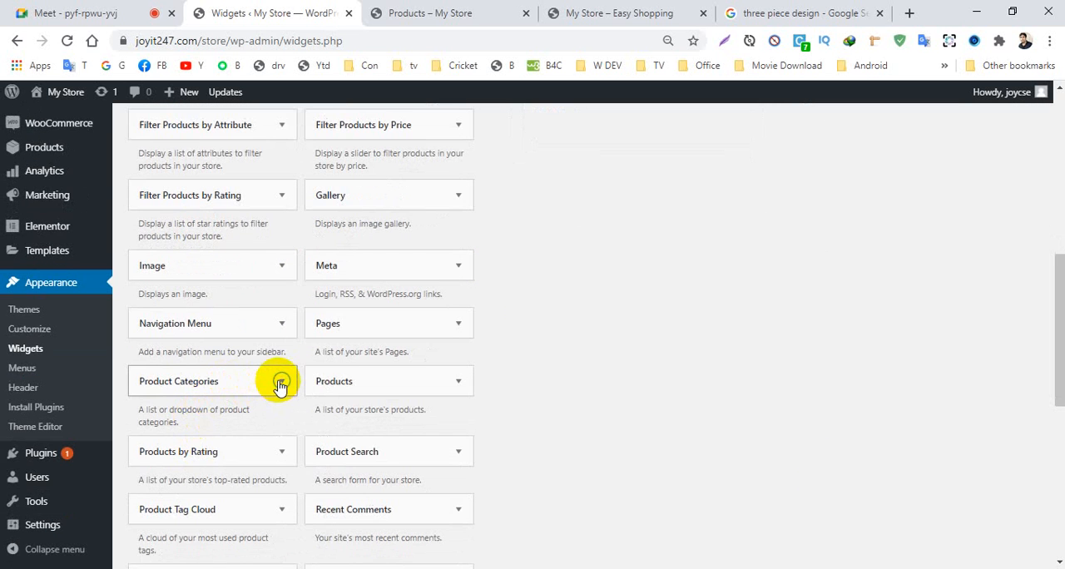
click(280, 382)
scroll(340, 407, down, 2)
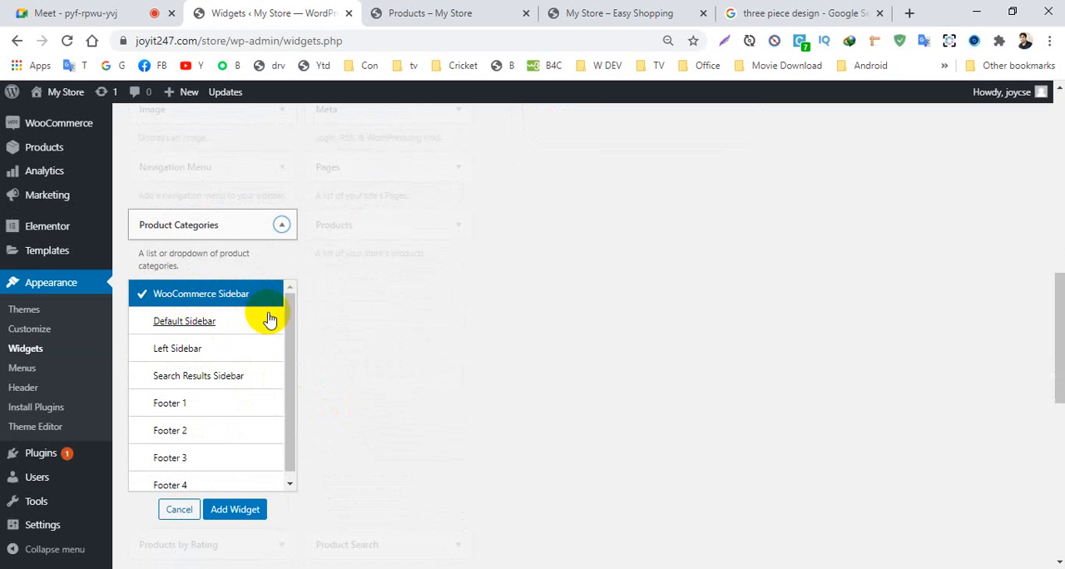
click(176, 328)
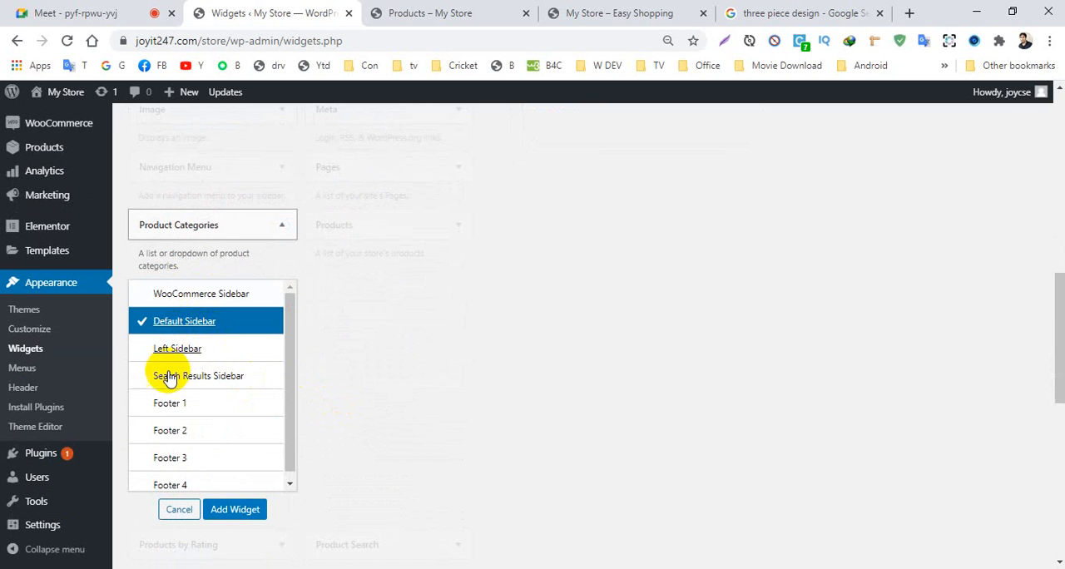
click(220, 512)
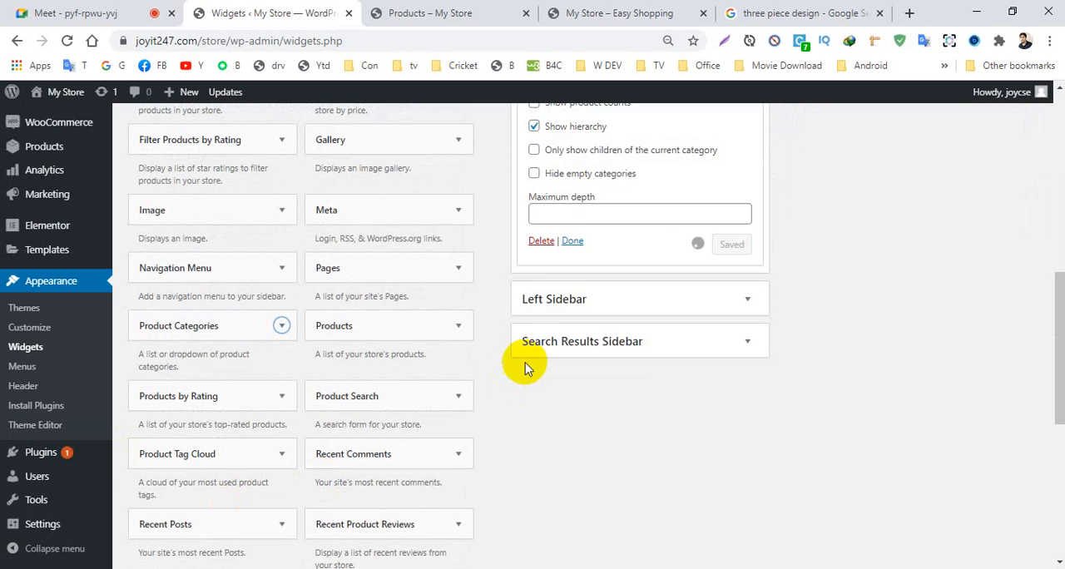
click(571, 240)
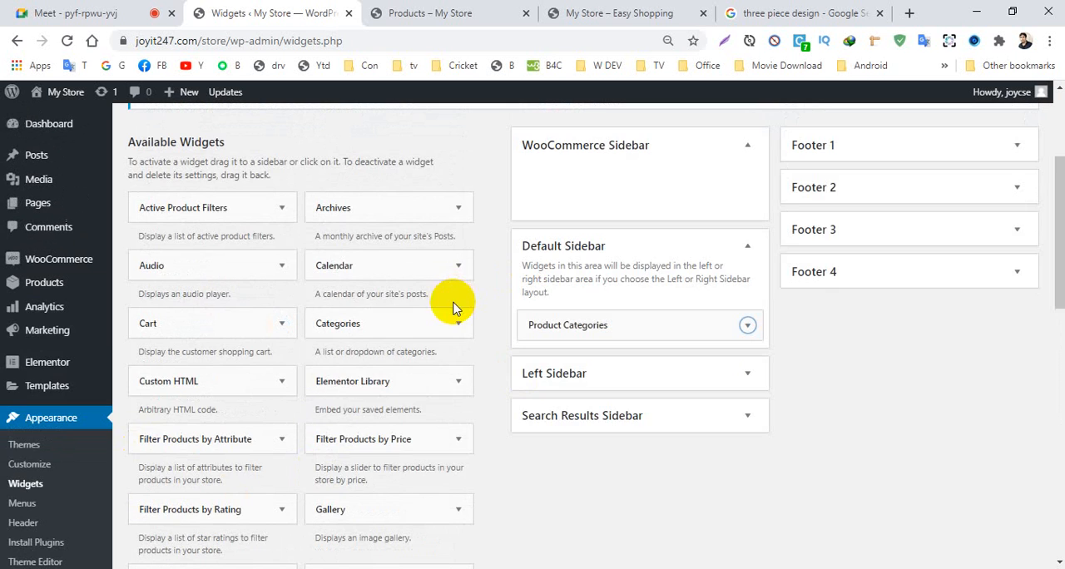
- Add the Product Search widget to the Default Sidebar
scroll(207, 278, down, 2)
scroll(207, 425, down, 2)
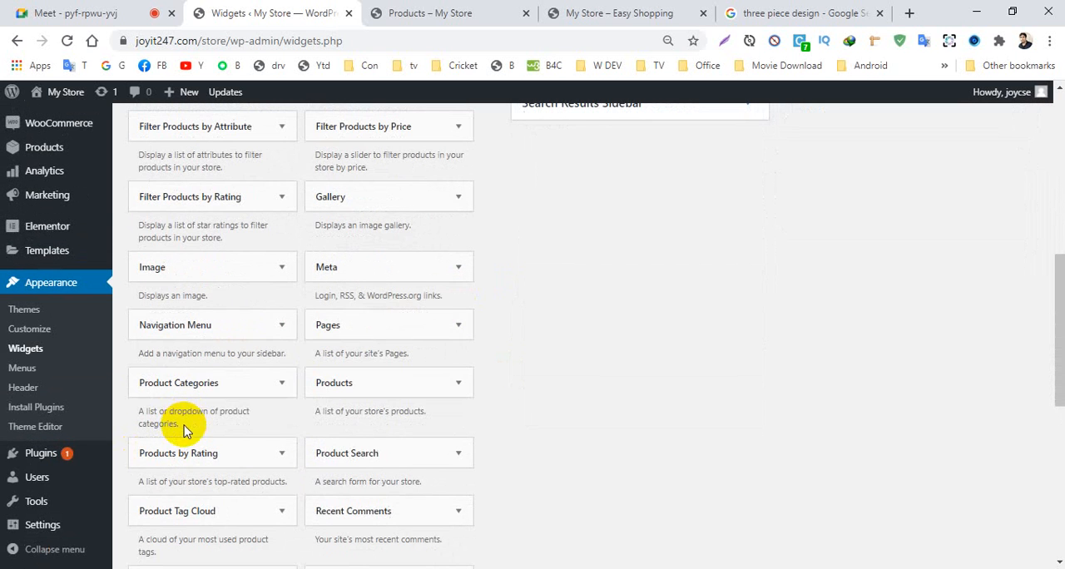
scroll(416, 399, down, 1)
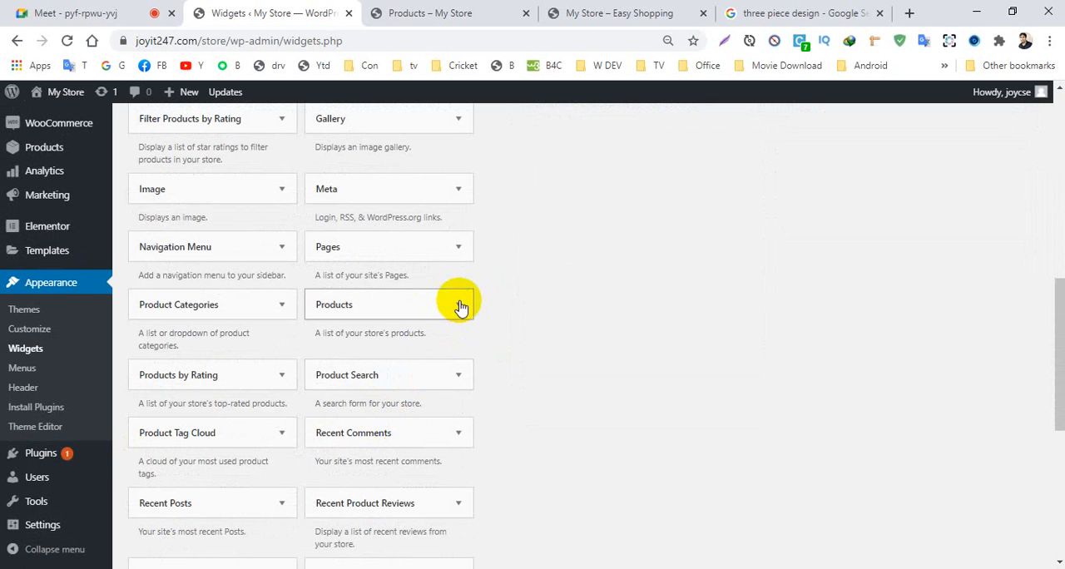
click(454, 376)
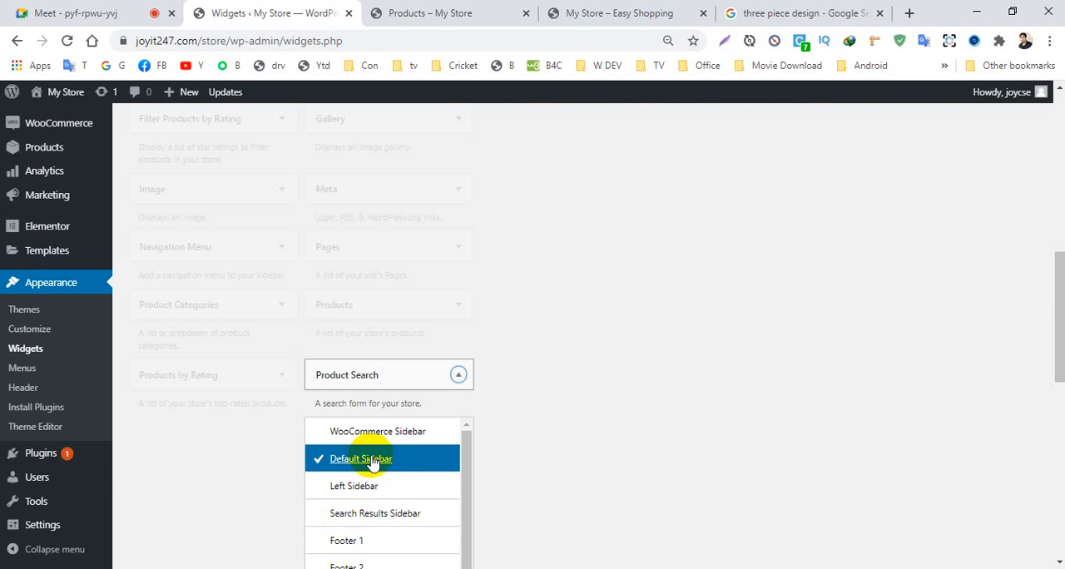
scroll(657, 456, down, 3)
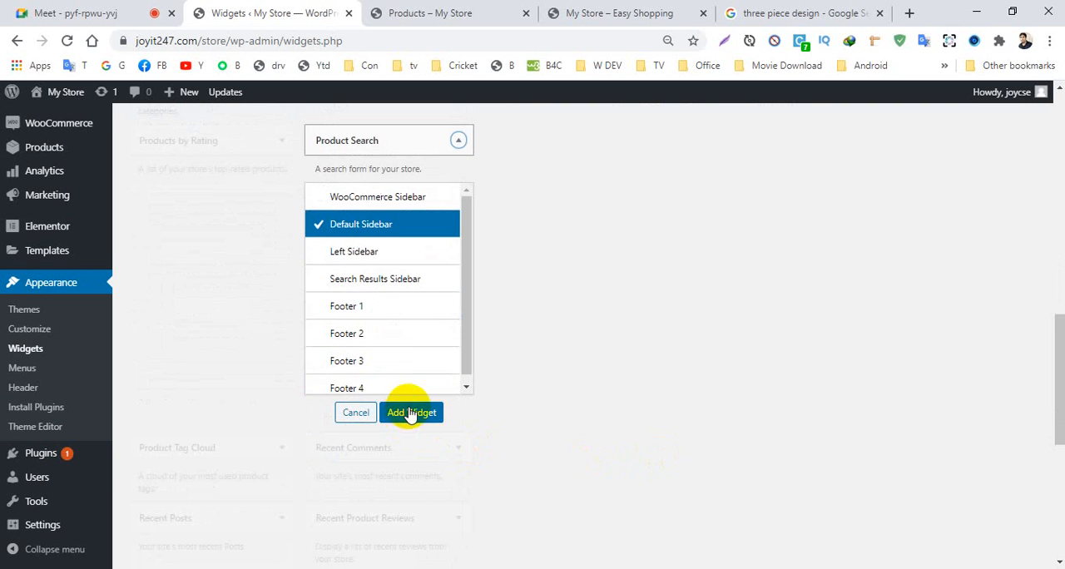
click(410, 414)
- Find the Products widget among the available widgets and add it to the Default Sidebar
scroll(463, 421, down, 5)
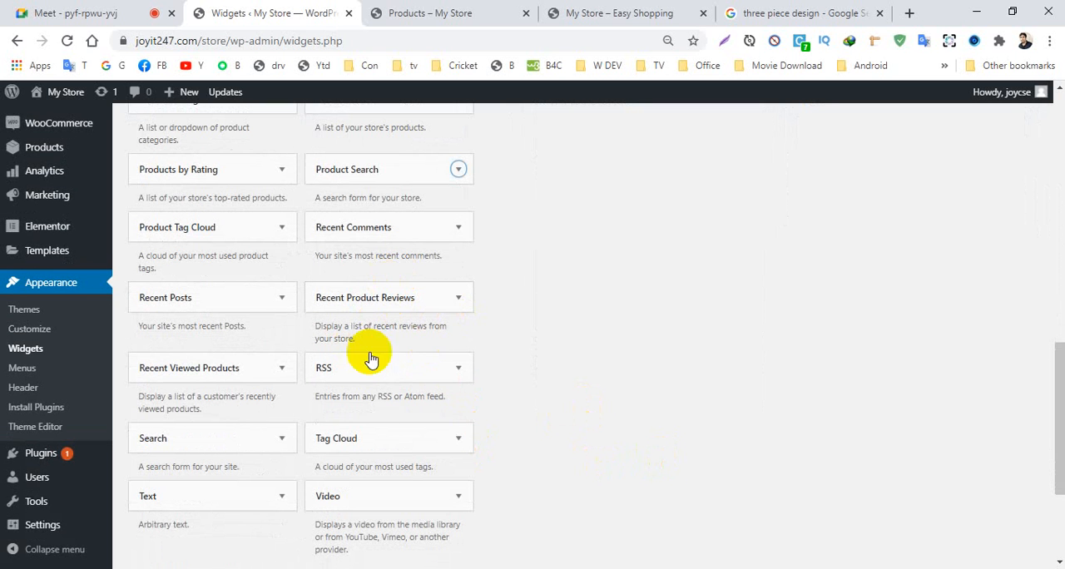
scroll(389, 453, down, 1)
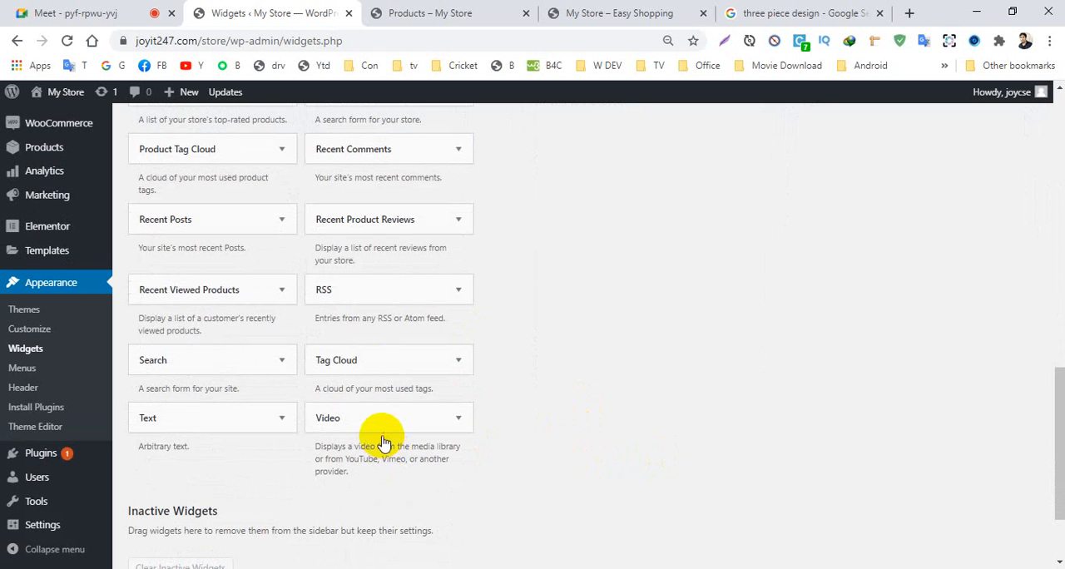
scroll(378, 341, up, 3)
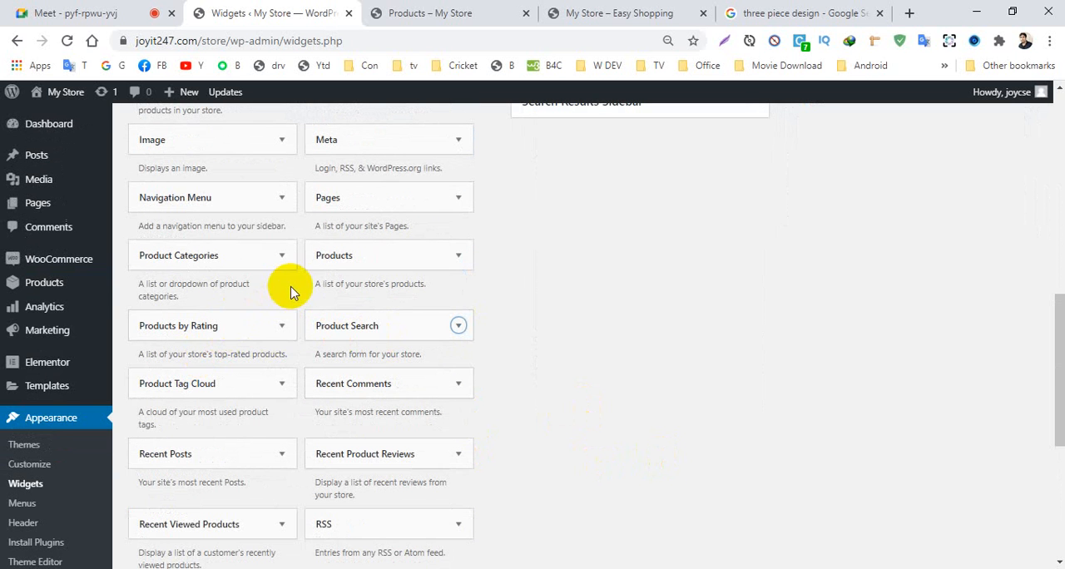
scroll(434, 291, up, 2)
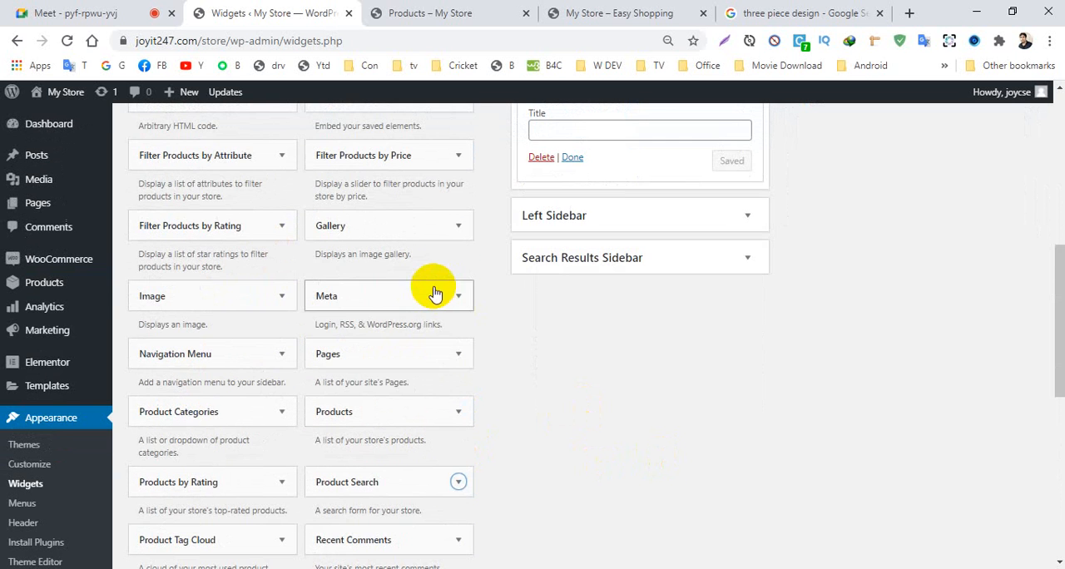
click(459, 413)
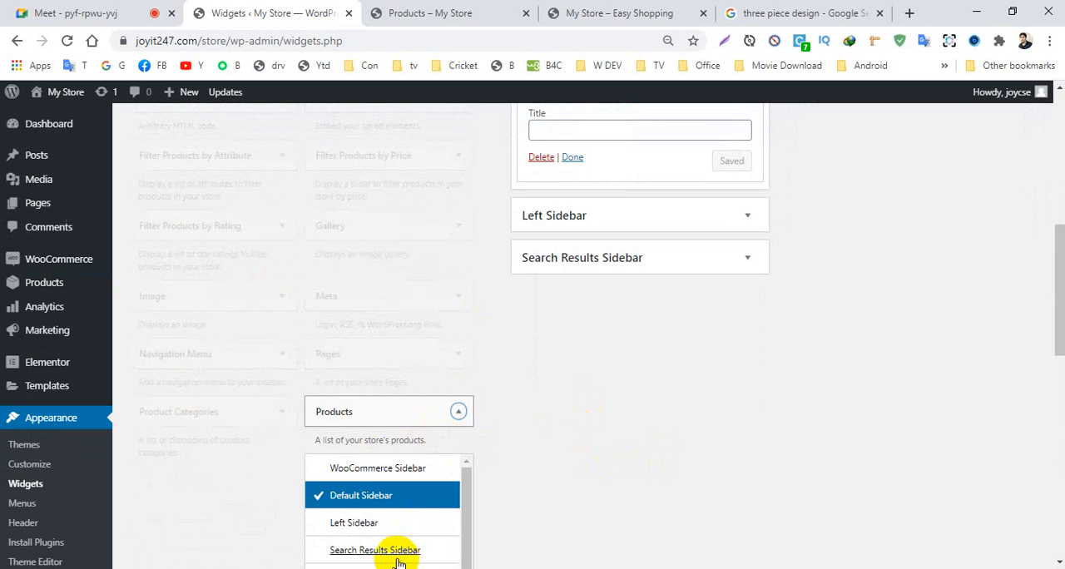
scroll(488, 477, down, 3)
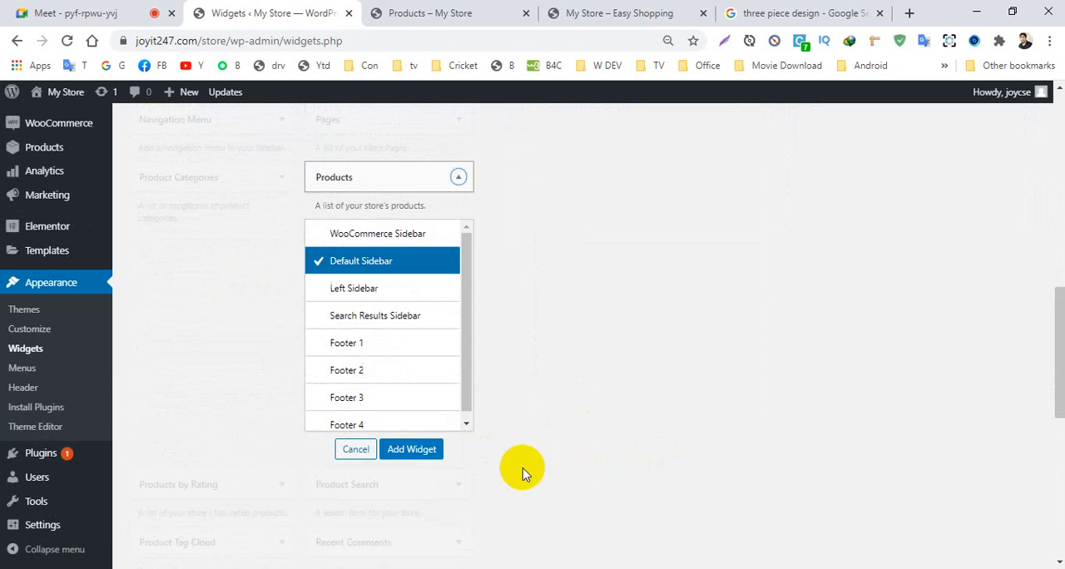
click(416, 449)
- Add the Filter Products by Price widget to the Default Sidebar
scroll(453, 403, up, 2)
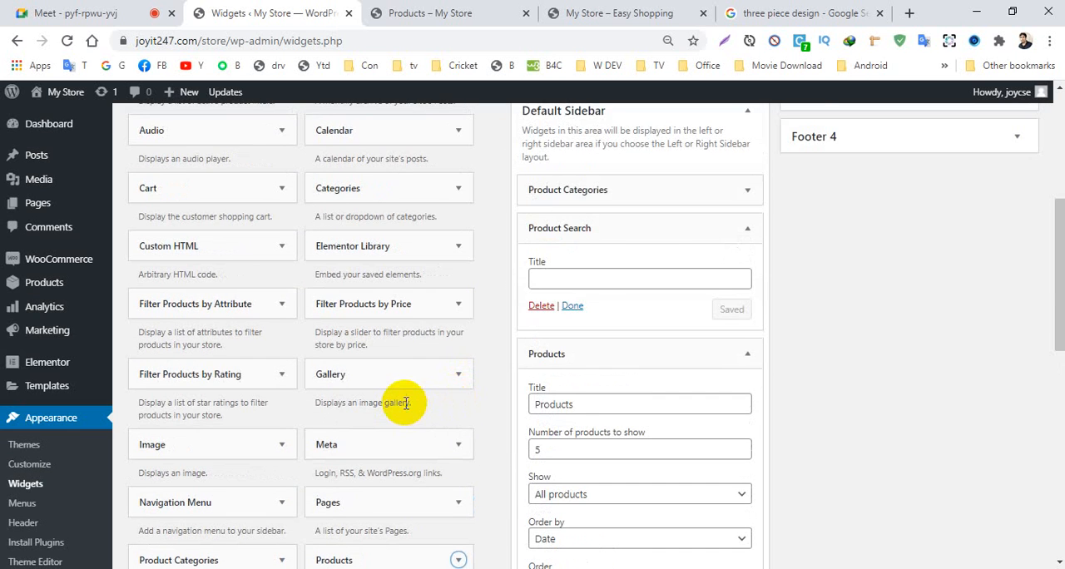
scroll(405, 403, up, 2)
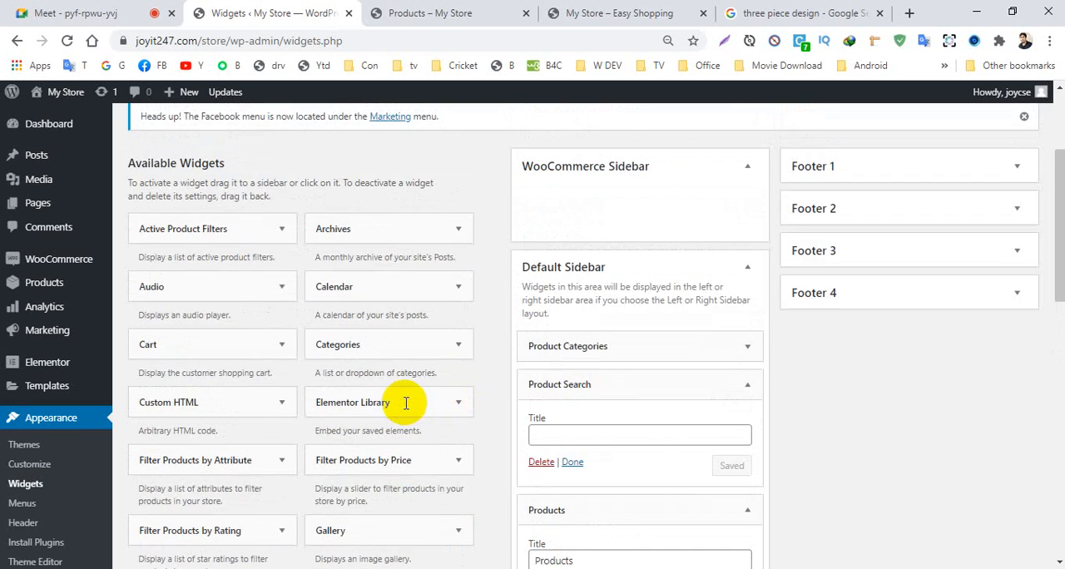
click(453, 460)
scroll(302, 458, down, 5)
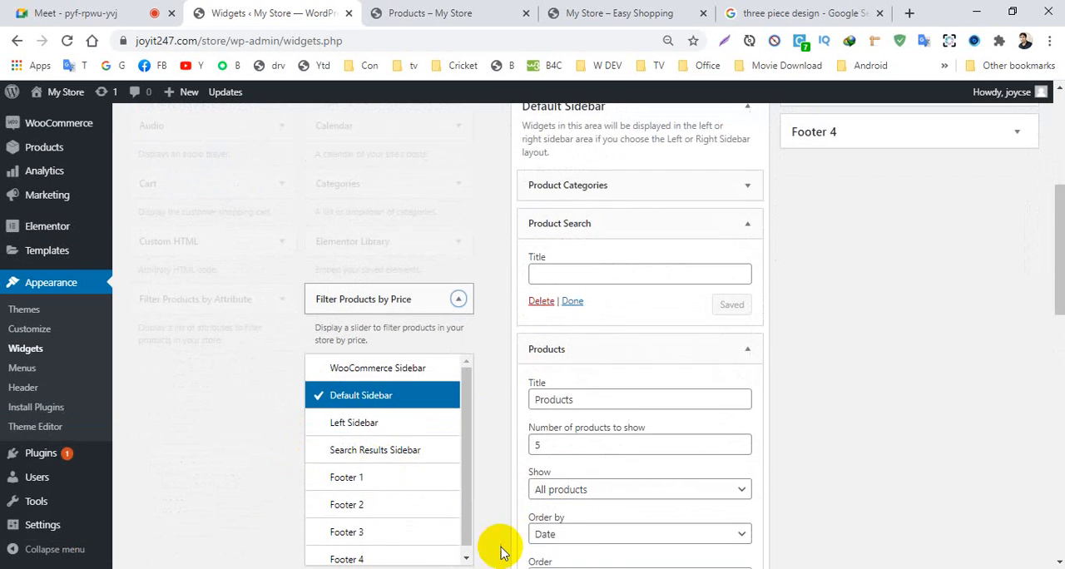
click(410, 277)
- Collapse the settings of the Filter Products by Price, Products and Product Search widgets in the Default Sidebar
scroll(274, 464, up, 10)
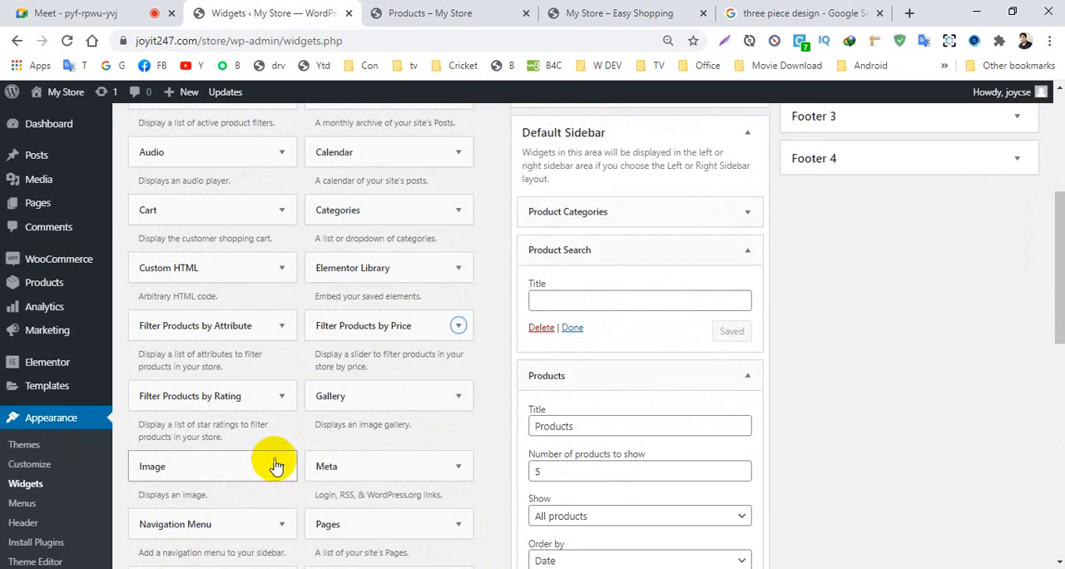
scroll(331, 450, down, 3)
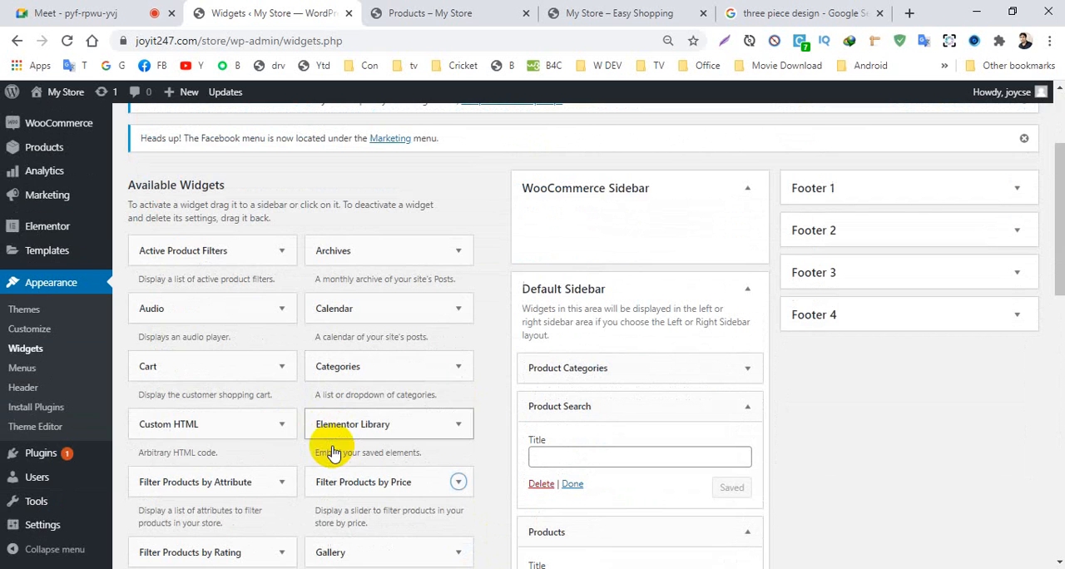
scroll(316, 436, down, 3)
scroll(208, 313, up, 3)
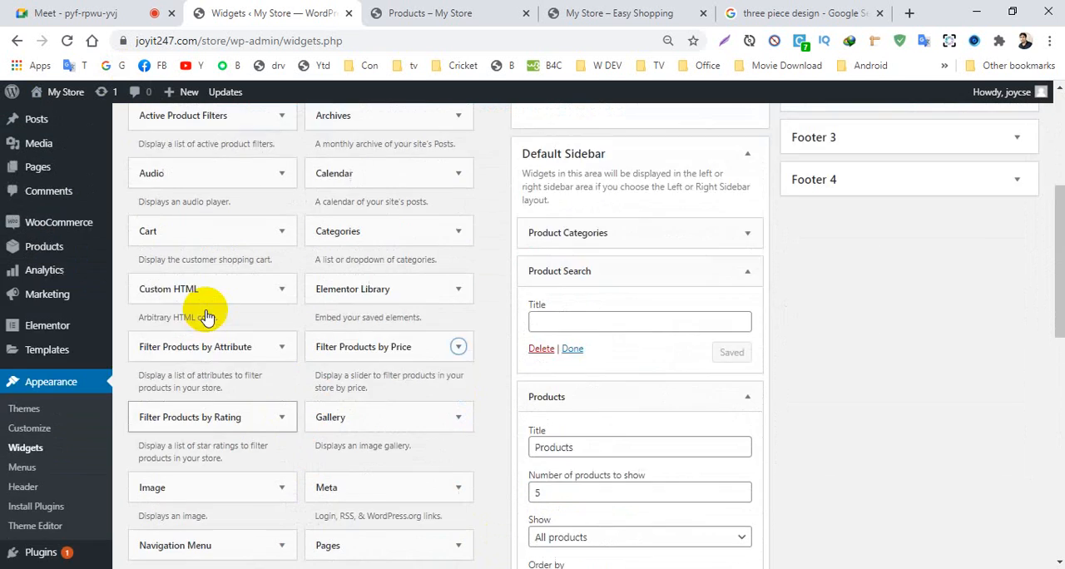
scroll(249, 275, down, 3)
scroll(254, 287, up, 5)
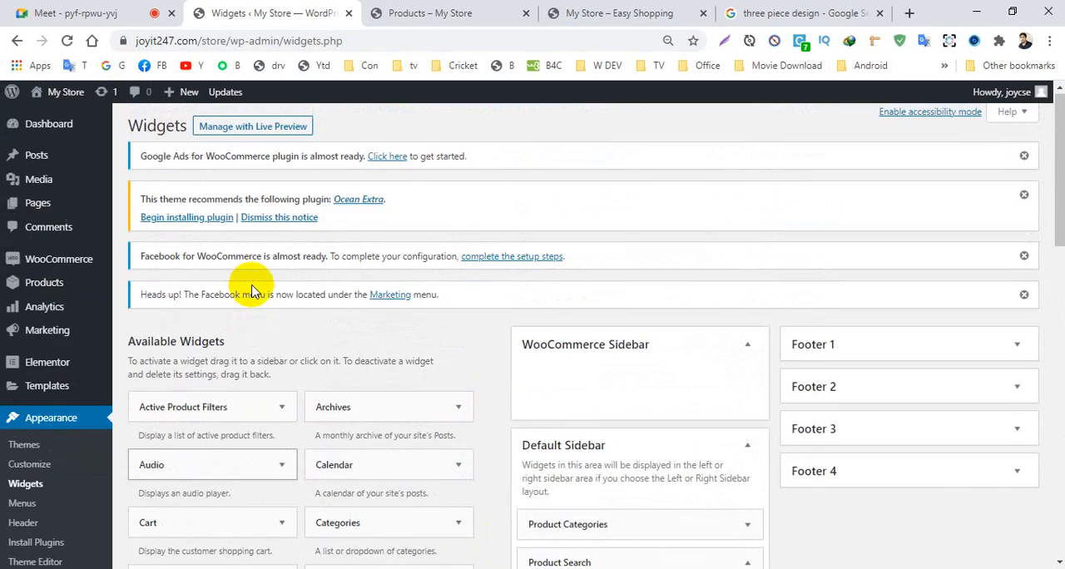
scroll(506, 288, down, 9)
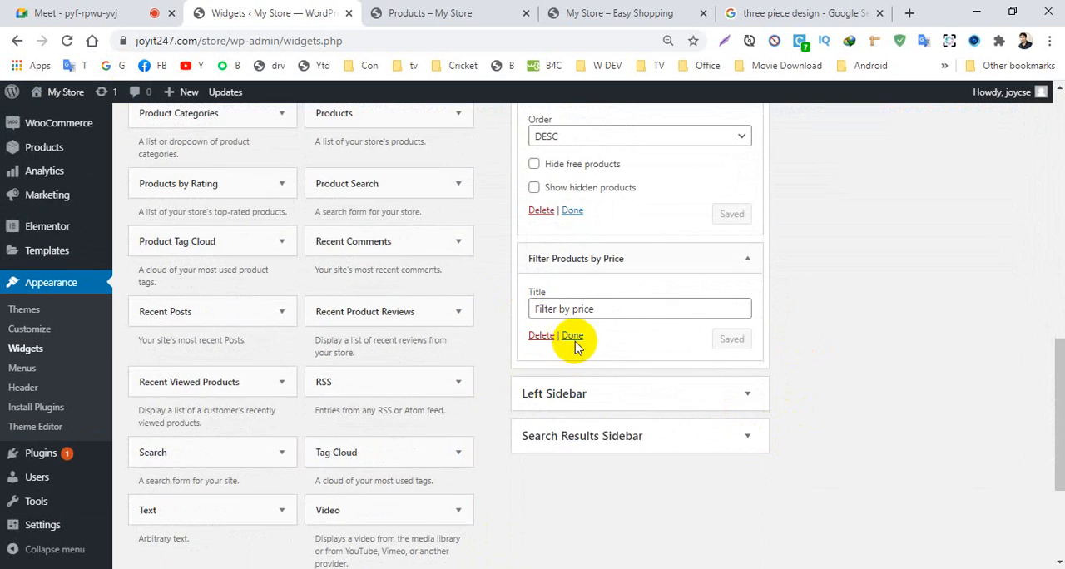
click(574, 339)
click(572, 211)
scroll(632, 249, up, 6)
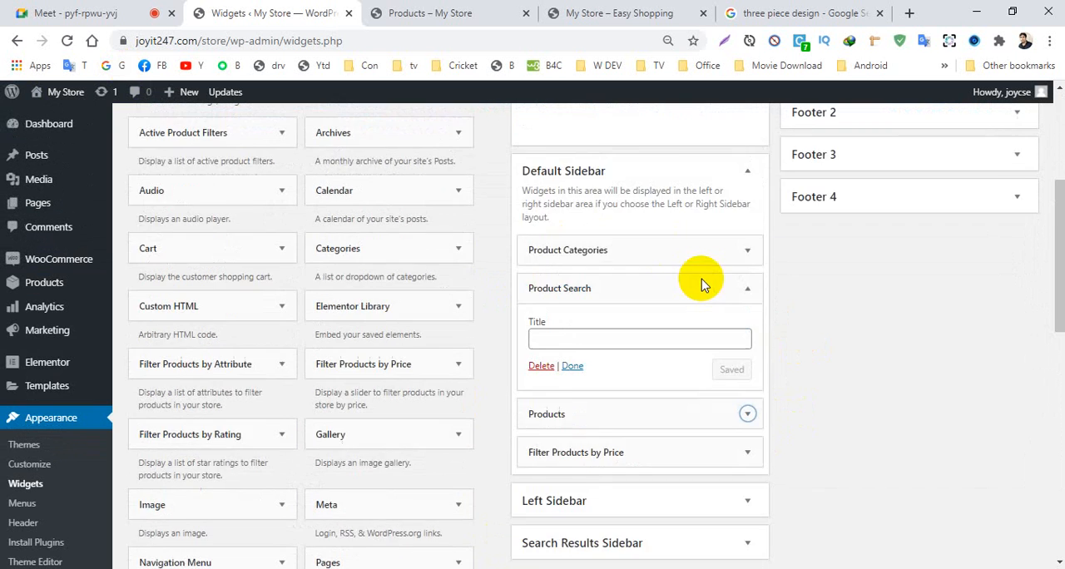
scroll(694, 285, up, 2)
scroll(741, 288, down, 2)
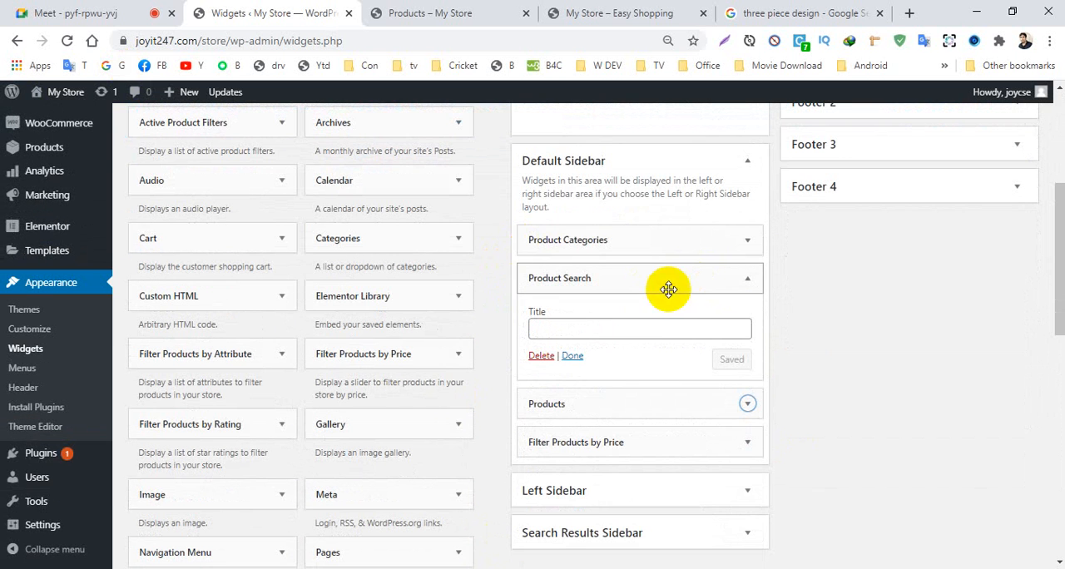
click(573, 358)
- Review the widgets now placed in the Default Sidebar and the rest of the Widgets page
scroll(606, 466, down, 4)
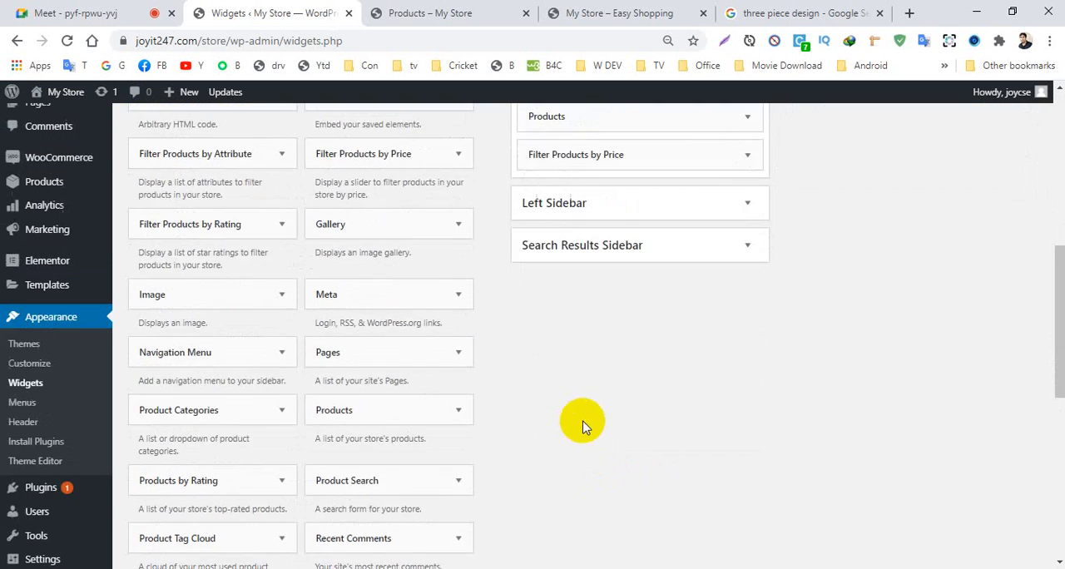
scroll(718, 463, up, 6)
scroll(720, 405, down, 3)
scroll(725, 404, up, 3)
scroll(722, 400, down, 1)
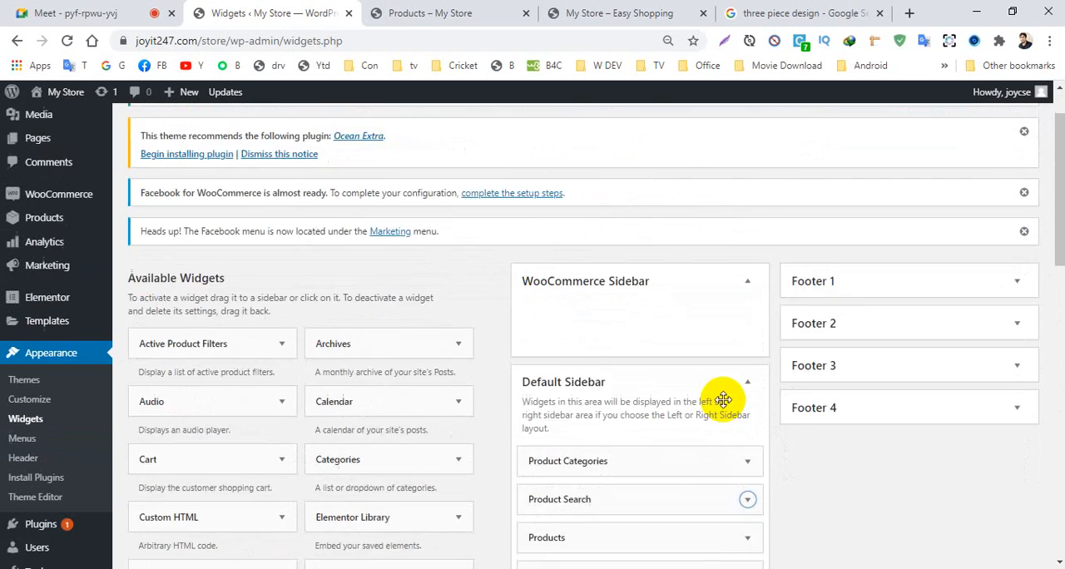
scroll(723, 400, down, 6)
scroll(723, 401, up, 7)
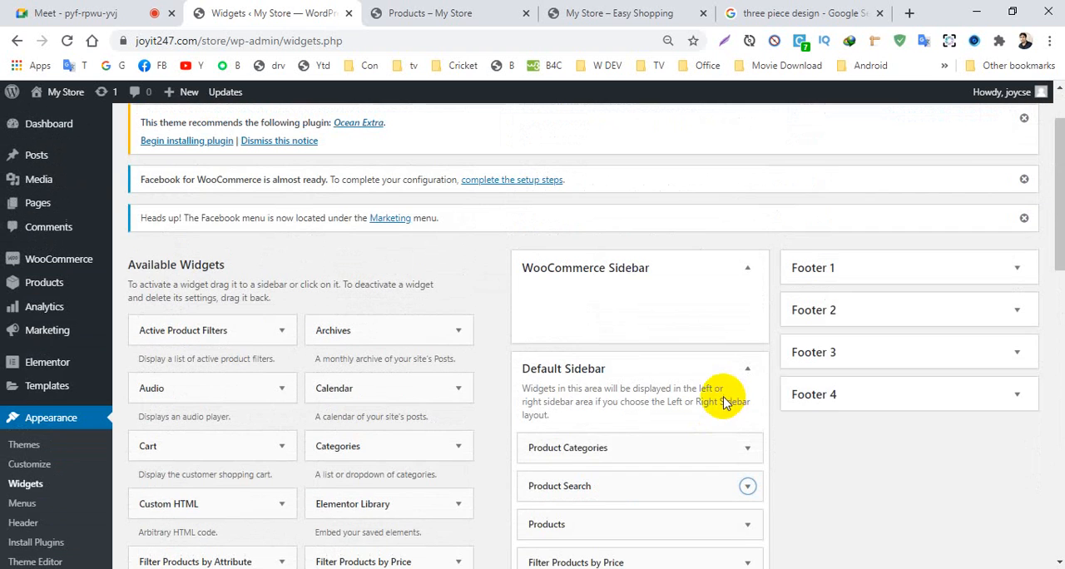
scroll(715, 438, down, 2)
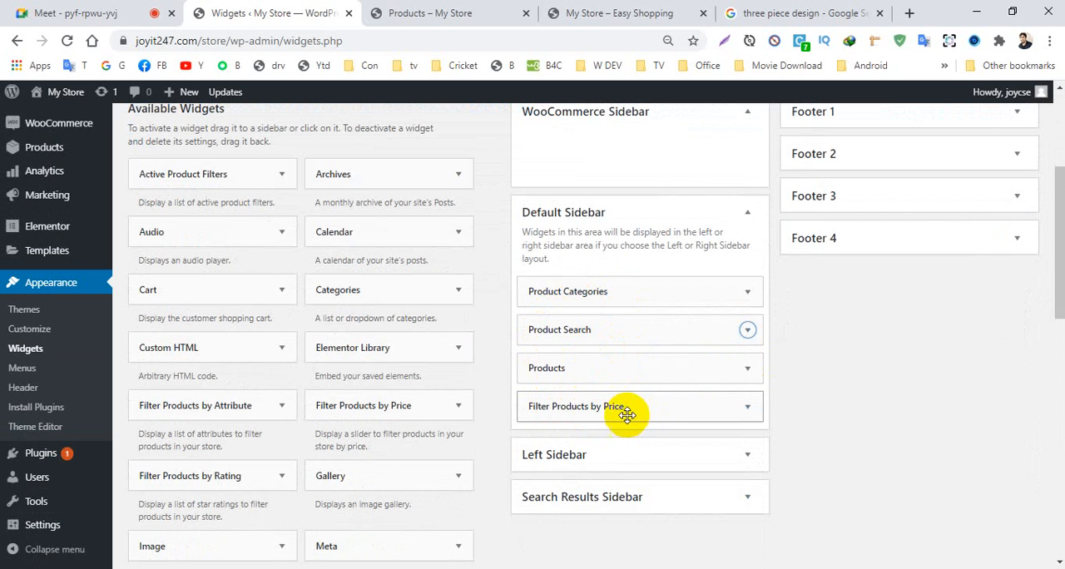
scroll(625, 414, down, 9)
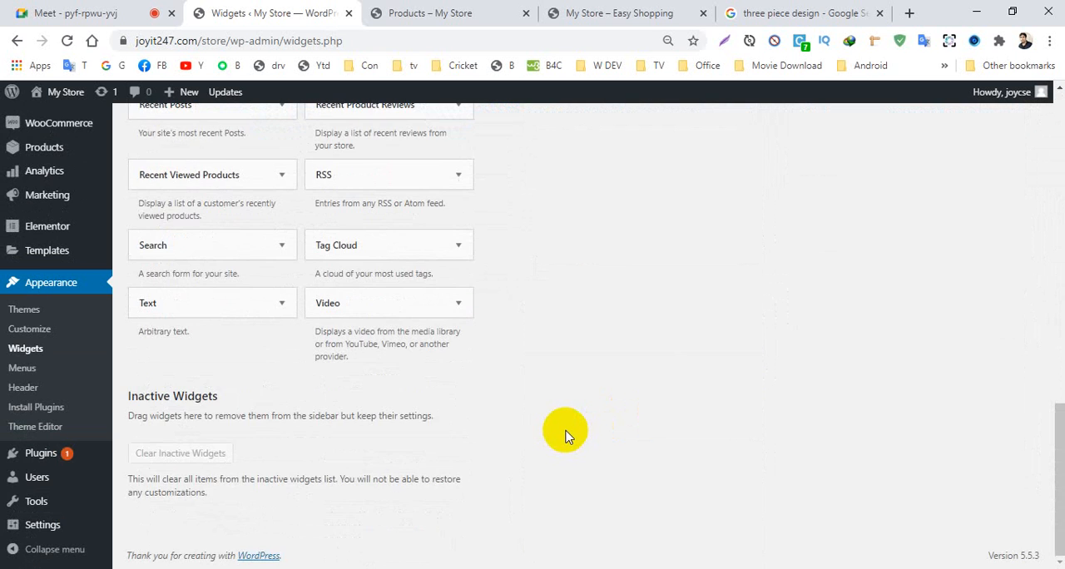
scroll(564, 434, up, 10)
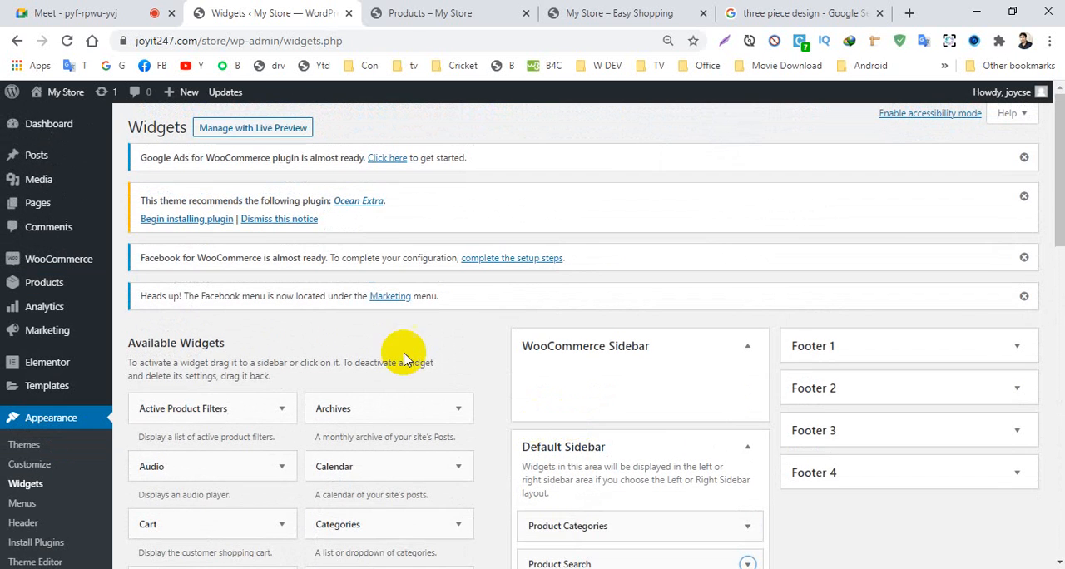
- Switch to the storefront's Shop page and open the site's Home page from there
click(429, 10)
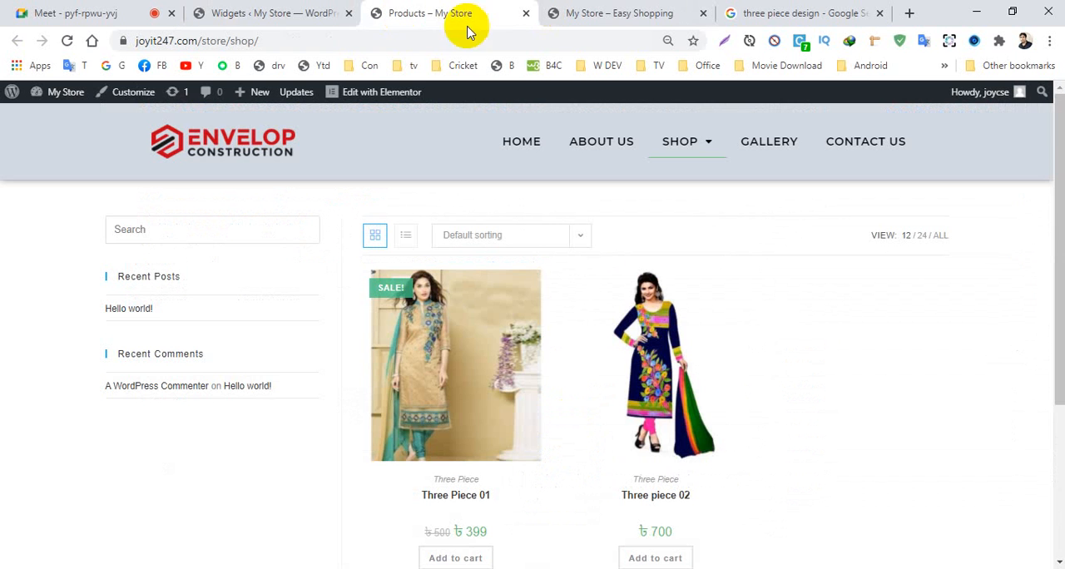
click(521, 145)
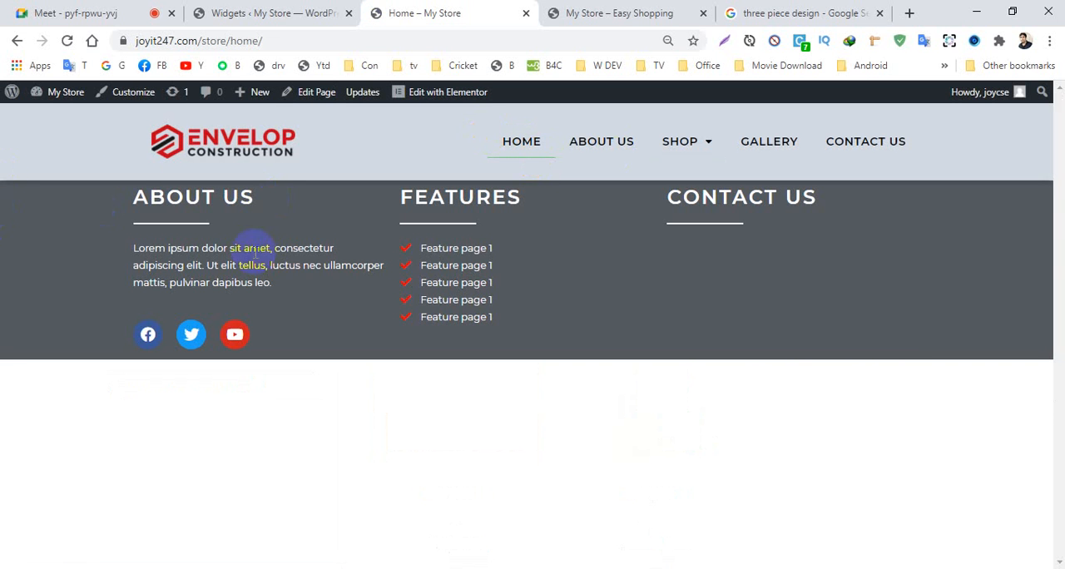
- Open the Shop page, search the products for "three piece" and look over the search results and sidebar
mouse_move(678, 143)
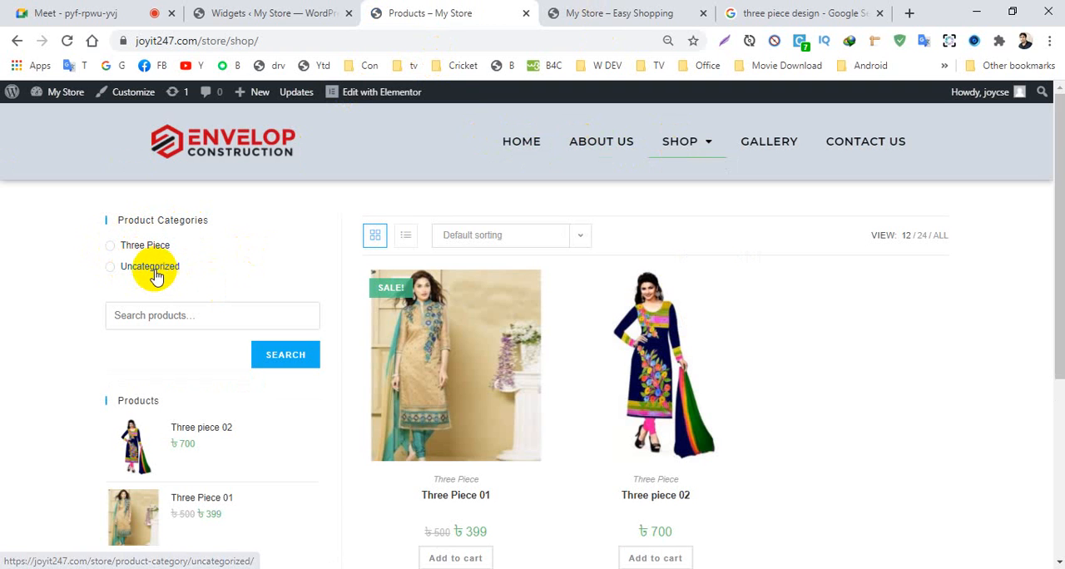
click(158, 321)
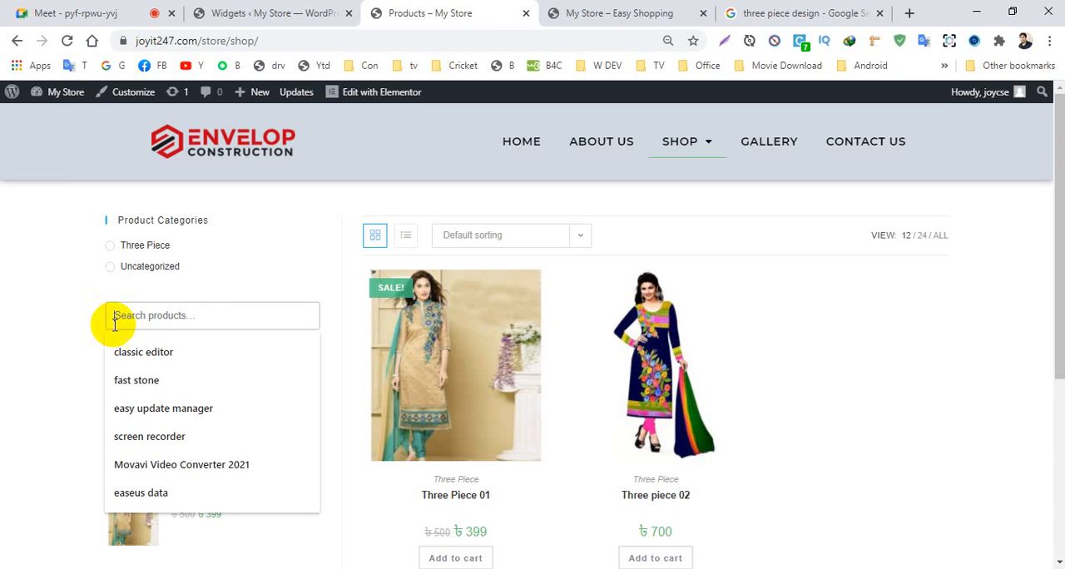
text(three piece)
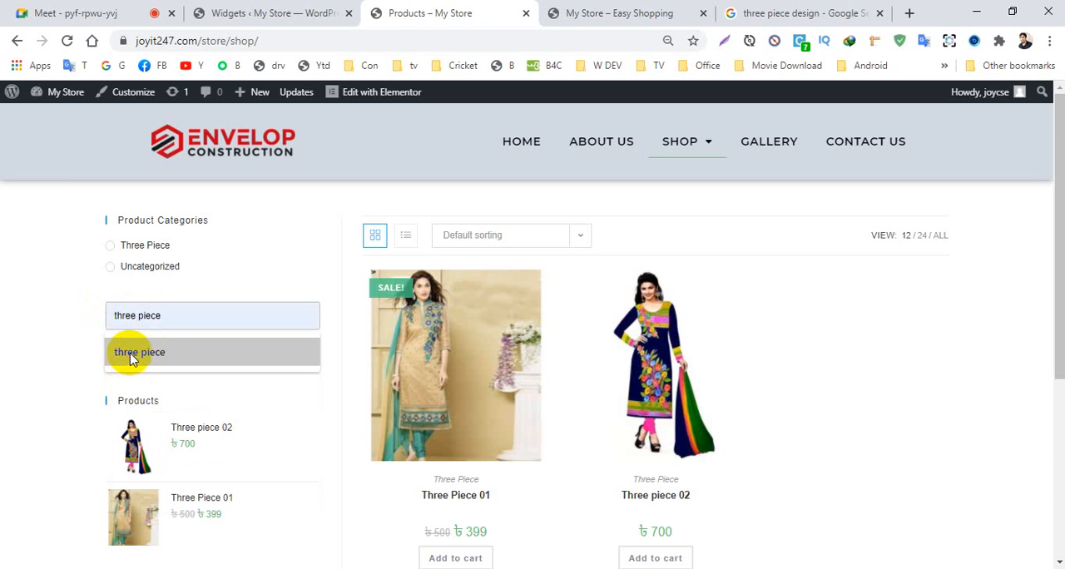
click(133, 352)
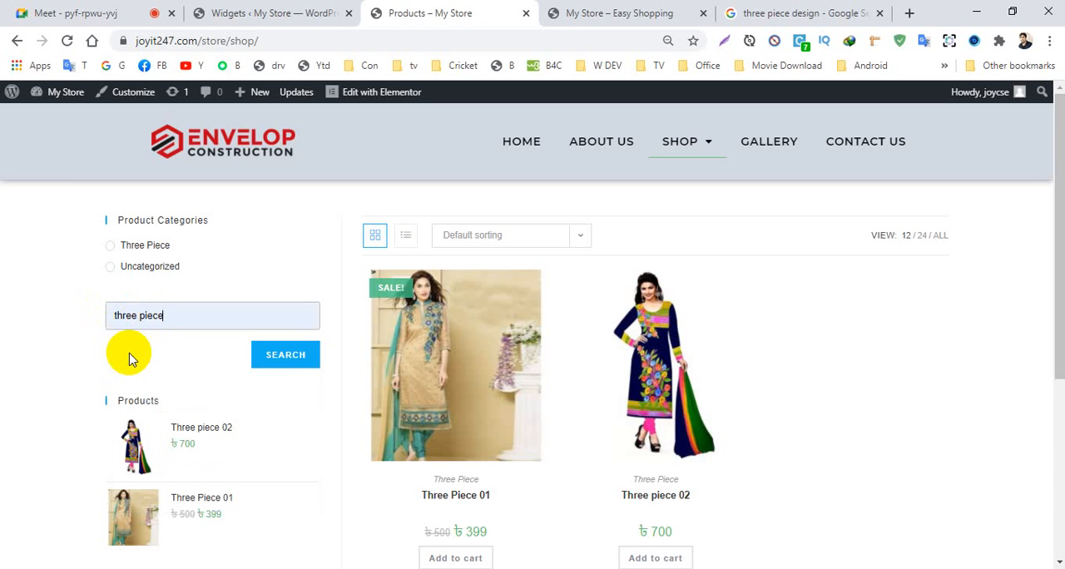
click(280, 355)
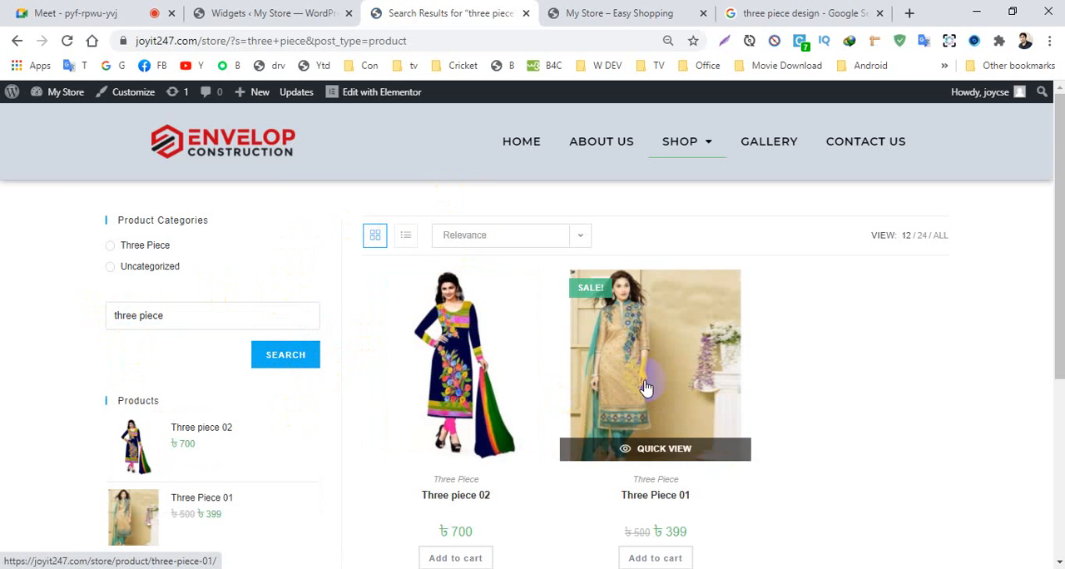
scroll(171, 317, down, 5)
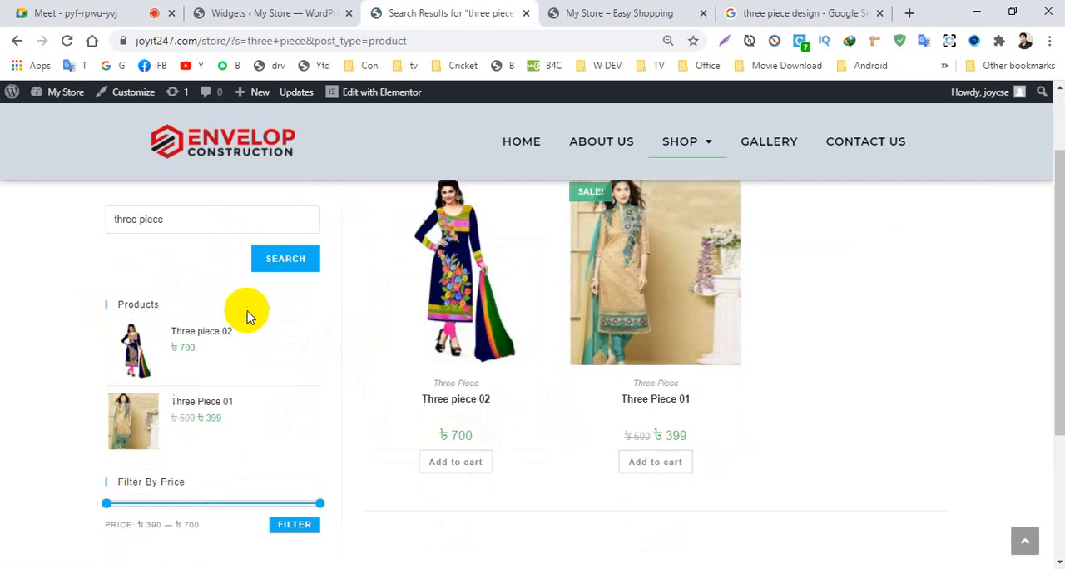
- Add a new product Blaer 01 with regular price 2000, sale price 1899, tag "blaer" and the new category Balaer
click(271, 12)
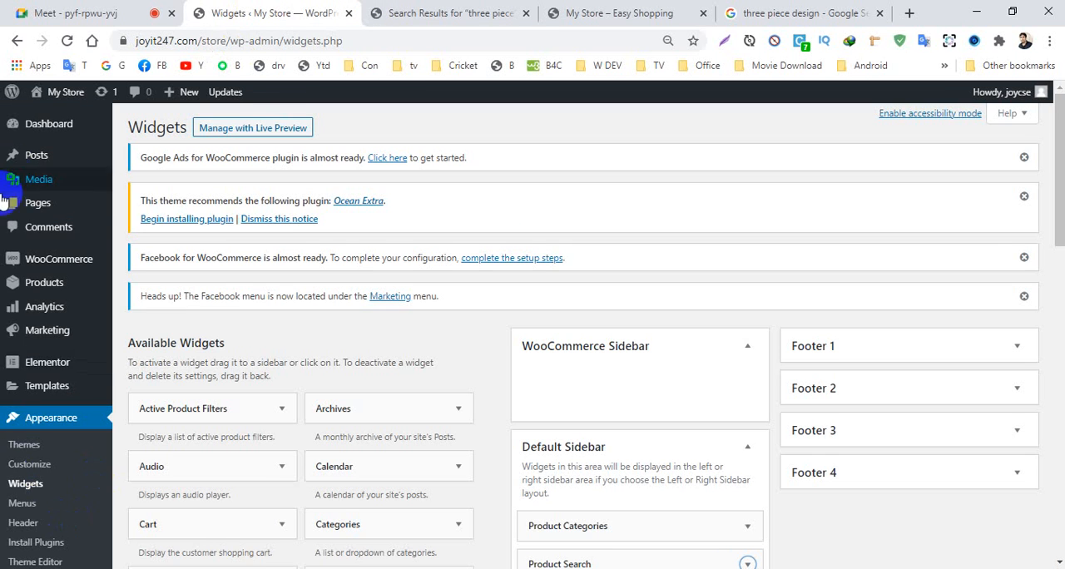
mouse_move(52, 291)
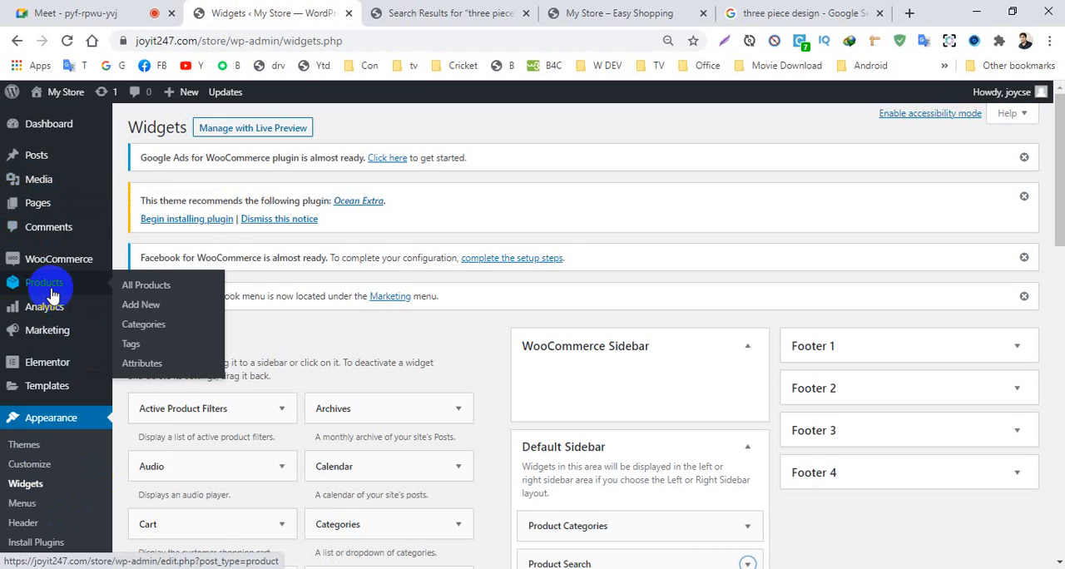
click(142, 305)
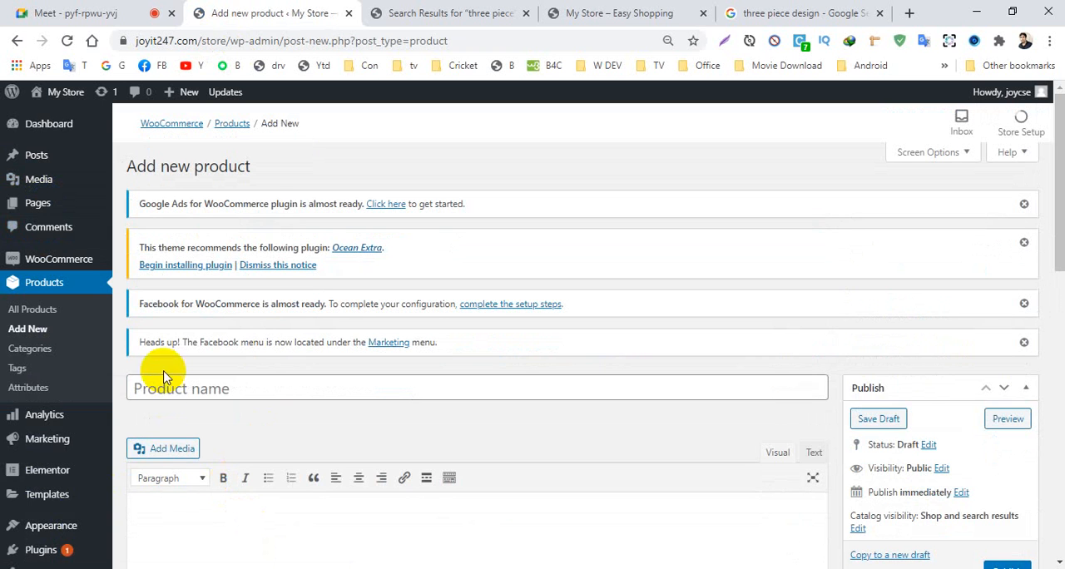
click(165, 387)
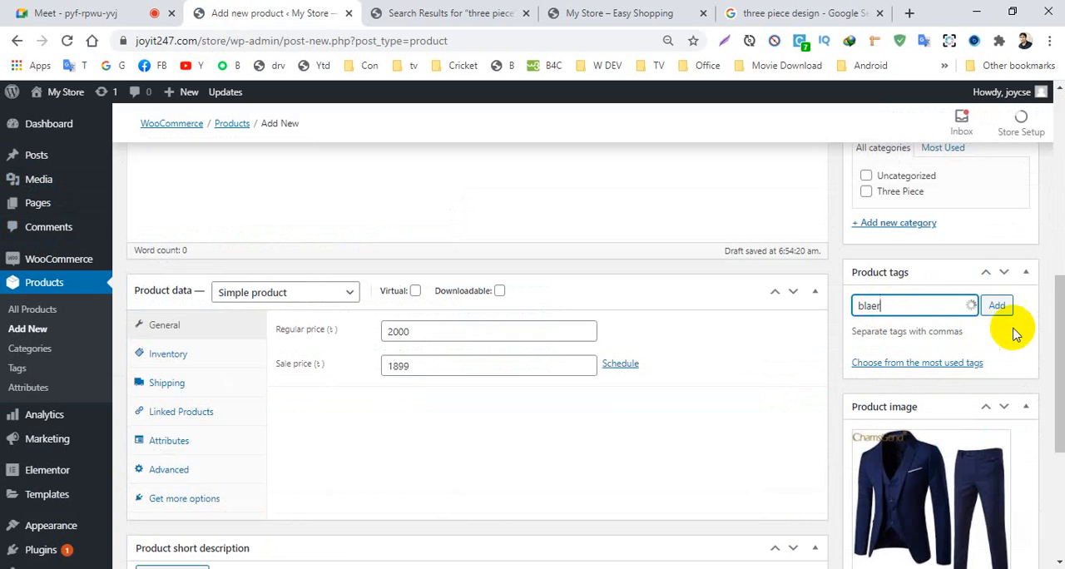
click(997, 306)
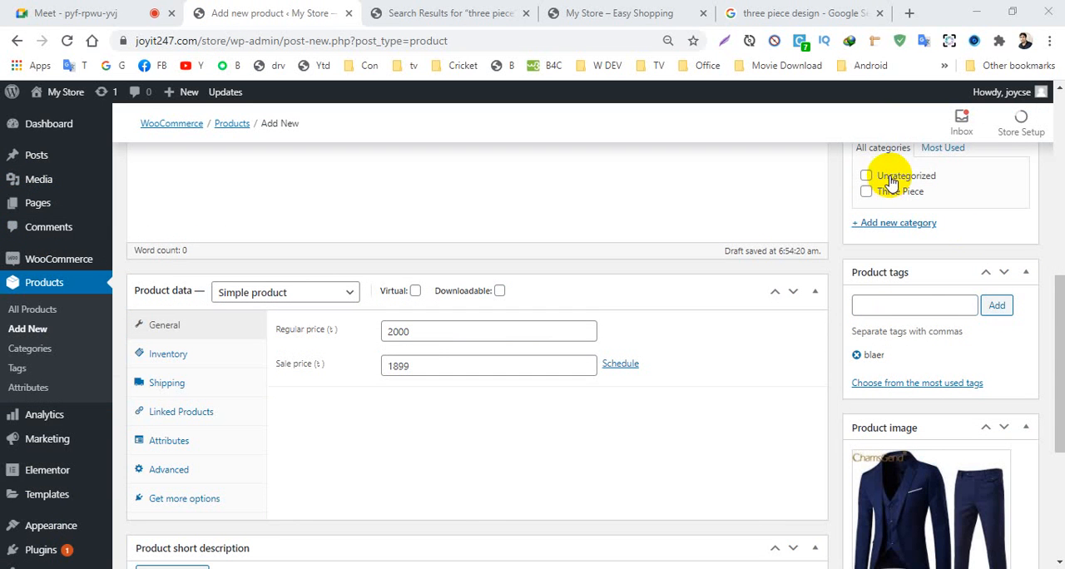
click(869, 224)
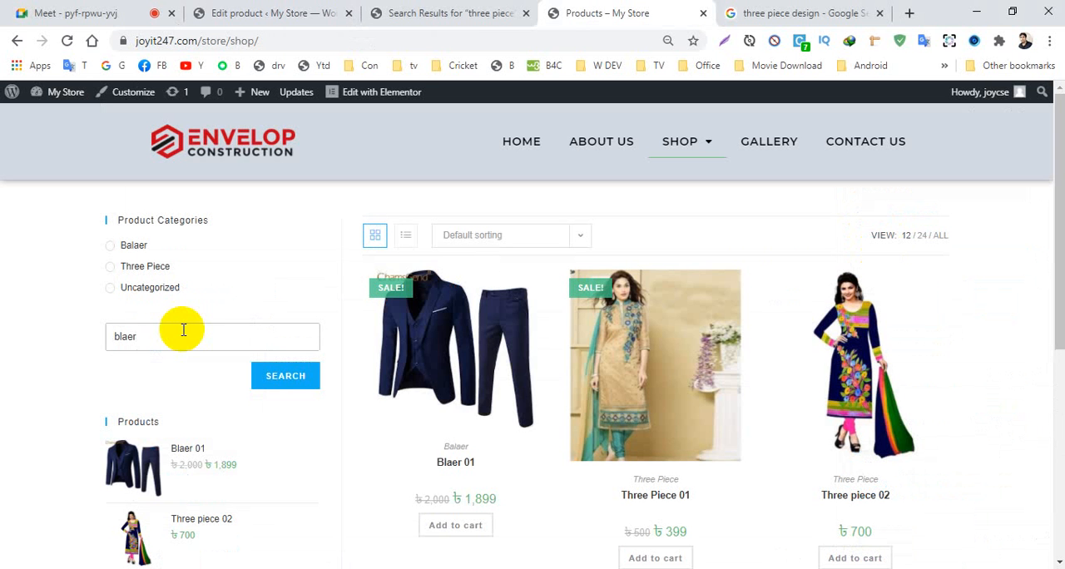
- Search the shop for "blaer" and examine the Blaer 01 product page, its sidebar widgets and its review section
click(285, 376)
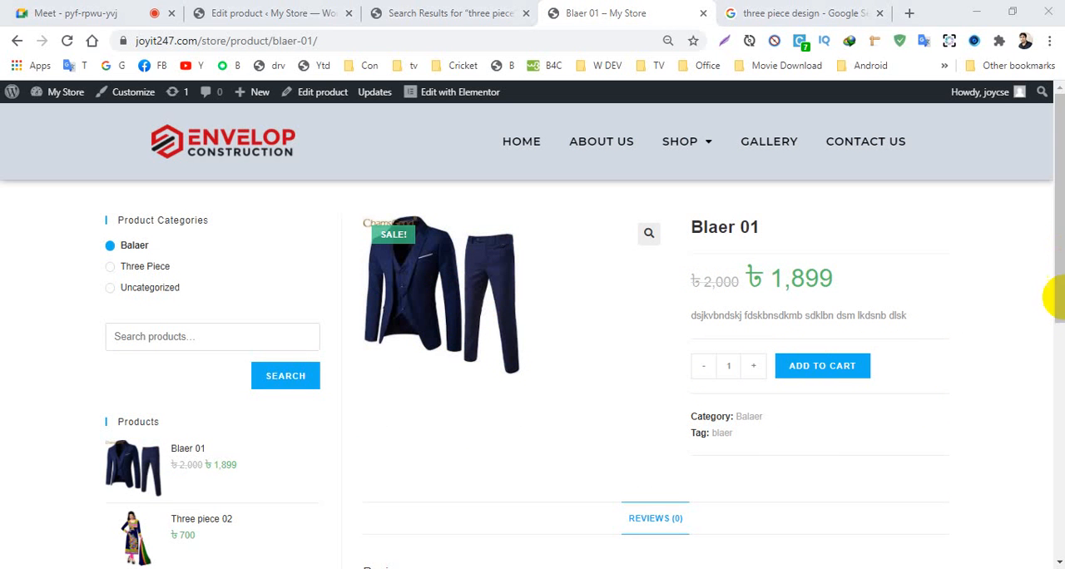
scroll(44, 391, down, 1)
scroll(44, 391, down, 1)
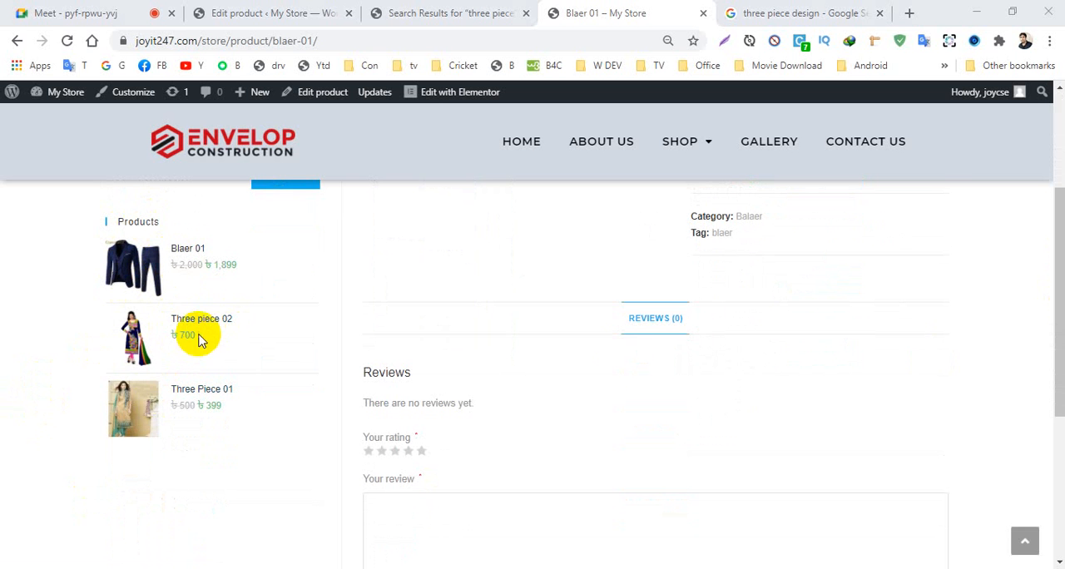
scroll(582, 320, up, 2)
scroll(219, 427, down, 2)
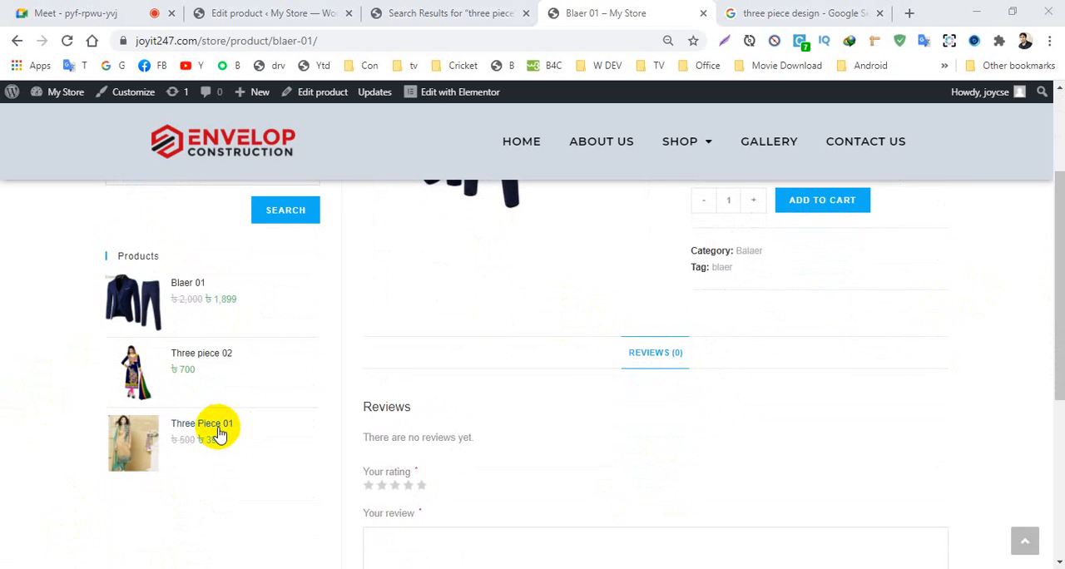
scroll(205, 459, down, 1)
scroll(202, 466, up, 3)
scroll(204, 466, down, 2)
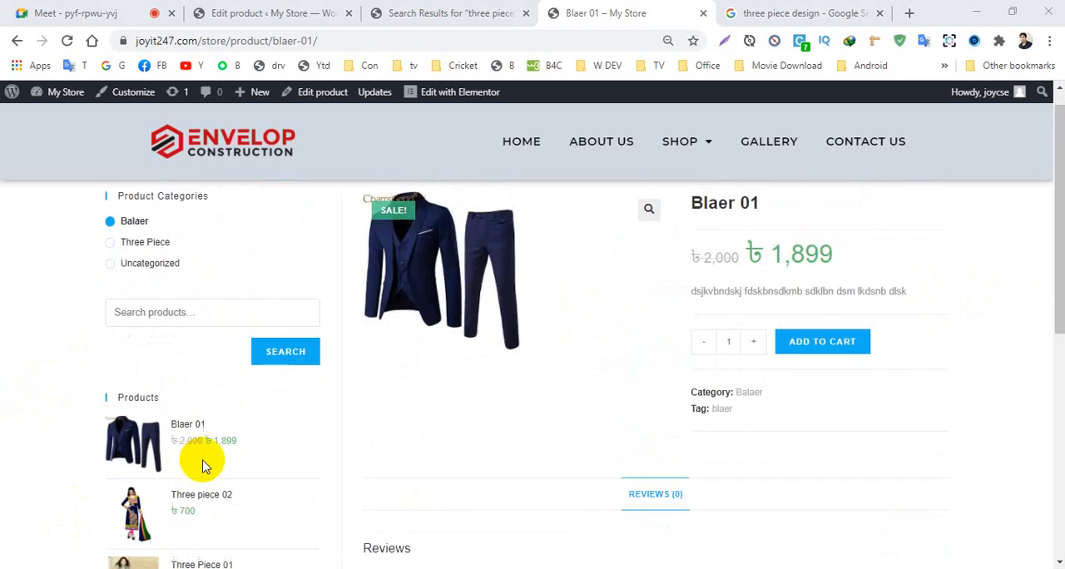
scroll(141, 287, up, 2)
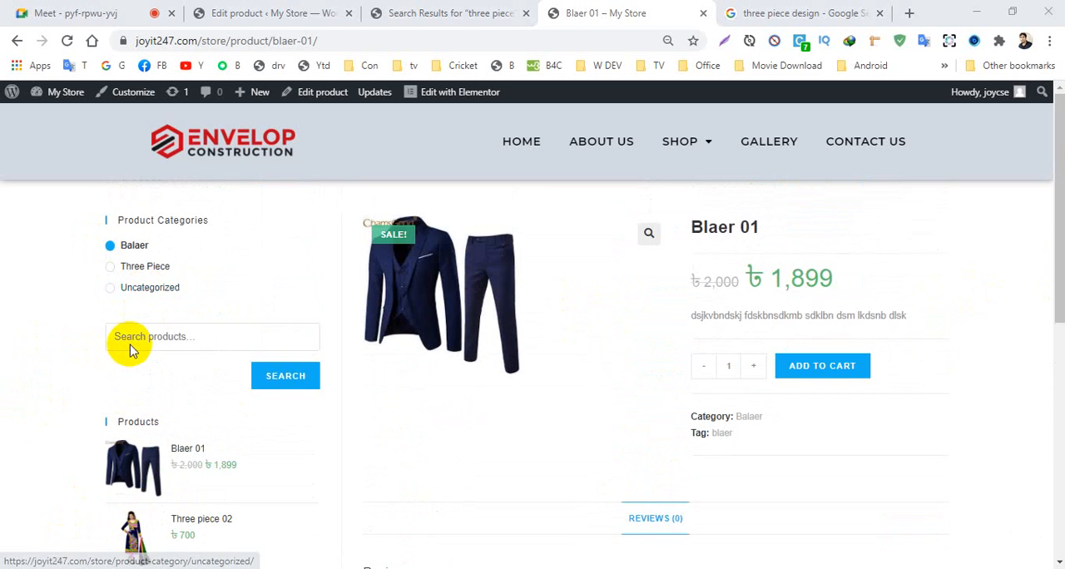
scroll(139, 383, down, 6)
scroll(120, 433, up, 6)
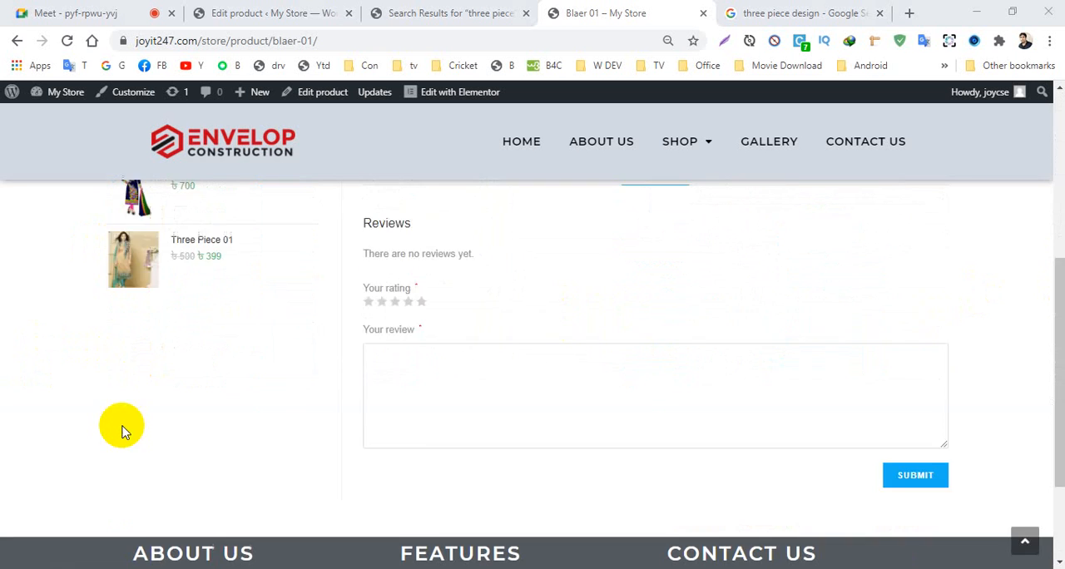
scroll(124, 435, down, 4)
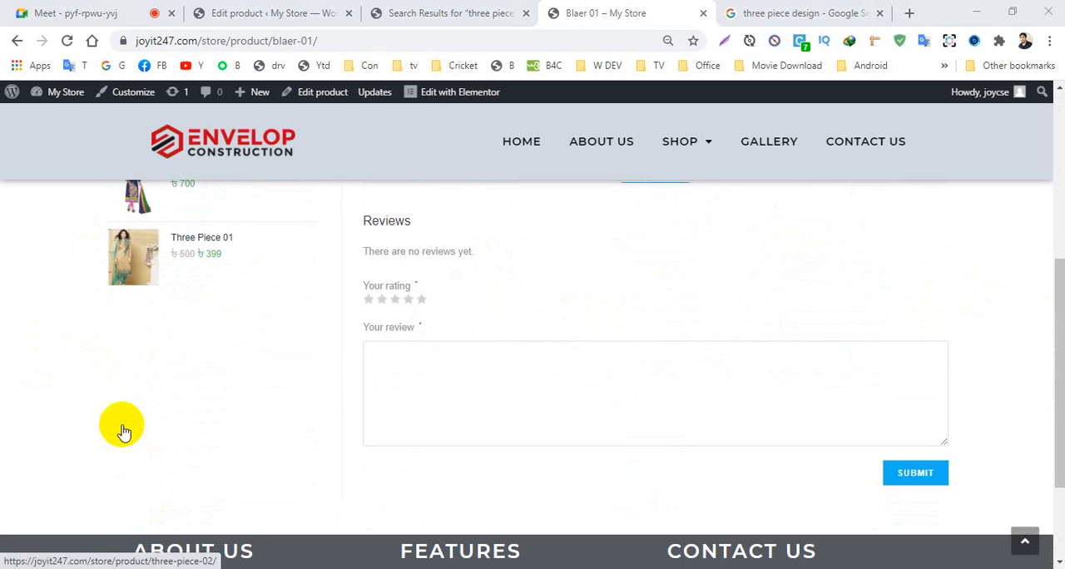
scroll(121, 428, up, 4)
scroll(121, 424, down, 5)
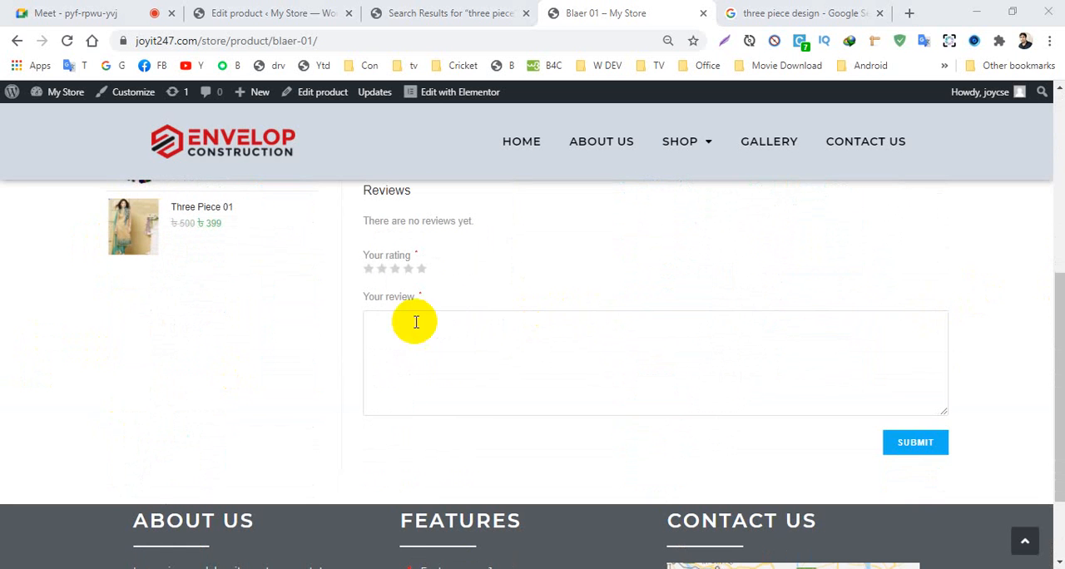
- Try a four-star rating in the Blaer 01 review form and activate the review text field
click(381, 267)
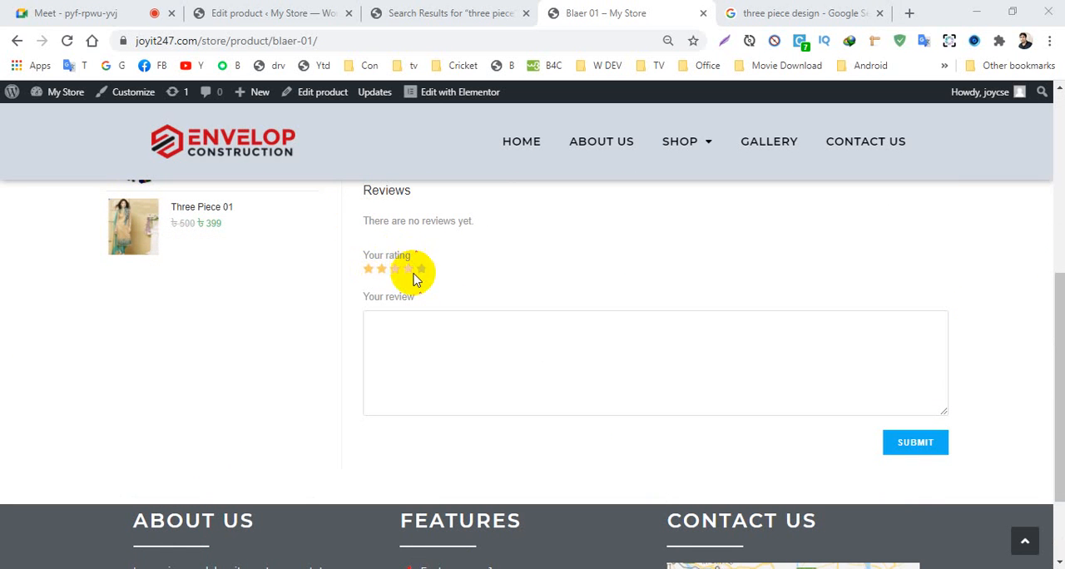
click(421, 269)
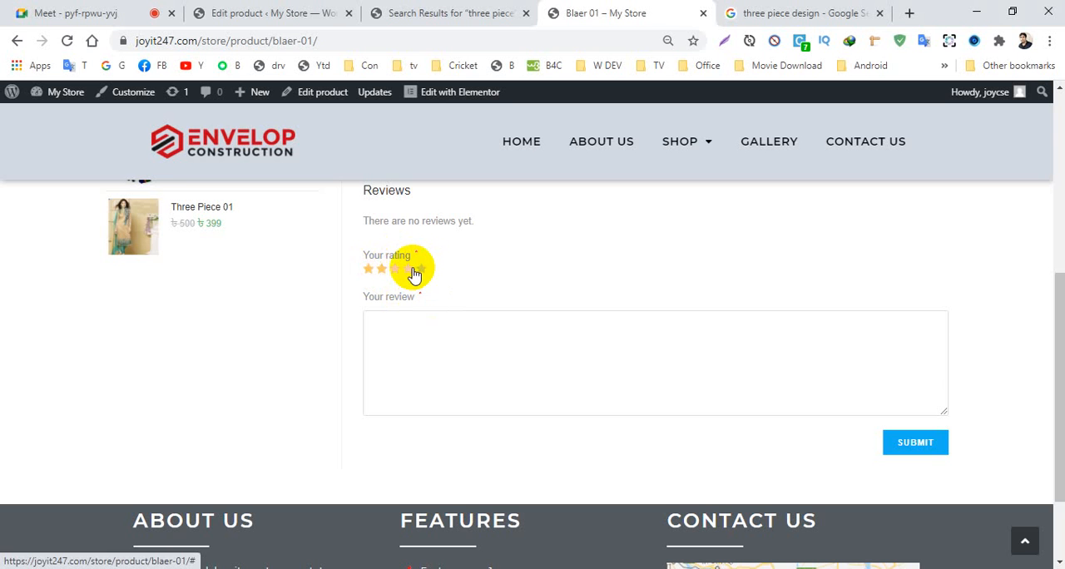
click(392, 326)
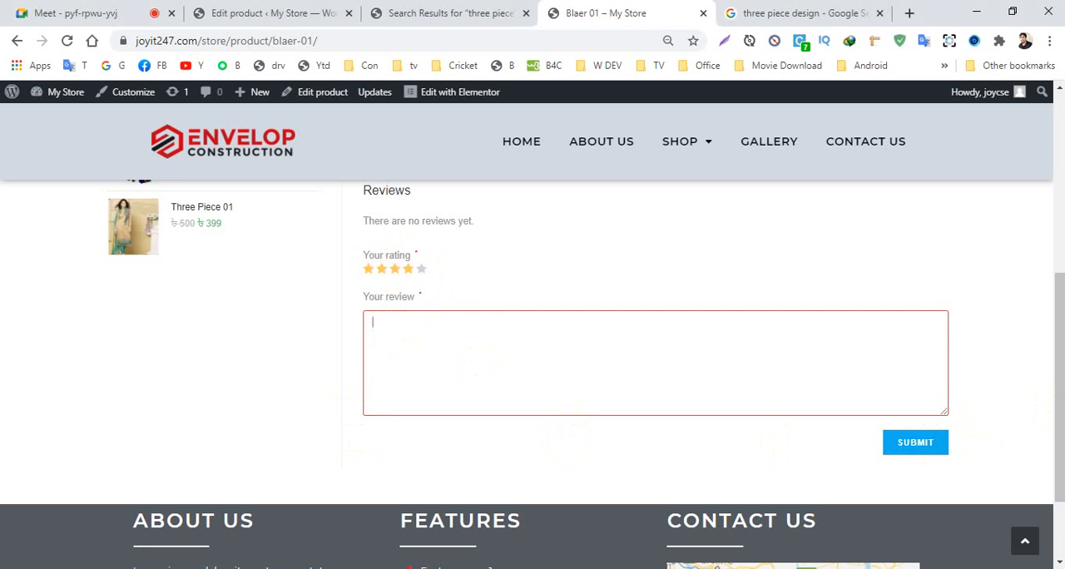
- Add Blaer 01 to the cart and proceed from the cart to checkout
drag(1055, 395, 1057, 214)
click(818, 360)
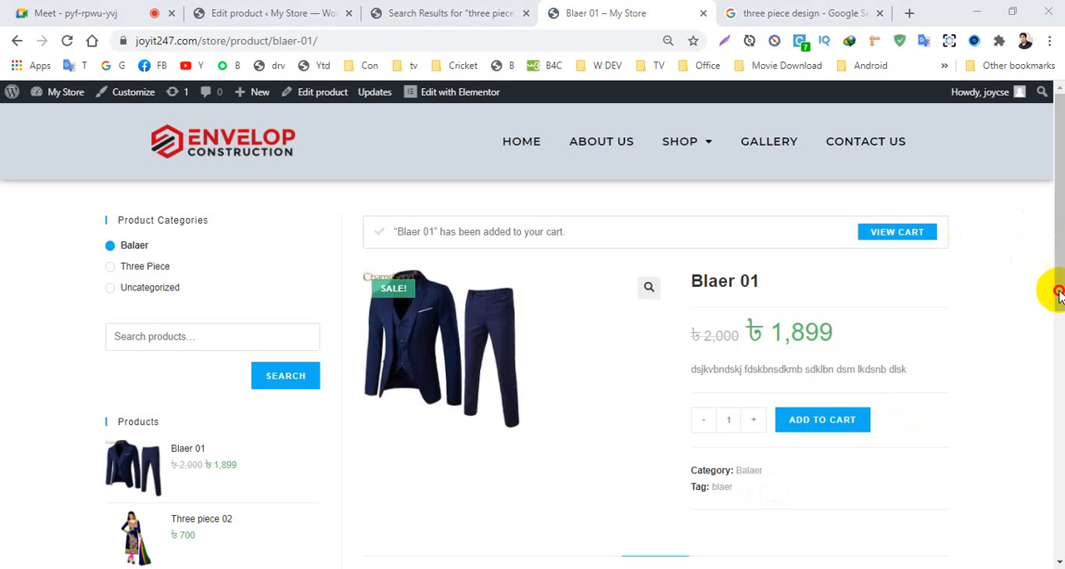
click(905, 236)
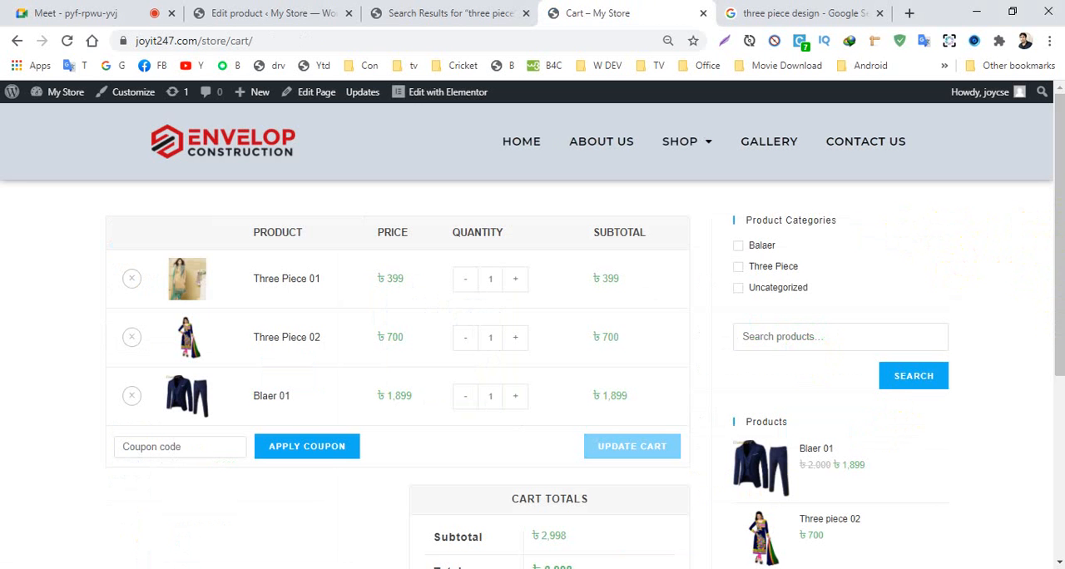
scroll(1052, 324, down, 4)
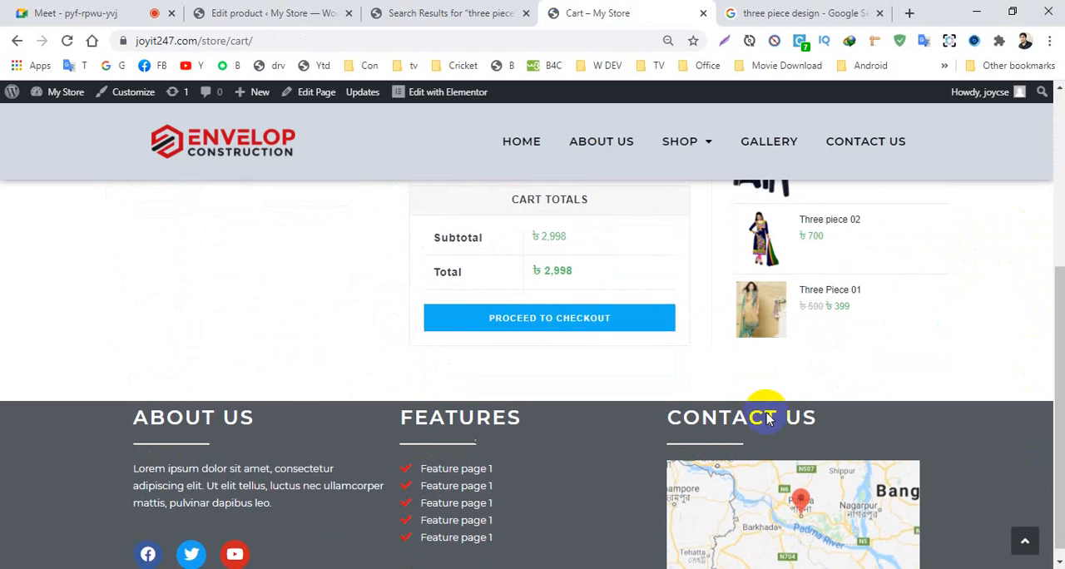
click(512, 323)
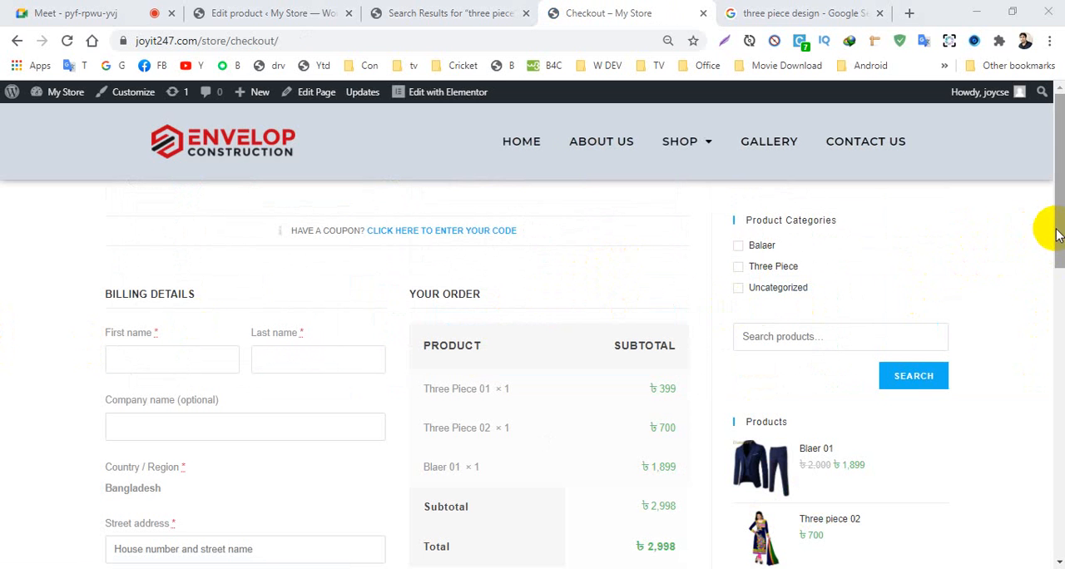
- Fill in the customer's first name, last name, street address and town in the checkout's billing details
drag(1057, 235, 1055, 259)
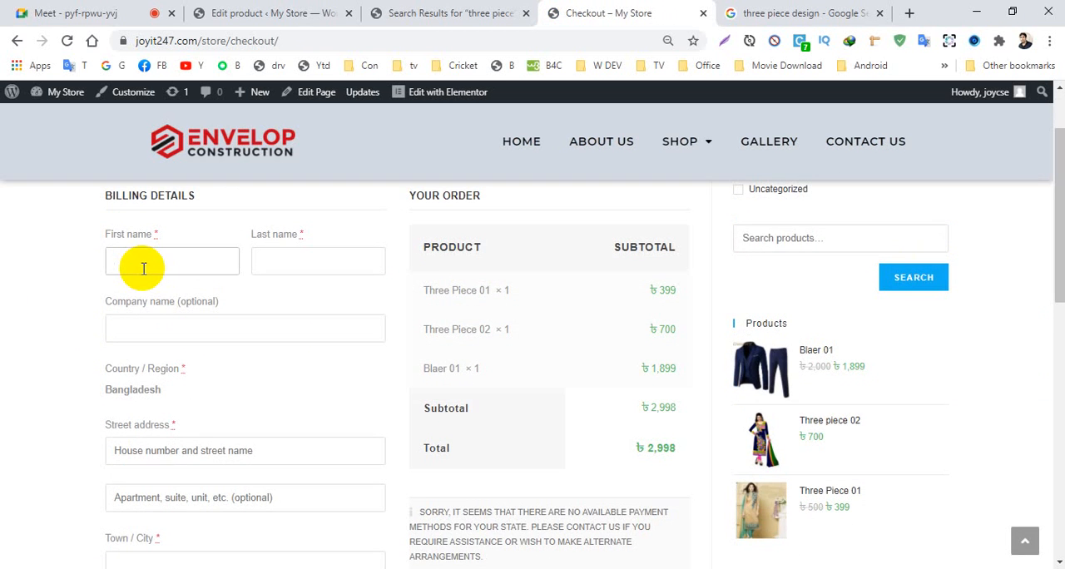
click(314, 257)
text(sfdbsd)
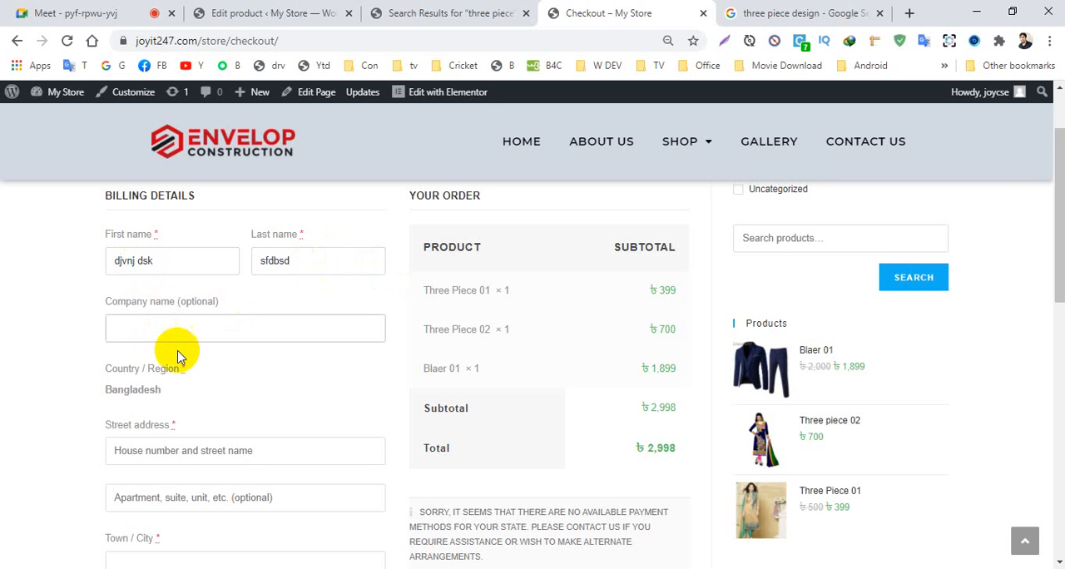
scroll(166, 356, down, 2)
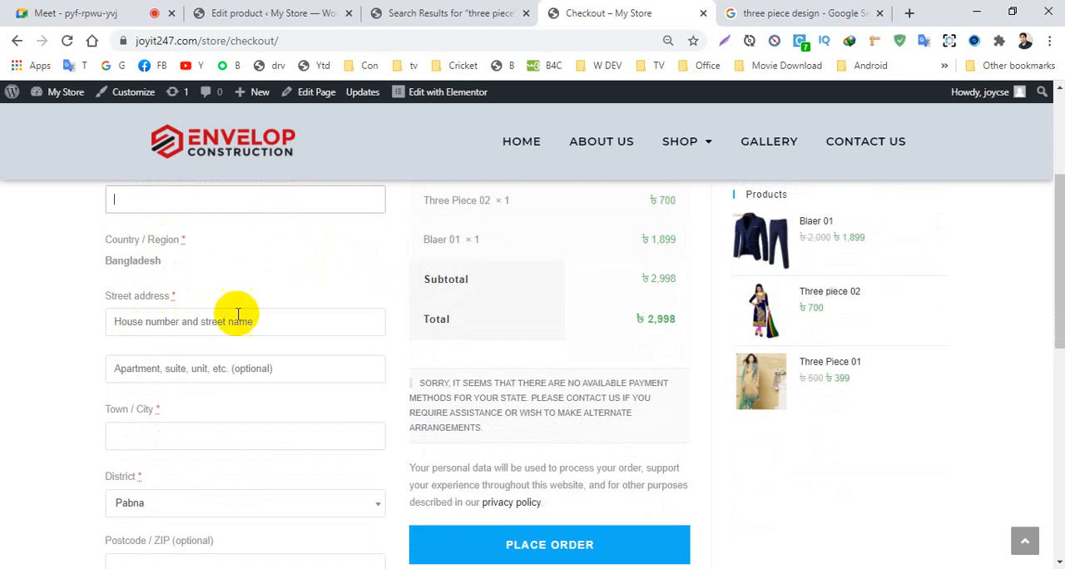
click(145, 327)
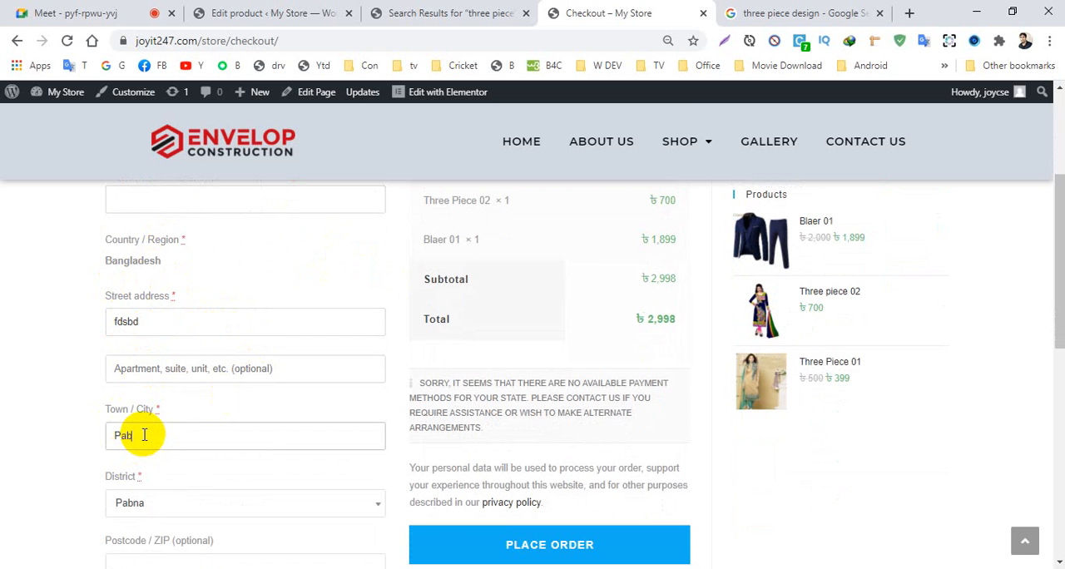
- Fill in the customer's postcode and phone number in the billing details
scroll(293, 419, down, 2)
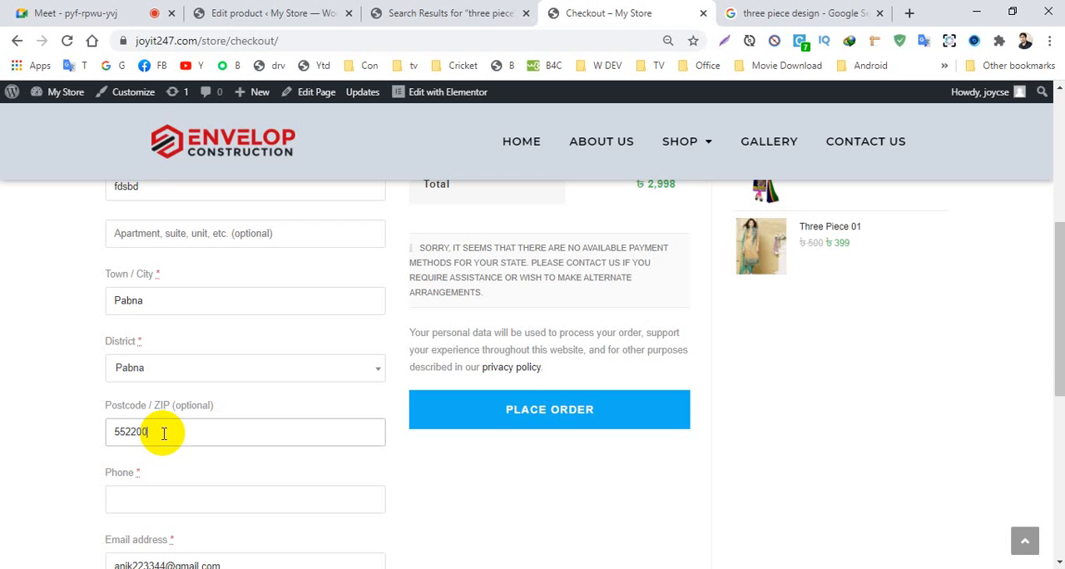
click(162, 499)
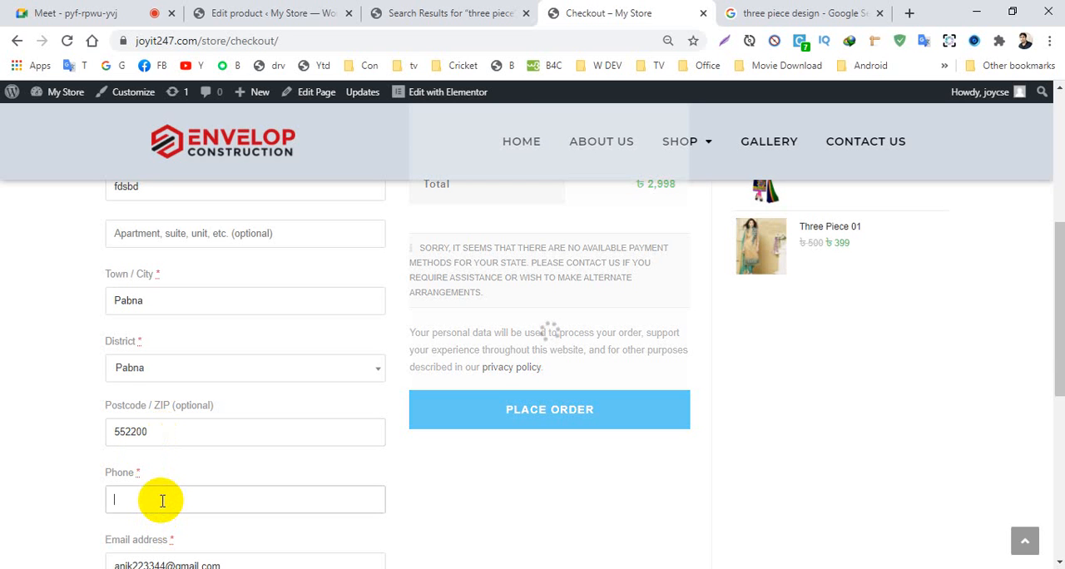
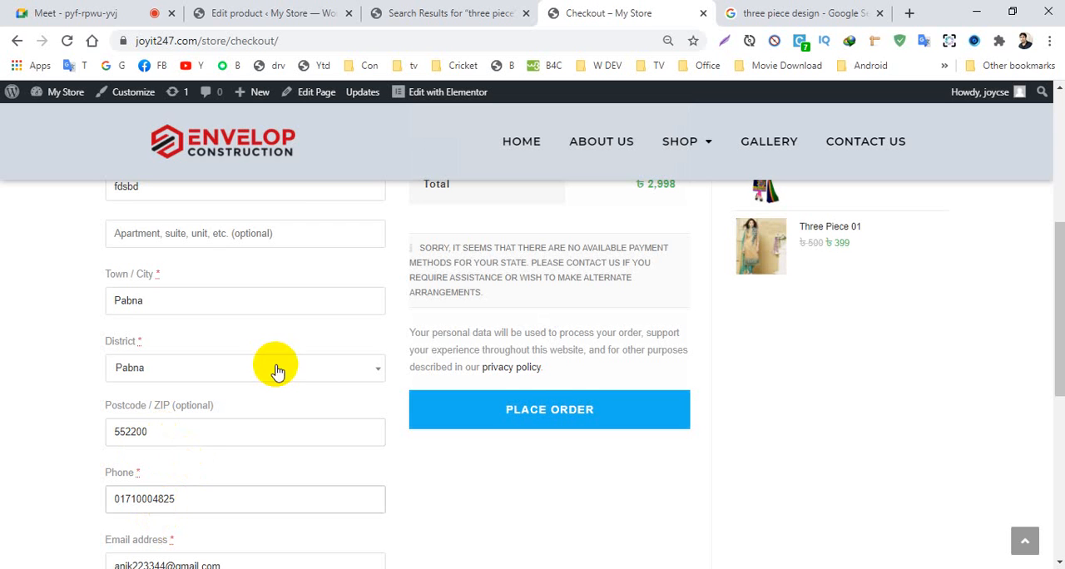
scroll(277, 371, down, 2)
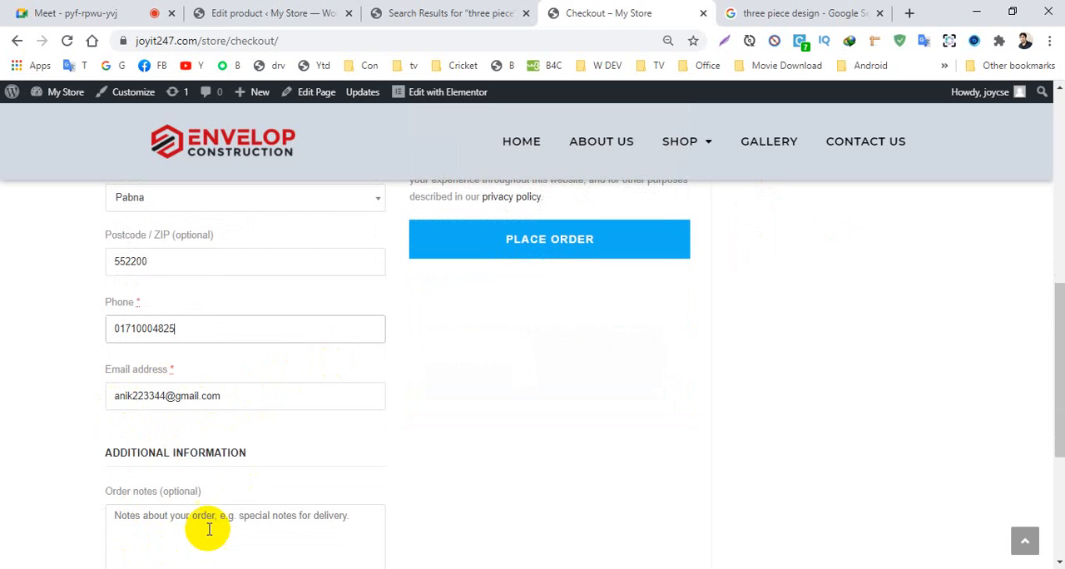
- Check the completed billing details and order summary, and try to place the order for the three products in the cart
scroll(209, 527, down, 2)
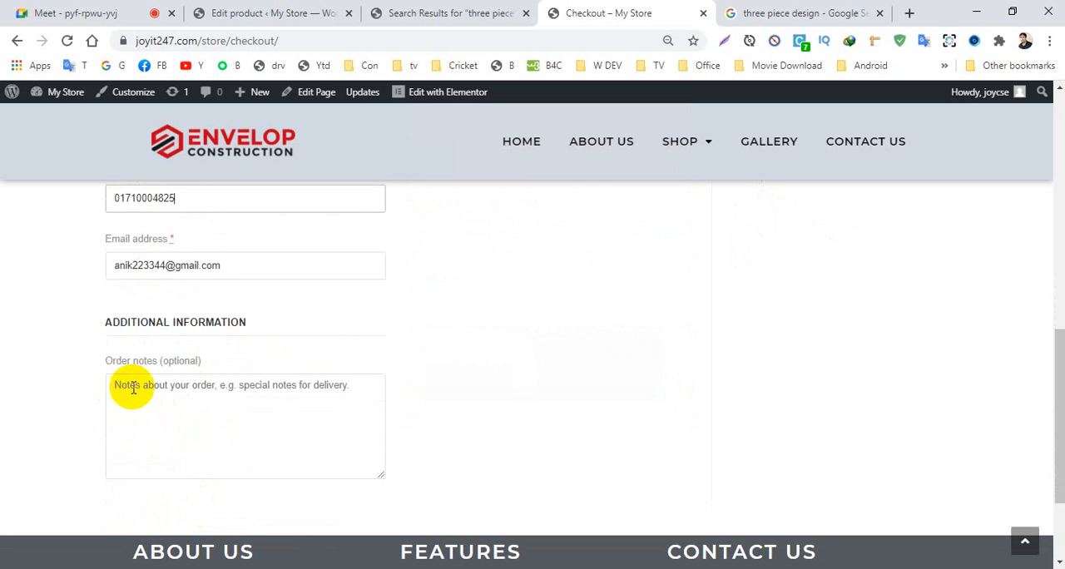
scroll(1058, 462, up, 9)
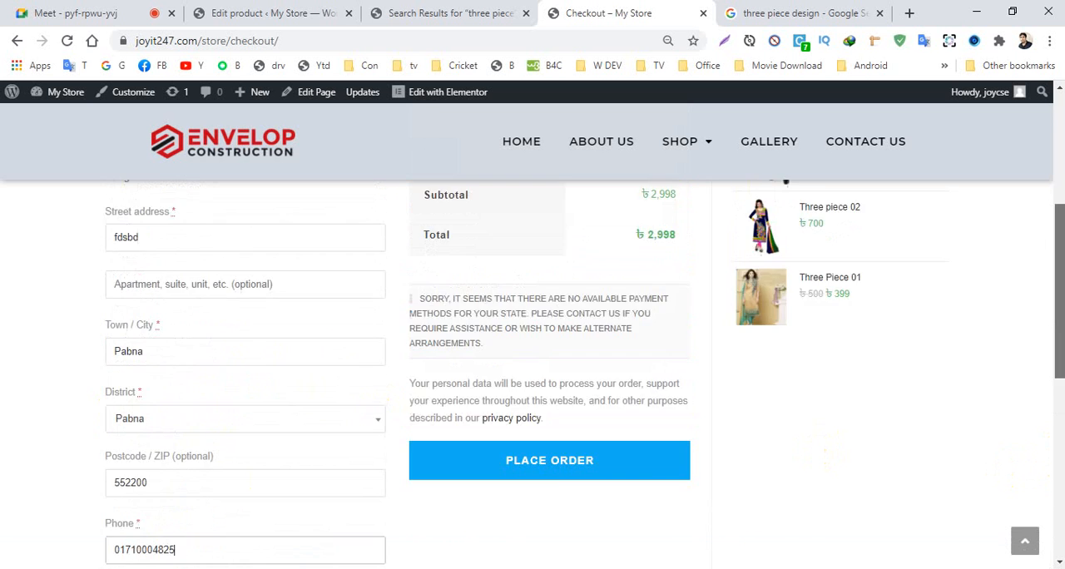
scroll(606, 290, down, 1)
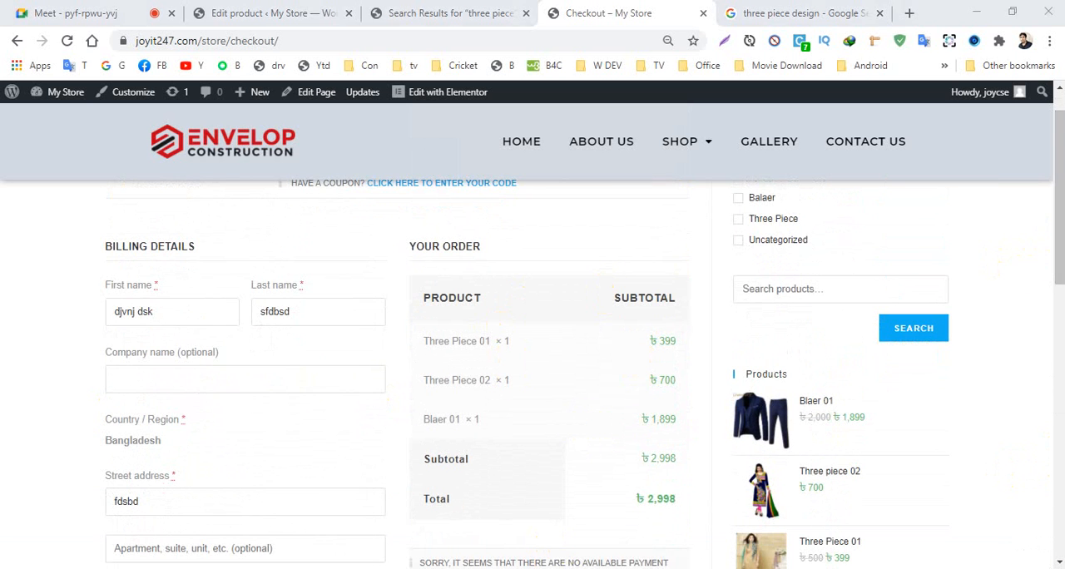
drag(1053, 241, 1046, 317)
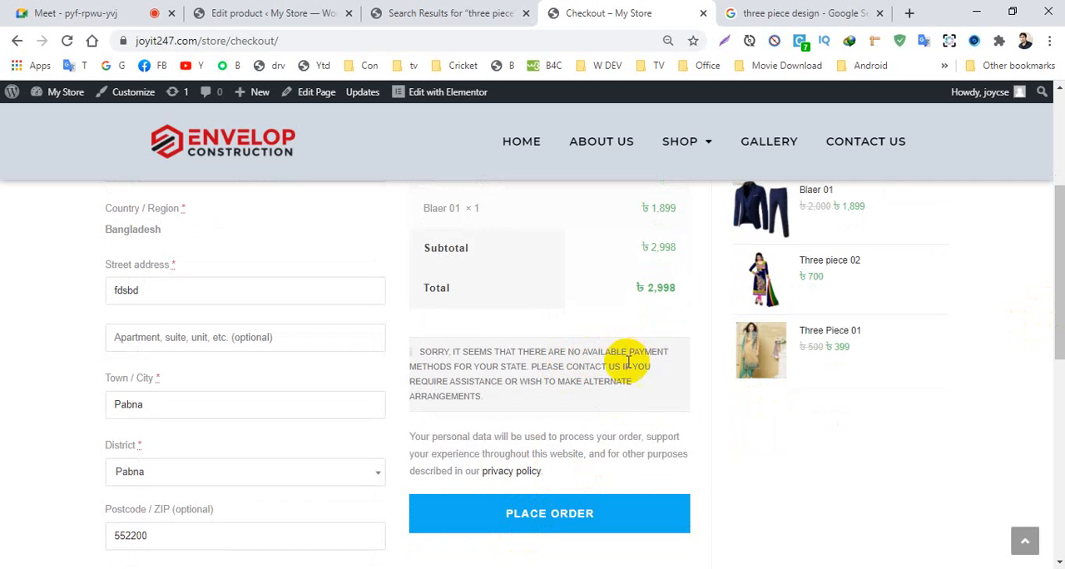
click(547, 515)
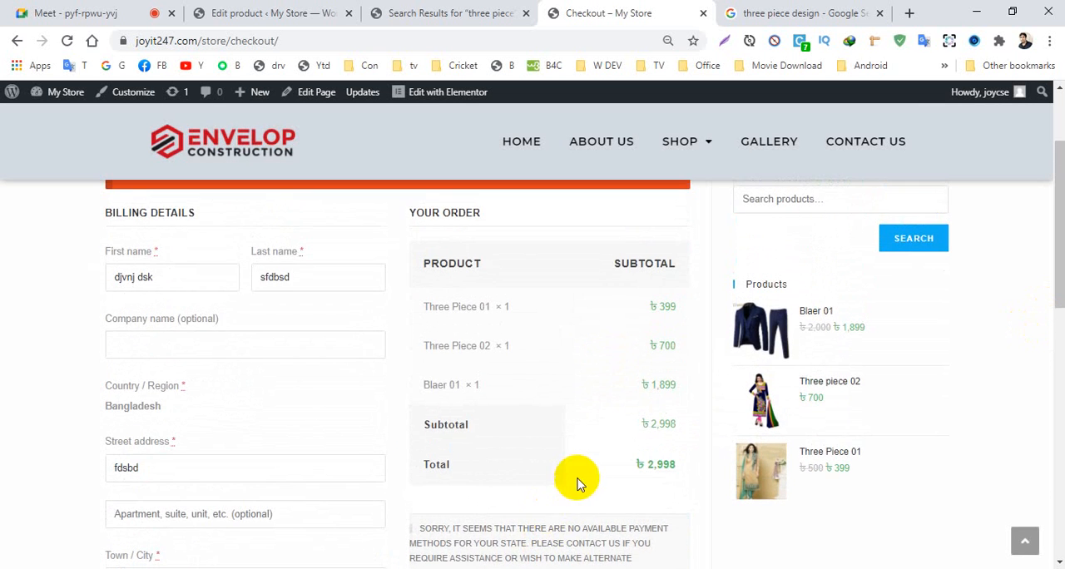
scroll(485, 444, up, 2)
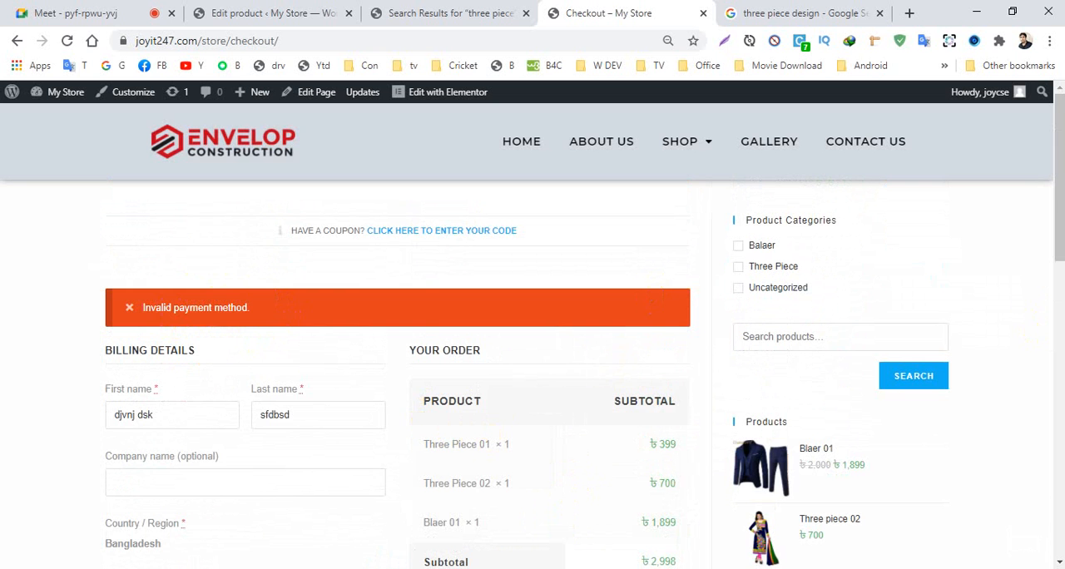
scroll(1048, 240, down, 1)
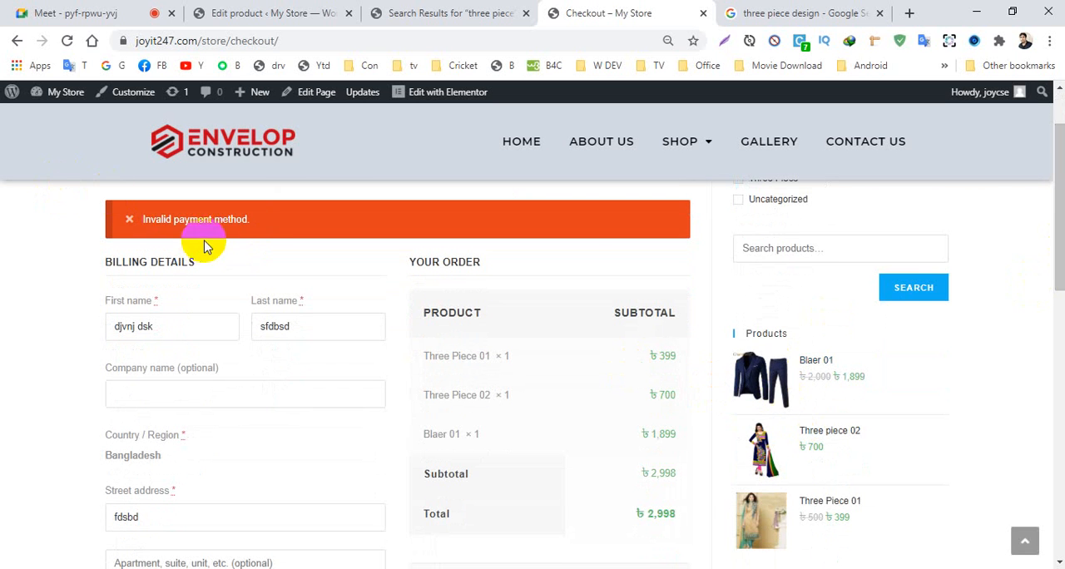
scroll(1054, 166, up, 1)
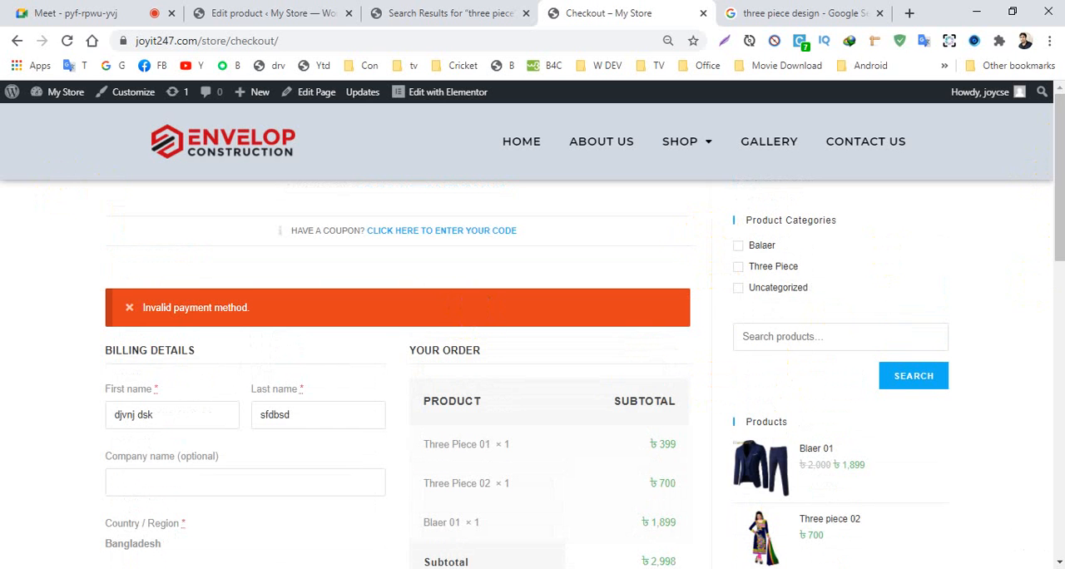
mouse_move(1050, 162)
mouse_down()
mouse_move(1051, 461)
mouse_move(1051, 166)
mouse_up()
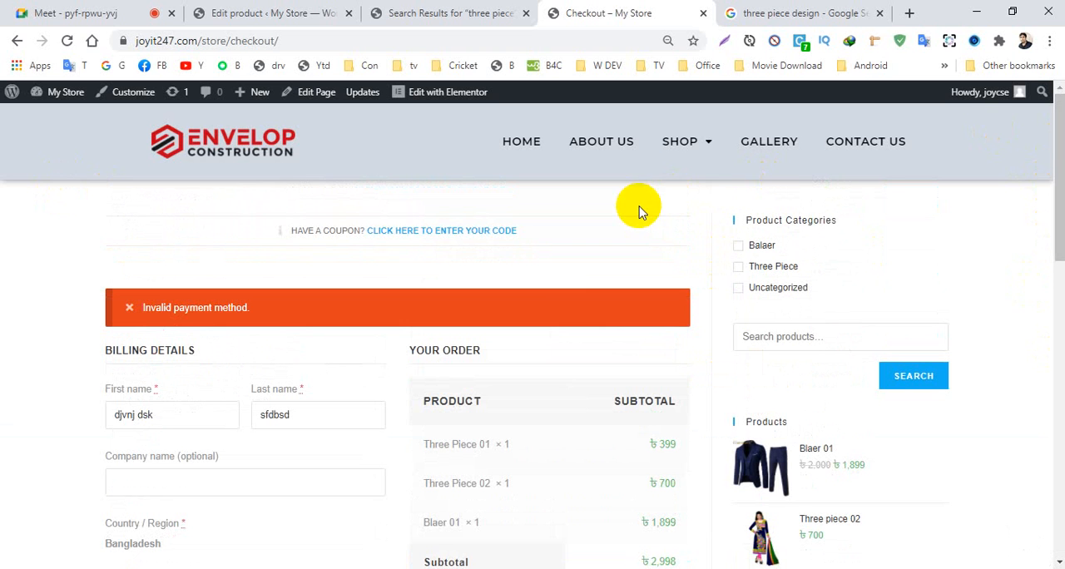